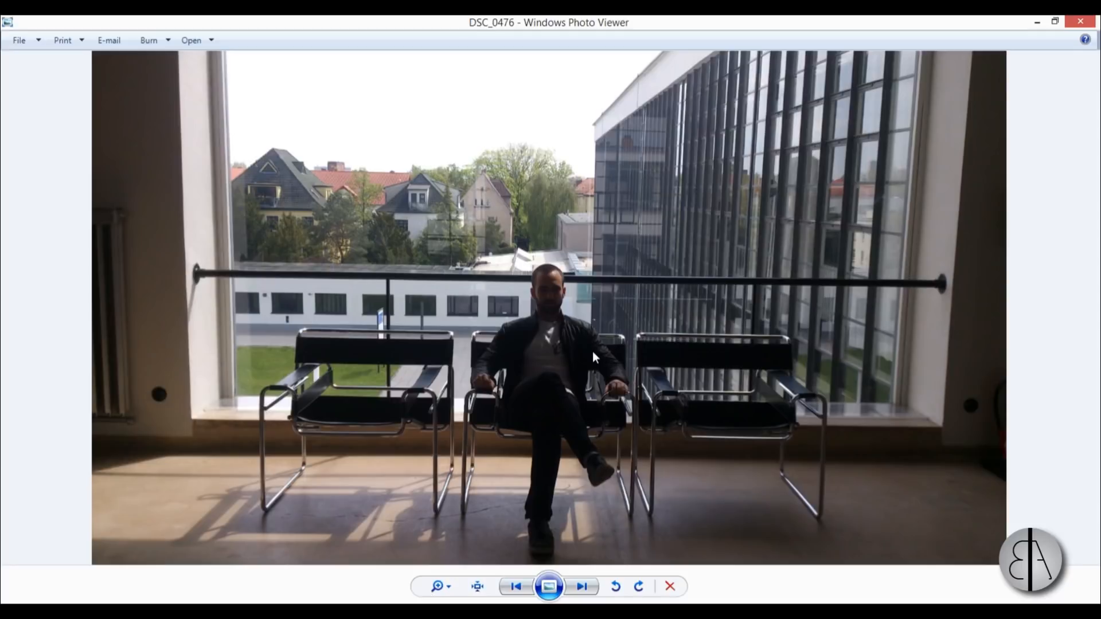
Compare the two reference drawings of the chair, the side view with its depth and the front view with its width and heights.
key(Left)
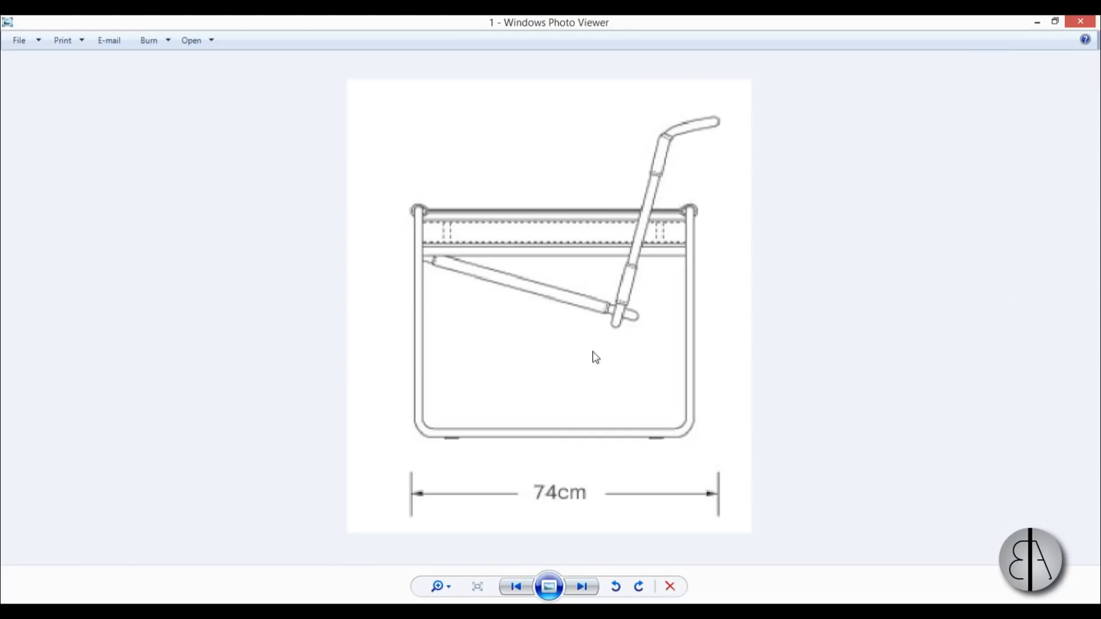
key(Right)
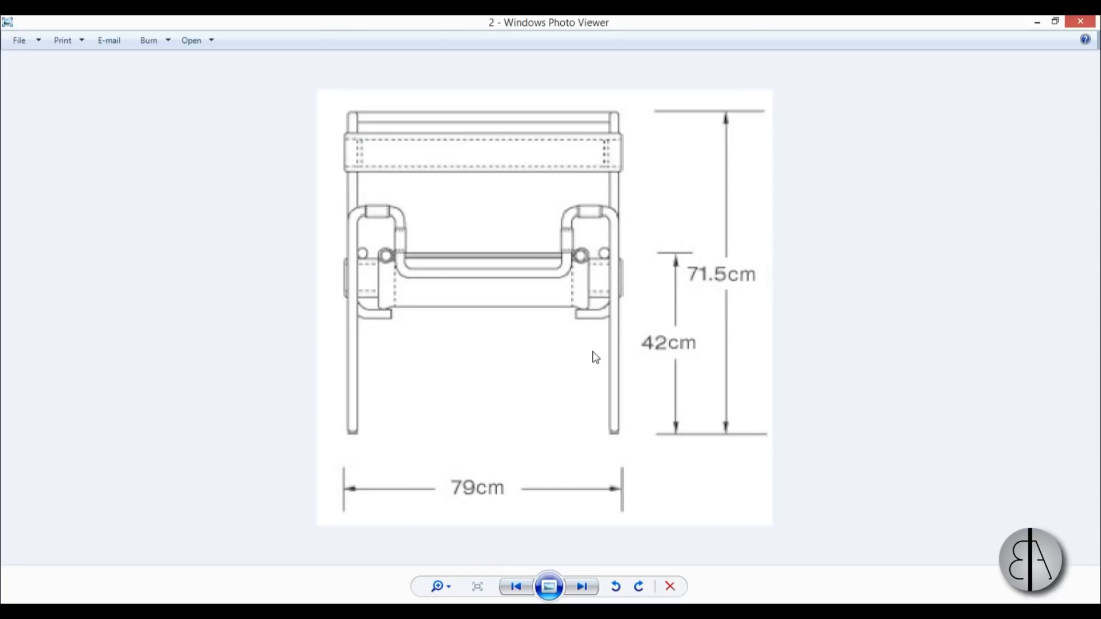
key(Left)
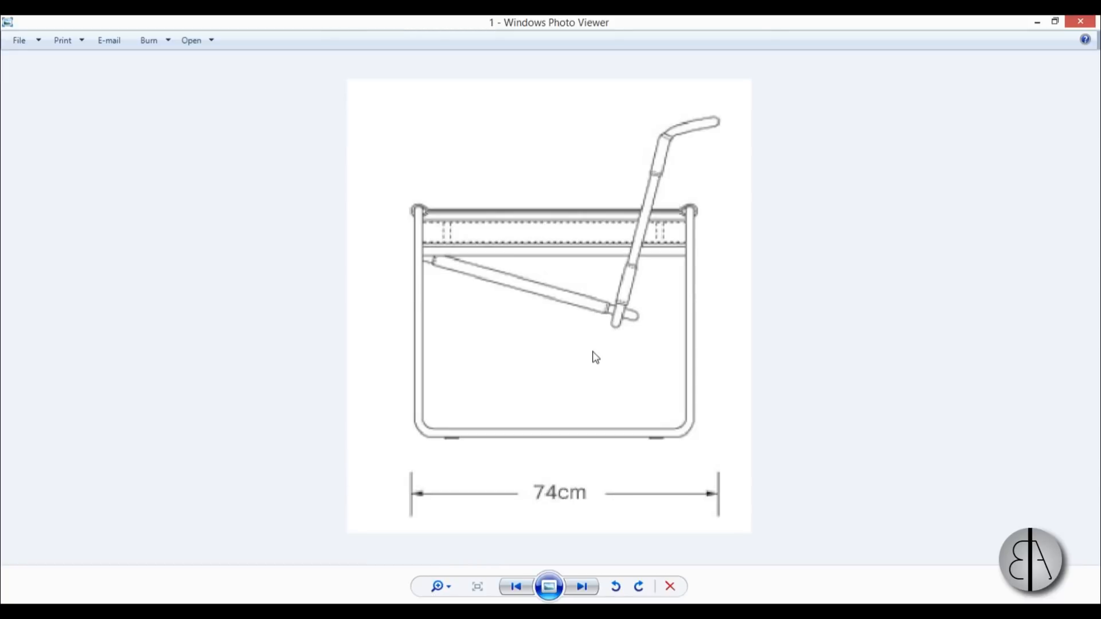
key(Right)
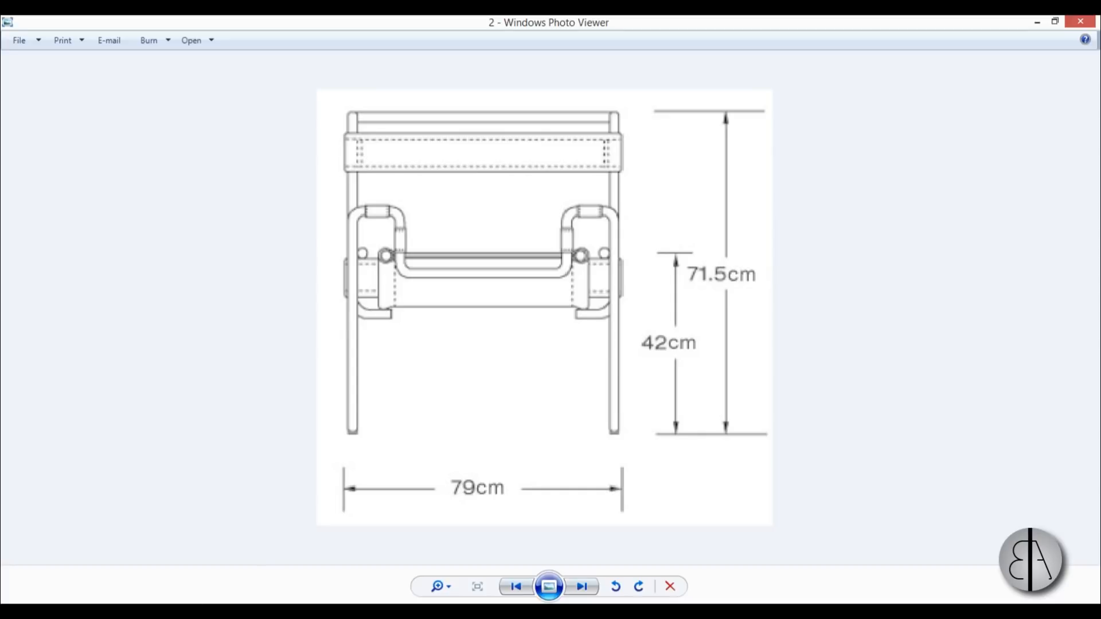
Switch to Revit and create a new family from the English Metric Furniture template.
key(alt+Tab)
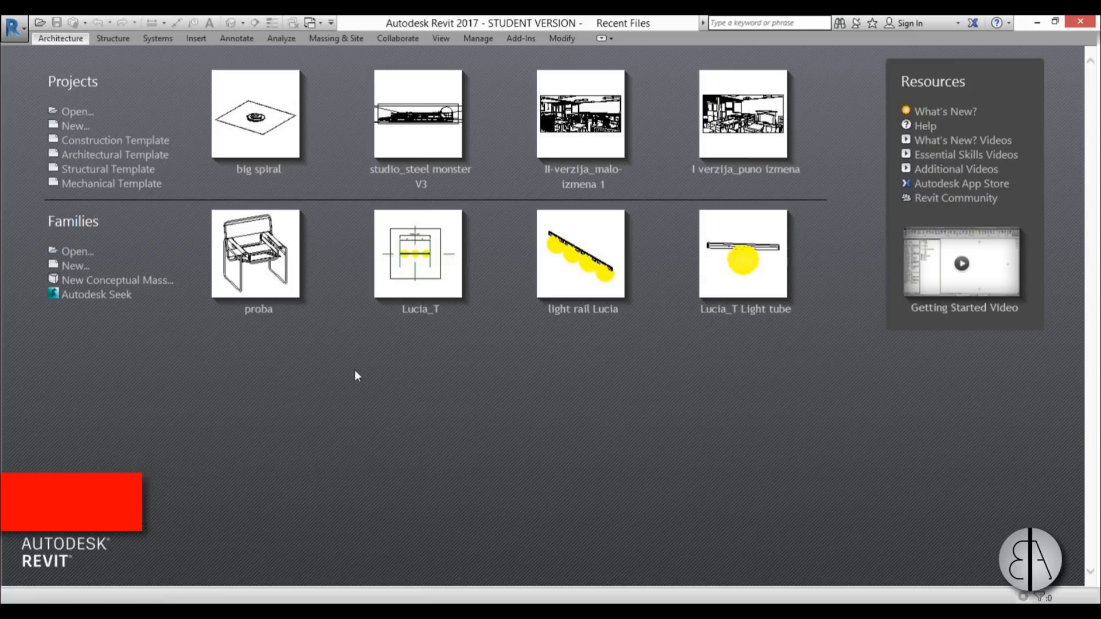
click(78, 265)
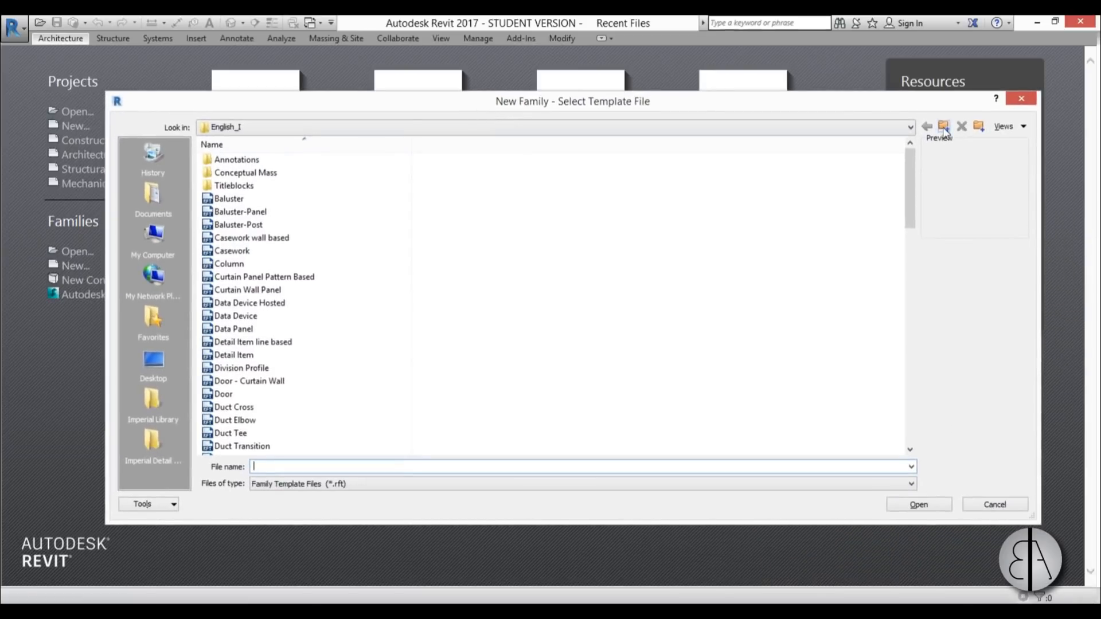
click(944, 130)
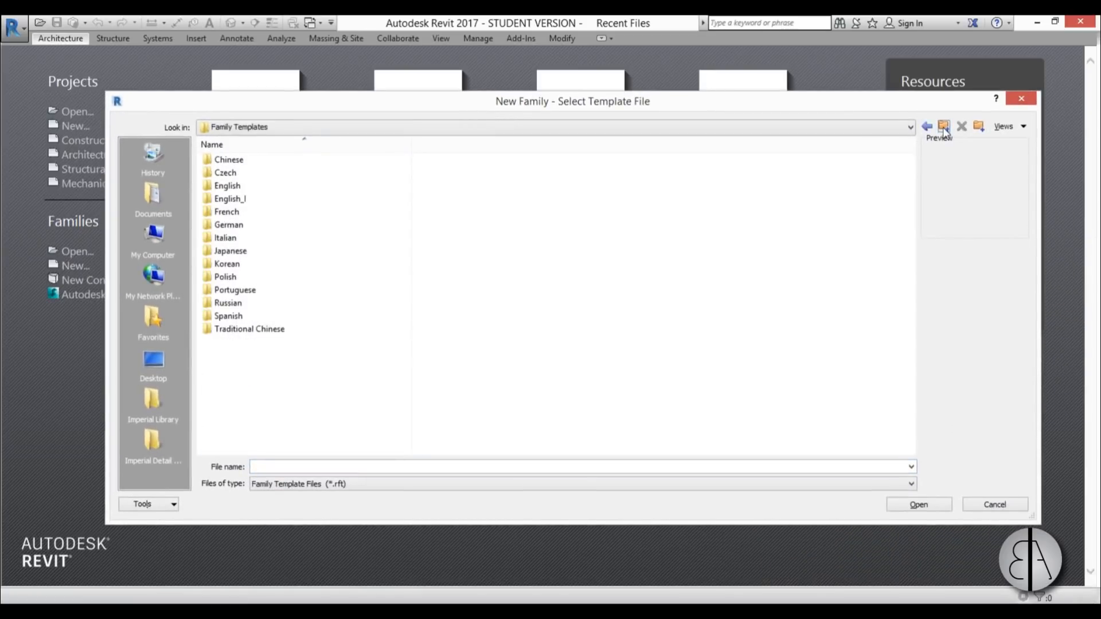
double_click(229, 187)
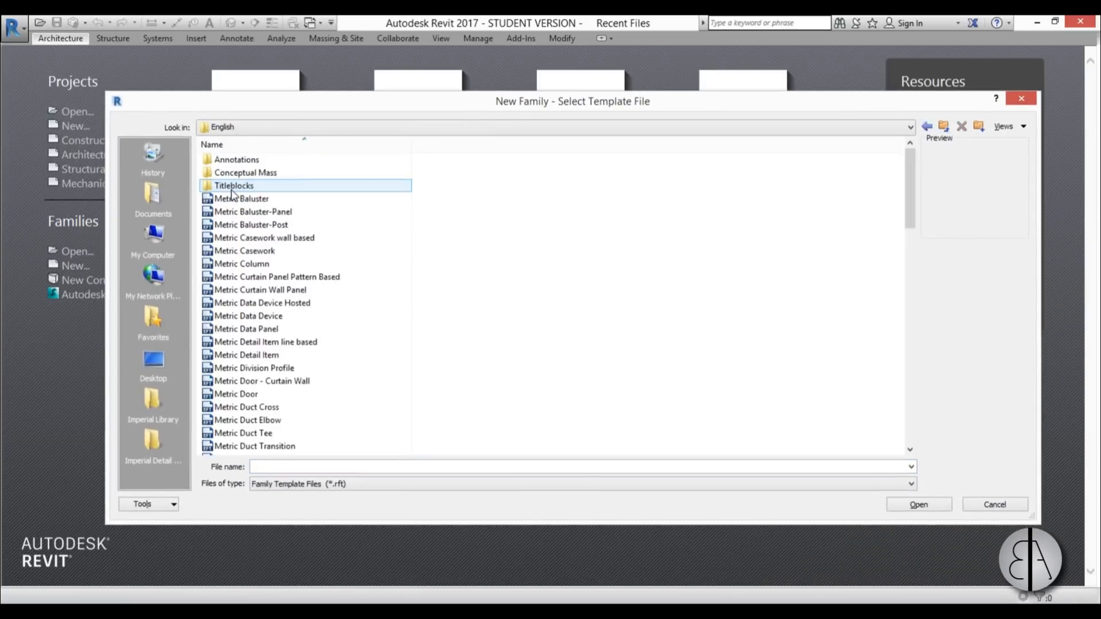
scroll(278, 287, down, 3)
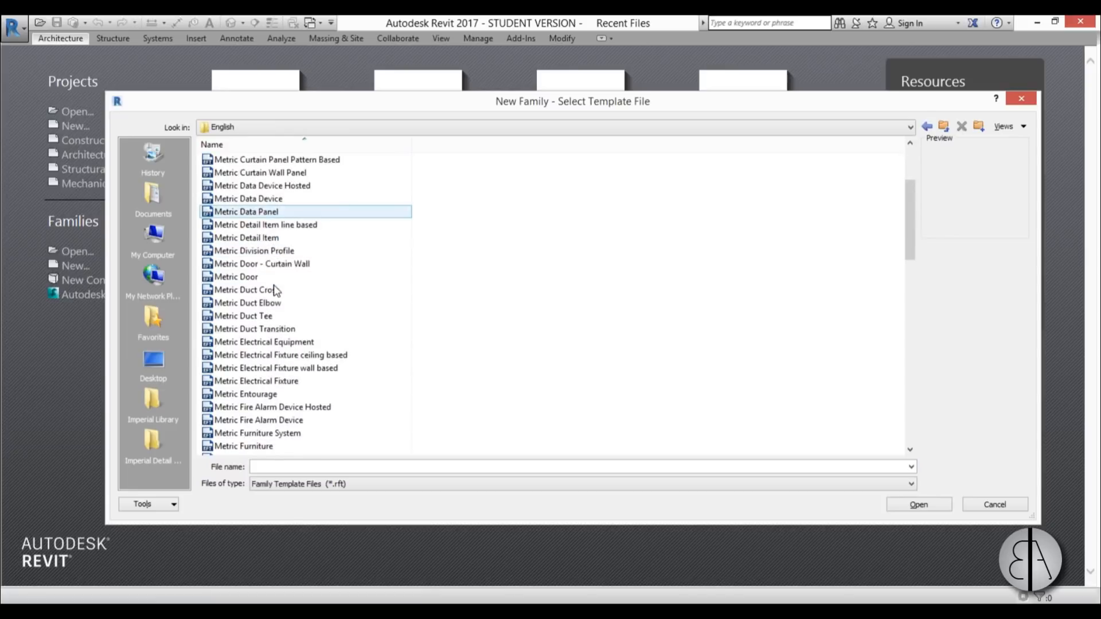
scroll(275, 290, down, 1)
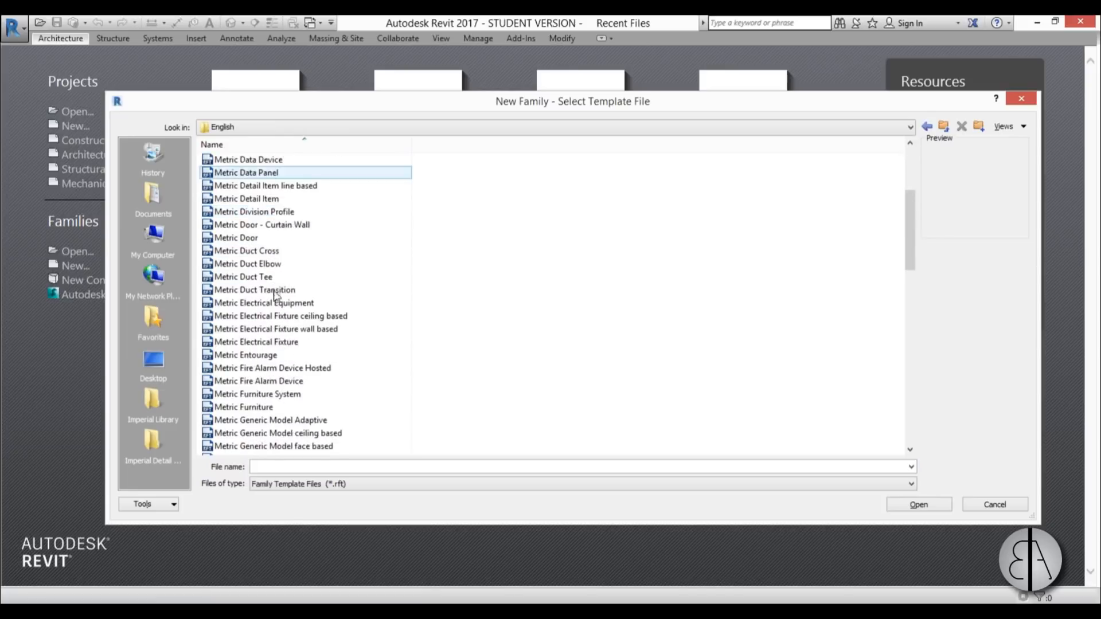
double_click(246, 420)
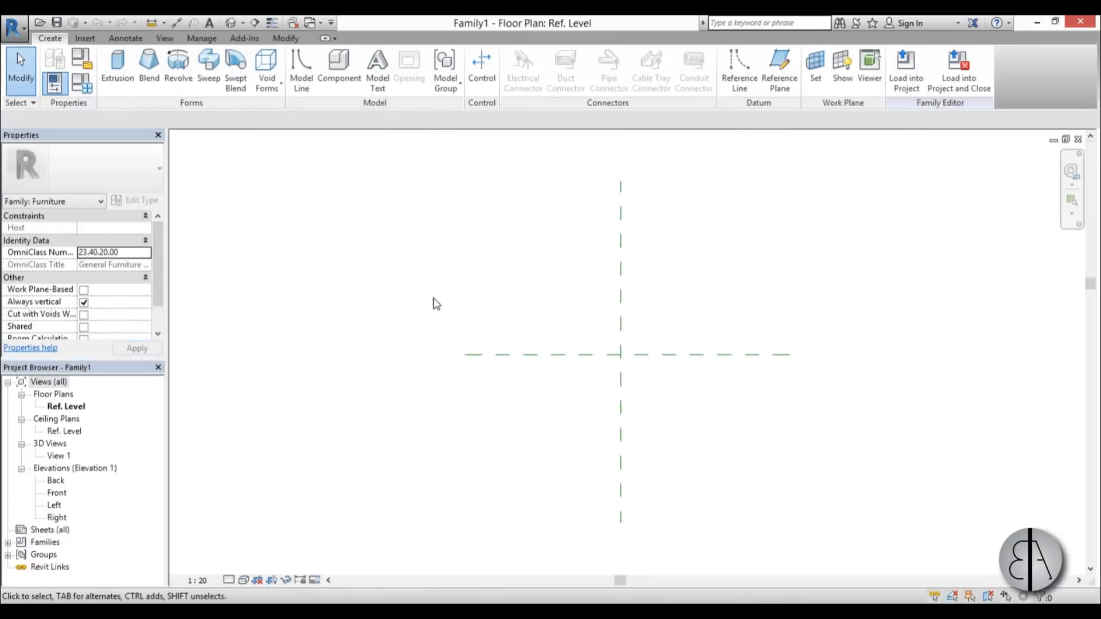
Open the Front elevation and fit its reference planes and level in view.
scroll(546, 337, up, 2)
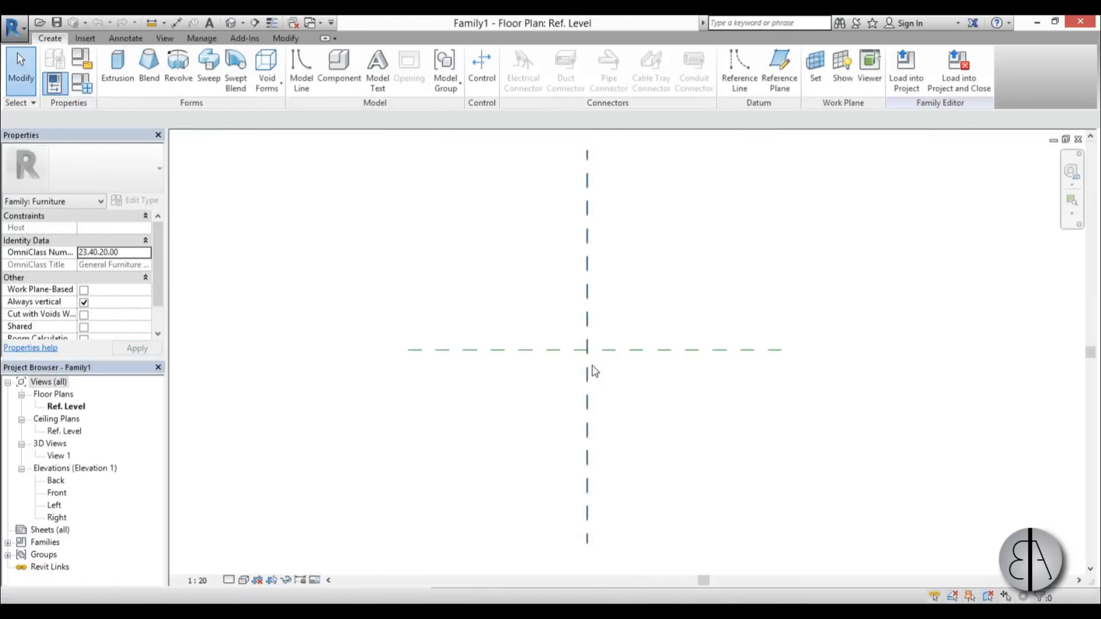
middle_drag(618, 386, 590, 344)
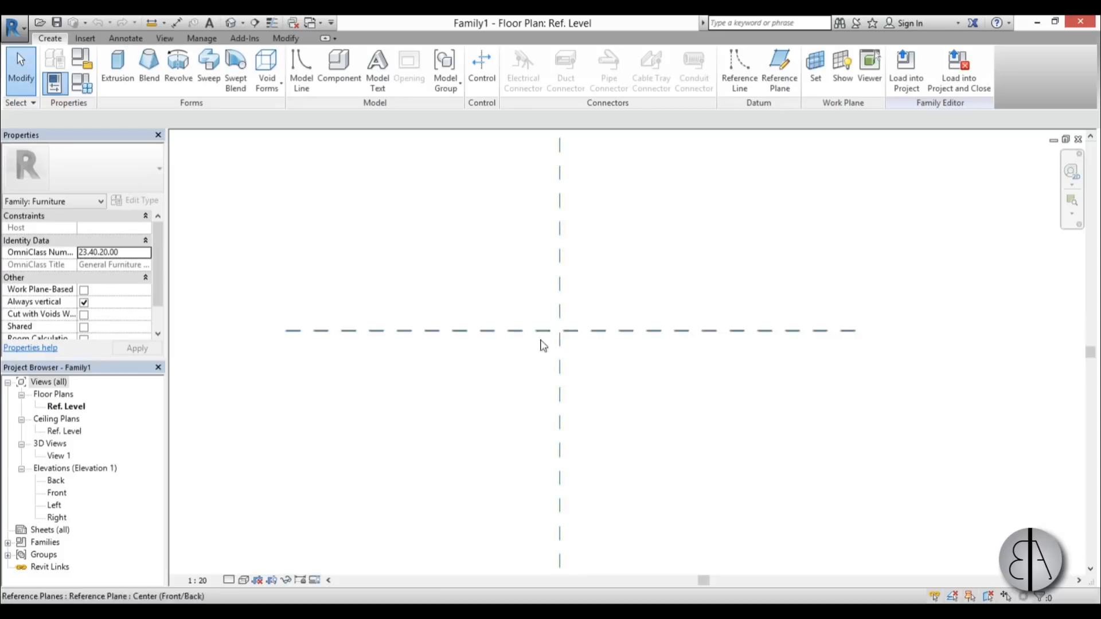
double_click(59, 494)
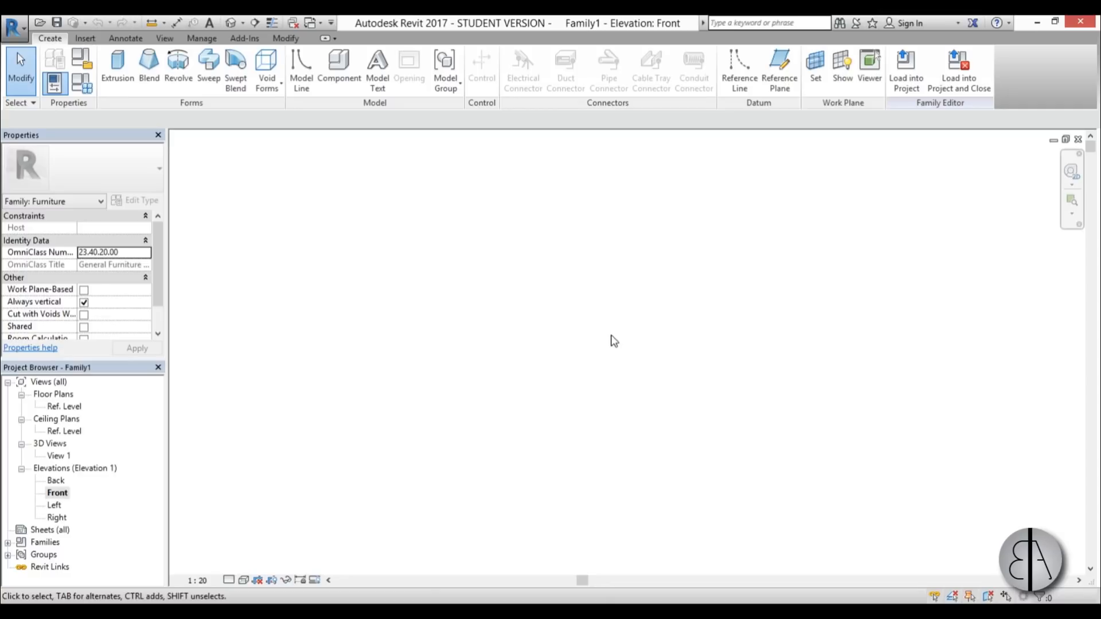
key(z)
key(a)
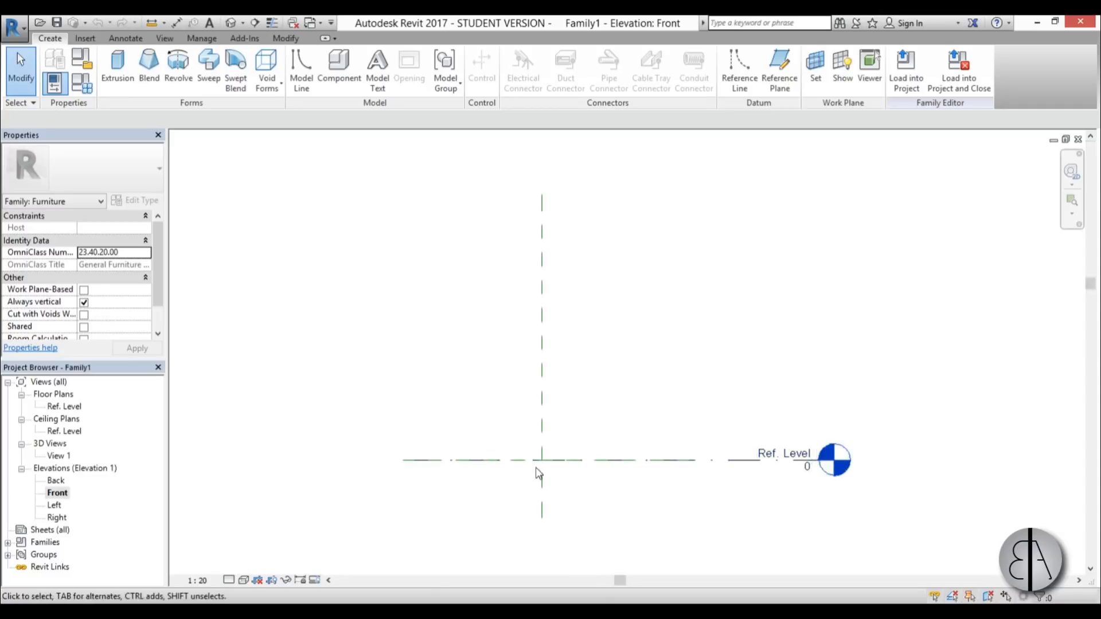
scroll(547, 475, up, 1)
middle_drag(625, 423, 618, 419)
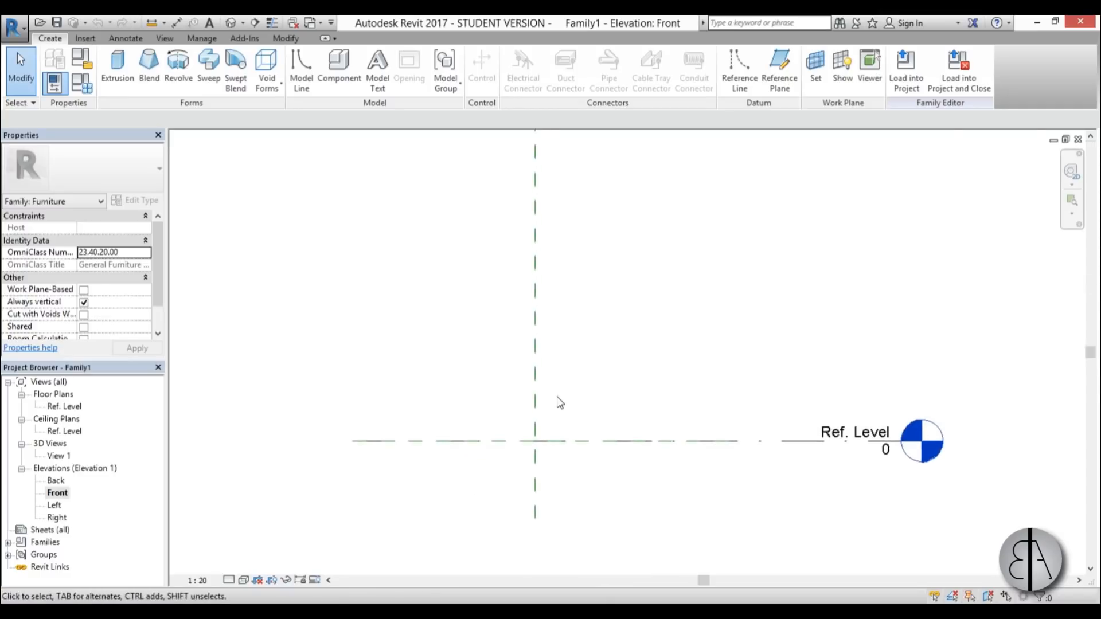
scroll(573, 399, up, 1)
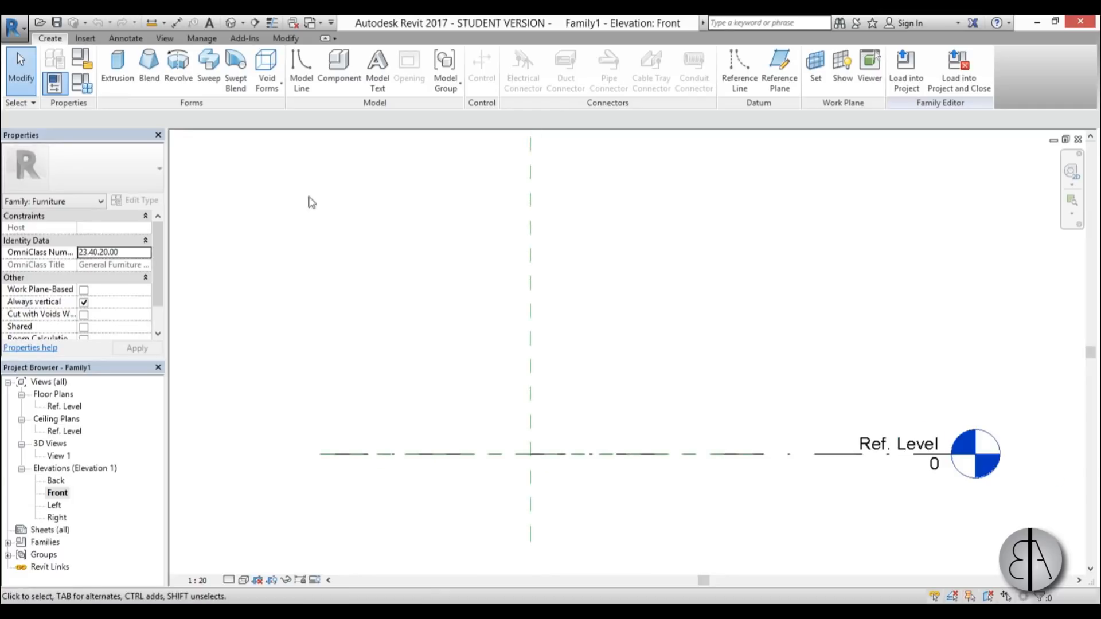
click(88, 40)
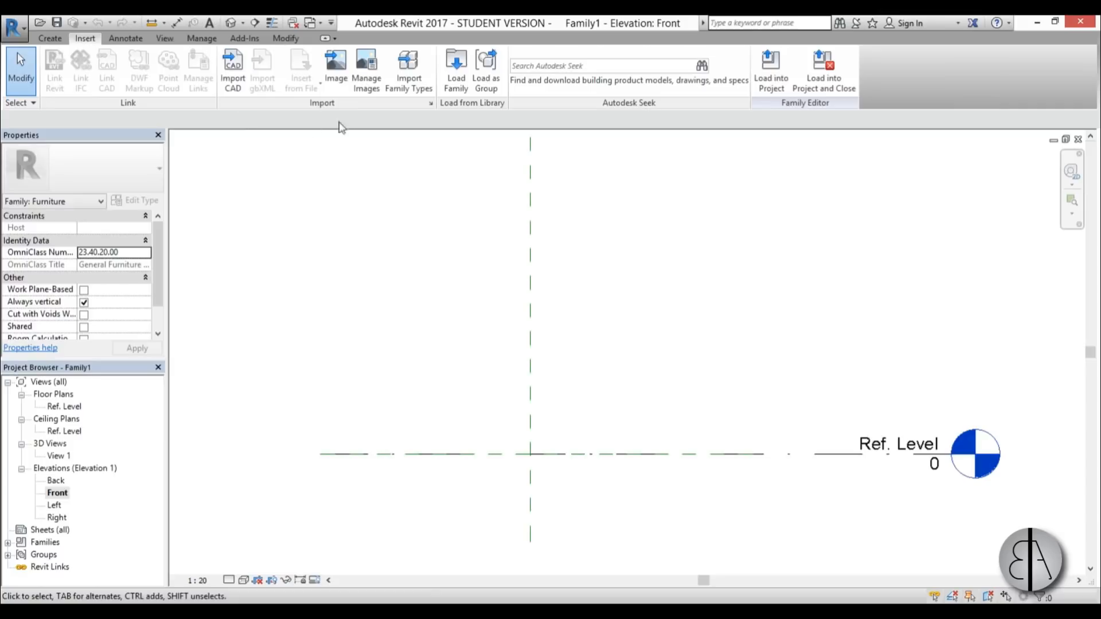
click(336, 66)
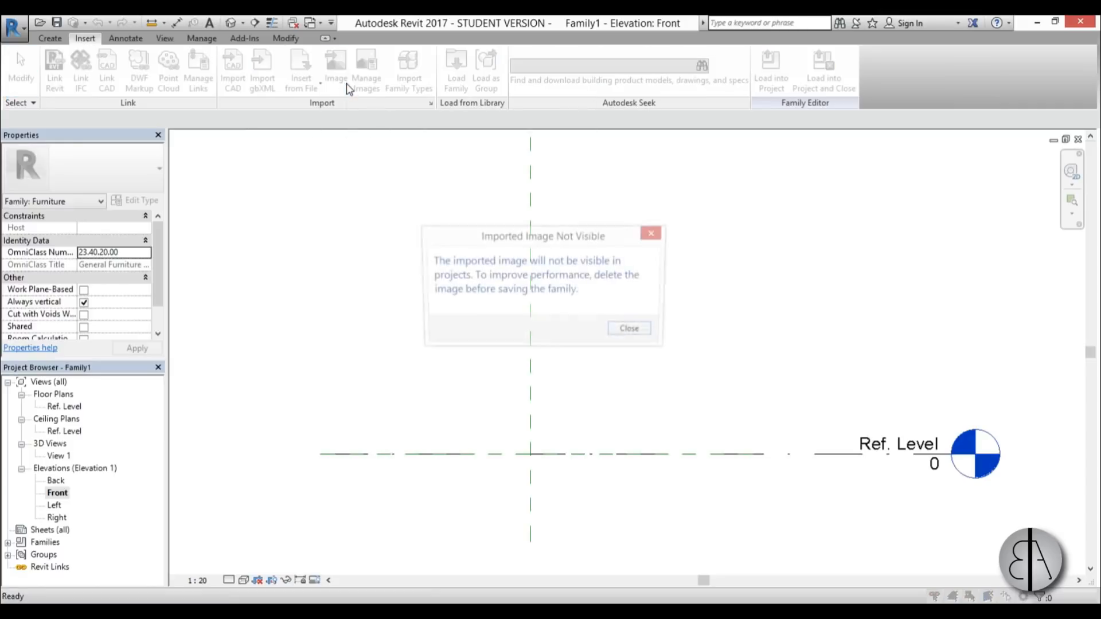
click(633, 331)
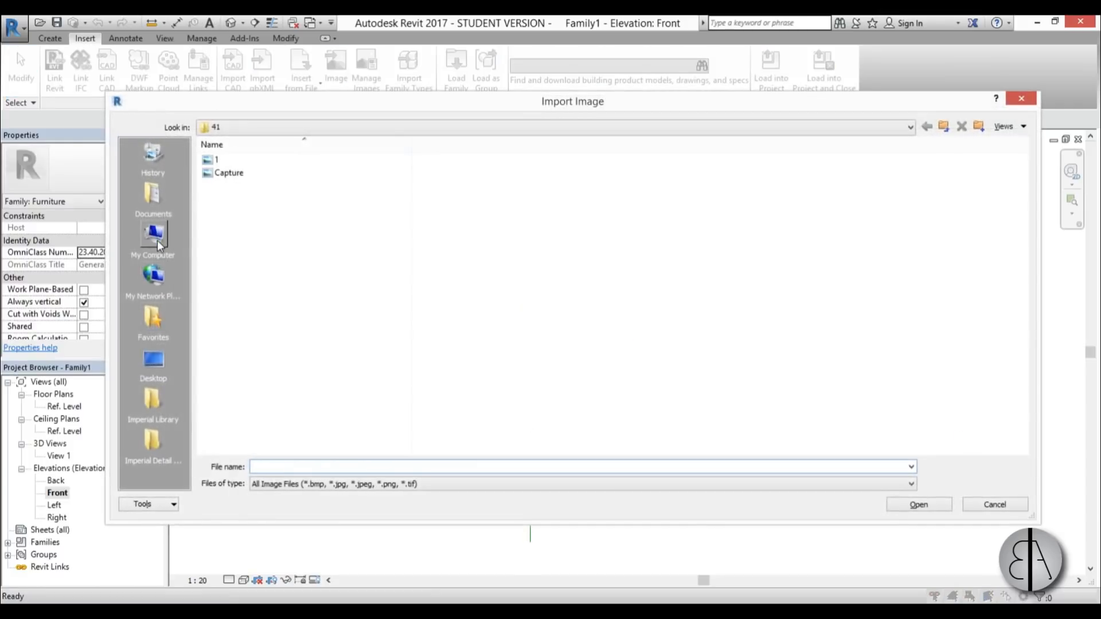
click(156, 370)
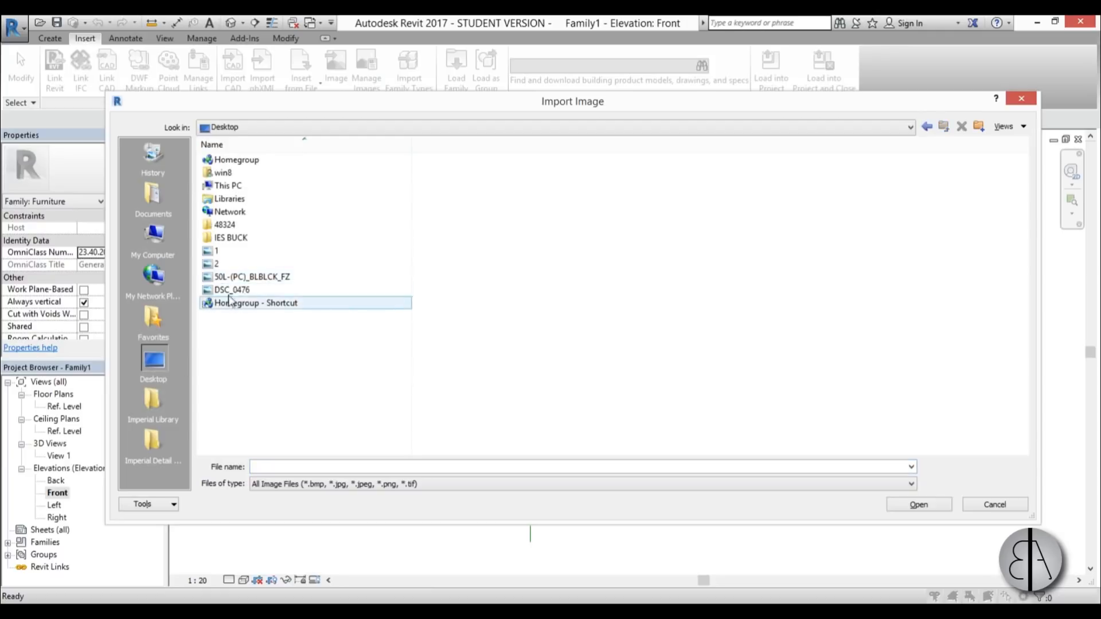
double_click(223, 251)
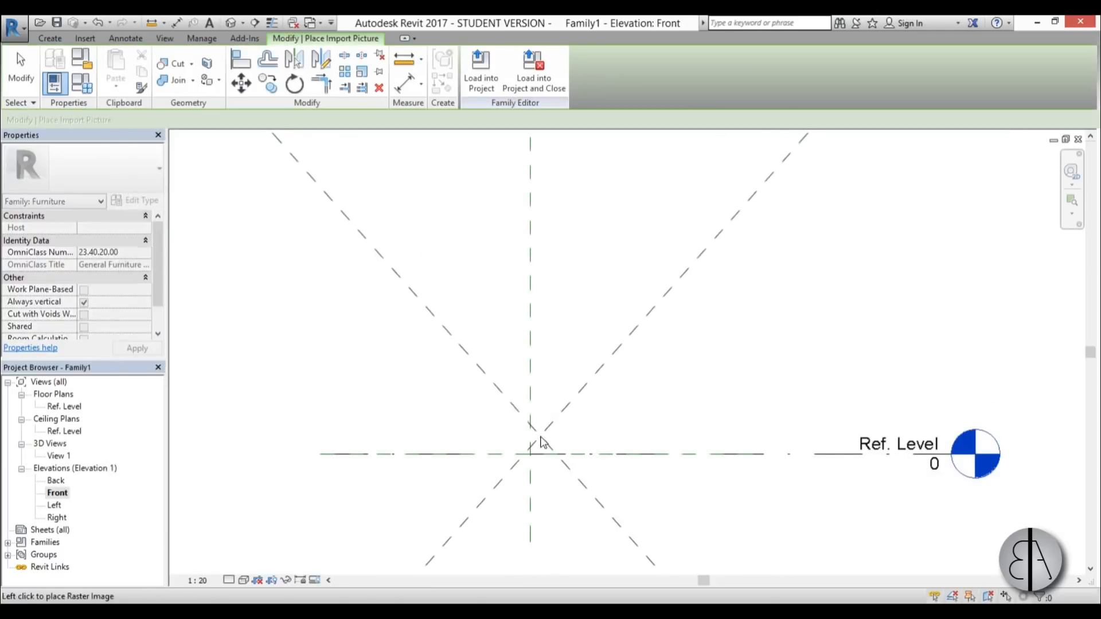
click(541, 441)
scroll(545, 385, down, 3)
key(Delete)
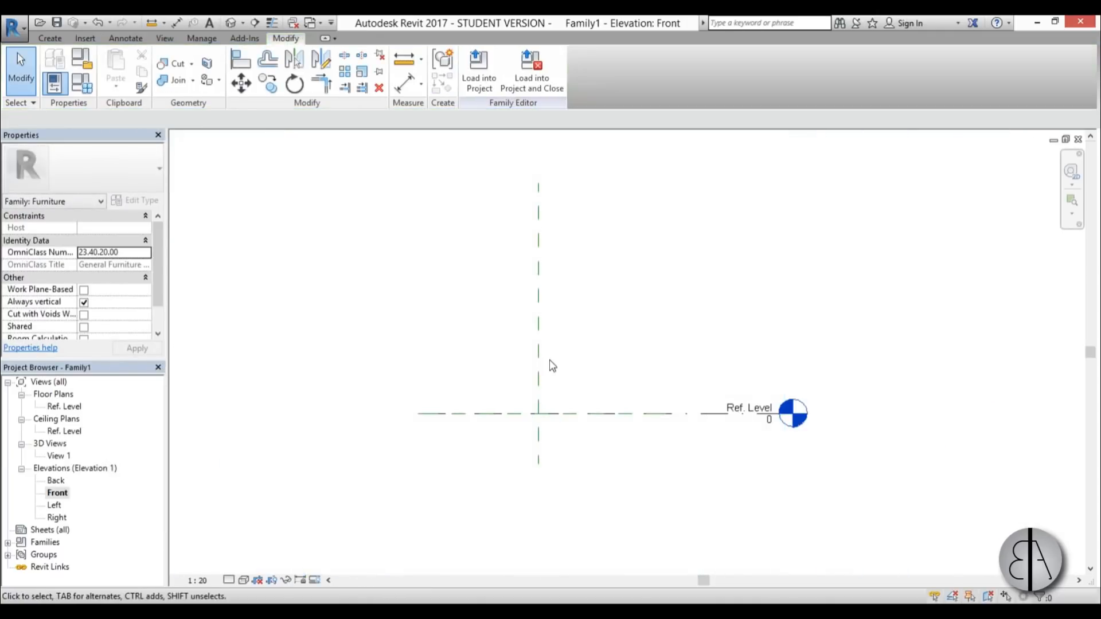
Import image 2 from the Desktop into the Front elevation and position it so the chair is roughly centred on the vertical reference plane.
click(85, 39)
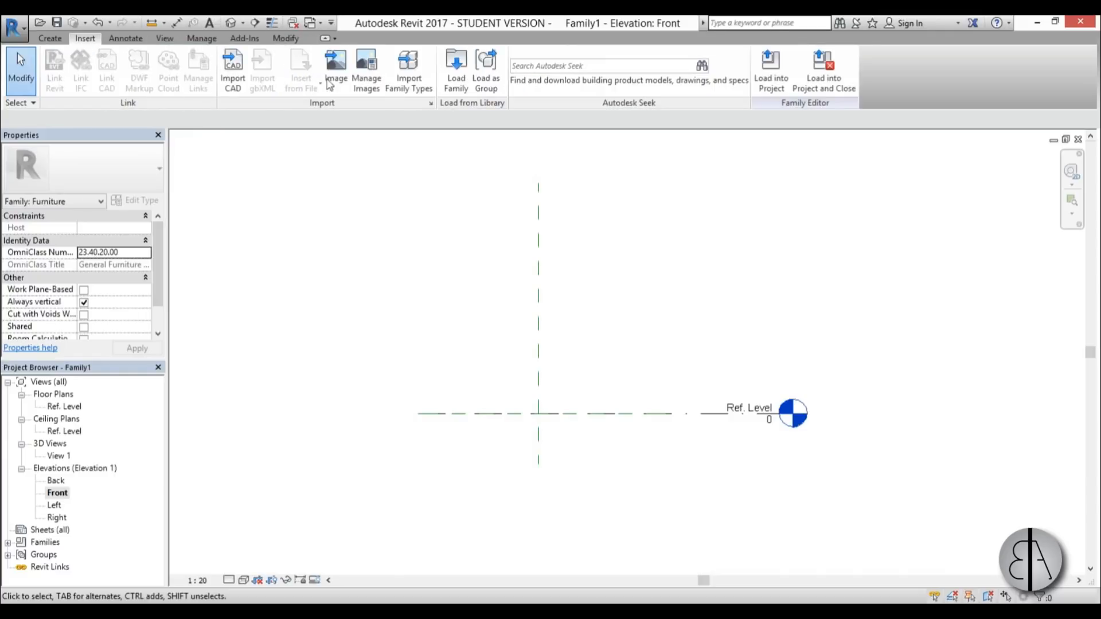
click(340, 80)
click(640, 332)
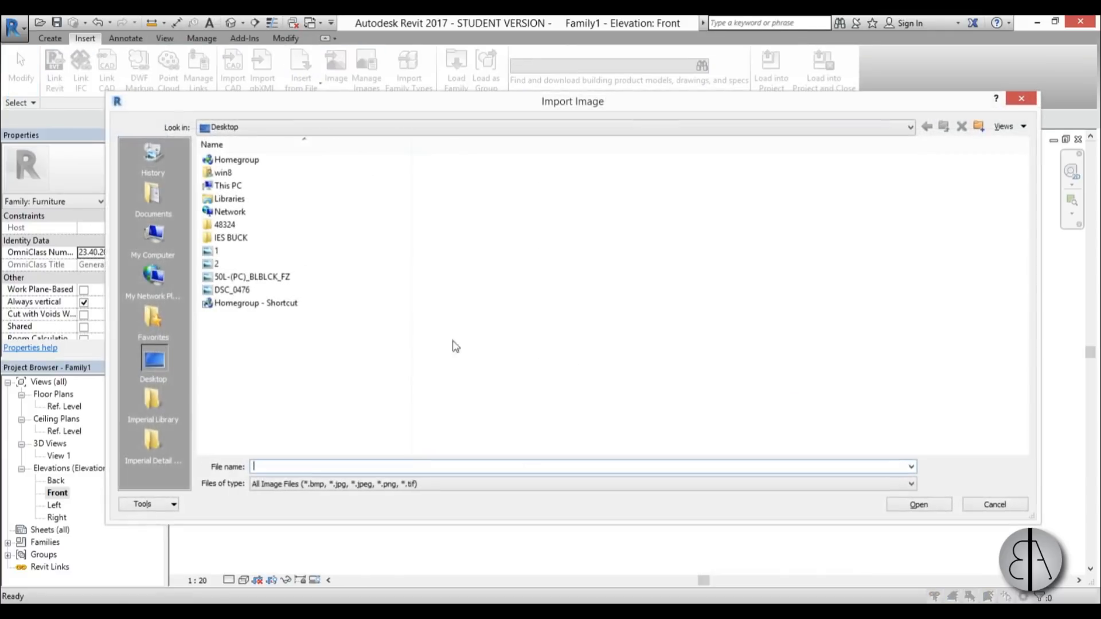
double_click(244, 262)
click(579, 320)
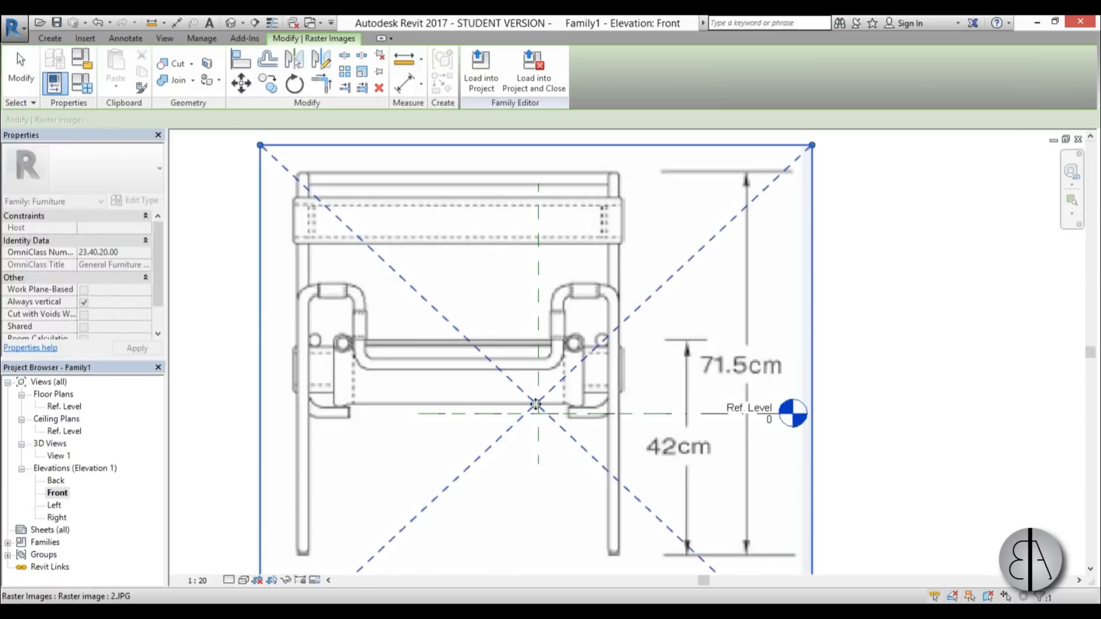
scroll(596, 303, down, 2)
scroll(596, 304, up, 2)
drag(614, 289, 545, 327)
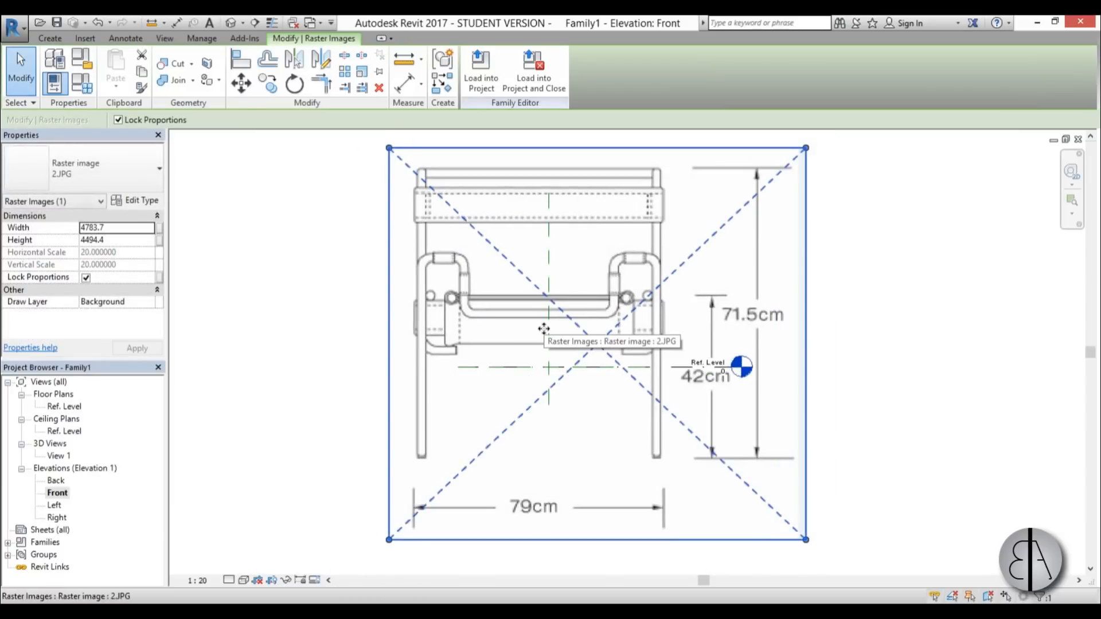
Scale the image graphically, taking the two ends of the 79cm width dimension as reference and entering 800 mm as its new length.
click(363, 72)
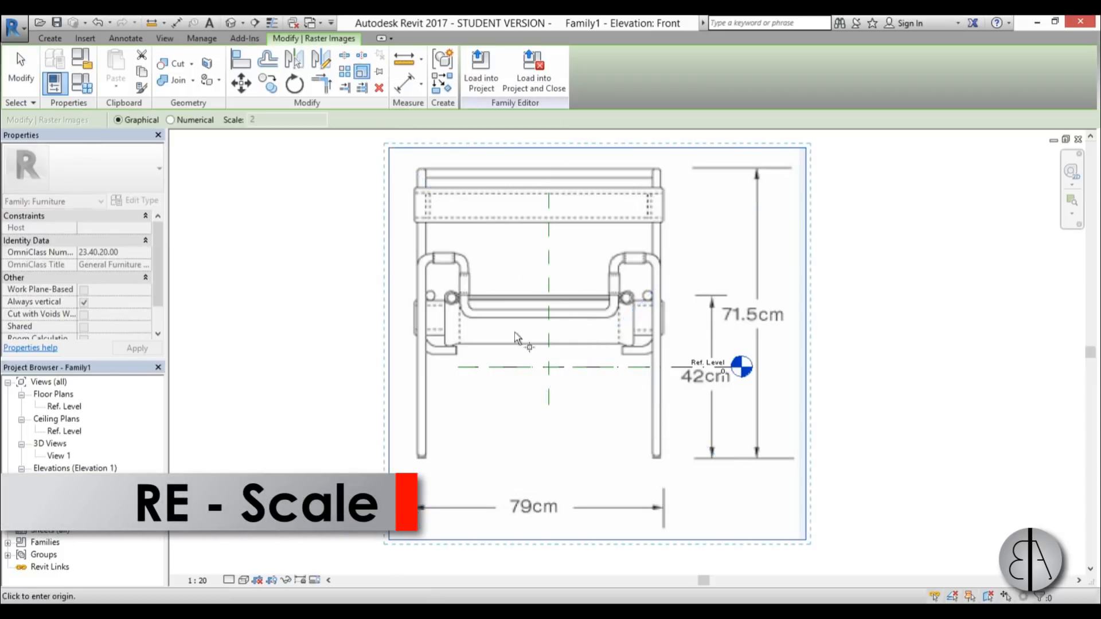
scroll(434, 463, up, 2)
scroll(431, 460, up, 1)
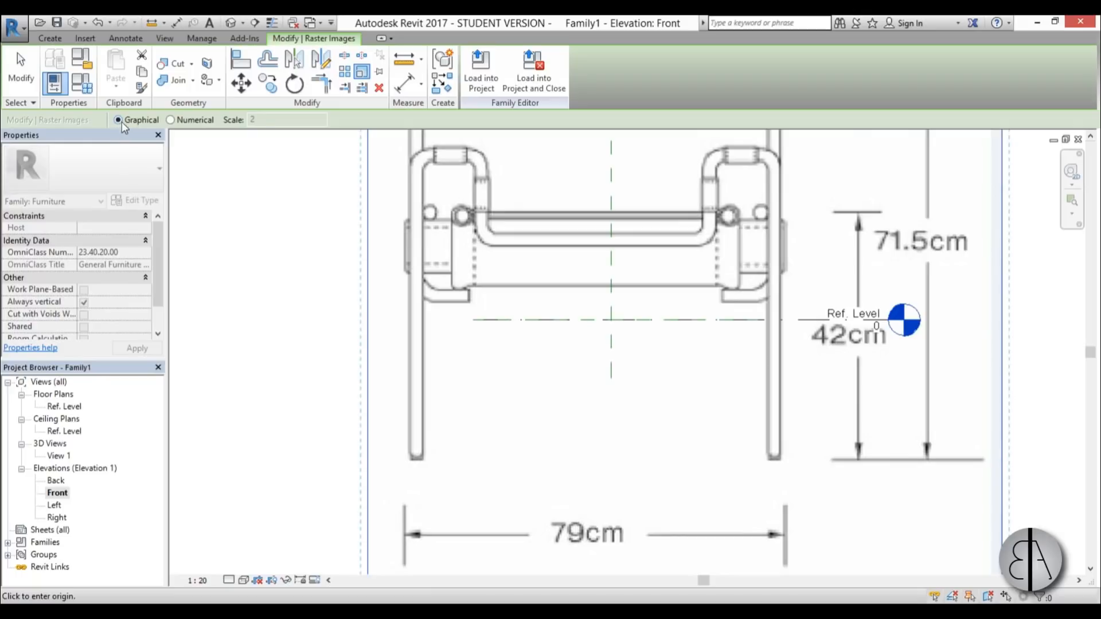
scroll(474, 474, down, 2)
scroll(435, 473, up, 4)
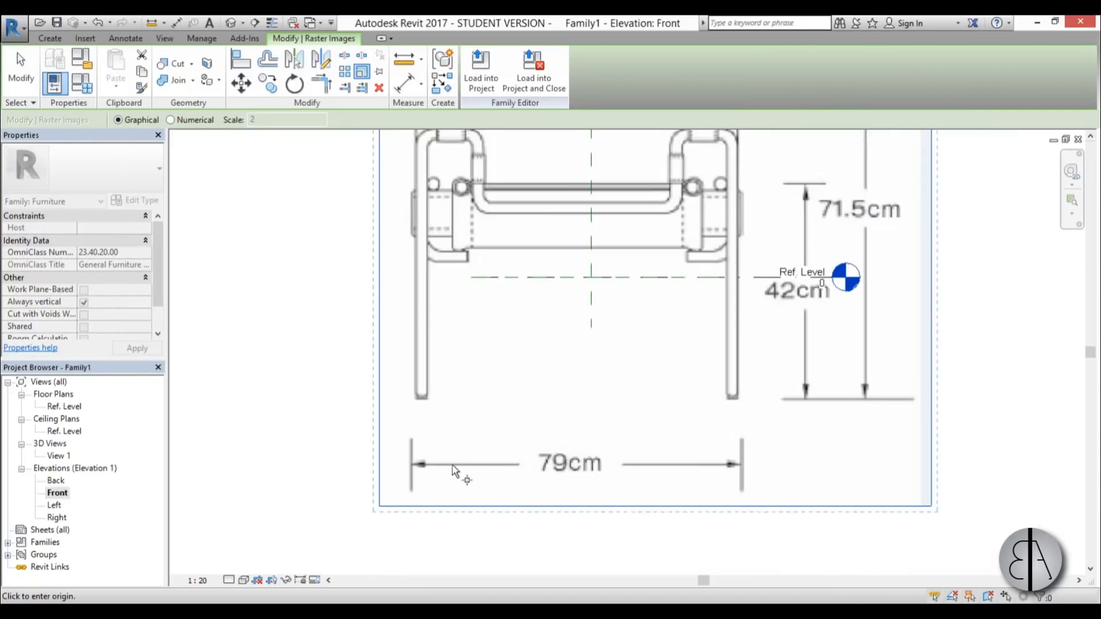
scroll(417, 471, up, 2)
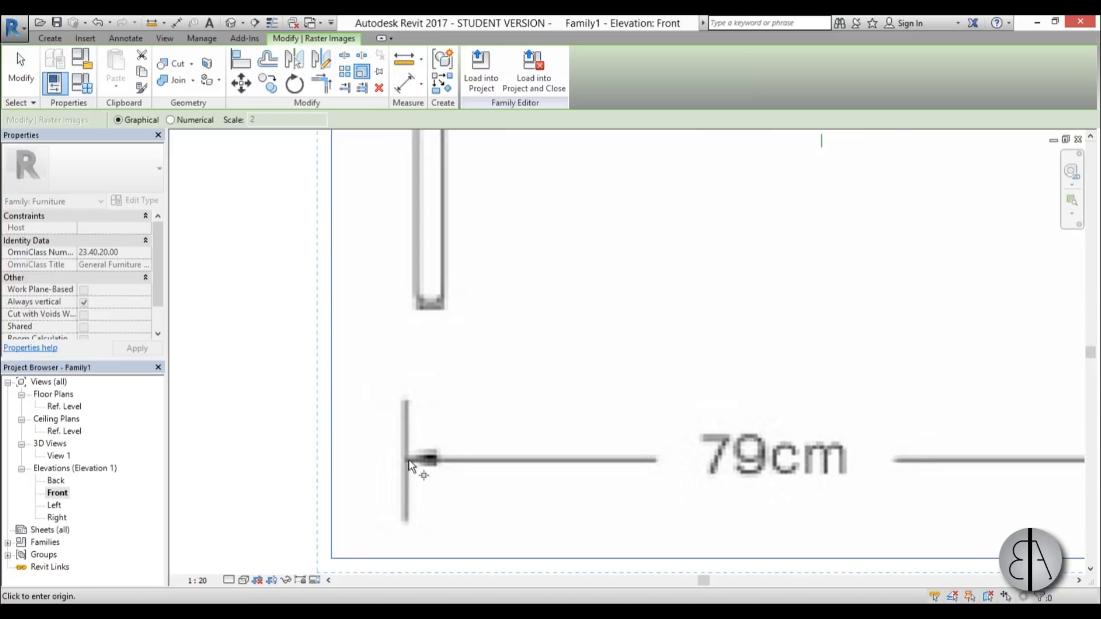
click(411, 463)
scroll(421, 466, down, 3)
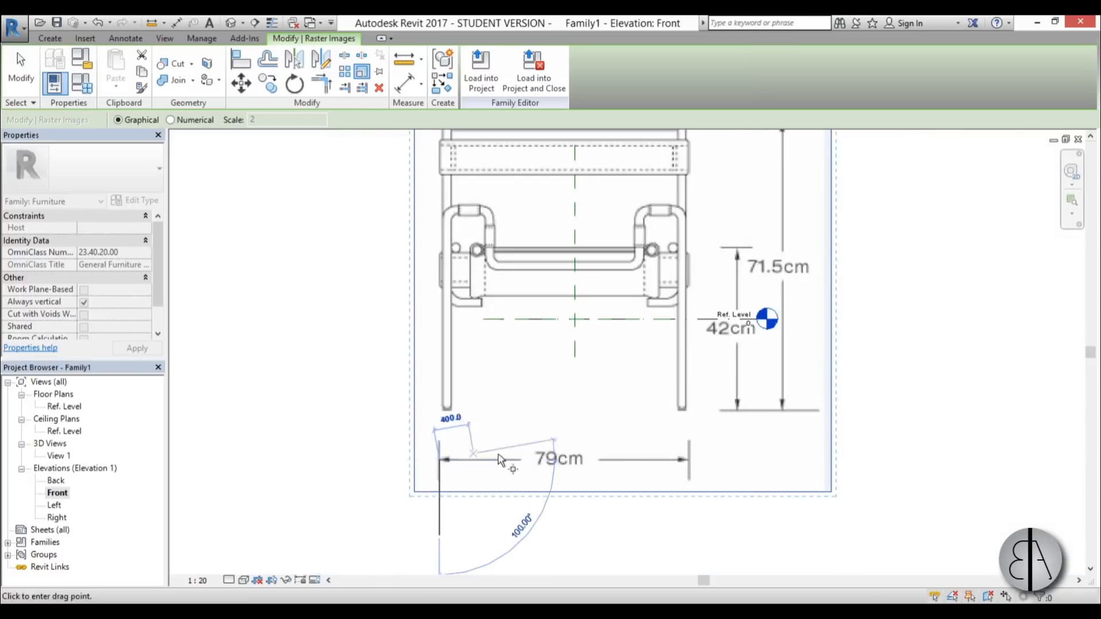
scroll(686, 463, up, 5)
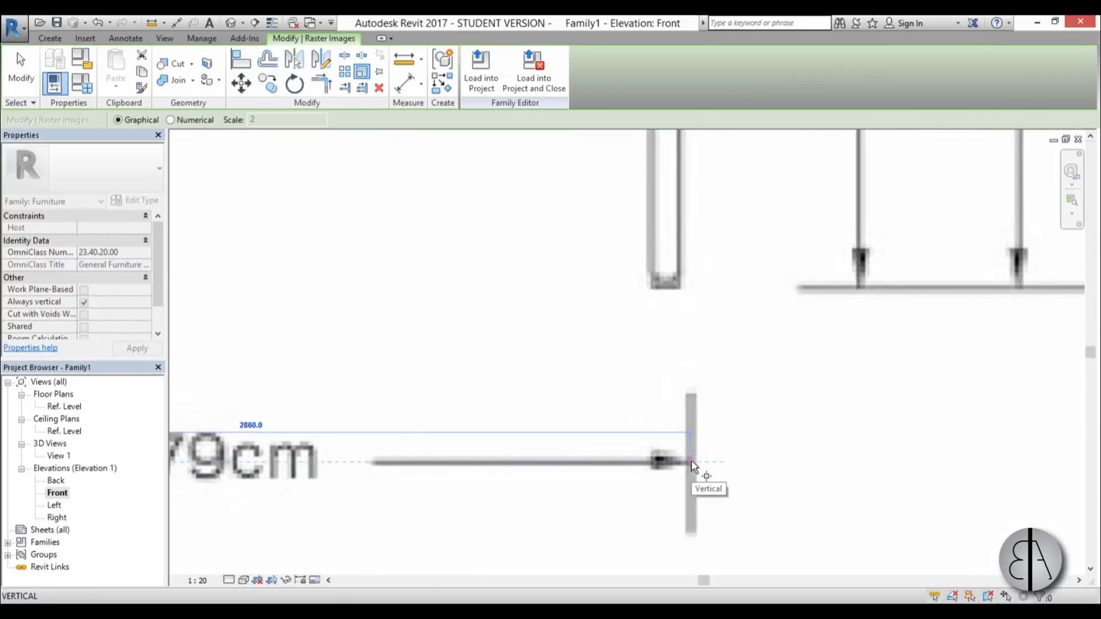
click(690, 460)
scroll(690, 461, down, 2)
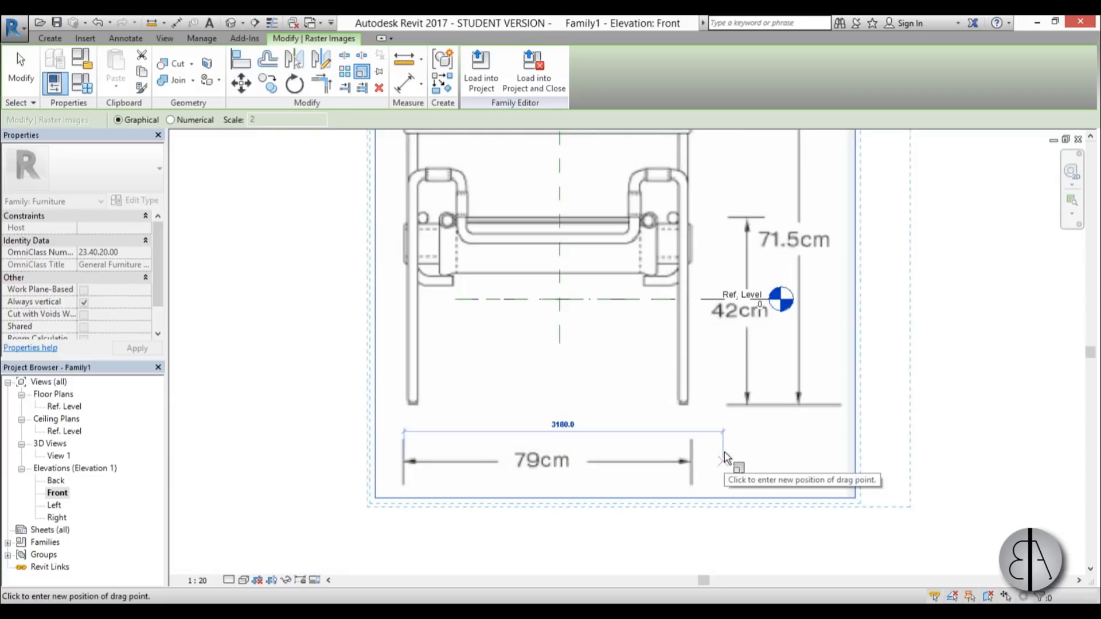
click(724, 453)
text(800)
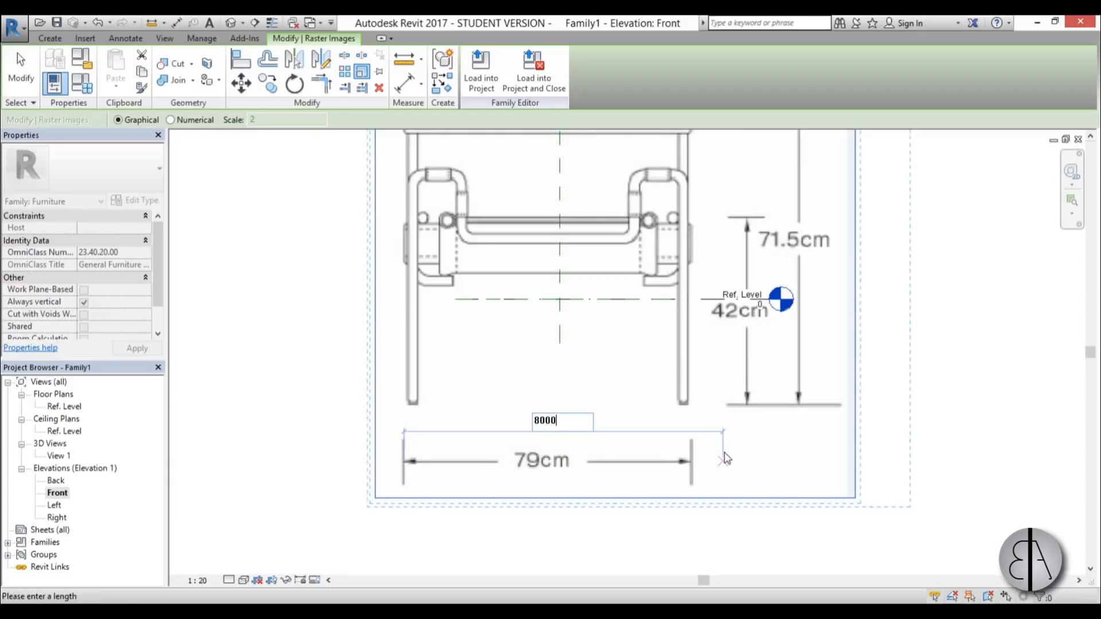
key(Return)
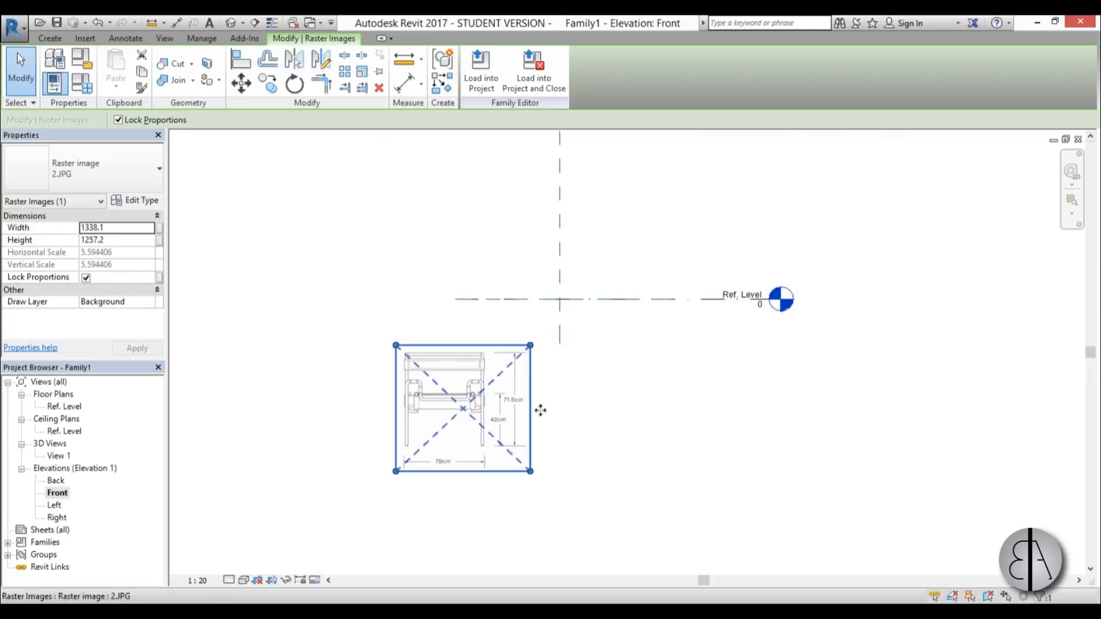
Move the scaled image up so the chair is roughly centred on the vertical reference plane, with its feet just above Ref. Level.
drag(437, 443, 577, 239)
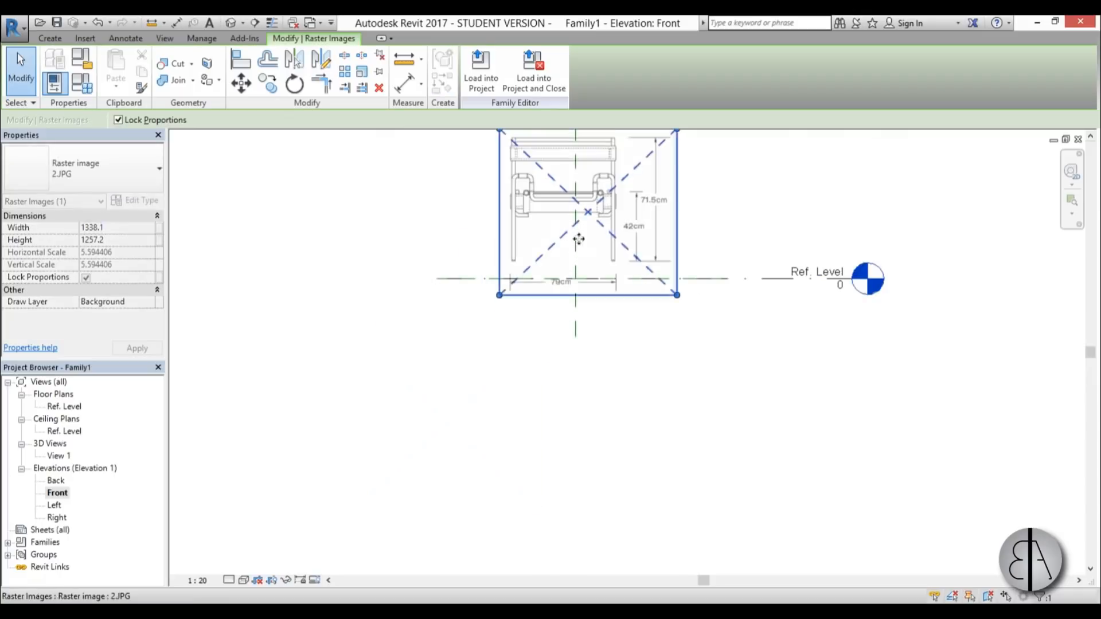
scroll(577, 239, up, 2)
click(647, 469)
scroll(668, 327, up, 1)
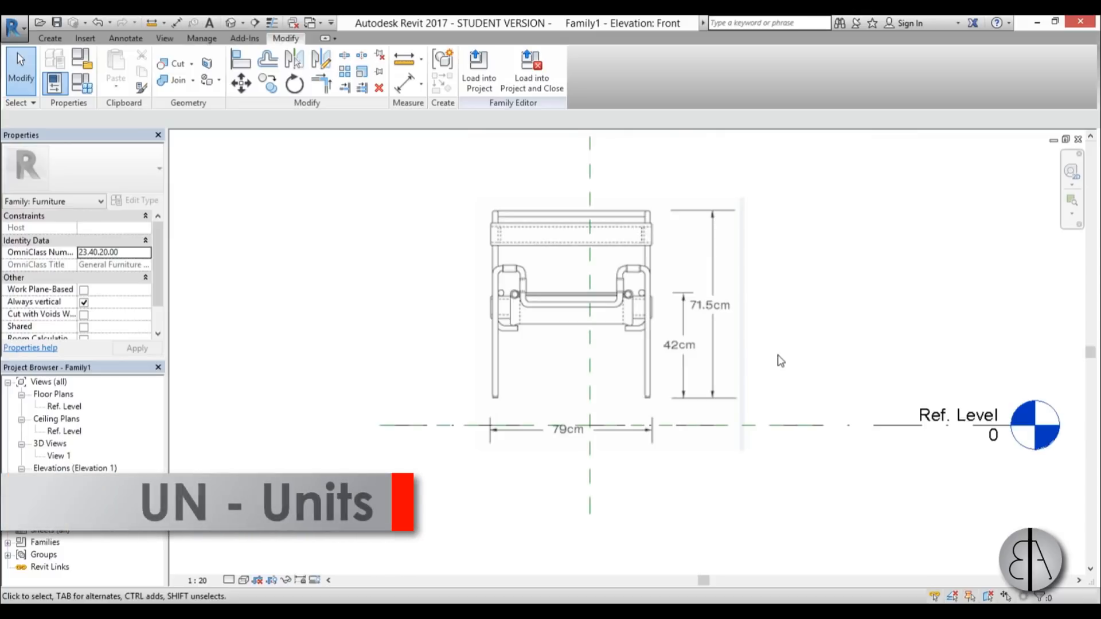
Change the project's length units to centimeters.
key(u)
key(n)
click(579, 268)
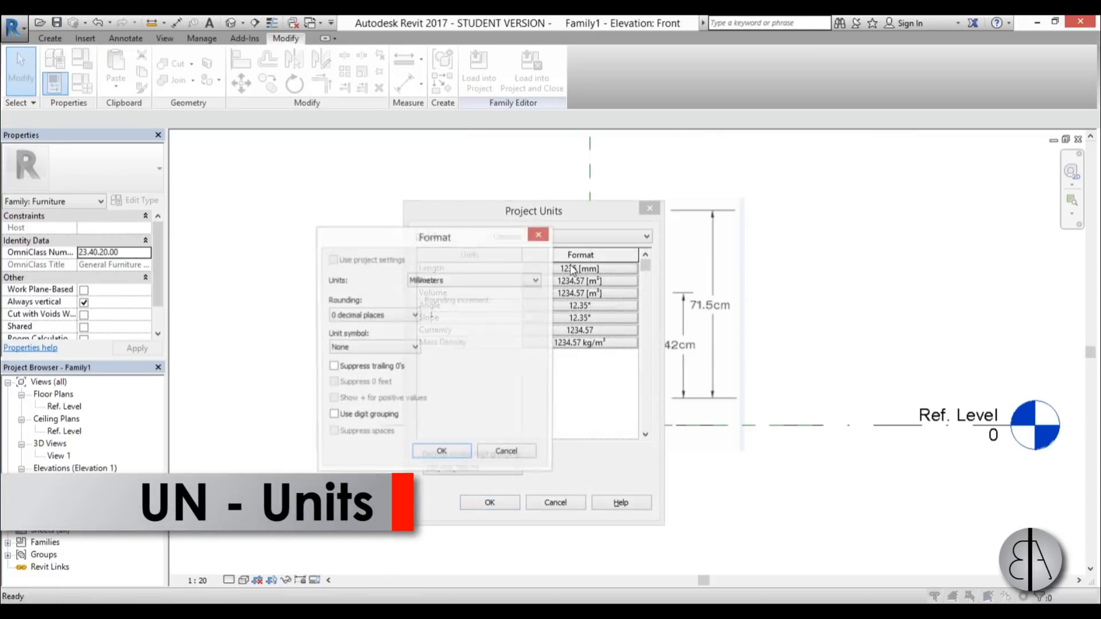
click(449, 281)
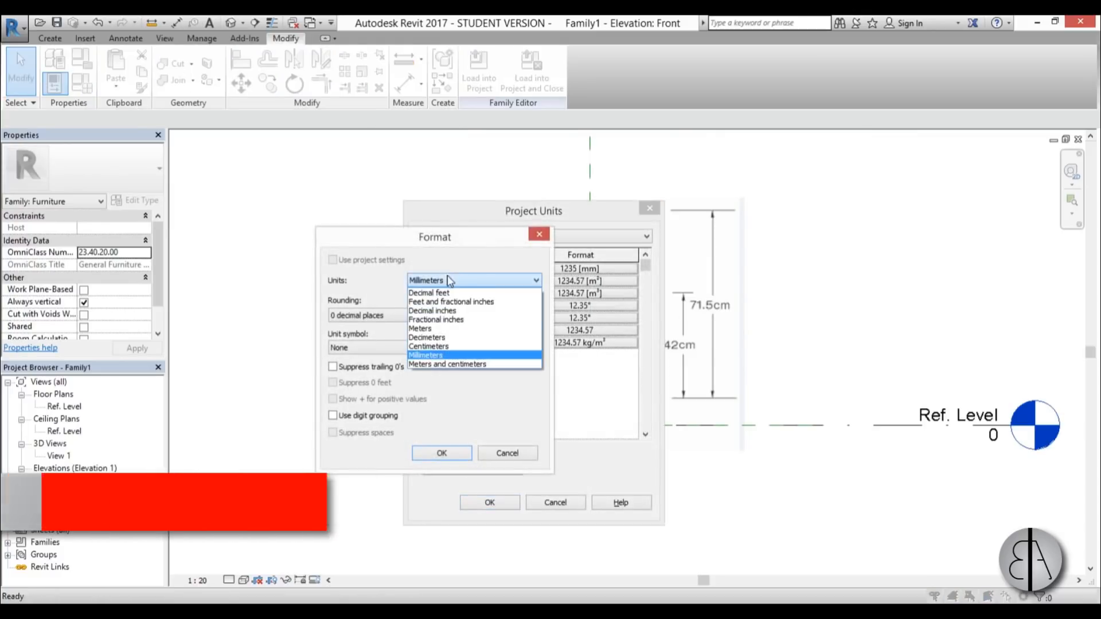
click(436, 346)
click(442, 453)
click(490, 502)
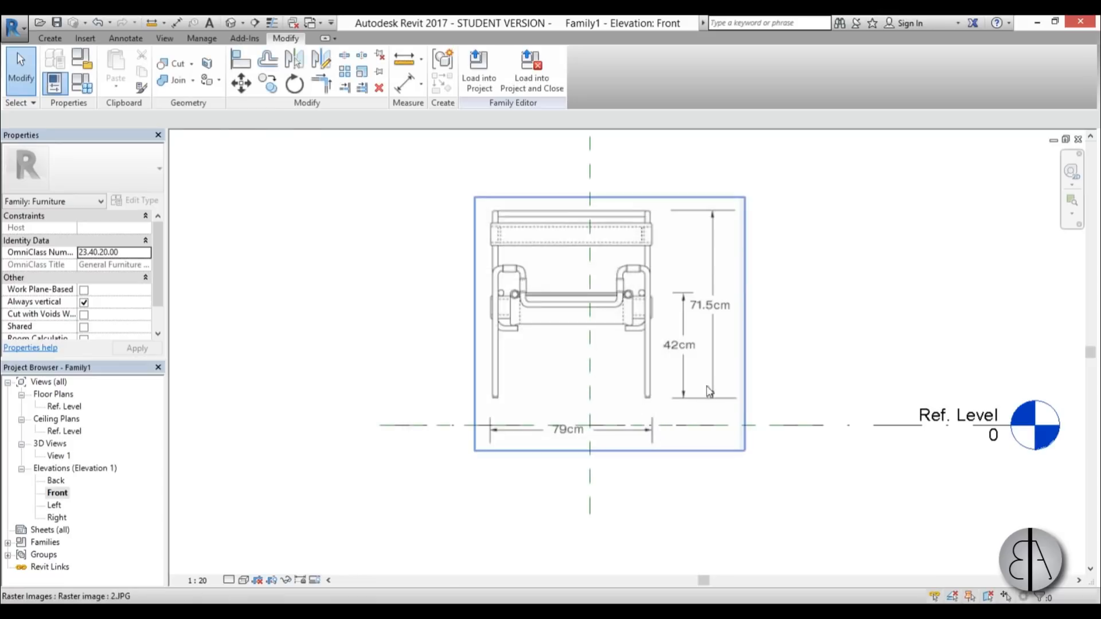
Measure the 79cm width dimension line in the image to check its scale.
scroll(623, 415, up, 3)
click(406, 66)
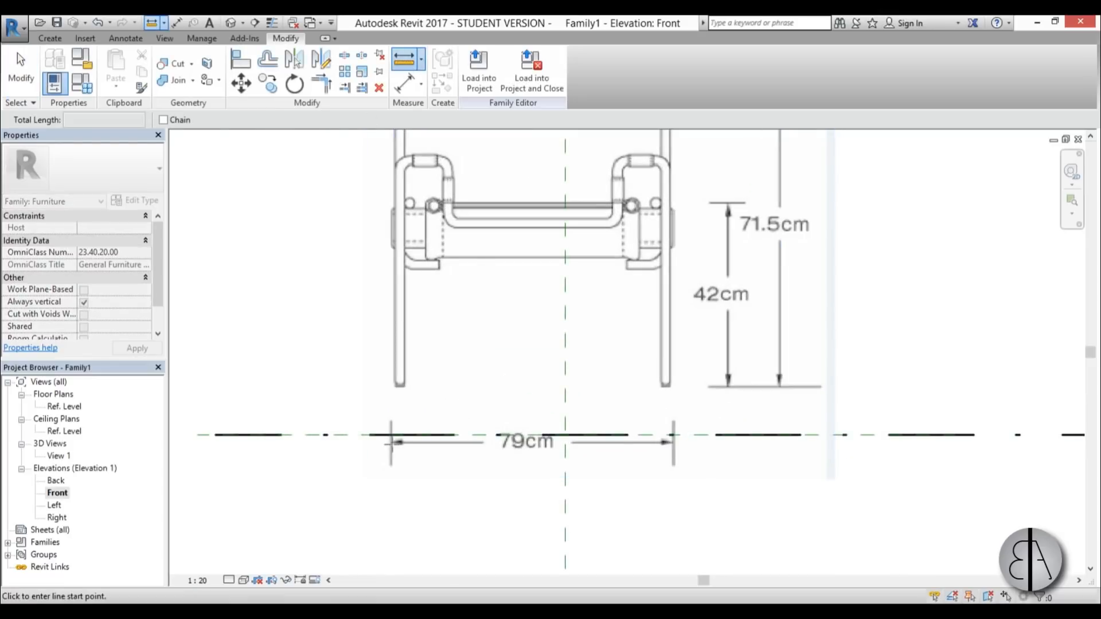
click(390, 442)
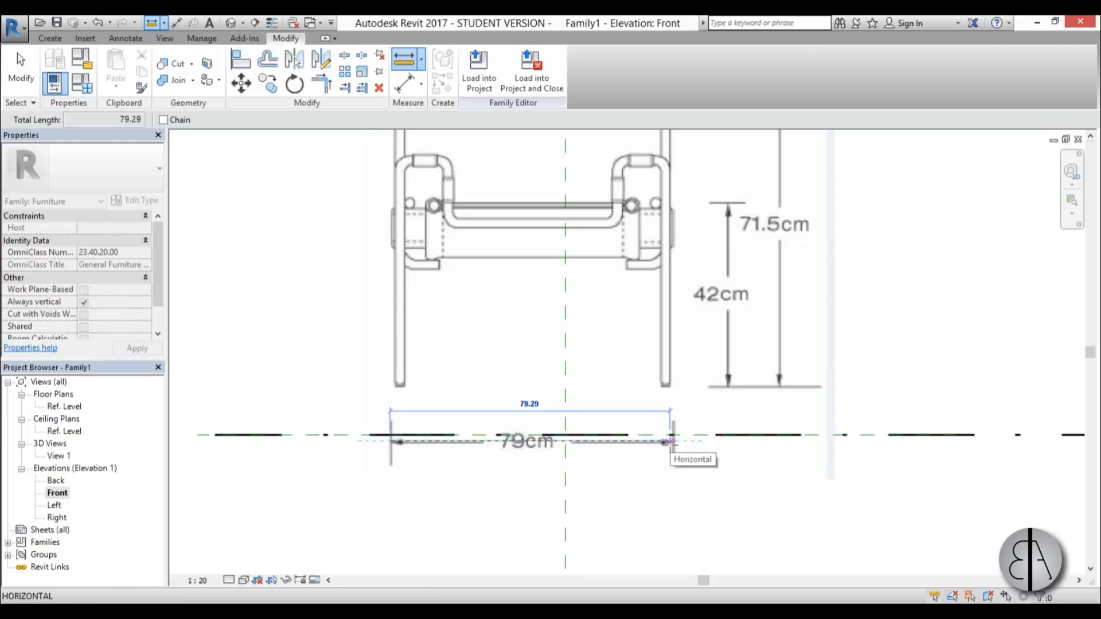
key(Escape)
key(Escape)
Reposition the image so the chair straddles the vertical reference plane and its feet sit slightly above Ref. Level.
scroll(607, 496, down, 4)
click(558, 366)
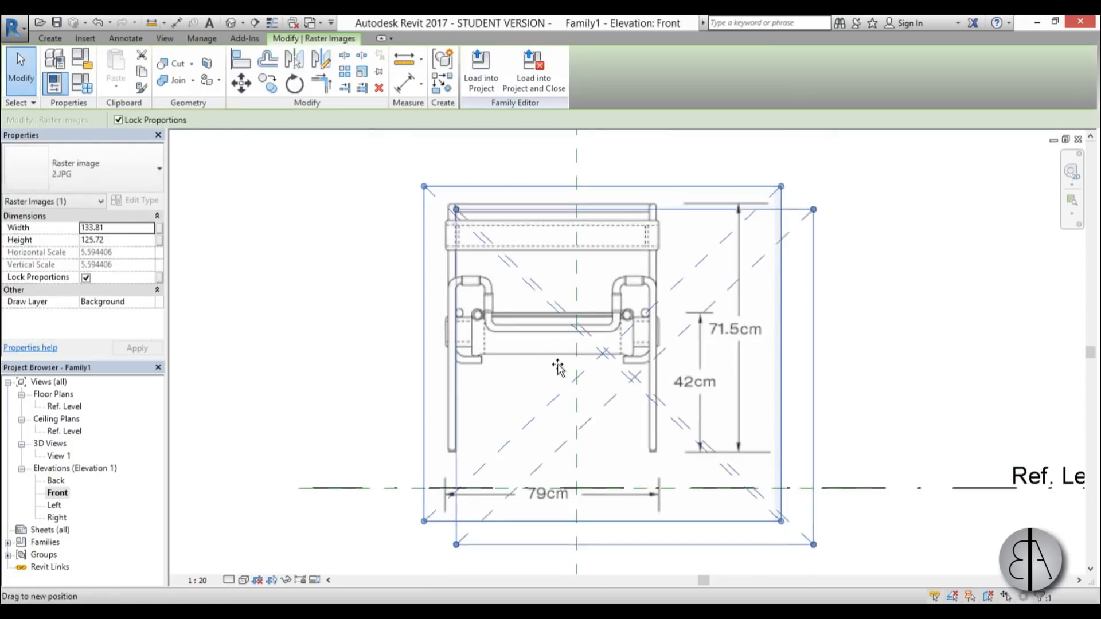
drag(557, 367, 619, 388)
scroll(576, 356, down, 3)
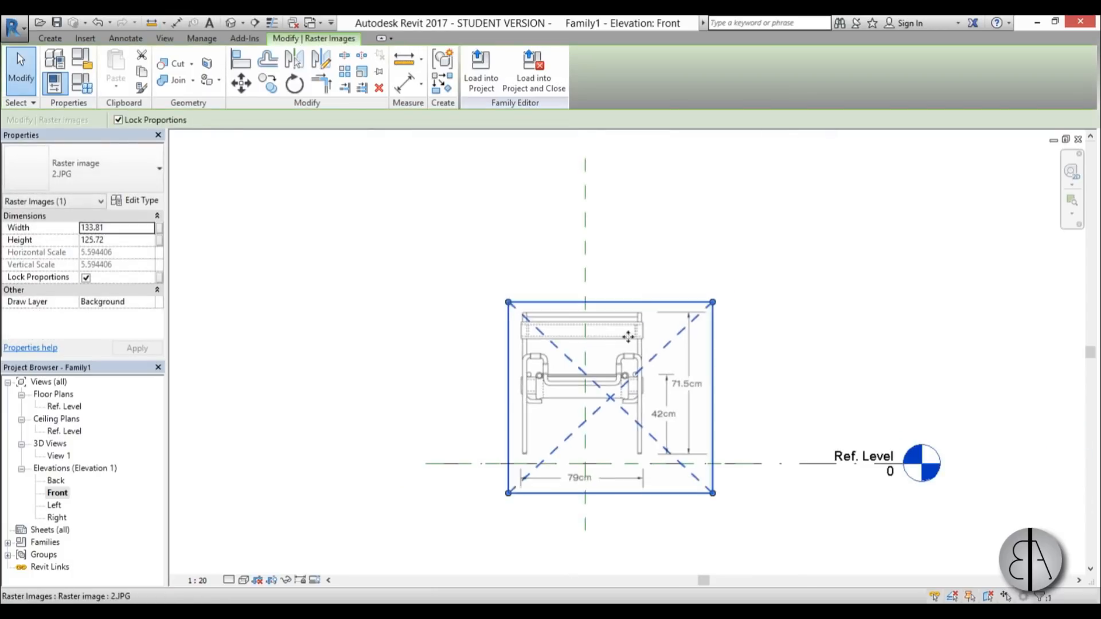
click(759, 417)
scroll(576, 389, up, 1)
scroll(576, 388, up, 1)
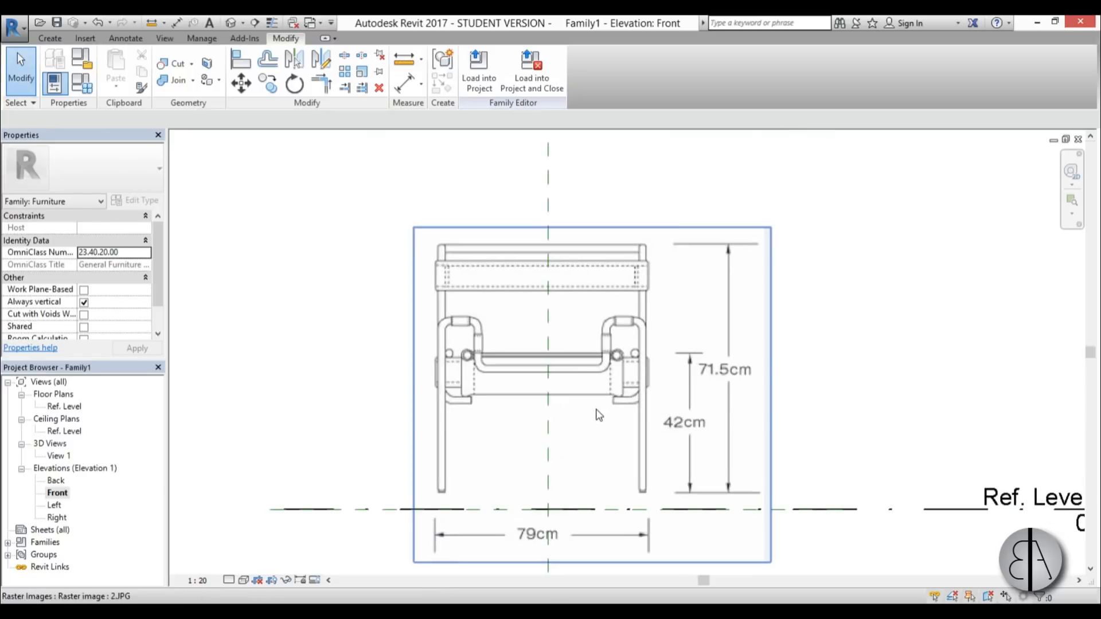
click(590, 407)
click(793, 412)
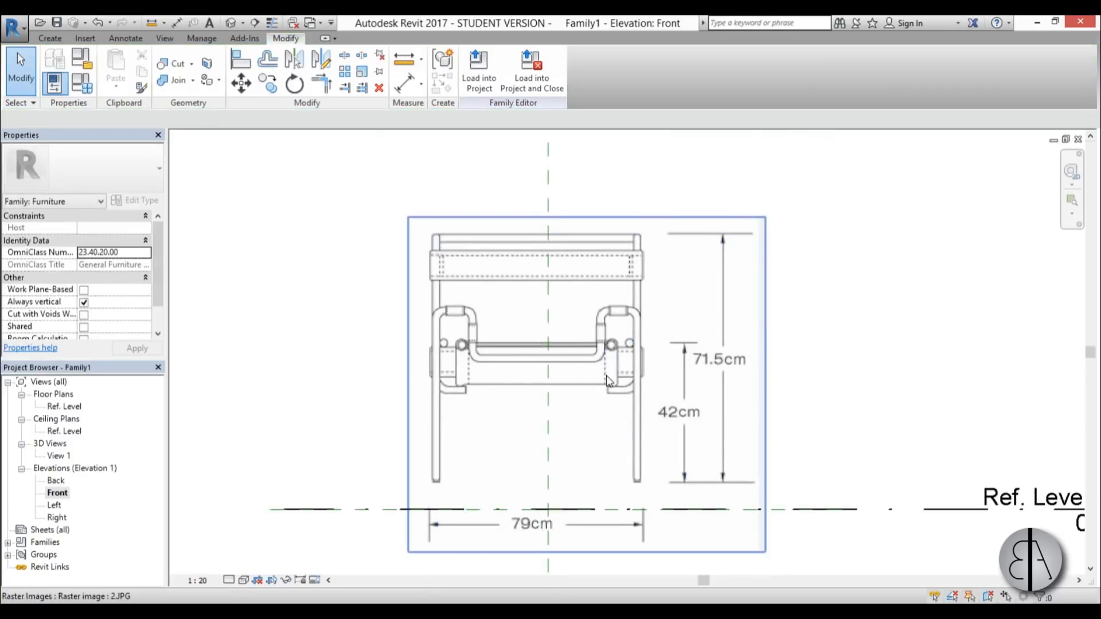
Draw two vertical reference planes, one on each side of the Center (Left/Right) plane, extending above and below the chair.
click(549, 186)
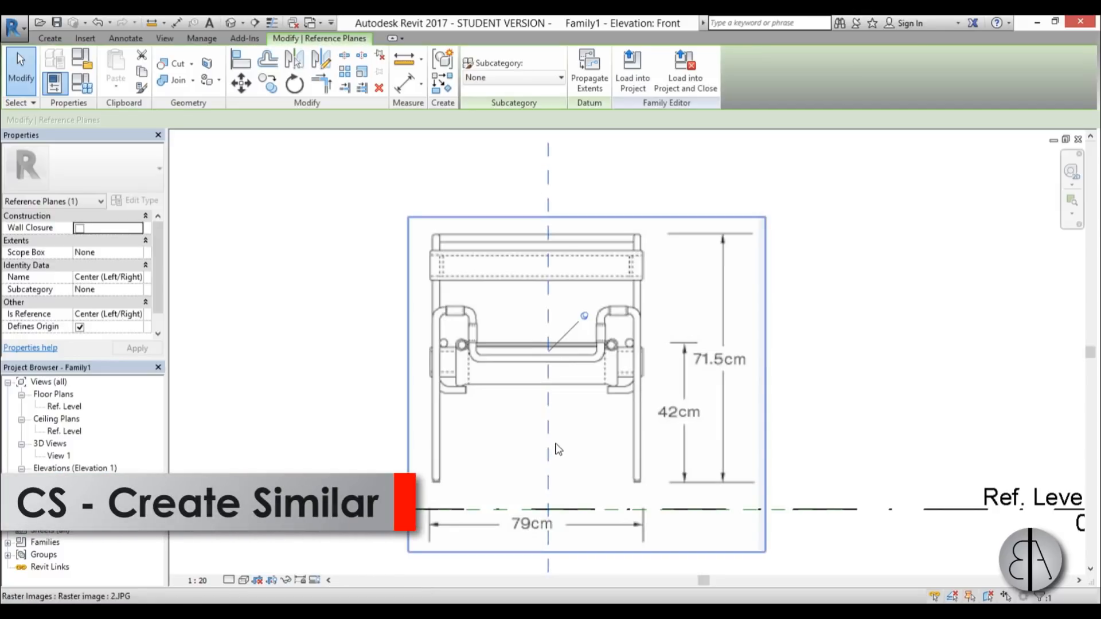
key(c)
key(s)
click(471, 187)
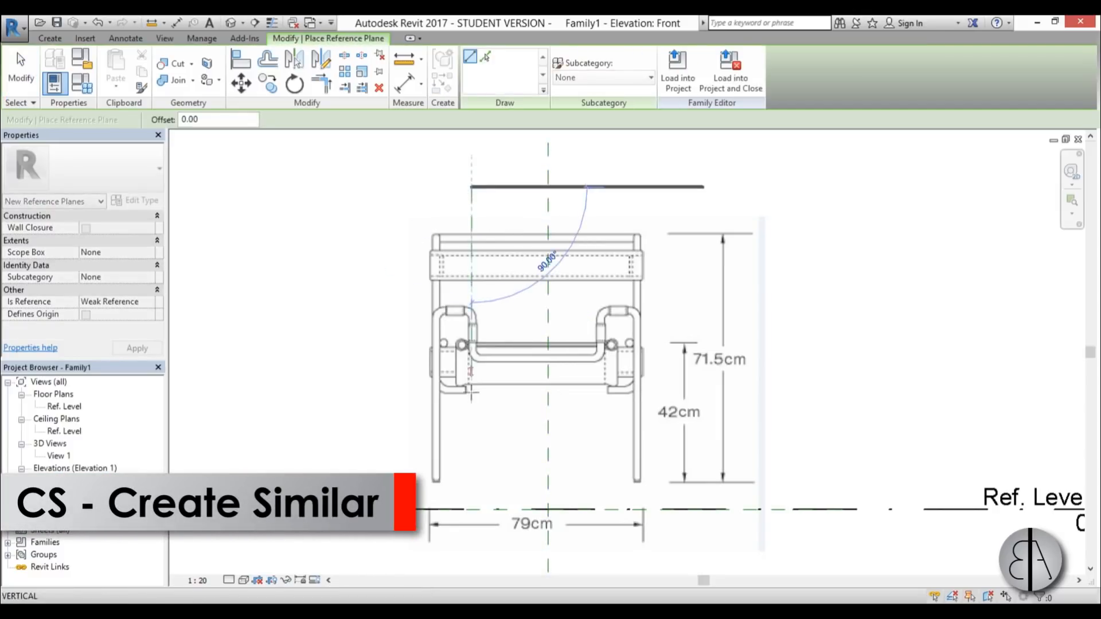
click(472, 563)
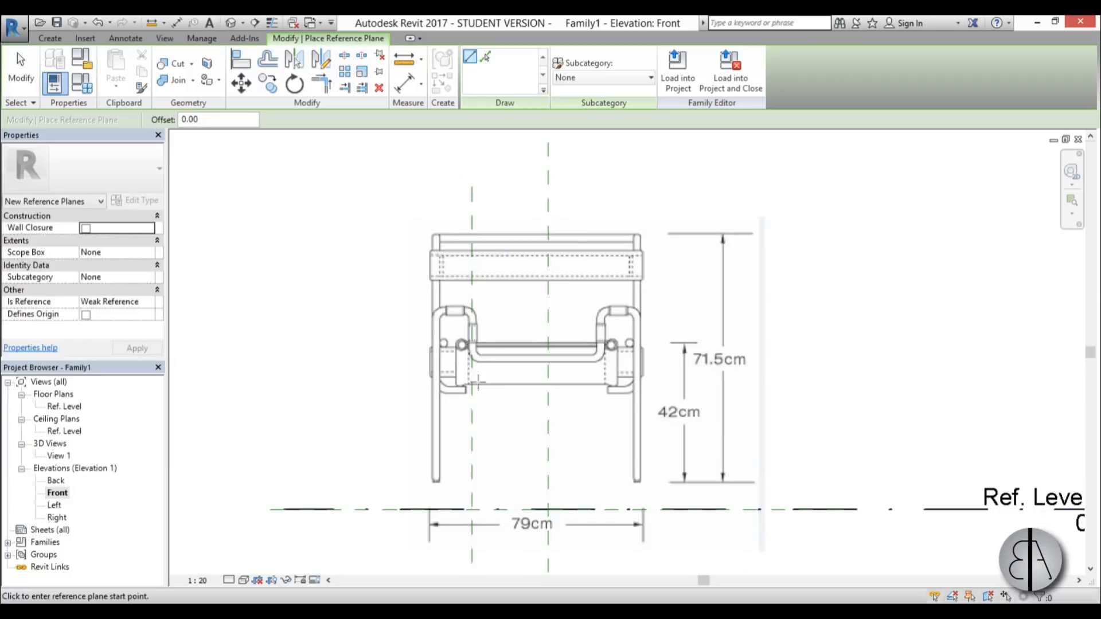
scroll(477, 381, down, 2)
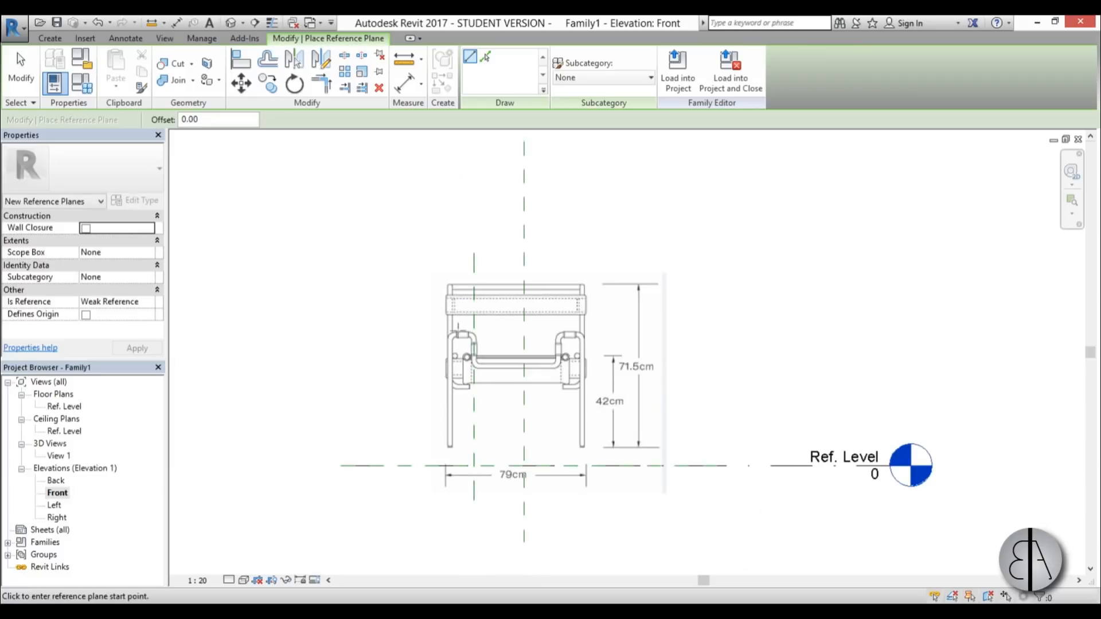
click(590, 253)
click(590, 516)
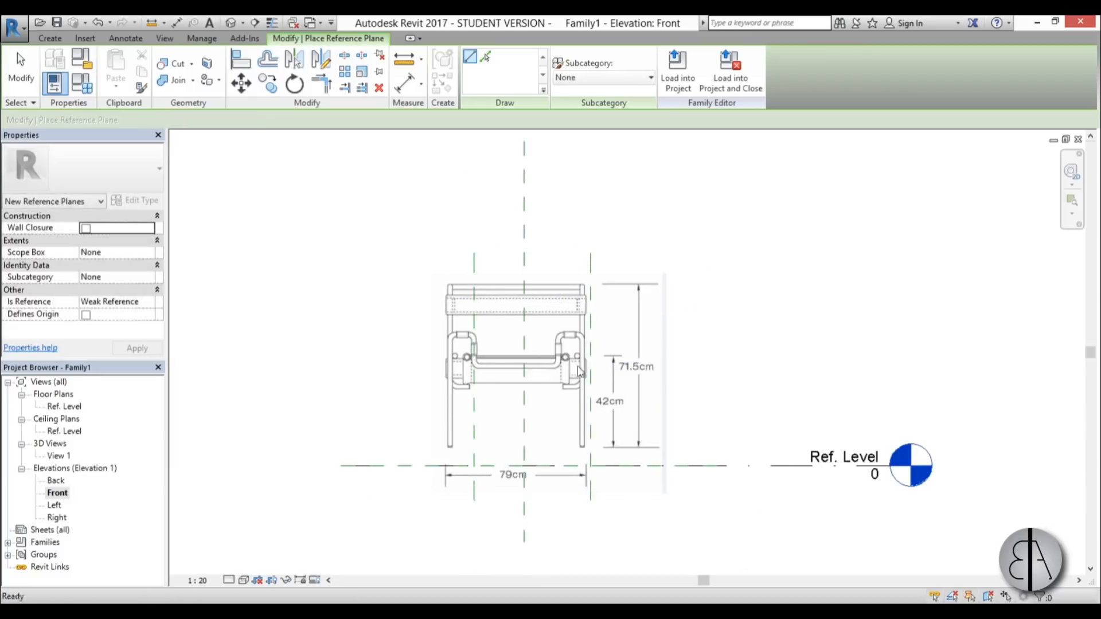
key(Escape)
key(Escape)
Set each of the two outer reference planes 40 cm from the centre plane.
scroll(611, 243, up, 2)
click(581, 308)
click(544, 314)
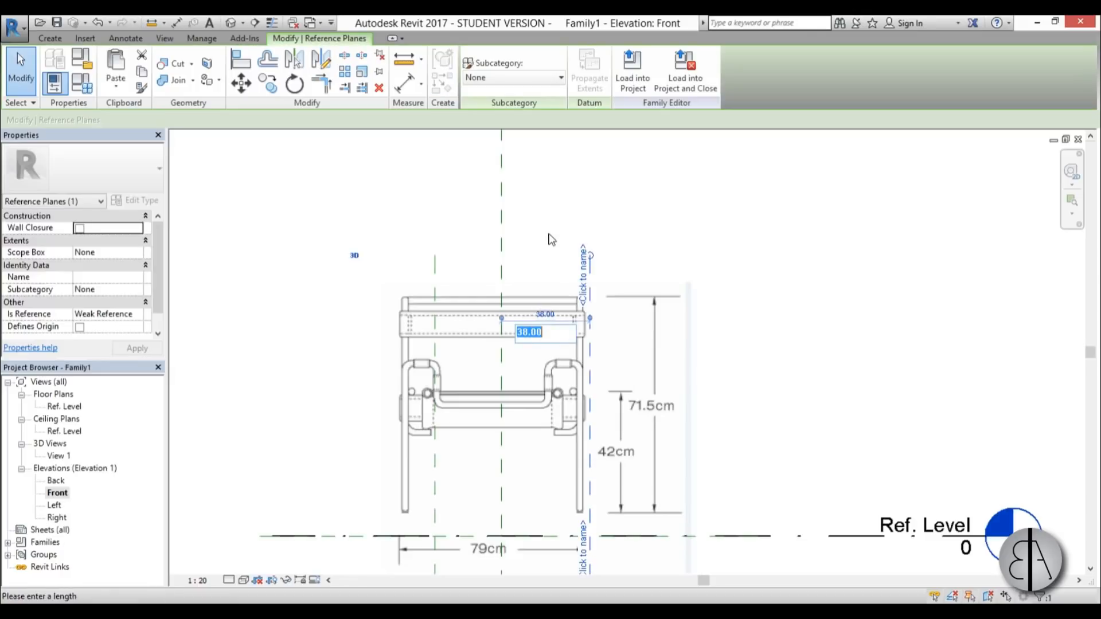
text(40)
key(Return)
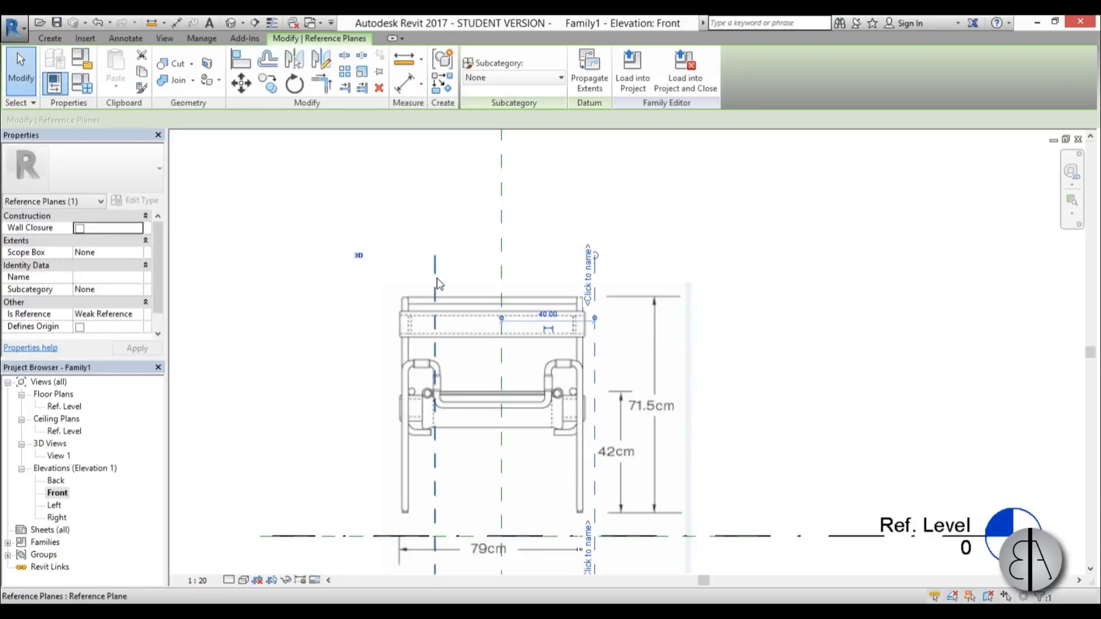
click(435, 281)
click(451, 310)
text(40)
key(Return)
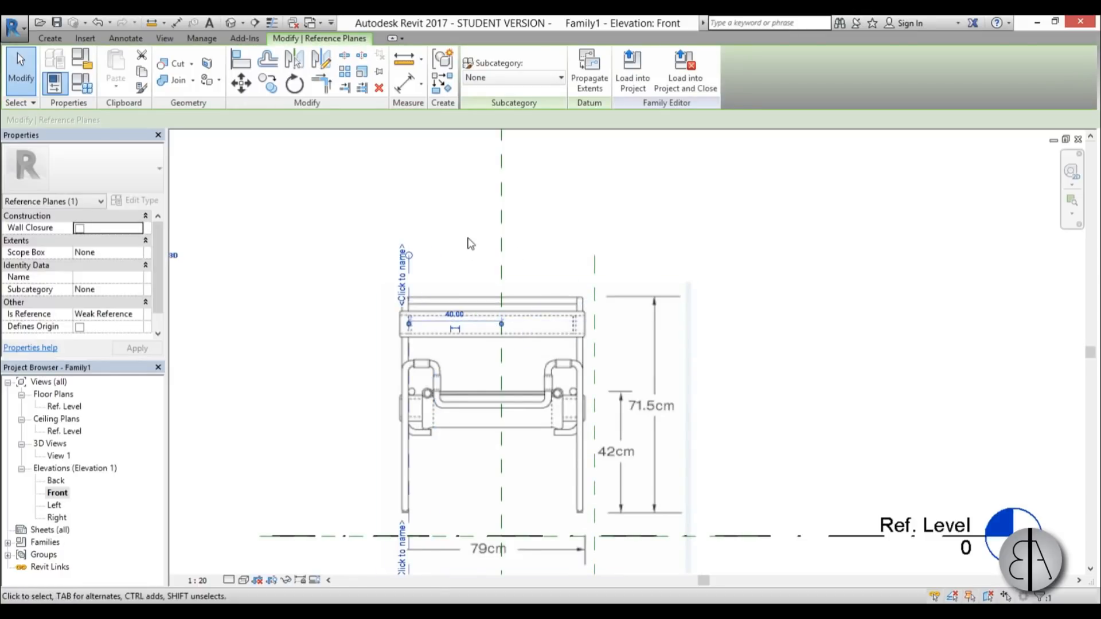
key(Escape)
Nudge the image to the right until the 79cm width dimension fits between the two outer reference planes.
scroll(512, 441, up, 1)
click(580, 390)
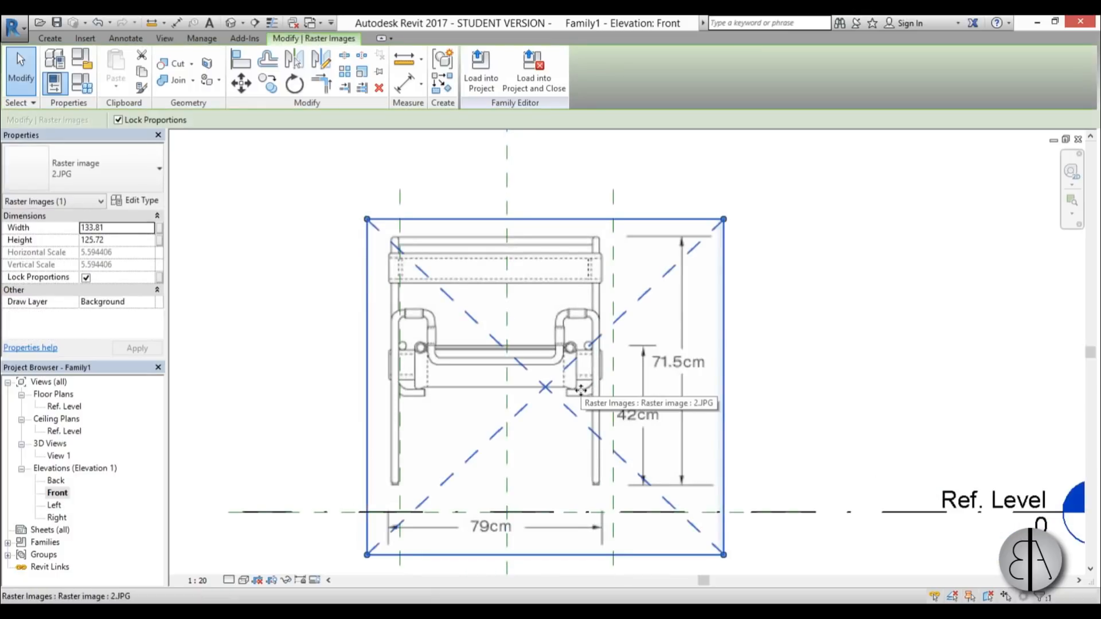
key(Right)
key(Right)
key(Right)
key(Right)
key(Right)
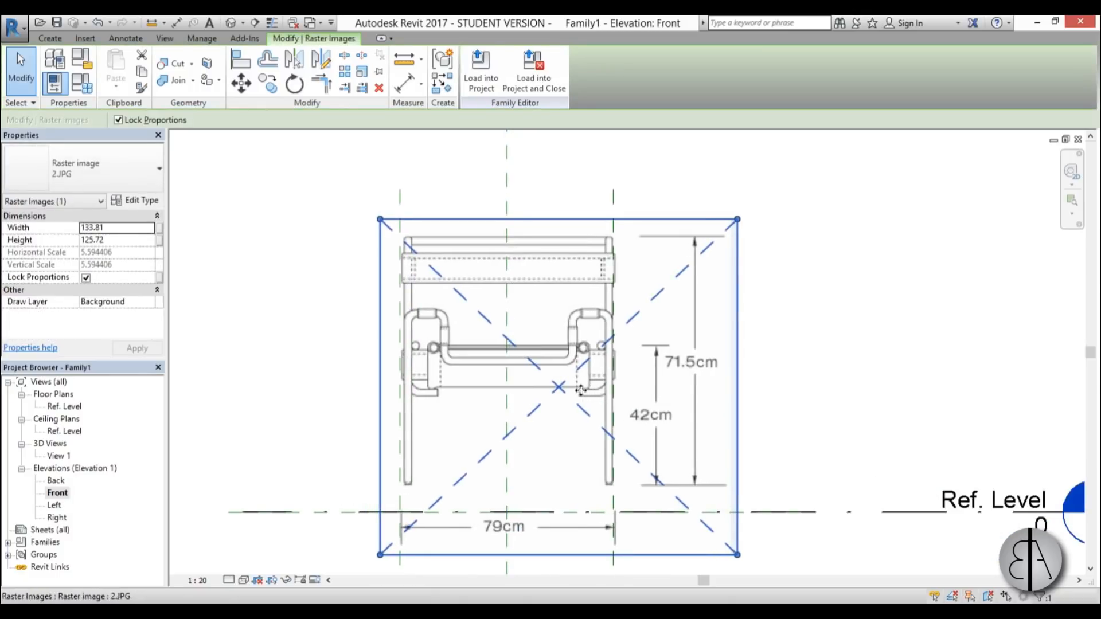
Nudge the image down until the chair's feet rest on Ref. Level, and deselect it.
key(Down)
key(Down)
key(Down)
key(Down)
key(Down)
key(Down)
key(Down)
key(Down)
key(Down)
key(Down)
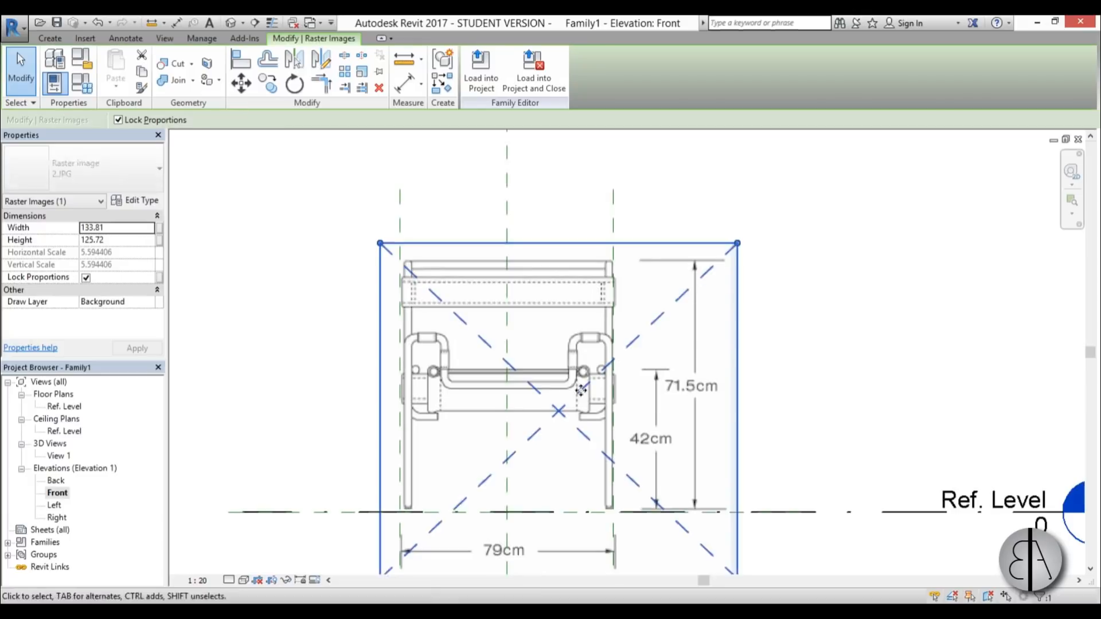
scroll(507, 520, up, 2)
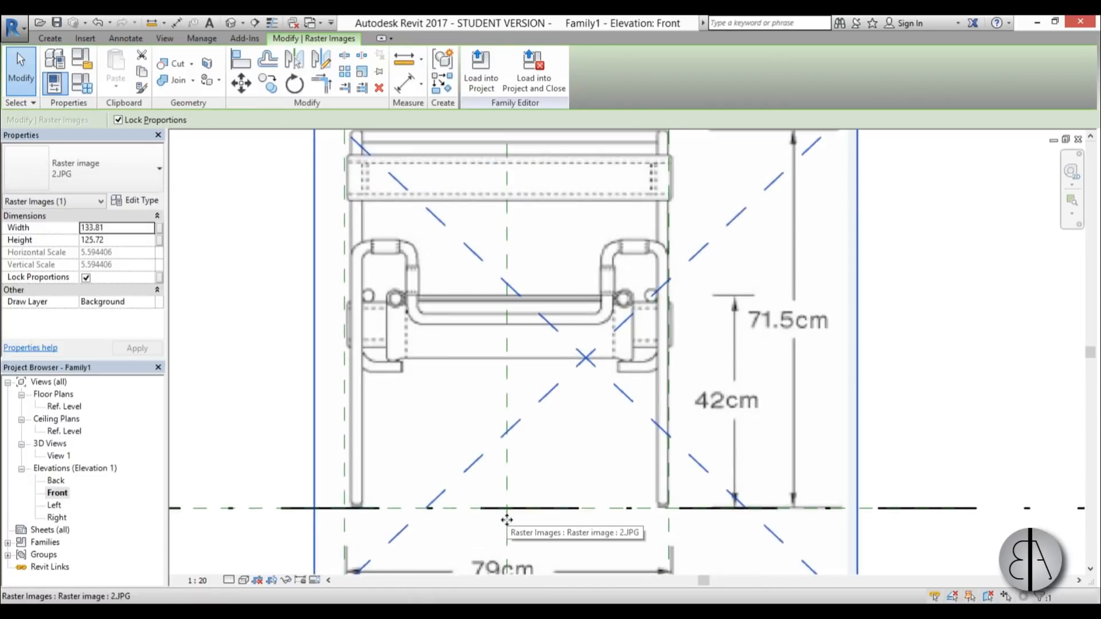
scroll(500, 509, down, 2)
click(334, 253)
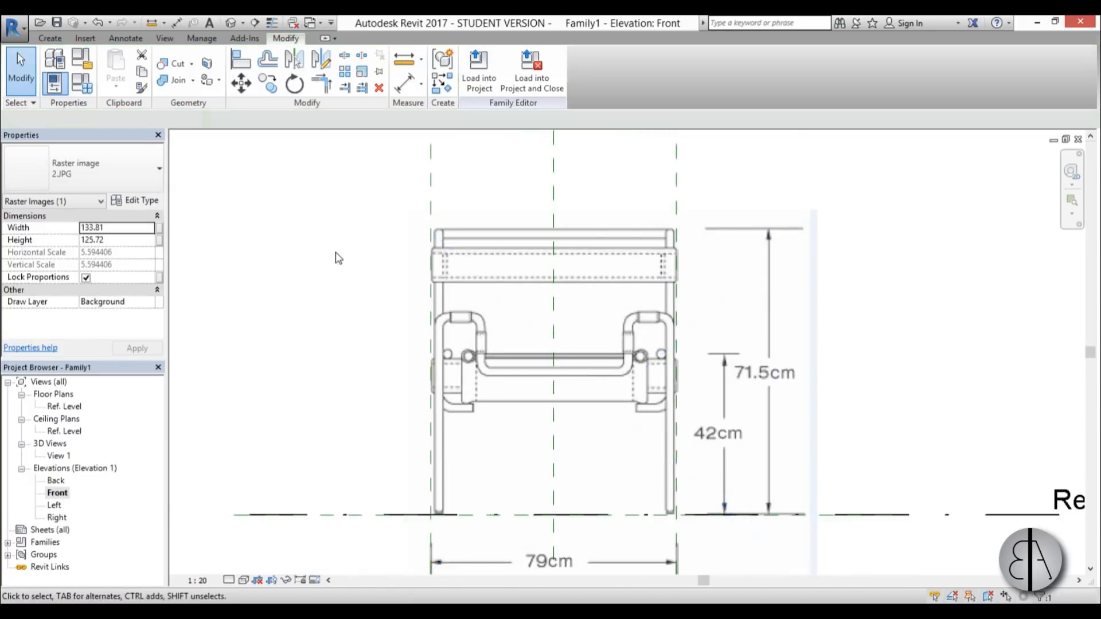
Nudge the left outer reference plane inward to 38 cm from the centre plane, onto the chair's left leg.
click(431, 197)
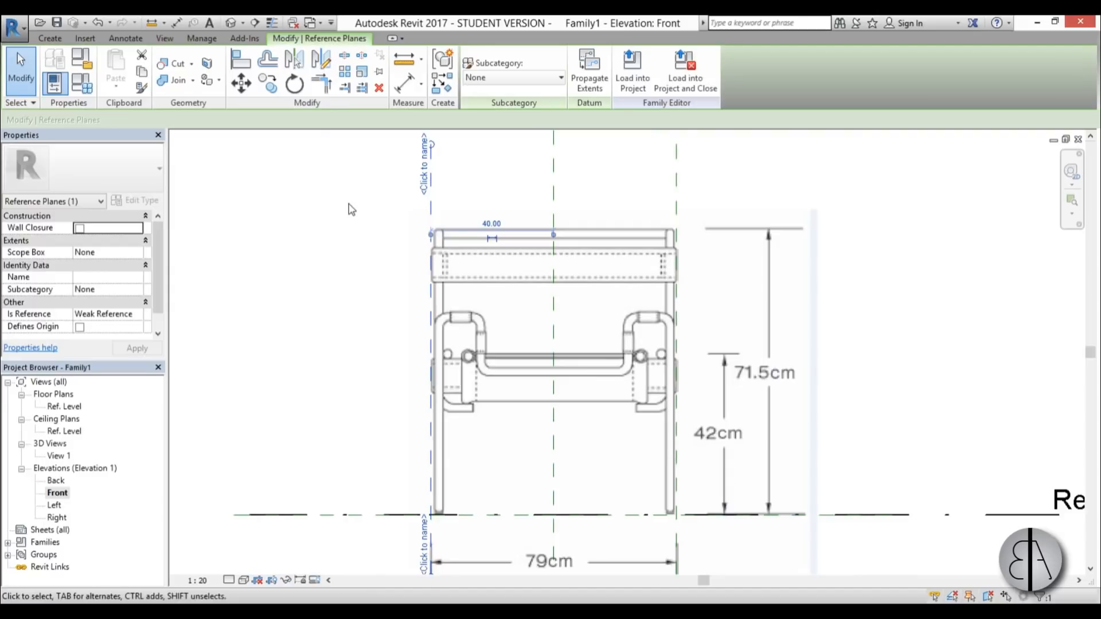
key(Right)
key(Right)
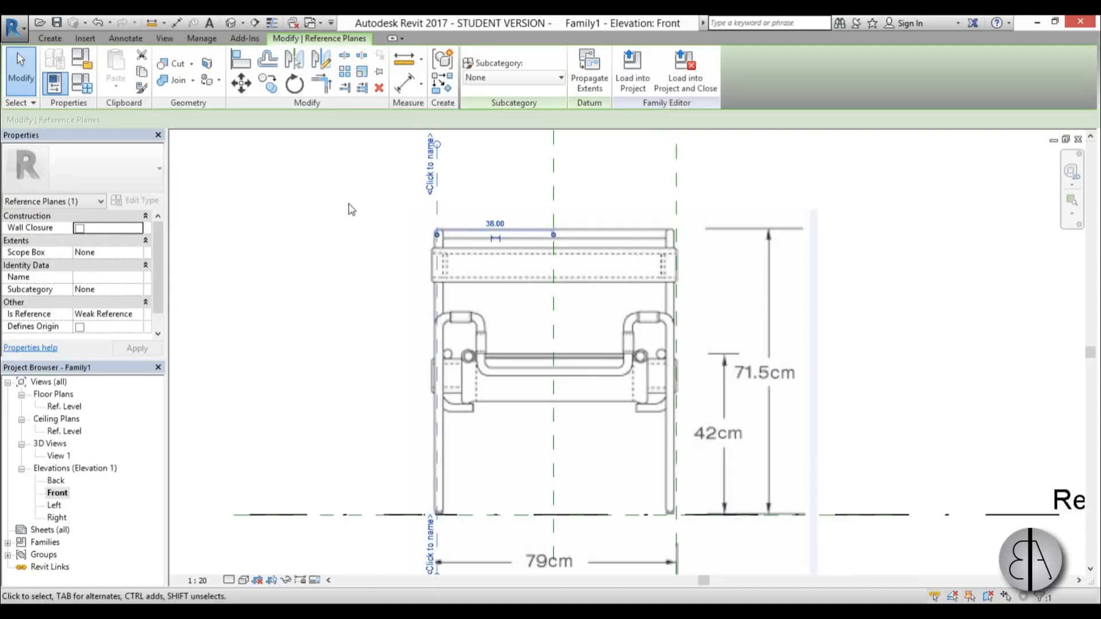
Nudge the right outer reference plane inward to 38 cm from the centre plane, onto the chair's right leg, and deselect it.
key(Right)
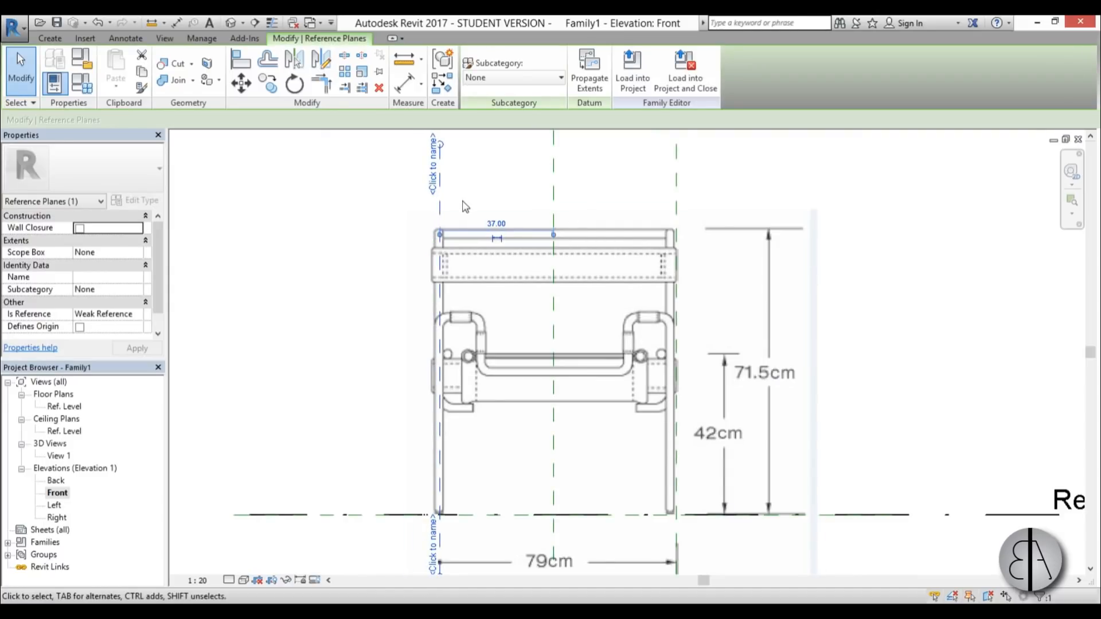
key(Left)
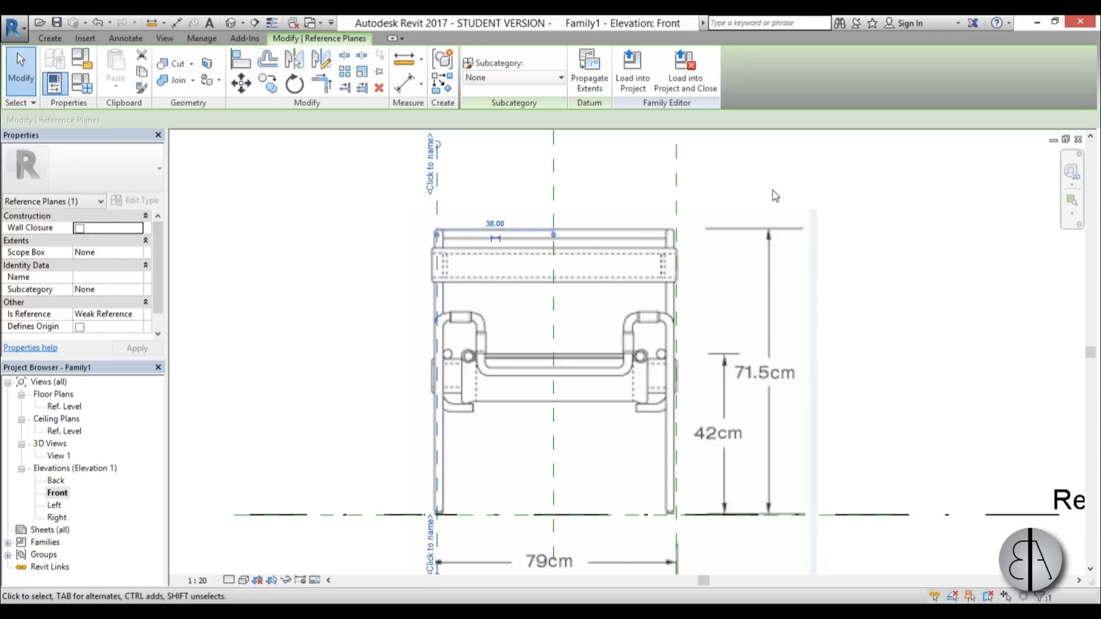
click(672, 198)
key(Left)
key(Left)
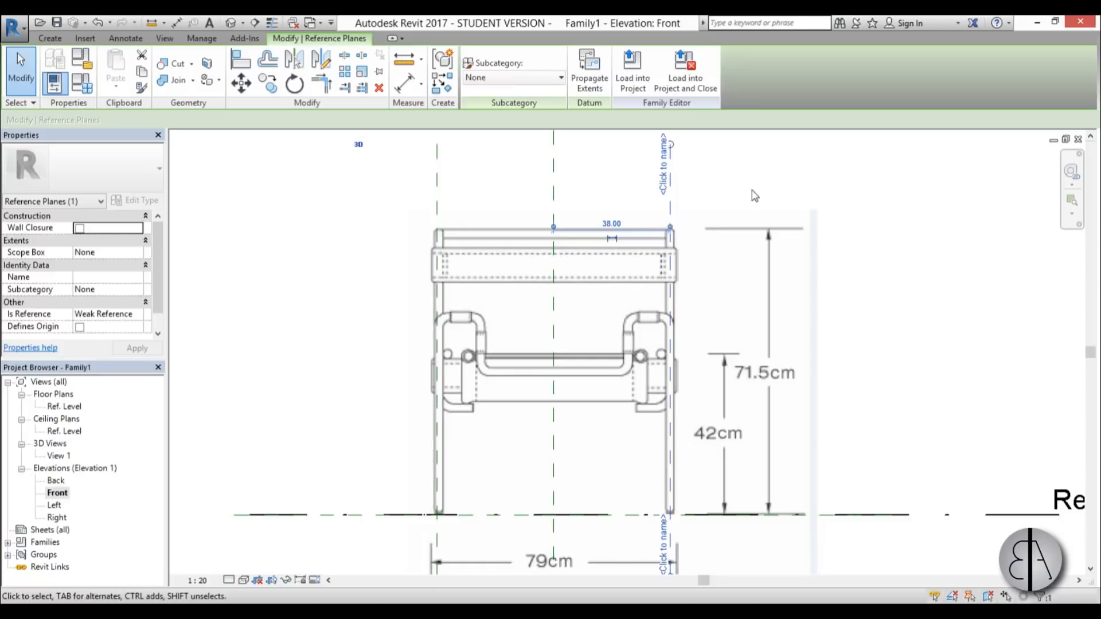
click(750, 190)
scroll(605, 291, down, 1)
scroll(594, 399, up, 1)
middle_drag(582, 237, 584, 250)
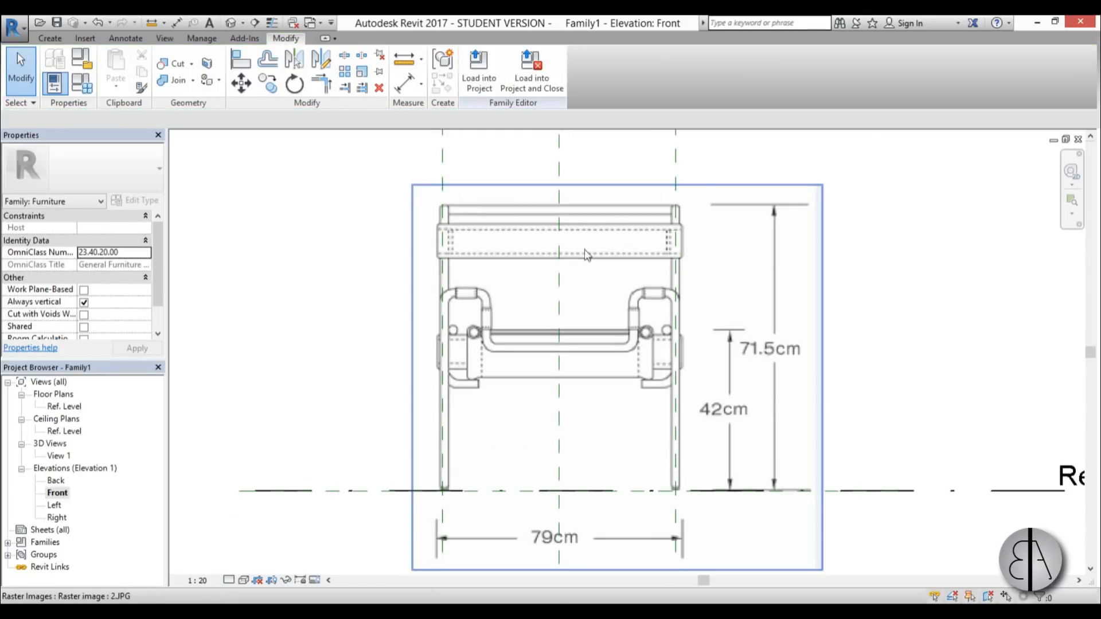
Open the Right elevation and import image 1 from the Desktop, placing it over the centre plane and Ref. Level.
double_click(58, 517)
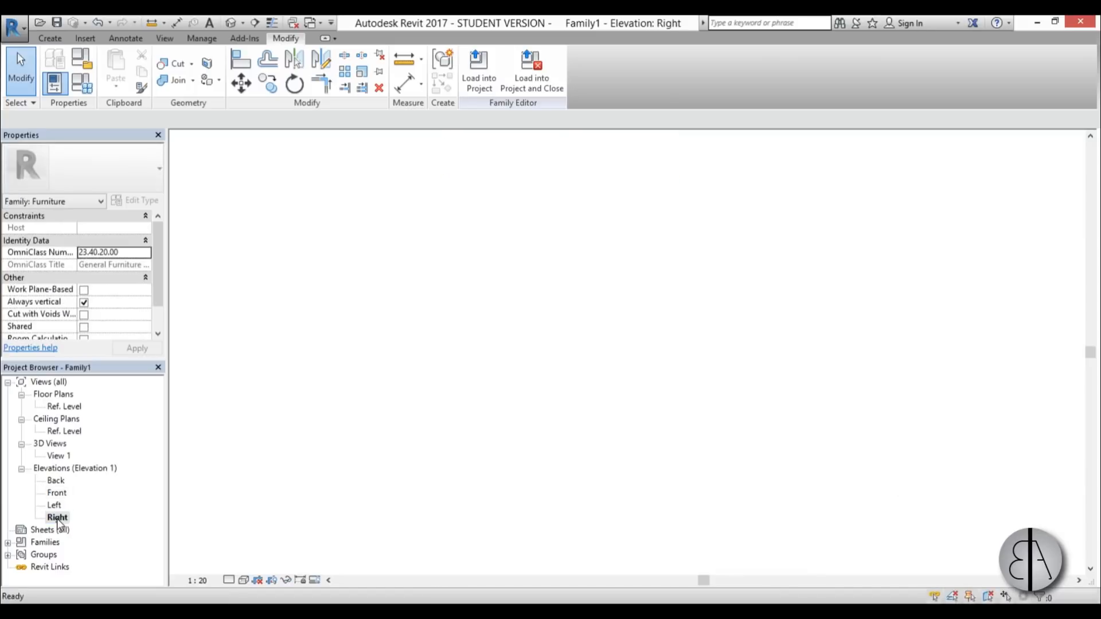
scroll(495, 470, up, 2)
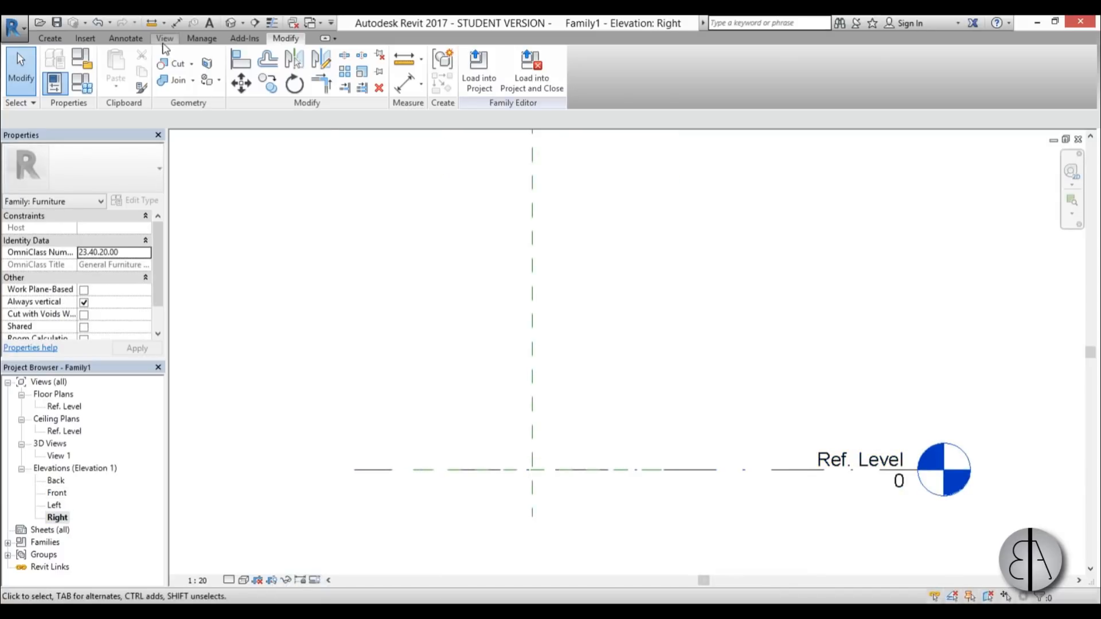
click(84, 38)
click(335, 69)
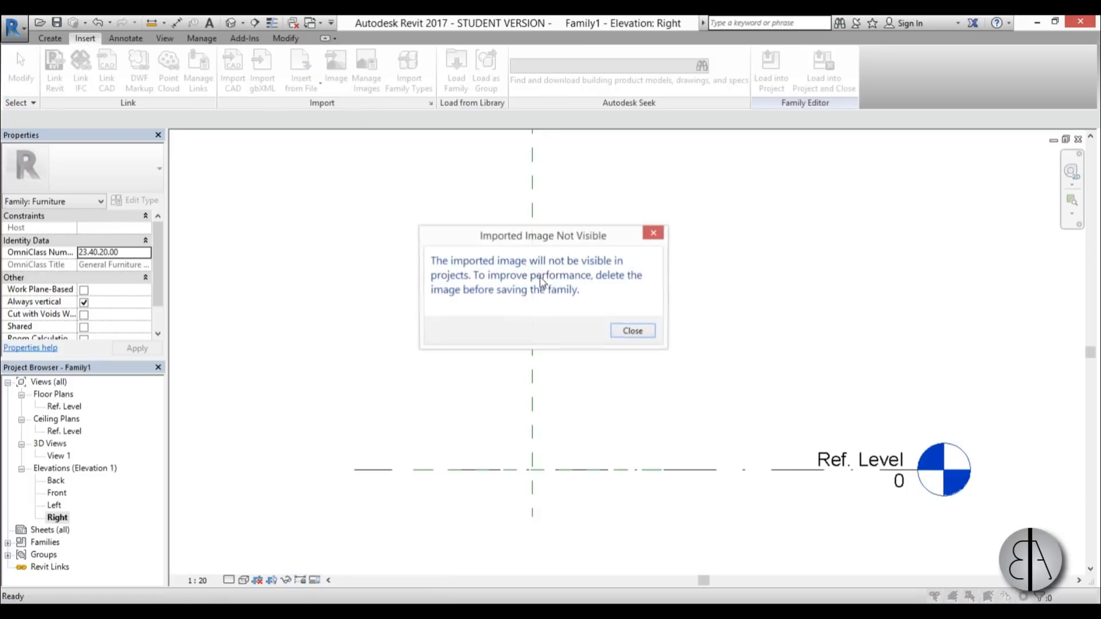
click(630, 330)
click(218, 254)
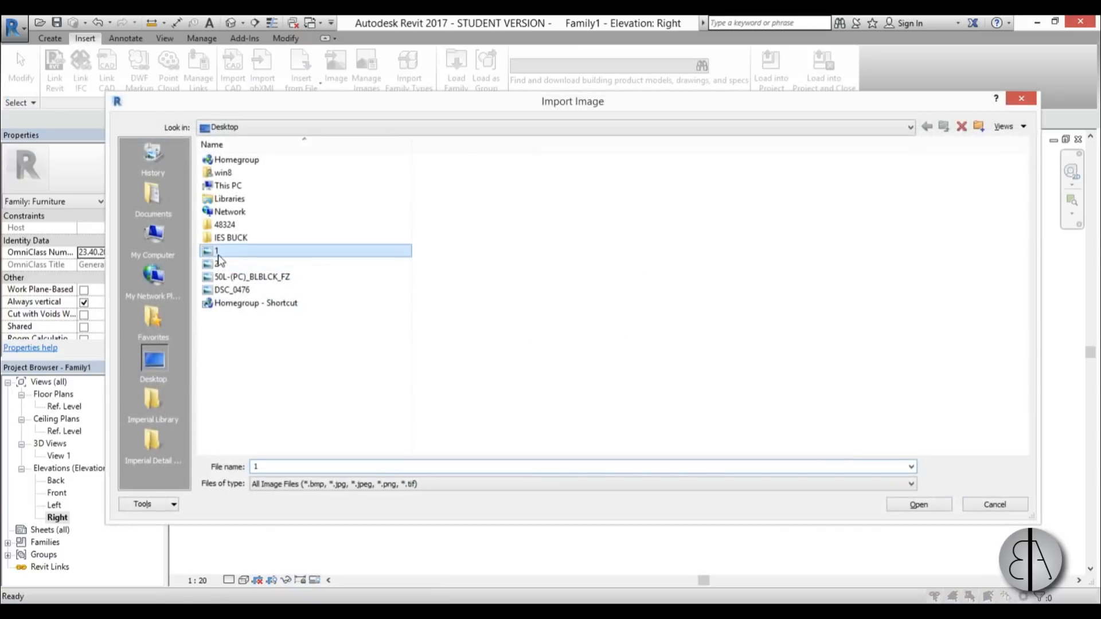
double_click(219, 255)
click(546, 374)
scroll(513, 294, down, 3)
scroll(536, 299, up, 1)
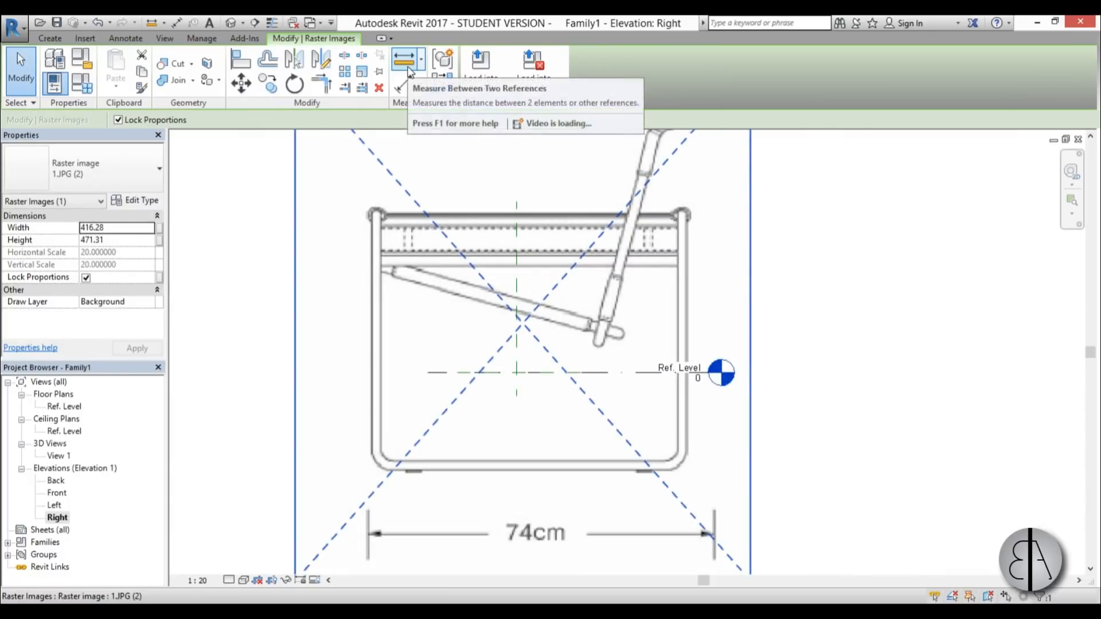
Scale the side-view image using the ends of its 74cm dimension line as references, so that the line measures 74 cm.
click(362, 71)
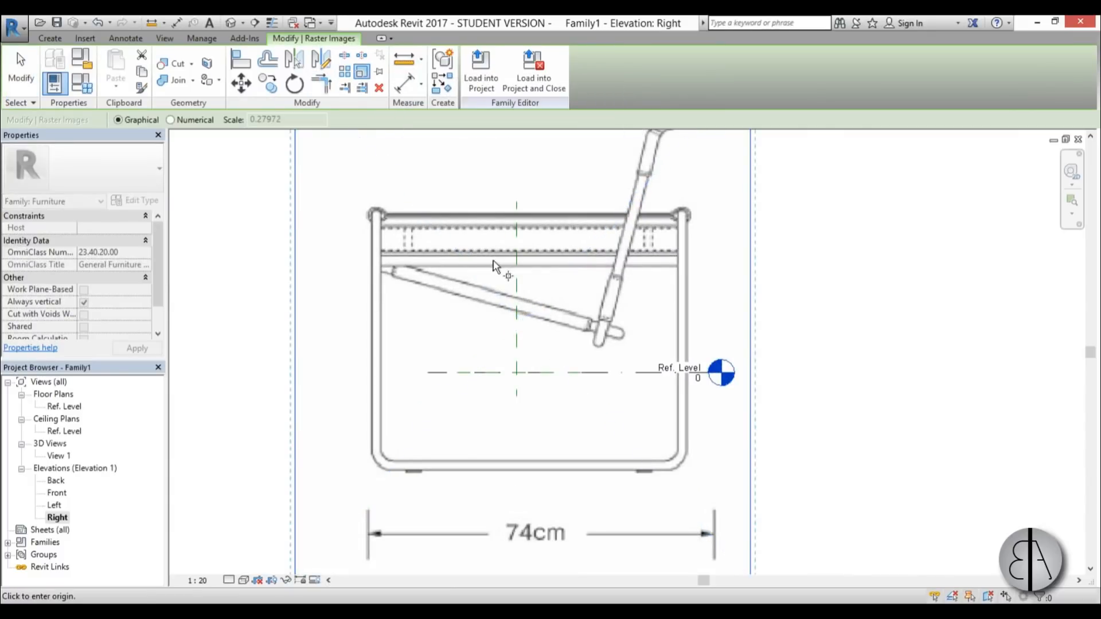
click(368, 533)
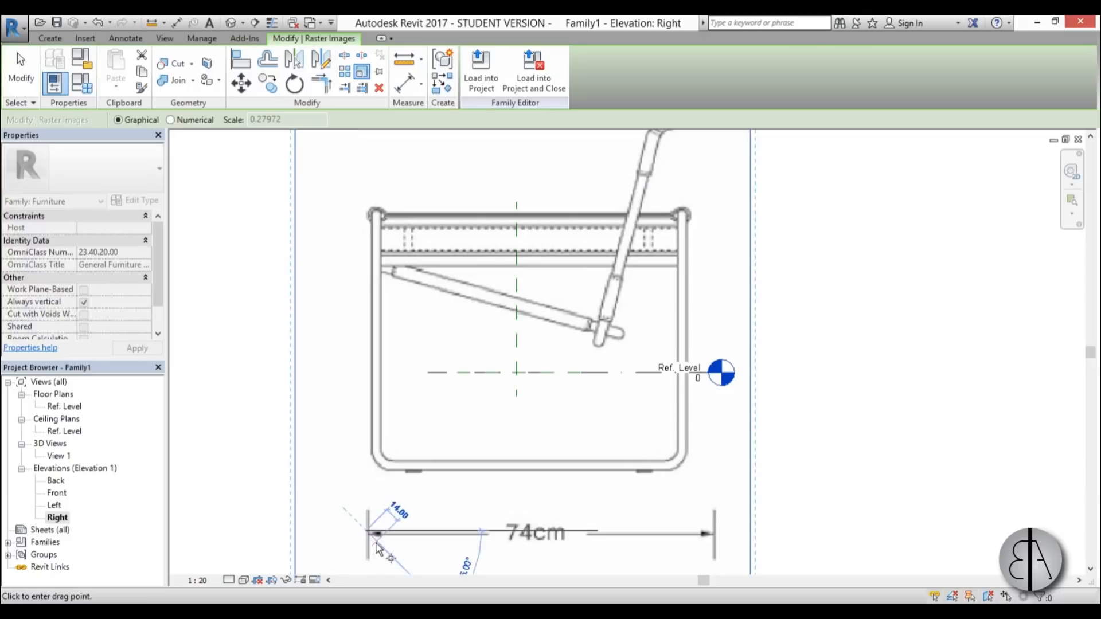
scroll(370, 545, up, 3)
key(Escape)
key(r)
key(e)
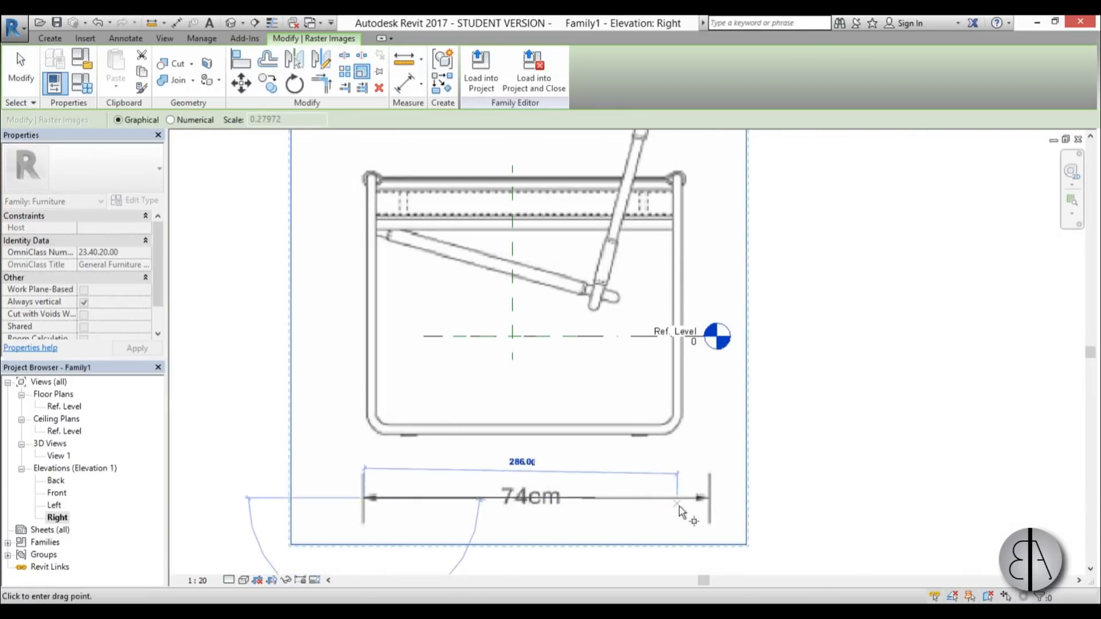
scroll(712, 496, up, 1)
click(717, 494)
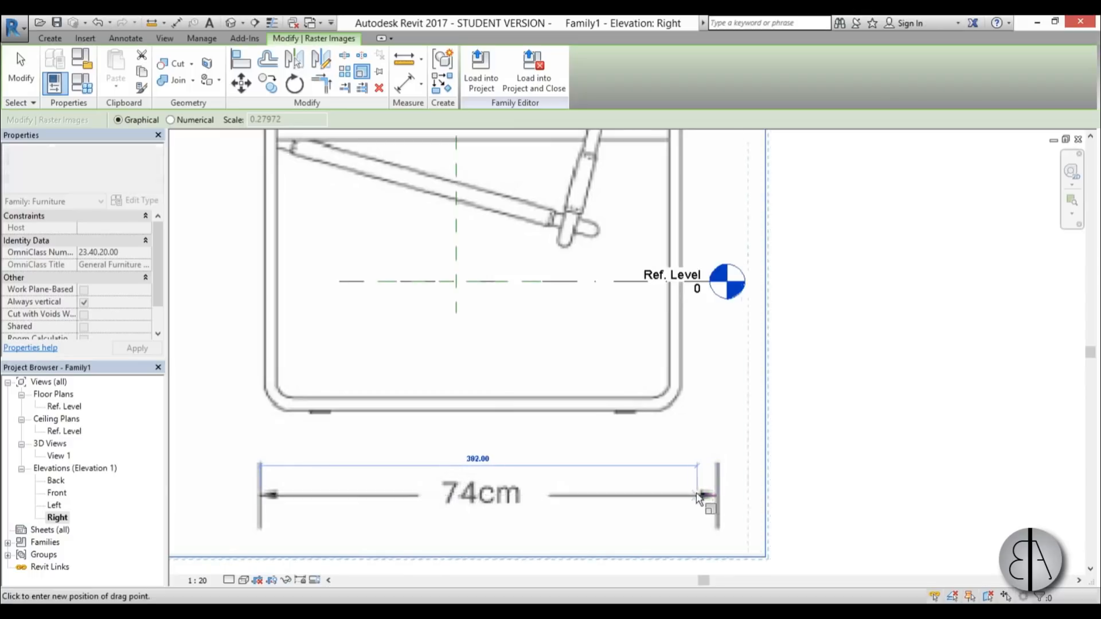
key(Return)
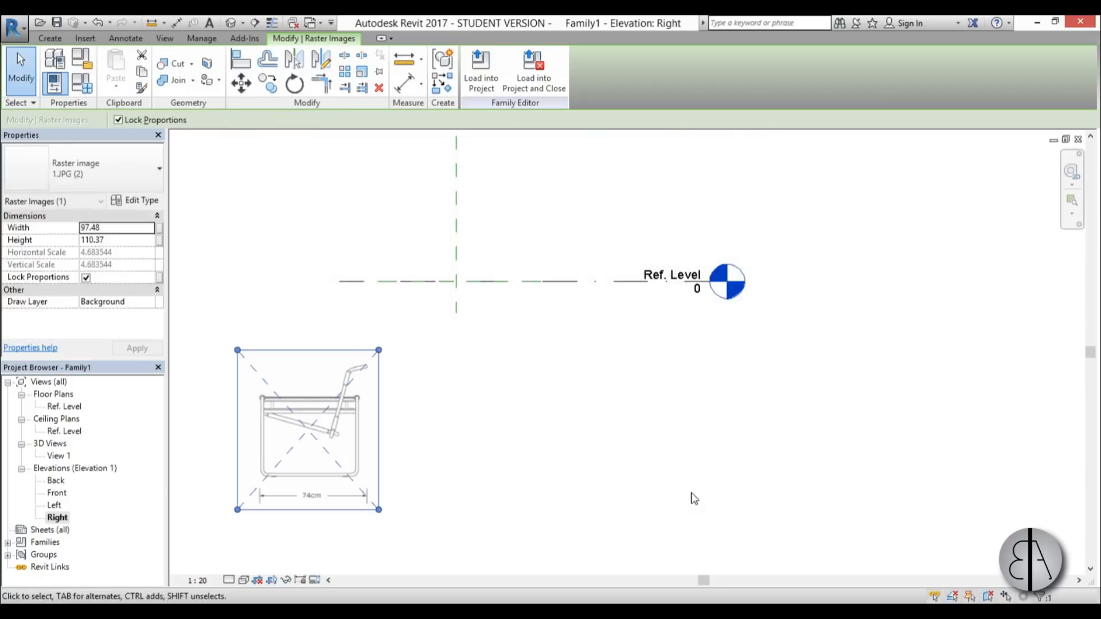
Move the scaled side-view image onto the centre plane, with the chair's base just above Ref. Level.
scroll(428, 436, down, 1)
scroll(349, 383, up, 1)
click(418, 467)
drag(327, 466, 479, 254)
scroll(459, 253, up, 3)
drag(455, 334, 475, 436)
scroll(526, 524, down, 2)
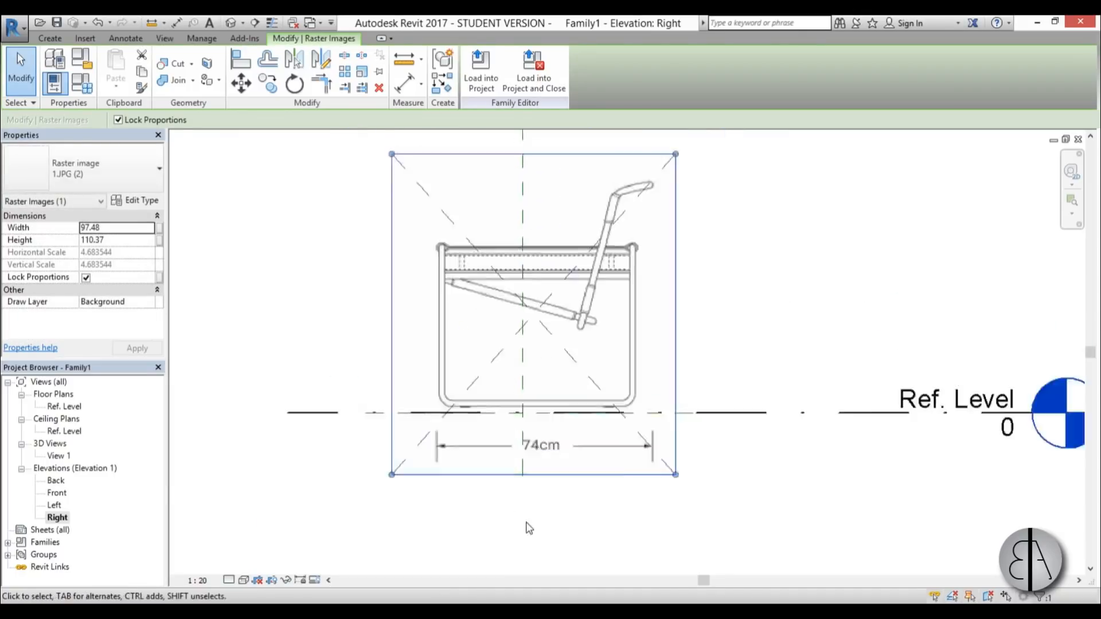
Draw two vertical reference planes along the chair's side view, about 25 cm left and 22 cm right of the Center (Front/Back) plane.
scroll(556, 172, up, 2)
click(527, 172)
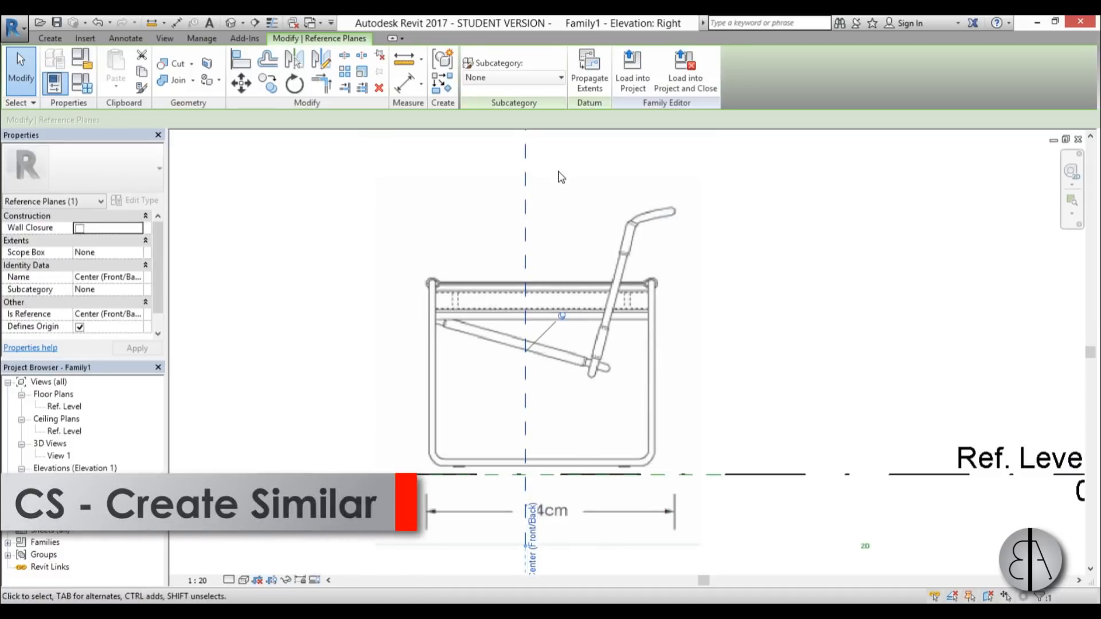
key(c)
key(s)
scroll(530, 175, down, 2)
scroll(485, 172, up, 1)
click(476, 154)
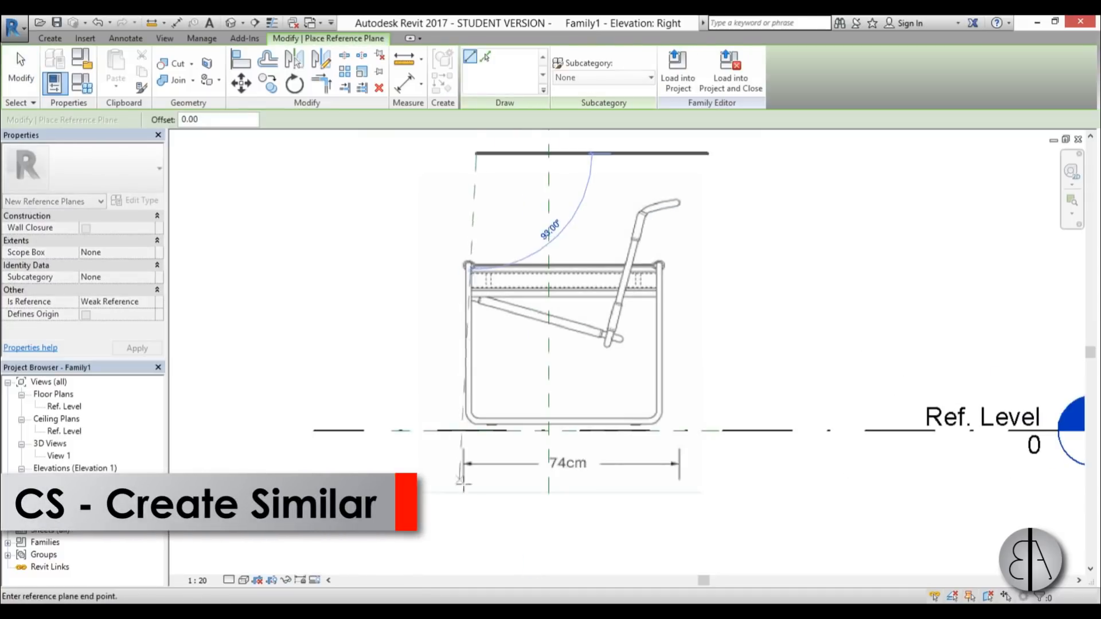
click(476, 498)
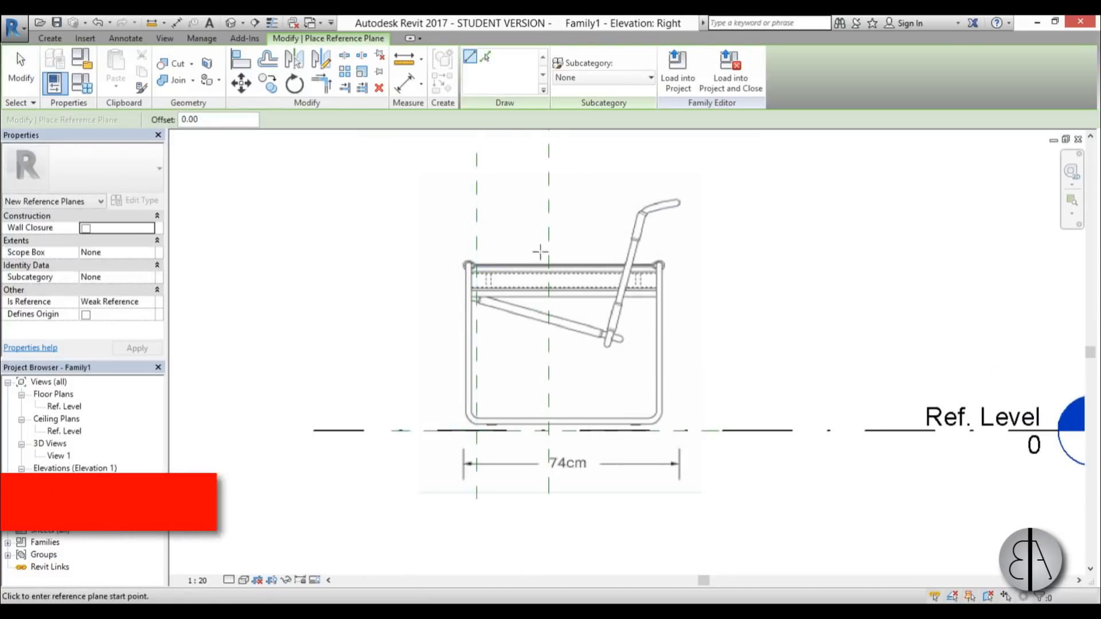
click(613, 152)
click(608, 499)
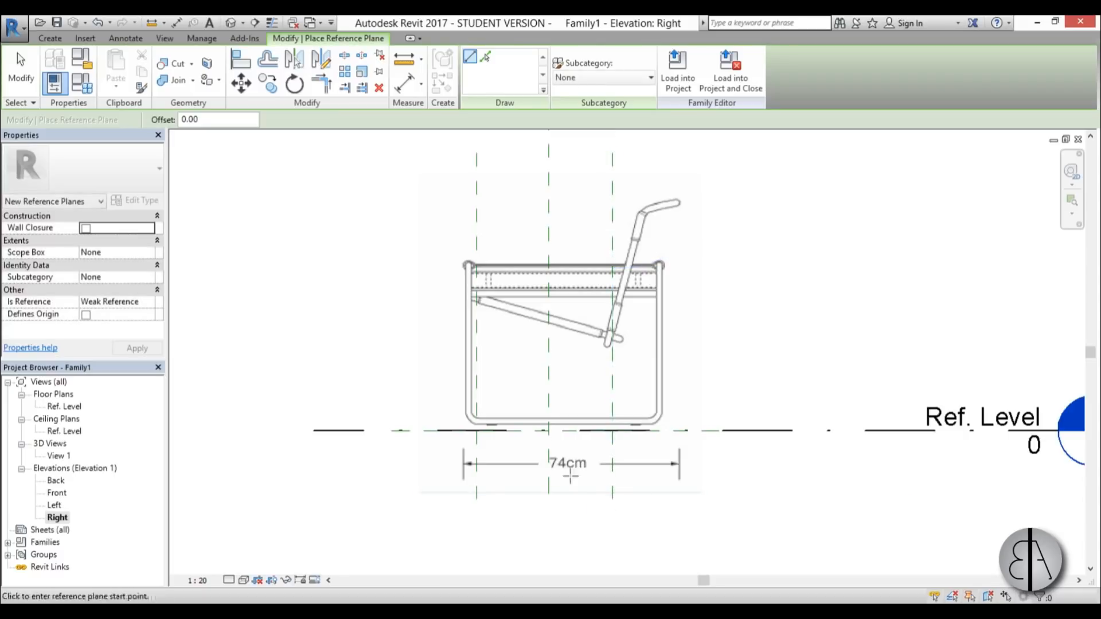
key(Escape)
key(Escape)
Set each of the two outer reference planes in the side view 37 cm from the centre plane.
click(478, 246)
click(512, 215)
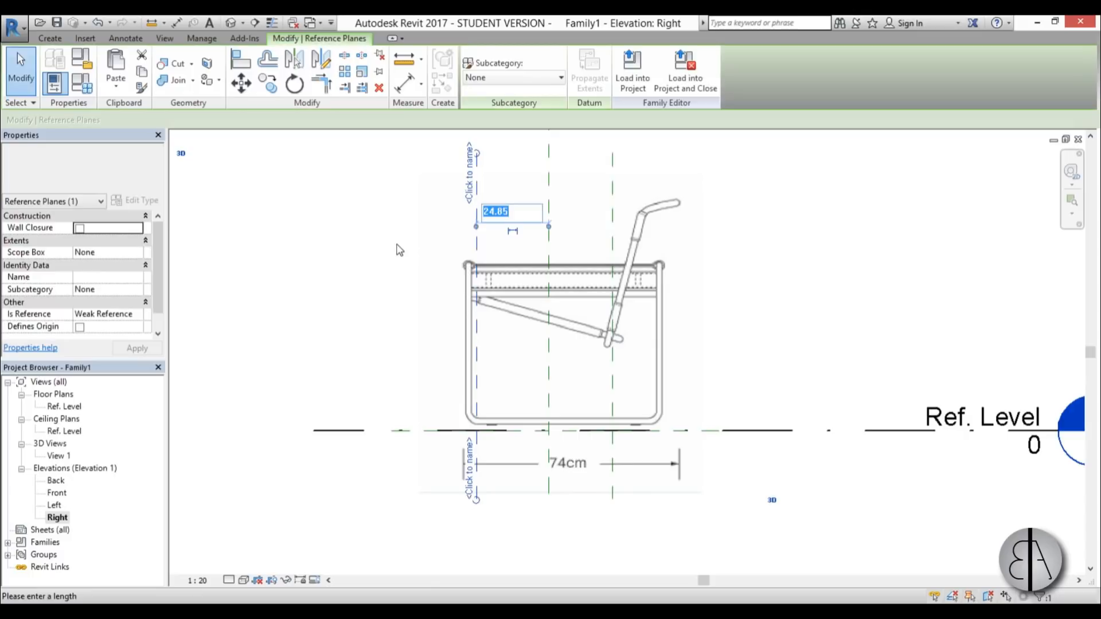
text(37)
key(Return)
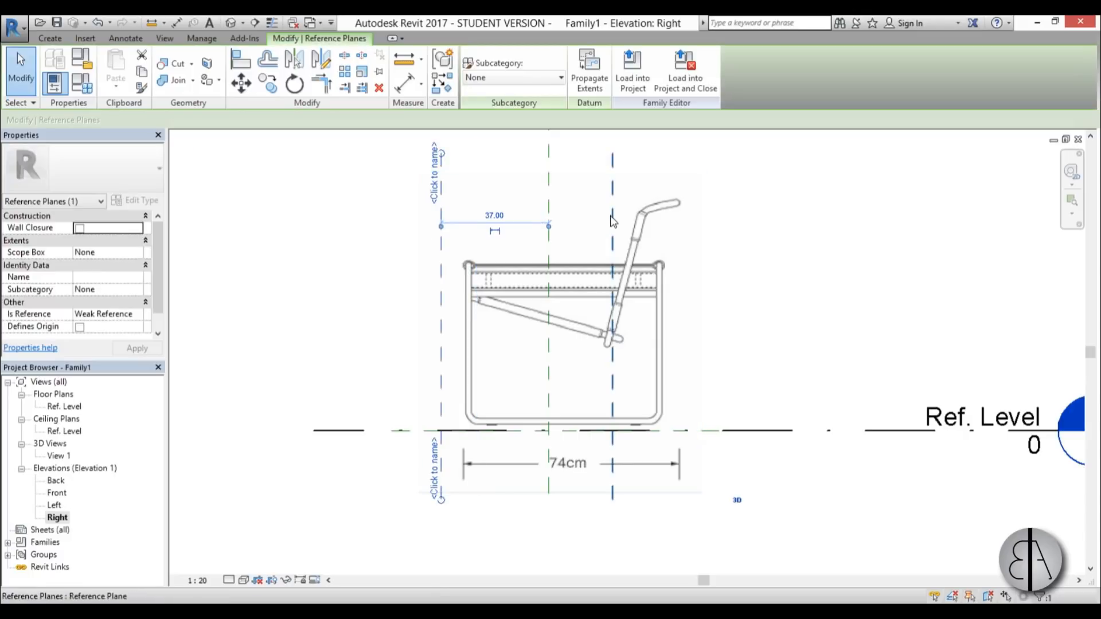
click(612, 241)
click(580, 218)
text(3)
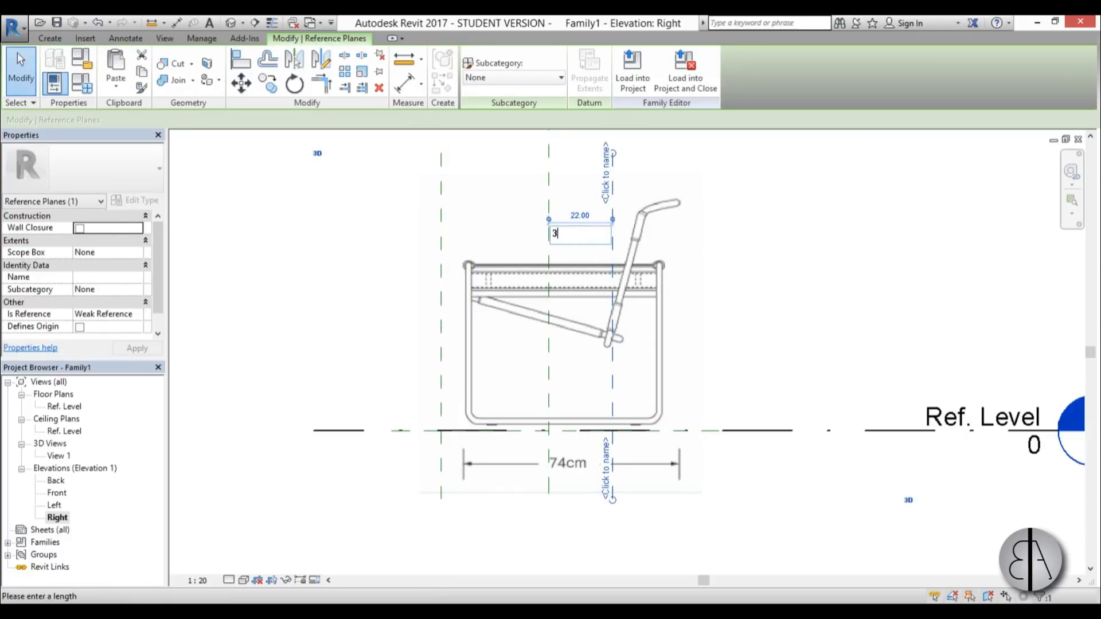
text(7)
key(Return)
Shift the side-view image so the 74cm dimension fits between the outer planes and the base rests on Ref. Level, and deselect it.
click(590, 254)
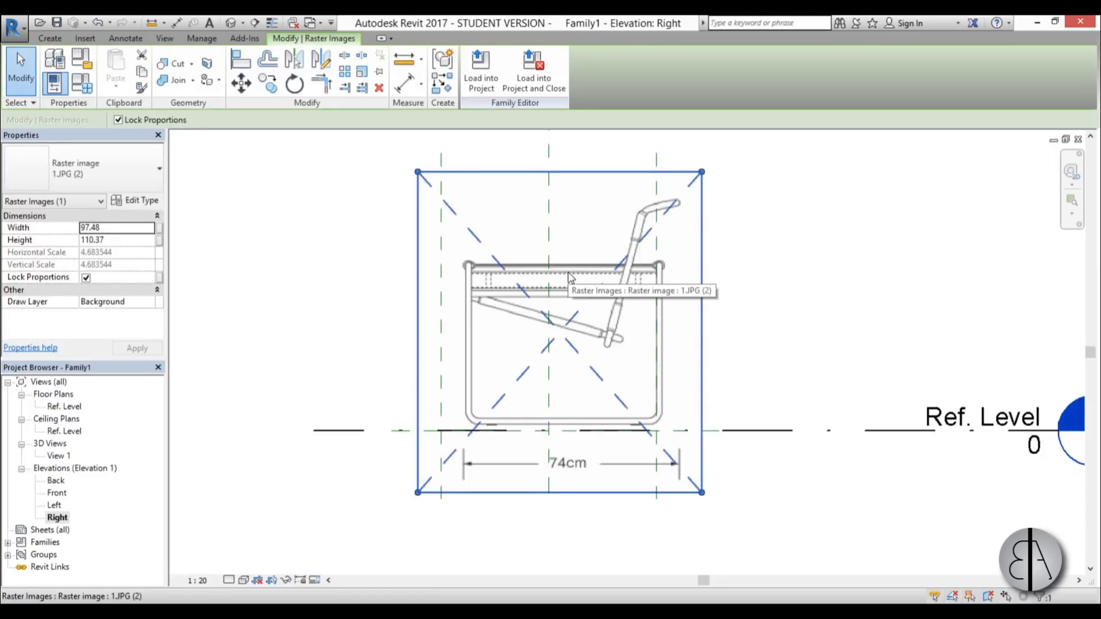
drag(582, 270, 567, 271)
key(Left)
key(Left)
key(Left)
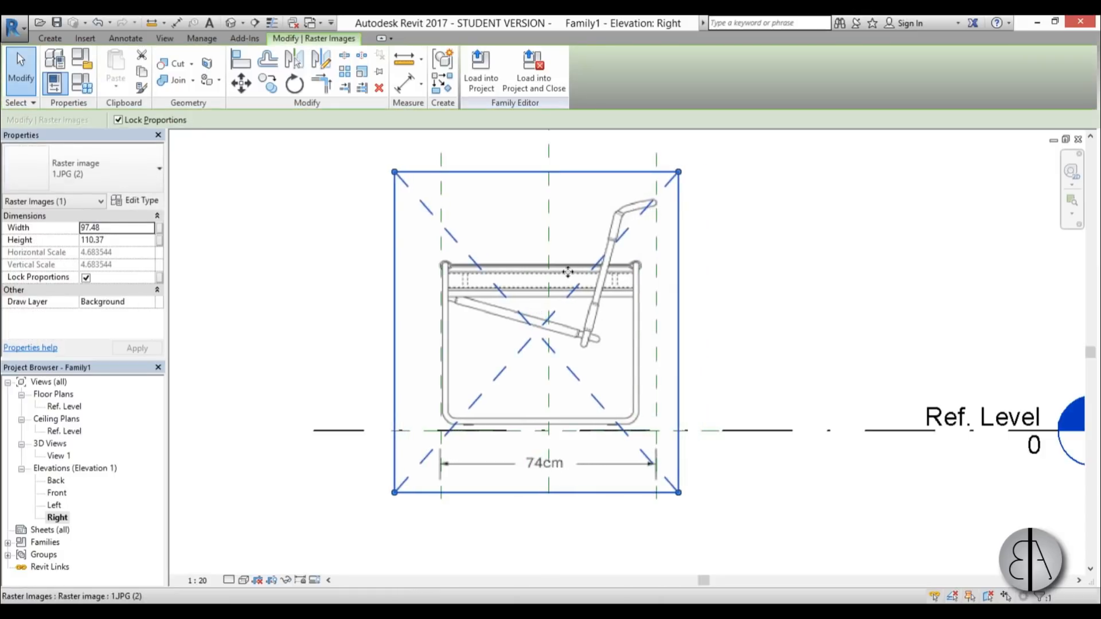
key(Down)
key(Down)
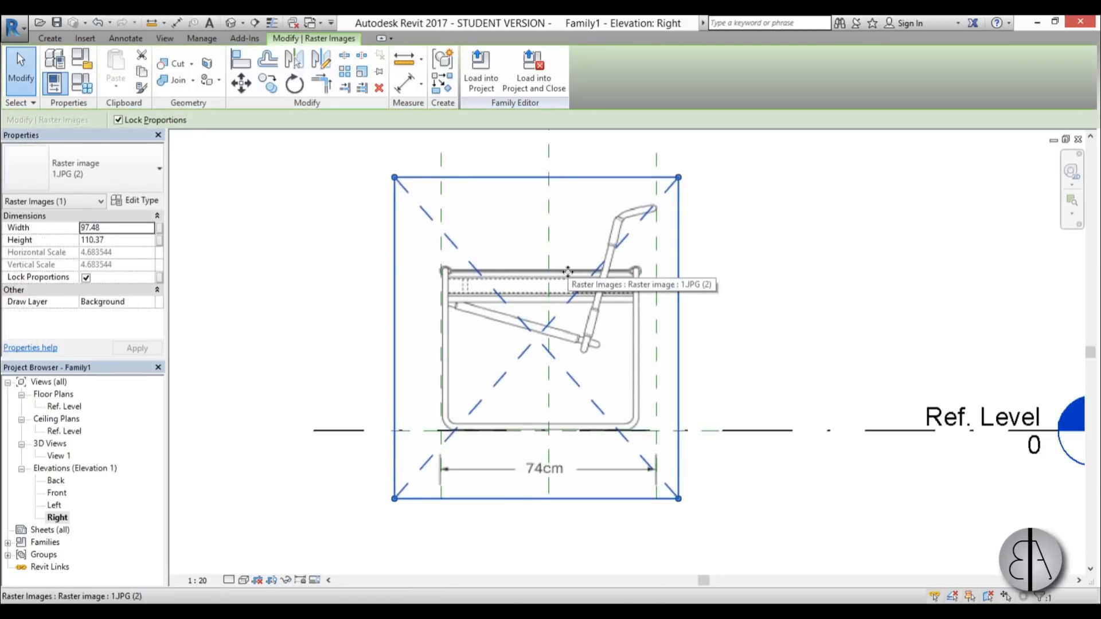
click(740, 230)
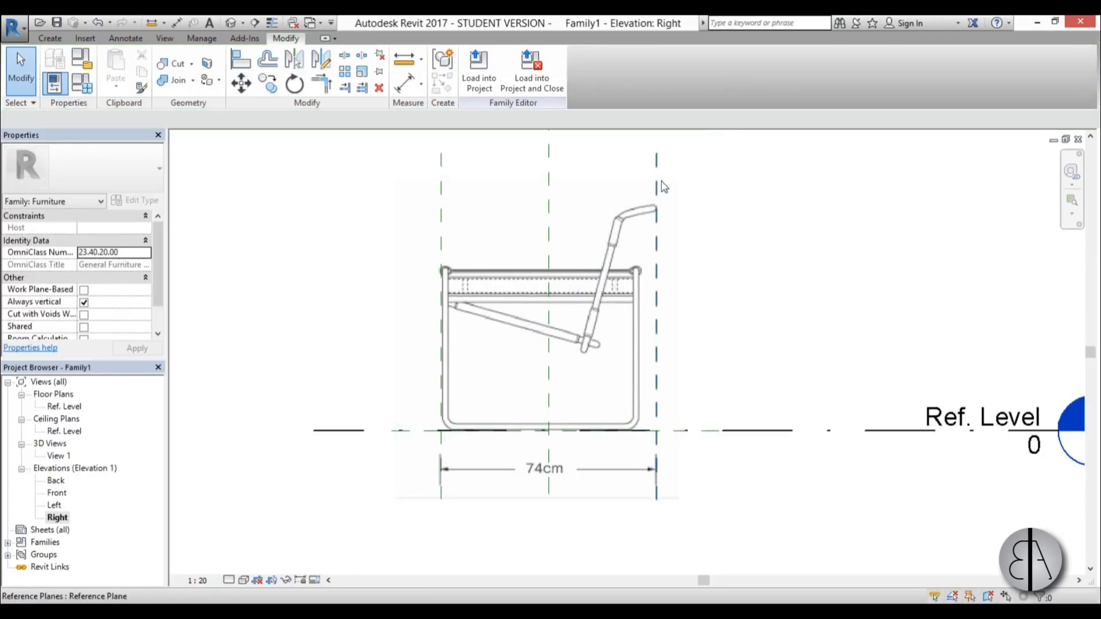
Nudge the right outer reference plane inward to 30 cm from the centre plane, onto the frame's right leg.
click(658, 194)
scroll(656, 384, up, 2)
scroll(630, 381, up, 2)
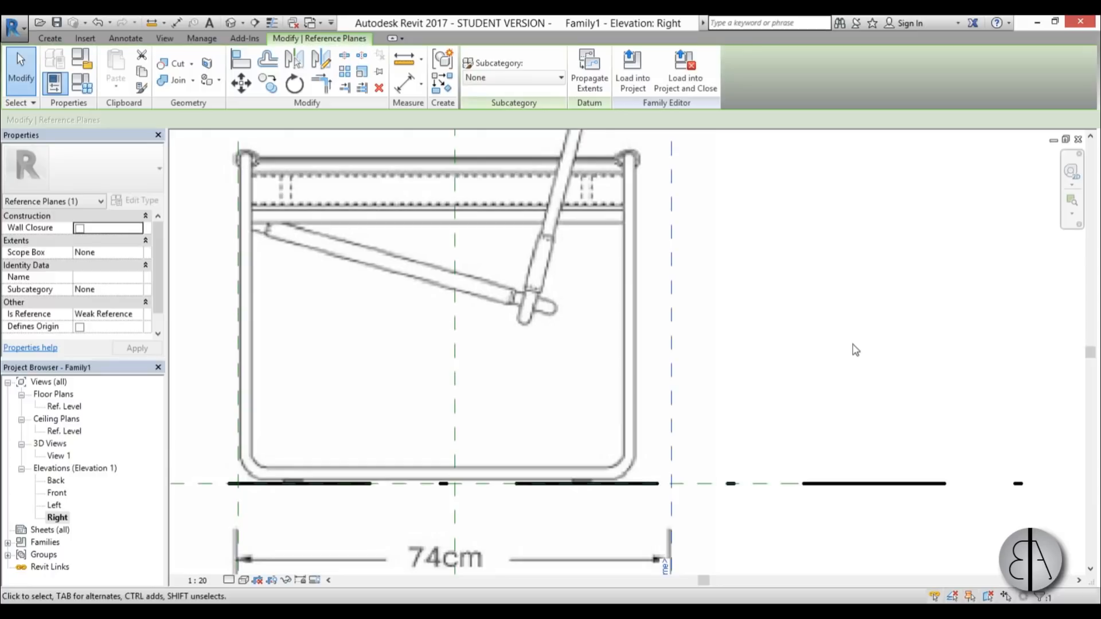
key(Left)
key(Left)
scroll(376, 221, down, 1)
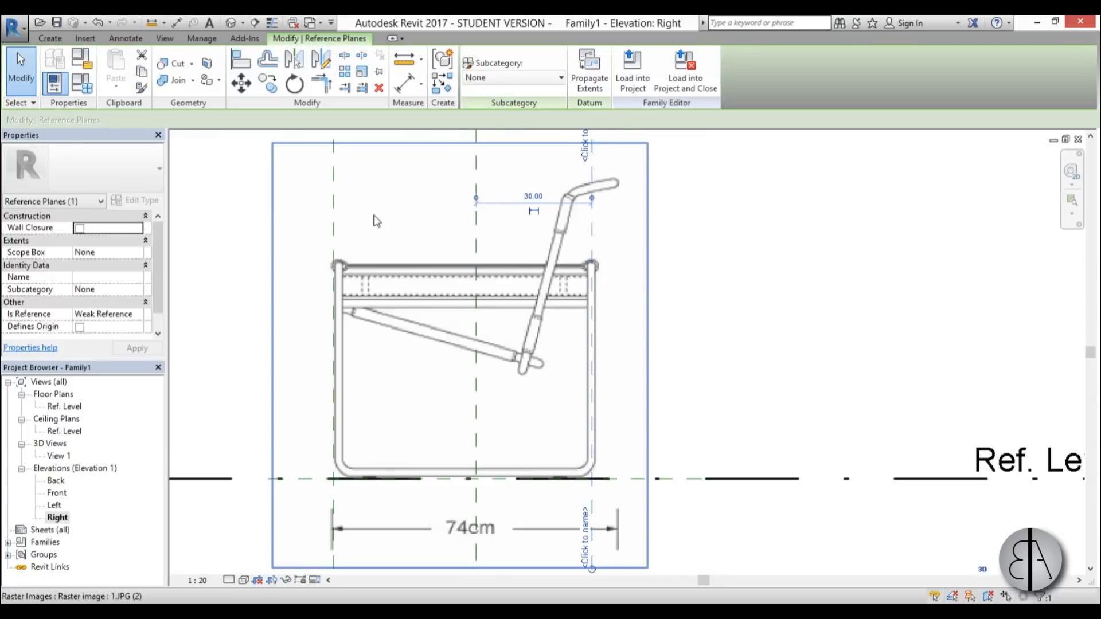
Shift the left outer reference plane inward onto the middle of the frame's left leg and deselect it.
scroll(308, 436, up, 1)
scroll(309, 436, up, 1)
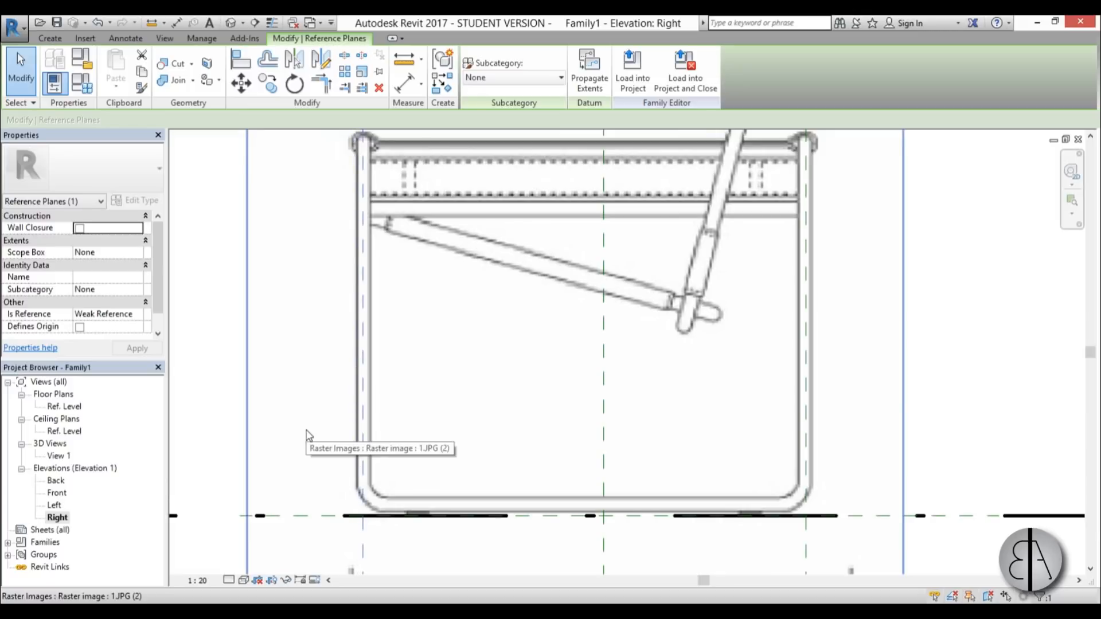
scroll(510, 386, down, 2)
click(767, 265)
scroll(550, 364, up, 1)
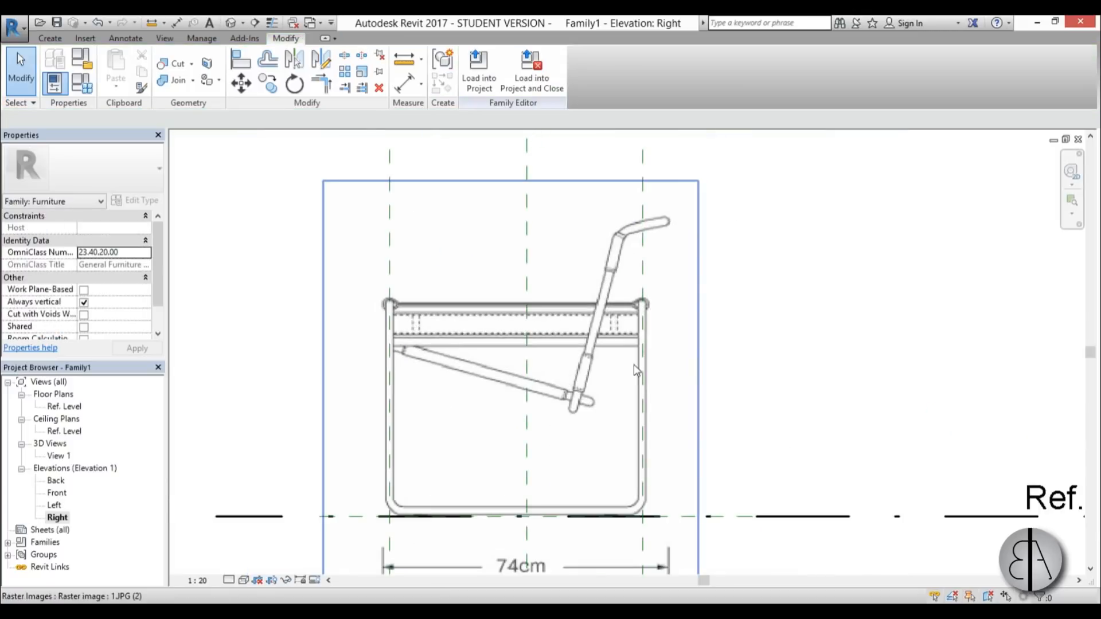
scroll(634, 369, down, 1)
scroll(628, 375, up, 1)
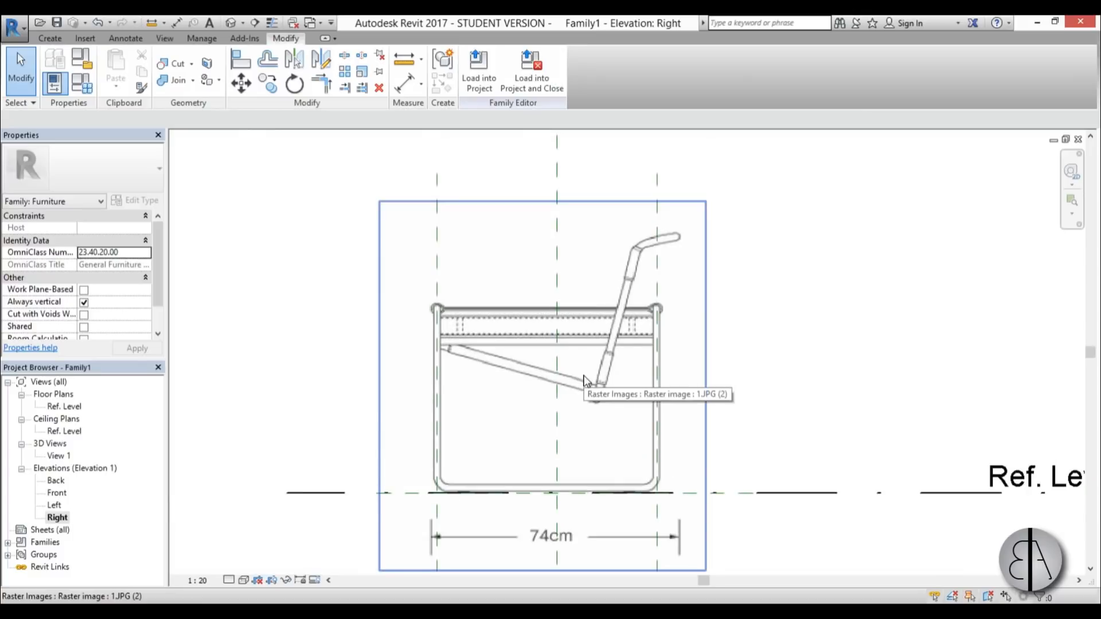
Draw a slanted reference plane along the chair's sloping seat tube, about 16° from horizontal, and select it.
click(659, 208)
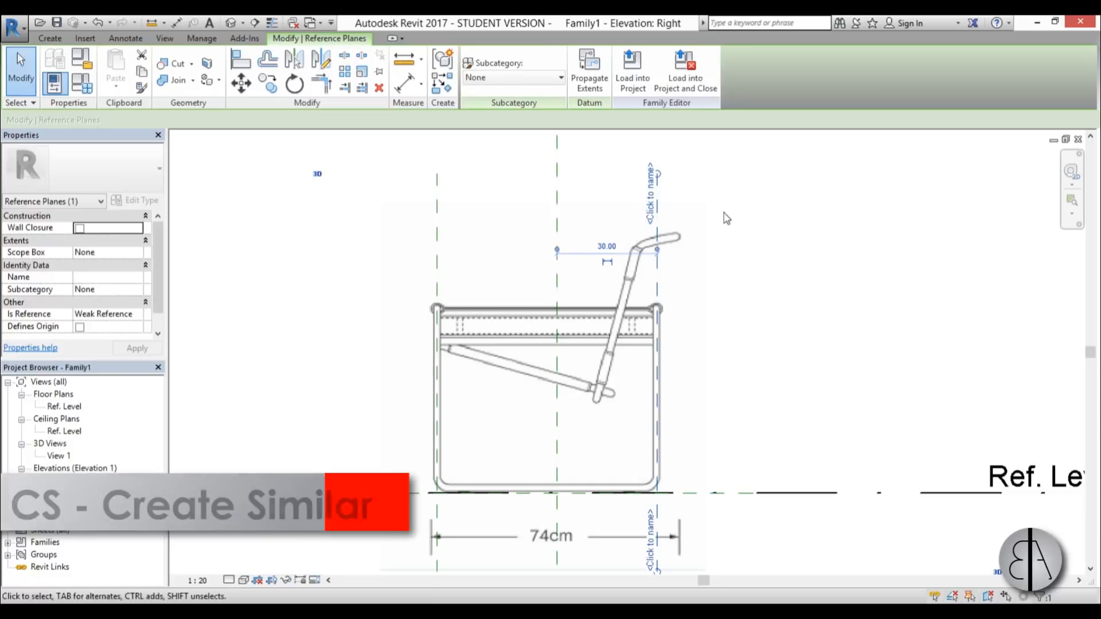
key(c)
key(s)
scroll(469, 366, up, 2)
click(288, 275)
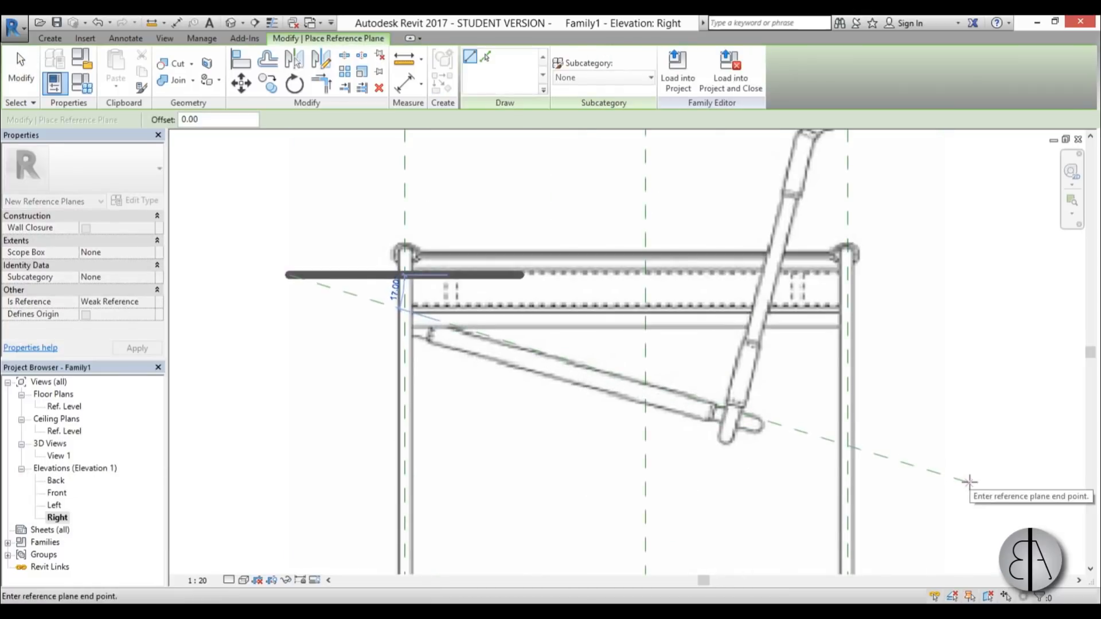
click(1024, 488)
key(Escape)
key(Escape)
key(z)
key(f)
click(716, 377)
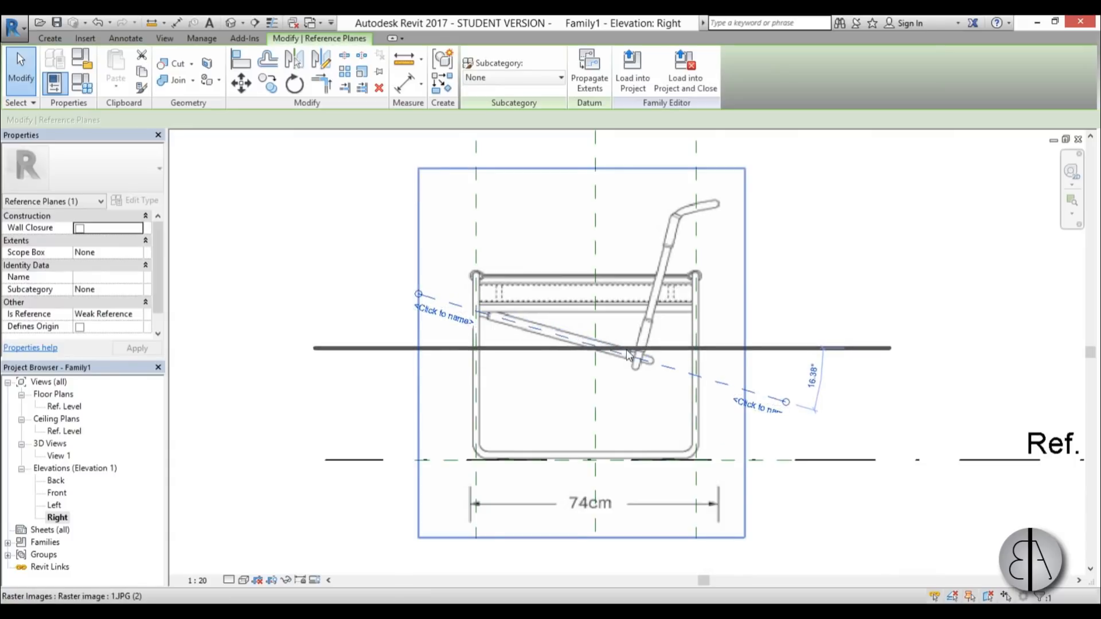
scroll(615, 349, up, 2)
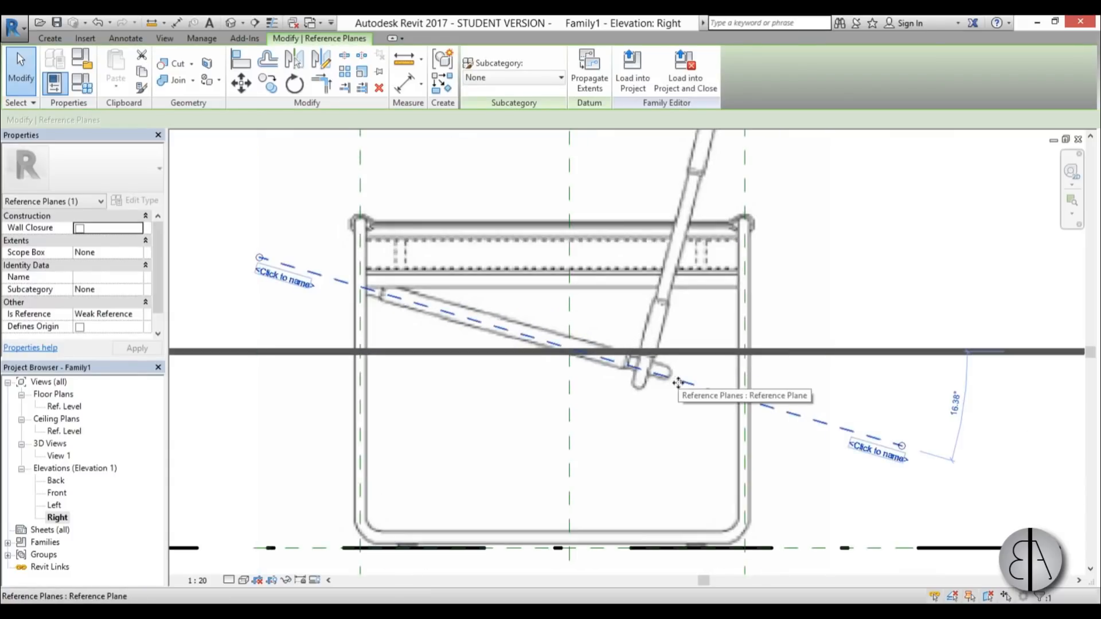
Draw a slanted reference plane along the chair's backrest tube, about 74° from horizontal, and leave it deselected.
key(r)
key(p)
scroll(627, 432, down, 3)
click(627, 420)
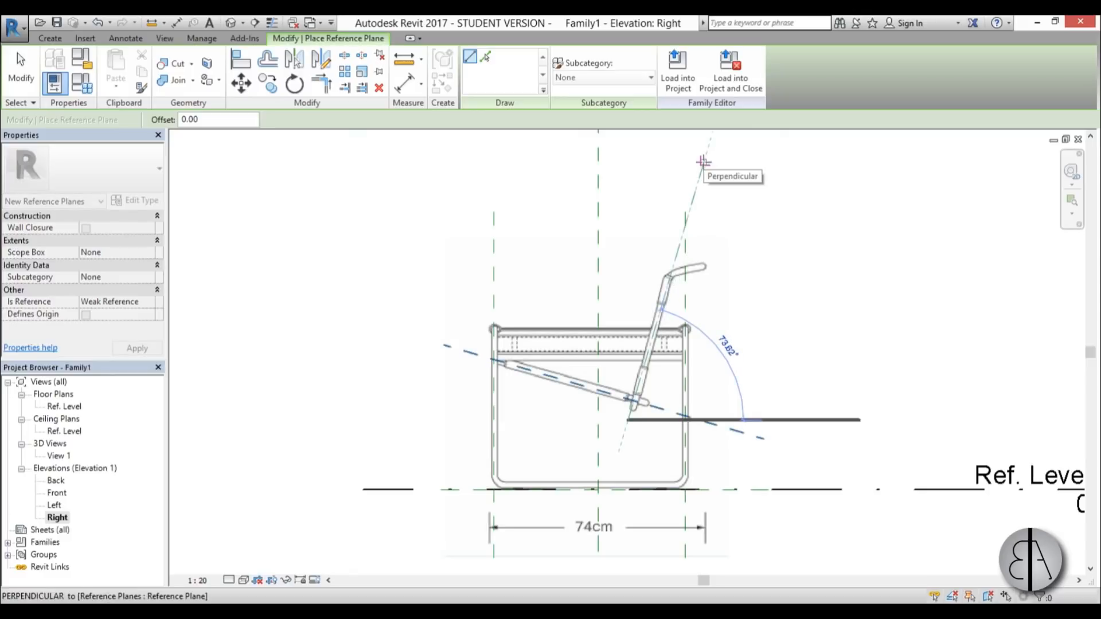
click(702, 162)
key(Escape)
scroll(636, 410, up, 2)
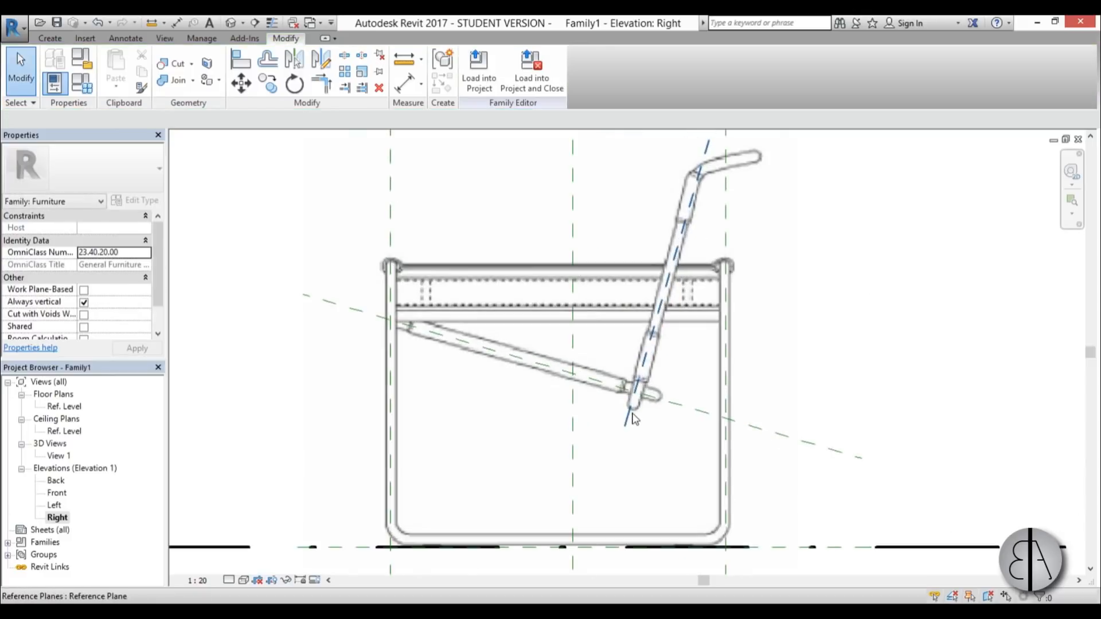
click(632, 419)
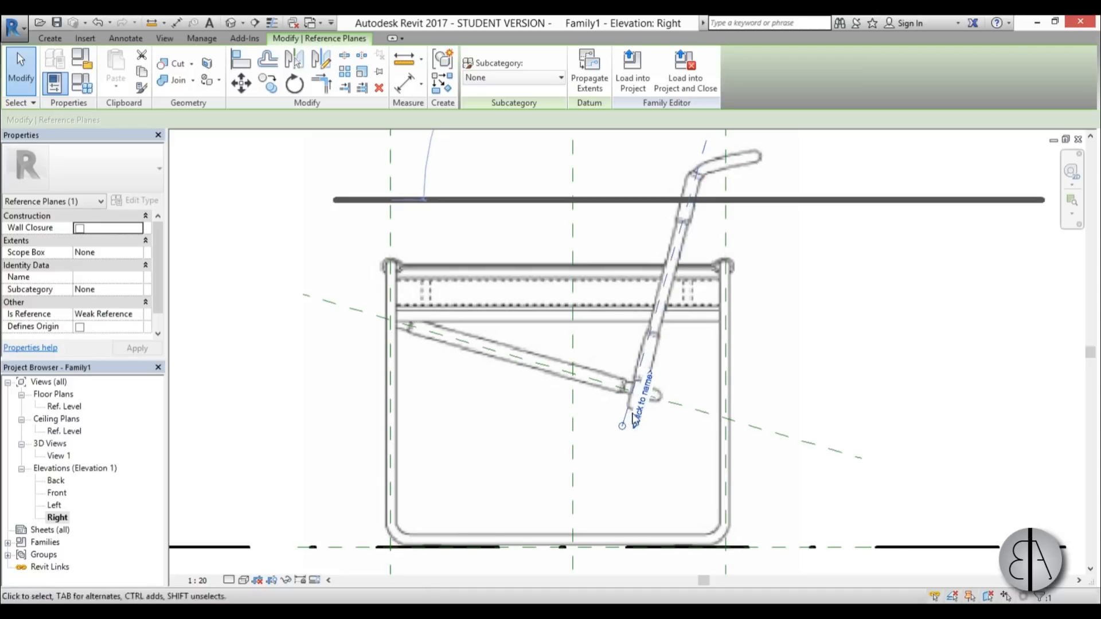
key(Escape)
scroll(438, 418, down, 2)
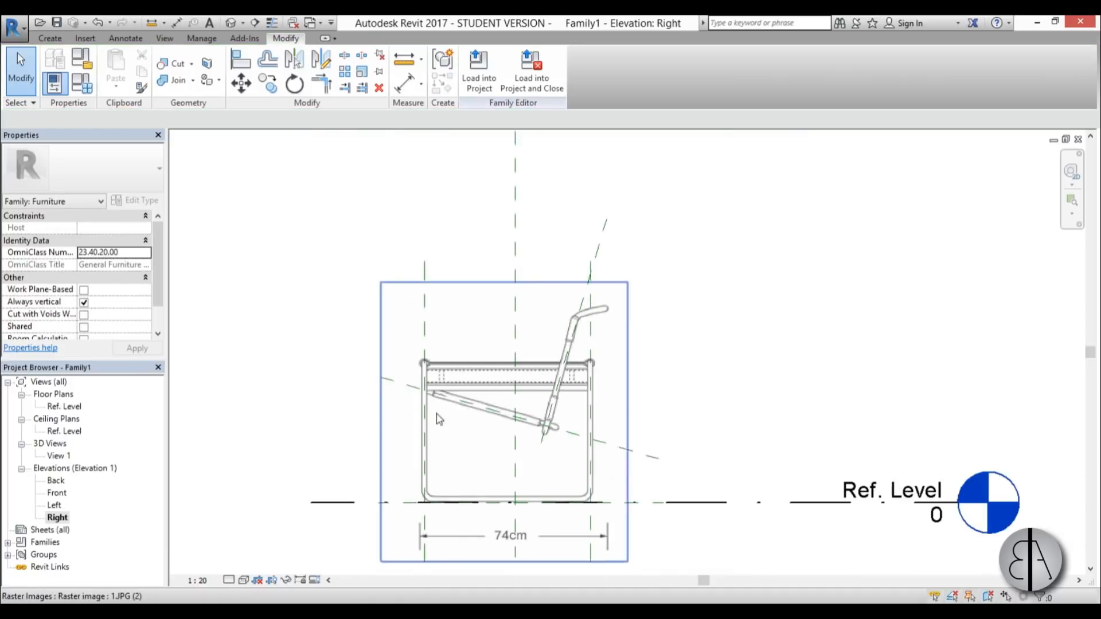
Name the slanted reference plane along the seat tube "seat".
scroll(405, 376, up, 1)
click(405, 374)
click(400, 389)
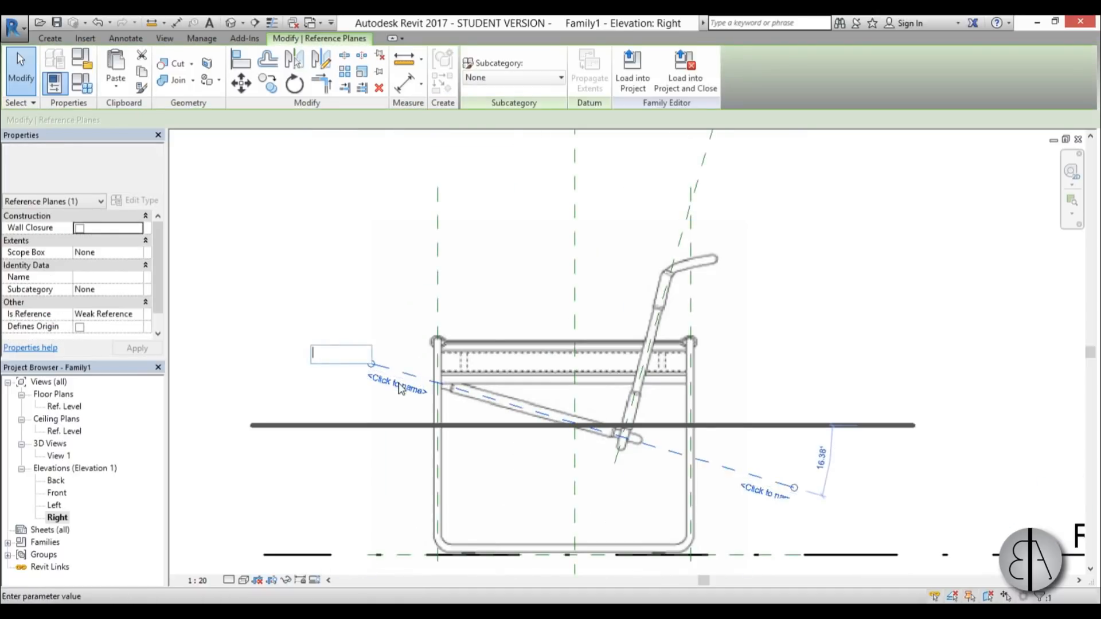
text(seat)
key(Return)
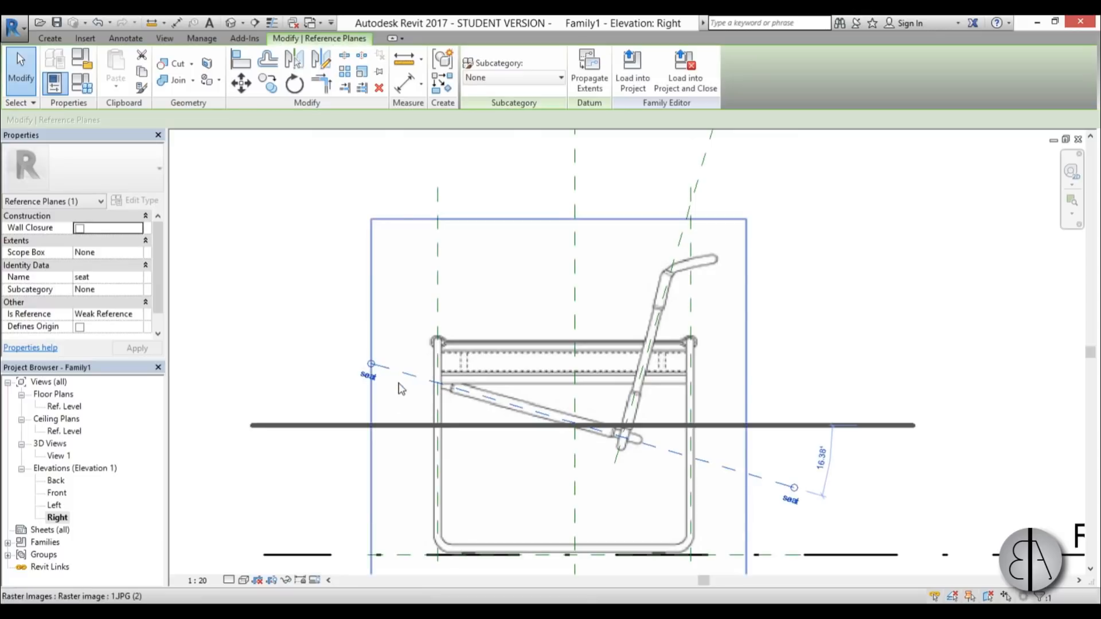
Name the slanted reference plane along the backrest tube "chair back".
click(674, 251)
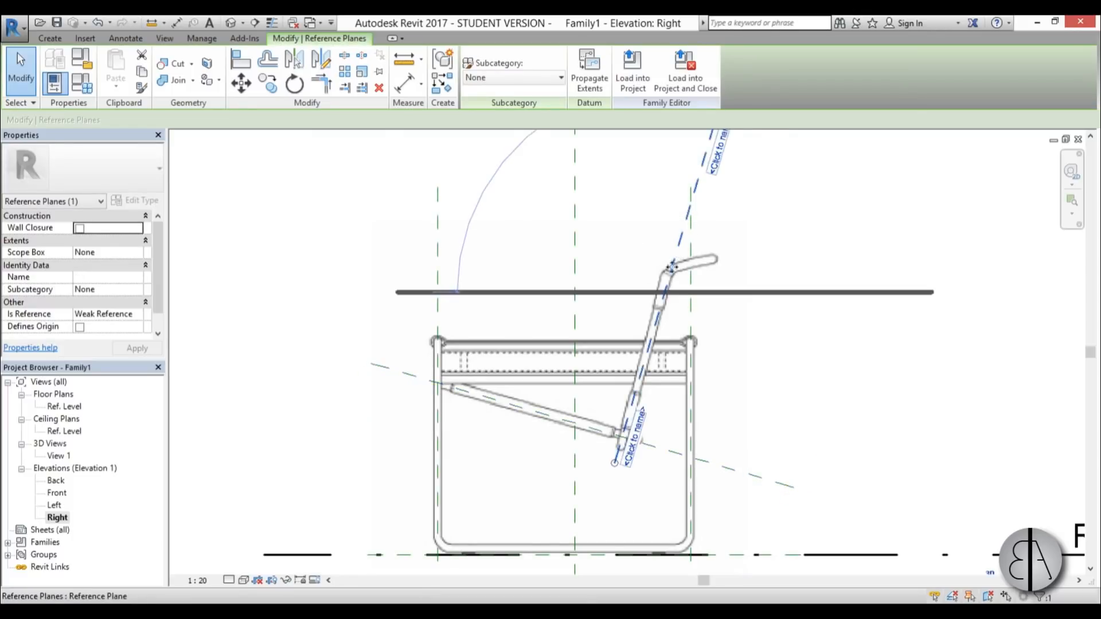
click(640, 430)
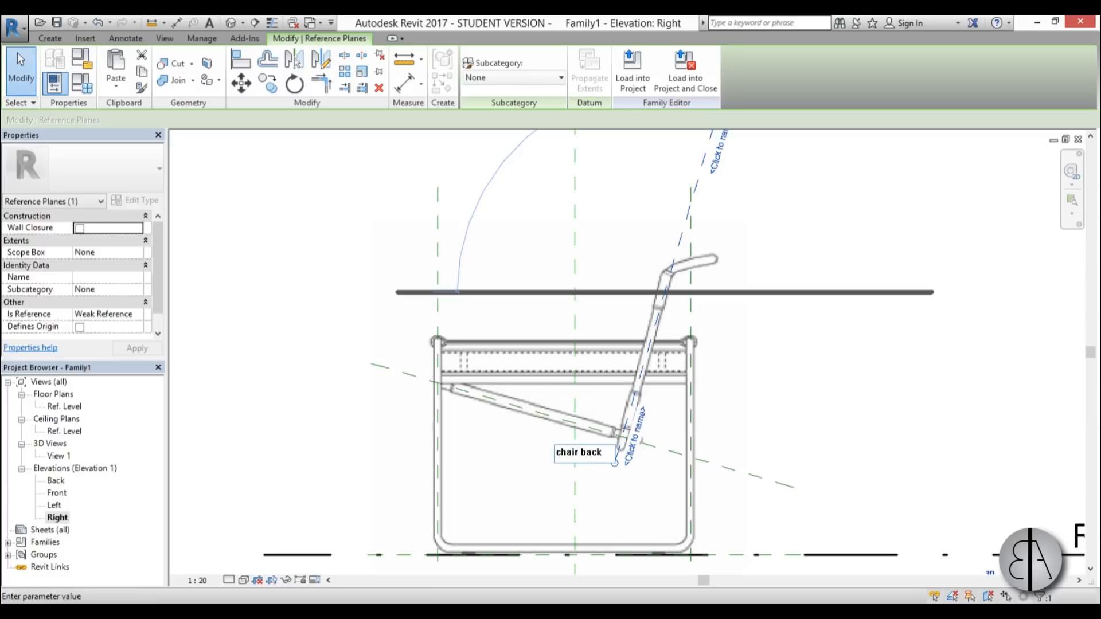
key(Return)
Name the vertical reference plane on the frame's left leg "front" and the one on its right leg "back".
scroll(600, 311, down, 1)
click(460, 281)
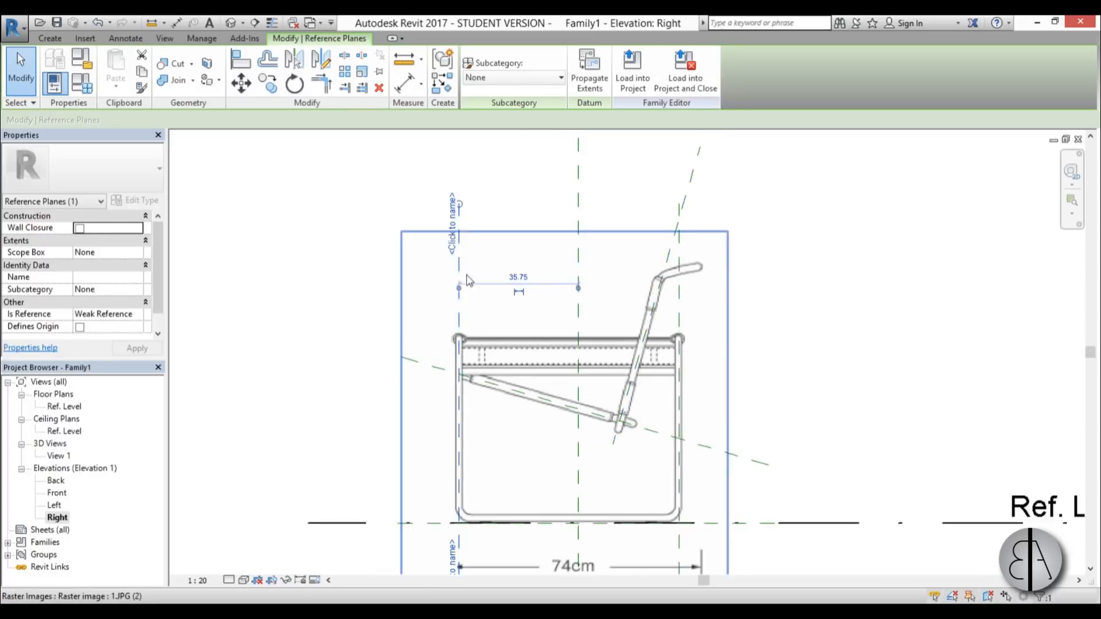
click(453, 238)
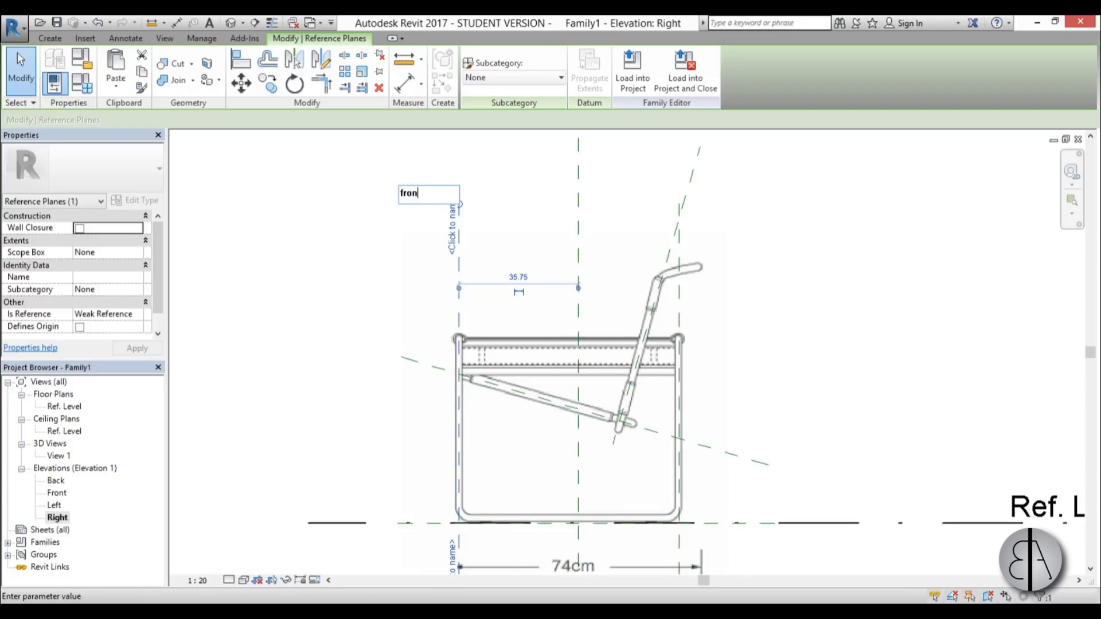
key(Return)
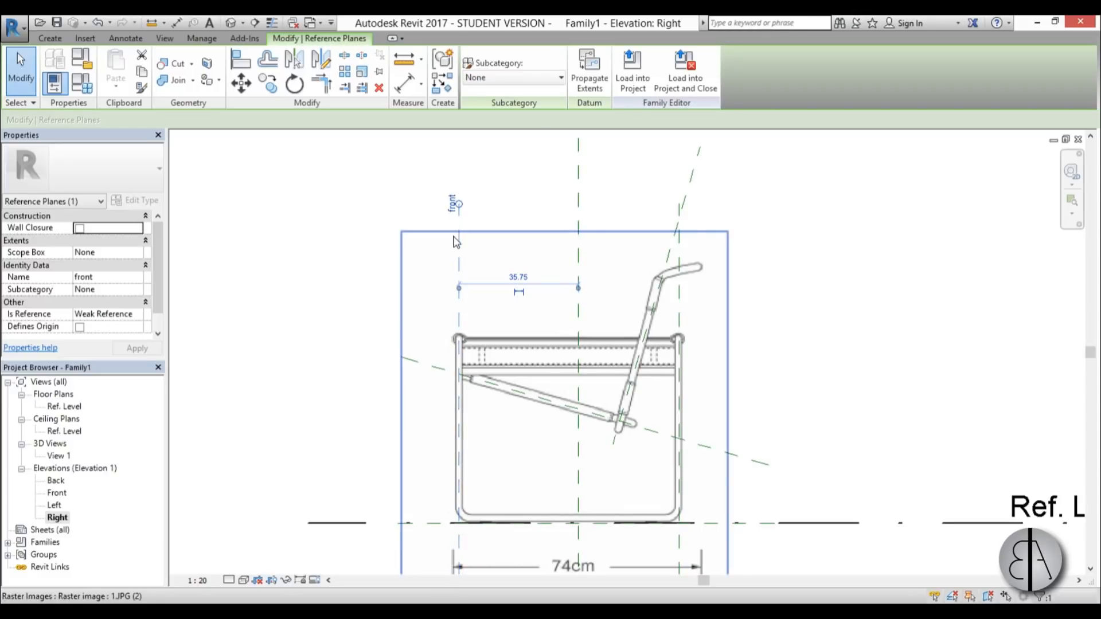
click(680, 324)
click(676, 248)
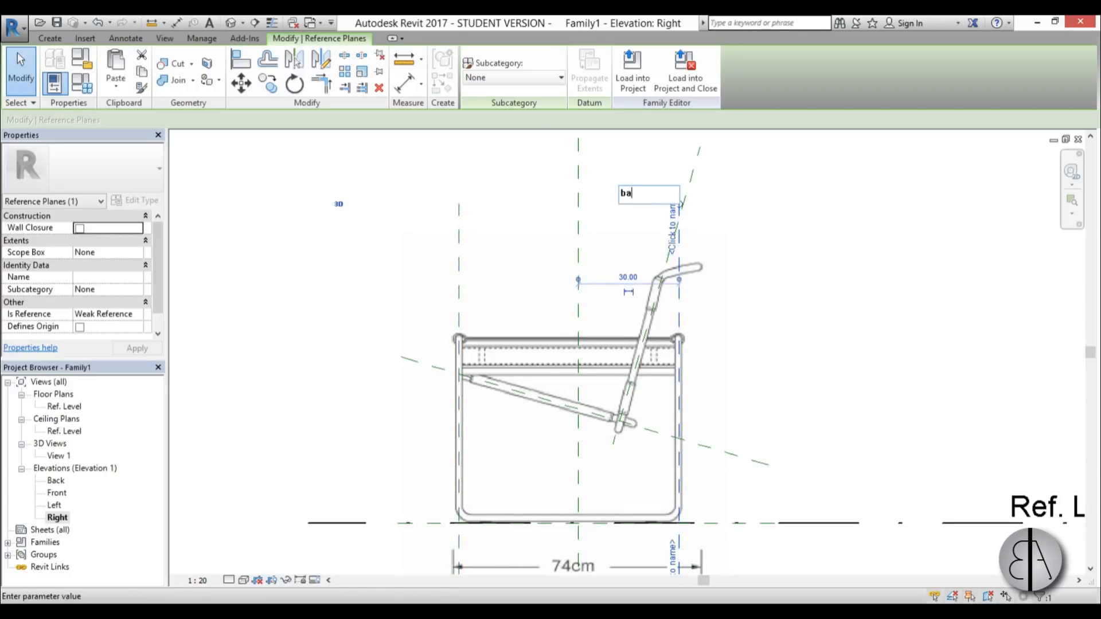
key(Return)
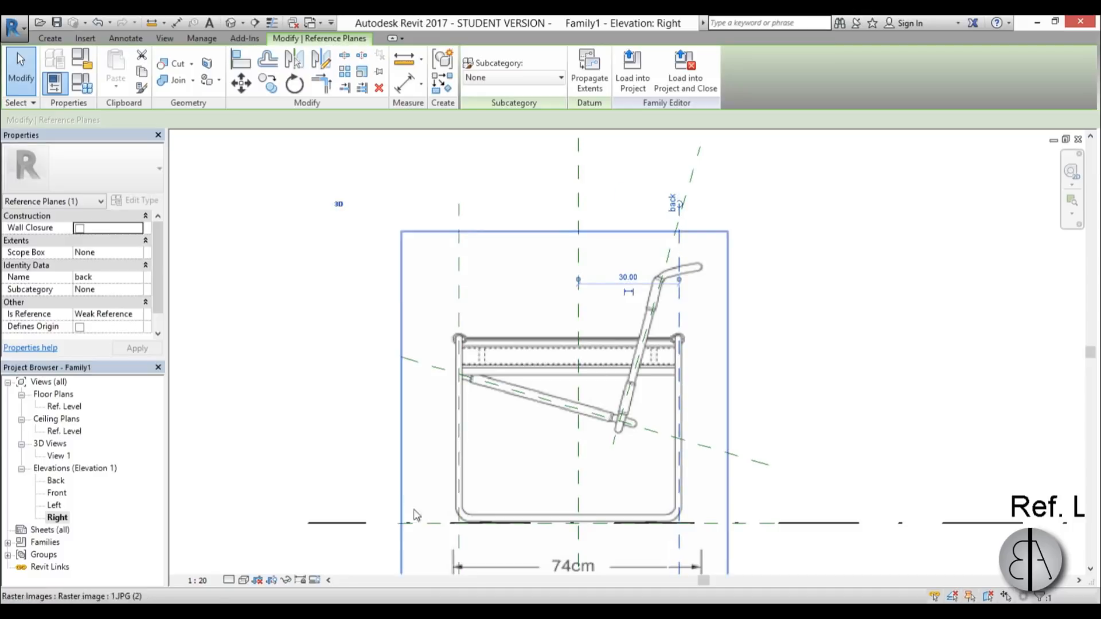
Open the Front elevation and name the vertical reference plane on the chair's left leg "left".
double_click(64, 495)
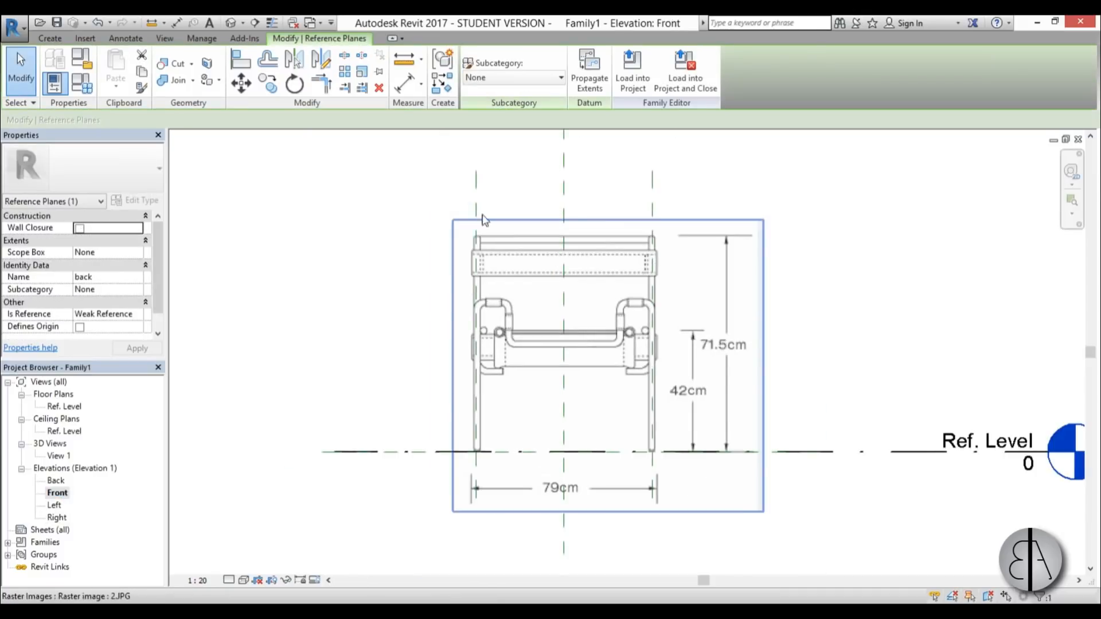
click(475, 218)
click(471, 218)
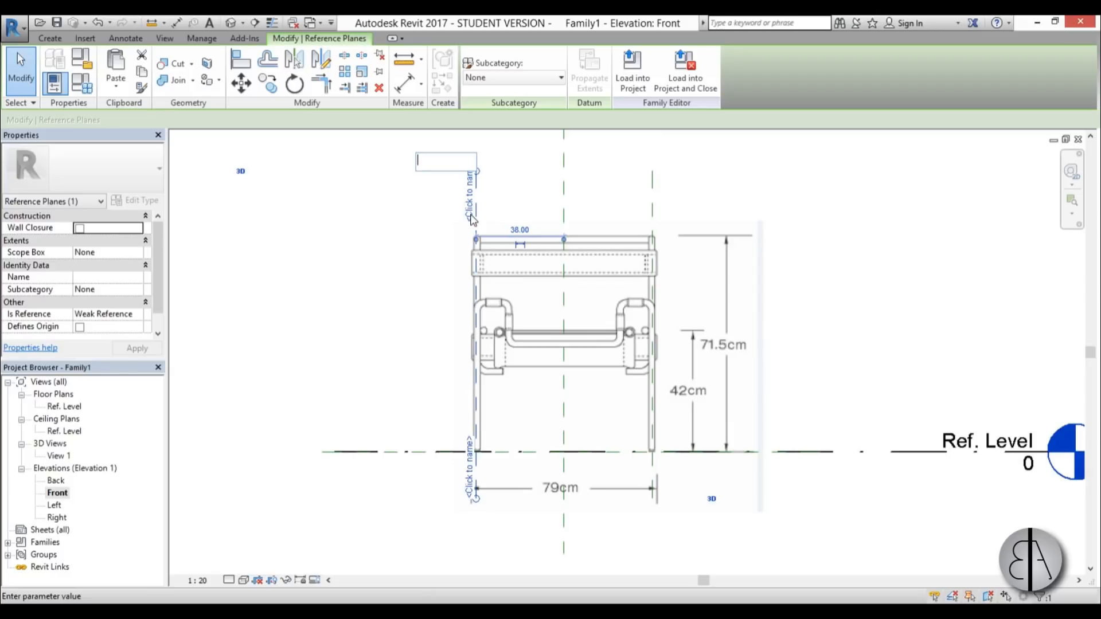
text(left)
key(Return)
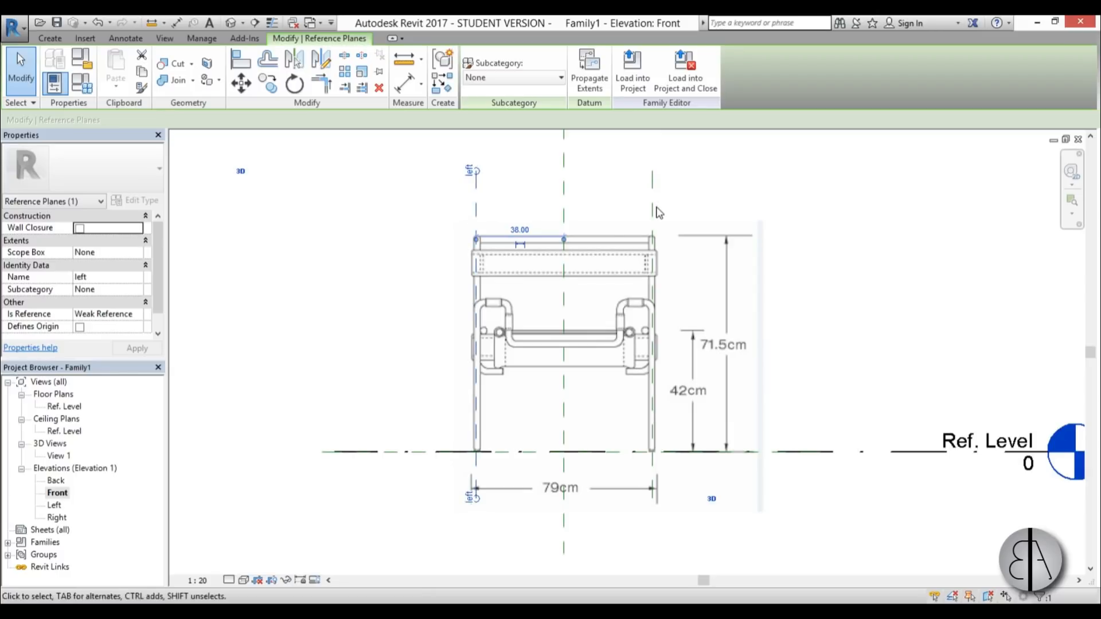
Name the vertical reference plane on the chair's right leg "reight" and deselect it.
click(652, 211)
click(645, 195)
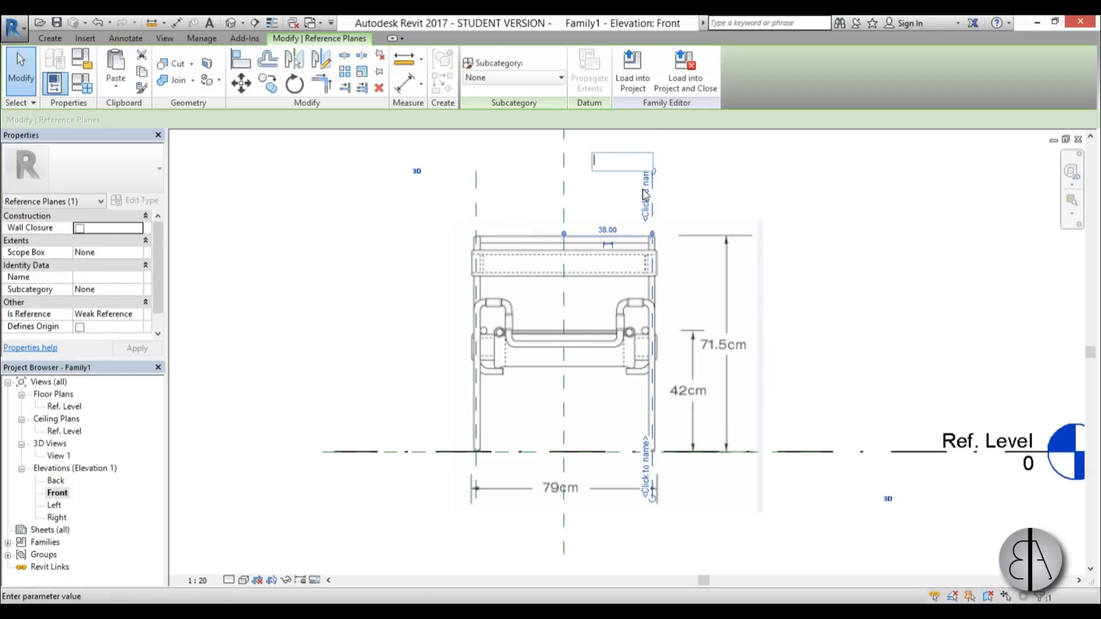
text(reight)
key(Return)
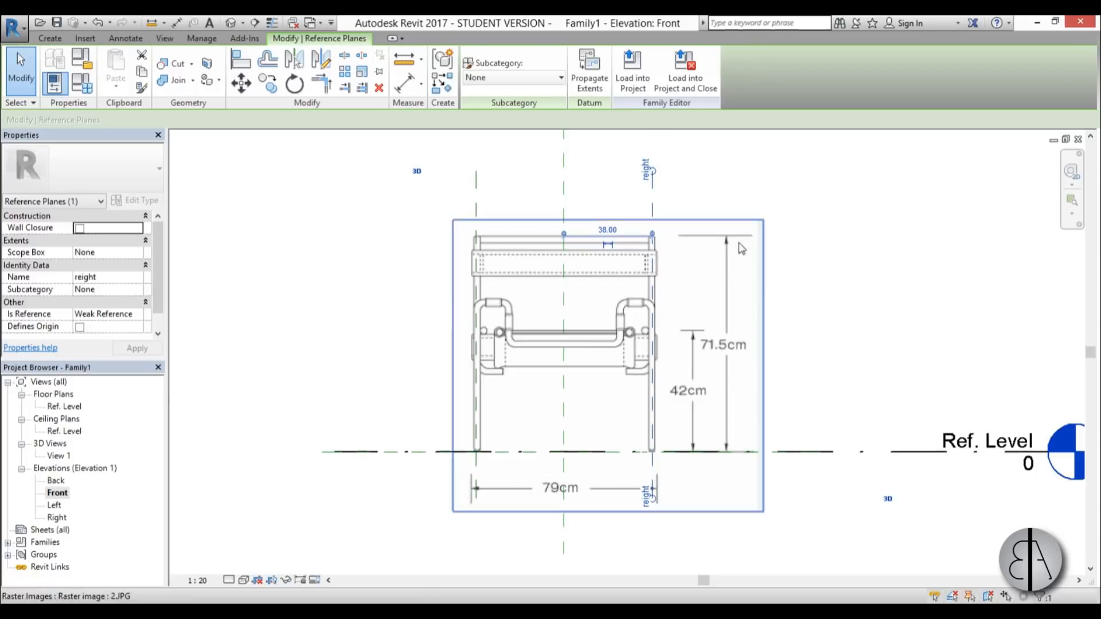
key(Escape)
Draw a horizontal reference plane across both chair legs, about 12 cm above Ref. Level, and deselect it.
scroll(633, 347, up, 3)
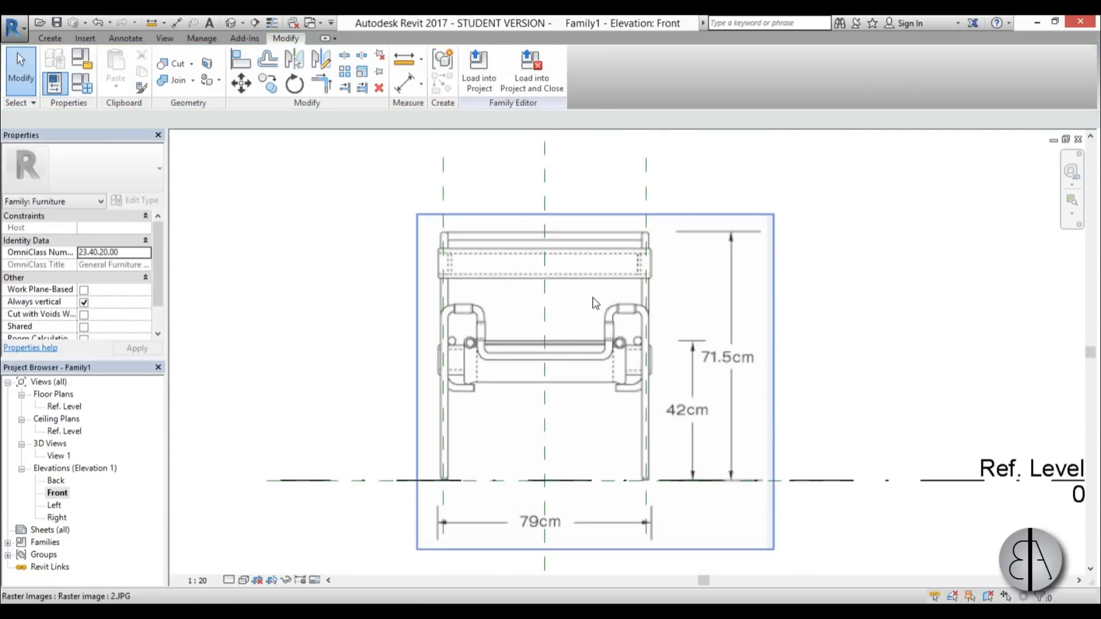
scroll(596, 301, down, 1)
scroll(544, 343, up, 1)
scroll(543, 343, up, 3)
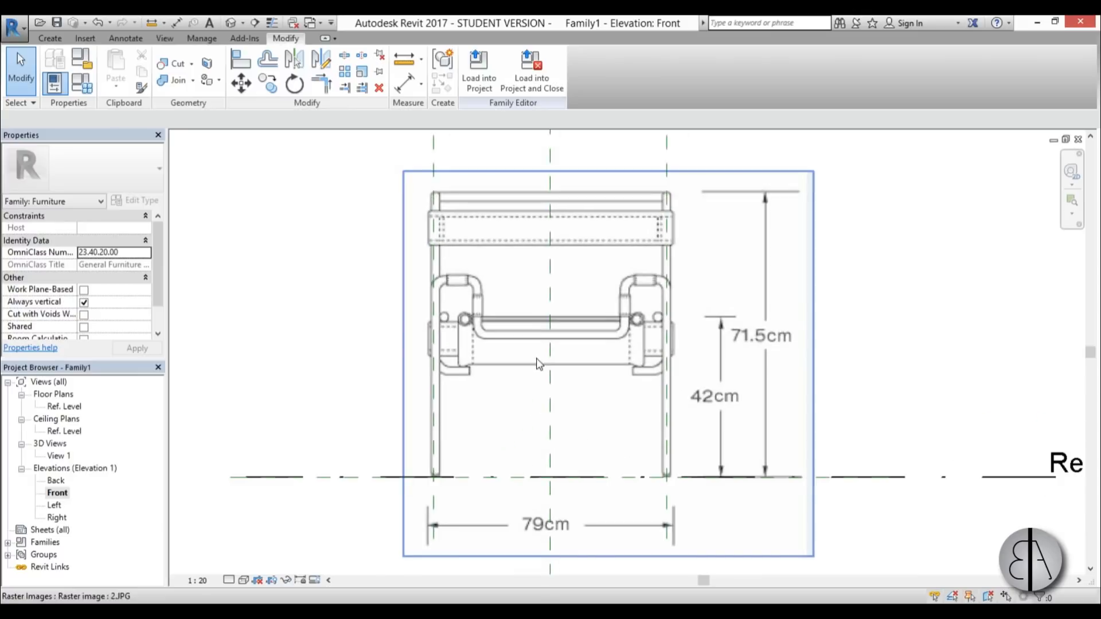
scroll(553, 292, down, 1)
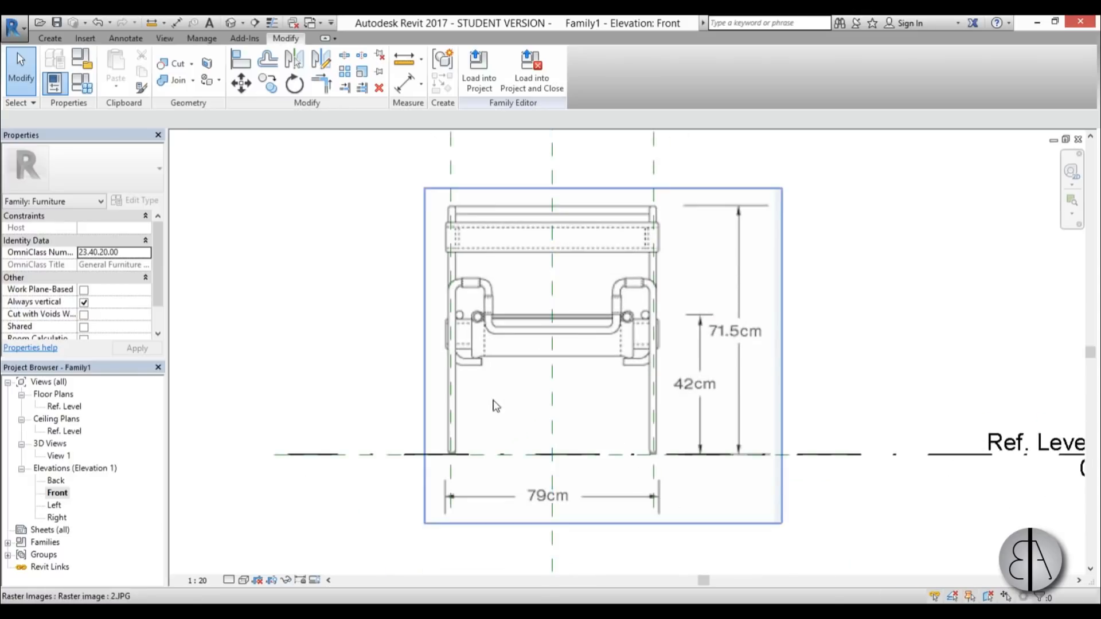
scroll(476, 408, up, 1)
click(566, 389)
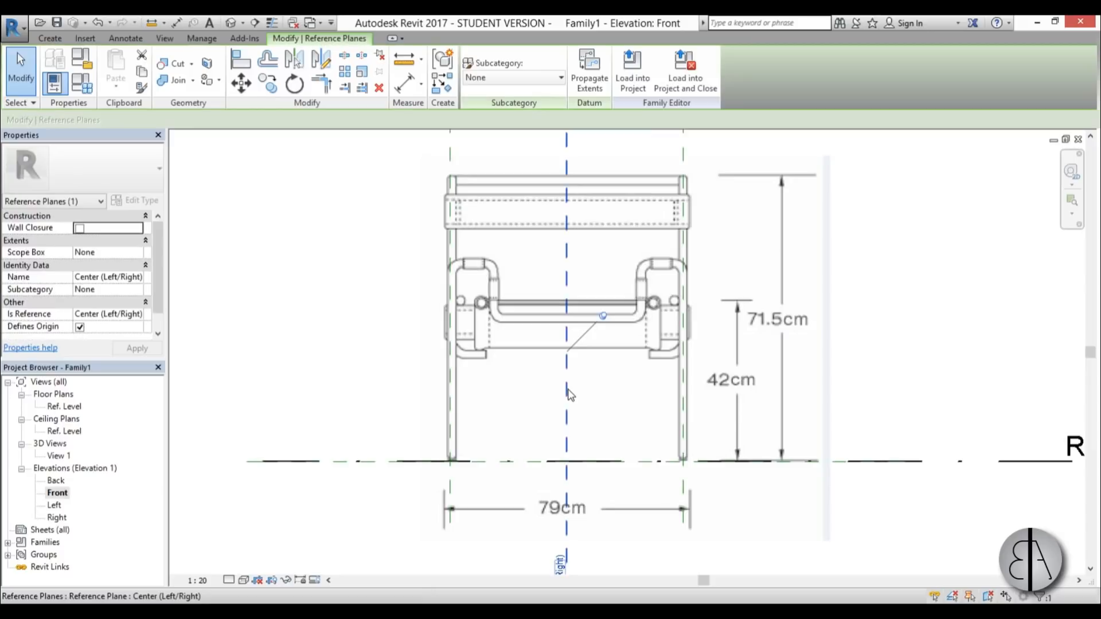
key(r)
key(p)
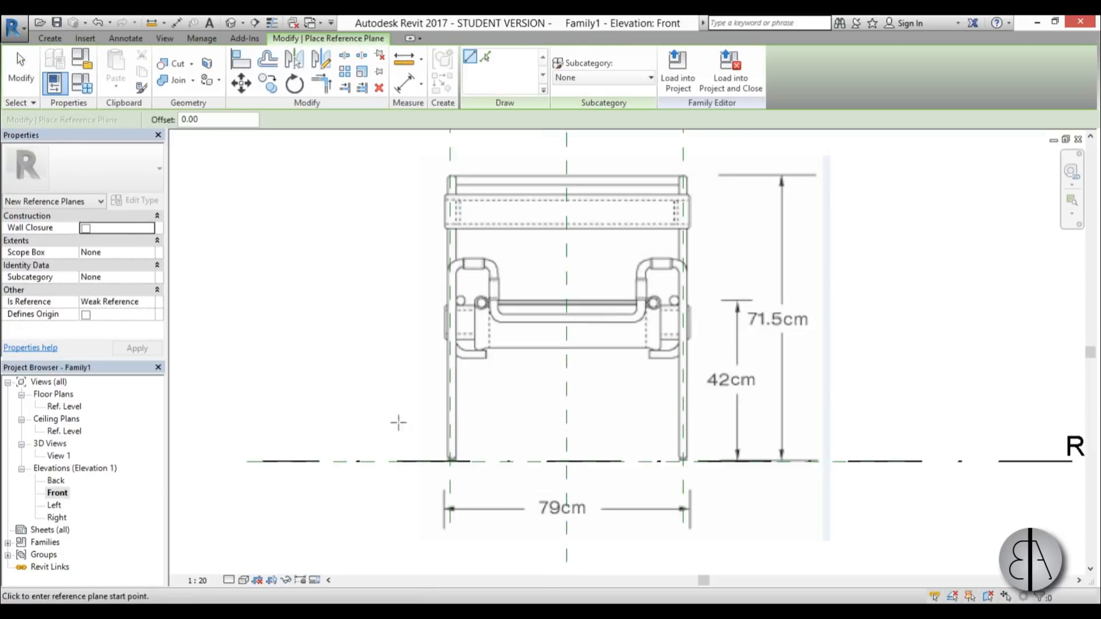
click(371, 425)
click(854, 424)
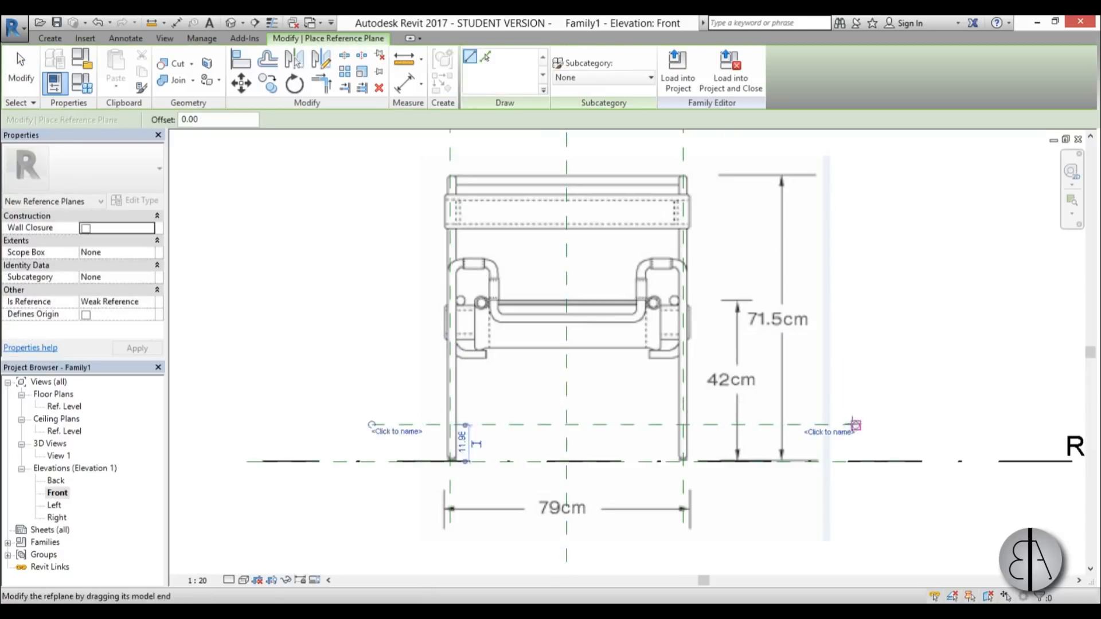
key(Escape)
key(Escape)
click(573, 456)
key(Escape)
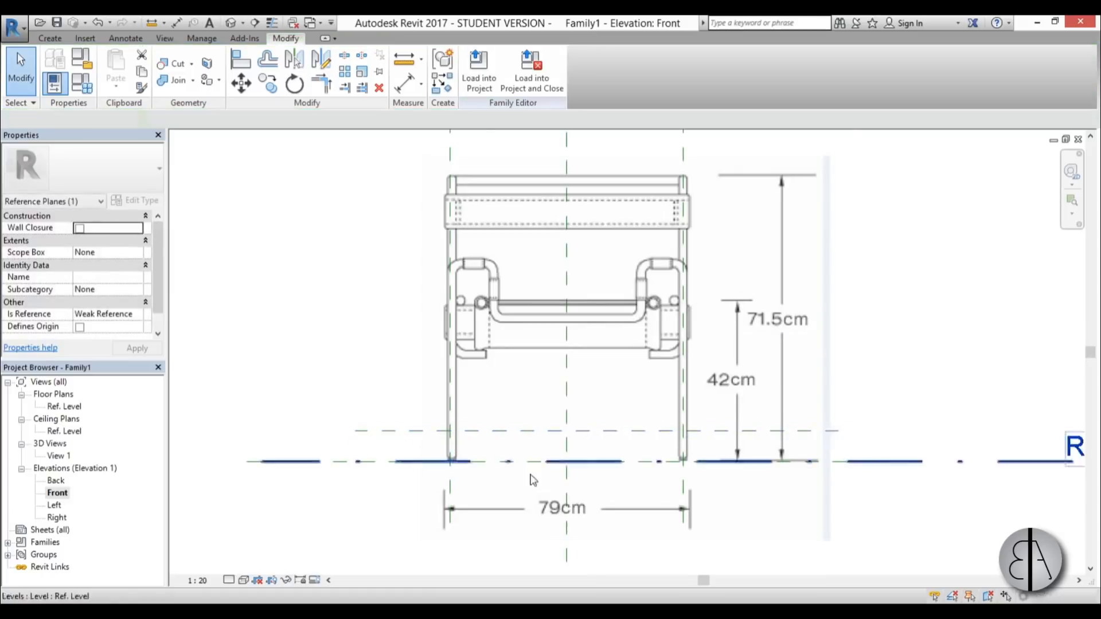
In the Right elevation, lower the new horizontal reference plane to about 6.5 cm above Ref. Level, near the frame's bottom bends, and return to the Front elevation.
double_click(54, 505)
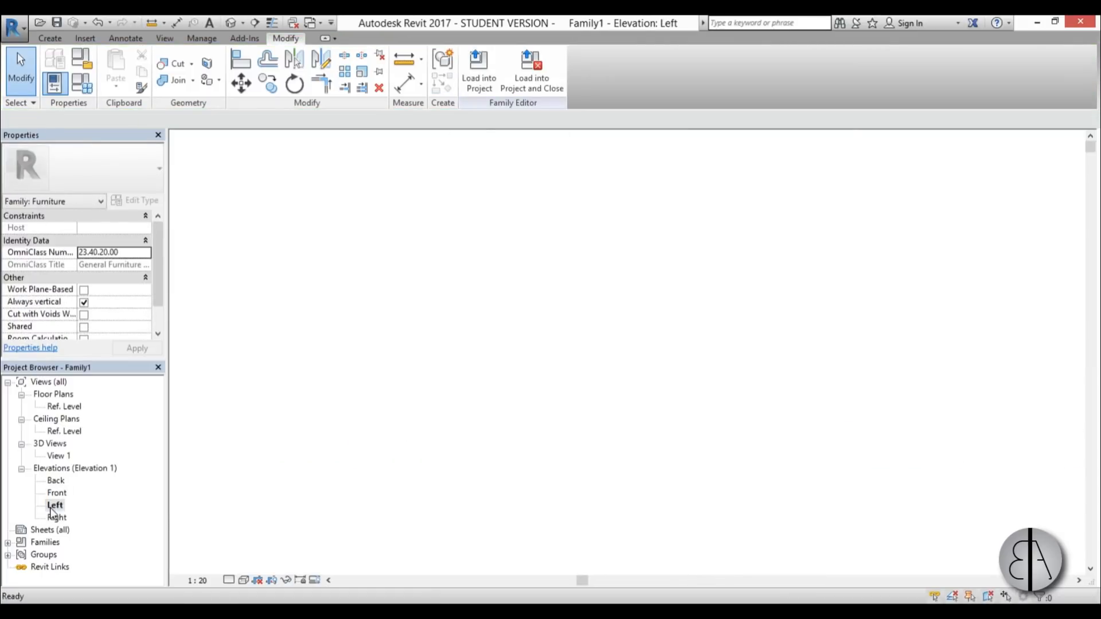
double_click(57, 517)
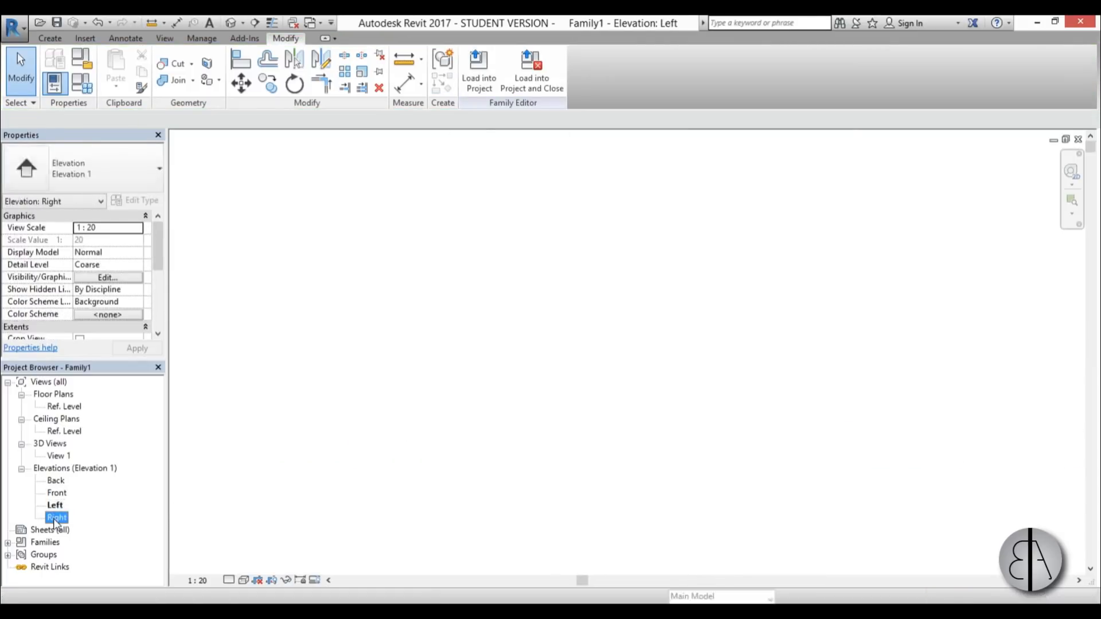
scroll(505, 521, up, 3)
scroll(450, 430, up, 1)
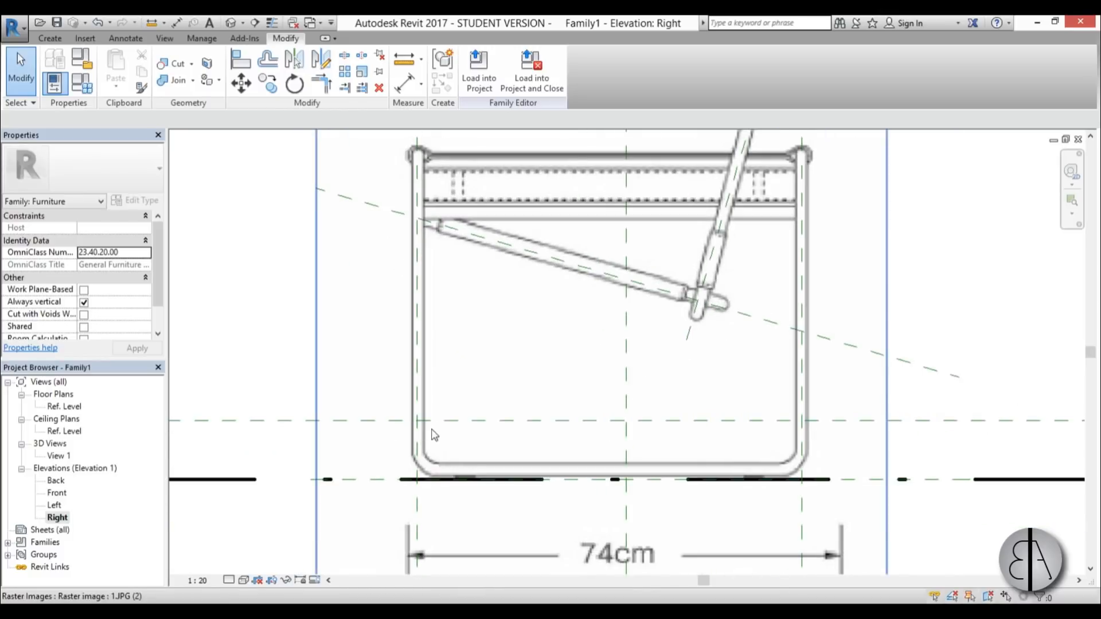
drag(435, 421, 437, 441)
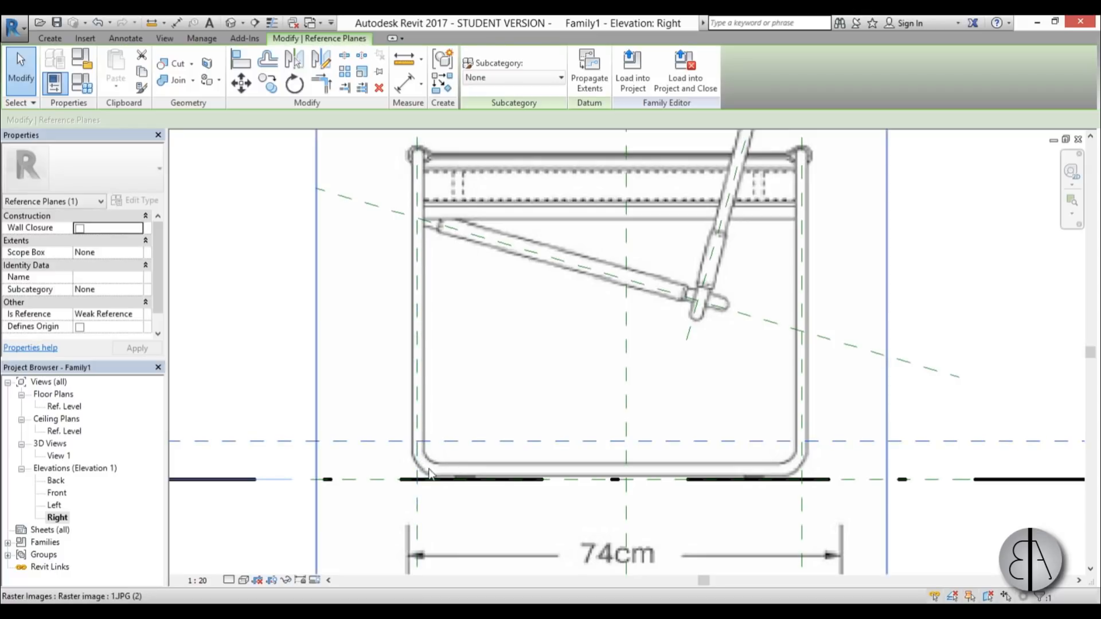
scroll(418, 438, up, 3)
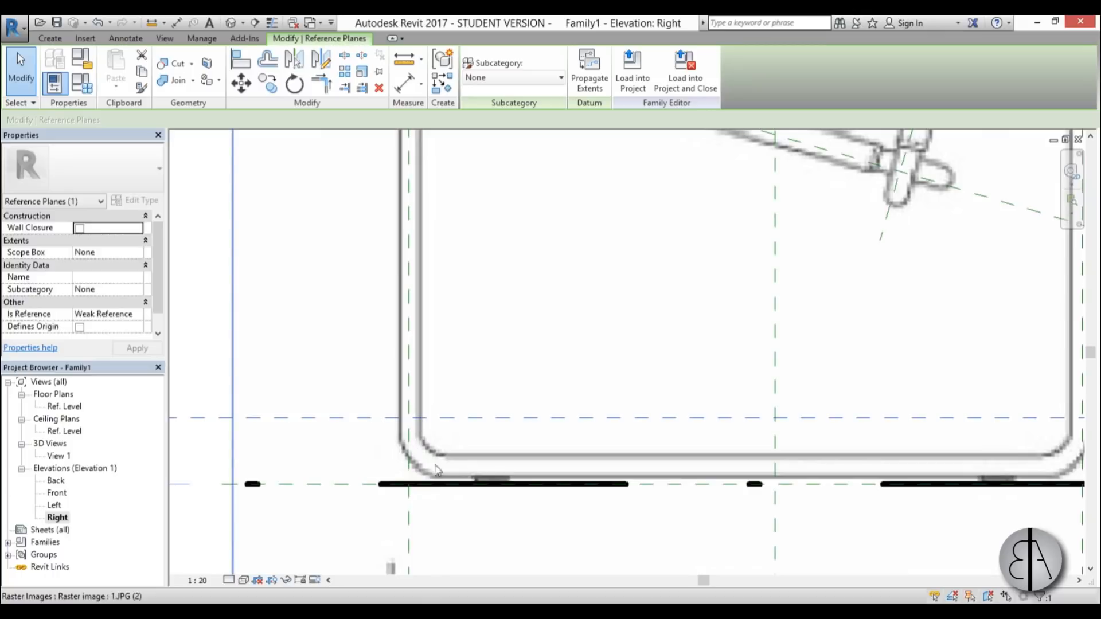
scroll(459, 435, down, 3)
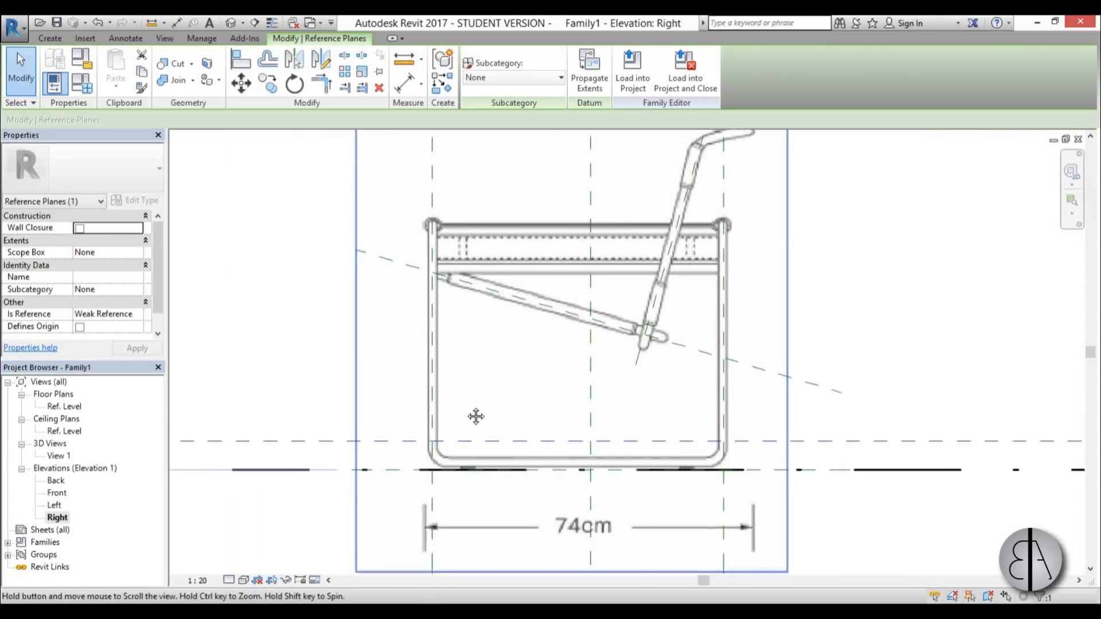
scroll(431, 426, down, 2)
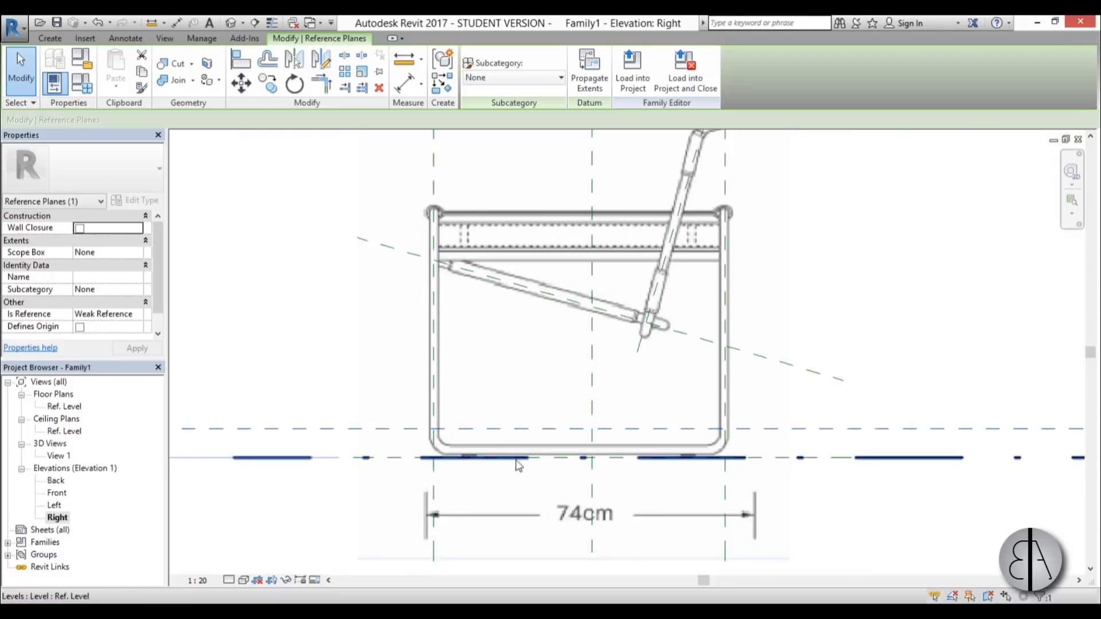
middle_drag(446, 400, 449, 400)
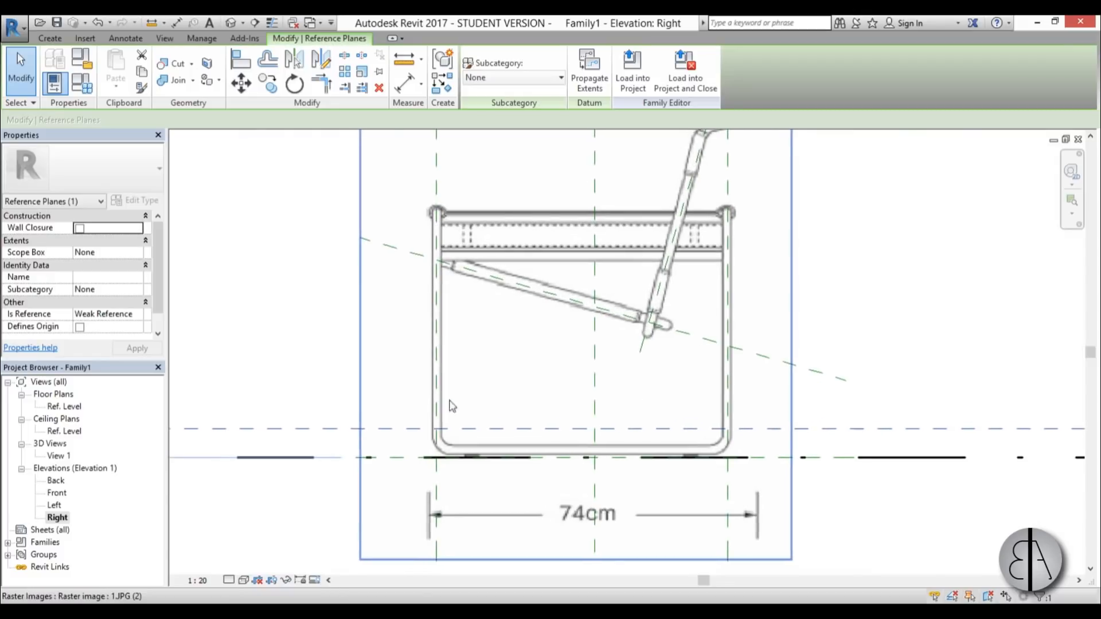
scroll(484, 423, up, 1)
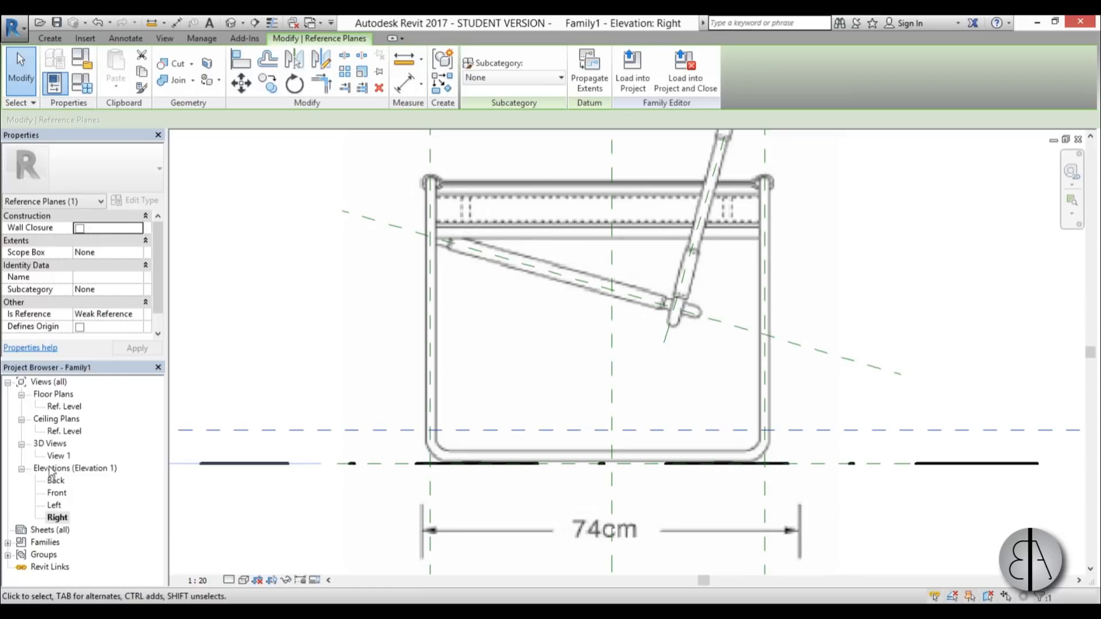
double_click(56, 494)
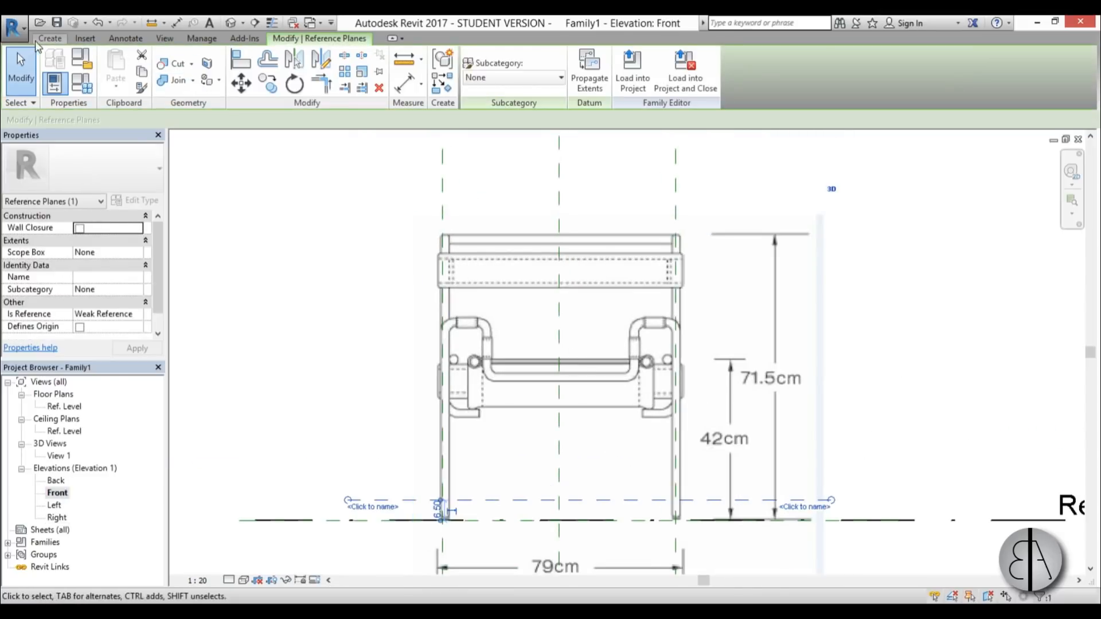
Start a sweep with a sketched path and set its work plane to Reference Plane : front.
click(40, 39)
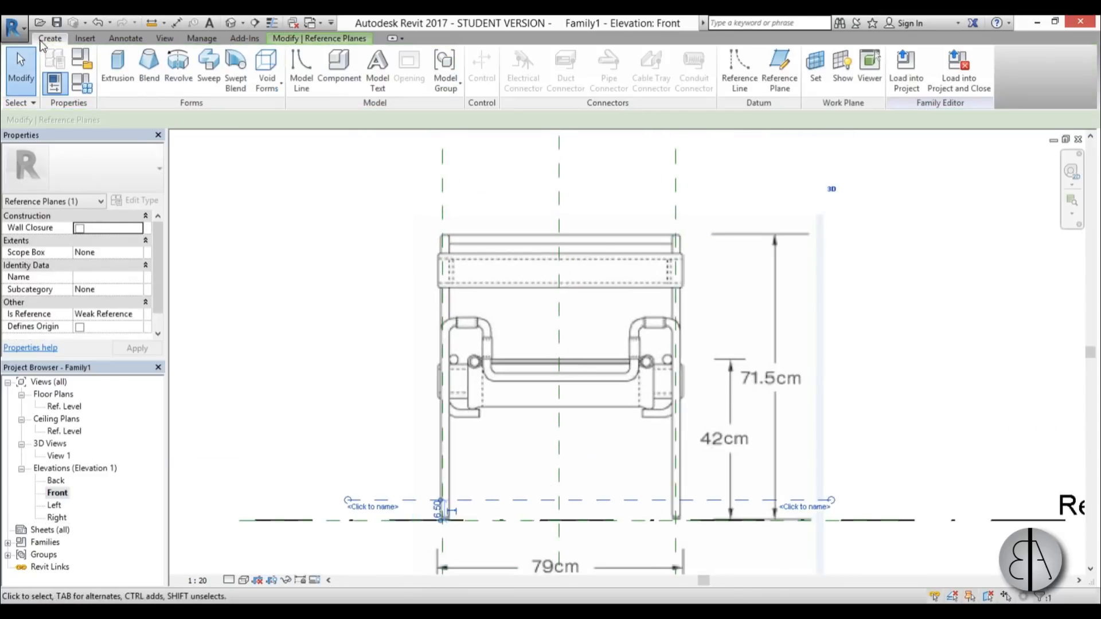
click(209, 63)
scroll(588, 446, up, 1)
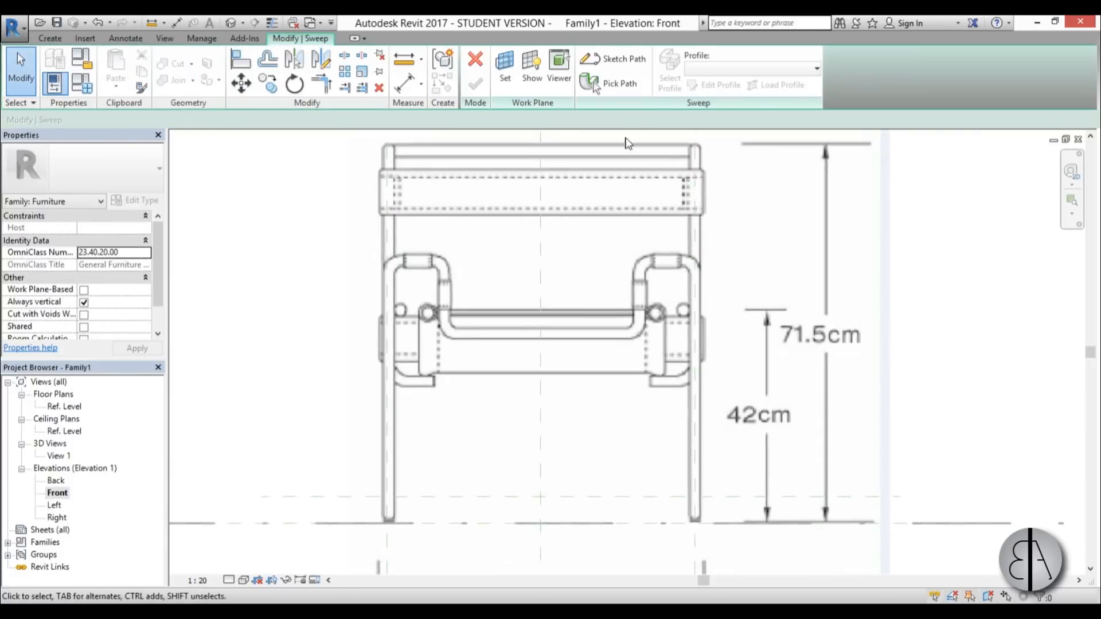
click(619, 60)
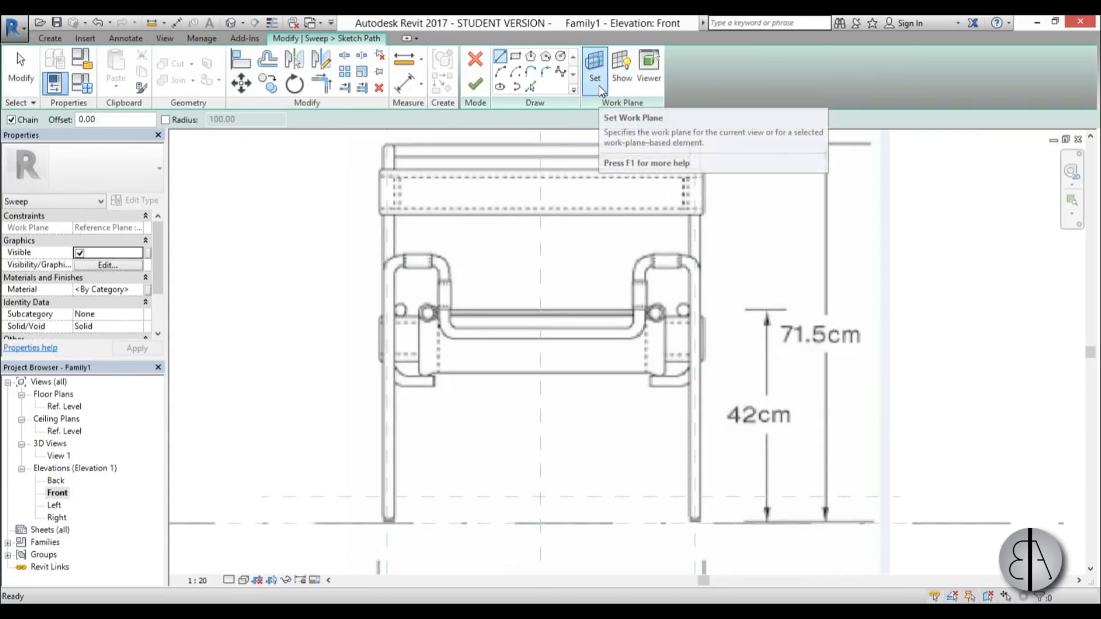
click(597, 85)
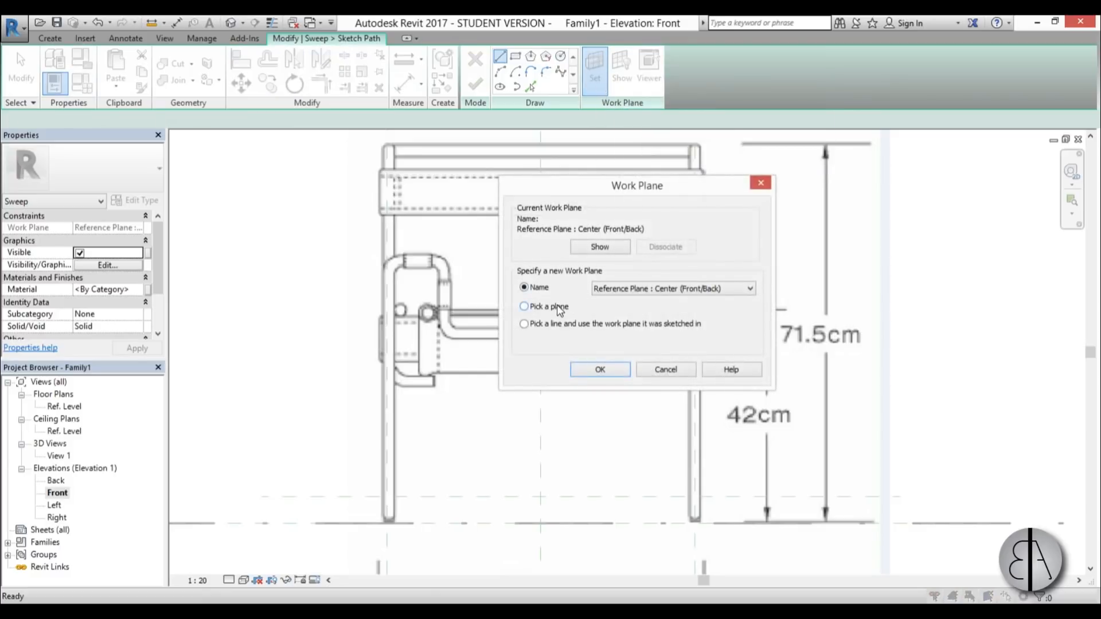
click(633, 287)
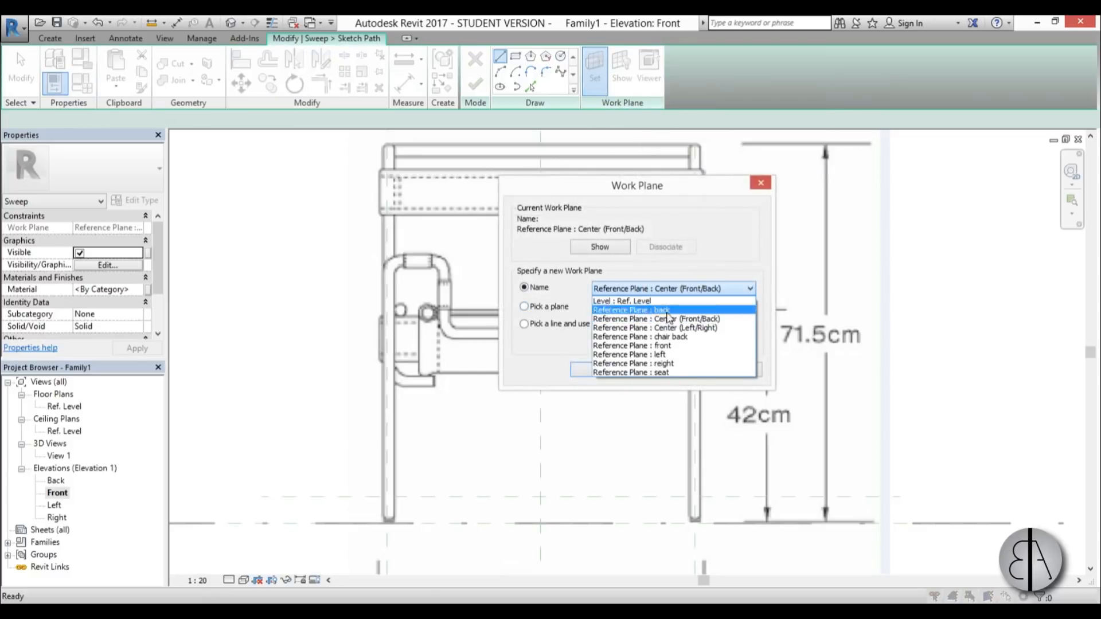
click(635, 345)
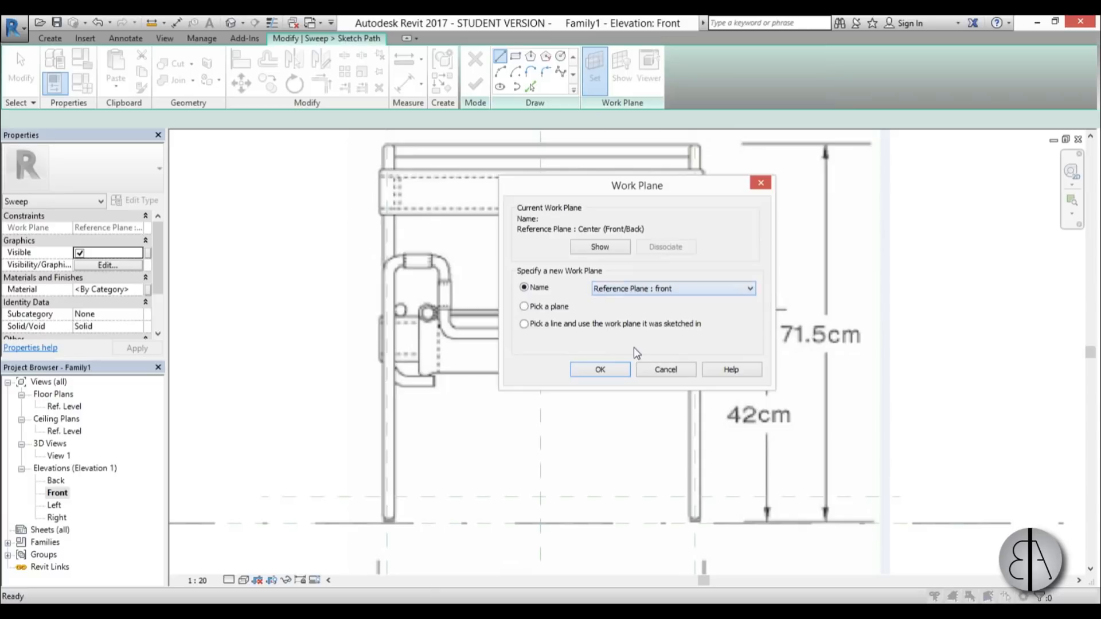
click(600, 369)
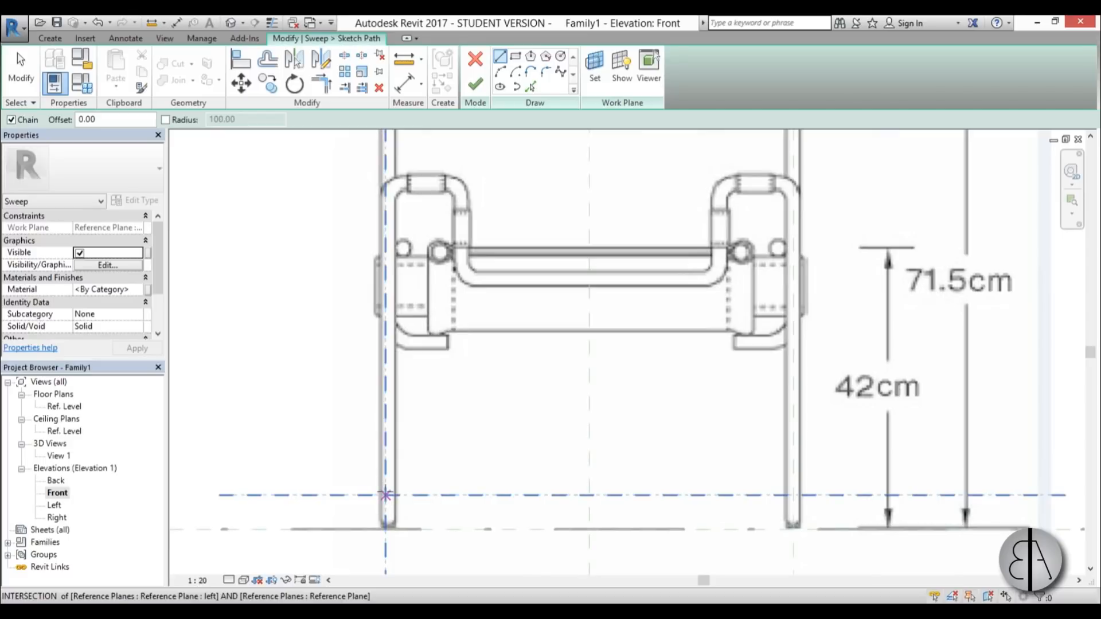
Sketch path lines from the left leg's lower reference plane intersection: about 58 cm up, 14 cm across, 17.5 cm down and 45.5 cm across.
click(385, 494)
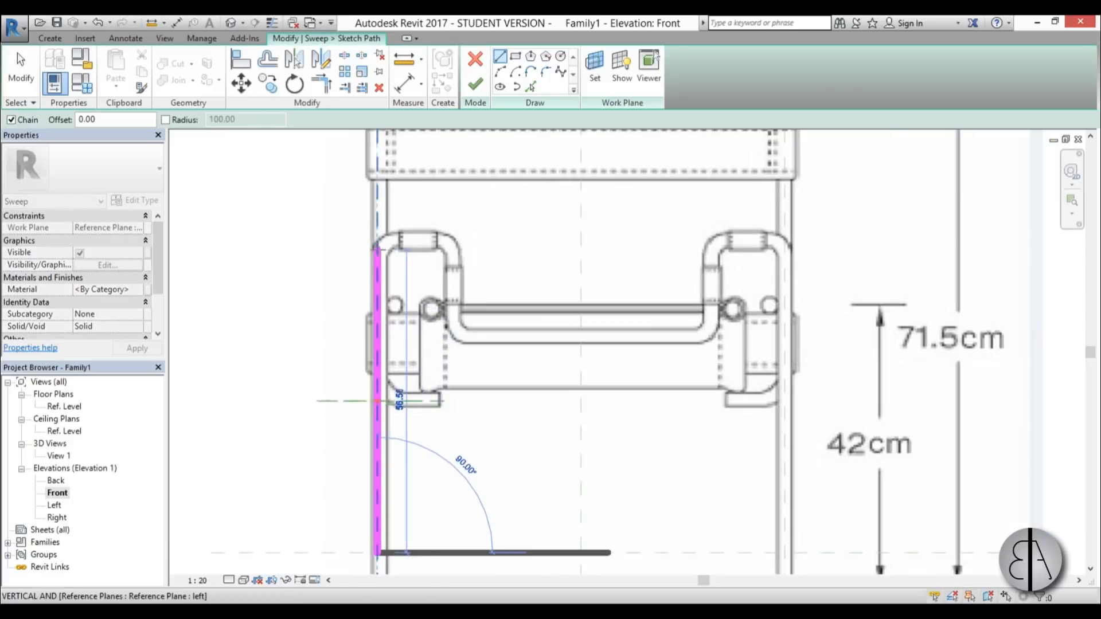
click(377, 241)
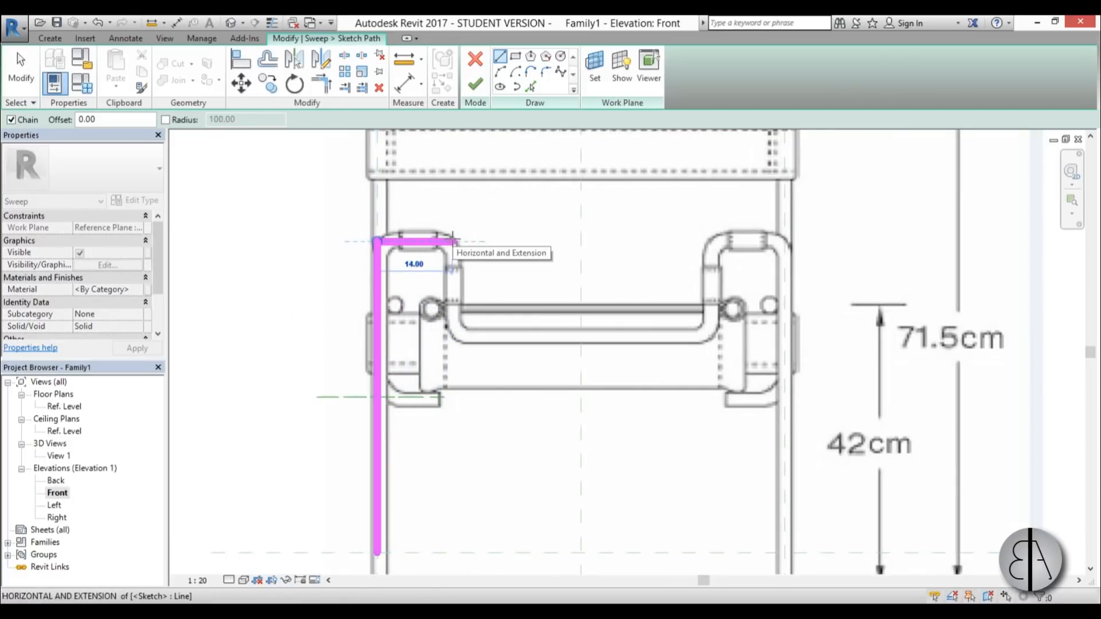
click(453, 242)
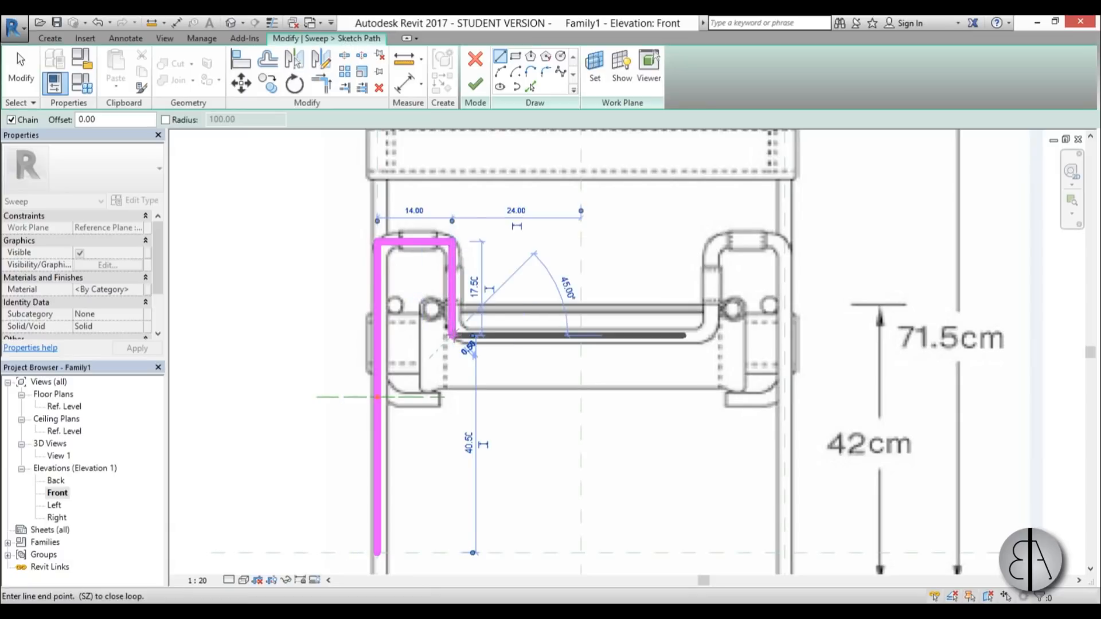
click(453, 337)
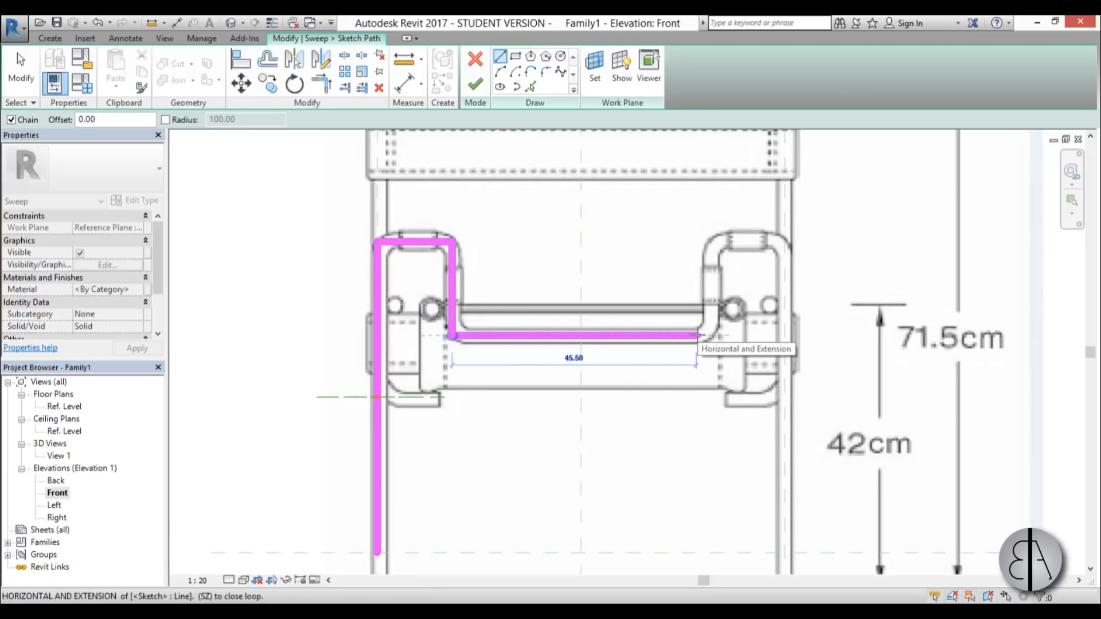
click(698, 335)
key(Escape)
key(Escape)
scroll(463, 279, down, 3)
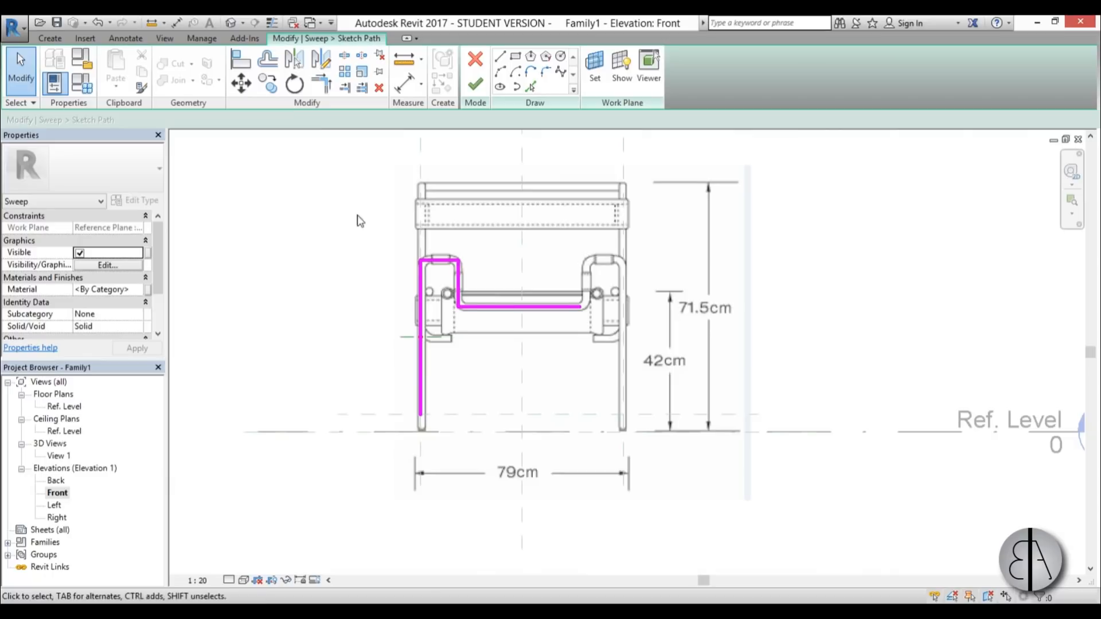
drag(356, 214, 471, 439)
scroll(496, 339, up, 1)
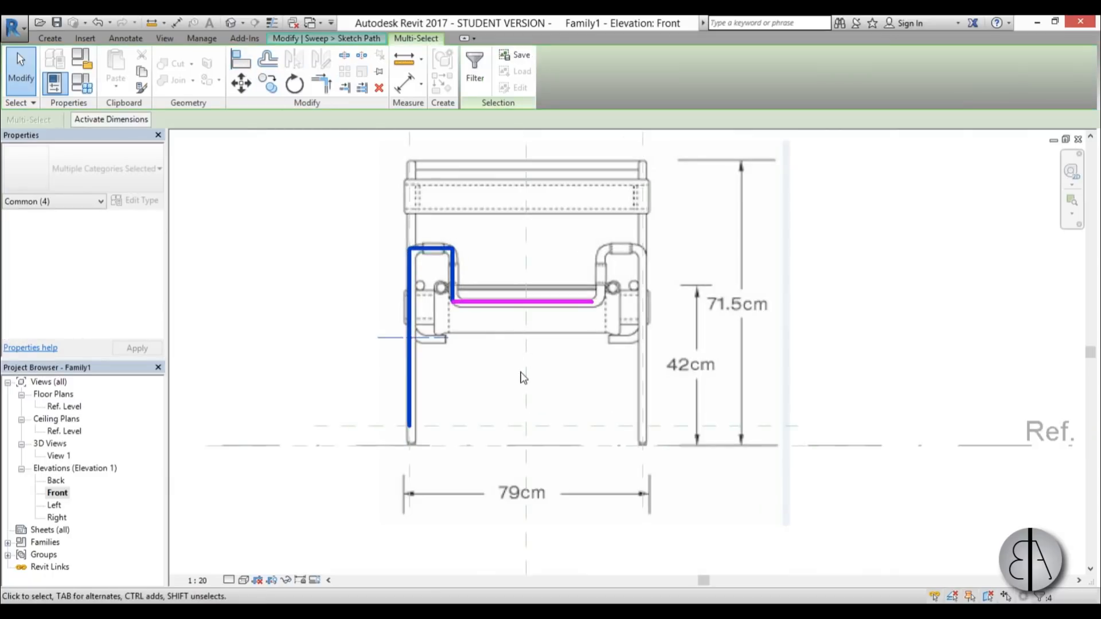
key(Escape)
scroll(484, 309, up, 2)
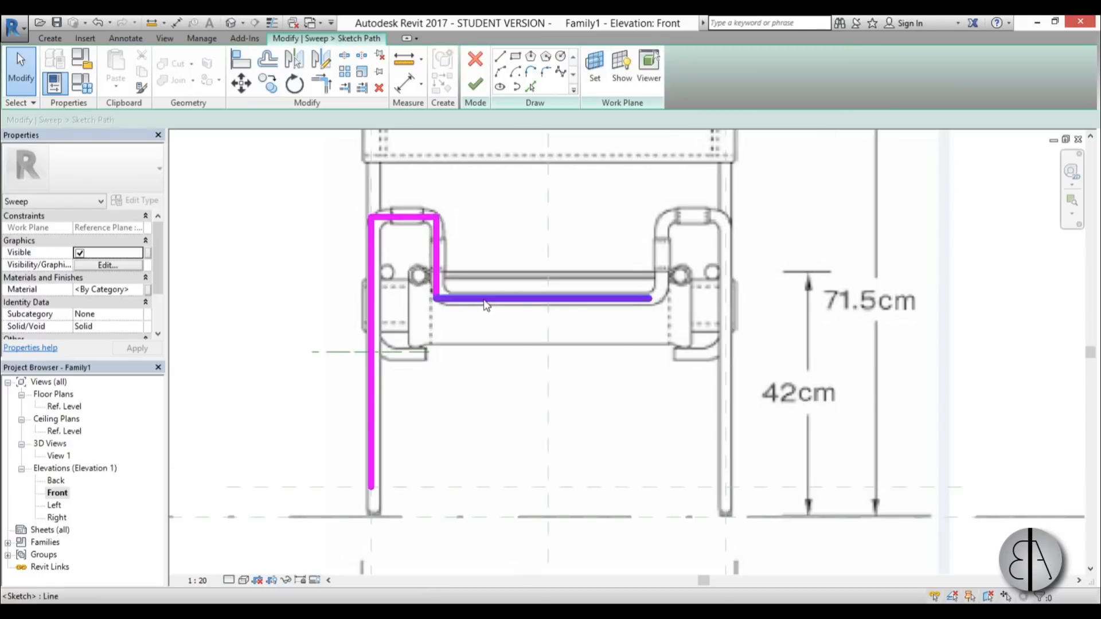
Continue the path from the seat line's open end: about 17.5 cm up, 15.5 cm across, and down the right leg to the lower reference plane.
click(490, 300)
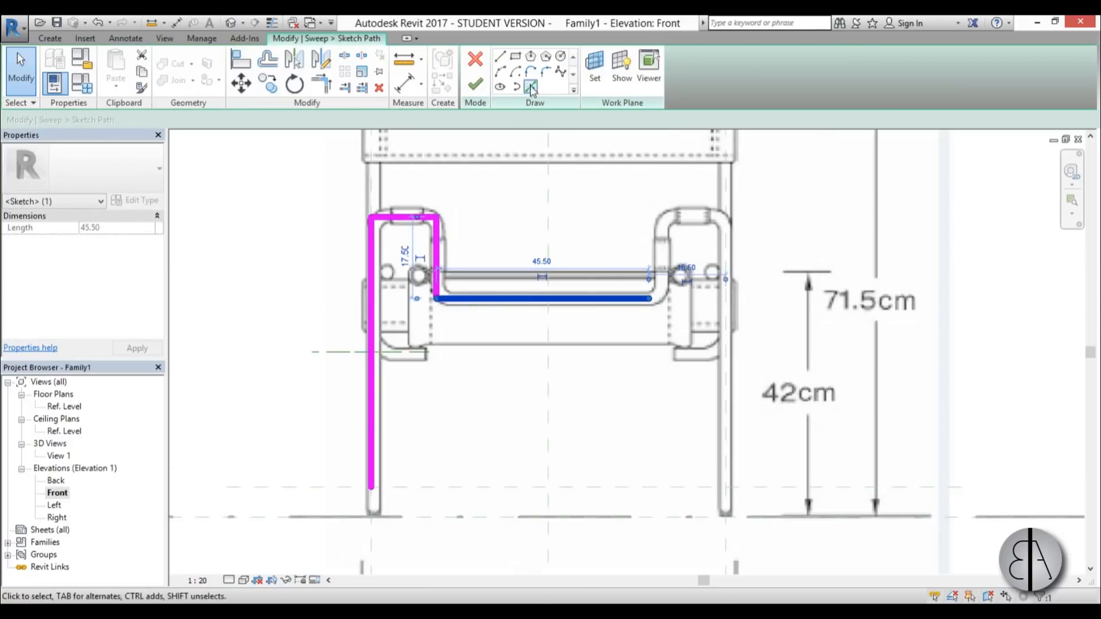
key(l)
key(i)
click(652, 300)
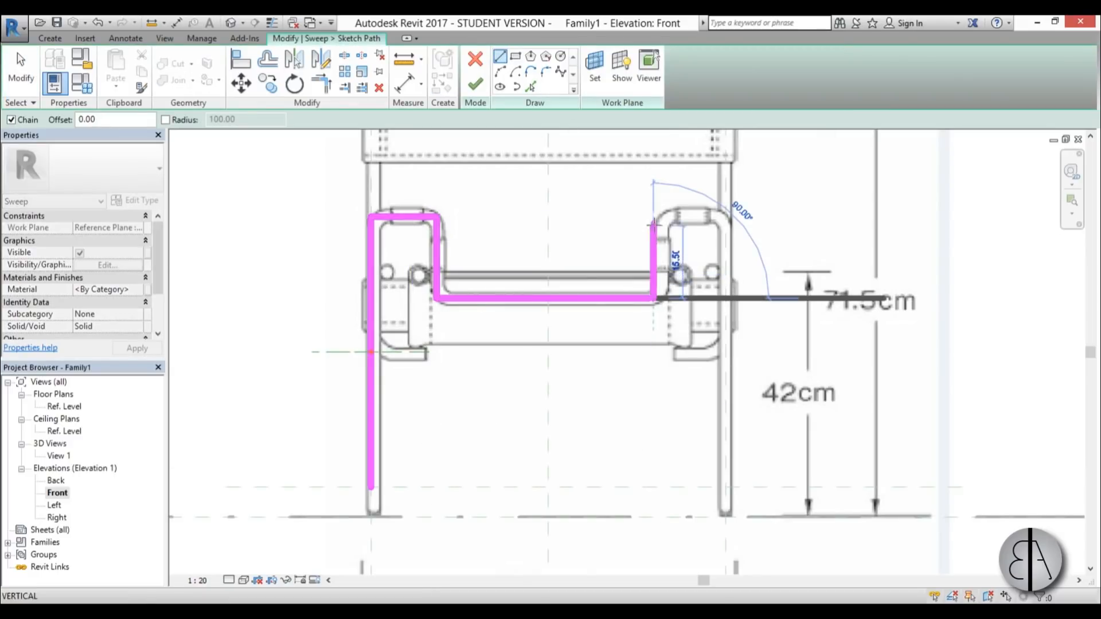
click(653, 217)
click(725, 217)
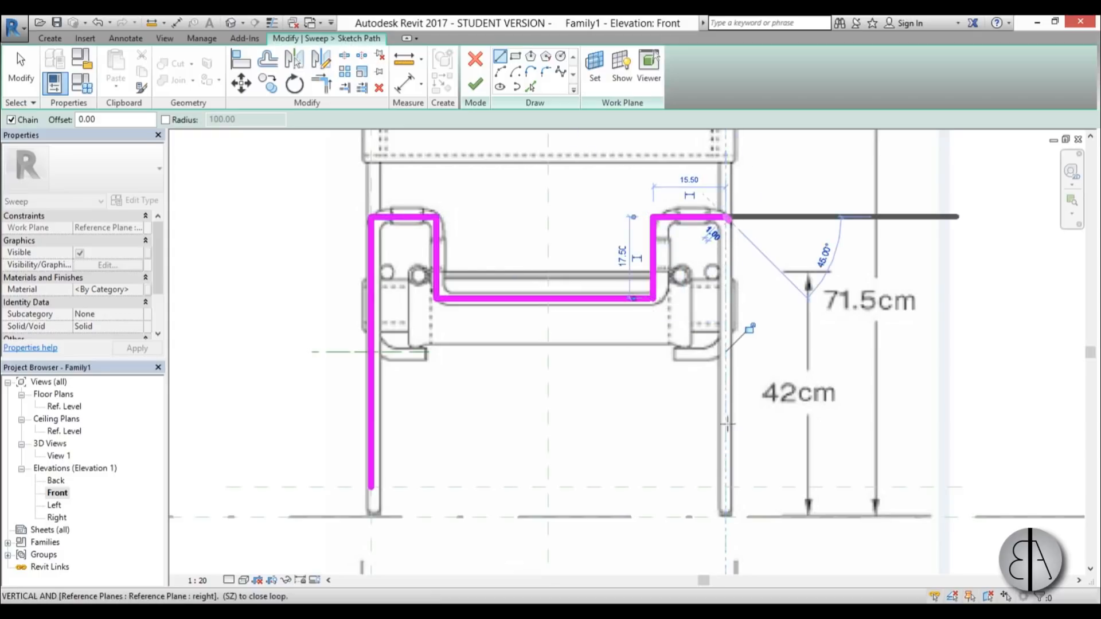
click(725, 486)
key(Escape)
key(Escape)
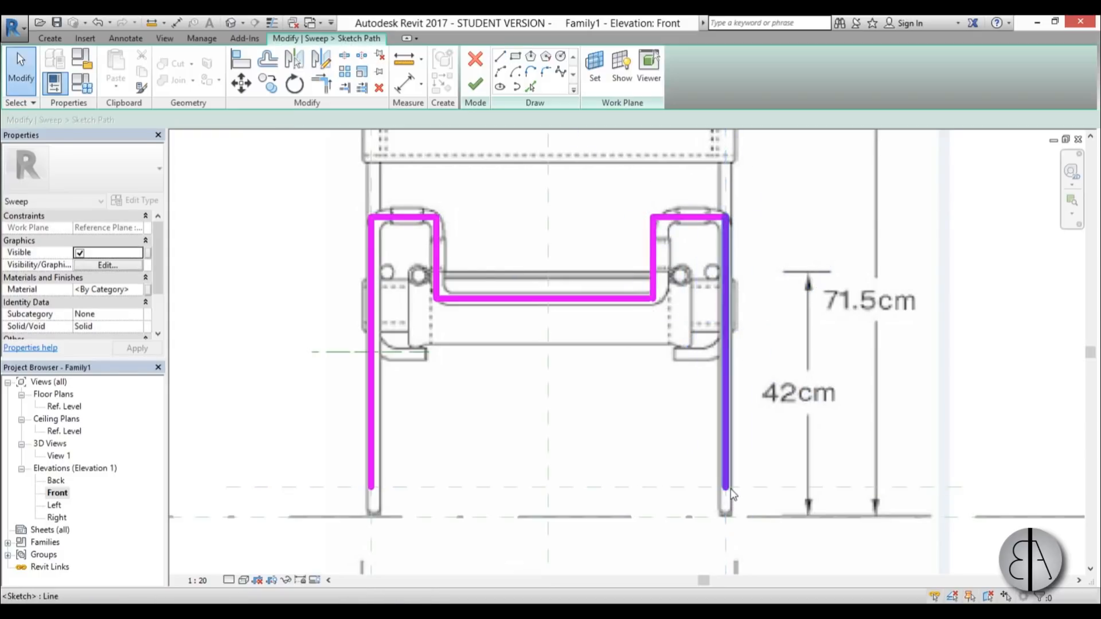
Set the right inner vertical line 14 cm from the right leg line and extend the seat line to meet it.
scroll(727, 486, down, 1)
scroll(688, 309, up, 3)
scroll(676, 301, down, 1)
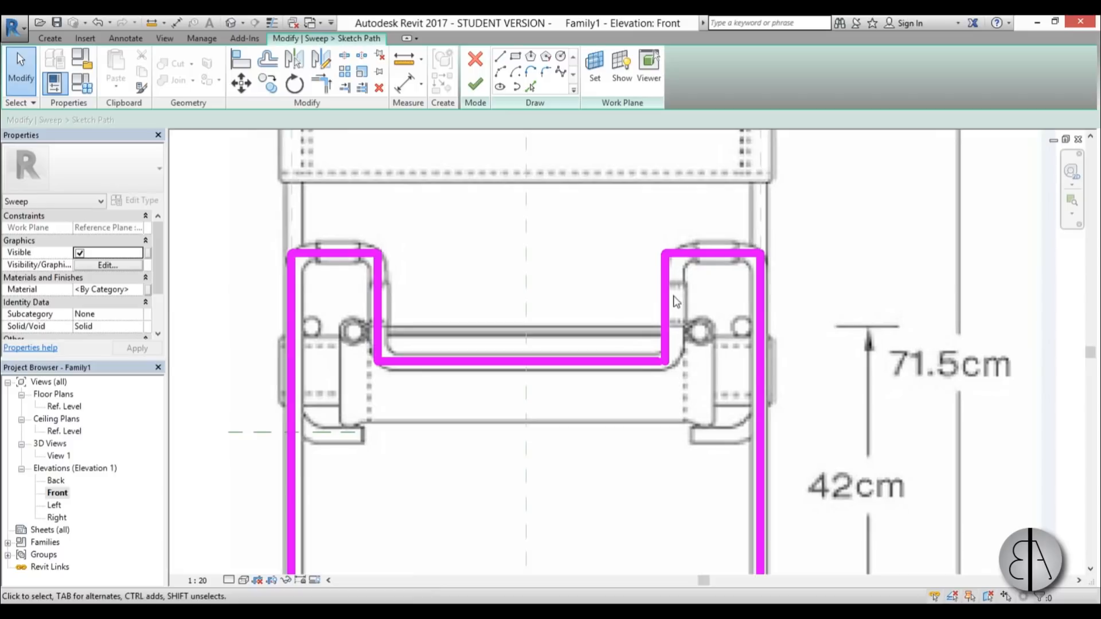
click(672, 303)
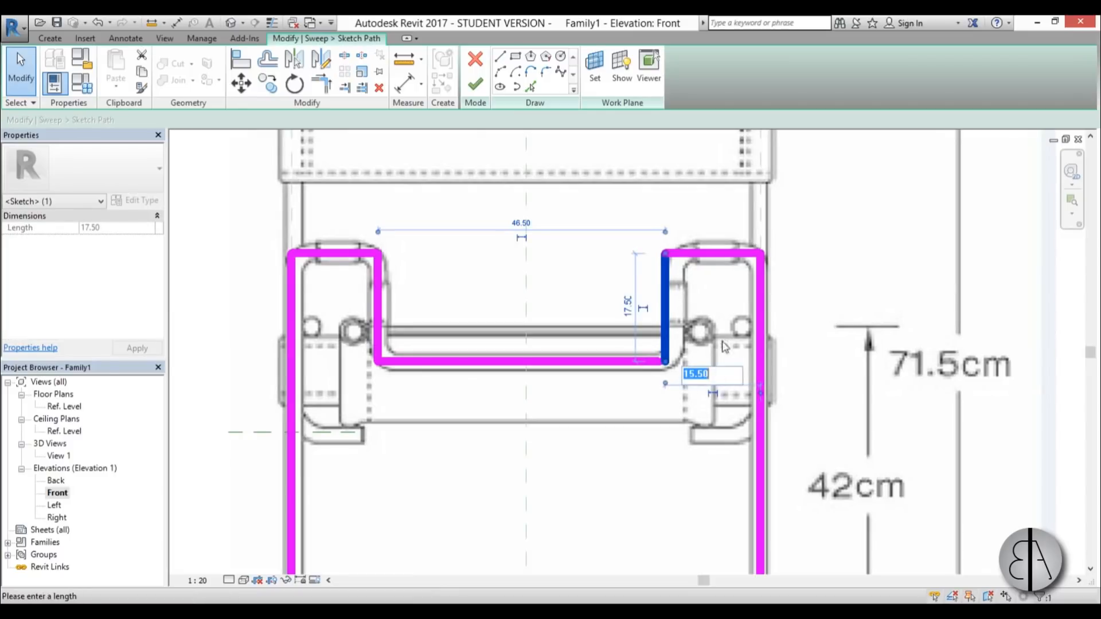
key(Return)
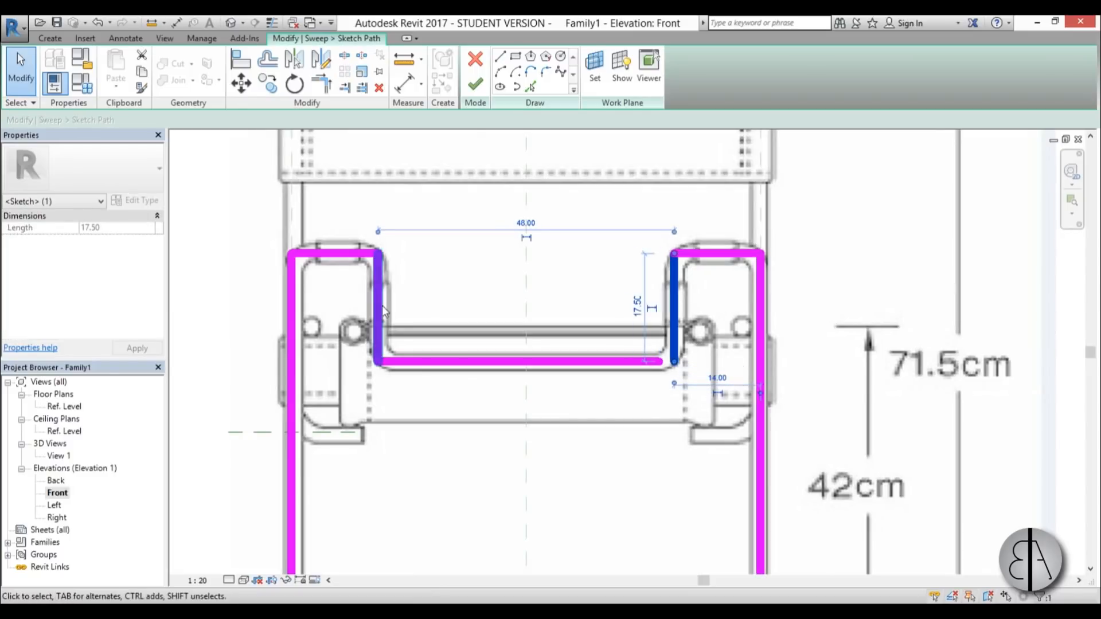
click(368, 324)
click(458, 325)
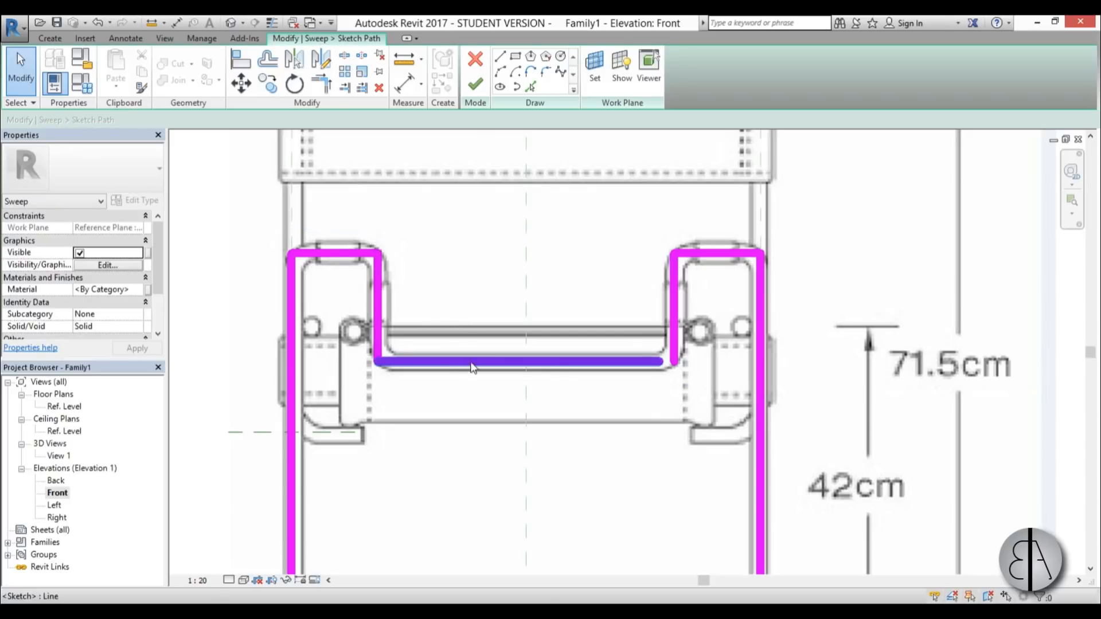
click(594, 363)
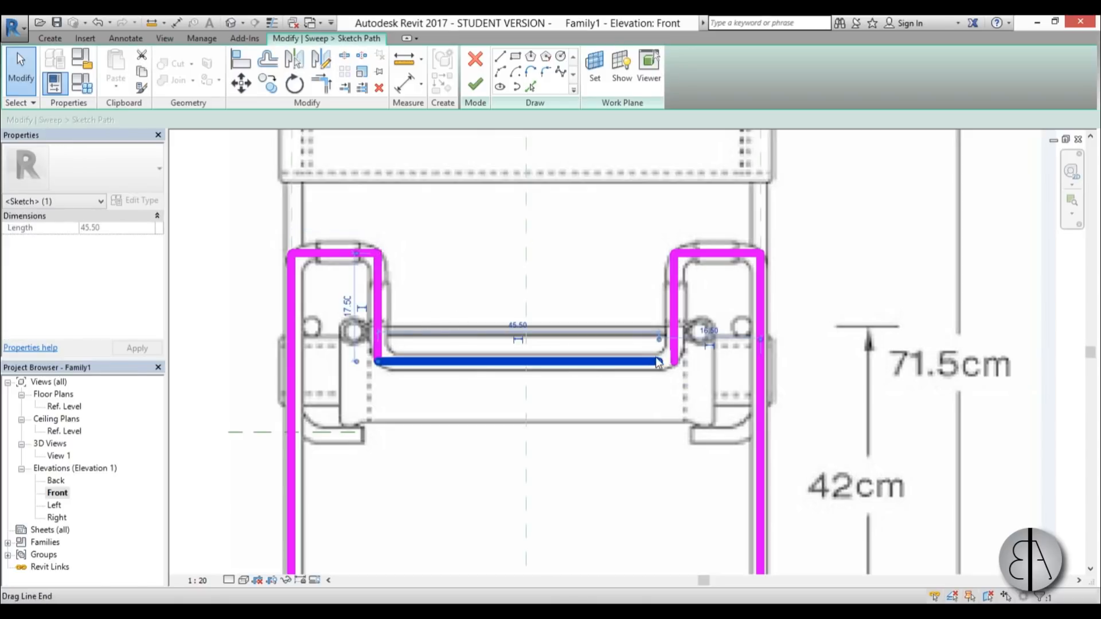
scroll(561, 332, down, 5)
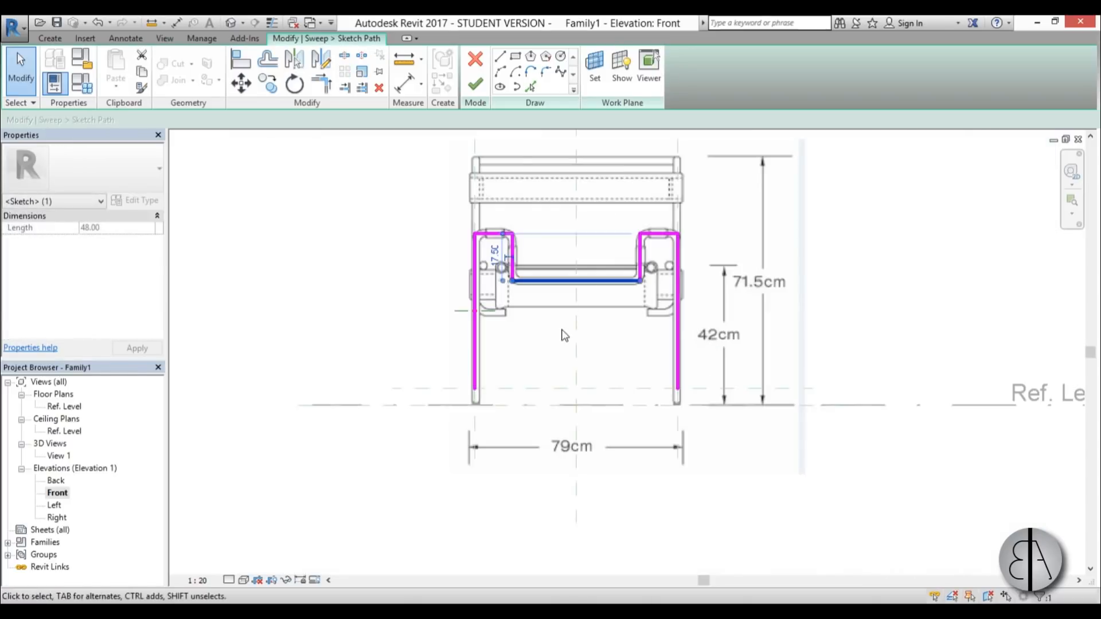
click(571, 265)
Fillet the left armrest loop's two upper corners, about 5 cm radius at the outer corner and 6 cm at the inner.
scroll(594, 381, up, 4)
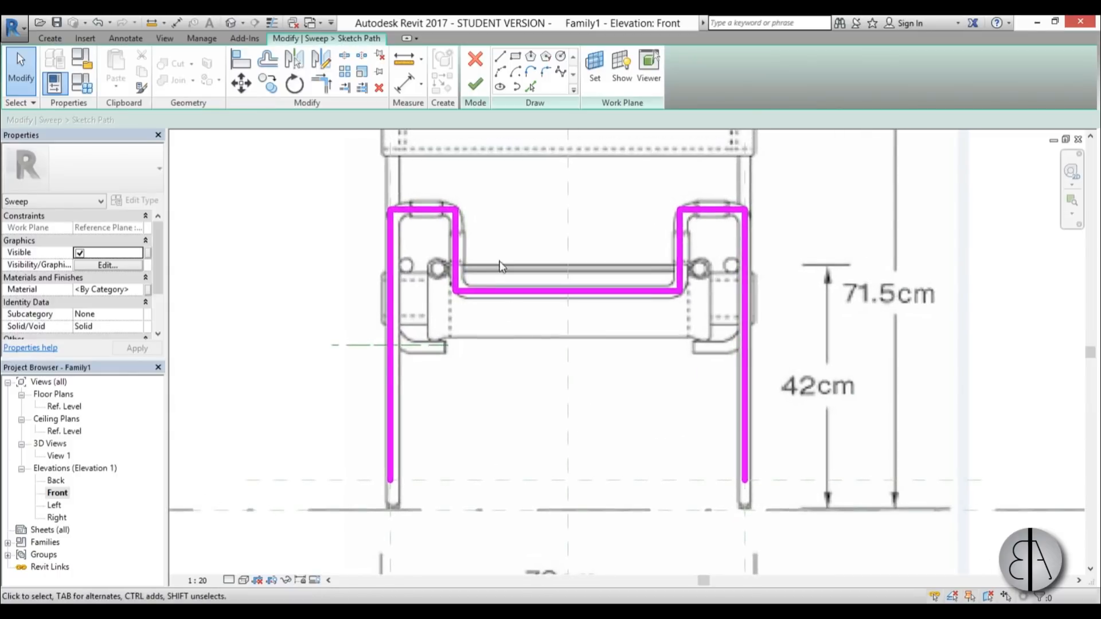
scroll(421, 205, up, 3)
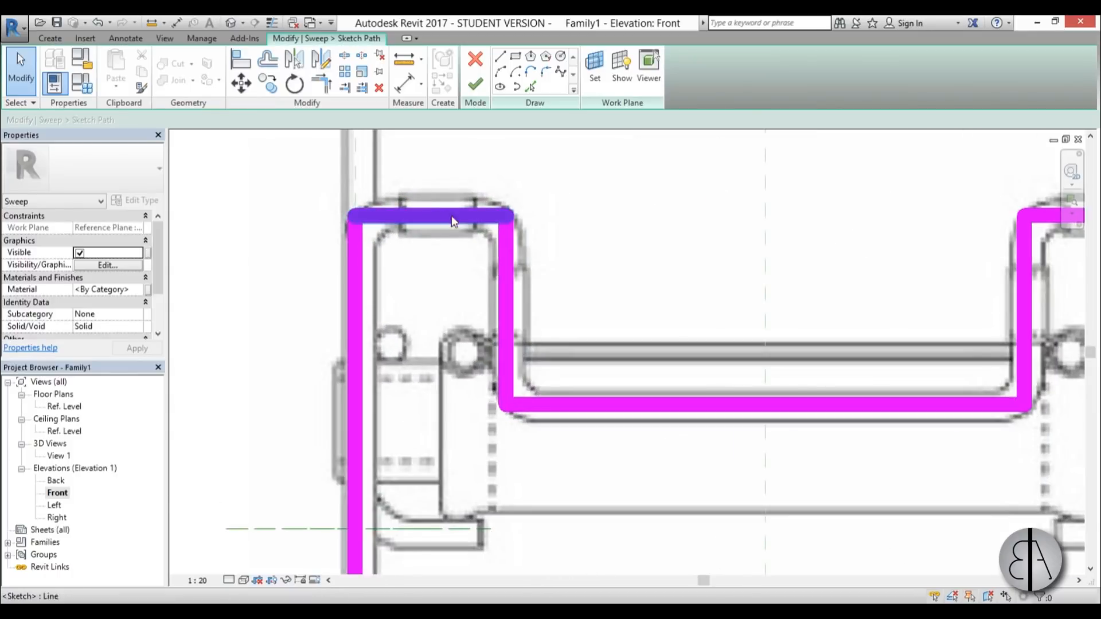
click(547, 74)
click(394, 216)
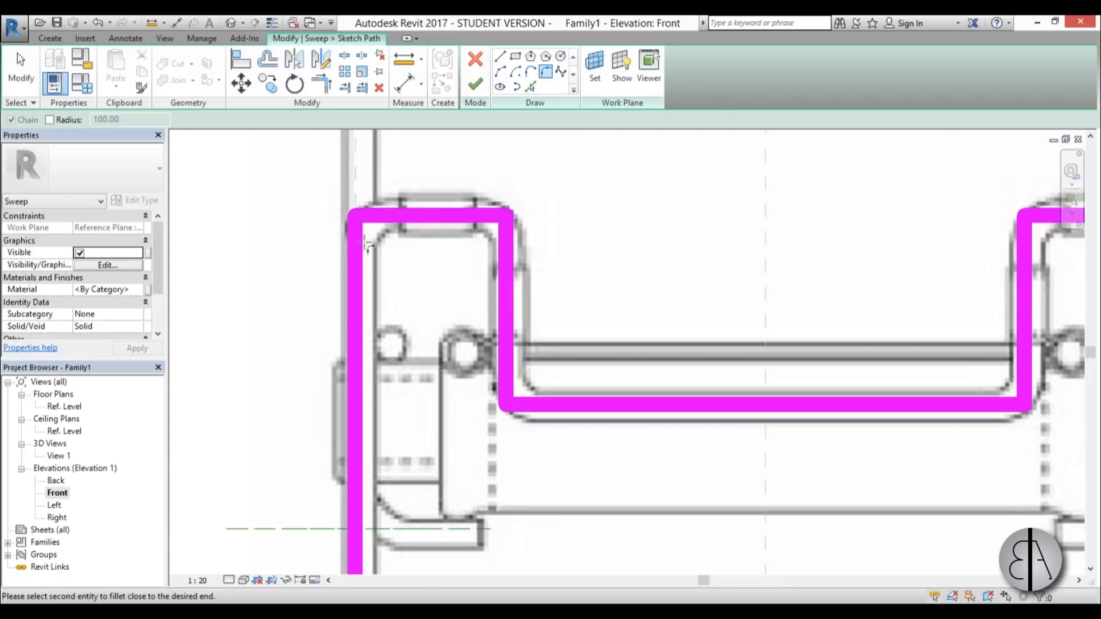
click(360, 246)
click(364, 241)
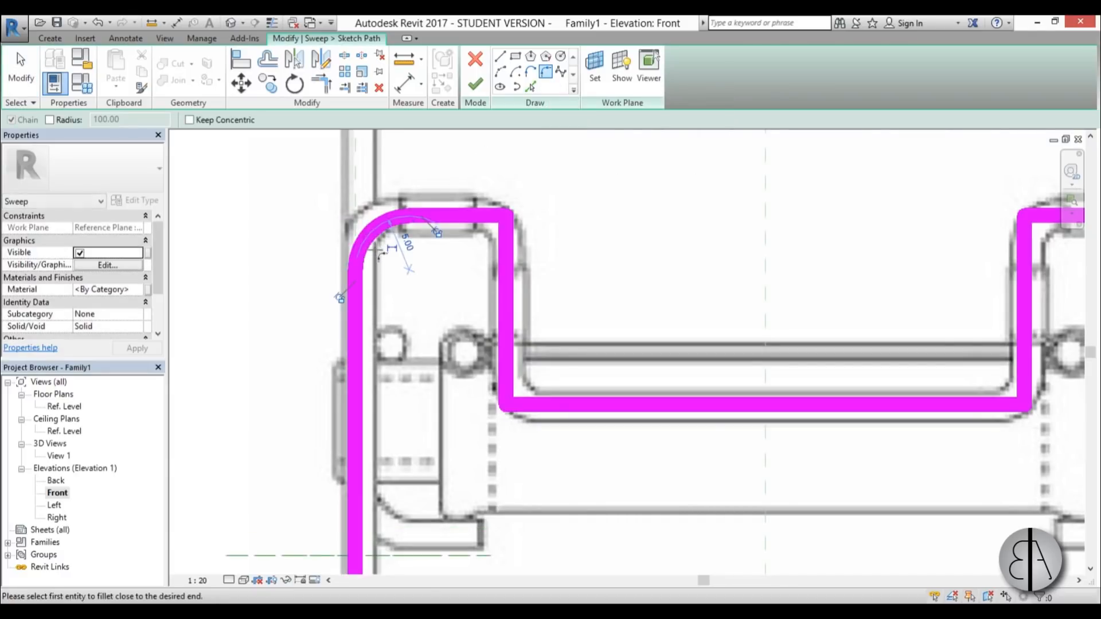
click(491, 229)
click(504, 244)
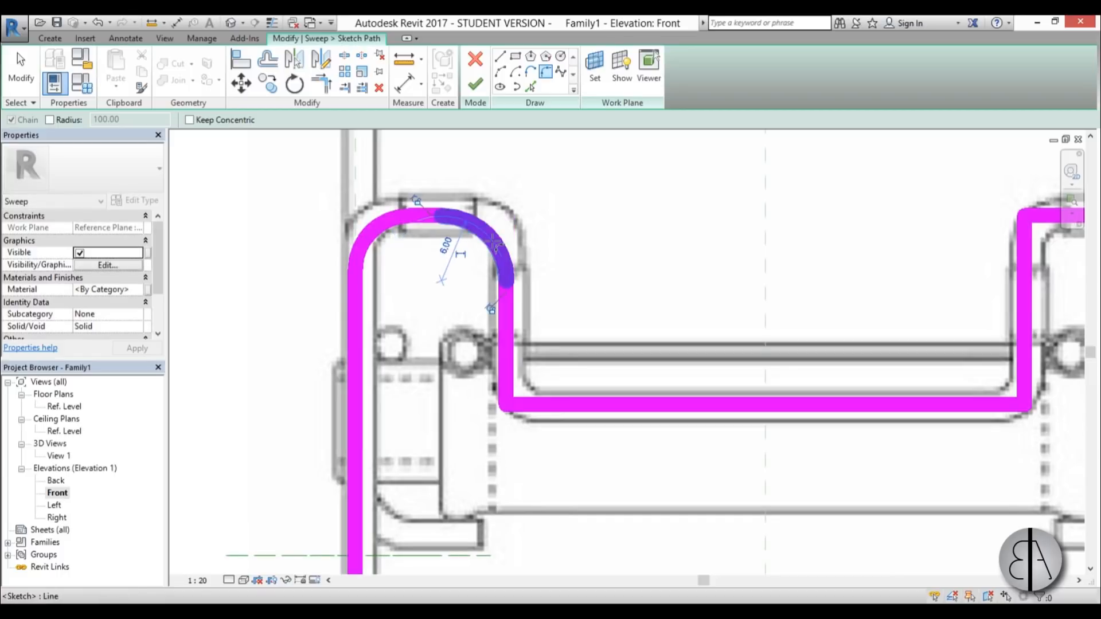
Set both upper corner fillets of the left armrest loop to a 4 cm radius.
key(Escape)
key(Escape)
click(380, 227)
click(408, 241)
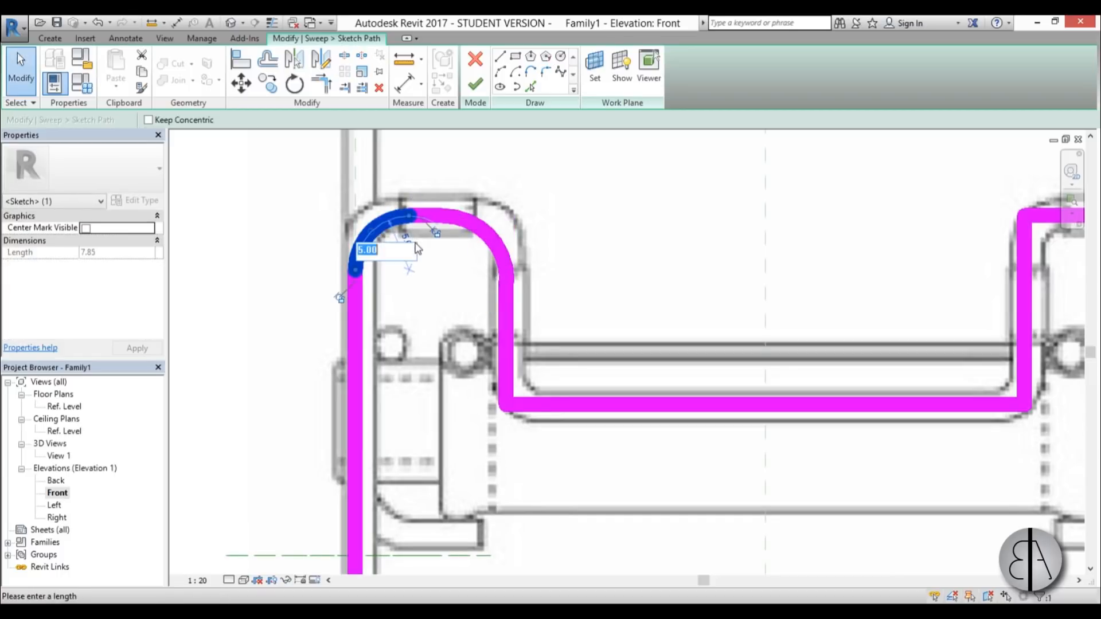
key(Return)
click(481, 246)
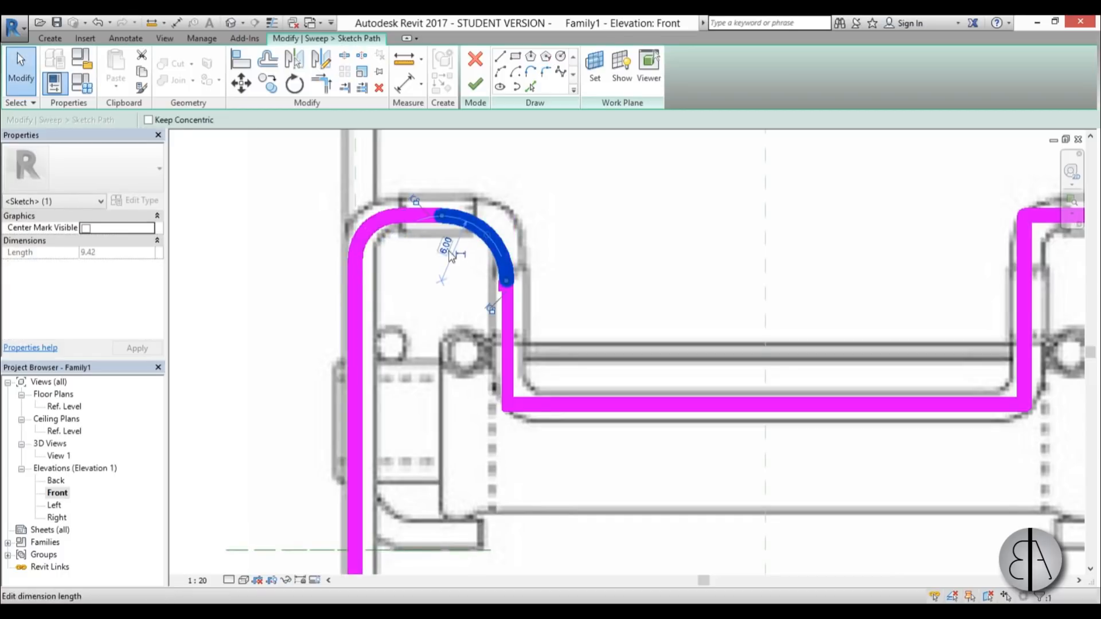
text(4)
key(Return)
Fillet both ends of the path's seat line where it meets the inner verticals, about 4.5 cm radius at left and 6 cm at right.
middle_drag(492, 350, 440, 285)
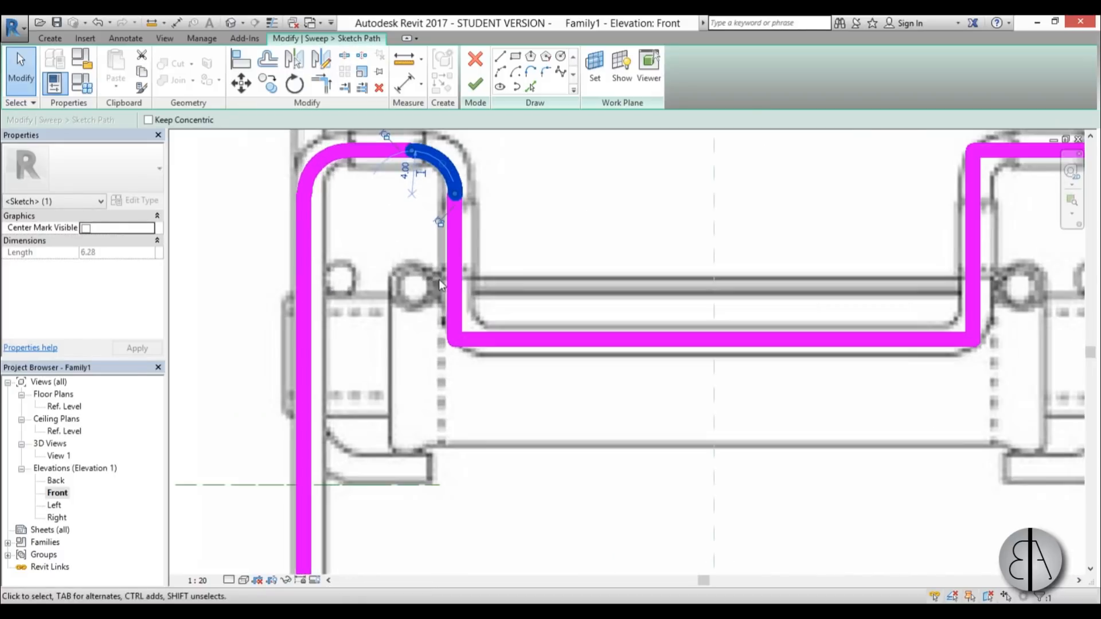
click(545, 72)
click(487, 341)
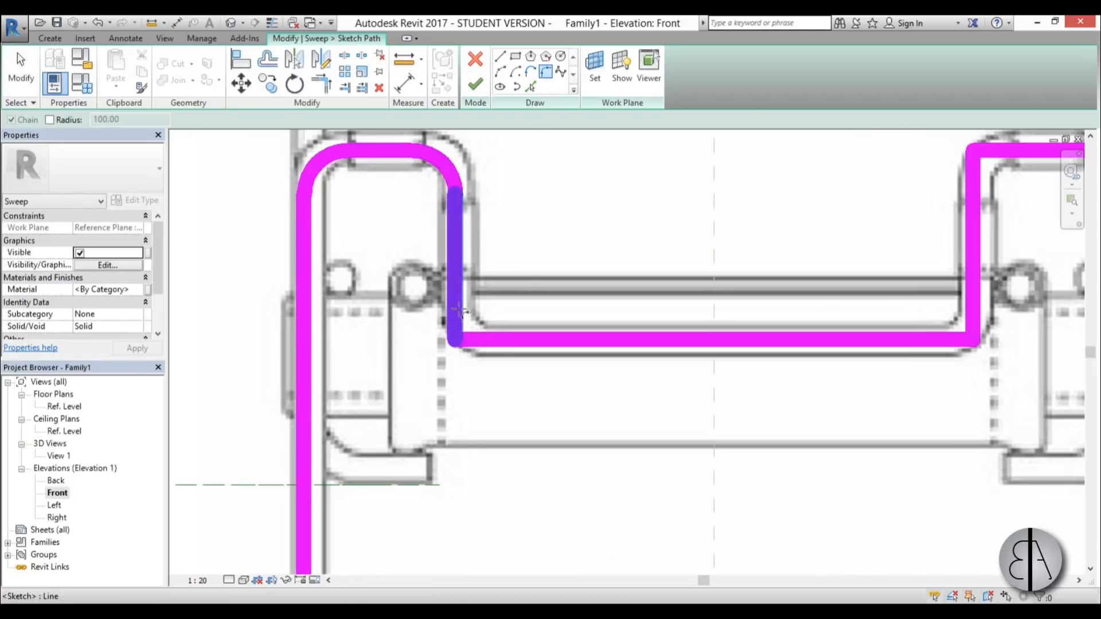
click(456, 286)
click(464, 321)
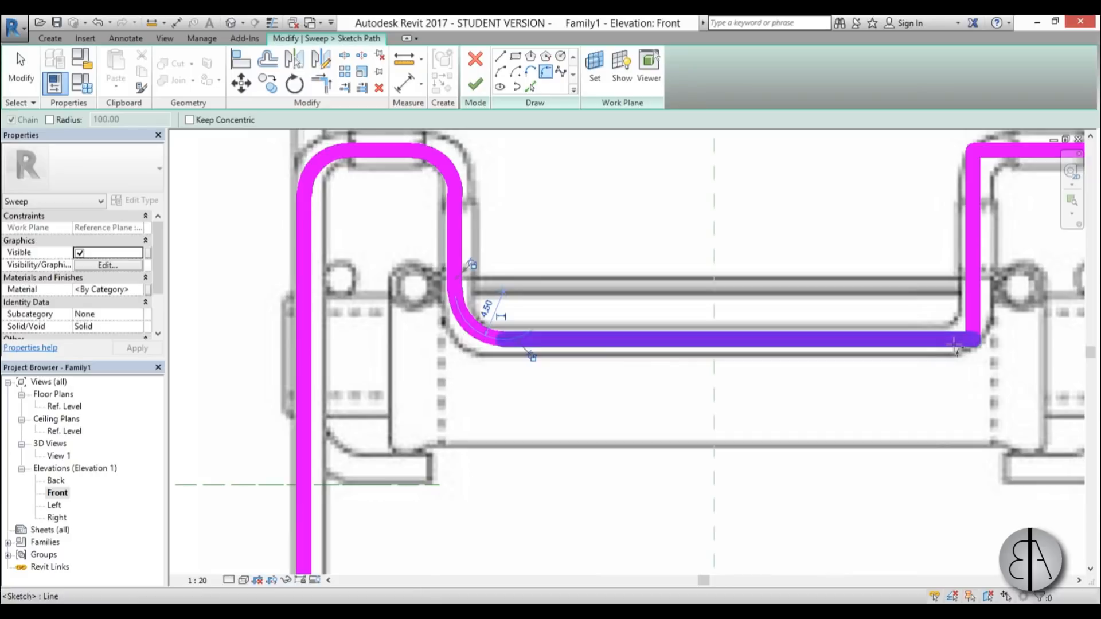
click(746, 341)
click(972, 275)
click(952, 321)
middle_drag(919, 307, 484, 388)
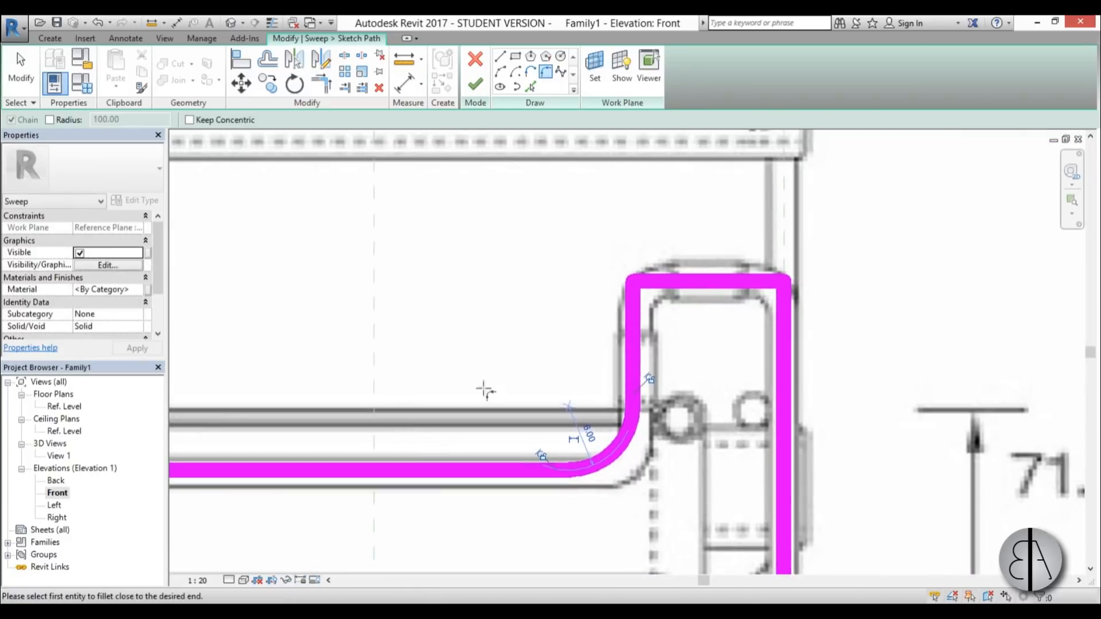
Fillet the right armrest loop's two upper corners, about 6 cm radius at the inner corner and 4.5 cm at the outer.
click(654, 284)
click(633, 338)
click(676, 338)
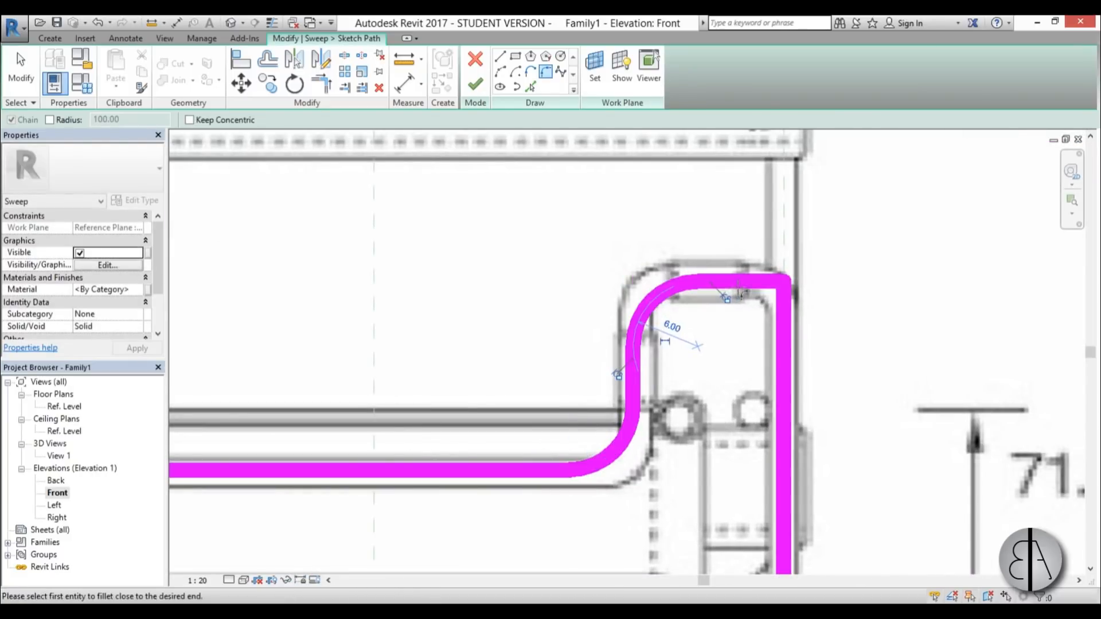
click(745, 281)
click(781, 312)
click(781, 309)
key(Escape)
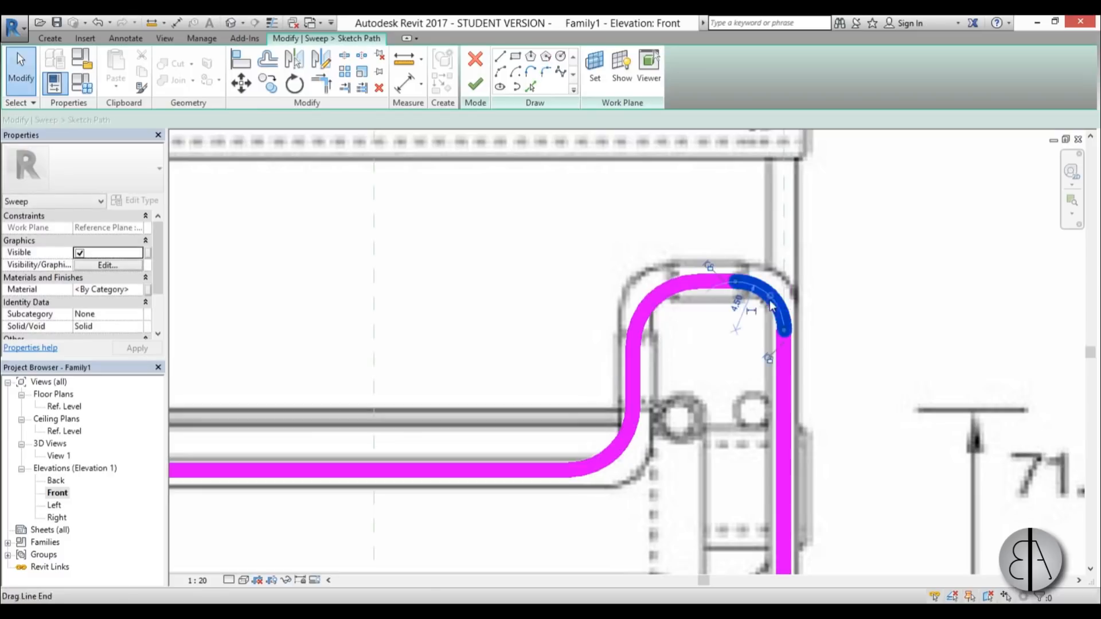
Set both upper corner fillets of the right armrest loop to a 4 cm radius.
click(728, 302)
key(Escape)
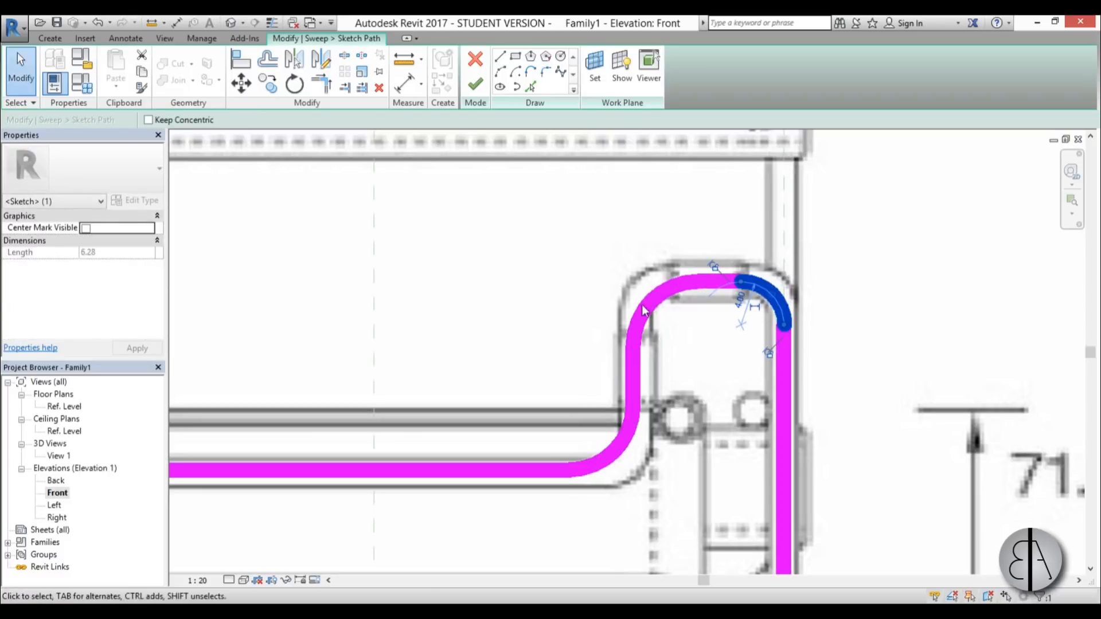
click(642, 313)
click(672, 325)
text(4)
key(Return)
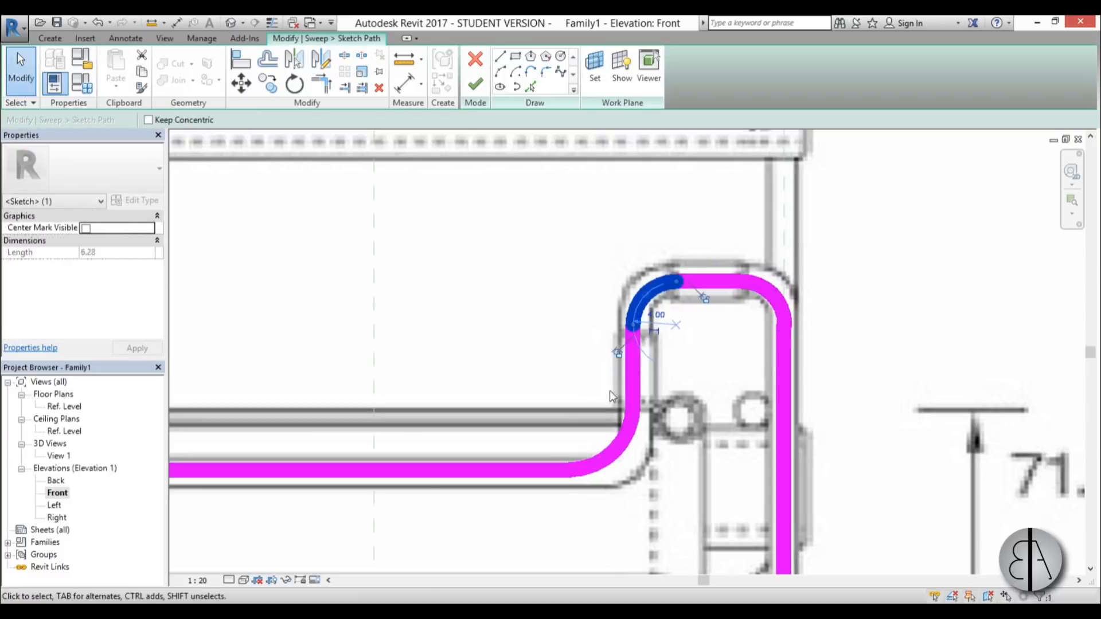
Set the fillets at both ends of the path's seat line to a 4 cm radius.
click(604, 446)
text(4)
key(Return)
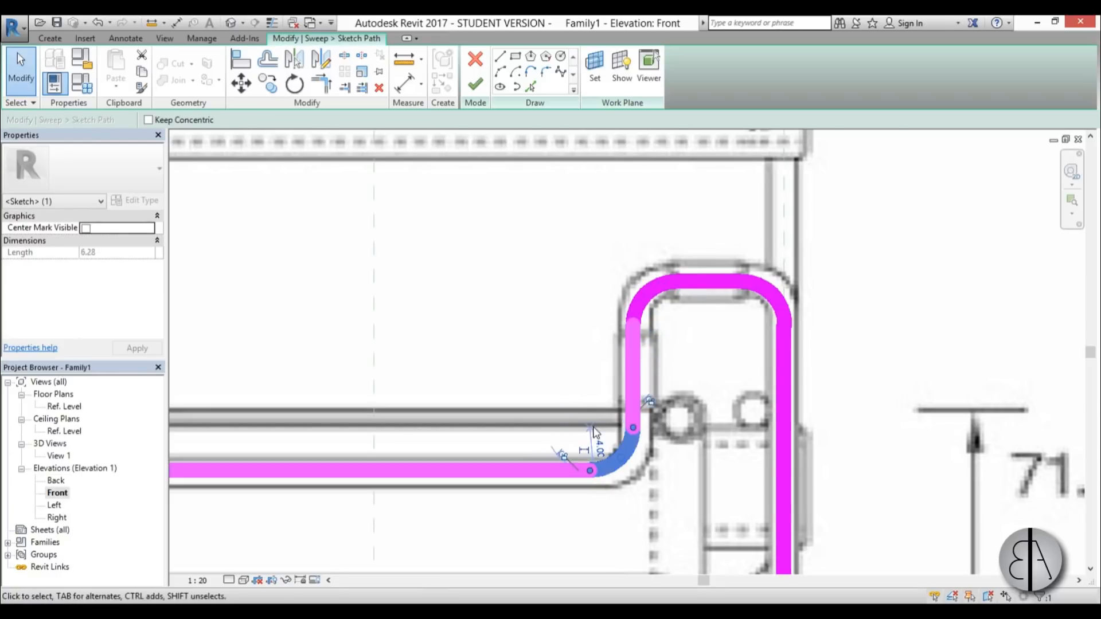
middle_drag(589, 454, 310, 454)
click(356, 442)
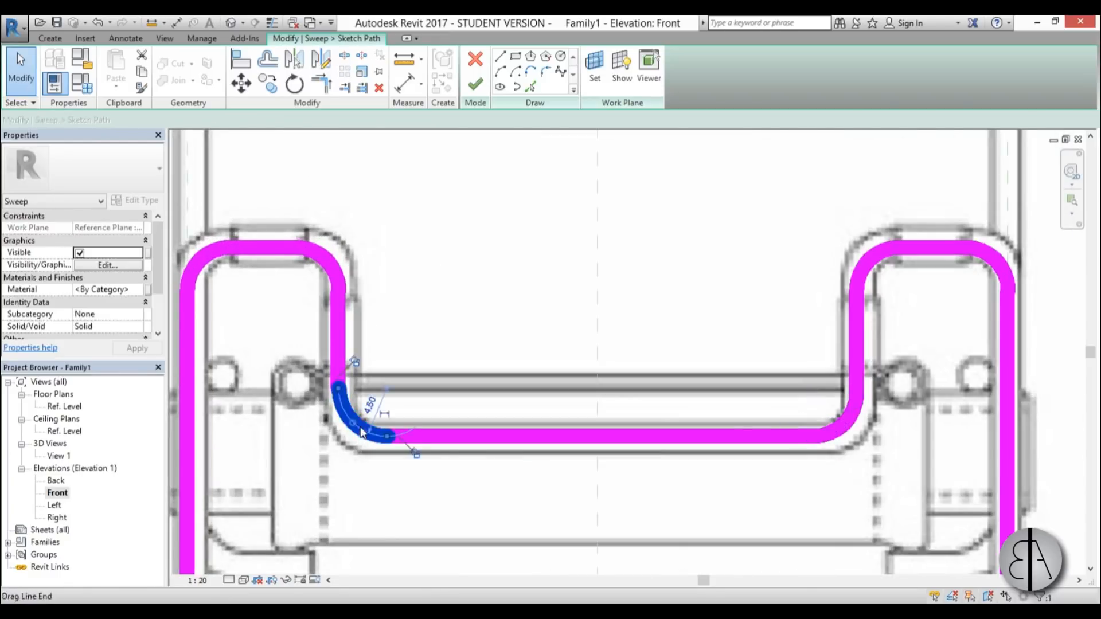
key(Escape)
scroll(652, 307, down, 4)
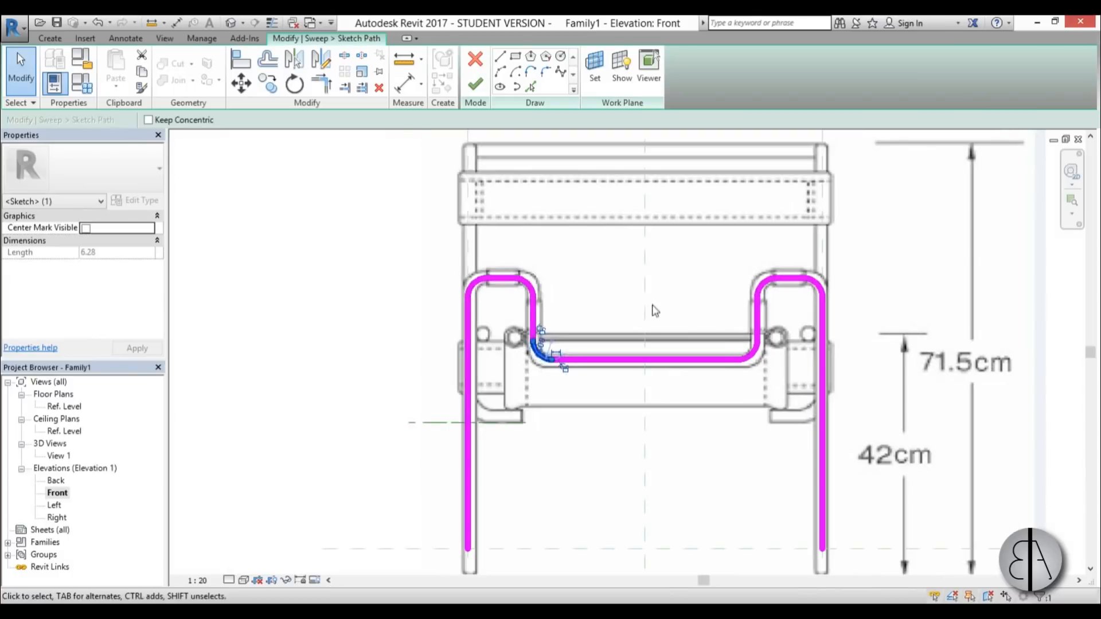
key(Escape)
middle_drag(558, 360, 565, 392)
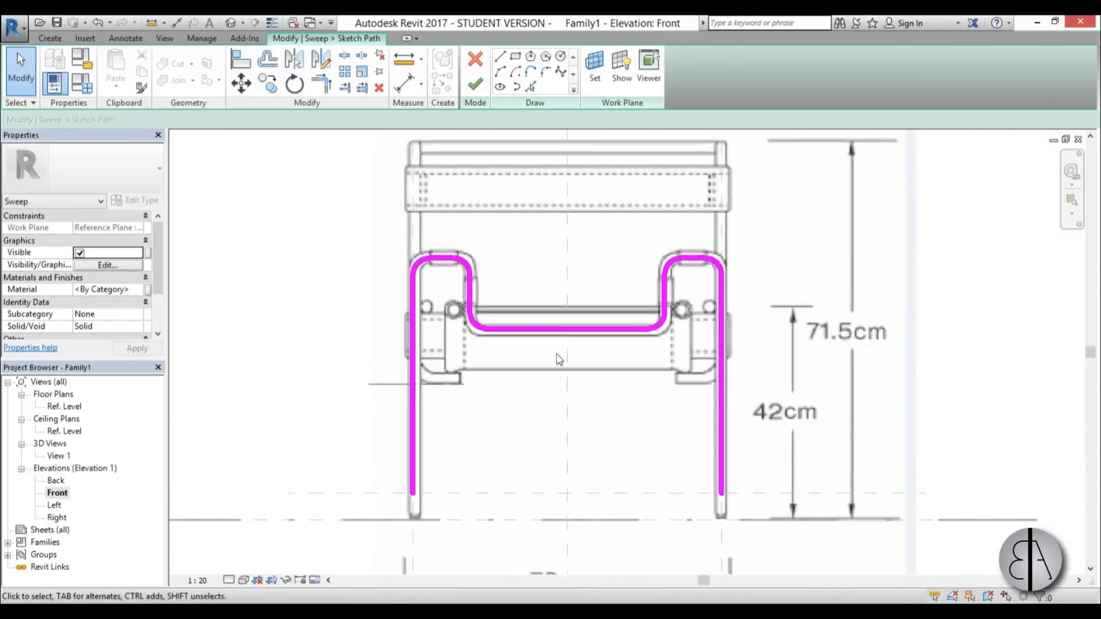
Finish the front frame's sweep path and open its profile sketch for editing in the default 3D view.
click(475, 85)
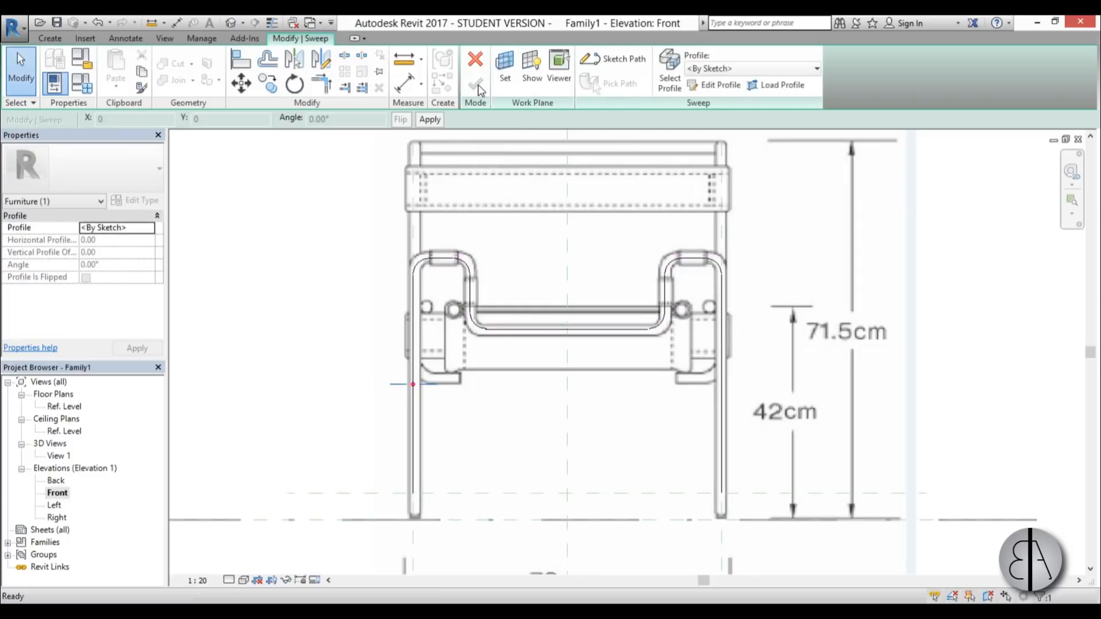
click(709, 90)
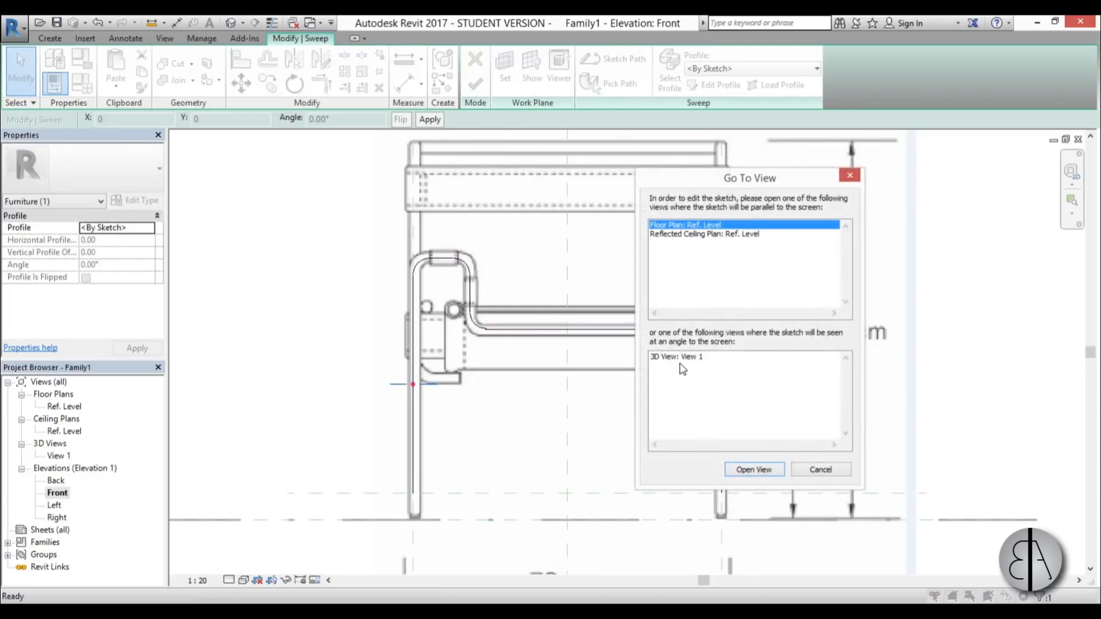
key(Return)
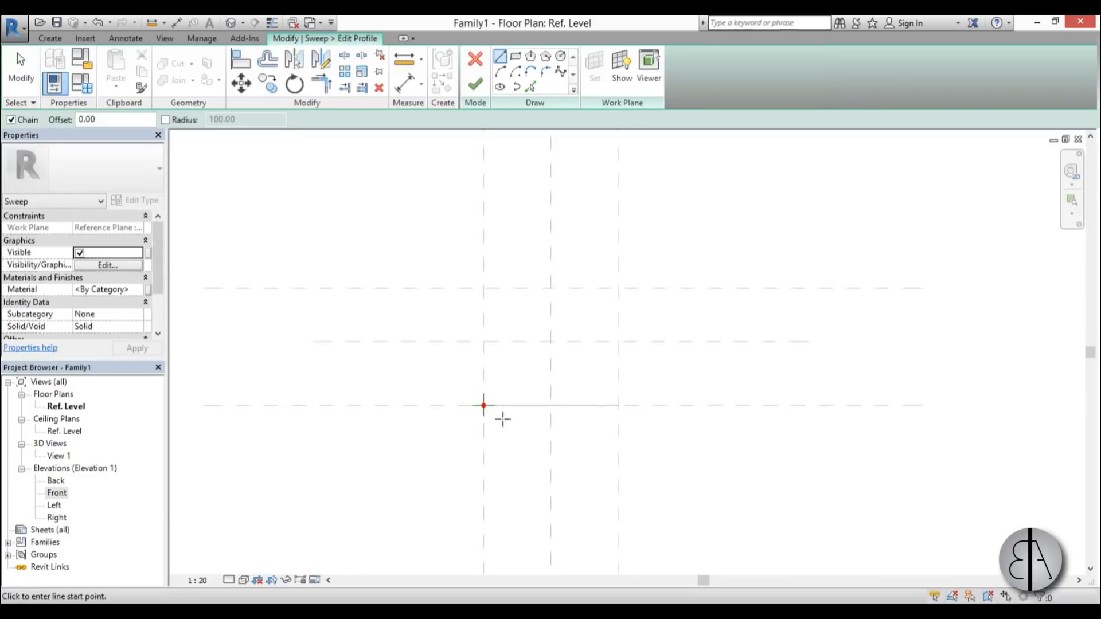
scroll(539, 427, down, 3)
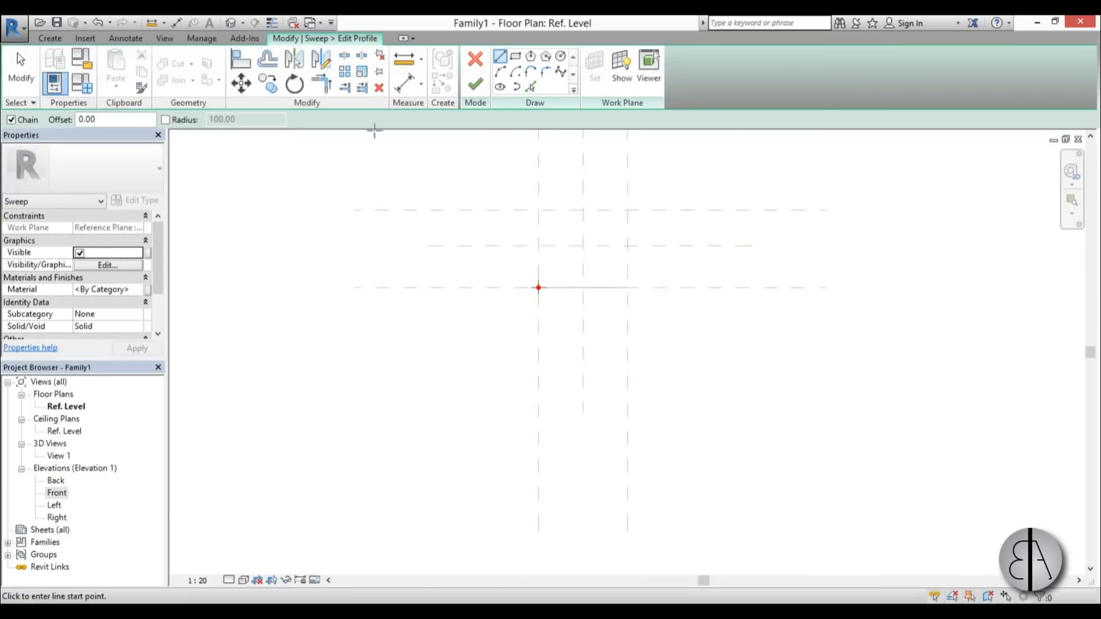
click(230, 22)
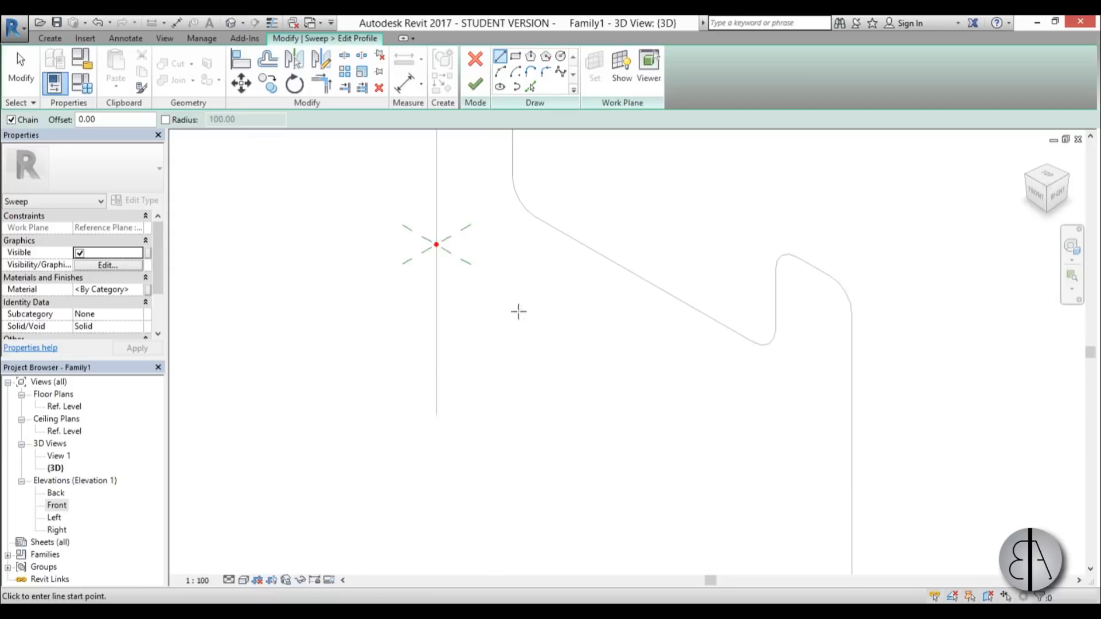
shift+middle_drag(519, 313, 441, 268)
scroll(440, 268, up, 3)
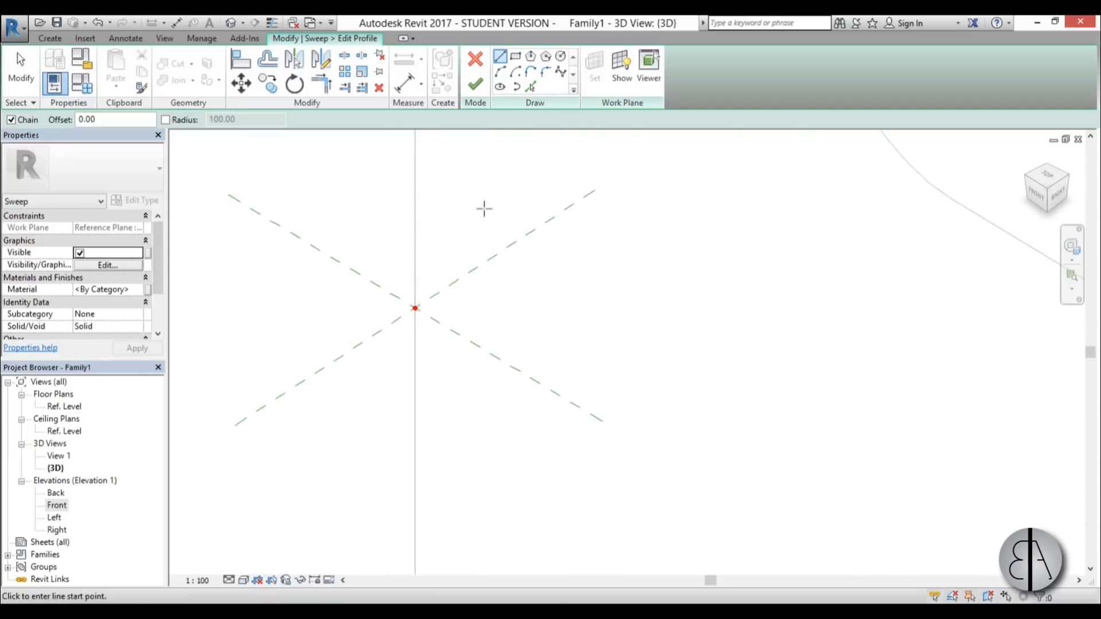
Sketch a circular profile of about 1.3 cm radius centred on the path's profile point, and turn on thin line display.
click(560, 59)
click(415, 308)
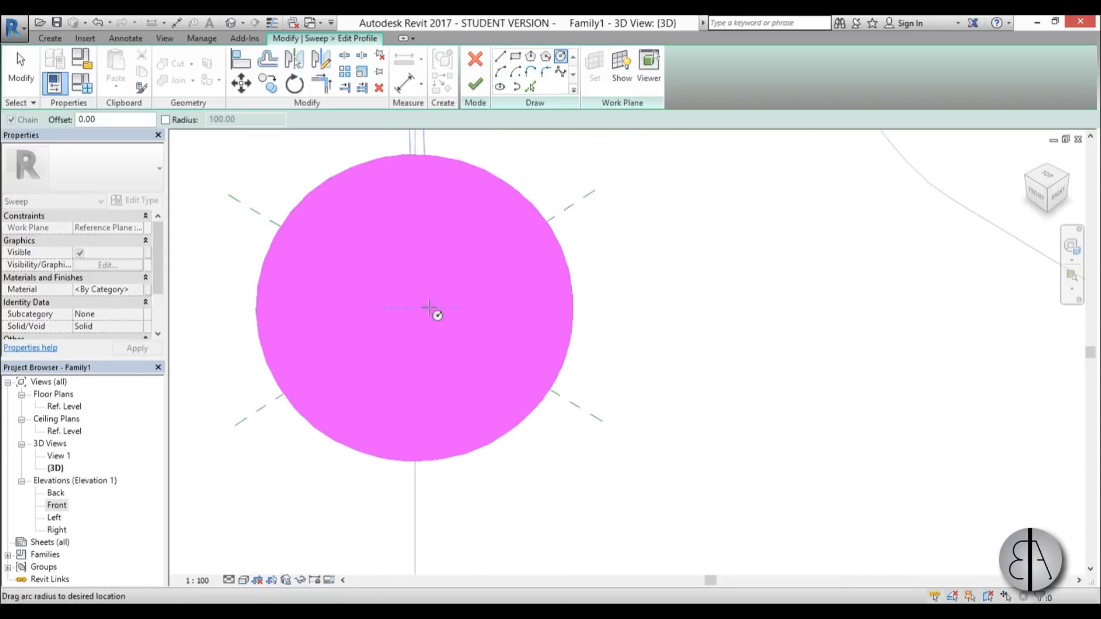
click(464, 314)
scroll(516, 304, down, 3)
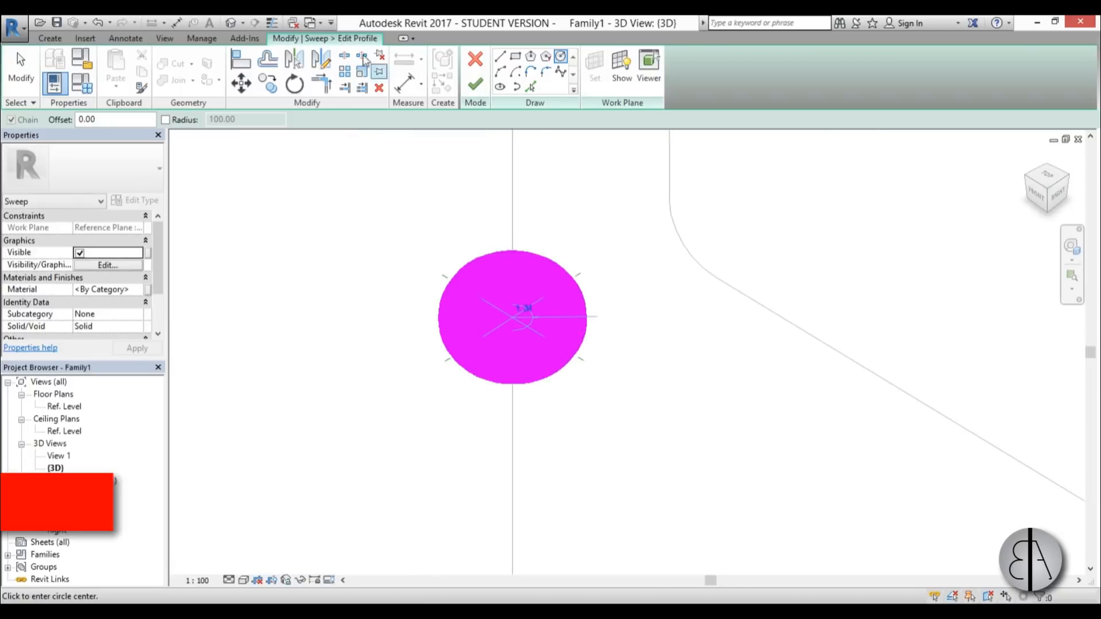
click(273, 26)
scroll(503, 318, up, 4)
key(Escape)
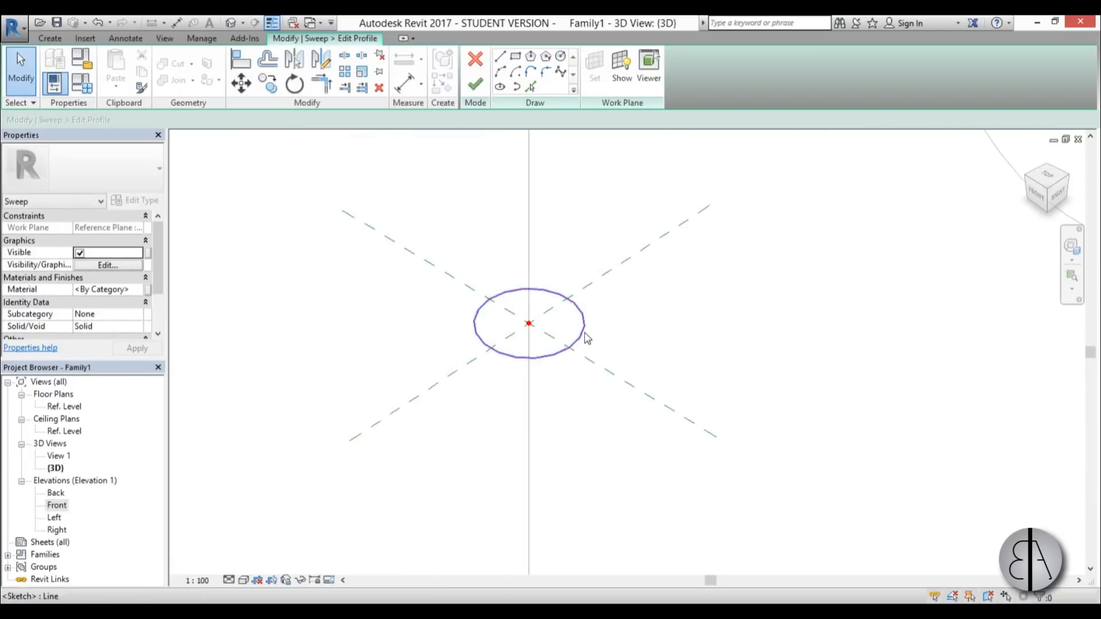
Set the profile circle's radius to 1 cm, then finish the profile and the front frame sweep.
click(585, 336)
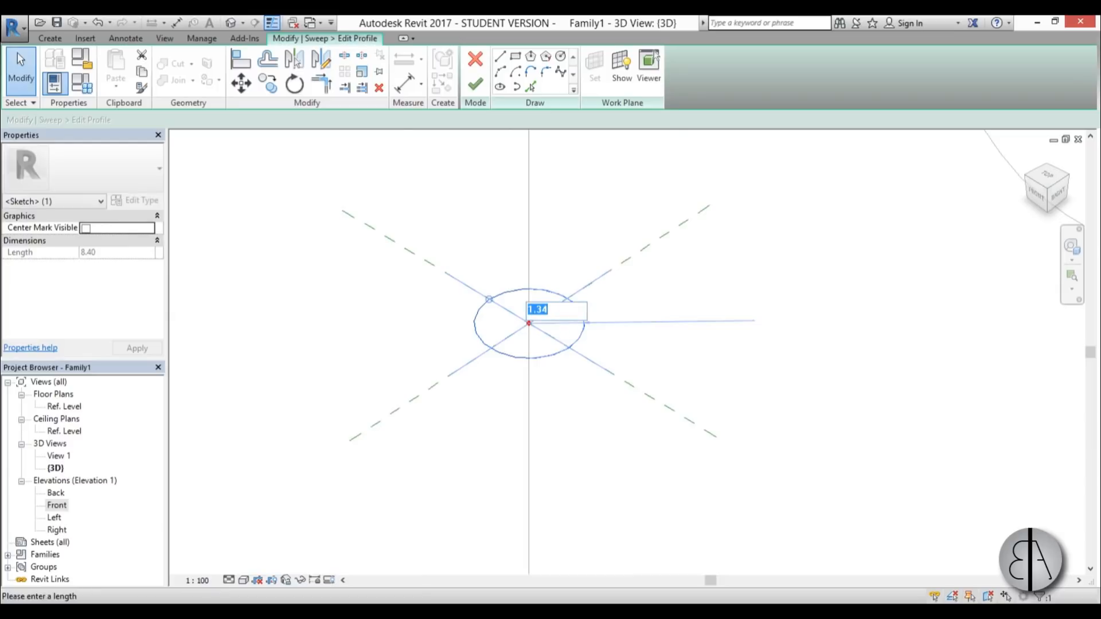
text(1)
key(Return)
scroll(646, 312, down, 3)
scroll(482, 315, up, 3)
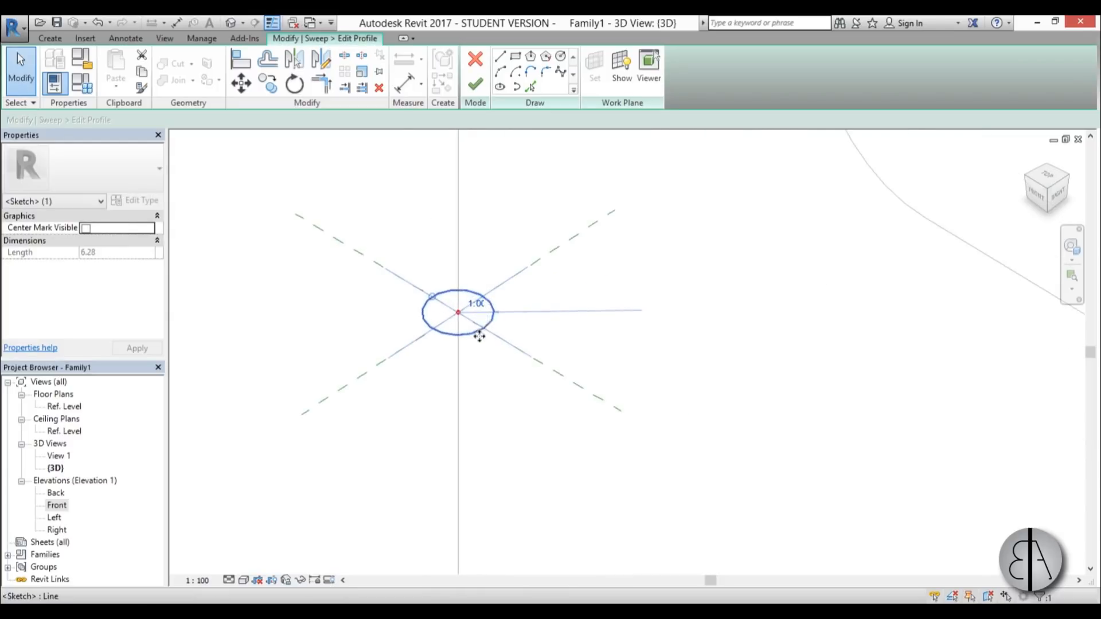
scroll(477, 336, up, 2)
scroll(466, 326, down, 3)
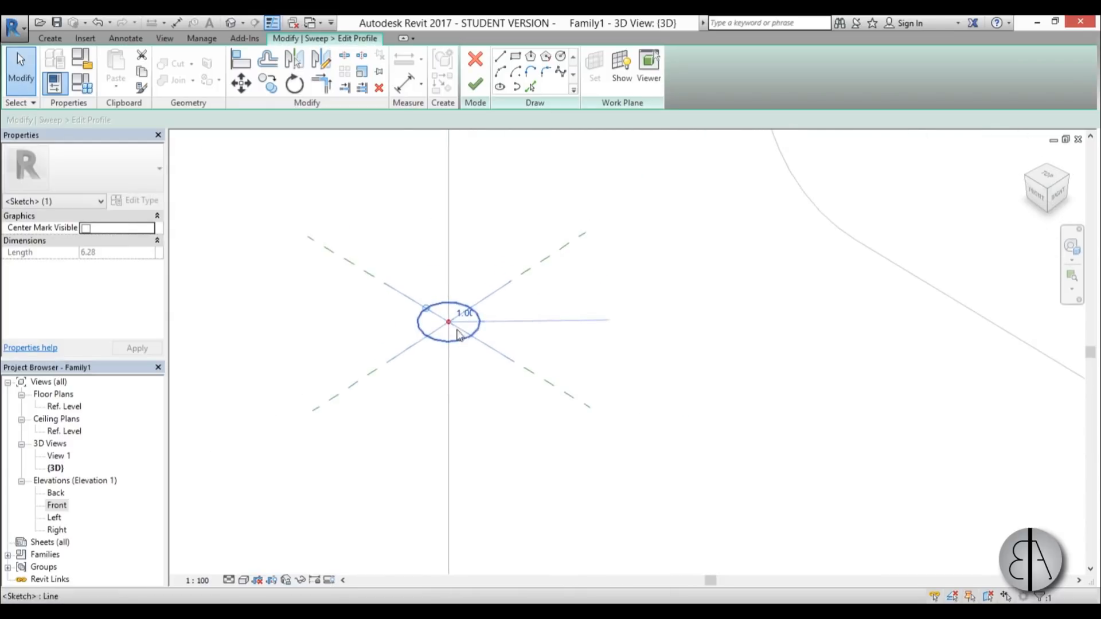
click(479, 92)
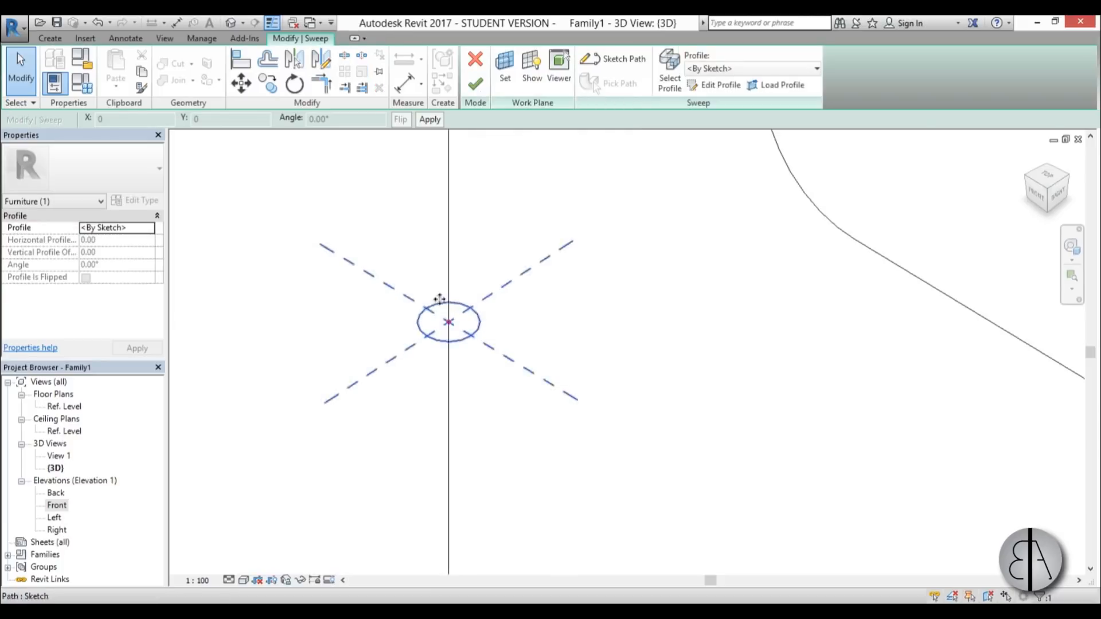
click(479, 87)
shift+middle_drag(492, 332, 543, 276)
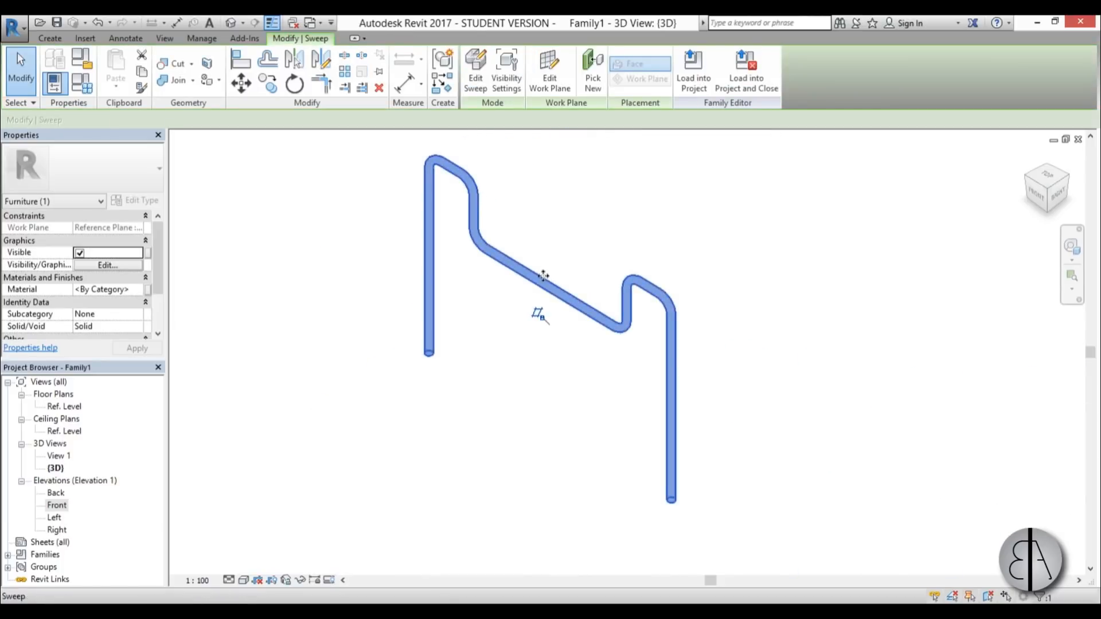
Copy the front frame sweep from the front reference plane to the back reference plane in the Ref. Level floor plan.
double_click(63, 407)
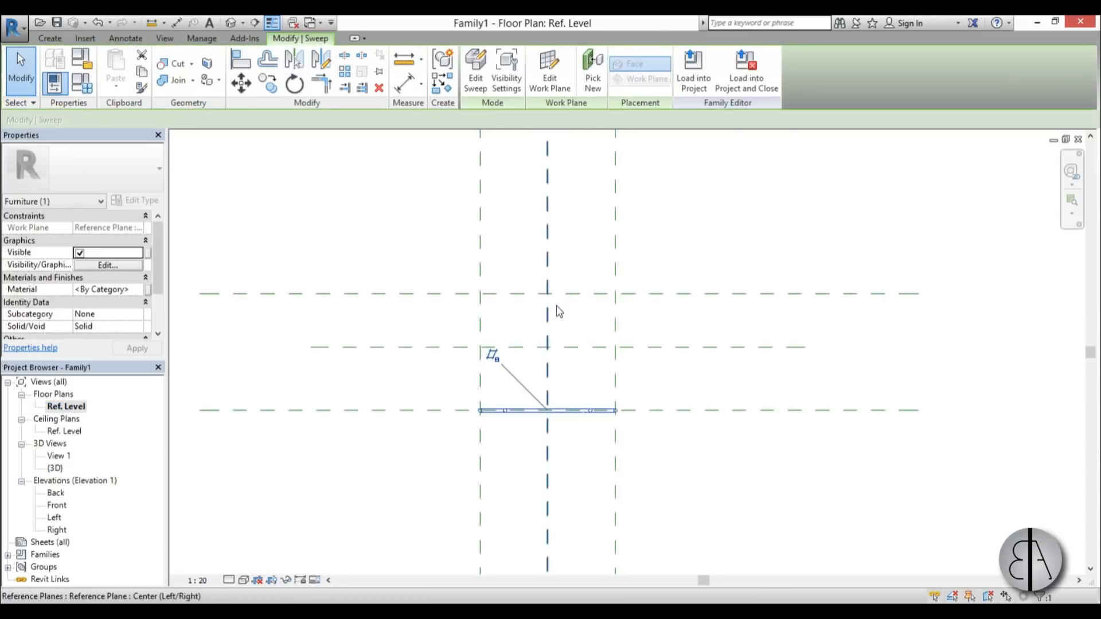
scroll(558, 311, up, 2)
key(c)
key(o)
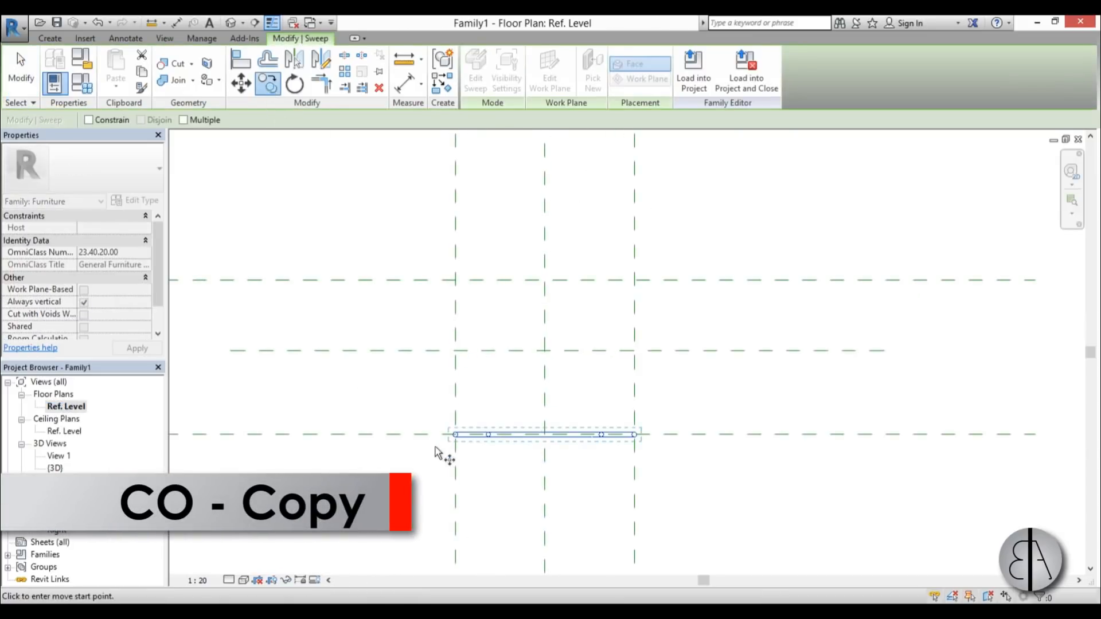
click(422, 434)
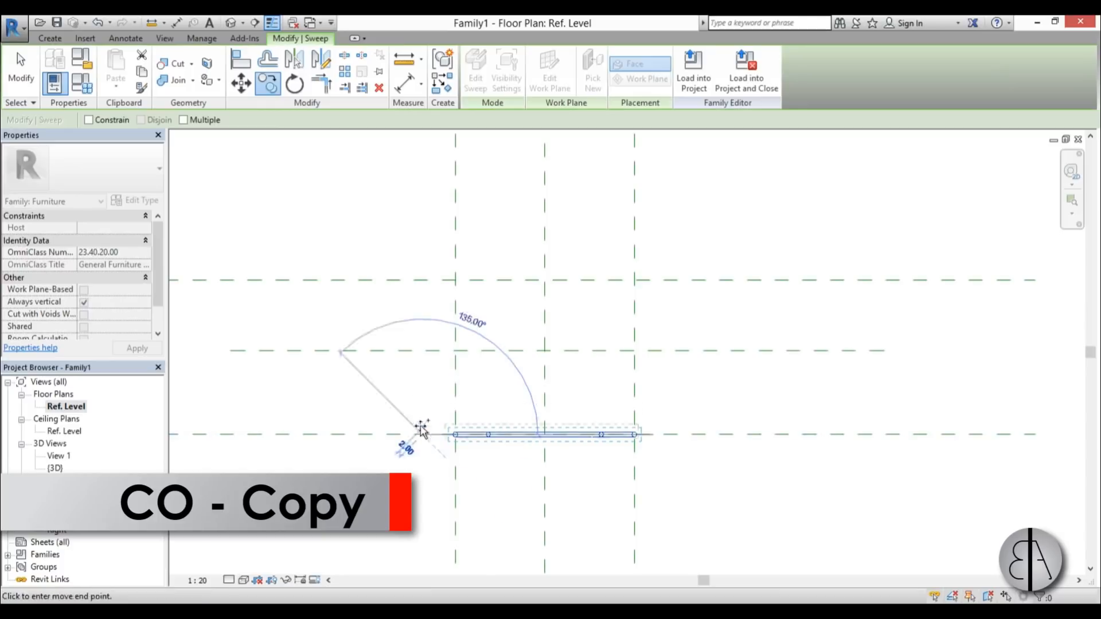
click(424, 280)
key(Escape)
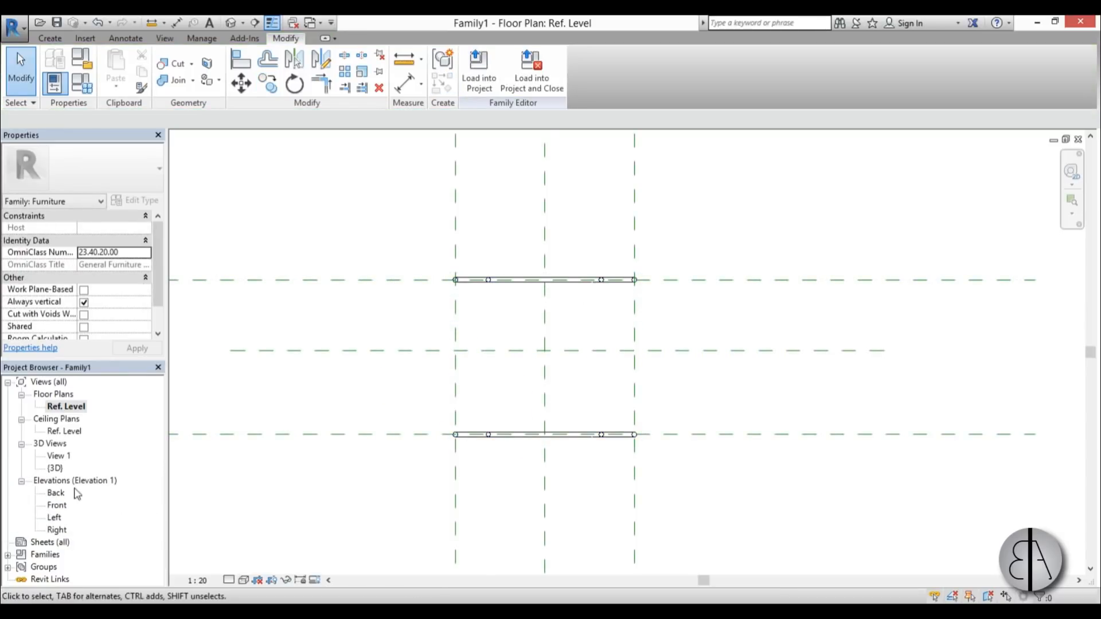
Start a new sweep path sketch in the Right elevation, using the reference plane "reight" as its work plane.
double_click(55, 529)
scroll(484, 400, down, 3)
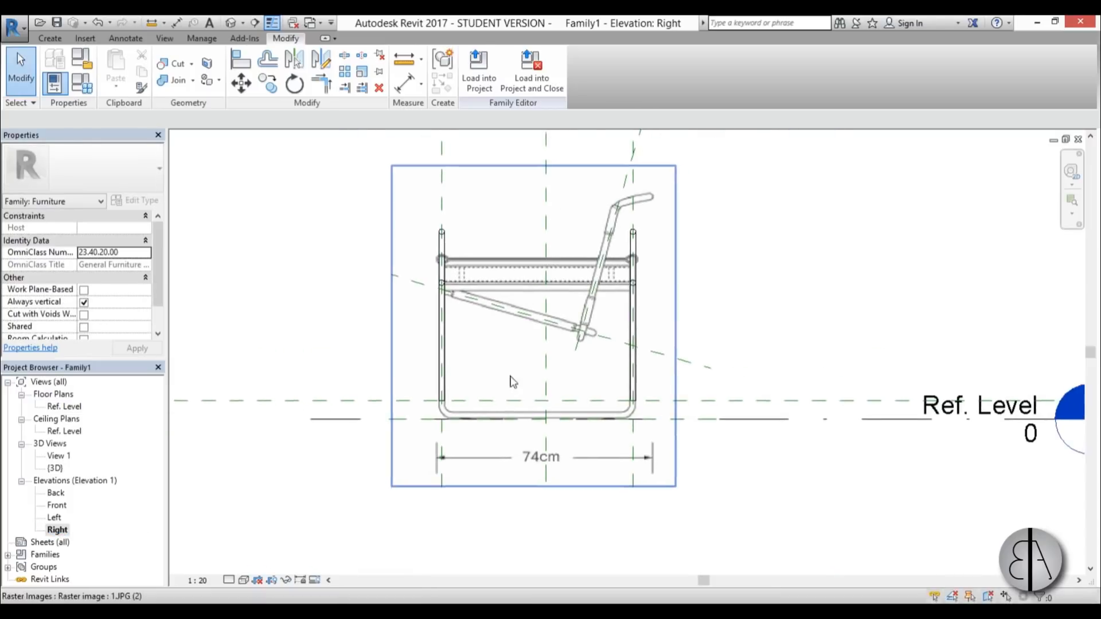
scroll(498, 395, up, 3)
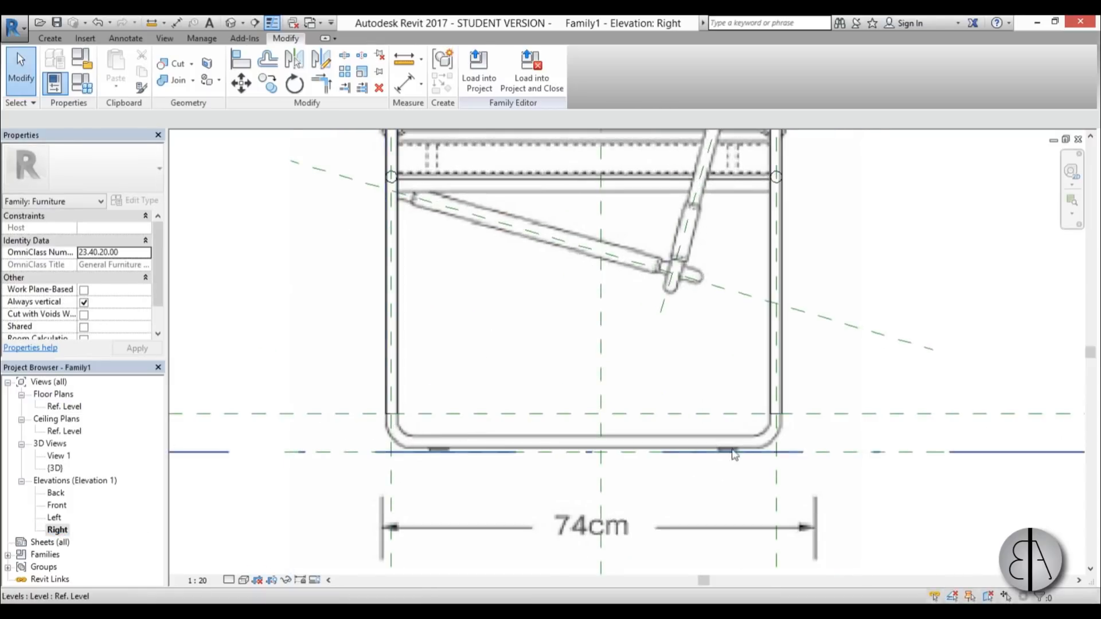
click(50, 39)
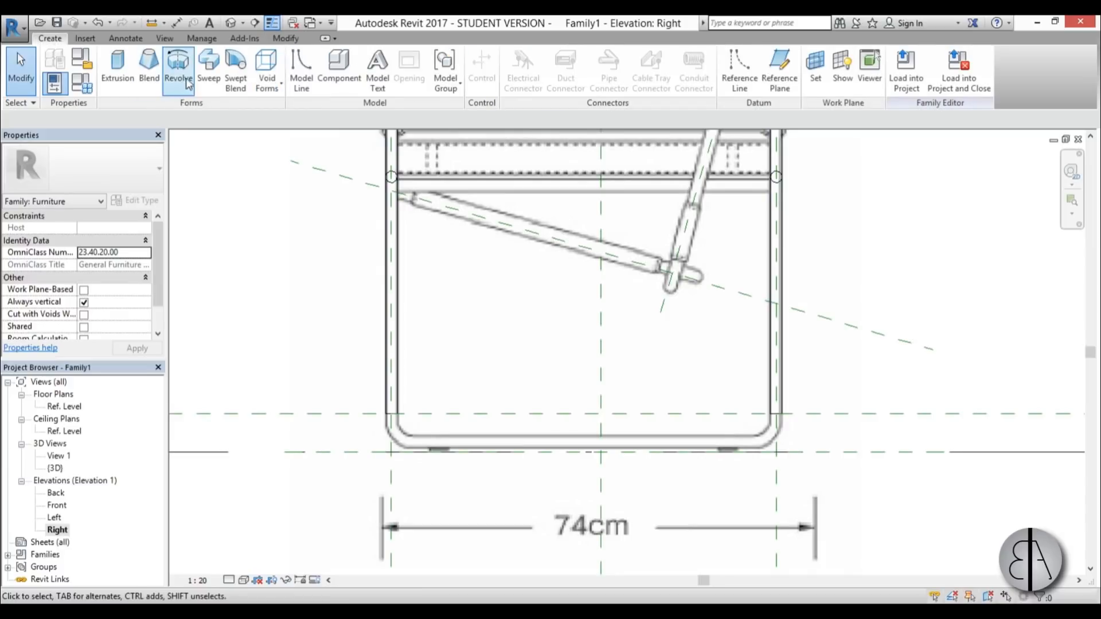
click(209, 71)
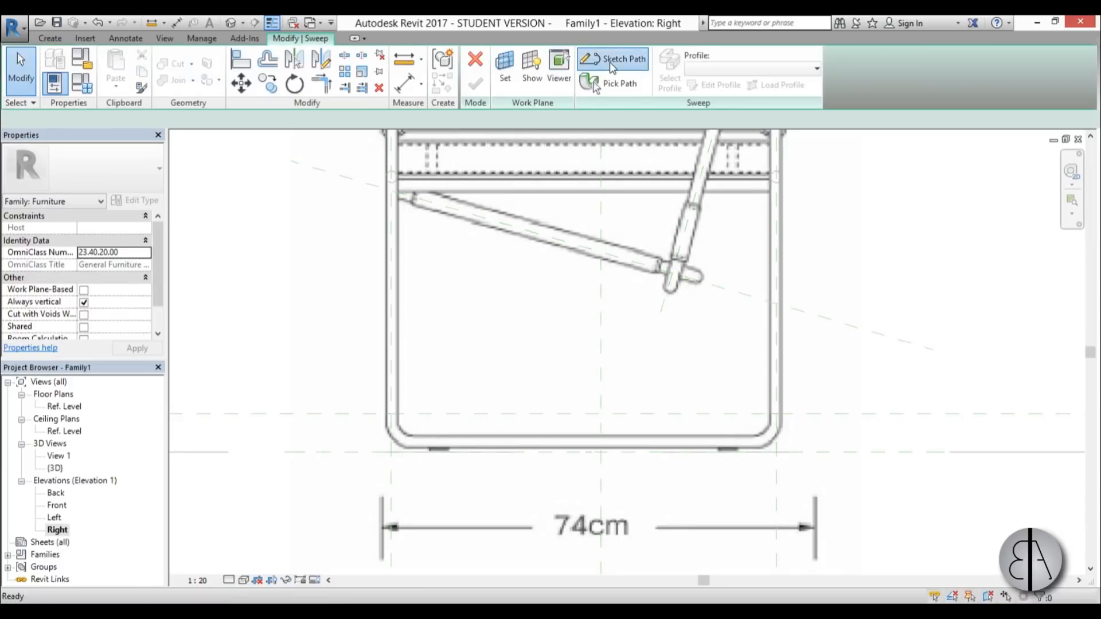
click(610, 60)
click(599, 78)
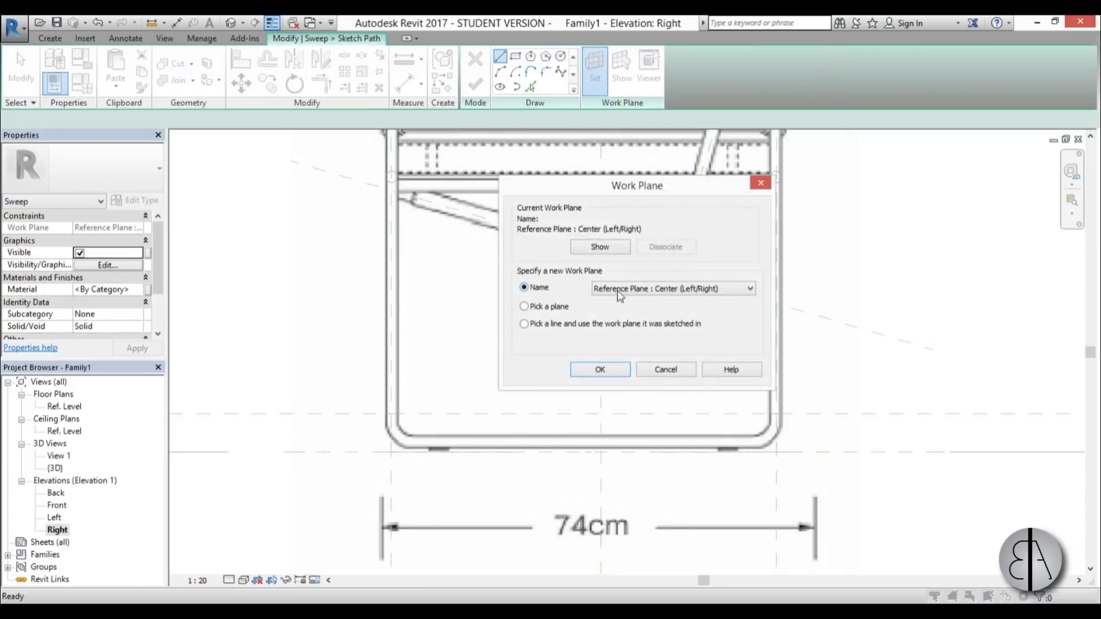
click(659, 289)
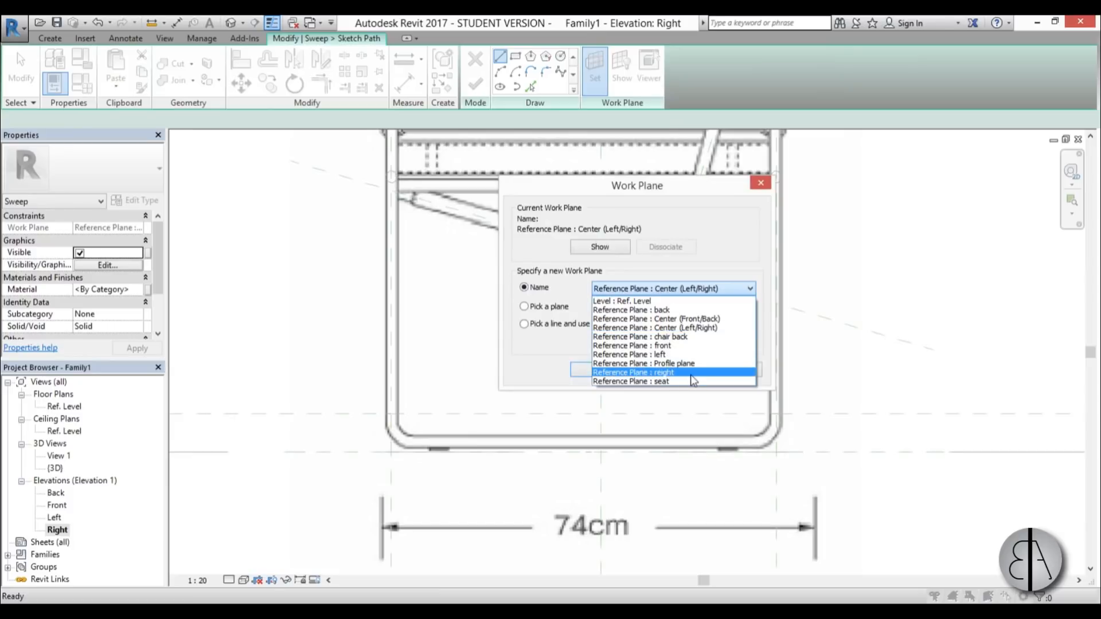
click(659, 373)
click(599, 369)
Sketch the U-shaped side base path between the two leg ends, with 5 cm verticals joined by a horizontal line.
scroll(439, 343, up, 2)
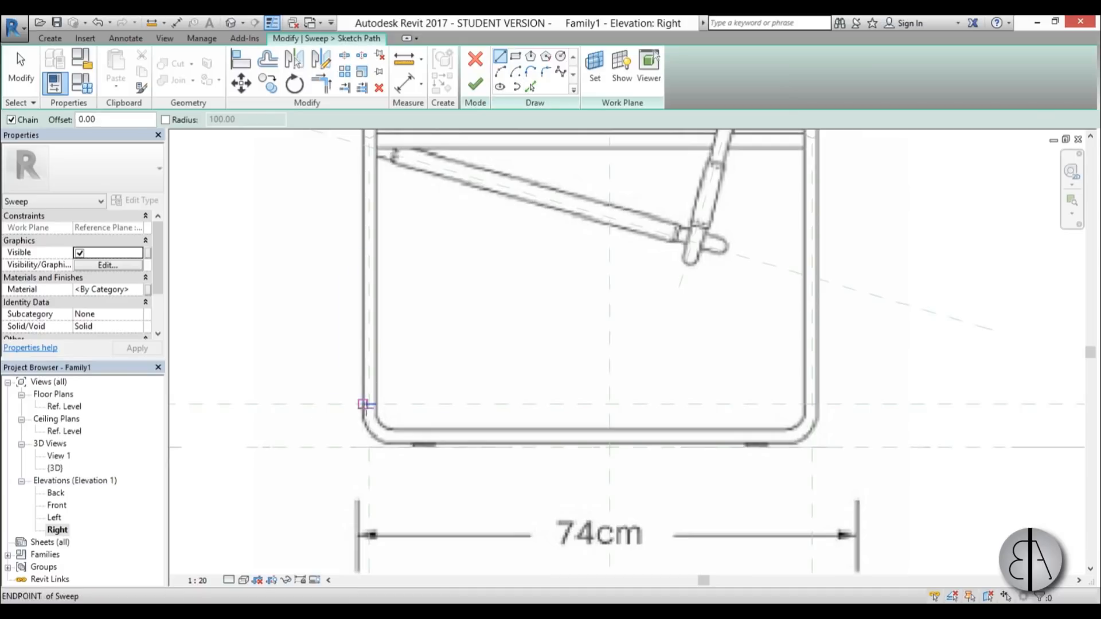
scroll(369, 405, up, 3)
click(373, 384)
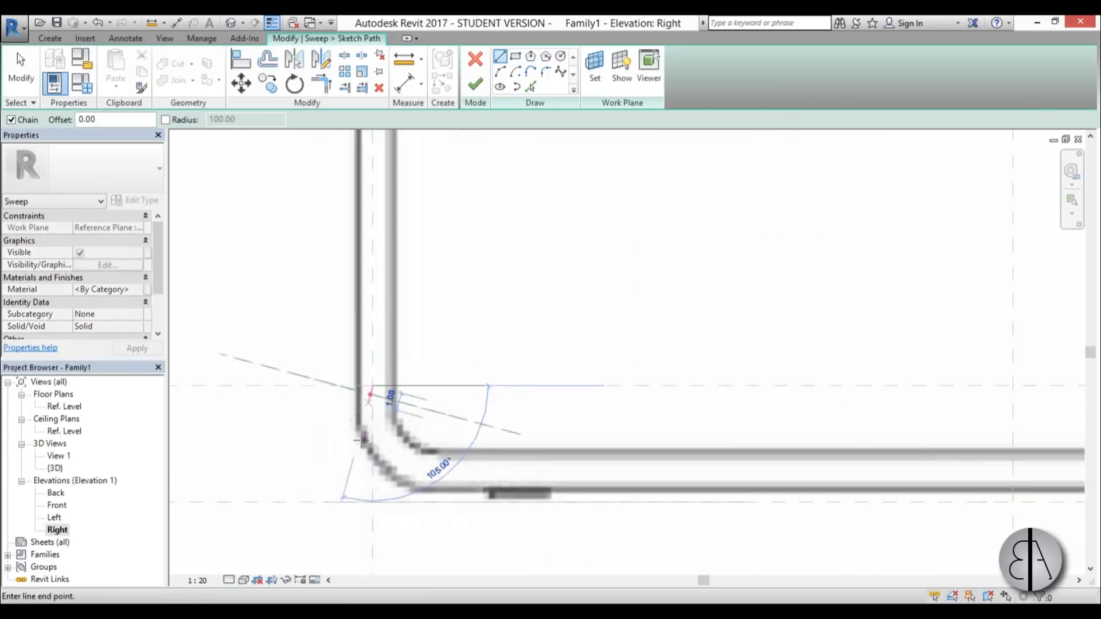
click(372, 479)
scroll(373, 479, down, 3)
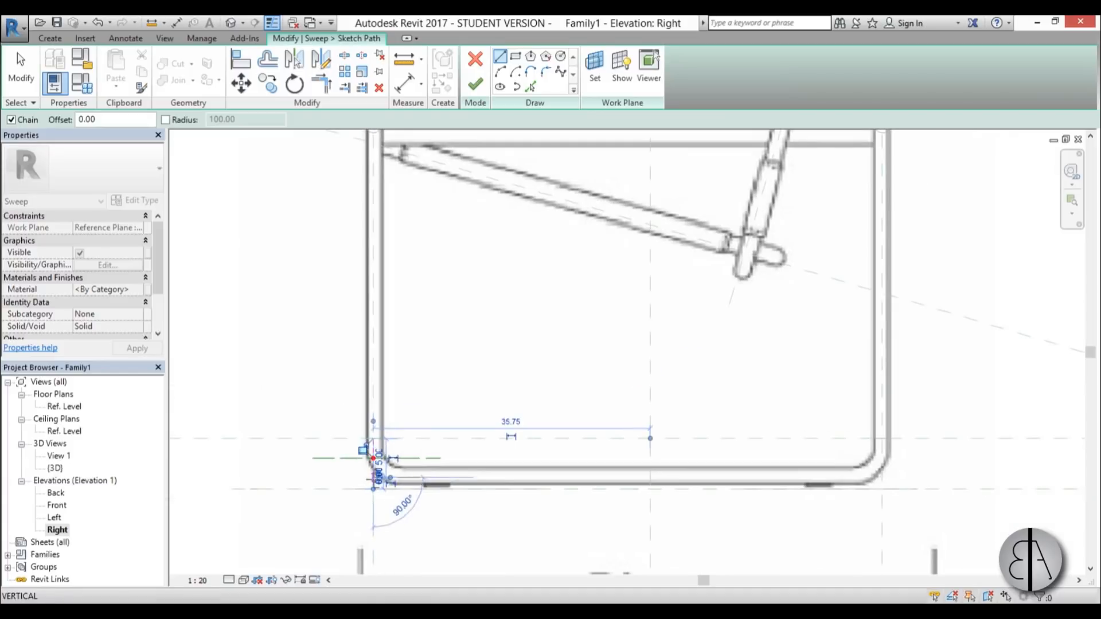
middle_drag(516, 470, 386, 479)
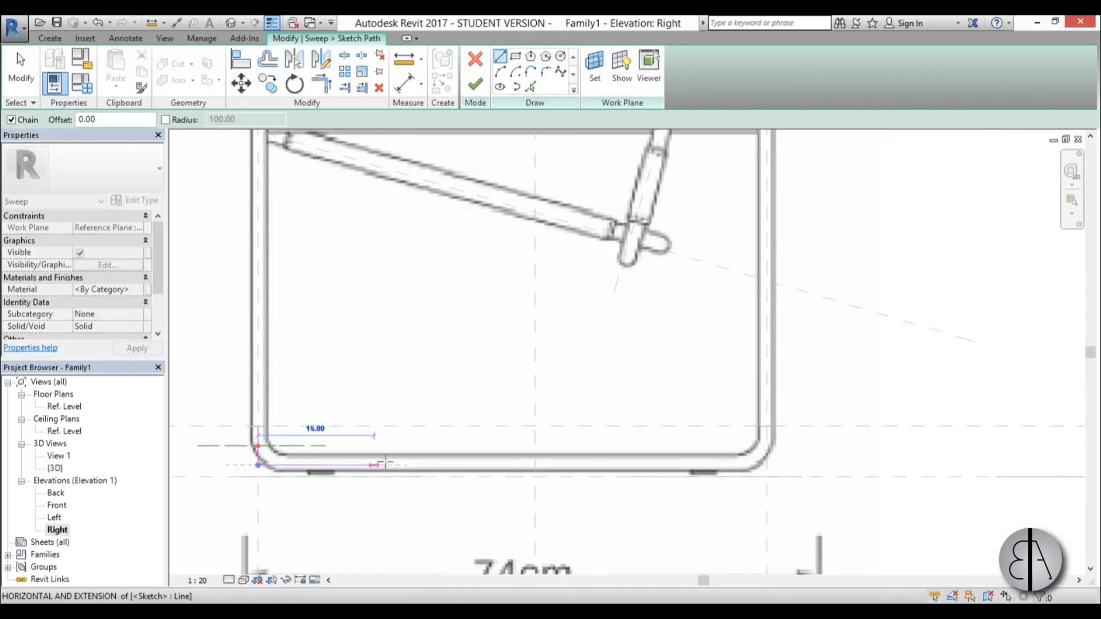
scroll(766, 462, up, 2)
click(766, 464)
click(765, 411)
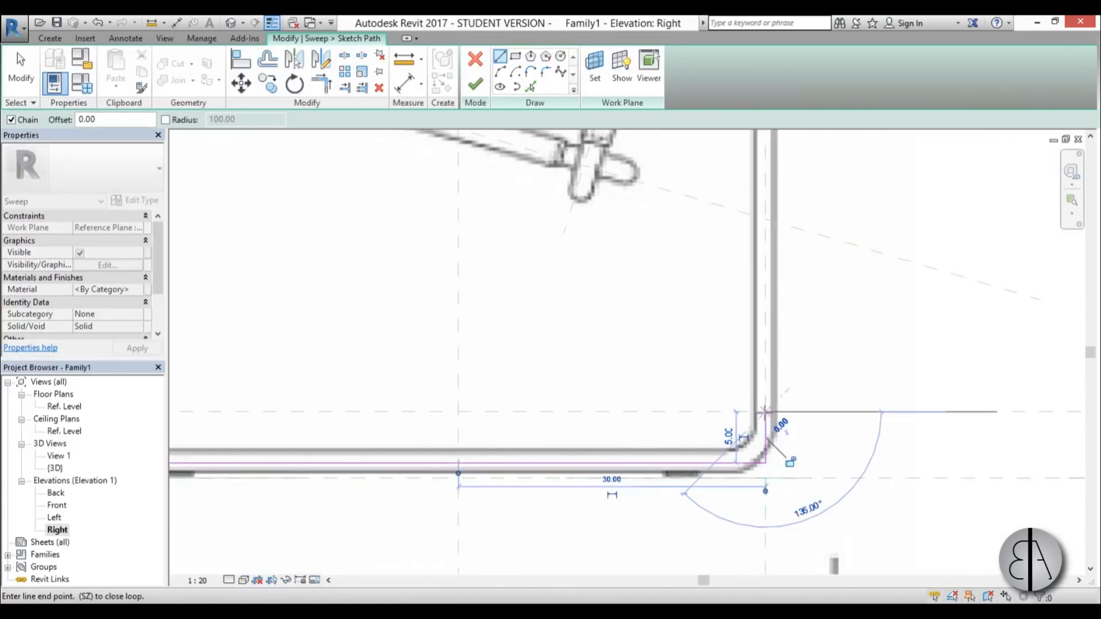
scroll(765, 411, down, 3)
scroll(419, 447, up, 3)
key(Escape)
key(Escape)
Set the path's horizontal line to 1 cm above the reference level.
click(463, 452)
scroll(384, 462, up, 2)
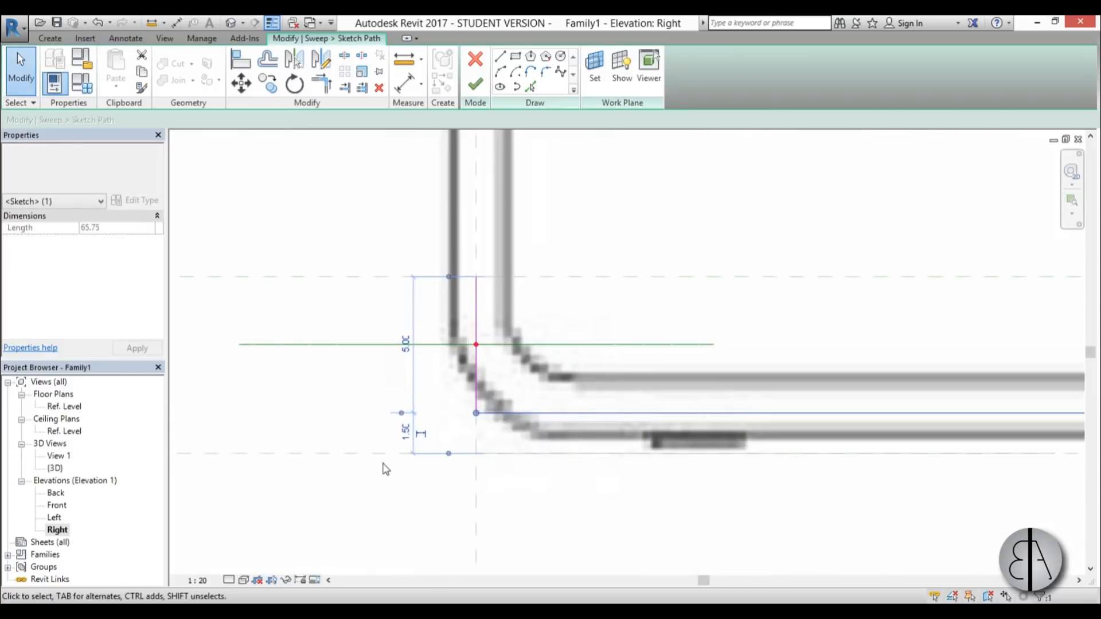
click(389, 455)
key(Return)
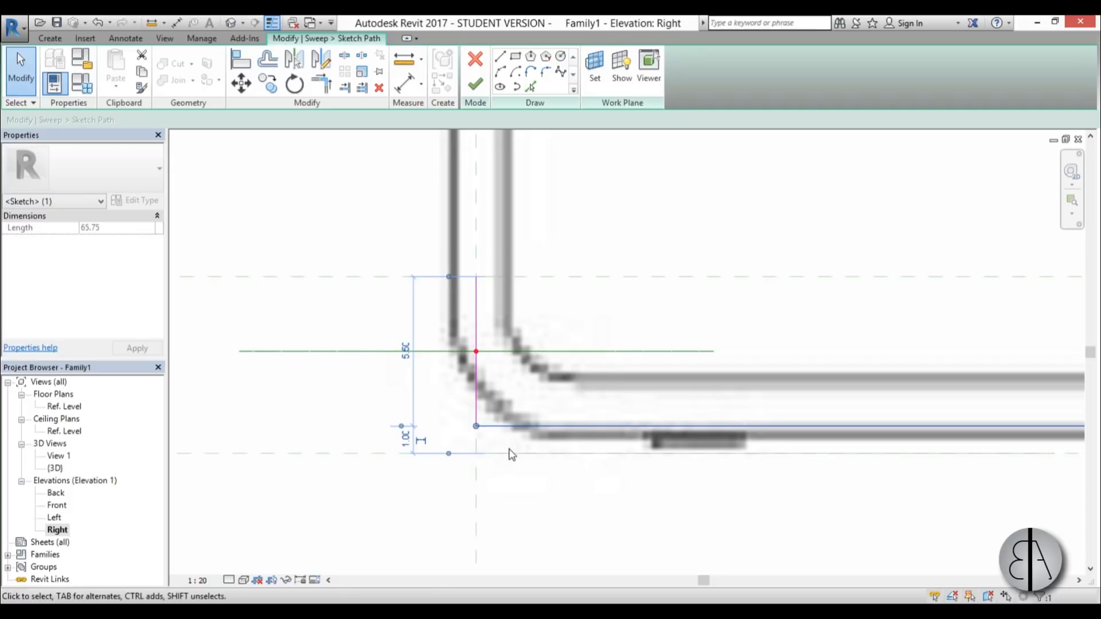
scroll(512, 455, down, 2)
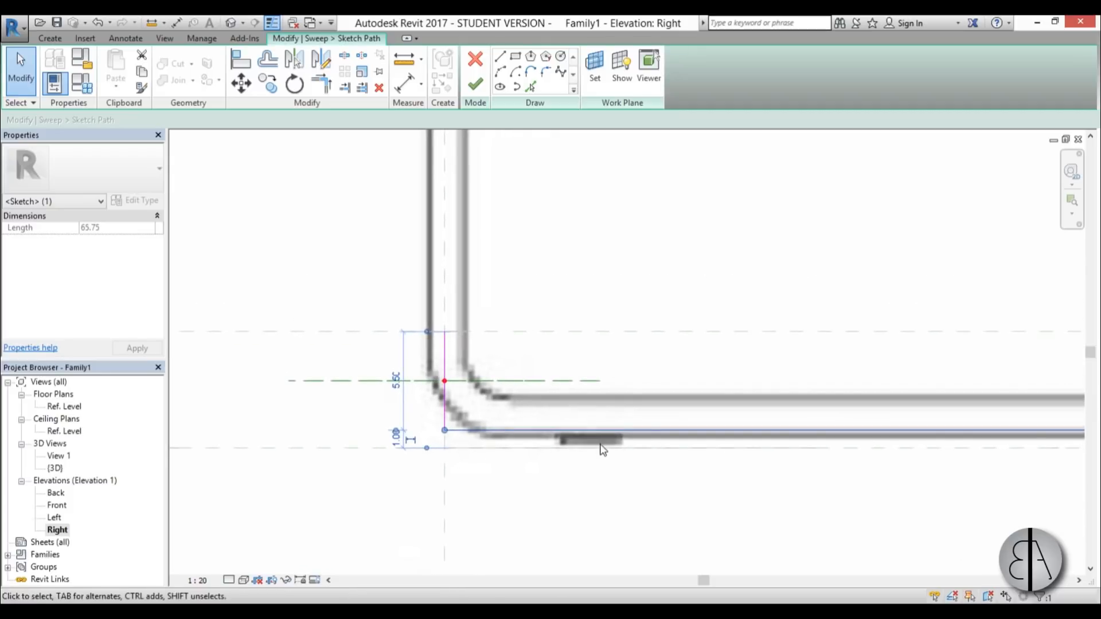
scroll(479, 453, down, 2)
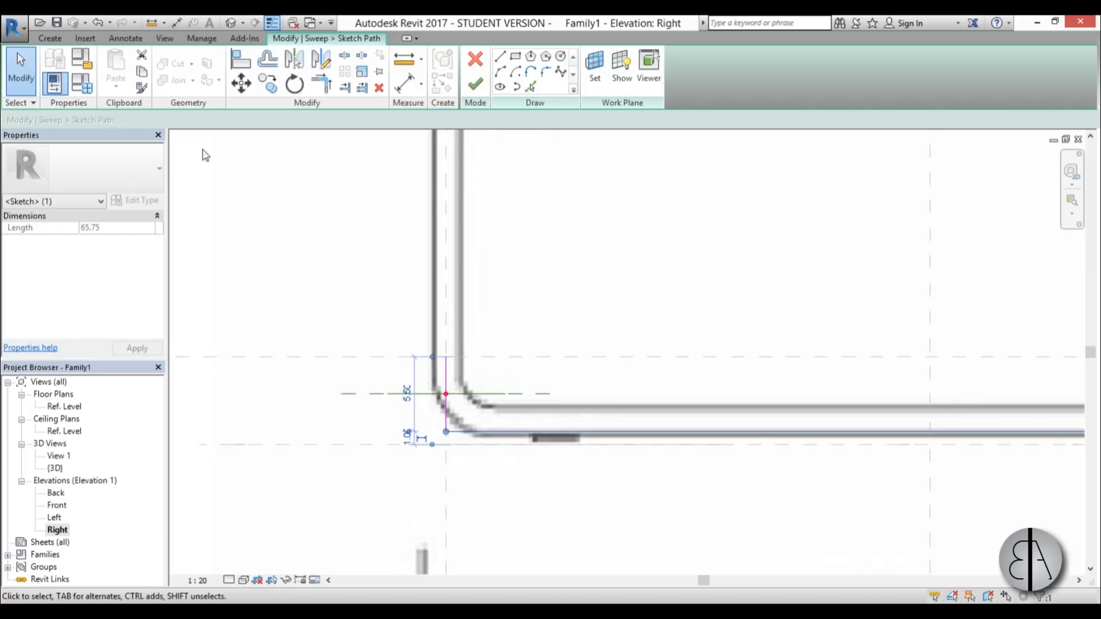
In the 3D view, add fillet arcs of about 1.5 cm at the path's back corner and 2.5 cm at its front corner.
click(229, 24)
scroll(613, 455, up, 5)
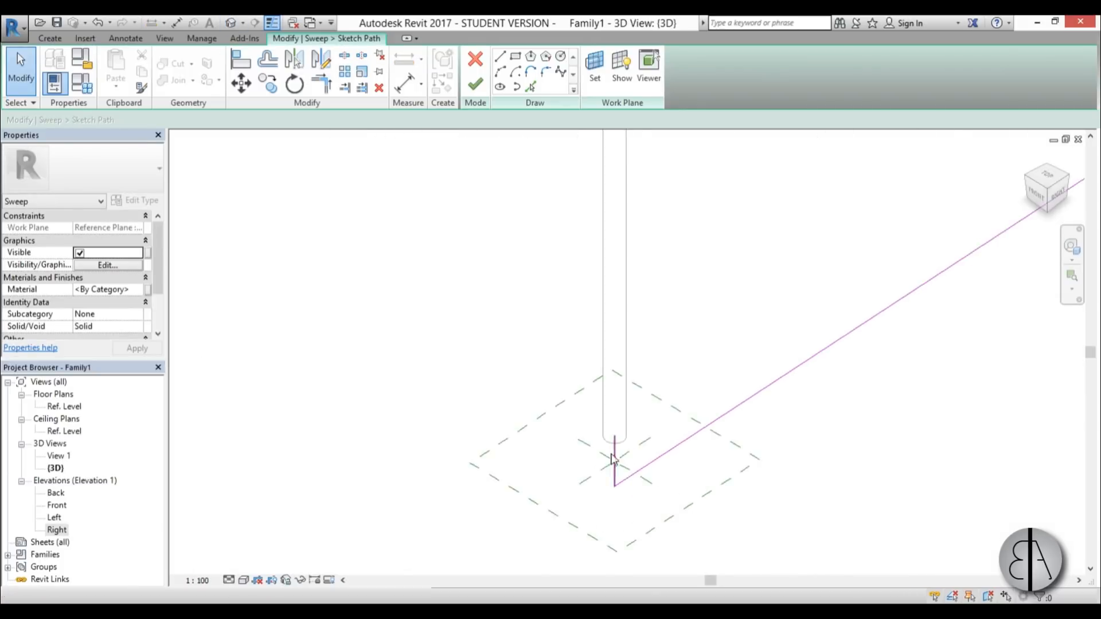
scroll(596, 491, up, 1)
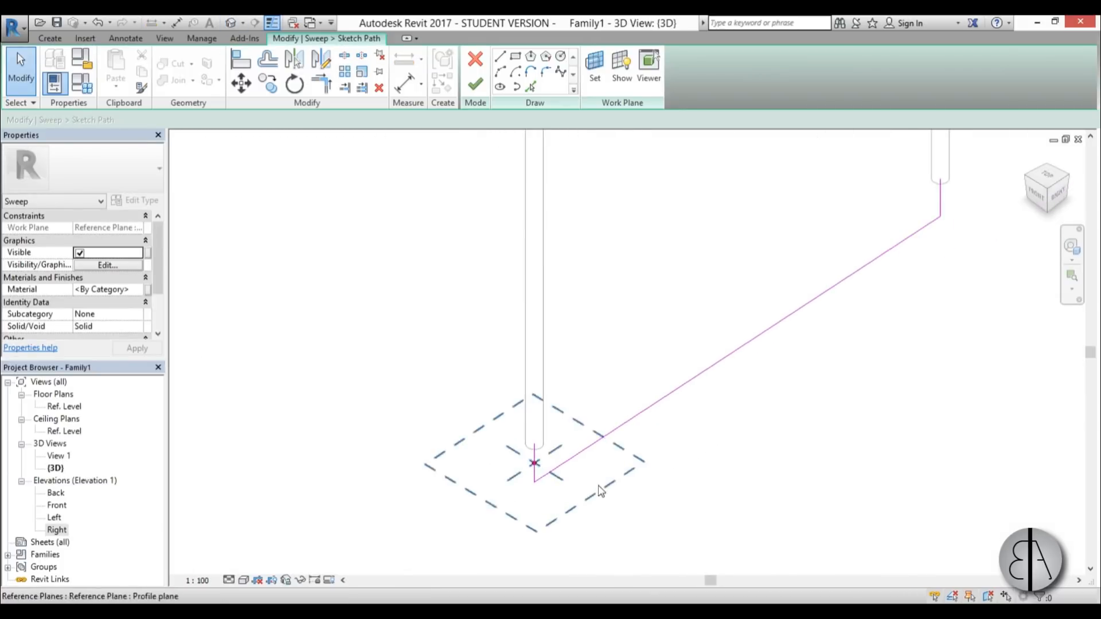
click(545, 73)
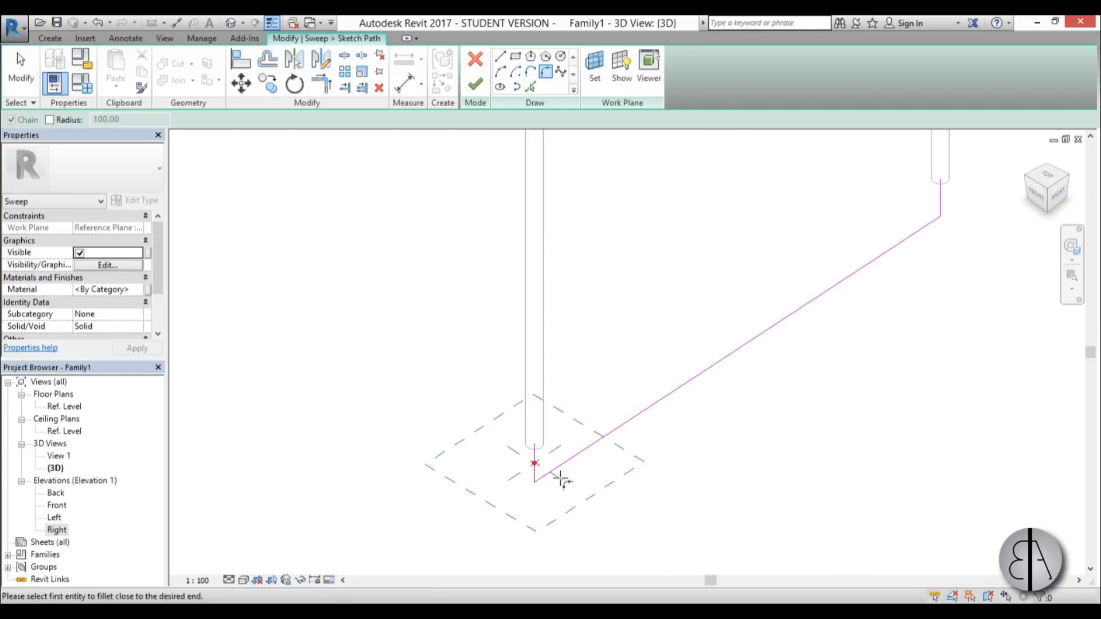
middle_drag(920, 256, 776, 288)
scroll(861, 200, up, 2)
scroll(740, 291, up, 1)
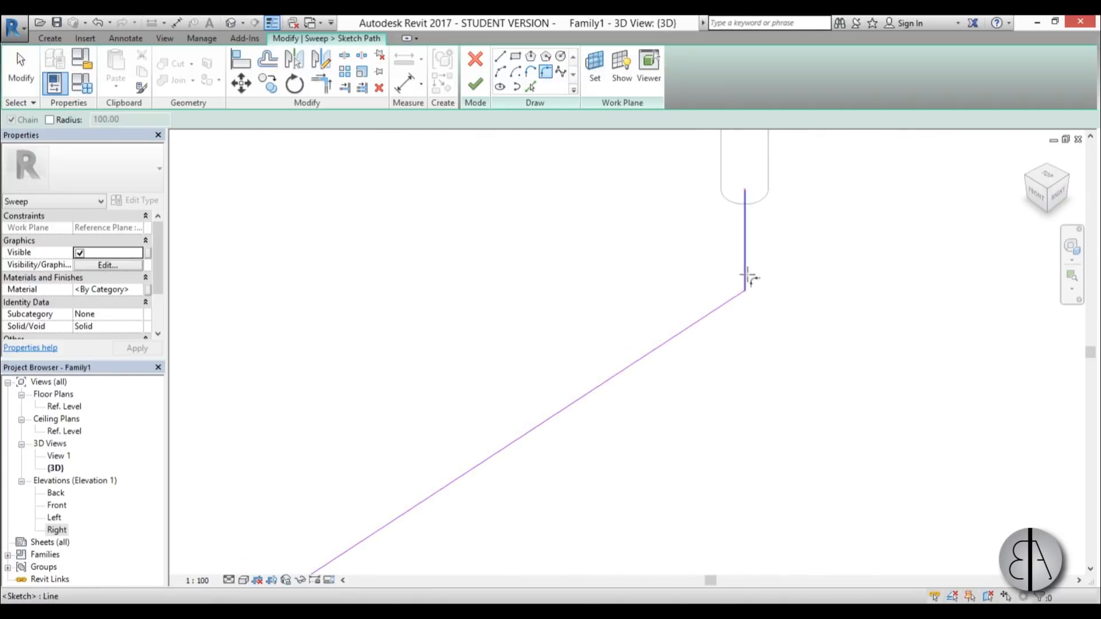
click(746, 275)
click(736, 296)
click(731, 286)
scroll(772, 279, down, 3)
middle_drag(473, 469, 473, 470)
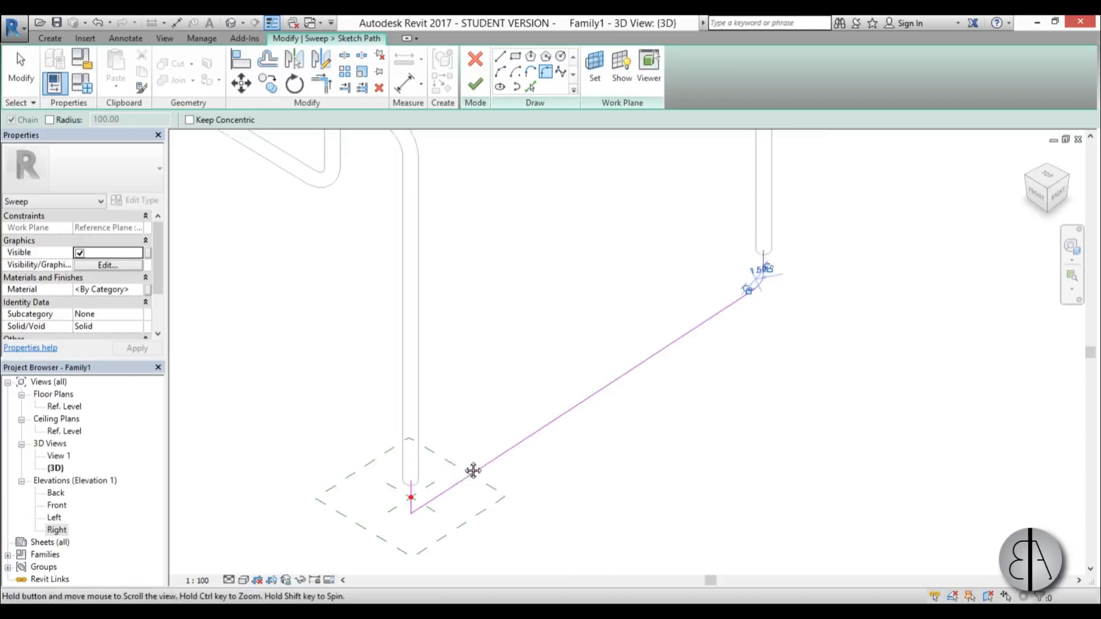
scroll(459, 446, up, 3)
click(467, 440)
click(476, 442)
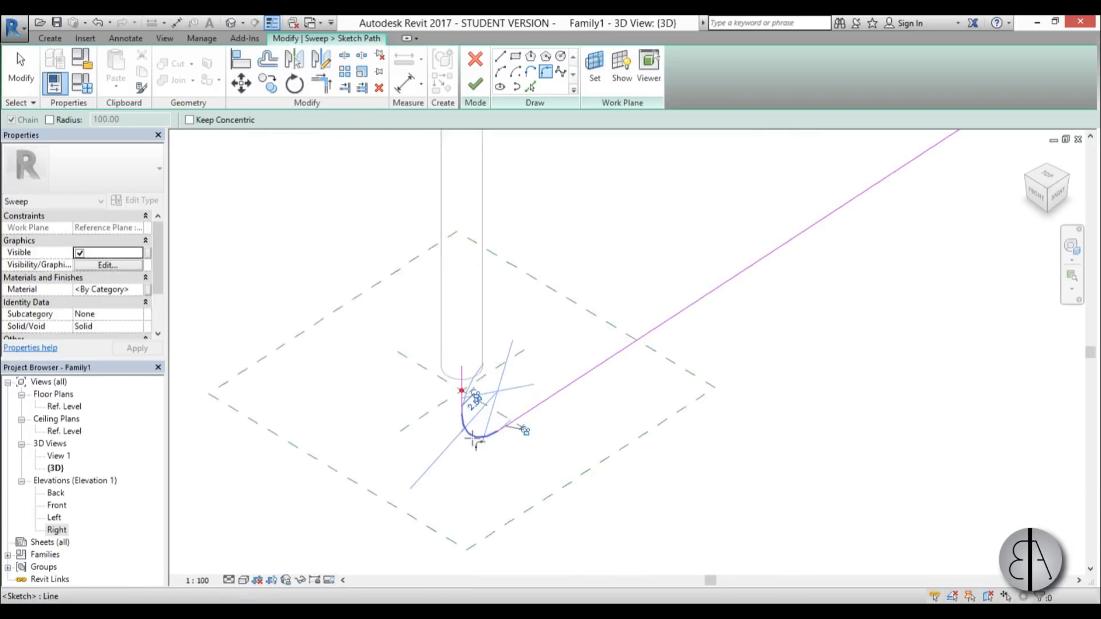
Set the radius of both path fillet arcs to 4 cm.
click(475, 439)
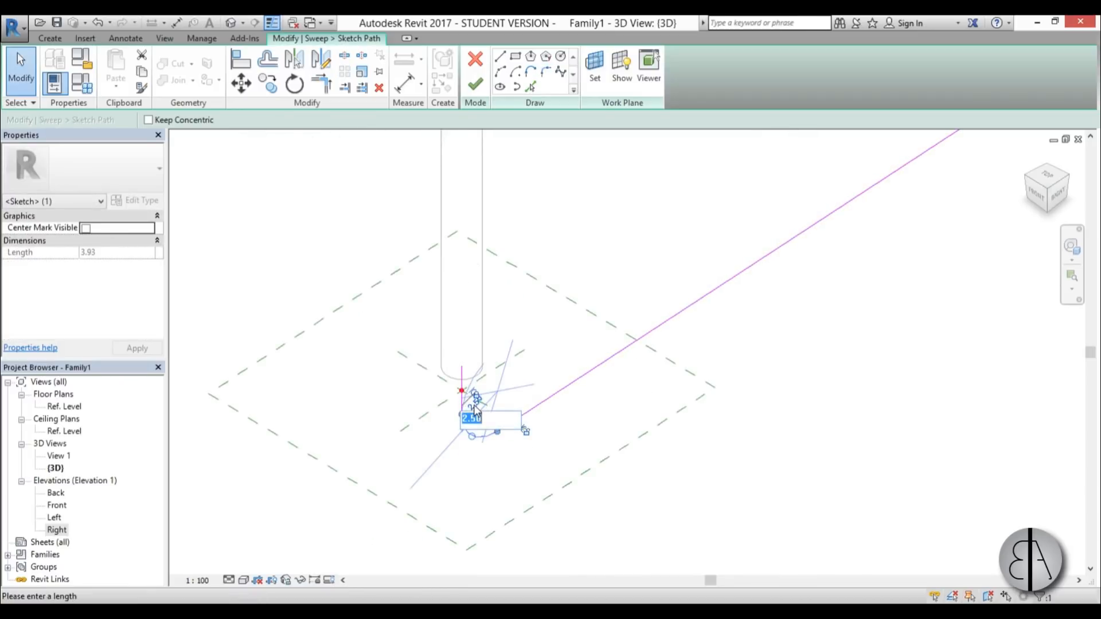
key(Return)
scroll(395, 454, down, 6)
middle_drag(870, 209, 696, 331)
scroll(695, 330, up, 1)
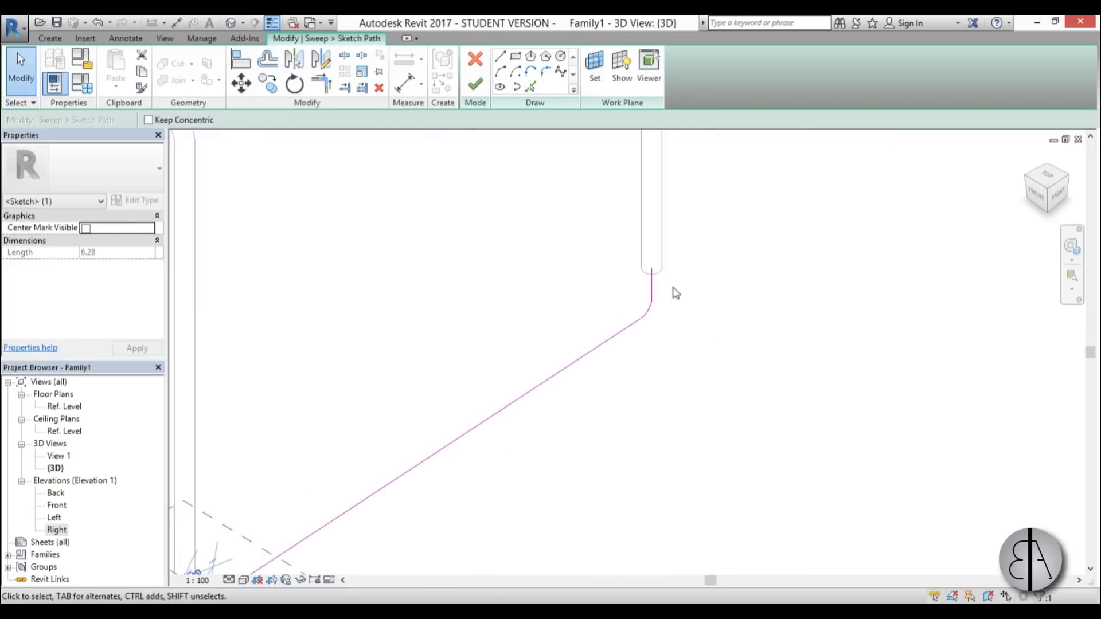
click(652, 299)
click(688, 316)
click(646, 315)
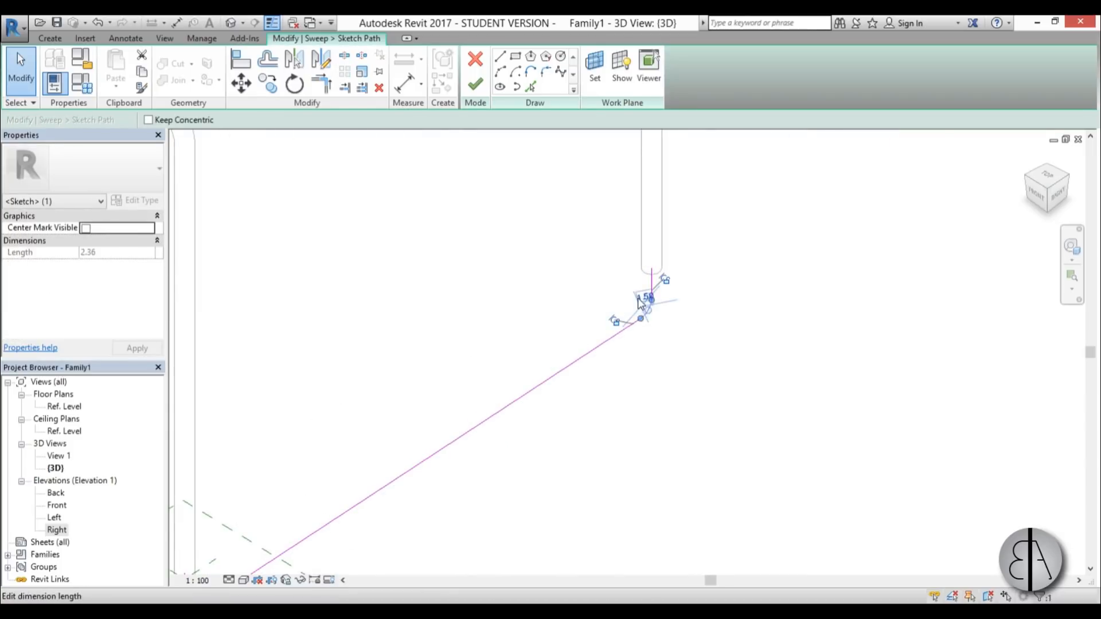
text(4)
key(Return)
scroll(931, 322, down, 3)
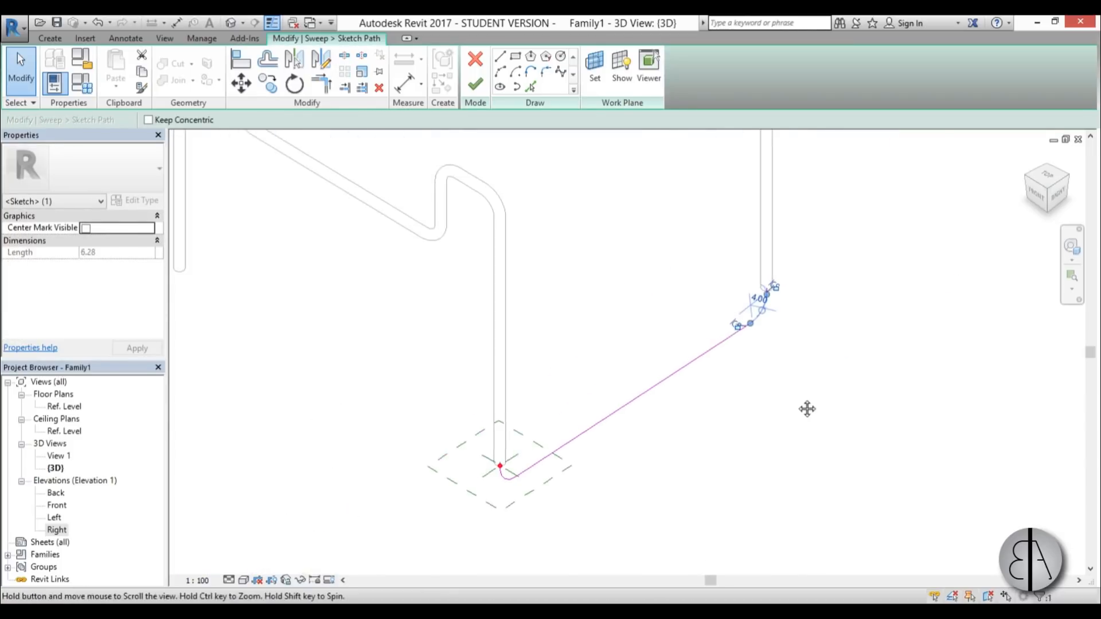
scroll(664, 381, up, 1)
Finish the path and sweep a circular profile of 1 cm radius, centred on its profile point, to create the side base tube.
click(476, 85)
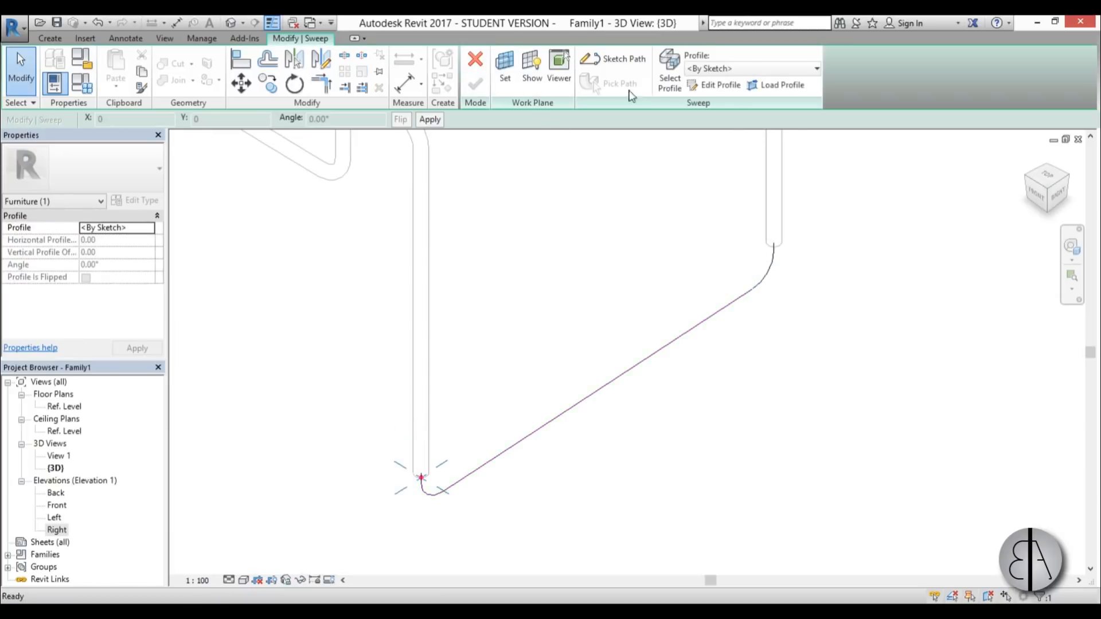
click(717, 85)
scroll(426, 486, up, 8)
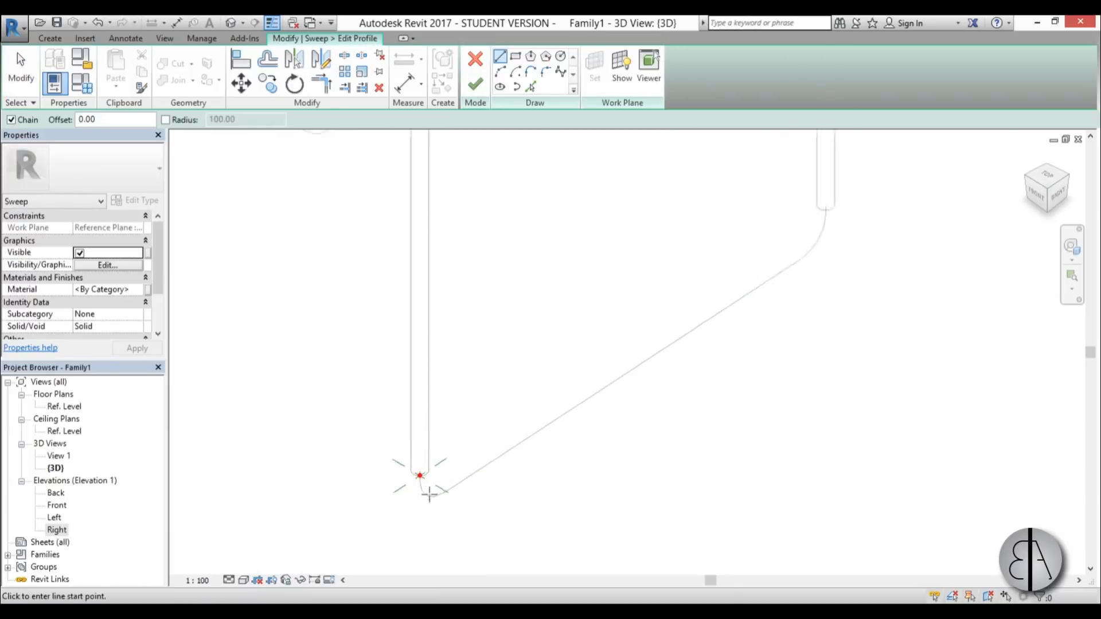
click(560, 56)
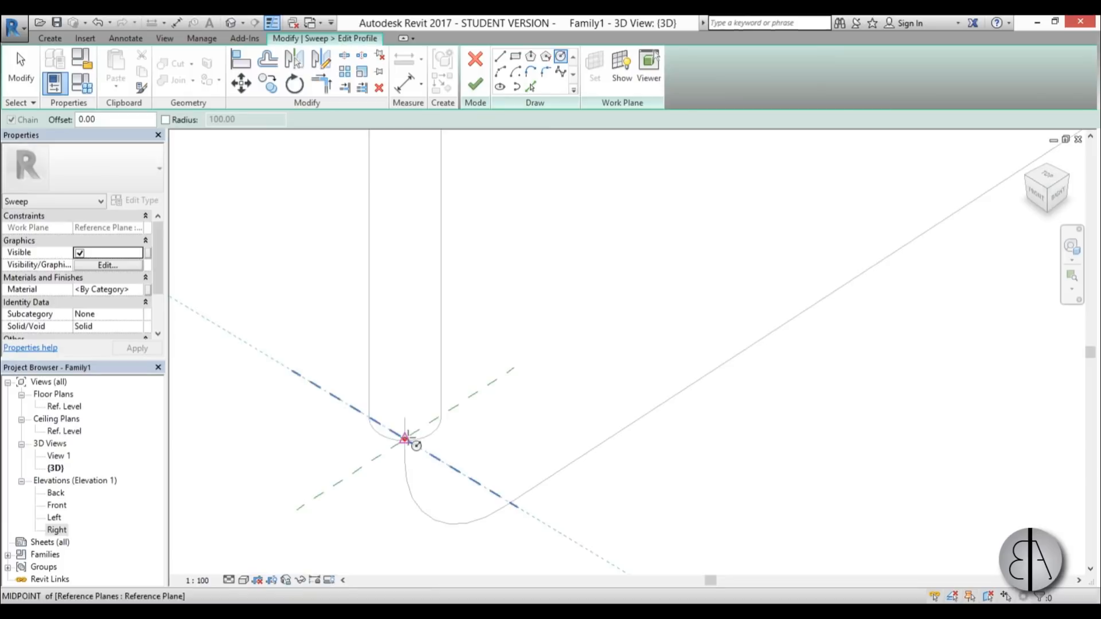
click(404, 439)
click(431, 440)
key(Escape)
key(Escape)
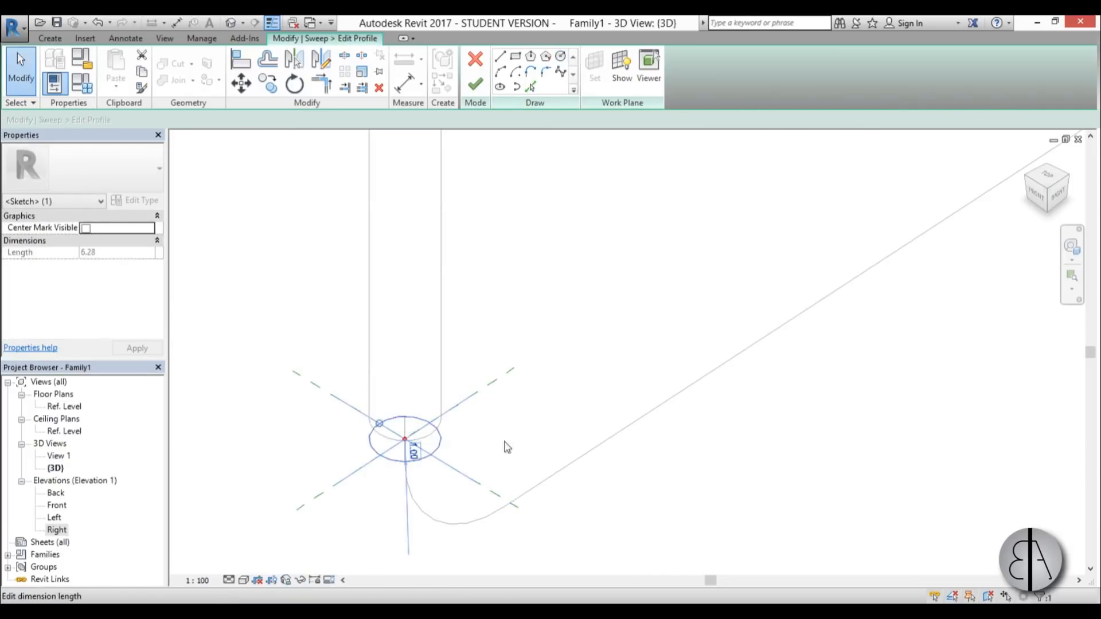
click(476, 84)
scroll(605, 385, down, 3)
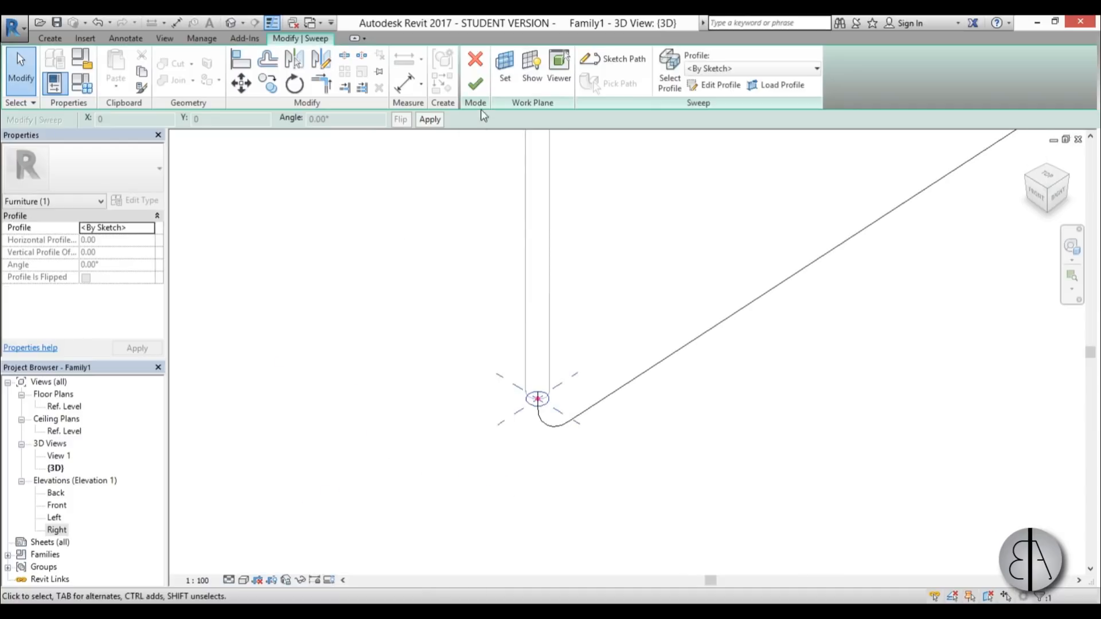
click(475, 84)
scroll(589, 457, down, 3)
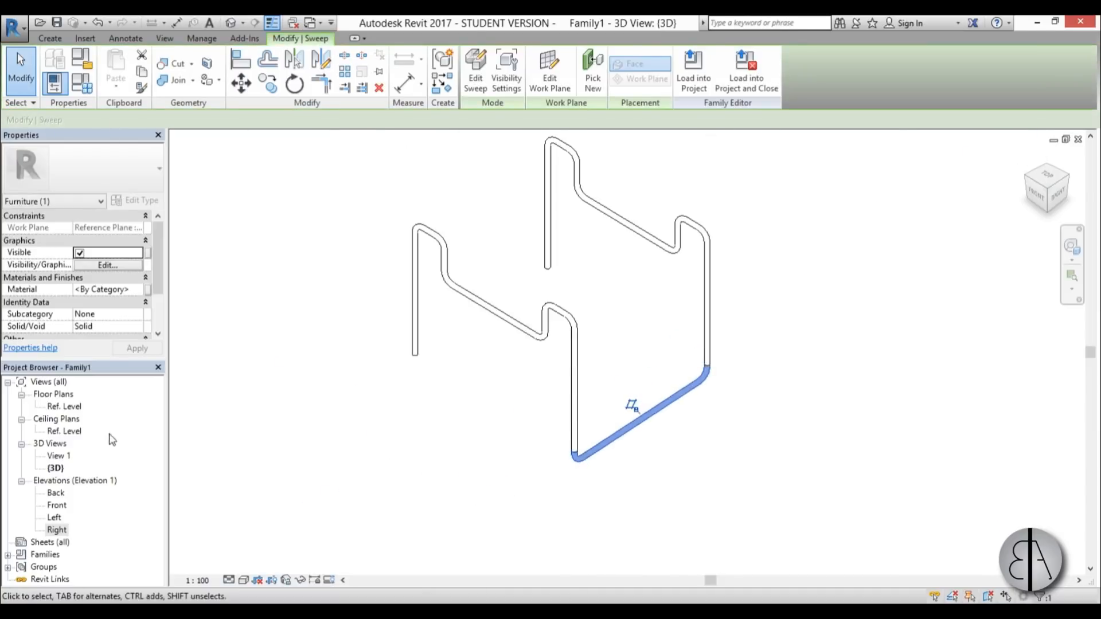
Copy the side base tube from the right reference plane to the left reference plane in the Ref. Level floor plan.
double_click(64, 406)
scroll(605, 361, up, 2)
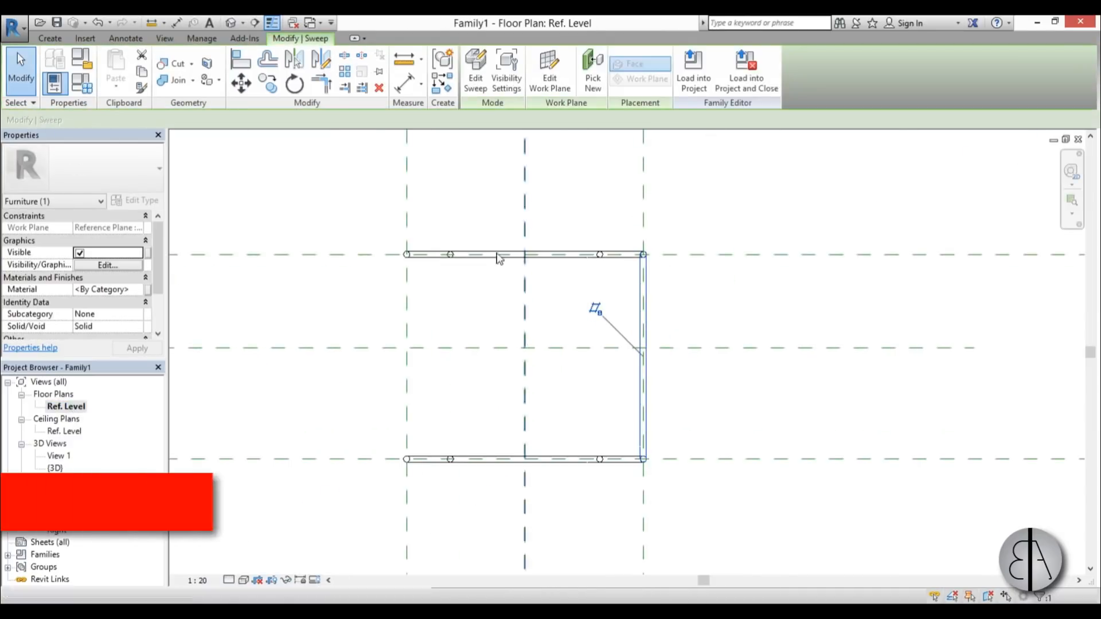
click(268, 87)
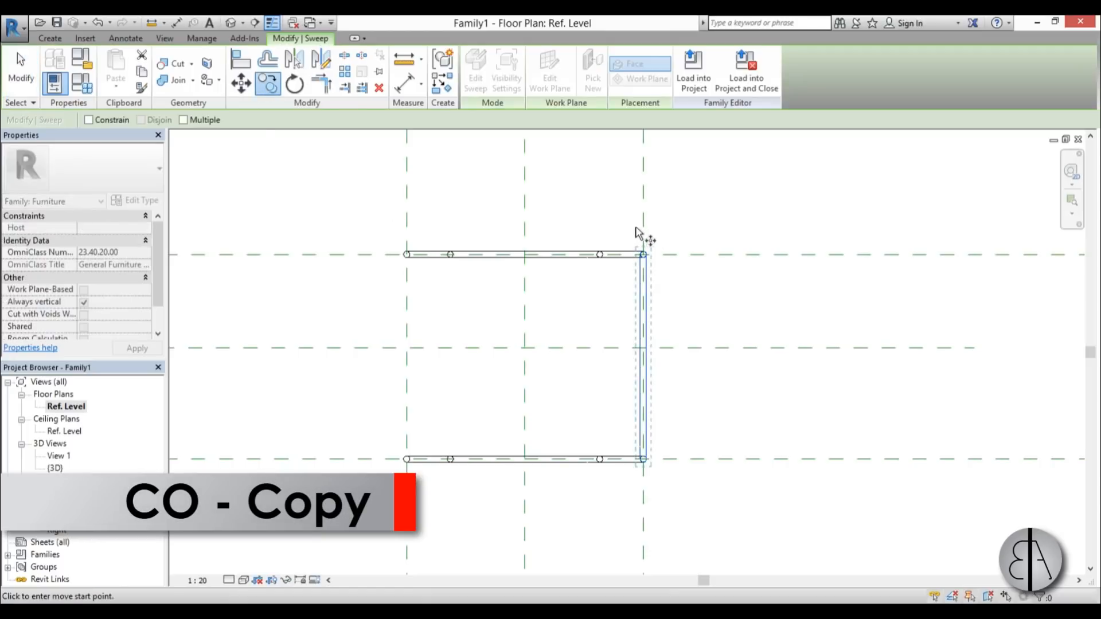
click(643, 254)
click(407, 223)
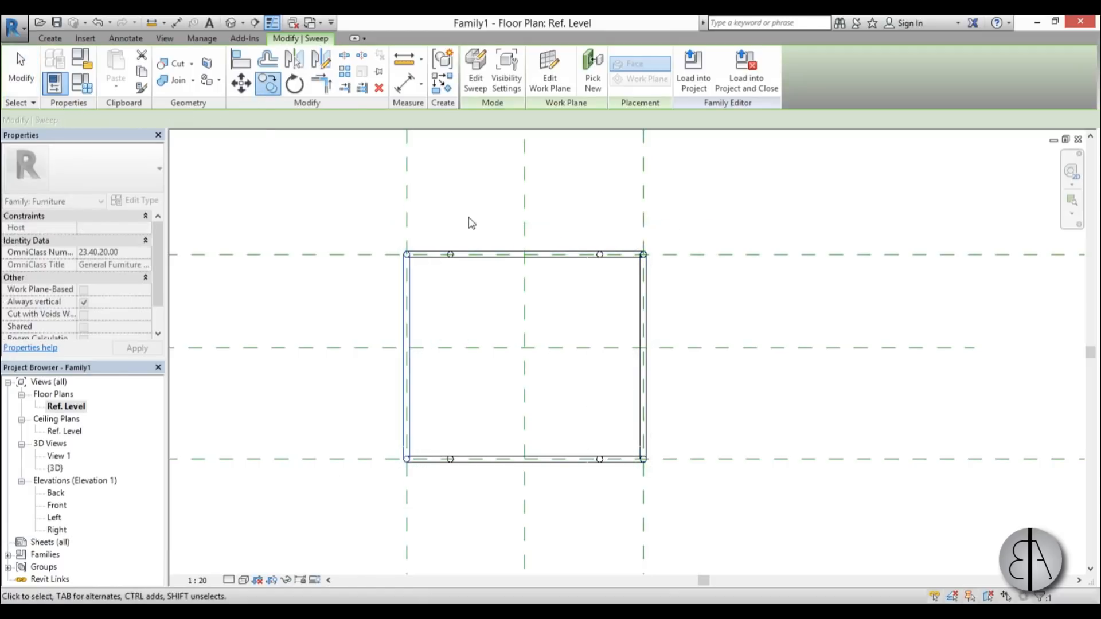
key(Escape)
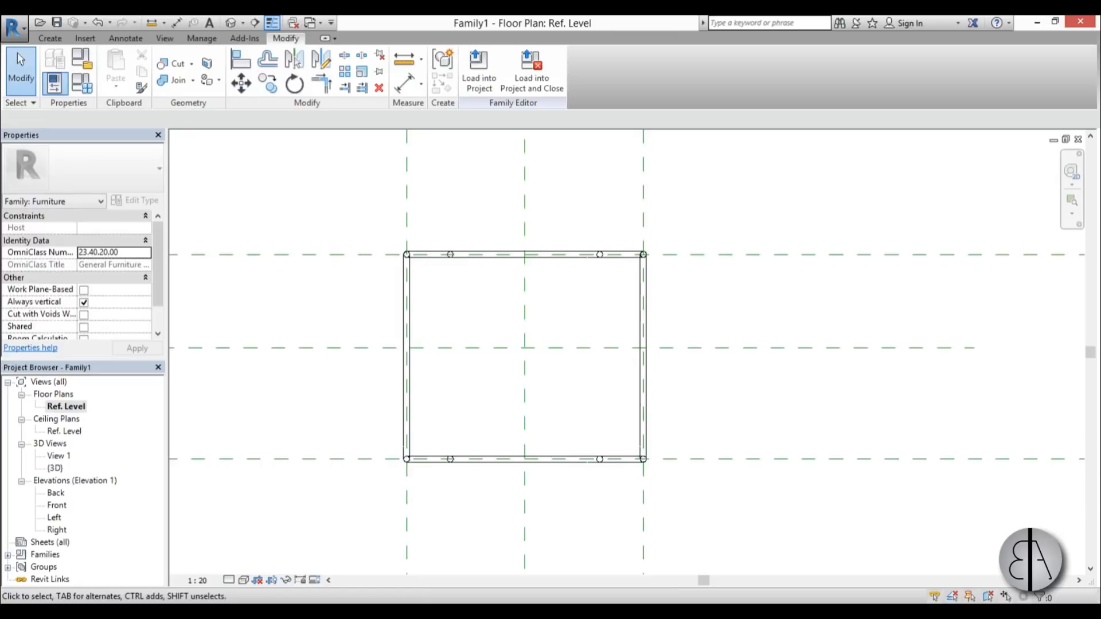
Display the Front elevation in the Realistic visual style and check the frame against the reference drawing.
double_click(58, 505)
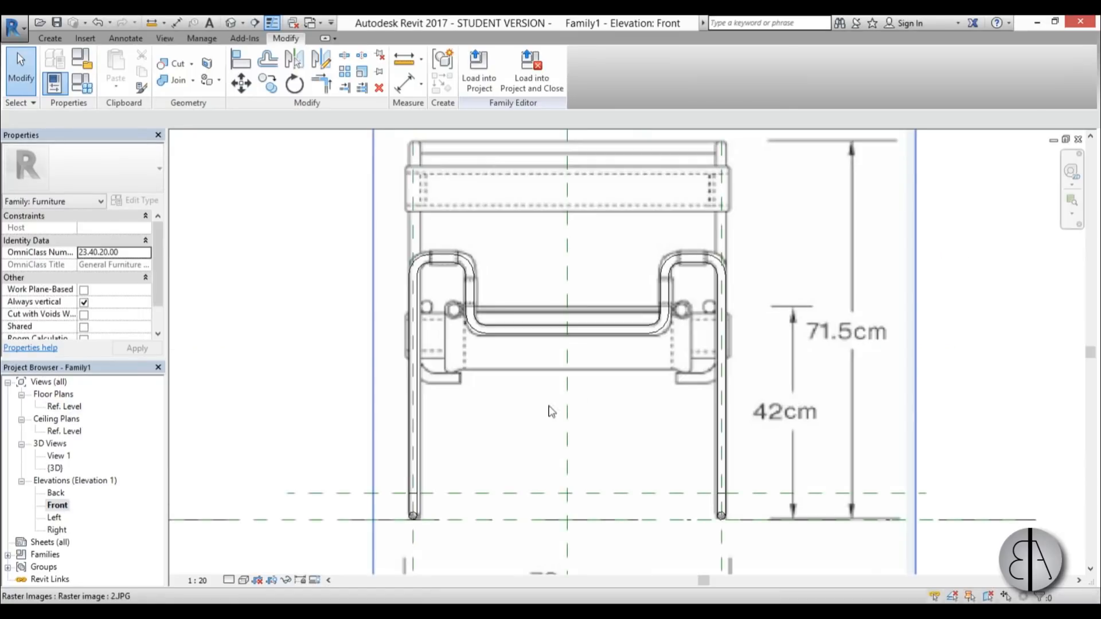
scroll(449, 346, up, 1)
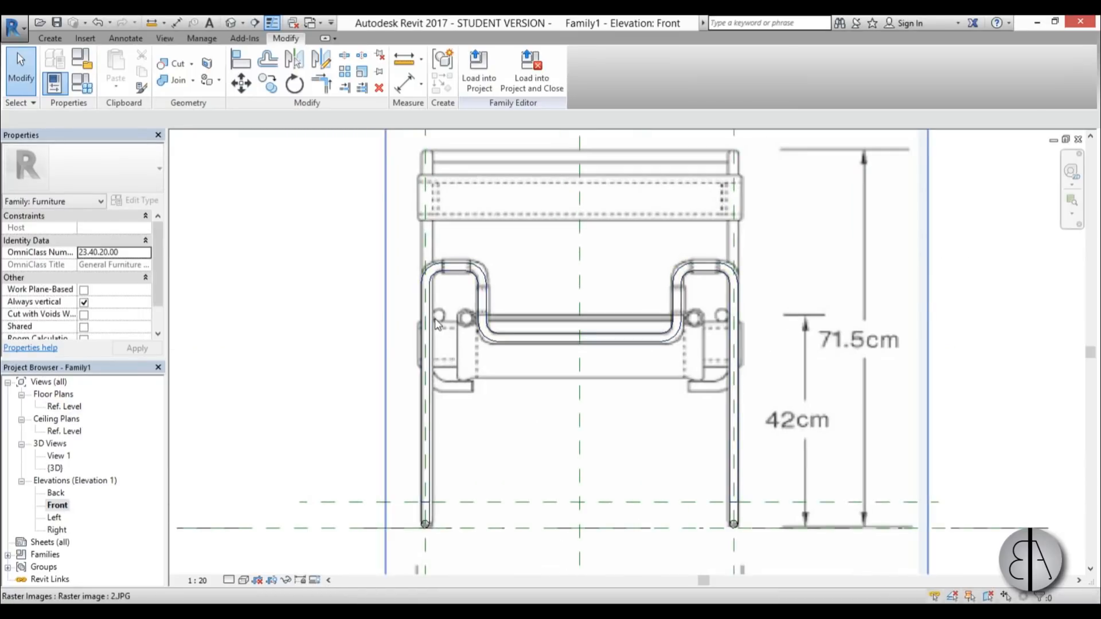
scroll(441, 324, up, 3)
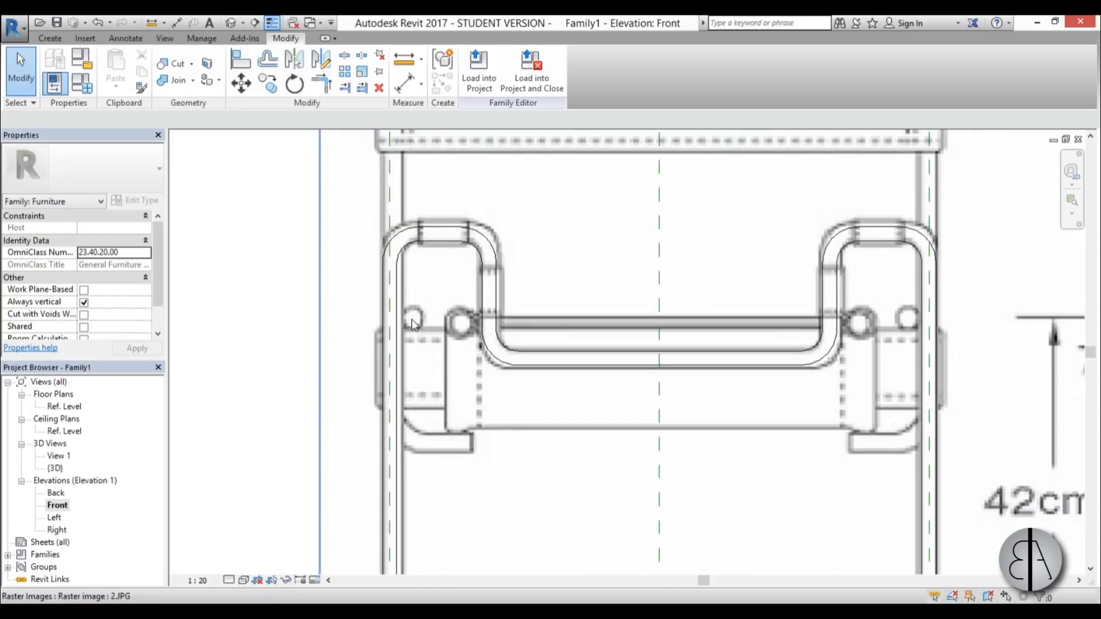
click(243, 580)
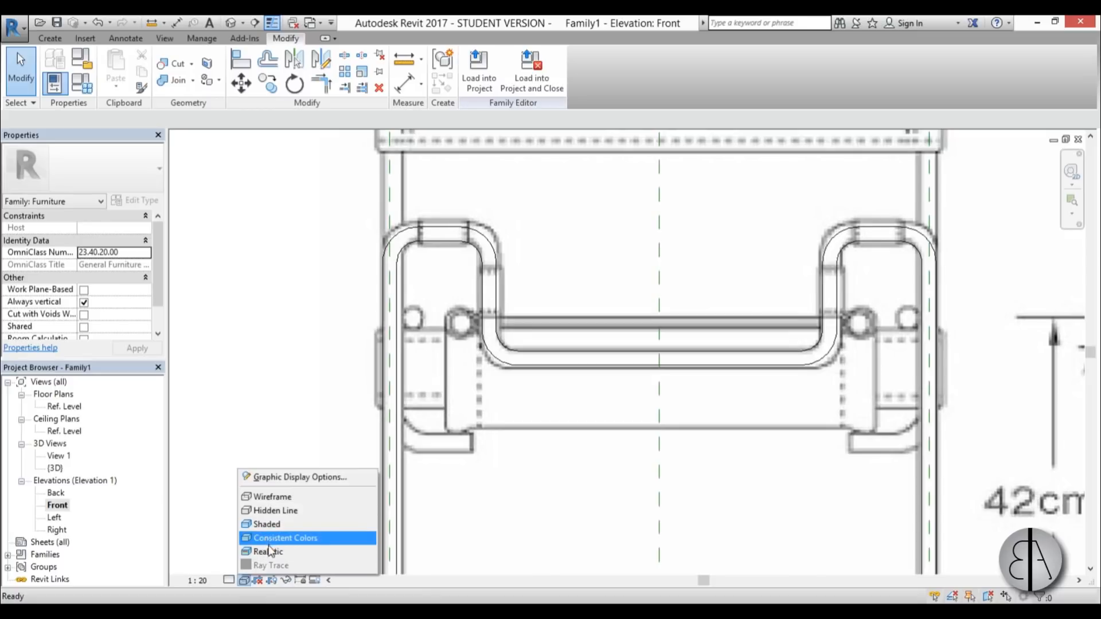
click(269, 547)
scroll(428, 226, up, 4)
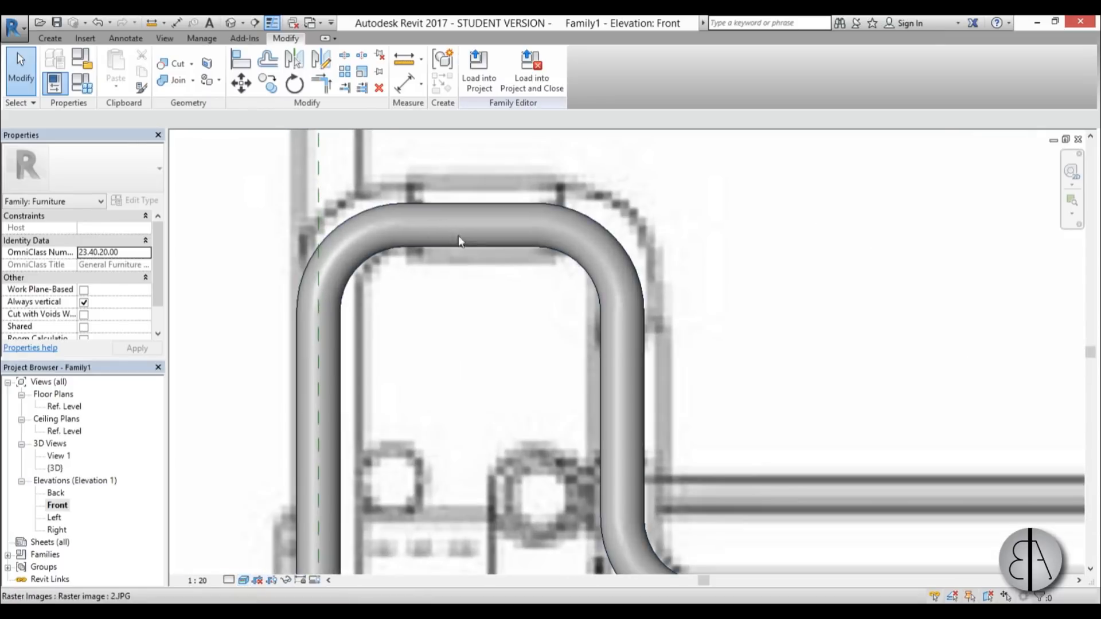
scroll(459, 235, down, 5)
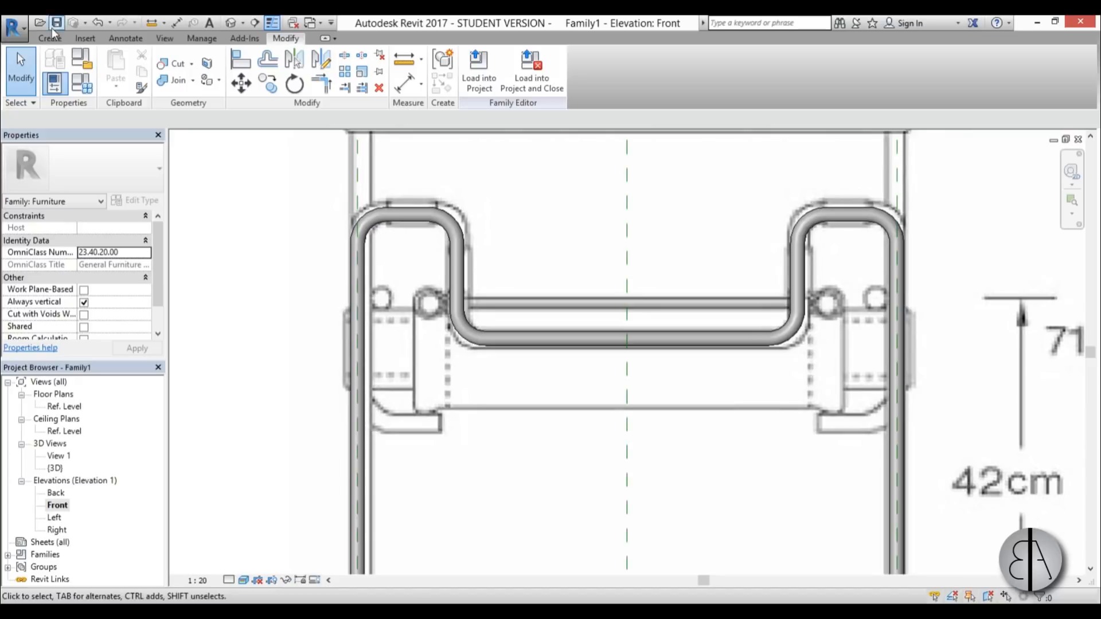
Start an extrusion in the Front elevation and sketch a circle of 1 cm radius against the inner side of the left frame tube.
click(50, 38)
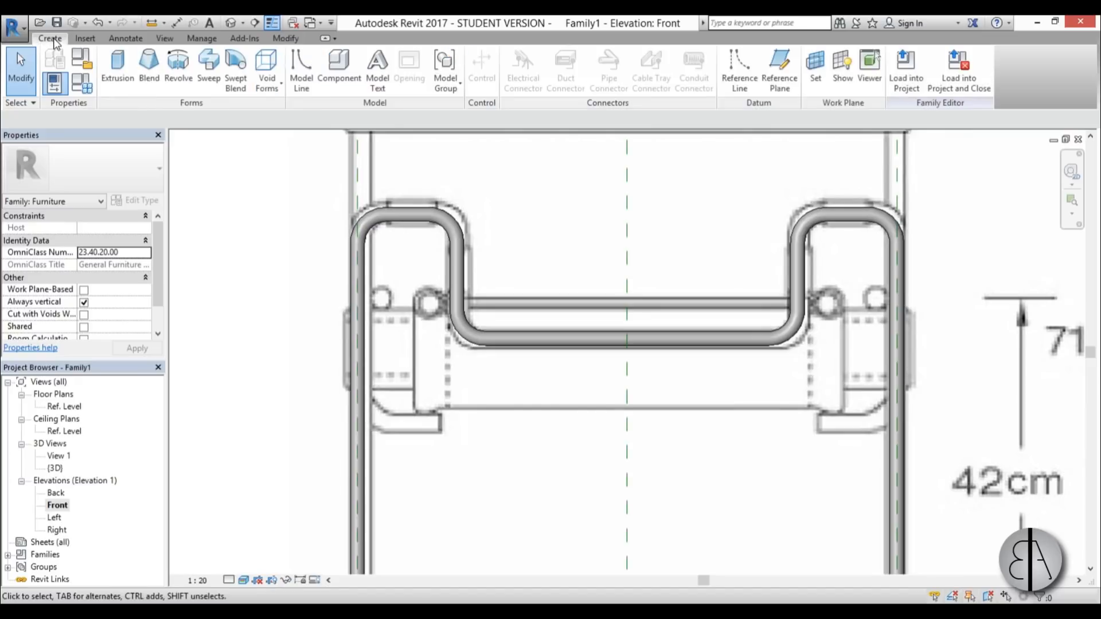
click(117, 68)
scroll(335, 285, up, 6)
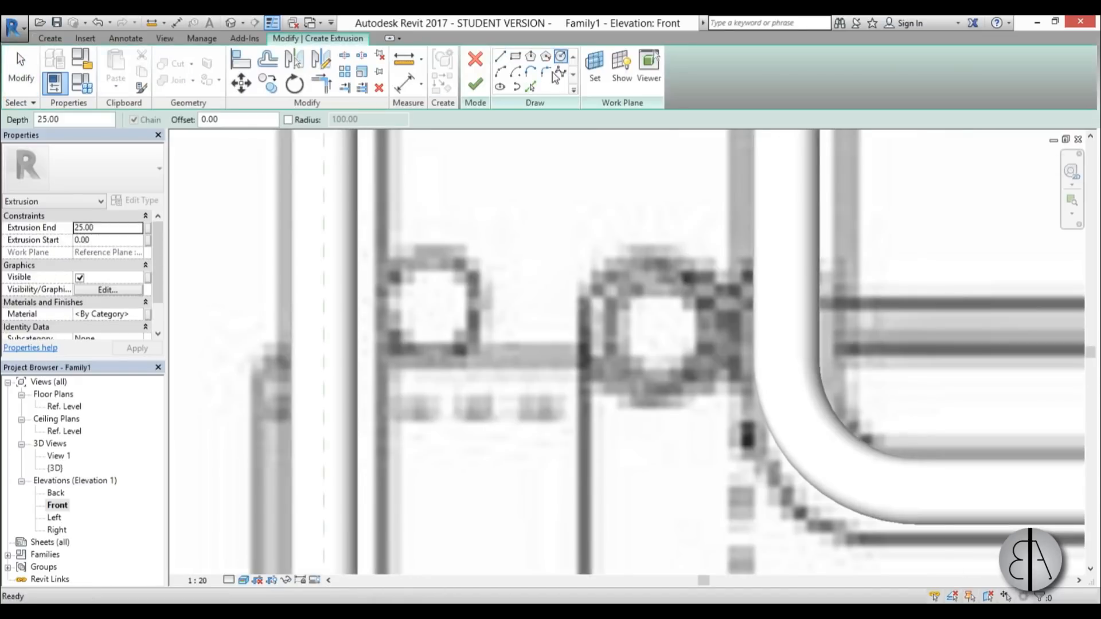
scroll(368, 344, up, 2)
click(410, 299)
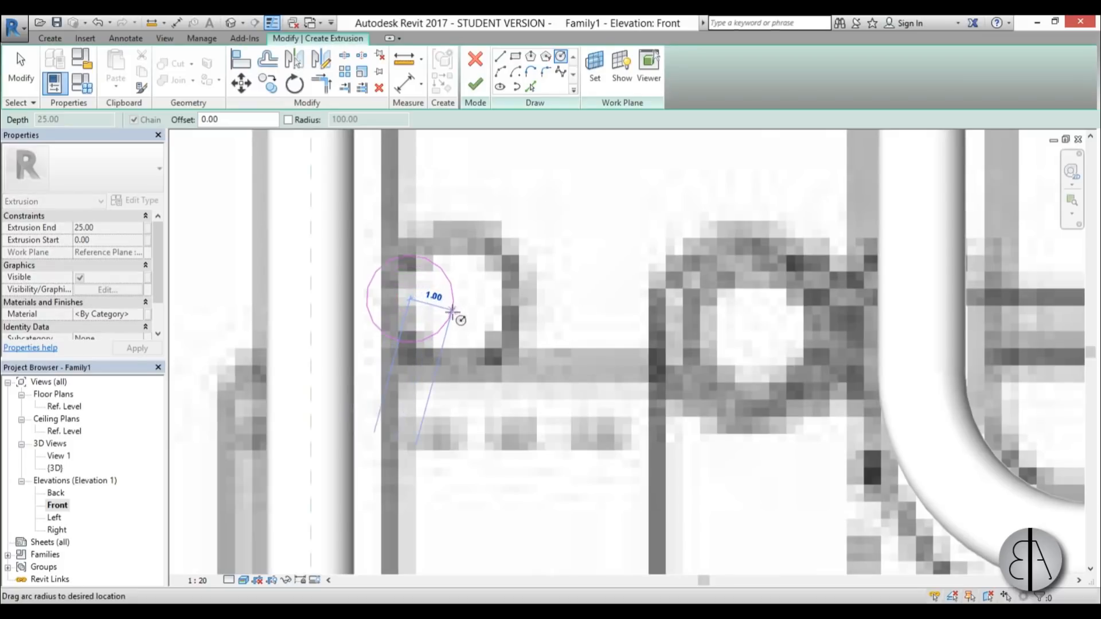
click(452, 309)
key(Escape)
key(Escape)
click(465, 337)
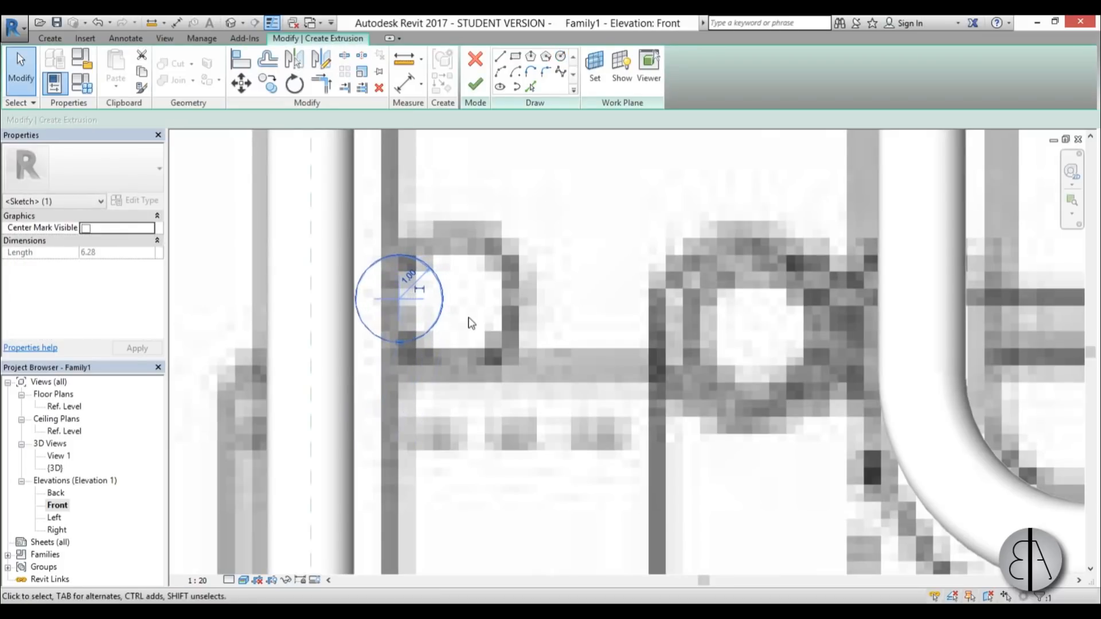
key(Left)
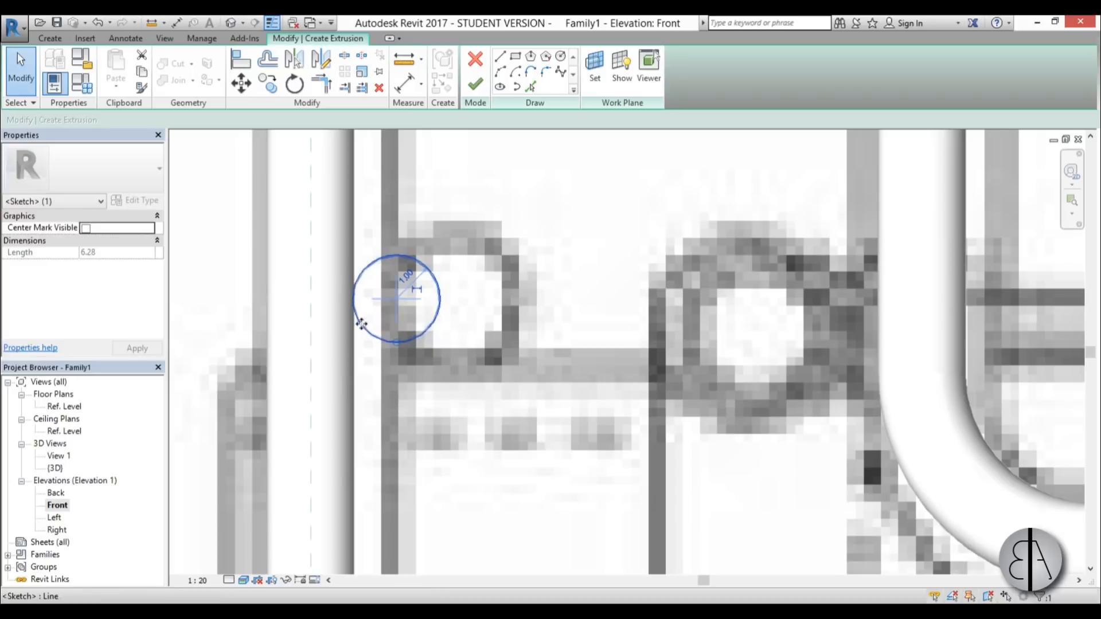
Mirror the circle about the Center (Left/Right) reference plane and finish the extrusion.
scroll(341, 309, down, 3)
scroll(345, 324, down, 3)
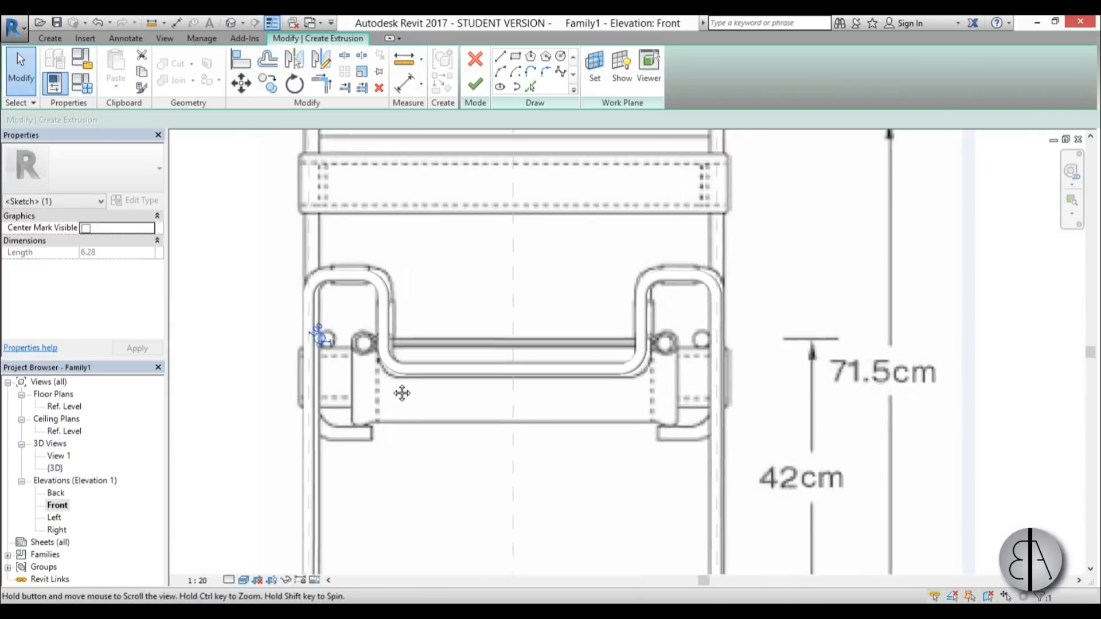
key(m)
key(m)
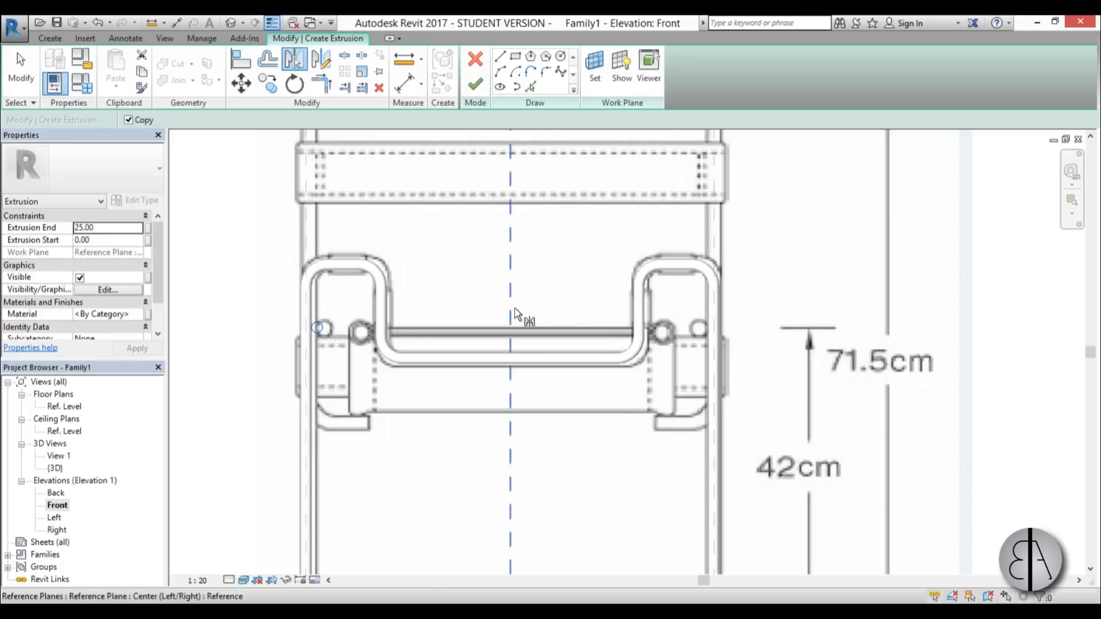
click(511, 318)
scroll(487, 367, down, 2)
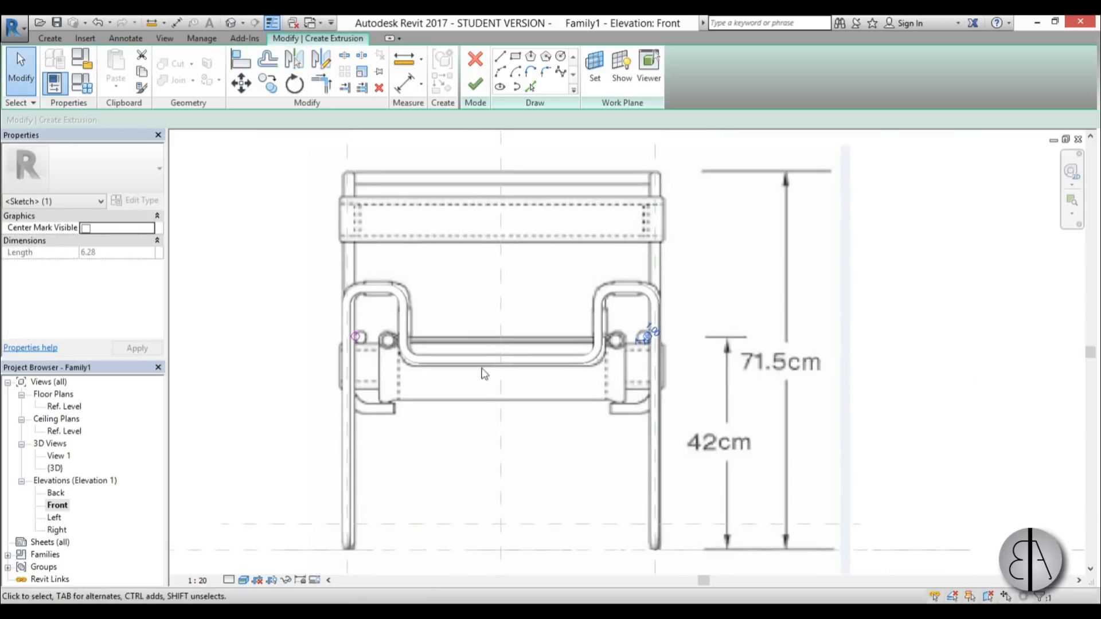
click(476, 86)
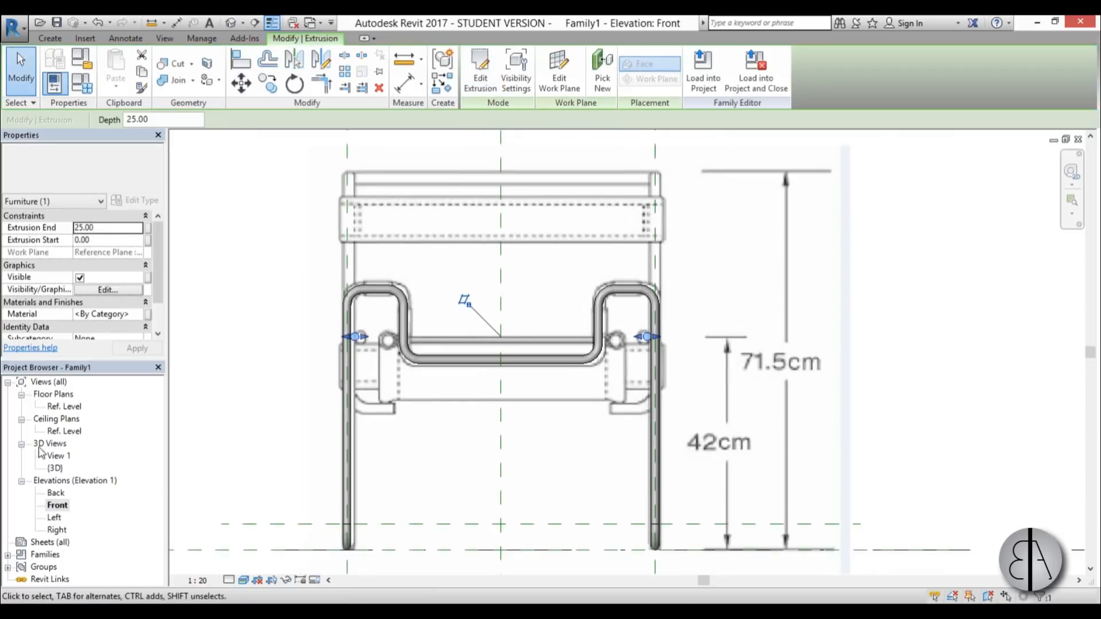
Stretch the two side rods in the Ref. Level floor plan across the full frame depth, from about -1.13 to 66.84 cm.
double_click(64, 406)
scroll(474, 386, up, 3)
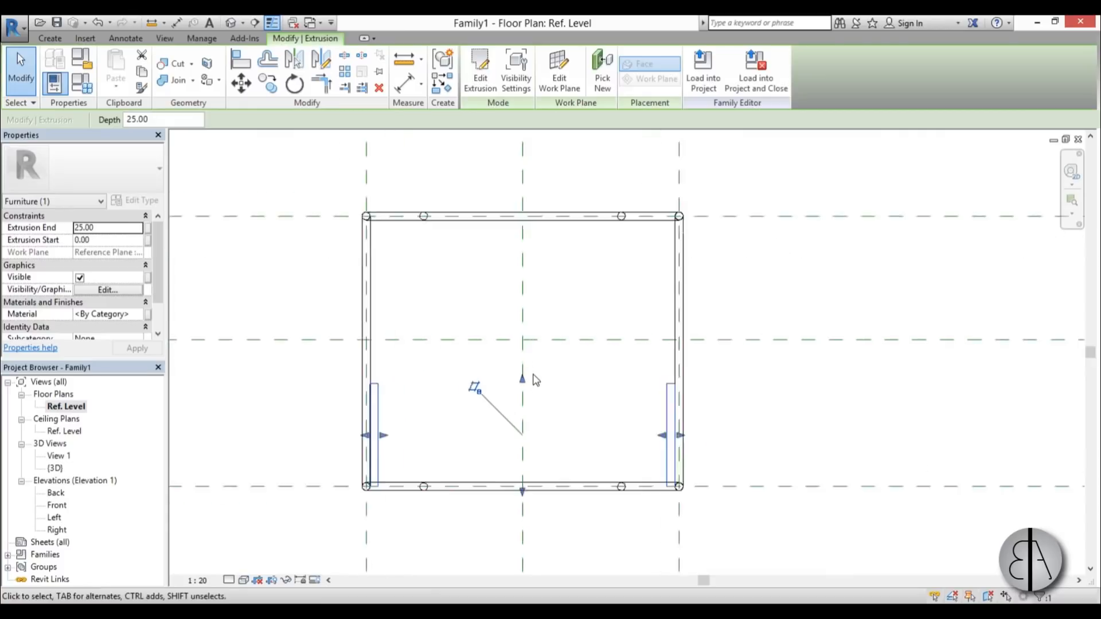
drag(516, 383, 533, 192)
scroll(526, 526, up, 4)
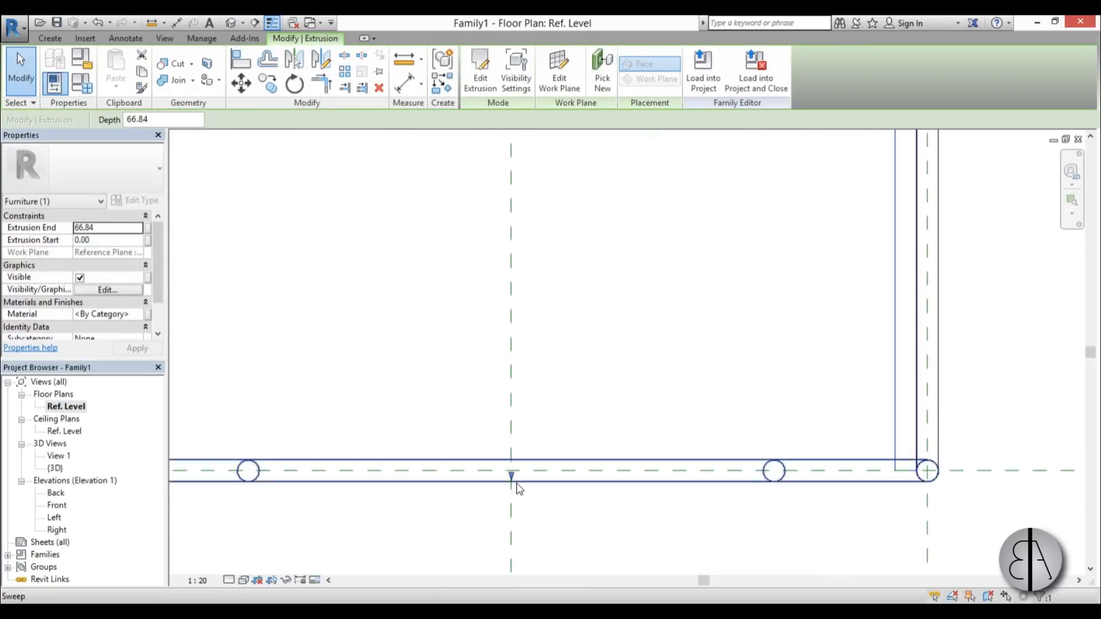
drag(512, 485, 590, 504)
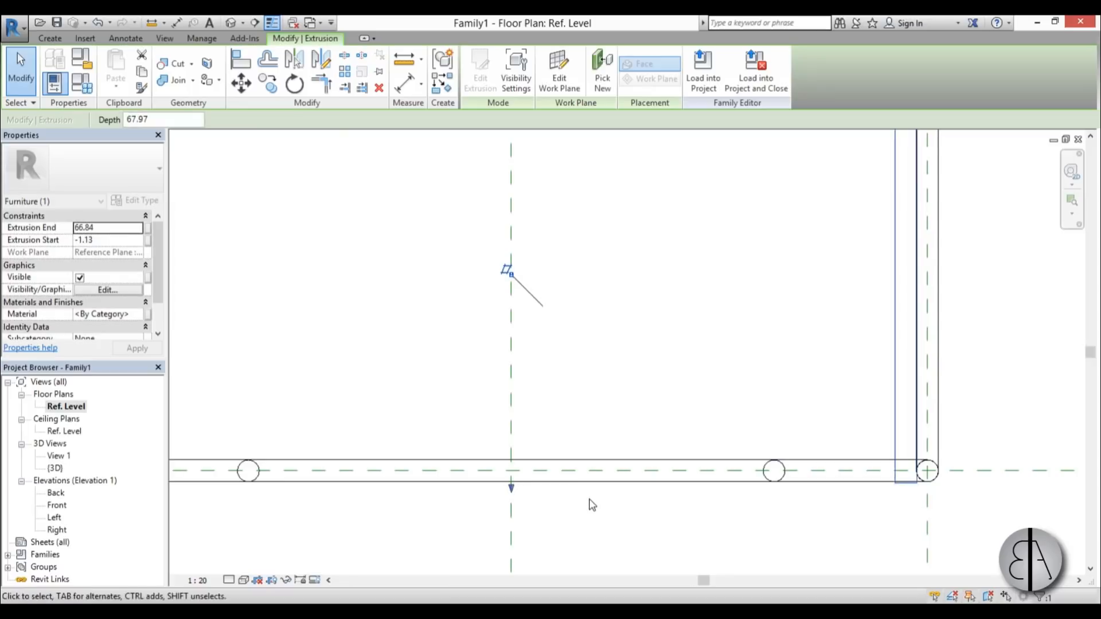
scroll(590, 487, down, 4)
scroll(587, 436, up, 1)
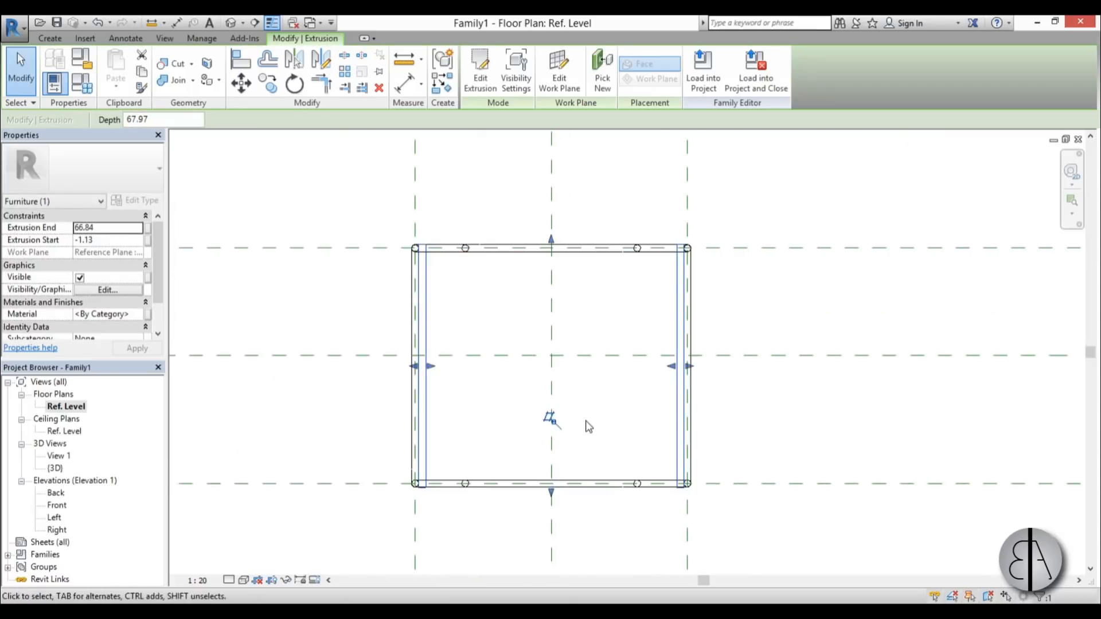
Examine the side rods in the 3D view and the chair back reference plane in the Right elevation.
double_click(55, 467)
click(675, 452)
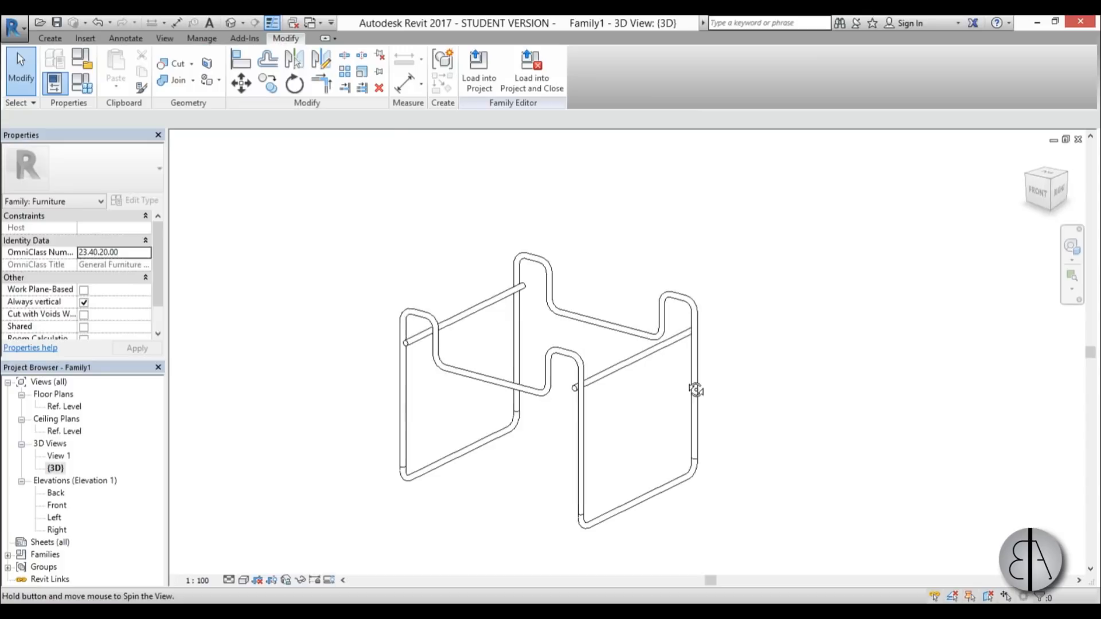
shift+middle_drag(695, 391, 616, 350)
scroll(634, 388, up, 4)
scroll(617, 337, down, 1)
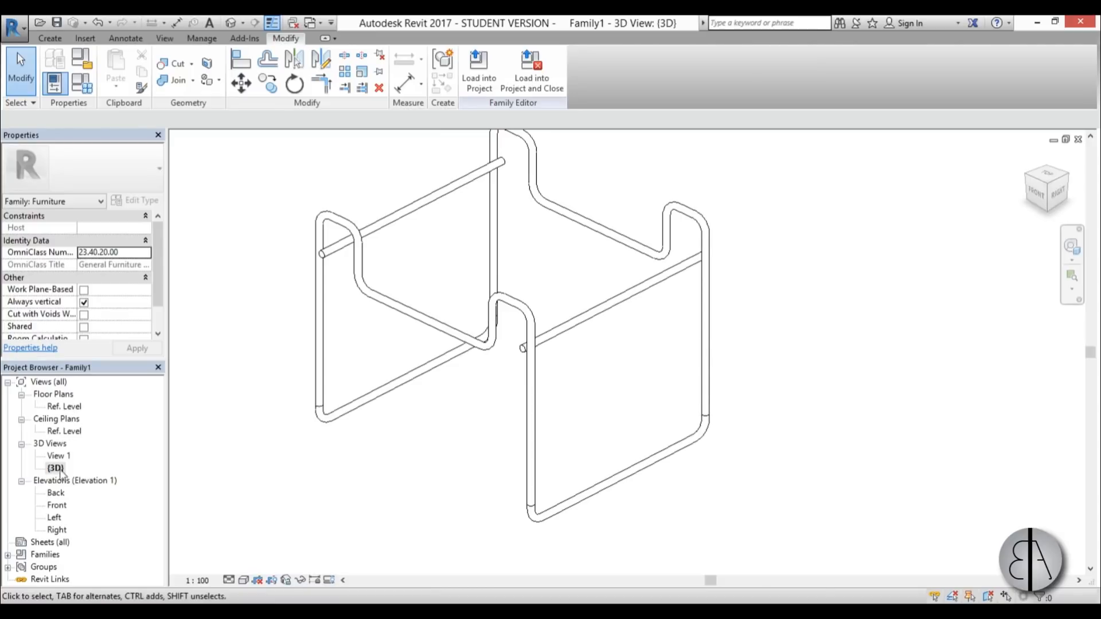
double_click(56, 529)
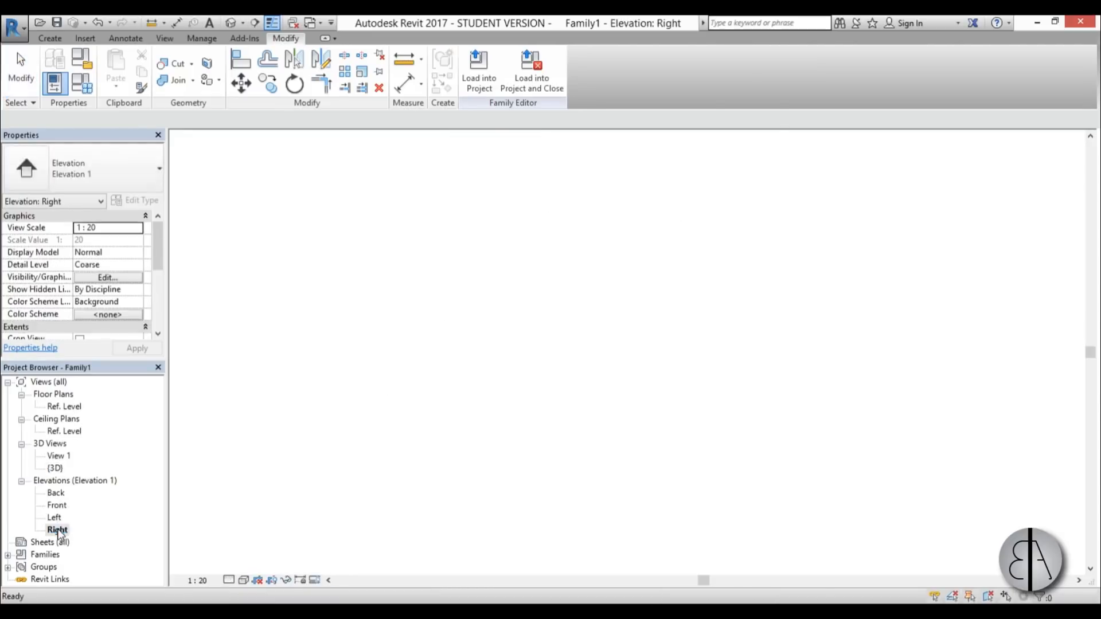
scroll(586, 399, down, 4)
middle_drag(573, 435, 479, 452)
scroll(609, 353, up, 1)
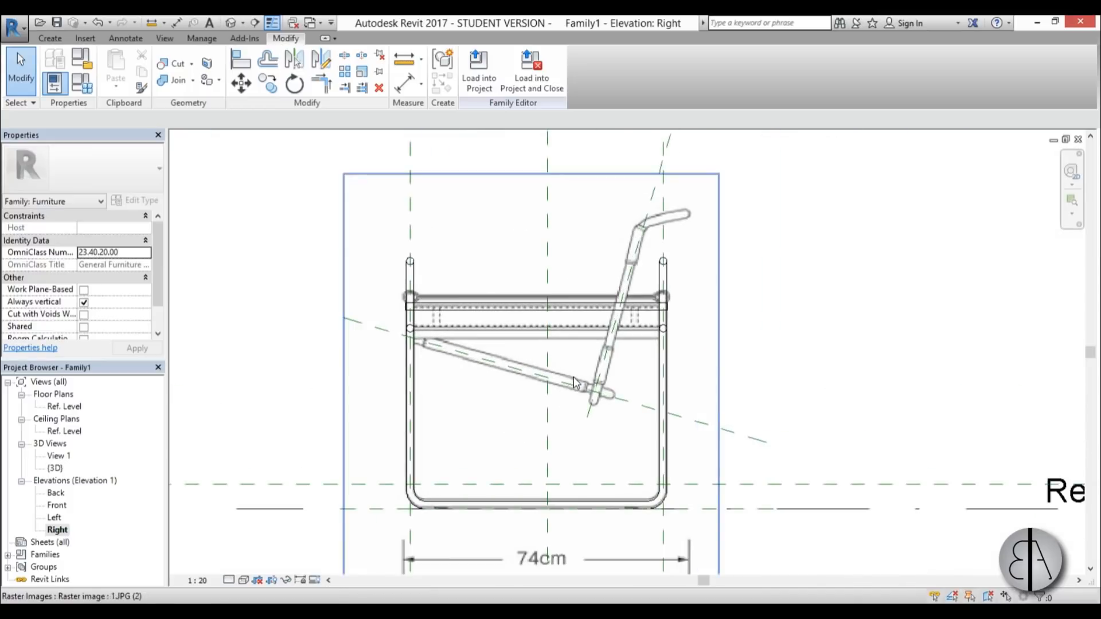
middle_drag(609, 353, 587, 390)
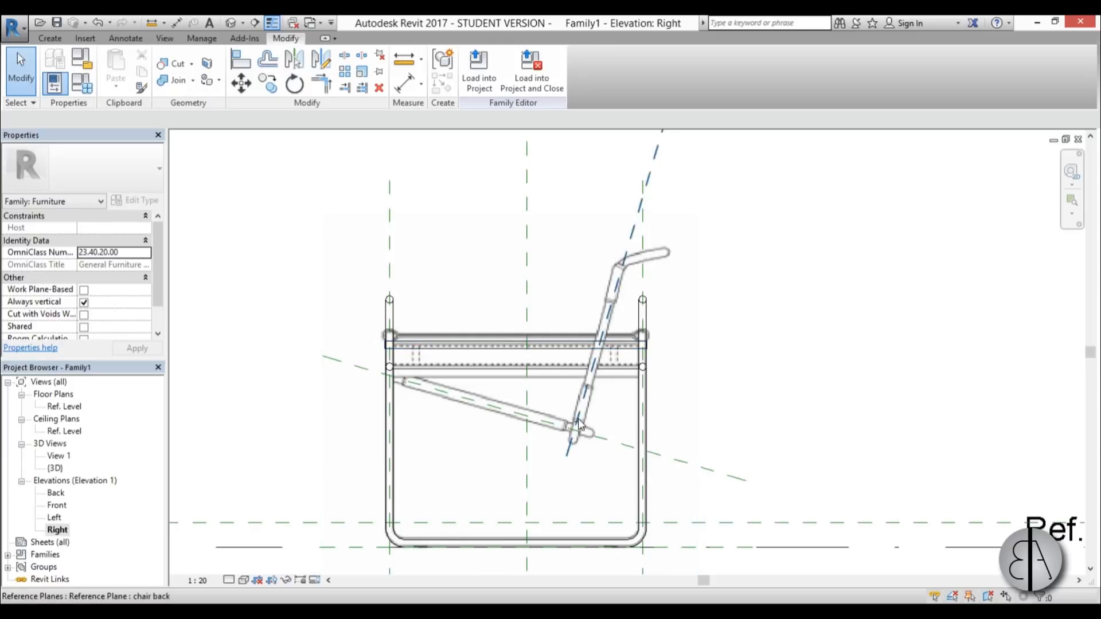
click(586, 395)
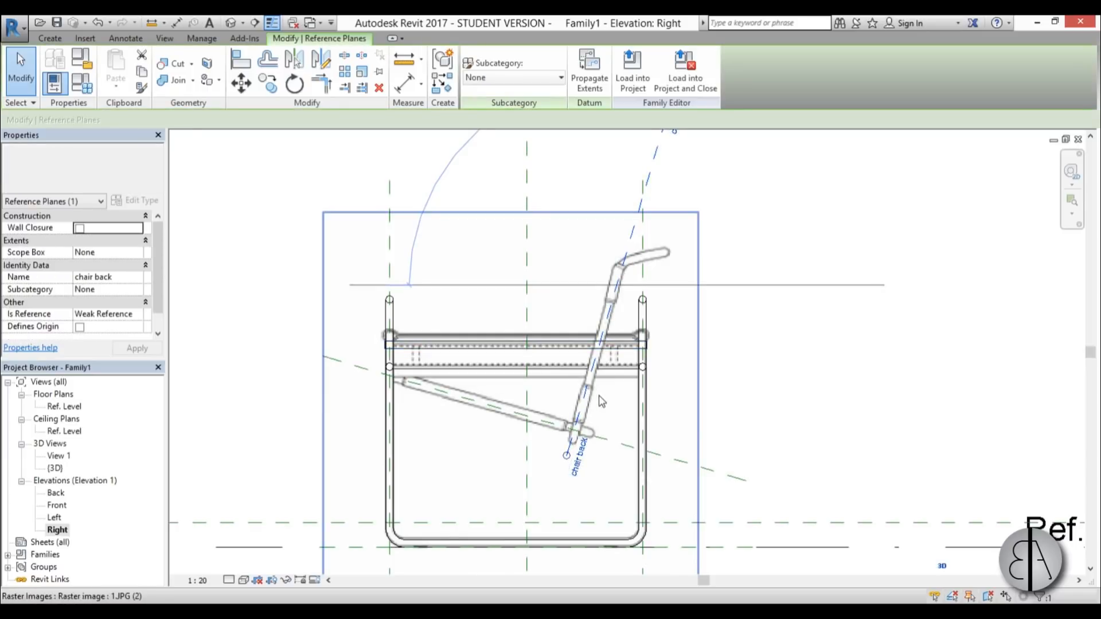
Start a sweep path sketch in the Front elevation and set its work plane to the chair back reference plane.
double_click(58, 506)
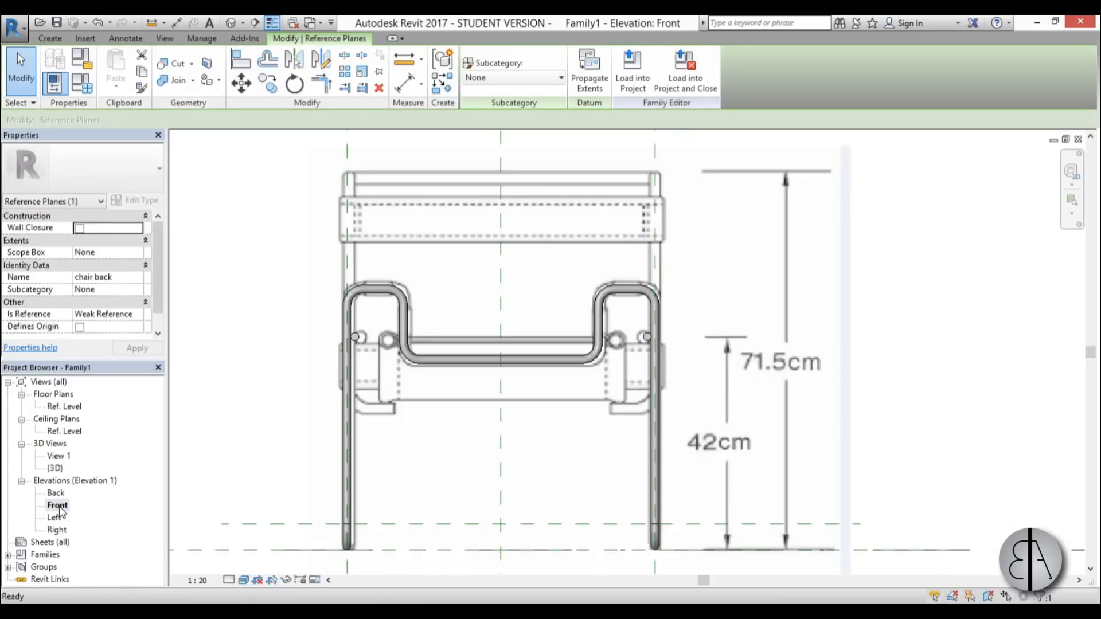
middle_drag(565, 446, 582, 436)
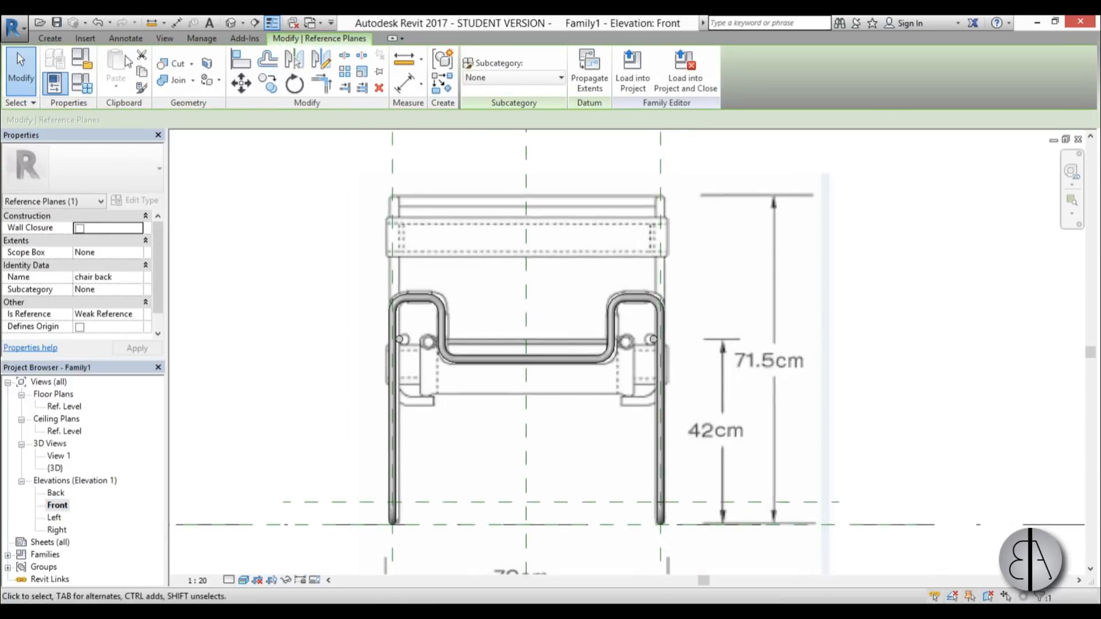
click(50, 38)
click(235, 65)
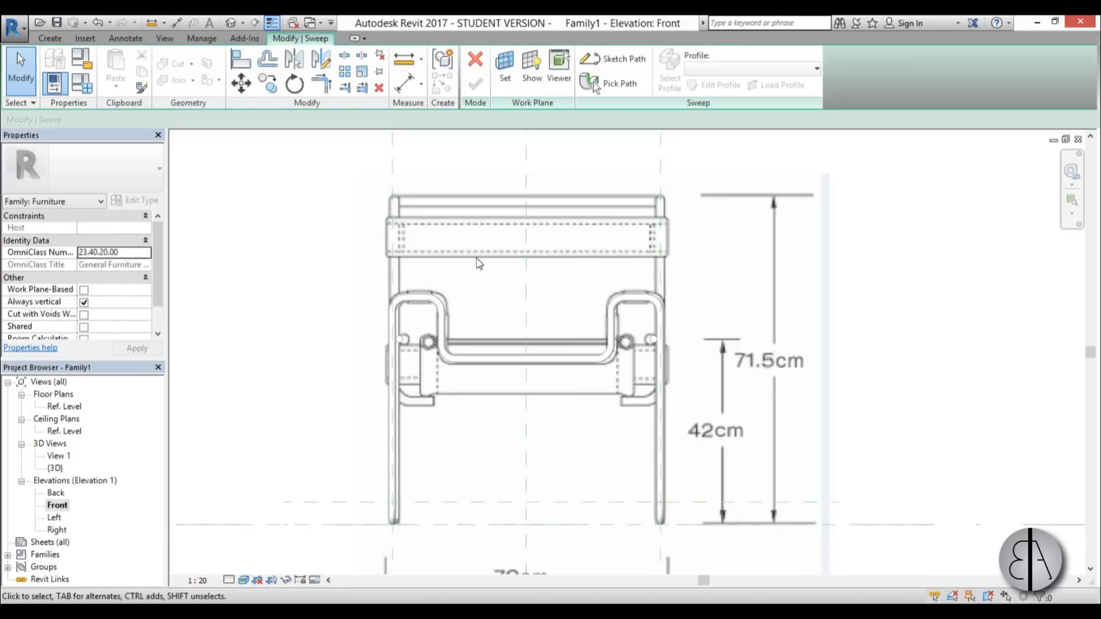
click(611, 59)
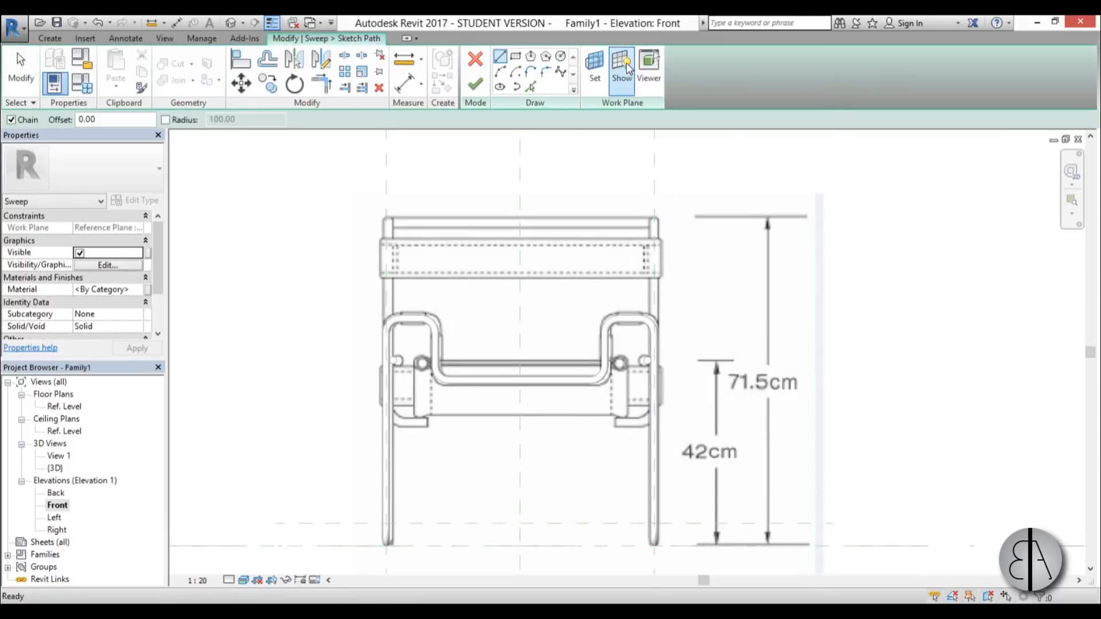
click(595, 69)
click(637, 288)
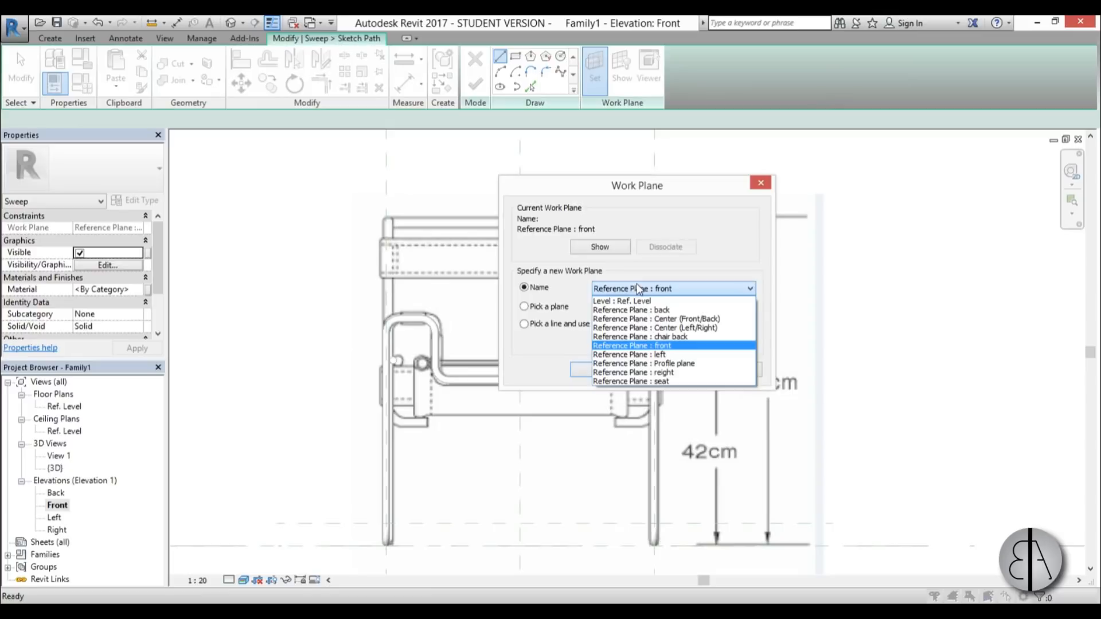
click(679, 336)
click(600, 369)
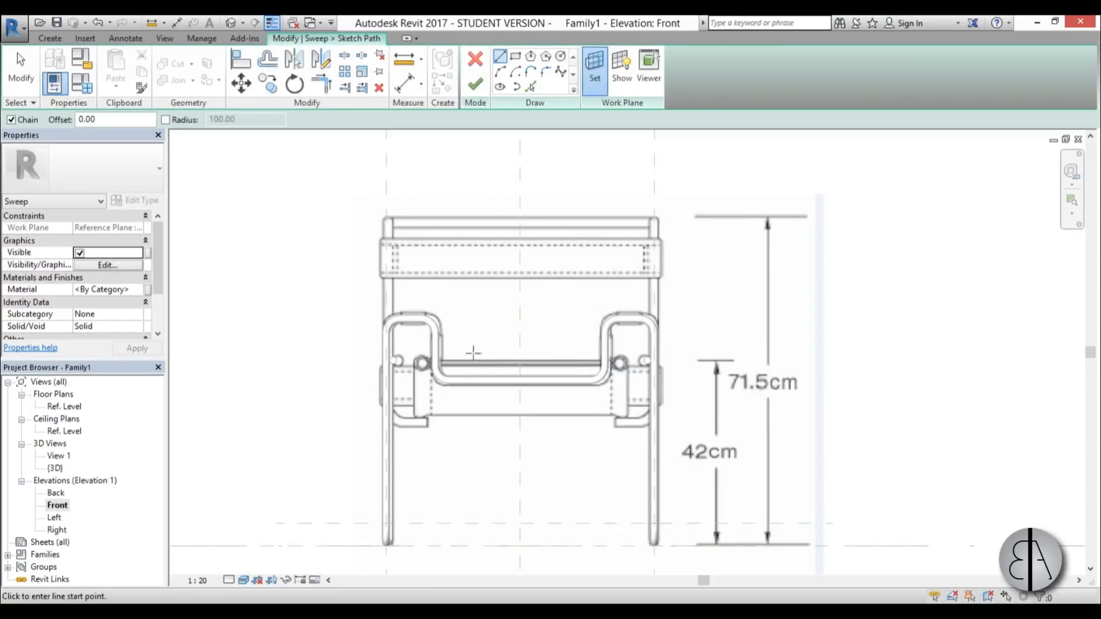
Sketch a closed rectangular path about 60 cm high between the left and right reference planes, following the chair back outline.
scroll(464, 331, up, 3)
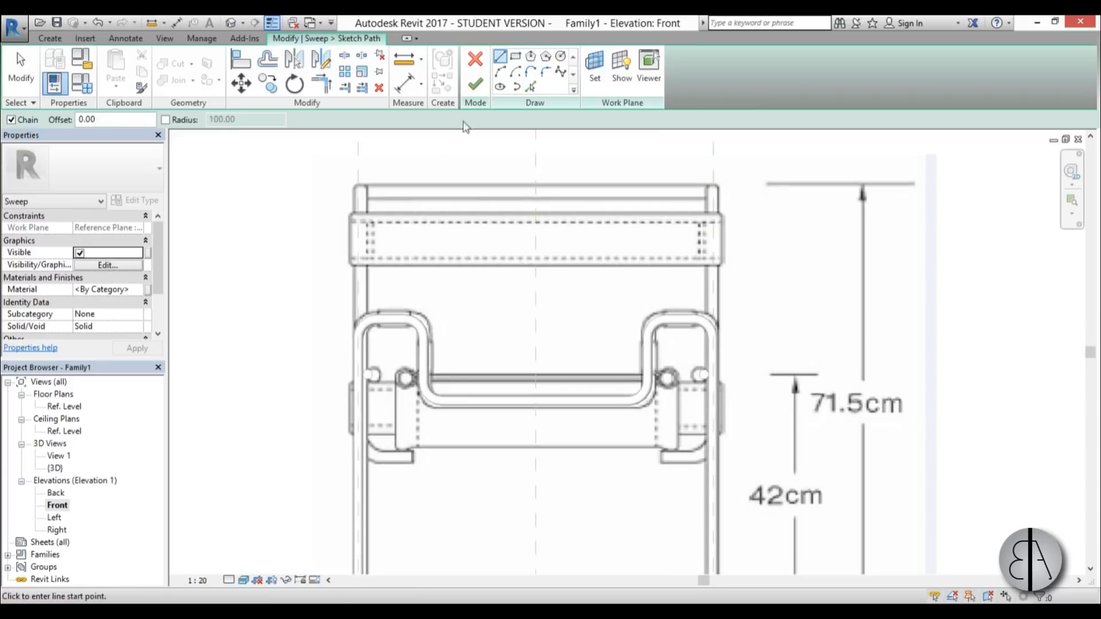
scroll(376, 180, up, 2)
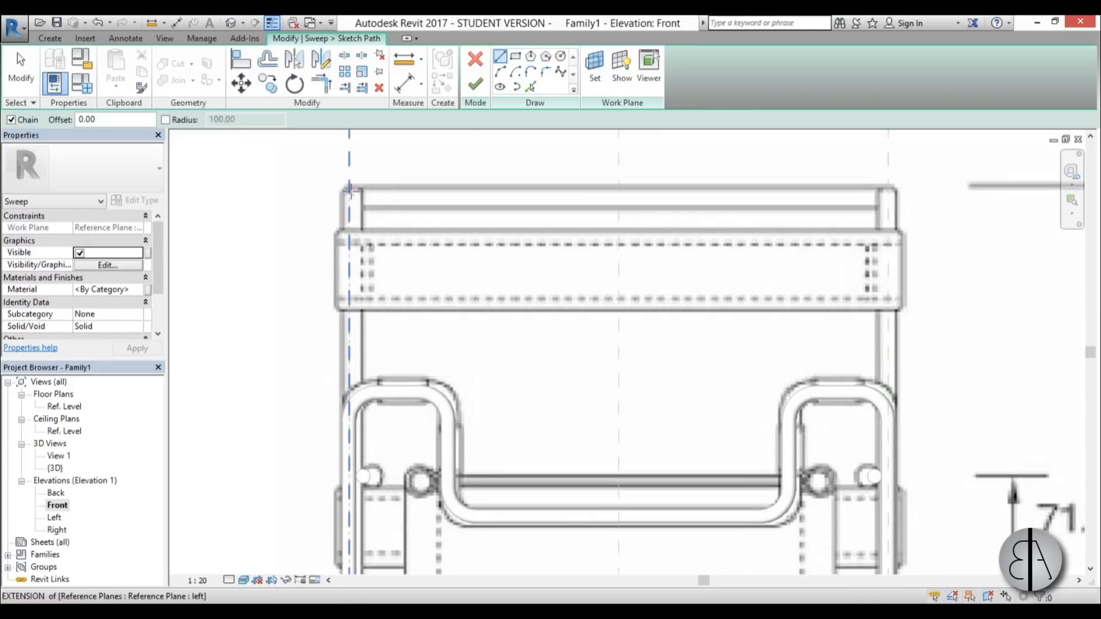
click(349, 189)
scroll(379, 252, down, 2)
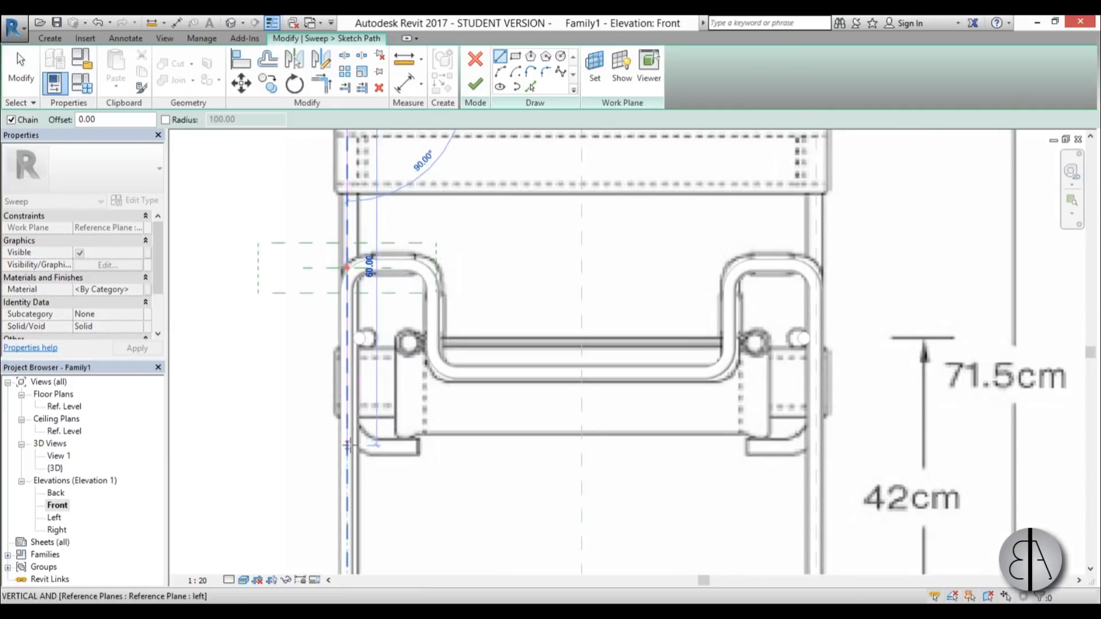
click(347, 446)
scroll(504, 441, down, 1)
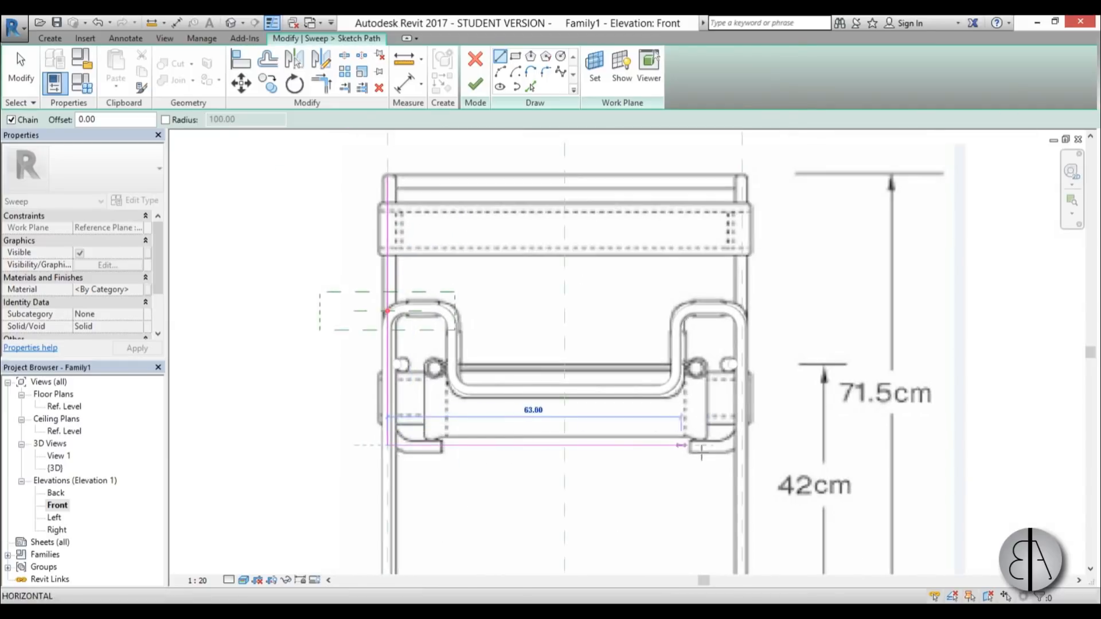
click(742, 444)
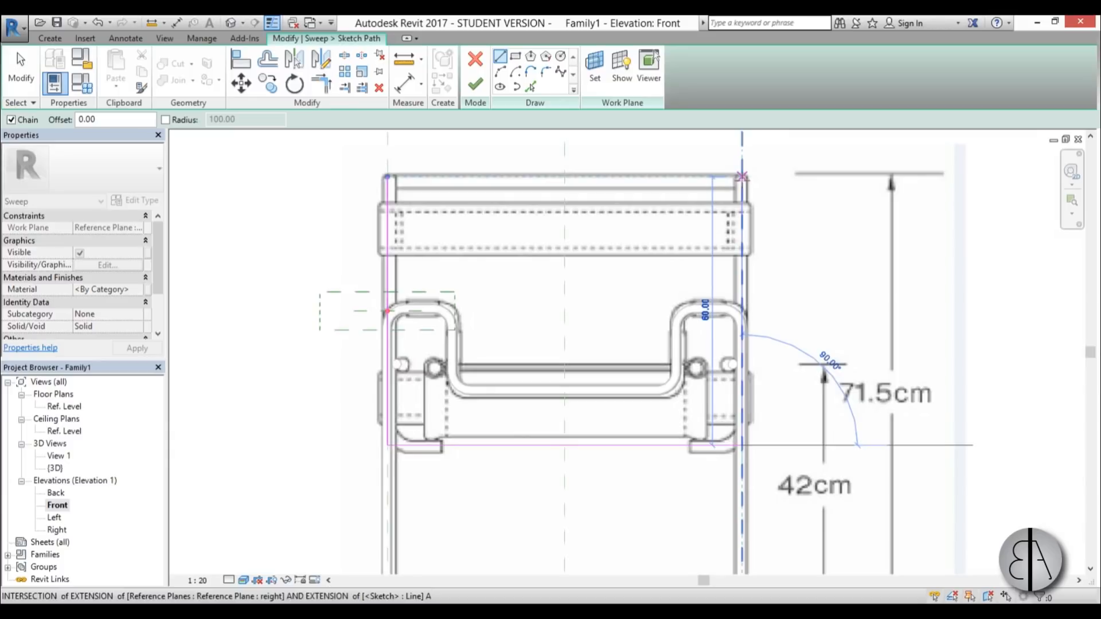
click(742, 175)
click(388, 176)
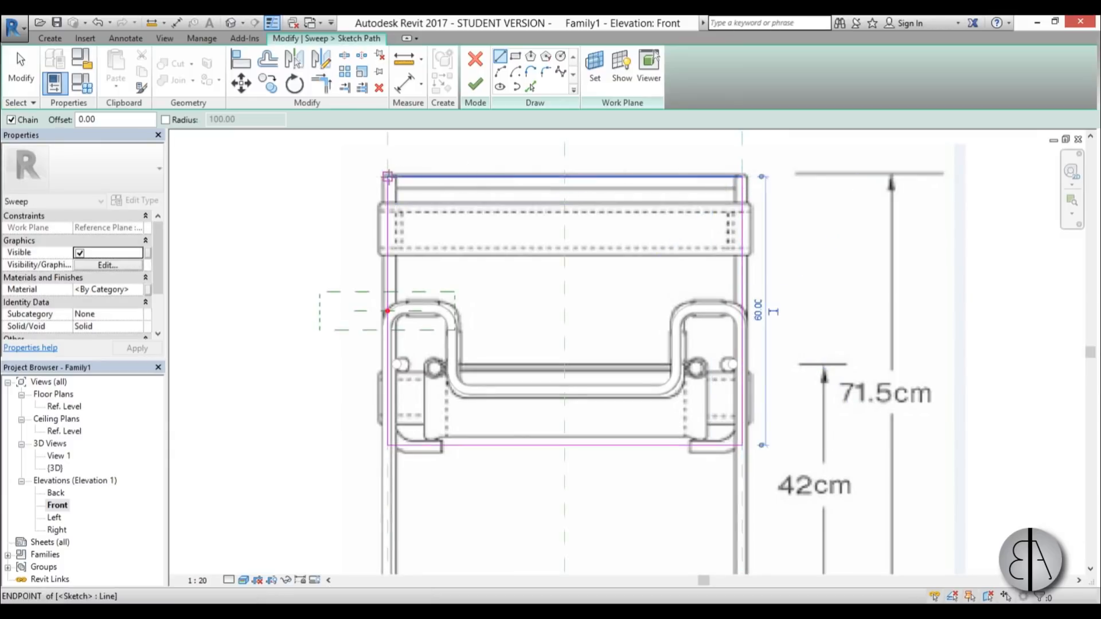
key(Escape)
key(Escape)
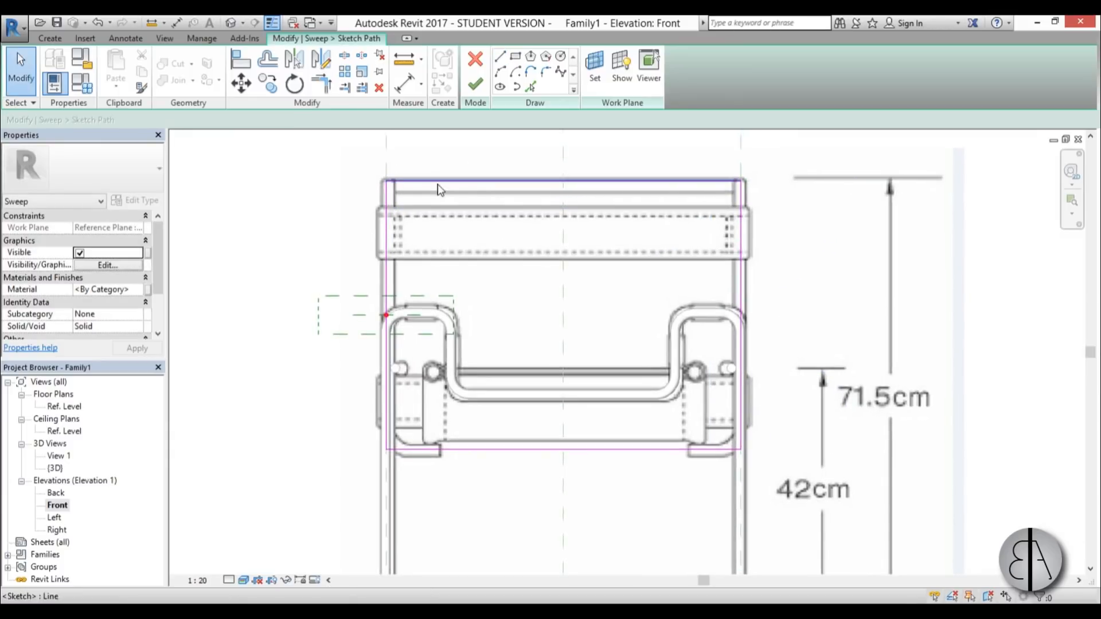
Round the two lower corners of the chair back path with fillet arcs of about 5 cm and 4.5 cm radius.
scroll(453, 476, up, 3)
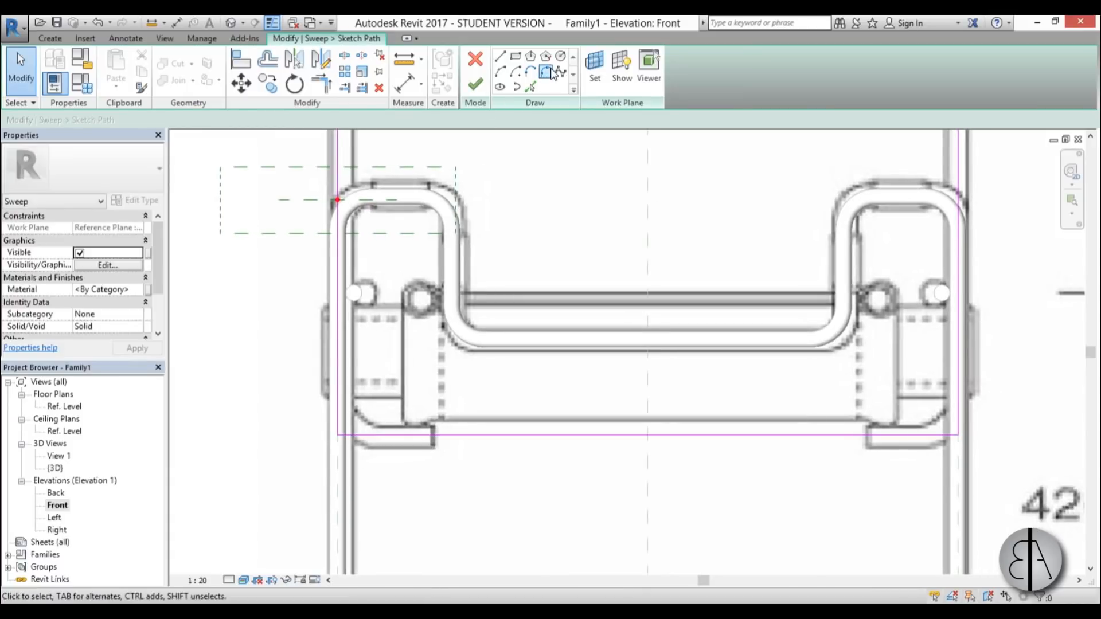
click(547, 73)
click(362, 435)
click(340, 423)
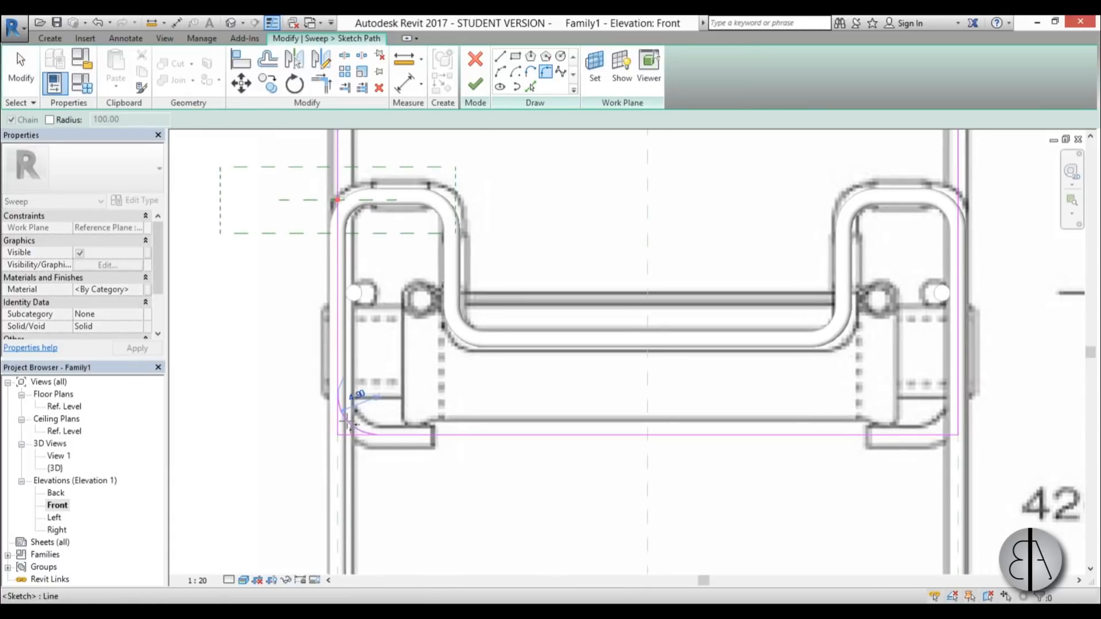
click(353, 420)
scroll(346, 431, down, 5)
scroll(645, 446, up, 2)
click(621, 436)
click(635, 424)
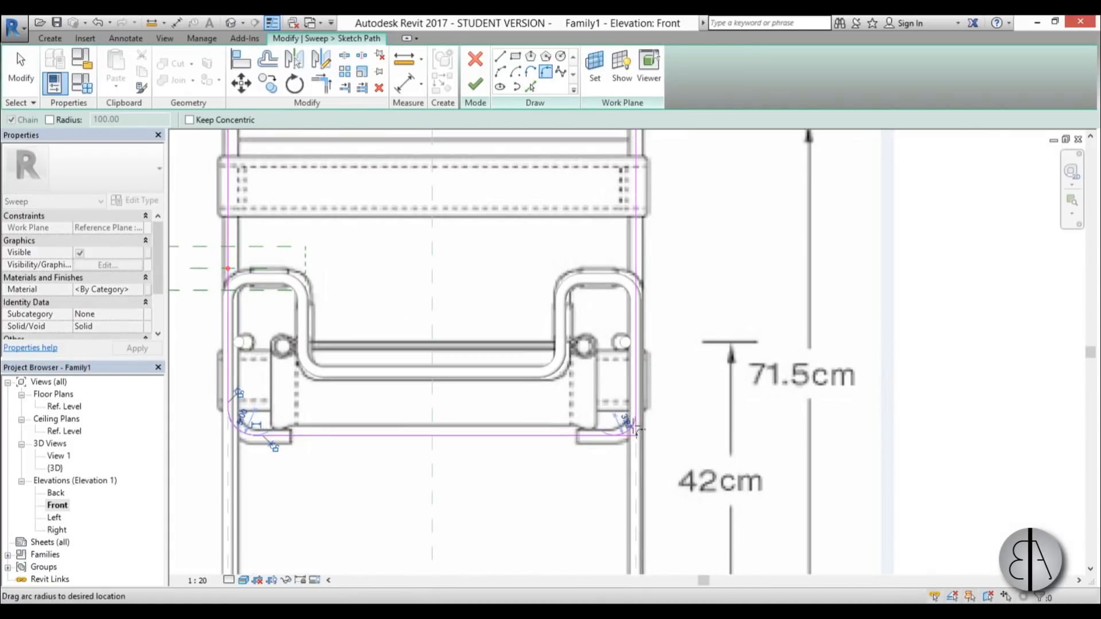
click(615, 418)
Round the two upper corners of the chair back path with fillet arcs of about 8 cm and 10 cm radius.
scroll(612, 442, down, 3)
scroll(615, 304, up, 2)
click(615, 290)
click(629, 304)
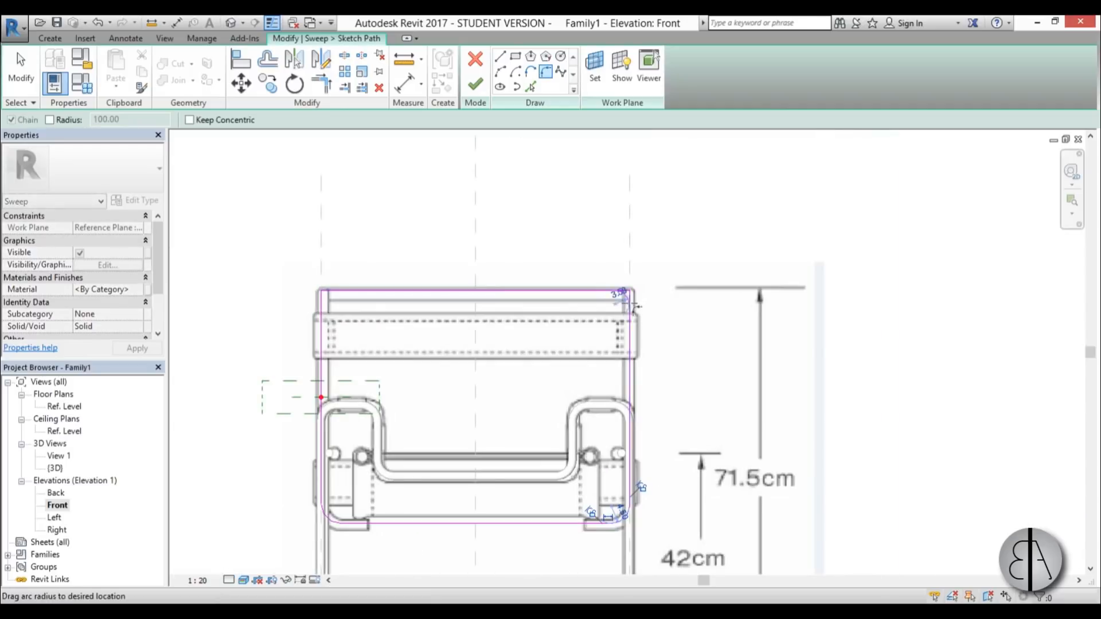
click(618, 302)
click(353, 291)
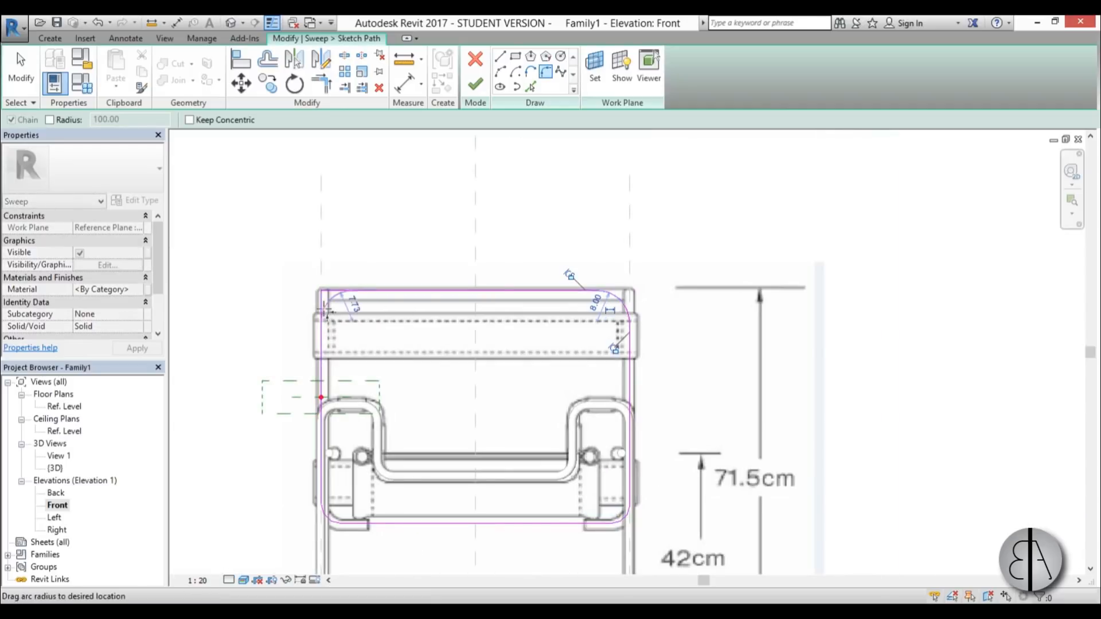
click(322, 331)
Set the radius of the chair back path's corner arcs to 4 cm.
click(364, 314)
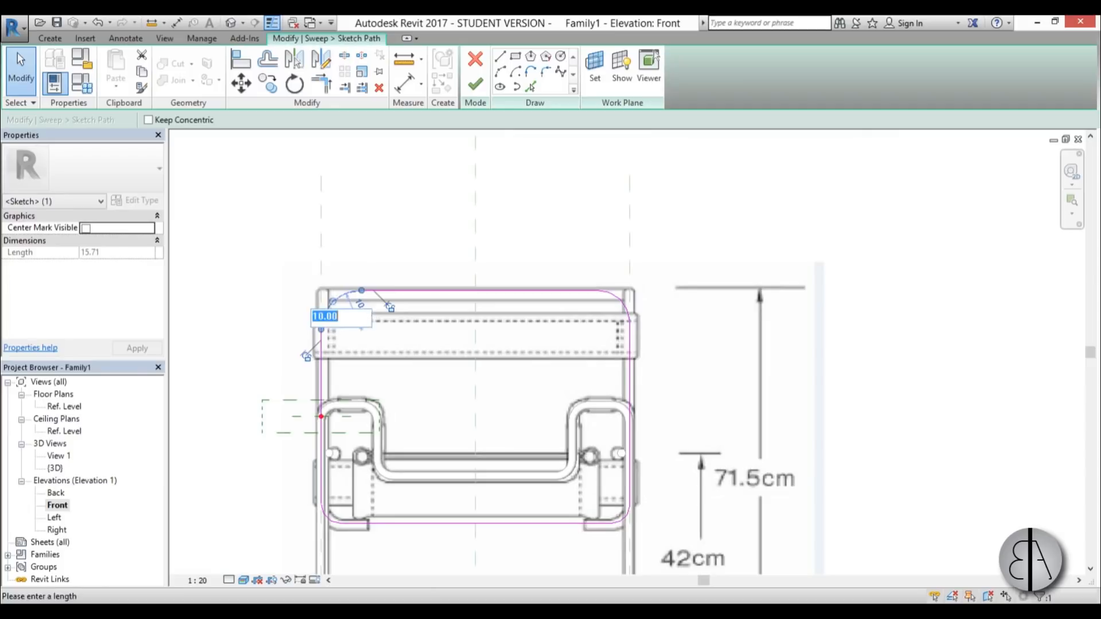
text(4)
key(Return)
click(628, 303)
click(599, 305)
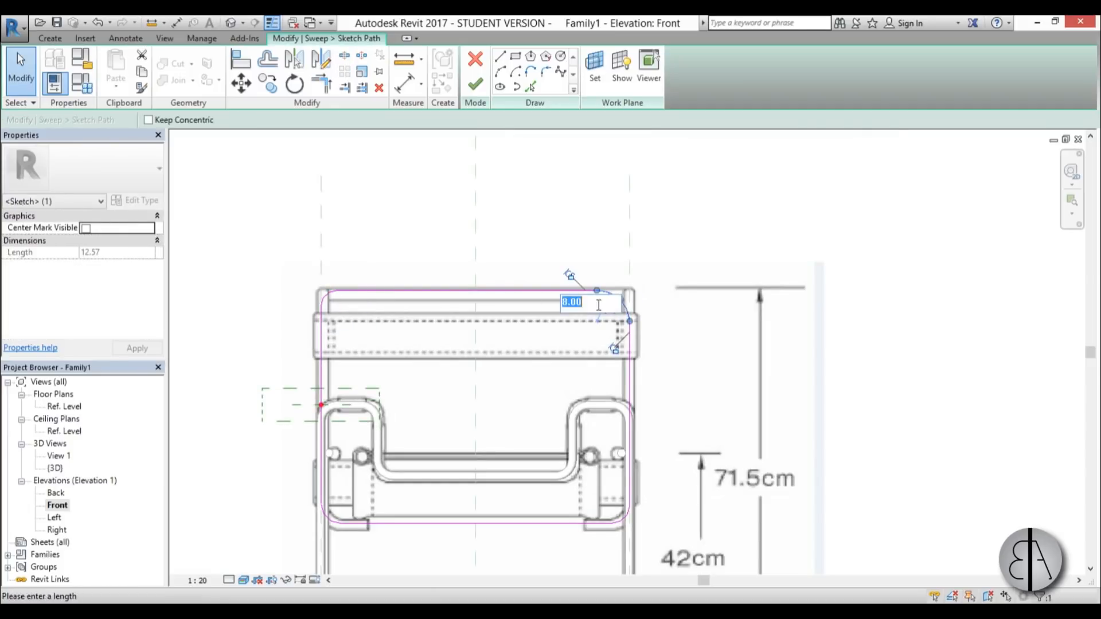
text(4)
key(Return)
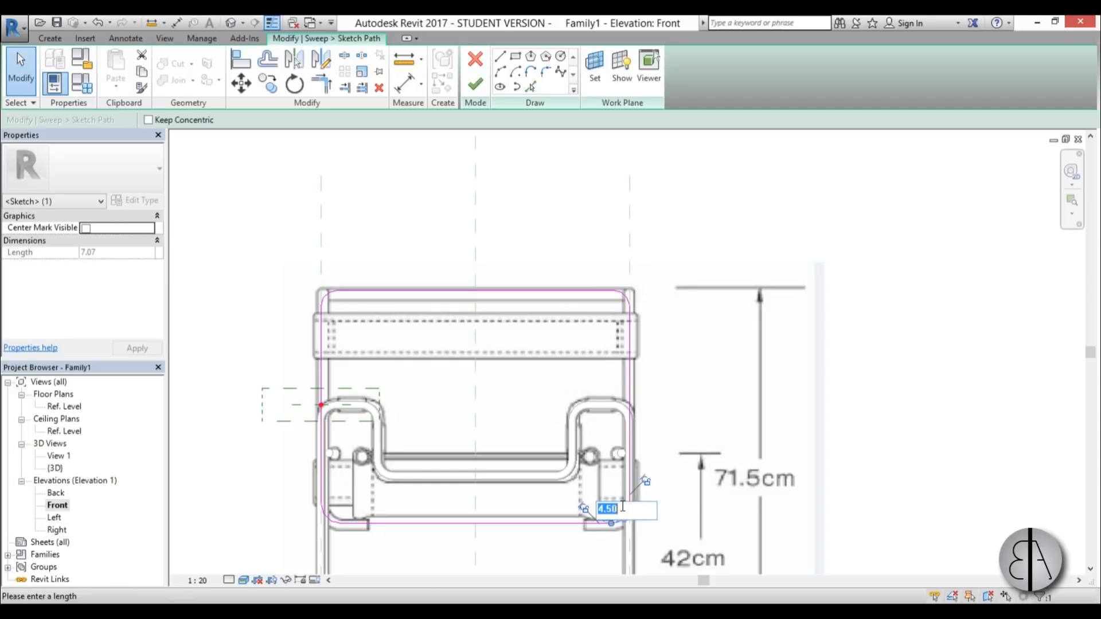
click(333, 520)
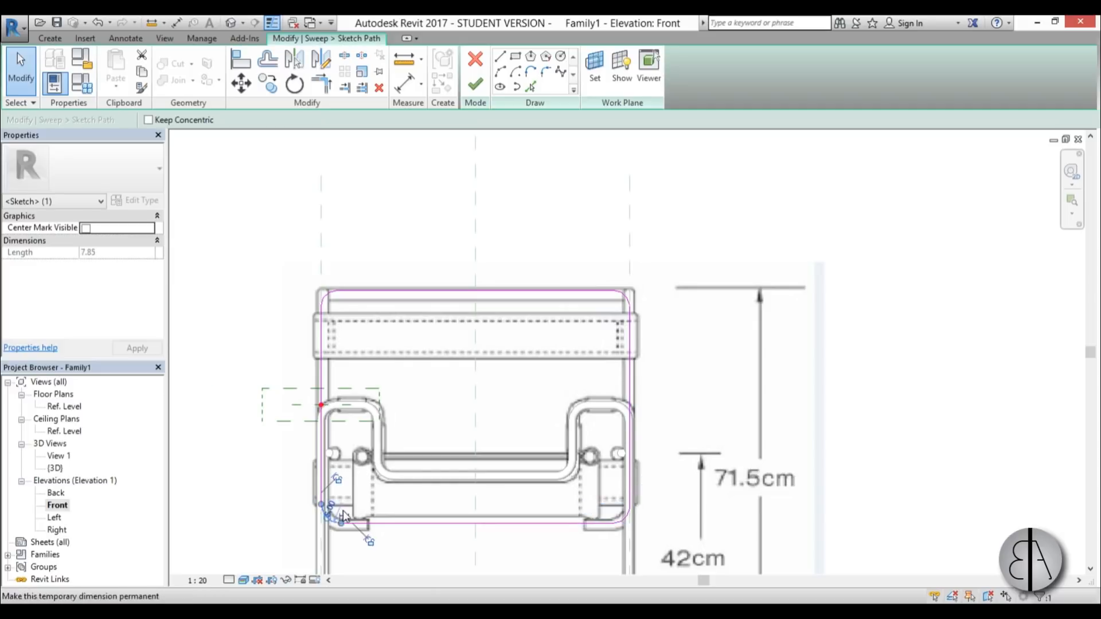
text(4)
key(Return)
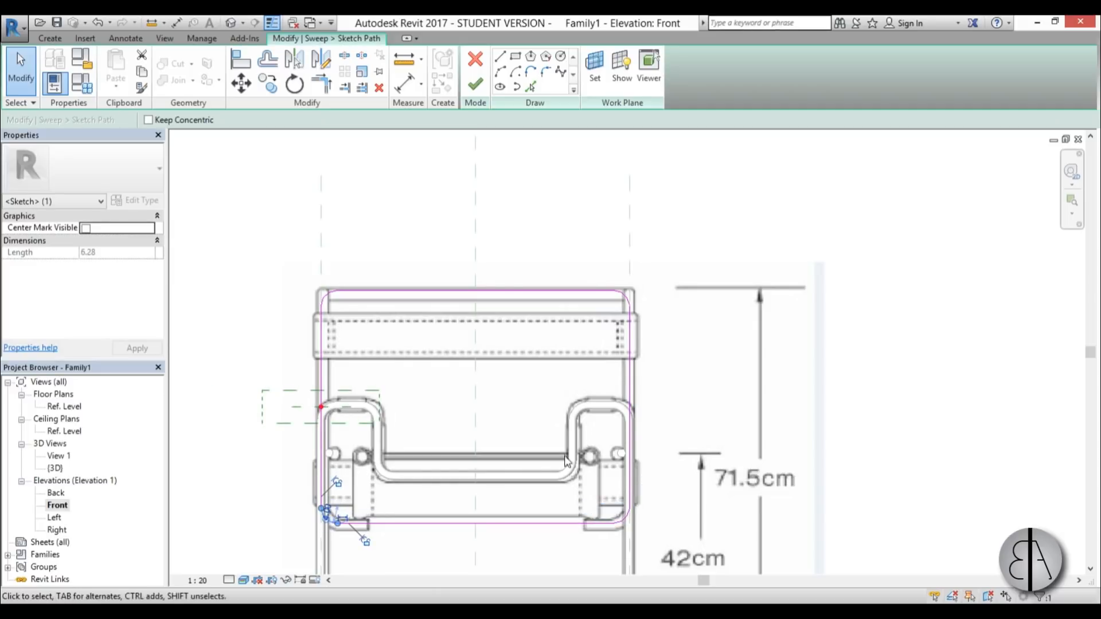
Draw a vertical helper line about 21.5 cm long across the path's lower edge, just inside its left end.
click(447, 540)
middle_drag(447, 539, 469, 443)
scroll(413, 407, up, 2)
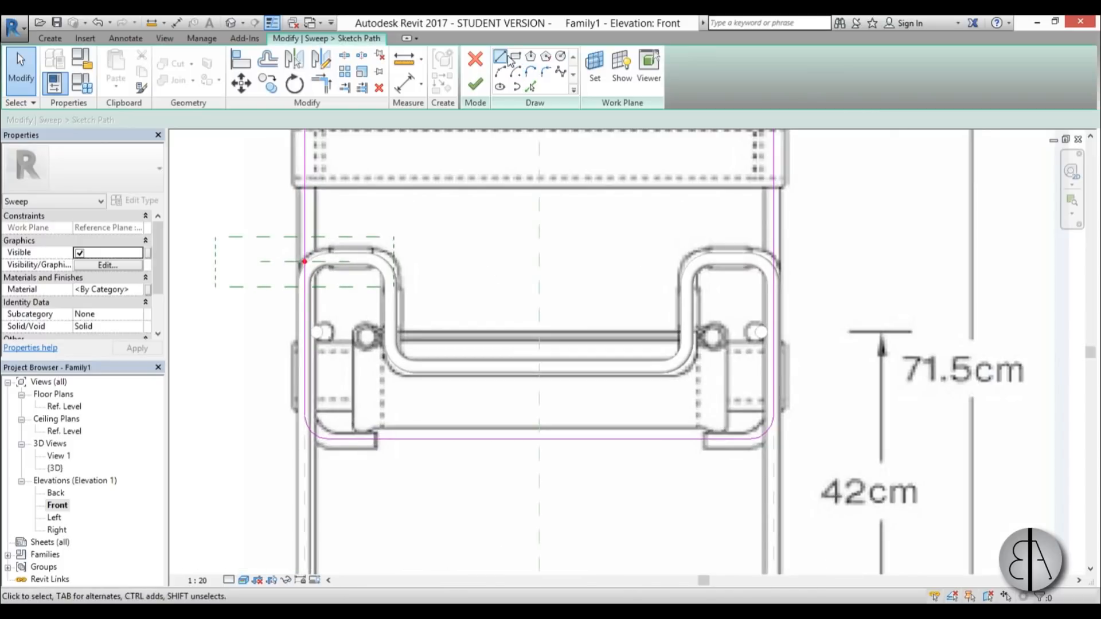
click(508, 59)
click(394, 374)
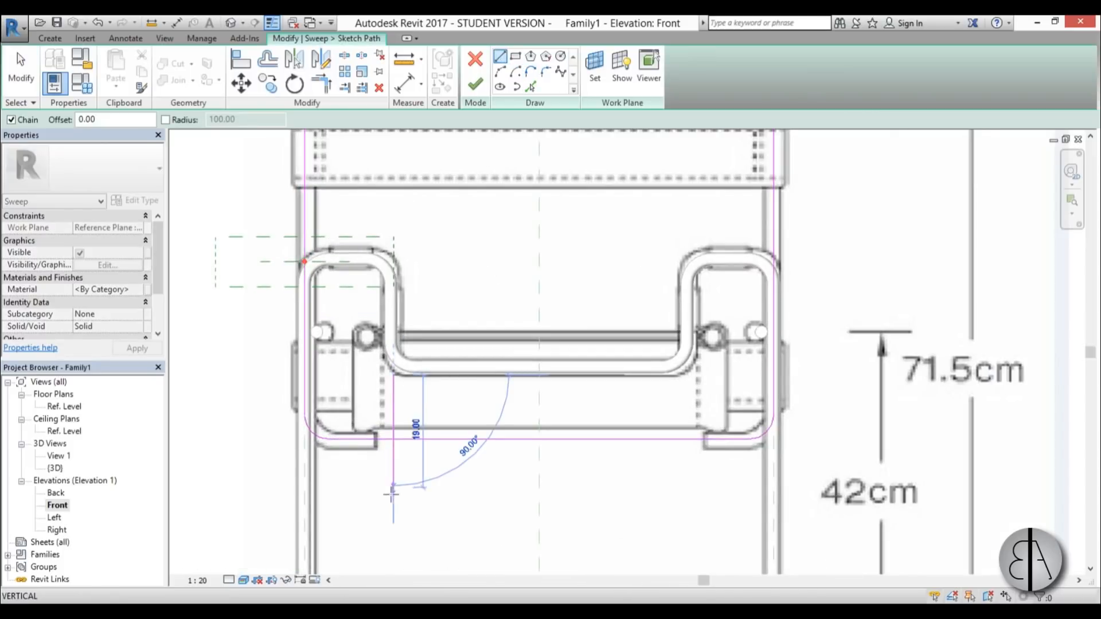
click(392, 501)
key(Escape)
key(Escape)
Mirror the vertical helper line about the centre reference plane to the other side of the path.
scroll(402, 443, up, 3)
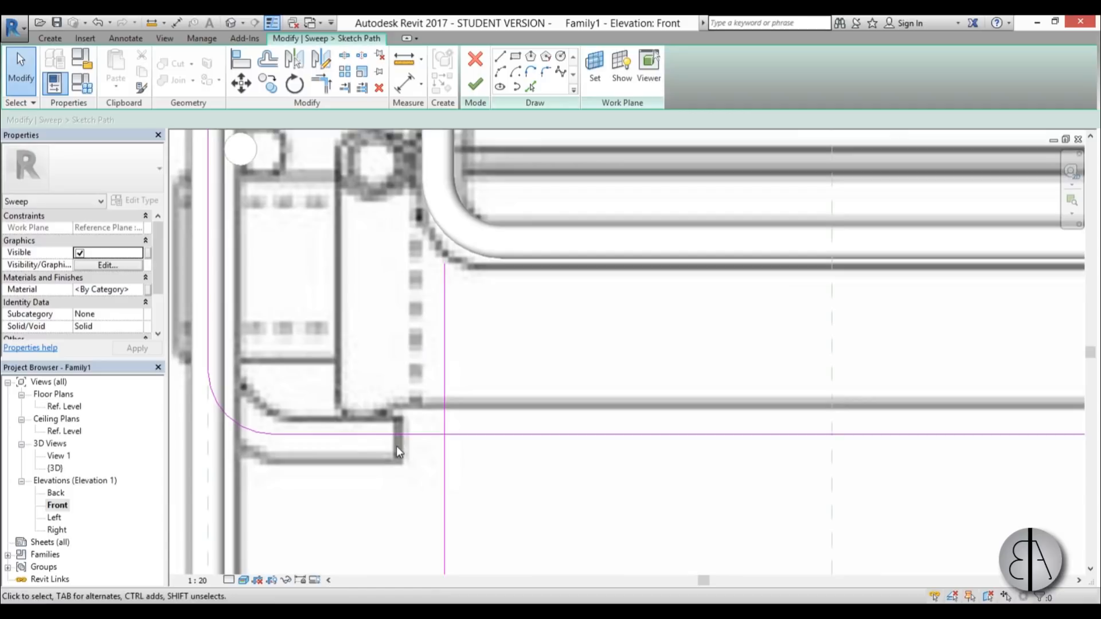
click(446, 457)
scroll(447, 459, down, 5)
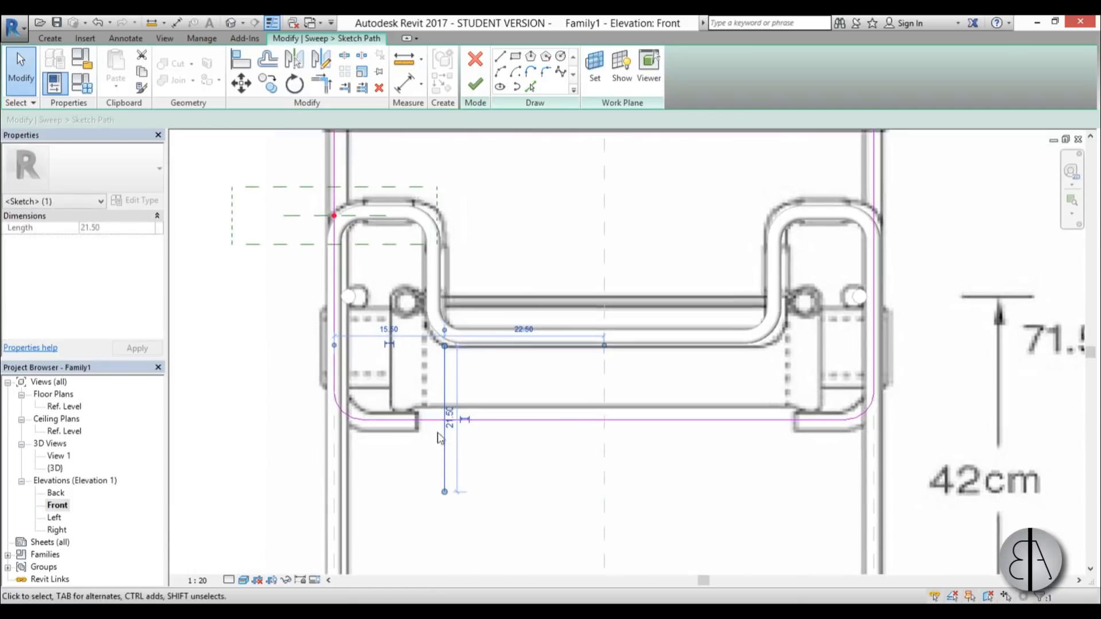
middle_drag(447, 460, 441, 459)
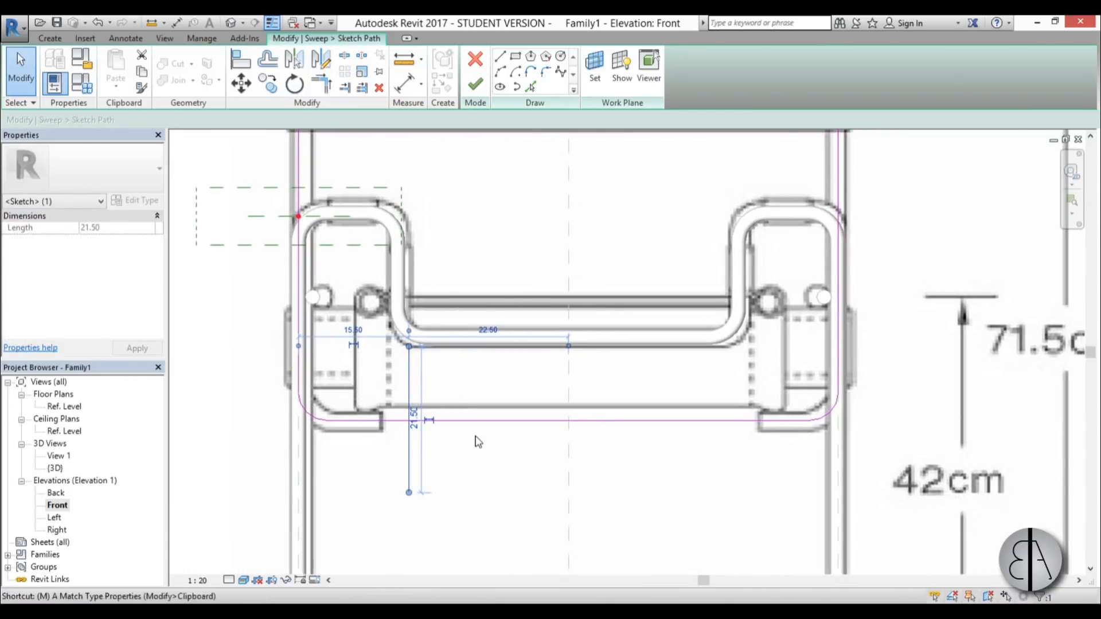
key(m)
click(569, 437)
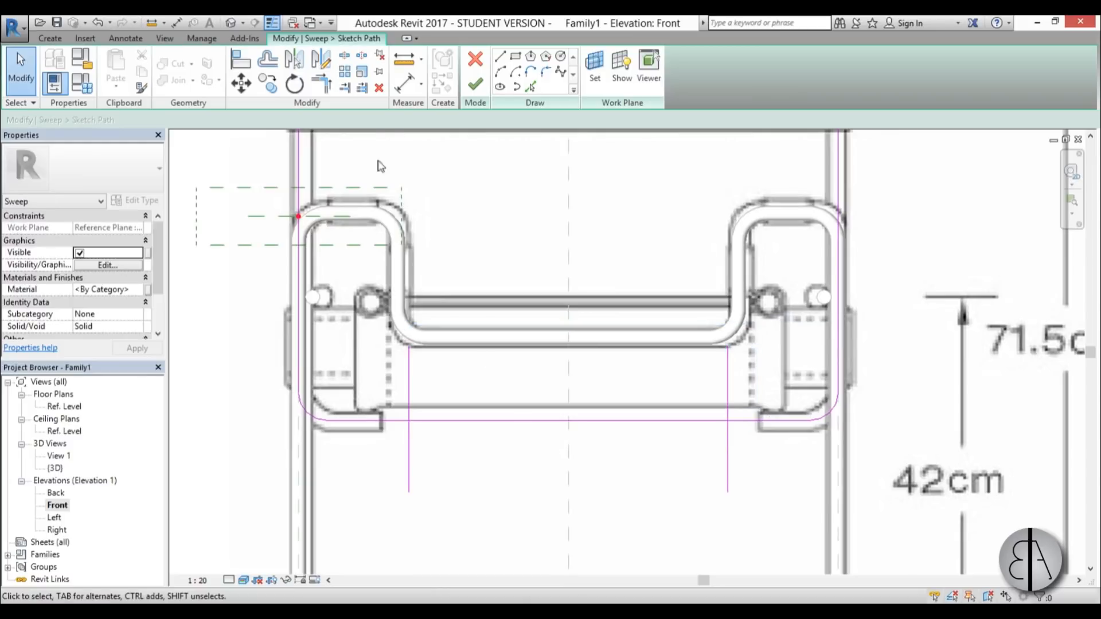
Split the path's lower edge at the helper lines and delete its middle segment together with both helper lines.
click(344, 57)
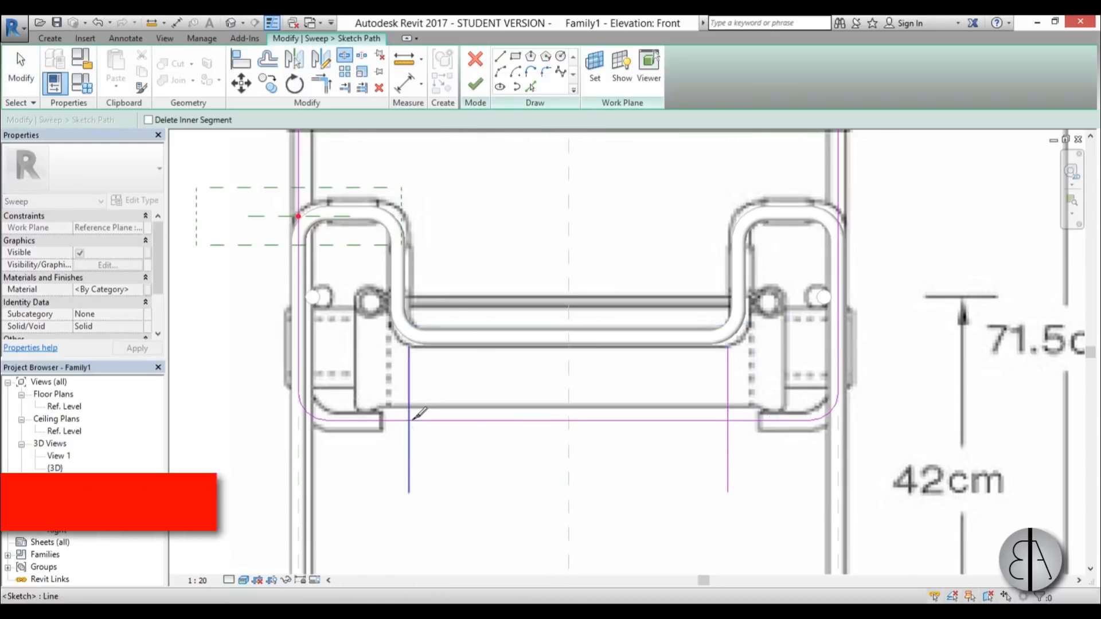
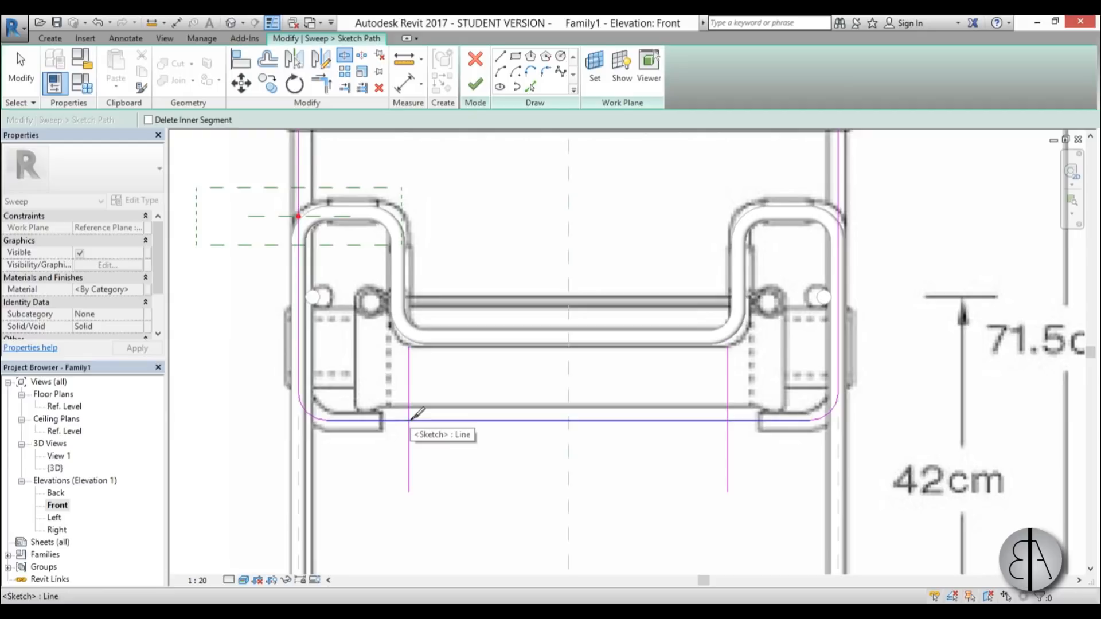
click(409, 421)
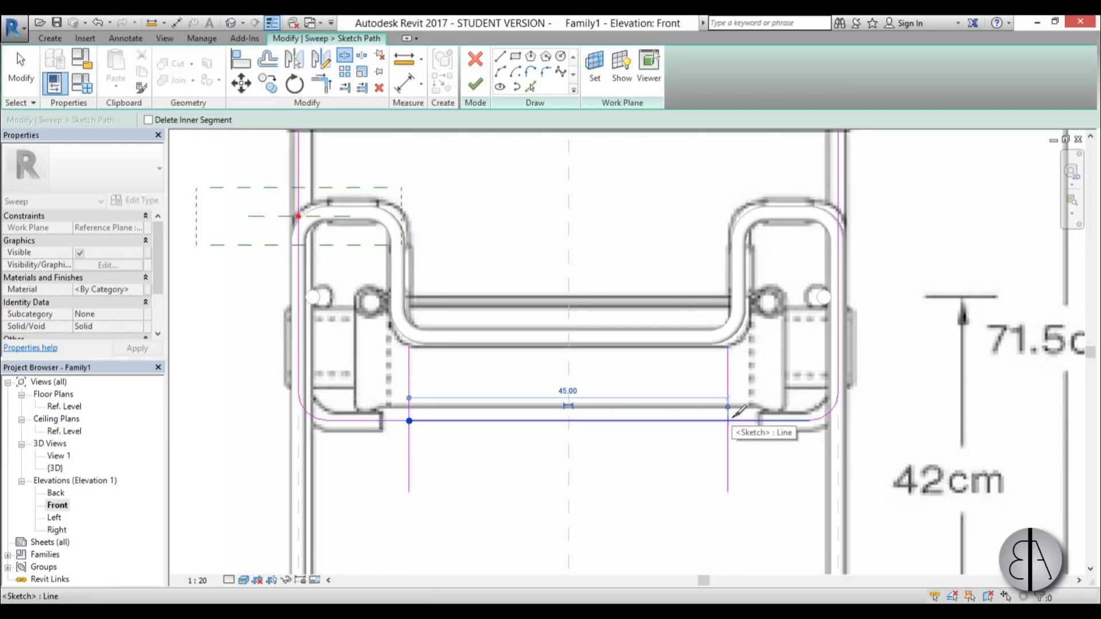
key(Escape)
key(Escape)
mouse_move(763, 454)
mouse_down()
mouse_move(447, 457)
mouse_move(440, 446)
mouse_up()
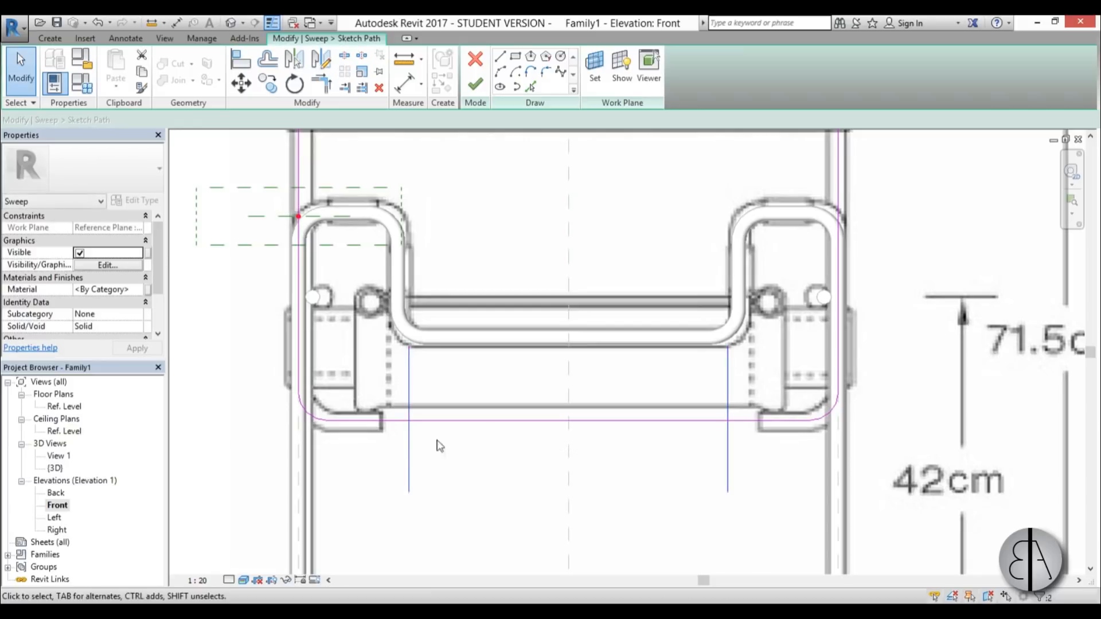
ctrl+click(477, 421)
key(Delete)
Check the open-bottomed path in the Front elevation, open the {3D} view and finish the path sketch.
scroll(485, 470, down, 1)
middle_drag(486, 472, 477, 487)
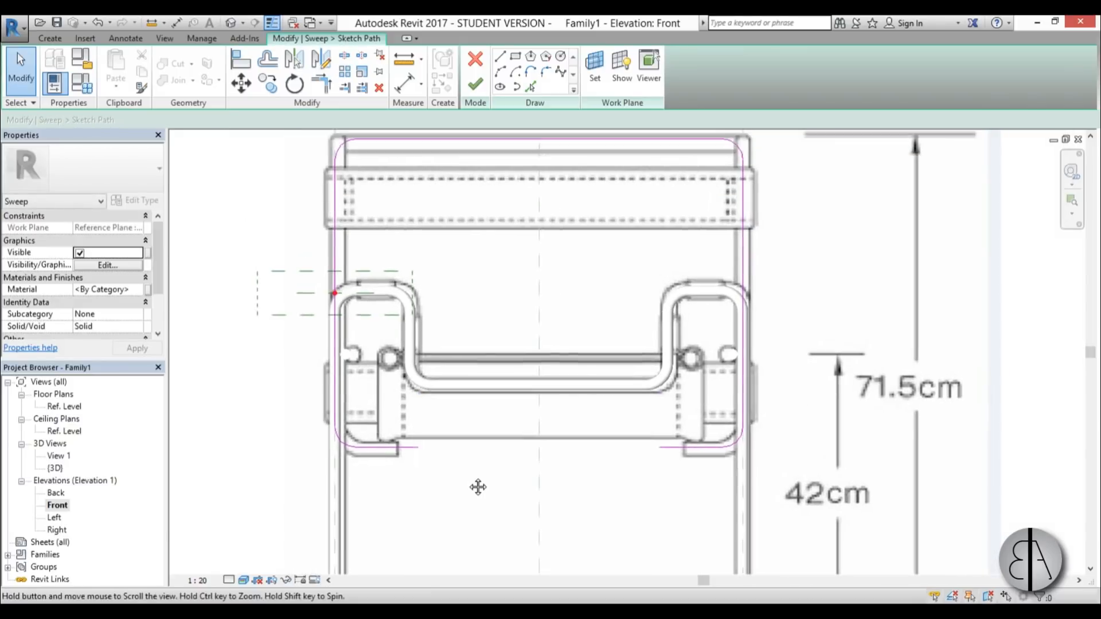
scroll(477, 487, down, 1)
middle_drag(469, 287, 467, 283)
scroll(551, 325, up, 1)
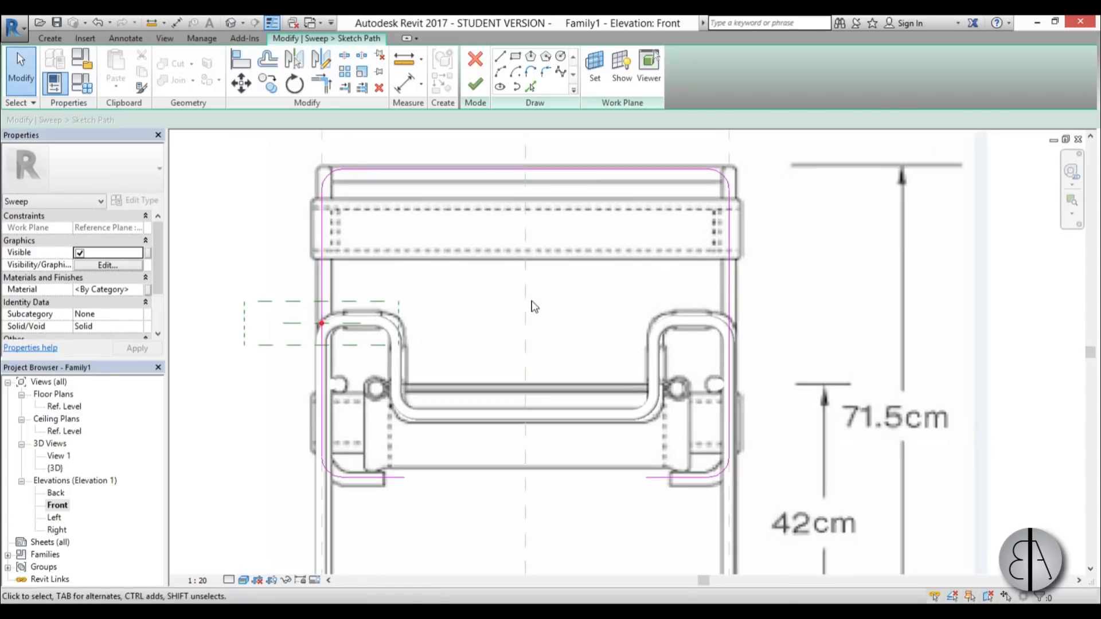
middle_drag(533, 305, 522, 327)
double_click(56, 467)
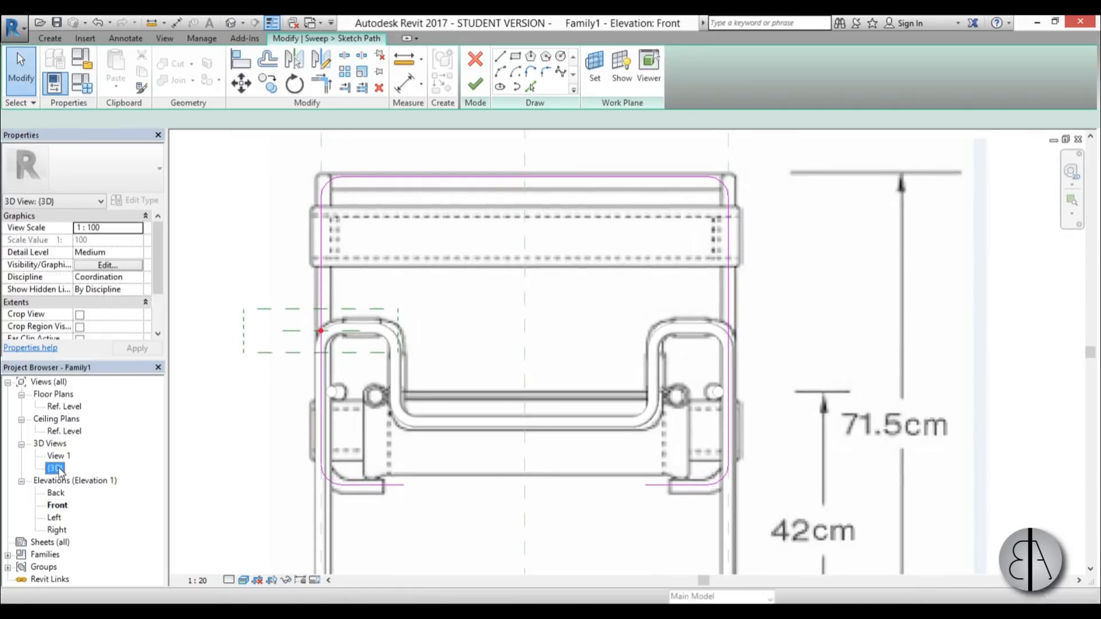
scroll(391, 188, up, 1)
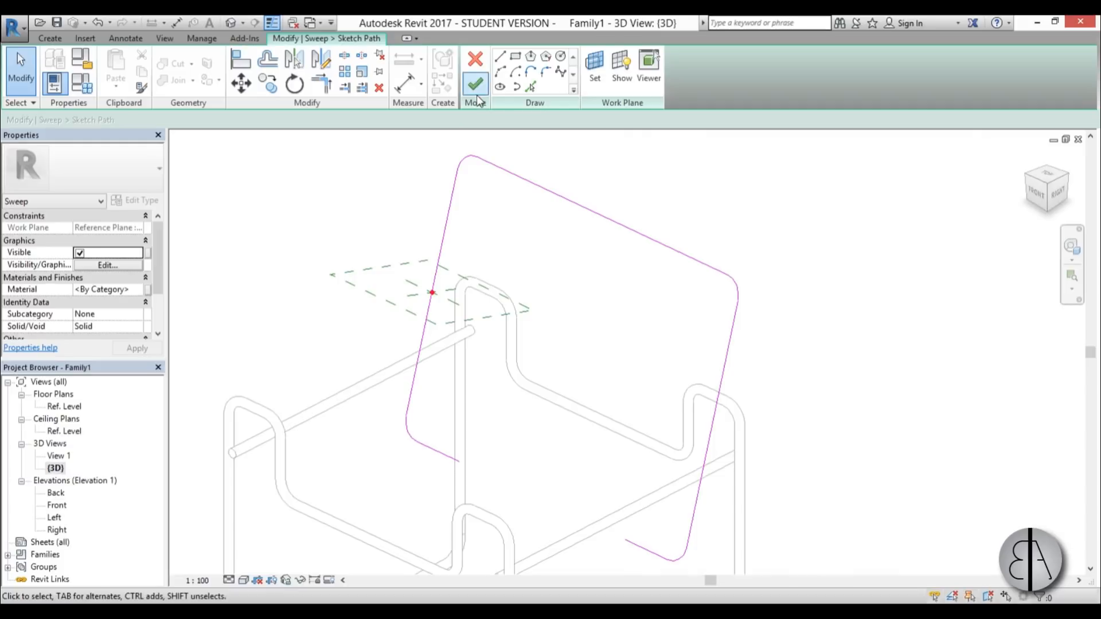
click(475, 85)
Sketch a circular sweep profile of 1 cm radius centred on the path's profile plane point and finish the profile.
click(716, 85)
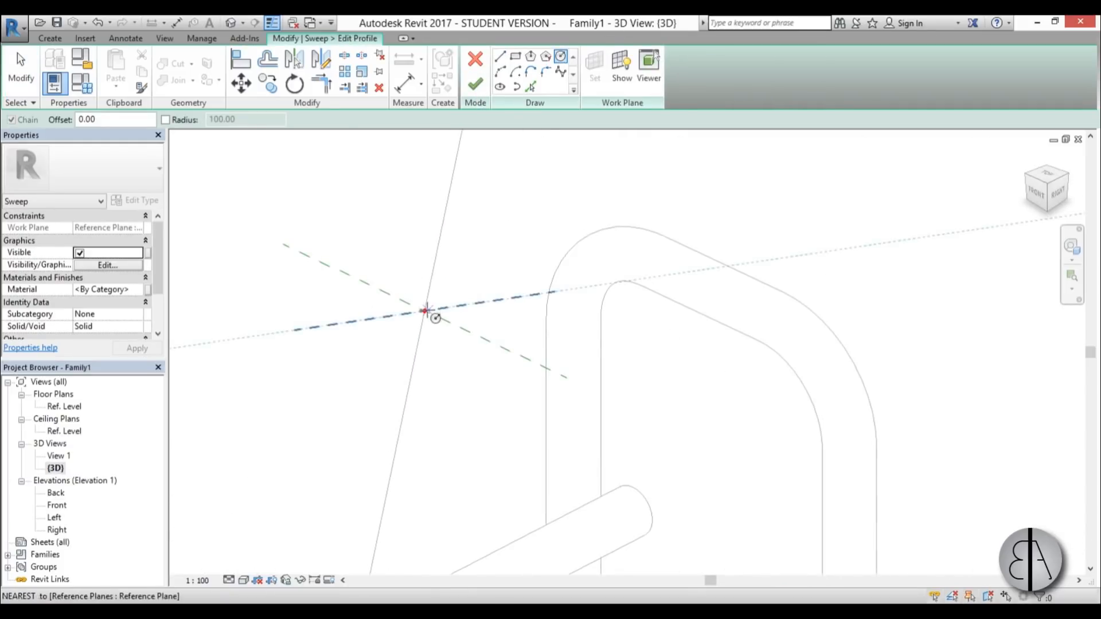
scroll(425, 312, up, 2)
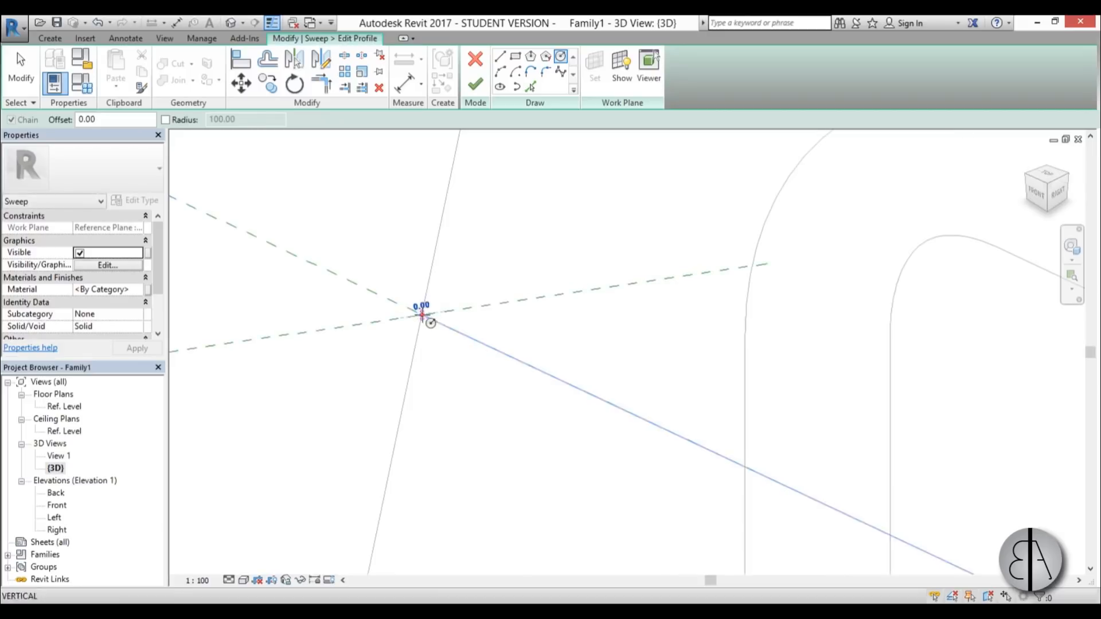
click(421, 314)
click(450, 351)
key(Escape)
click(433, 330)
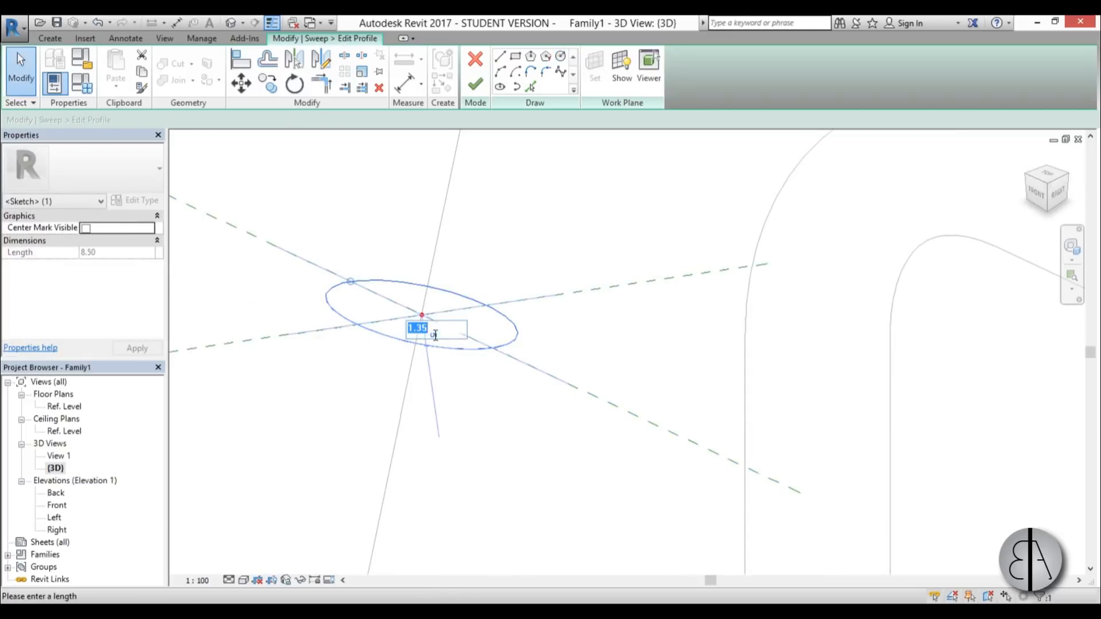
text(1)
key(Return)
scroll(435, 319, down, 5)
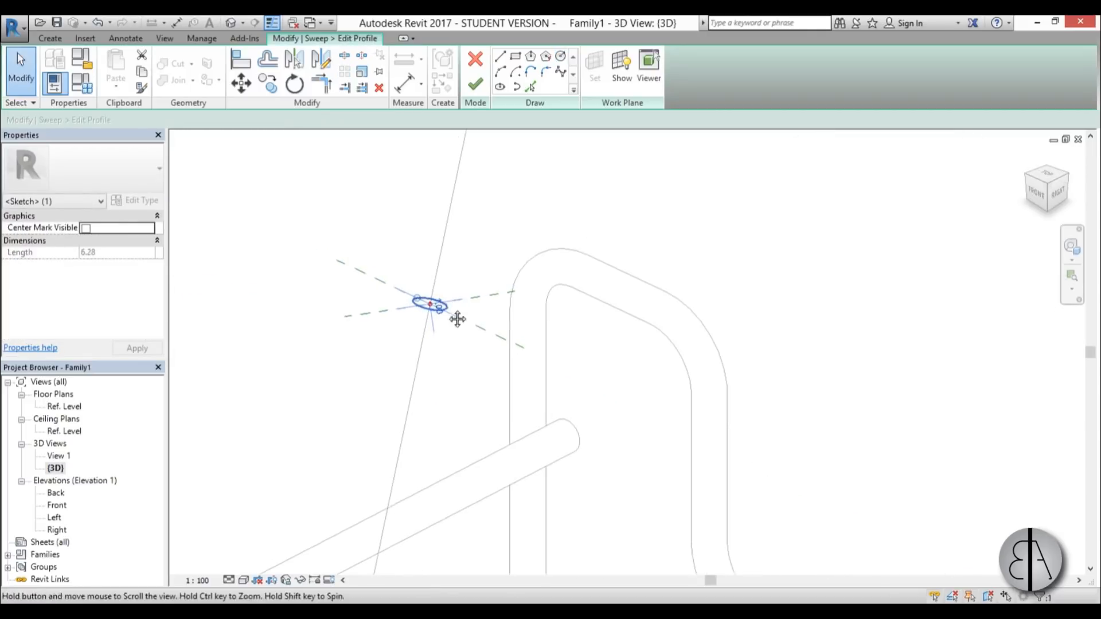
click(475, 85)
Finish the chair back sweep and inspect the resulting tube frame in 3D.
scroll(425, 264, down, 3)
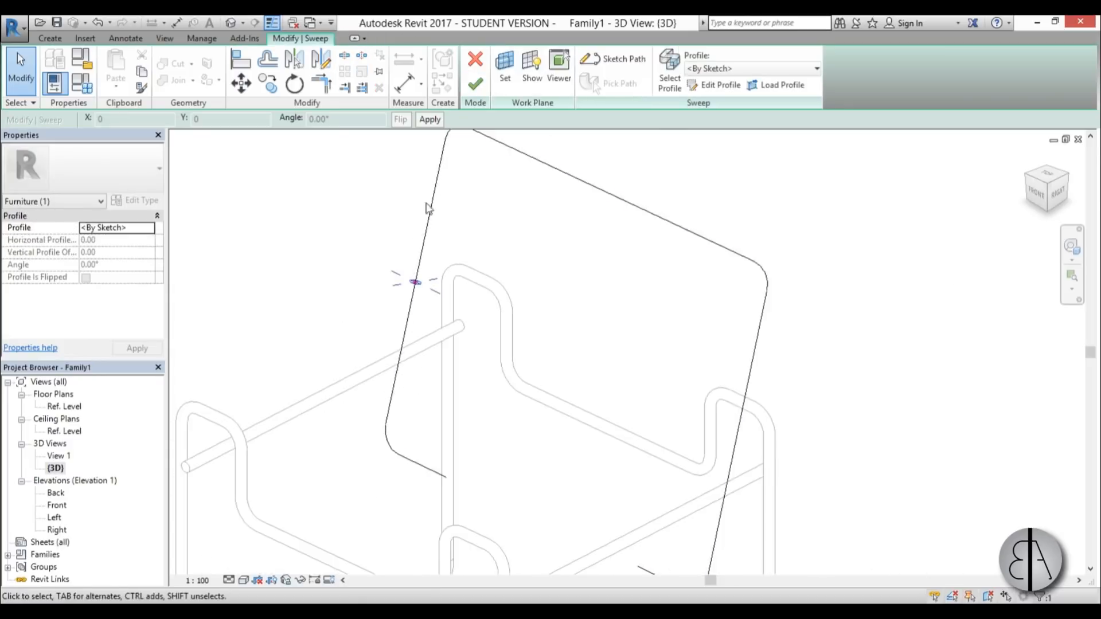
click(476, 86)
shift+middle_drag(602, 326, 501, 368)
scroll(501, 368, up, 3)
click(459, 390)
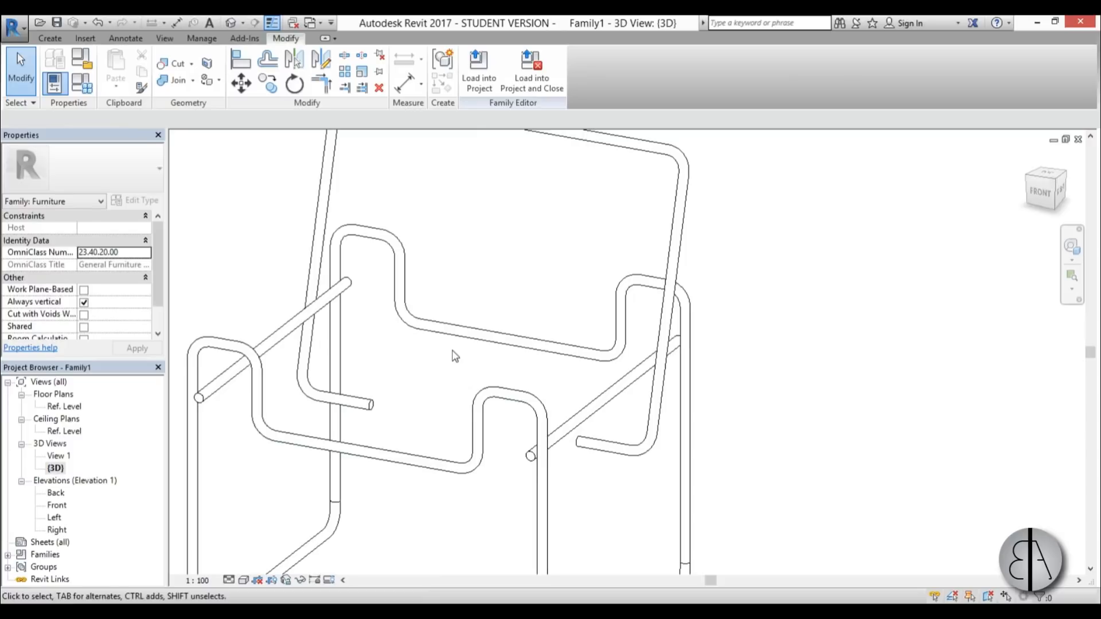
Examine the inclined seat reference plane in the Right elevation and open the Ref. Level floor plan.
double_click(56, 518)
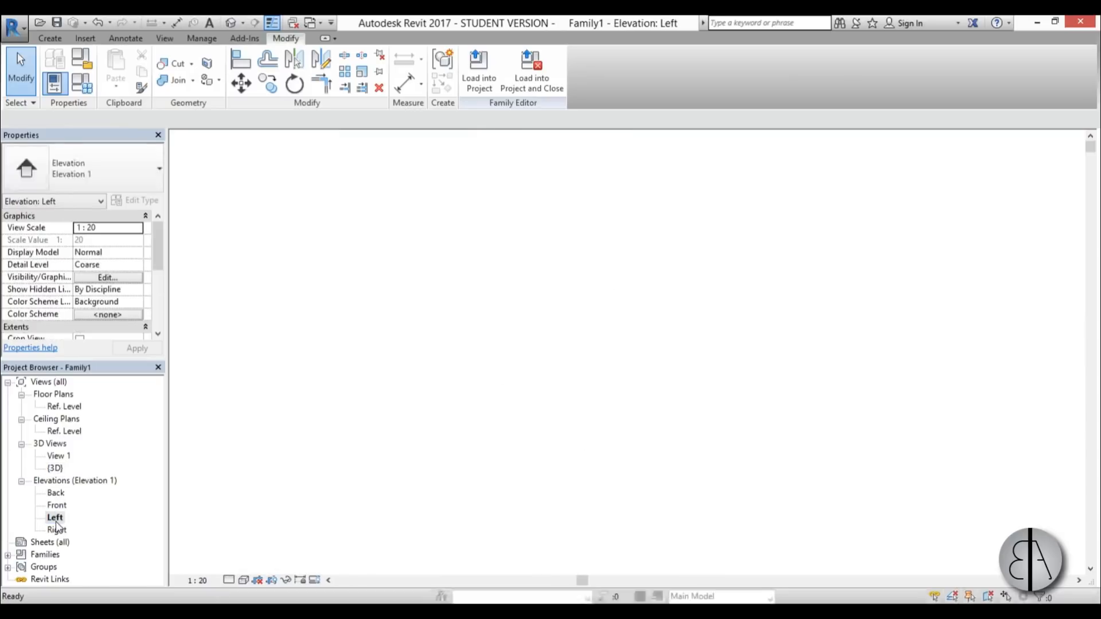
double_click(56, 528)
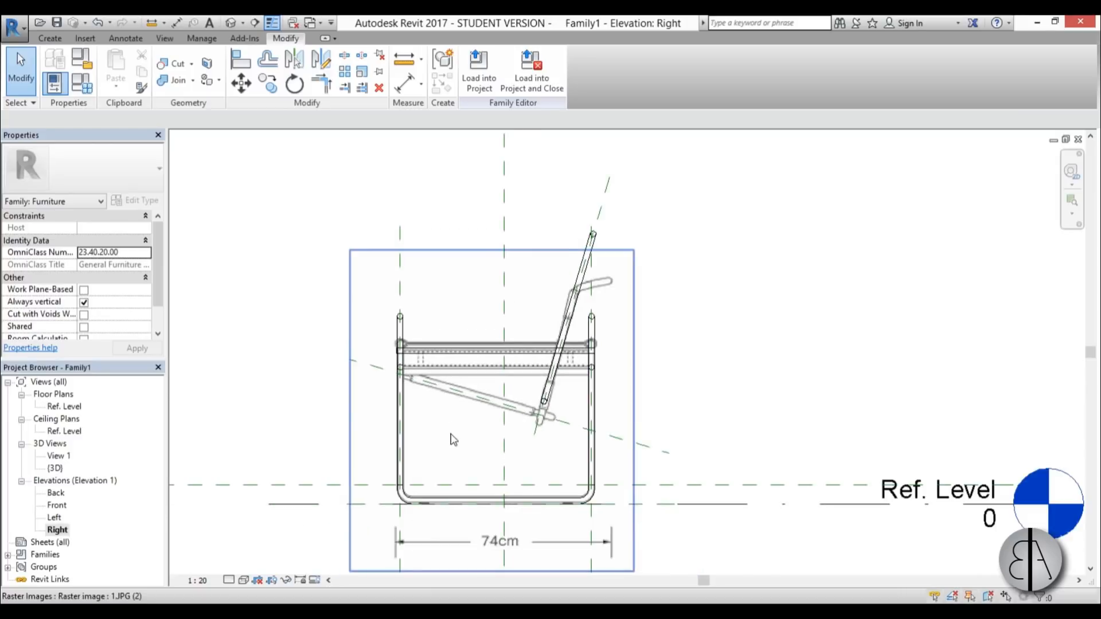
scroll(450, 435, up, 2)
click(458, 383)
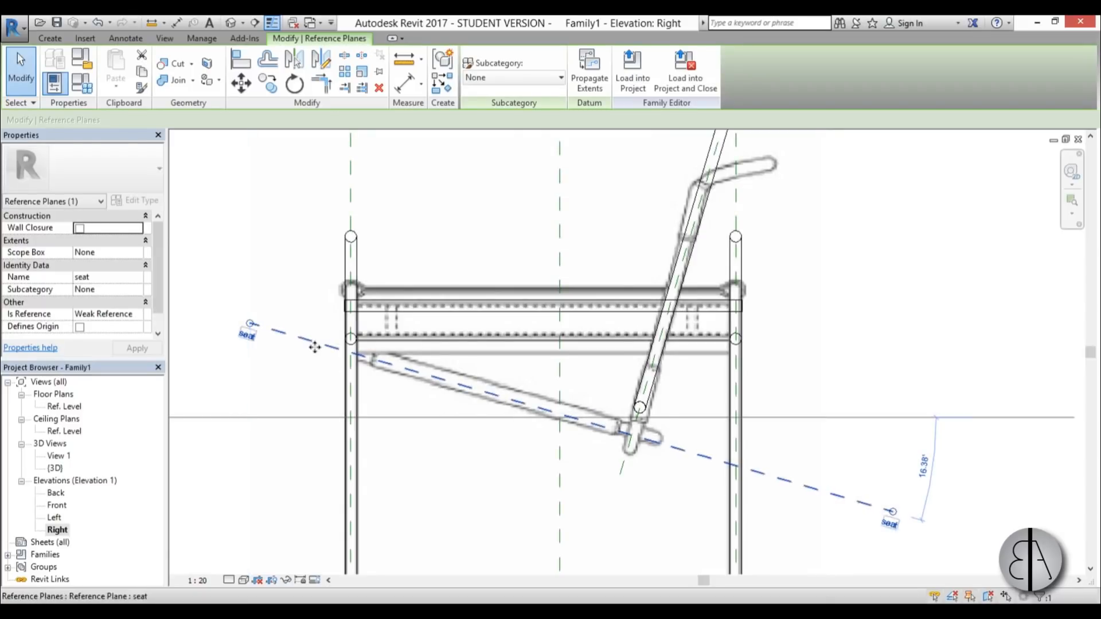
middle_drag(515, 446, 514, 430)
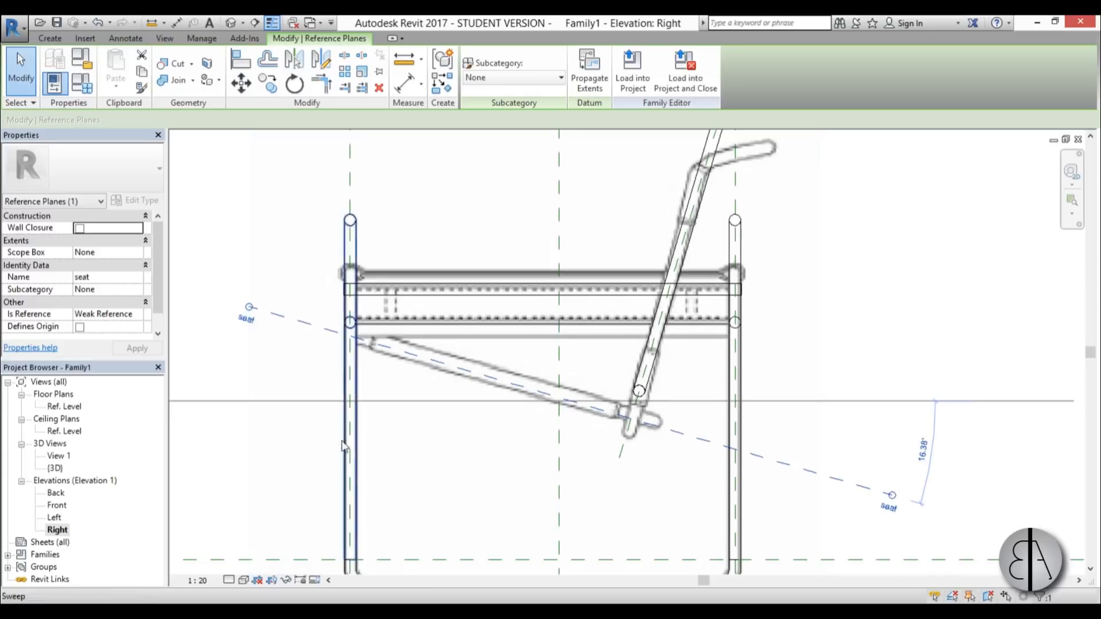
double_click(63, 407)
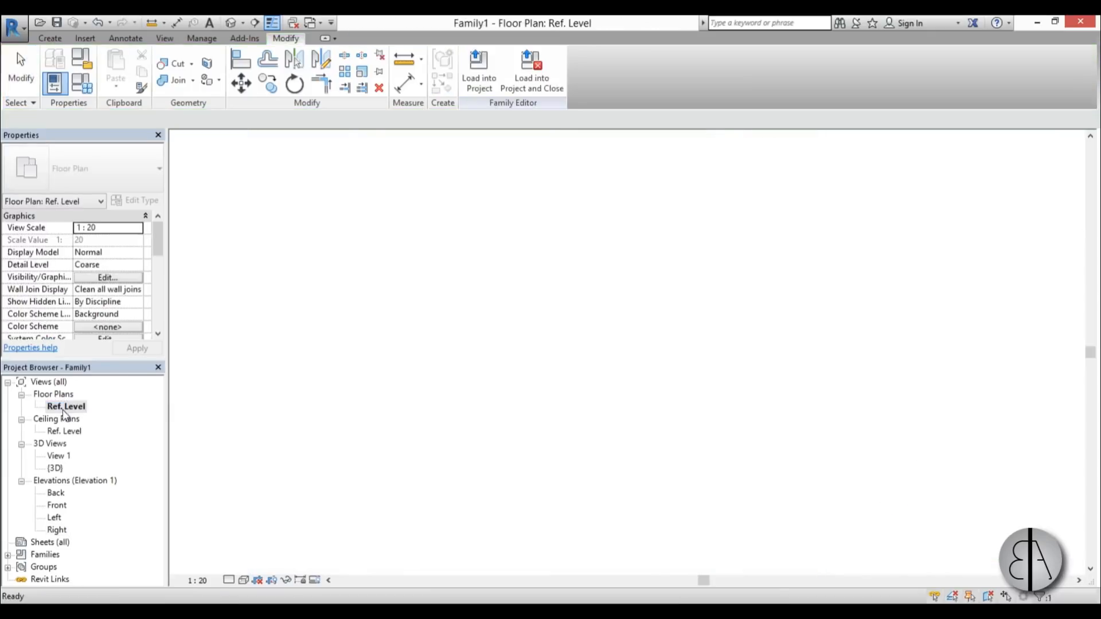
Start a sweep with a sketched path and set its work plane to the seat reference plane.
middle_drag(536, 357, 523, 366)
scroll(519, 352, up, 1)
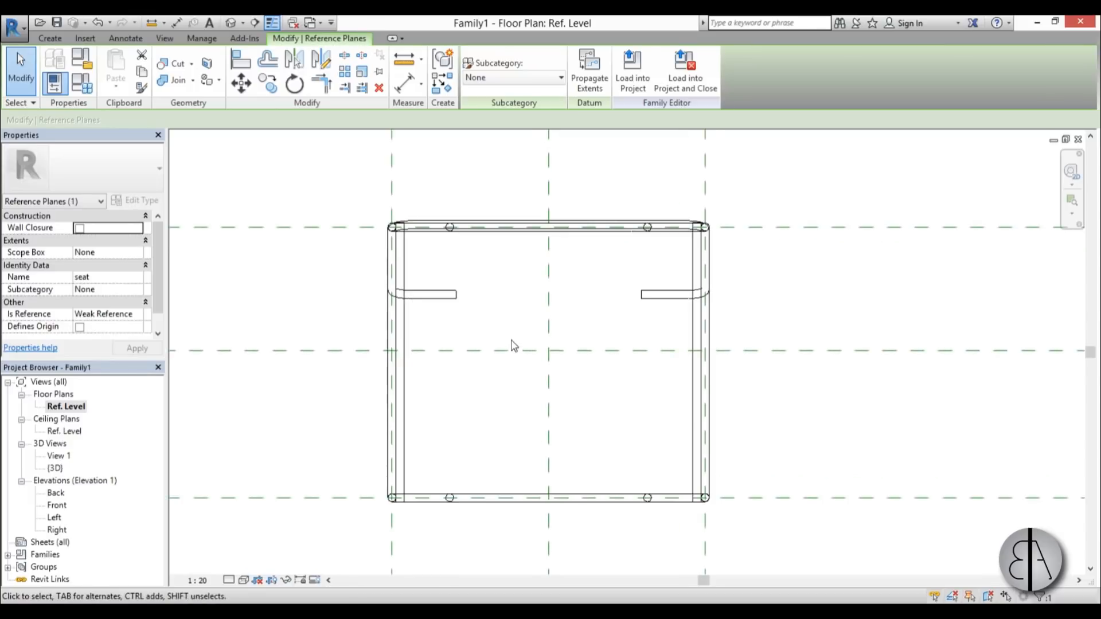
click(50, 38)
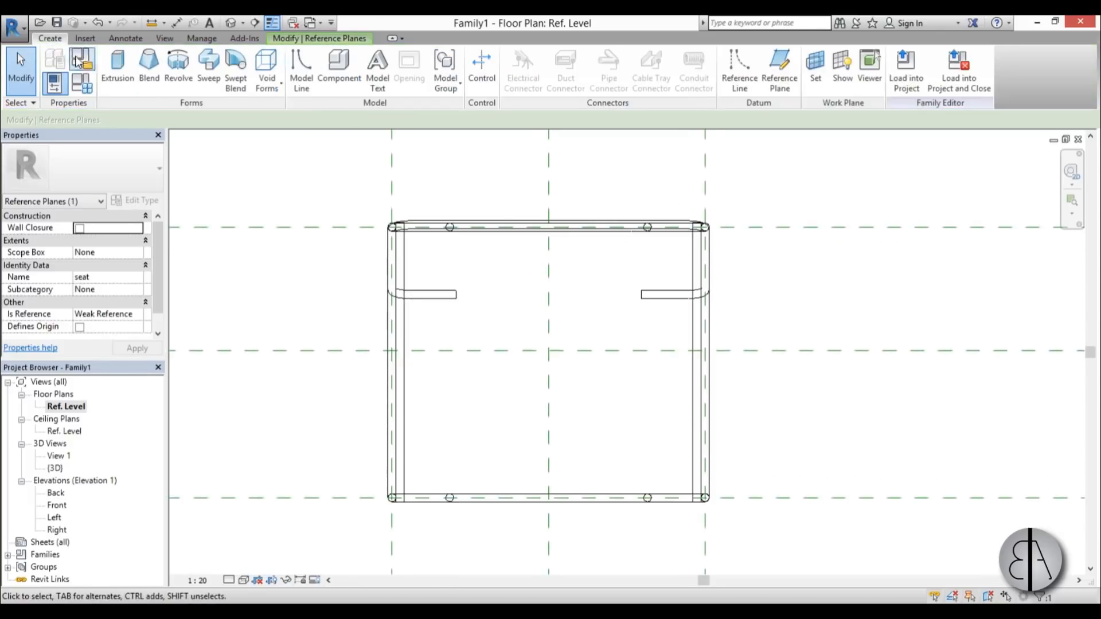
click(210, 66)
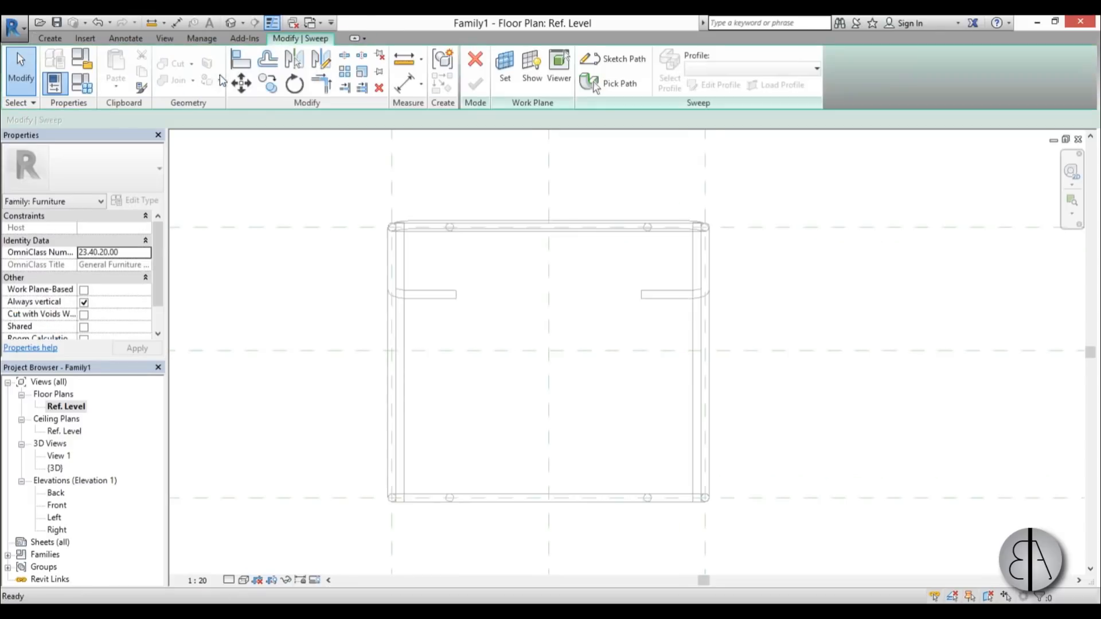
click(627, 60)
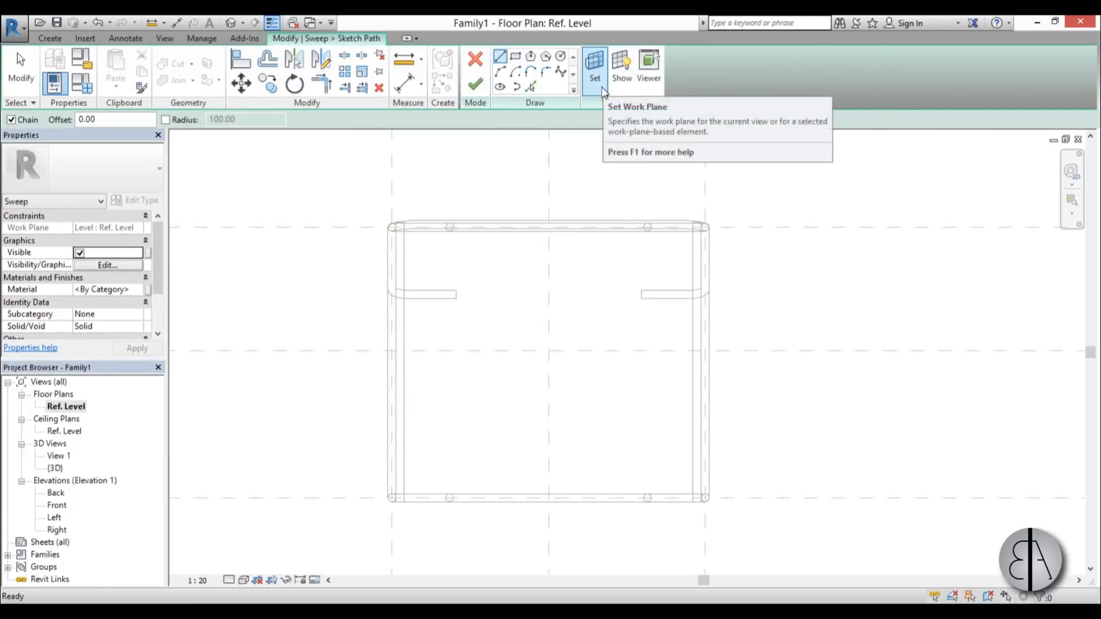
click(597, 75)
click(631, 288)
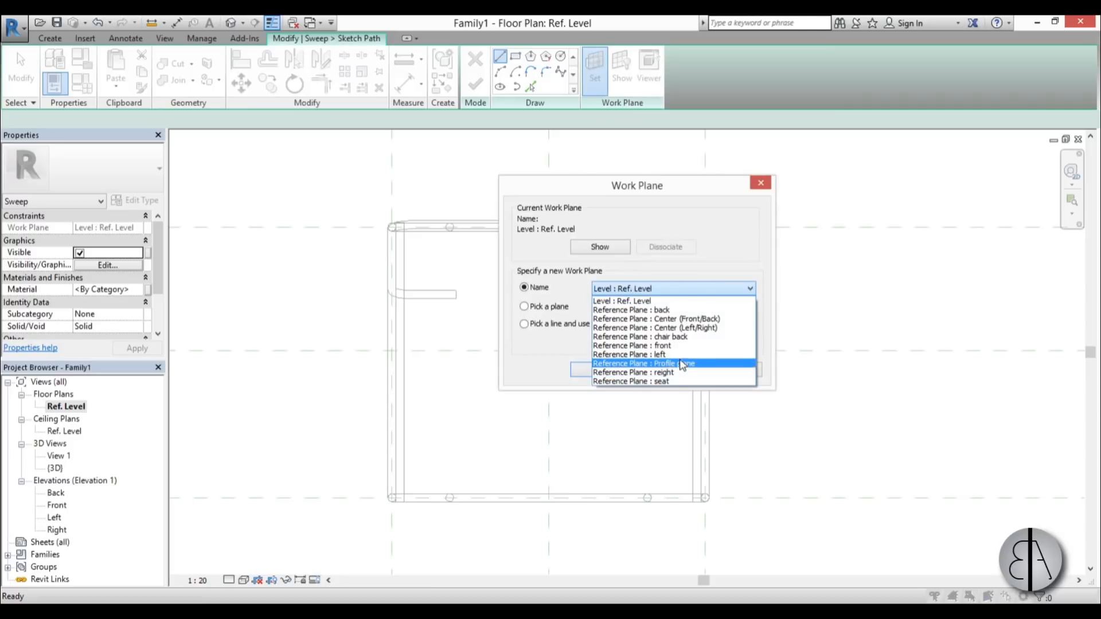
click(659, 381)
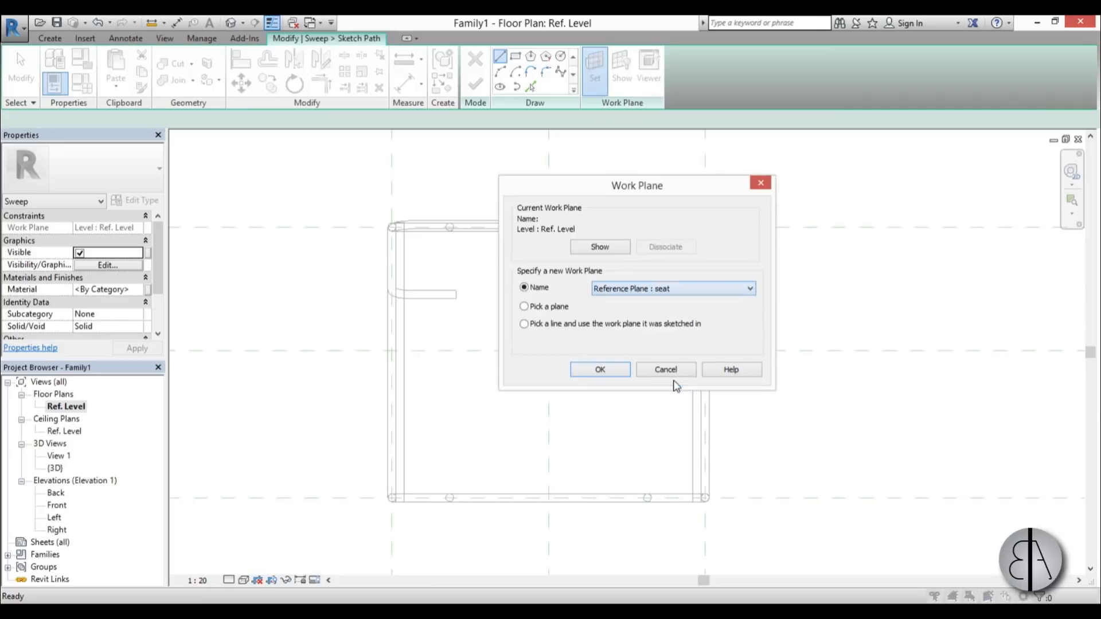
click(600, 371)
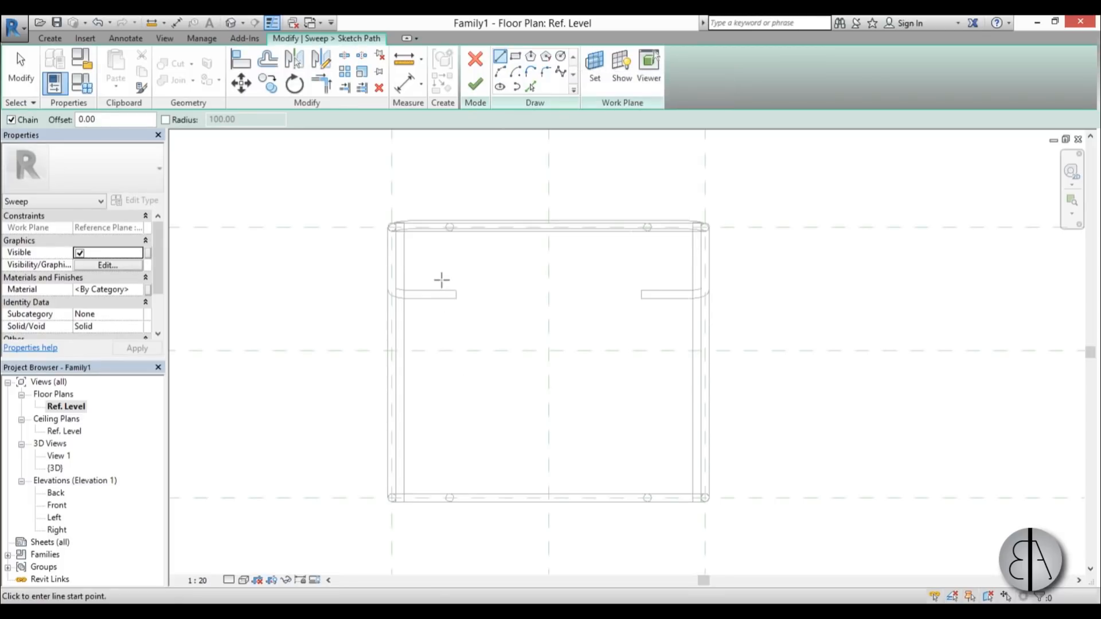
Sketch a three-sided seat path open at the chair's front, about 54 cm wide and 60 cm deep, between the side frames.
scroll(453, 505, up, 3)
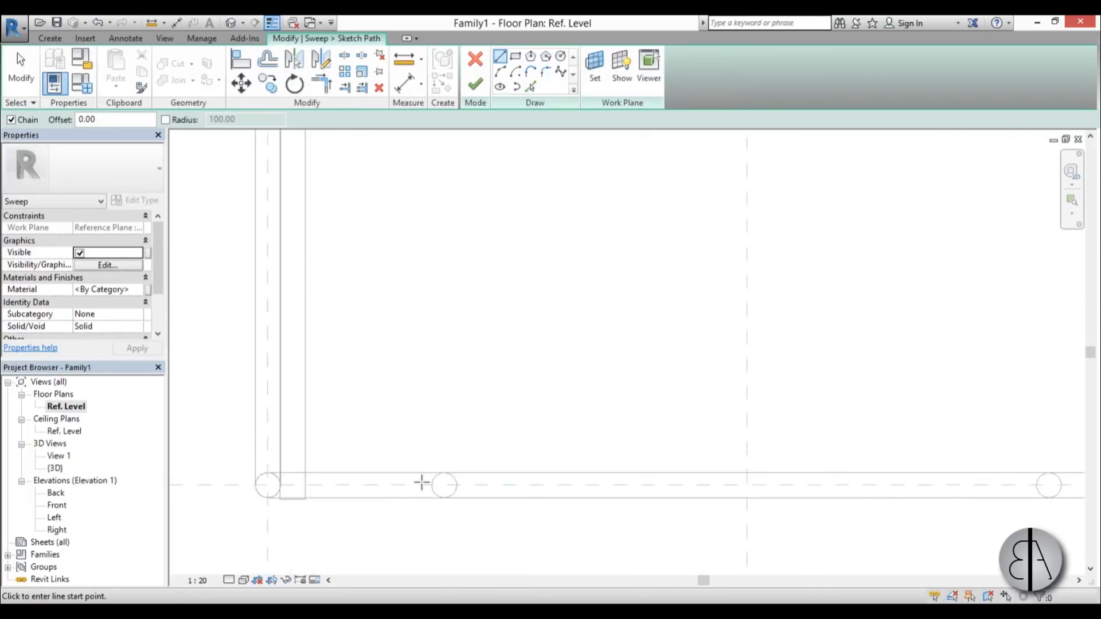
scroll(423, 499, down, 3)
scroll(428, 504, up, 3)
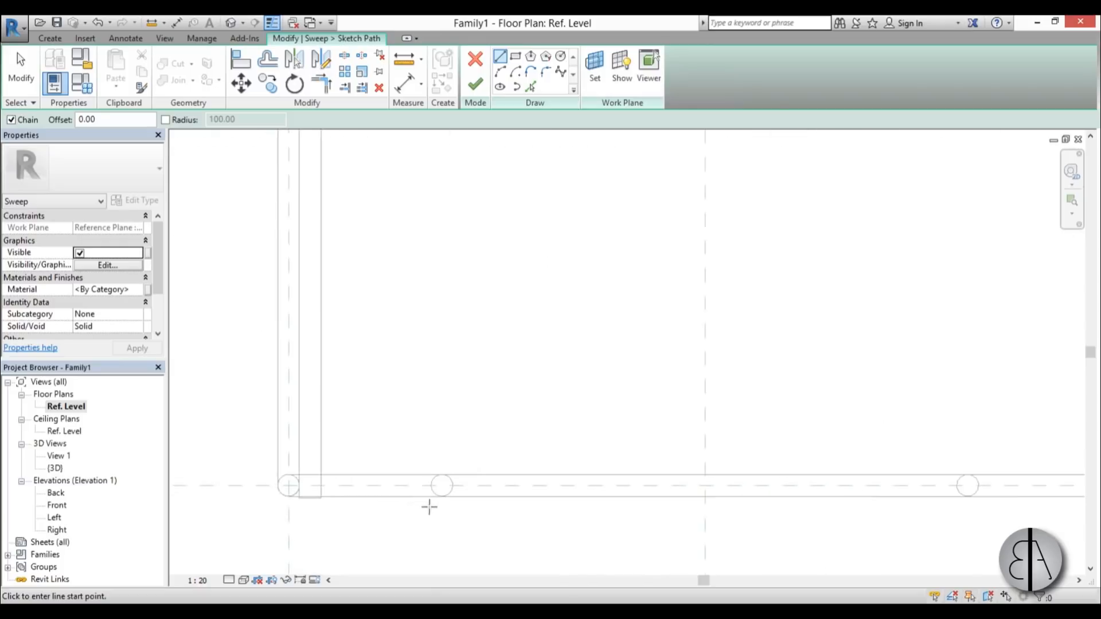
scroll(438, 486, down, 3)
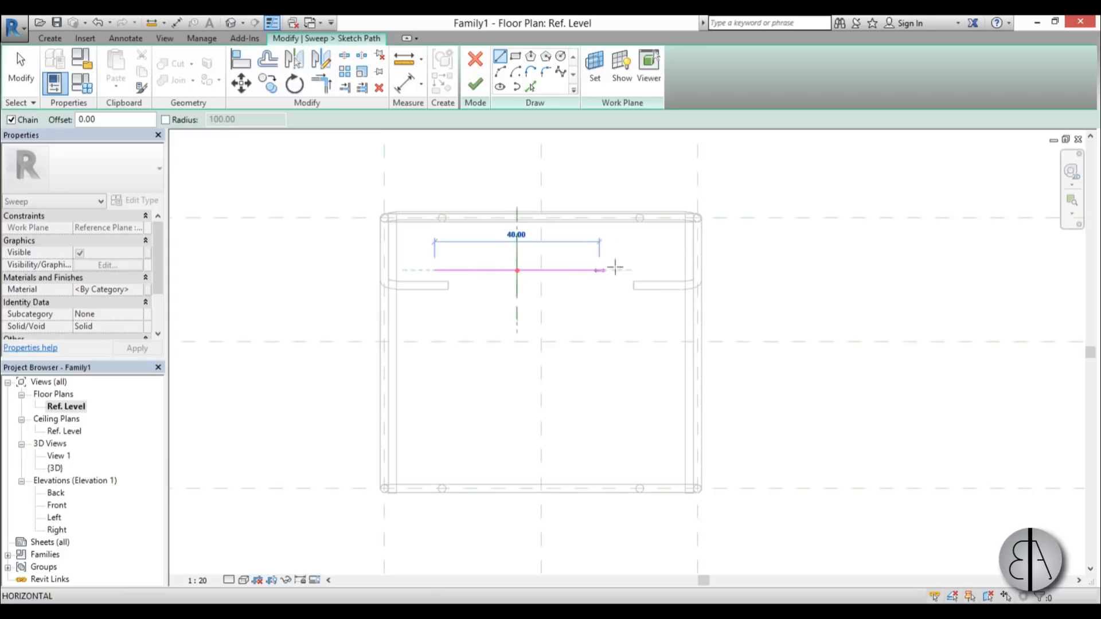
click(657, 269)
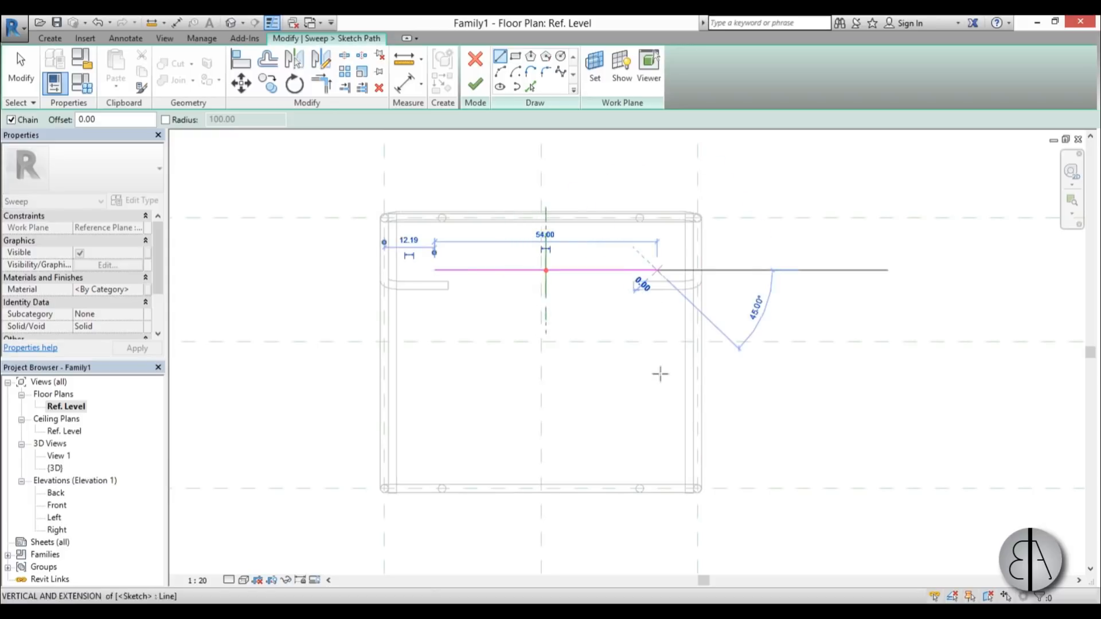
click(656, 505)
key(Escape)
click(434, 270)
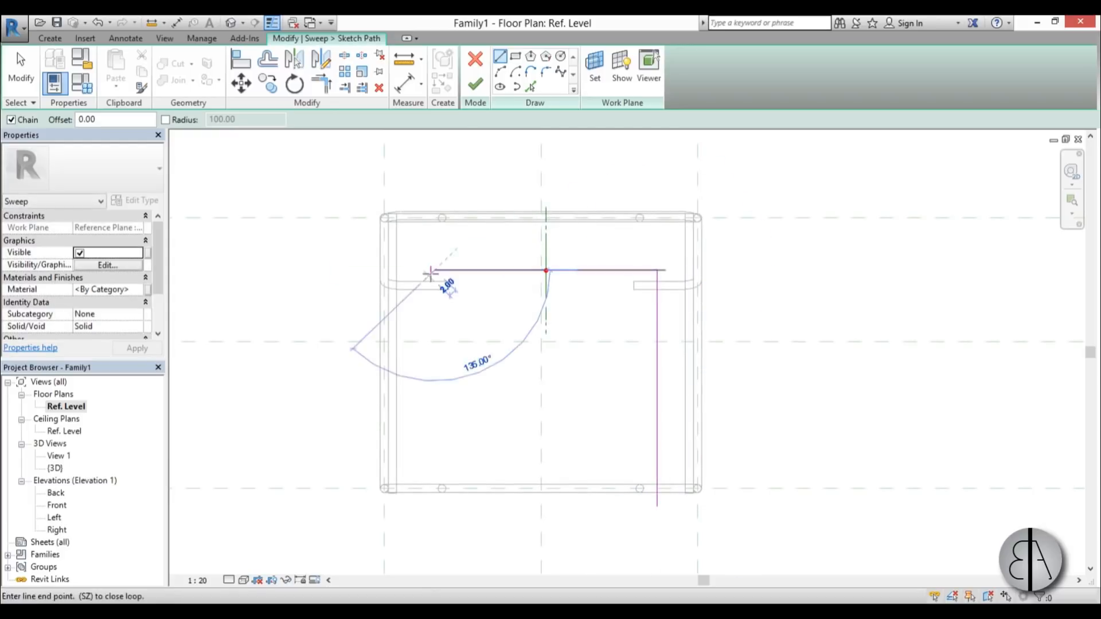
click(436, 504)
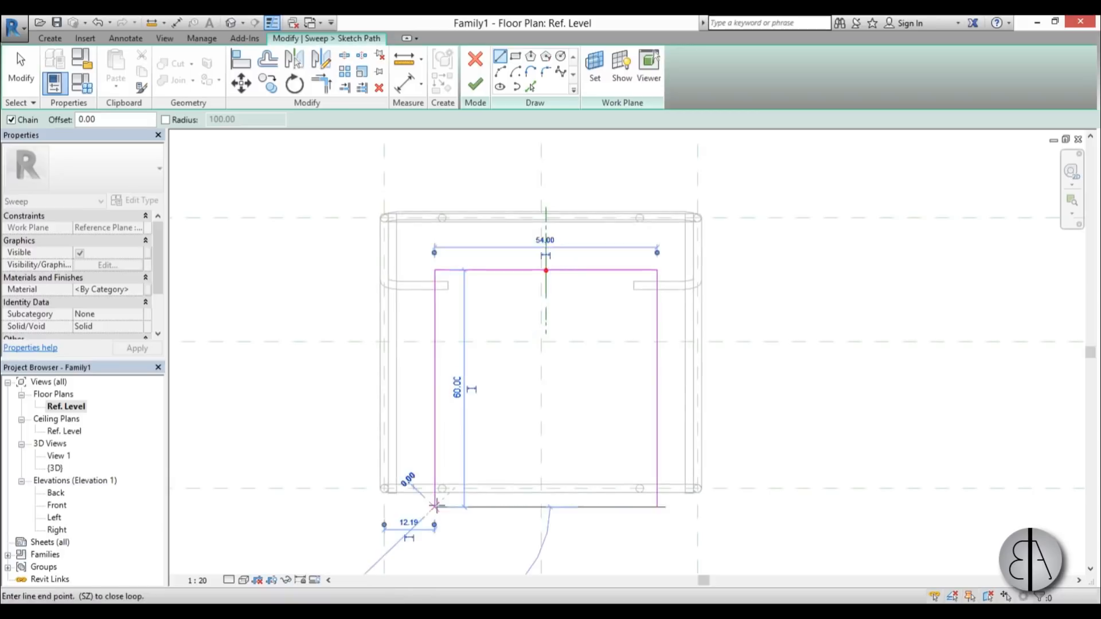
Shorten both side lines of the U-shaped sweep path at their open ends to a length of 57.50.
key(Escape)
key(Escape)
scroll(440, 508, up, 6)
click(428, 496)
drag(427, 501, 427, 485)
click(941, 500)
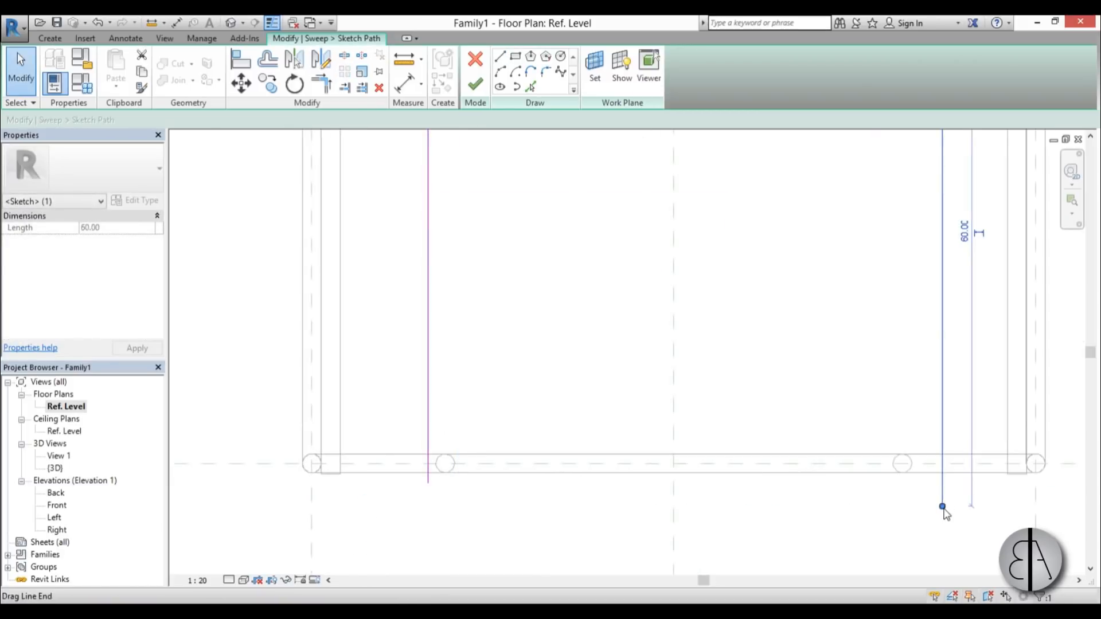
drag(942, 505, 942, 484)
scroll(614, 413, down, 5)
scroll(633, 321, up, 2)
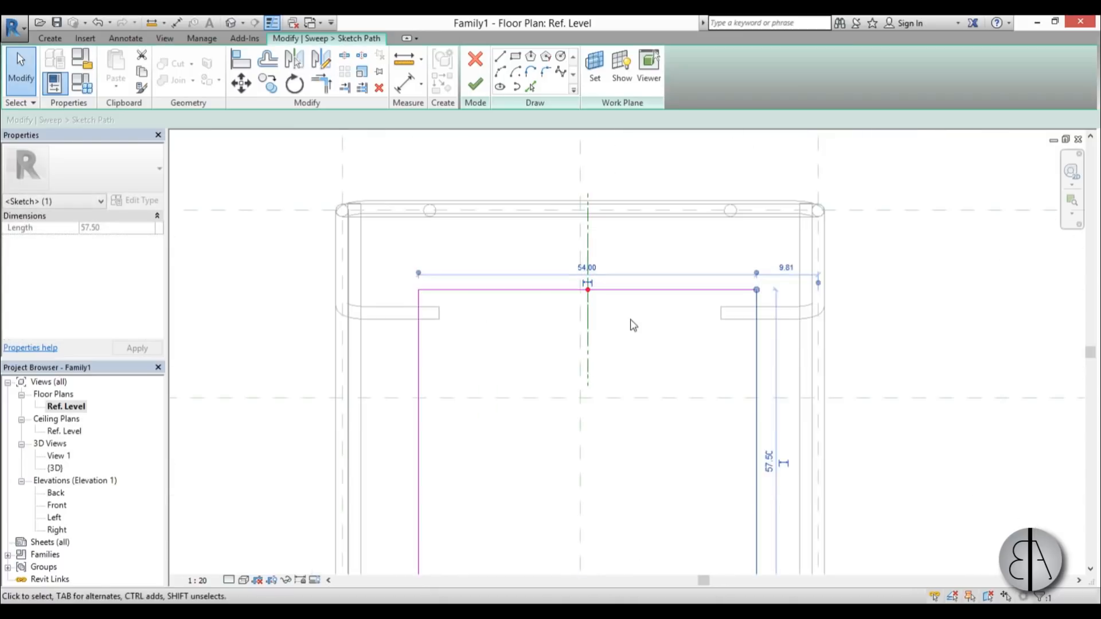
Set the path's left side line 26.00 away from the vertical centre reference plane.
scroll(516, 344, down, 1)
click(461, 357)
middle_drag(460, 357, 433, 308)
click(427, 308)
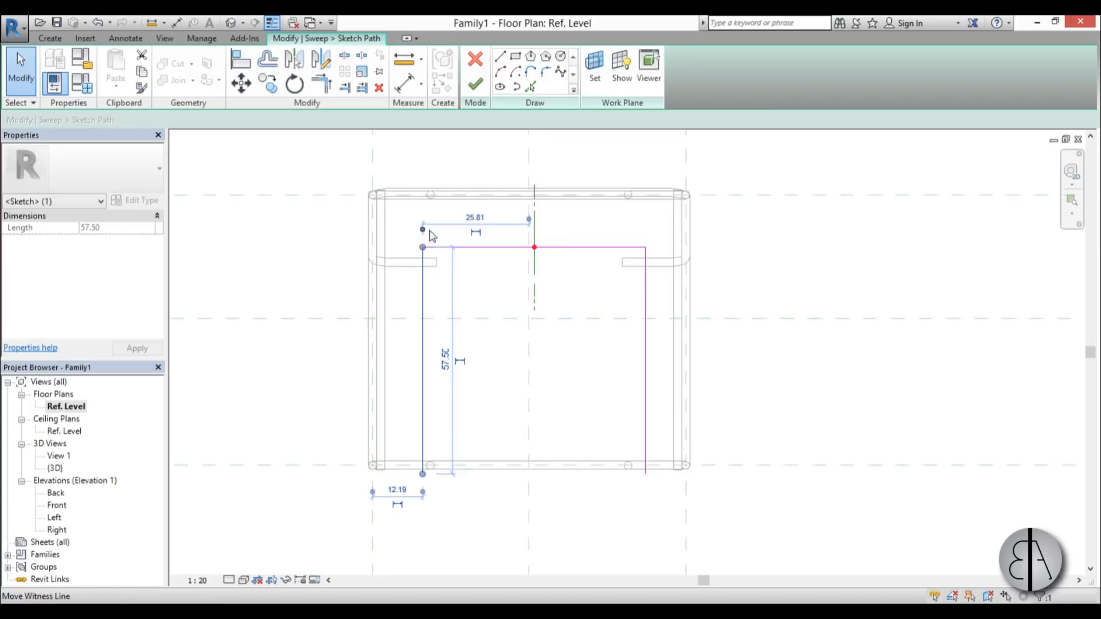
scroll(430, 232, up, 2)
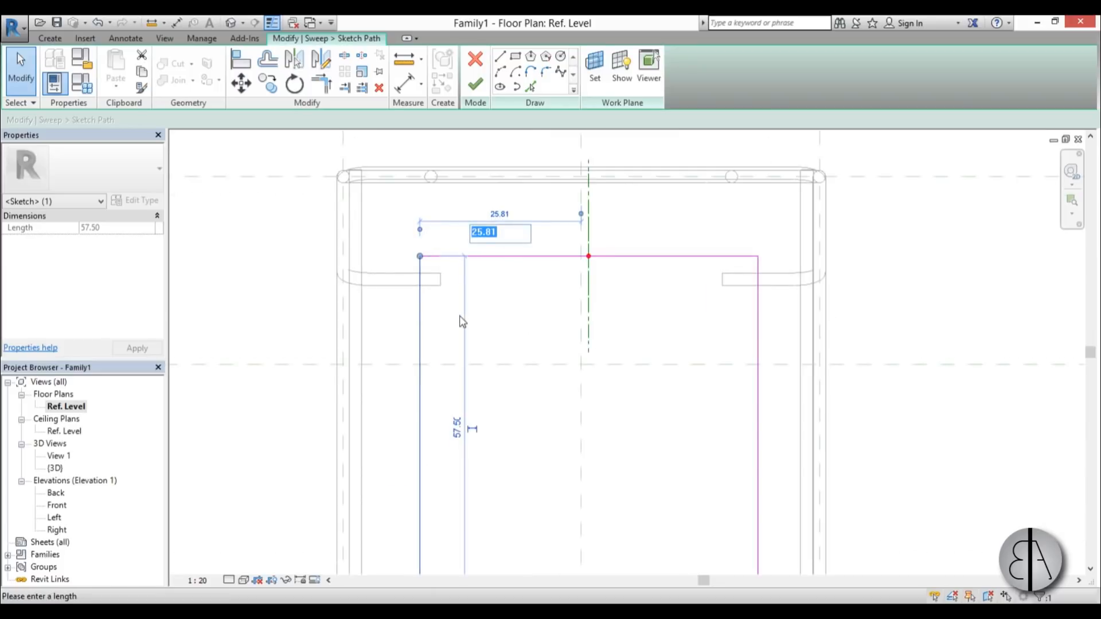
scroll(466, 258, down, 3)
scroll(420, 518, up, 5)
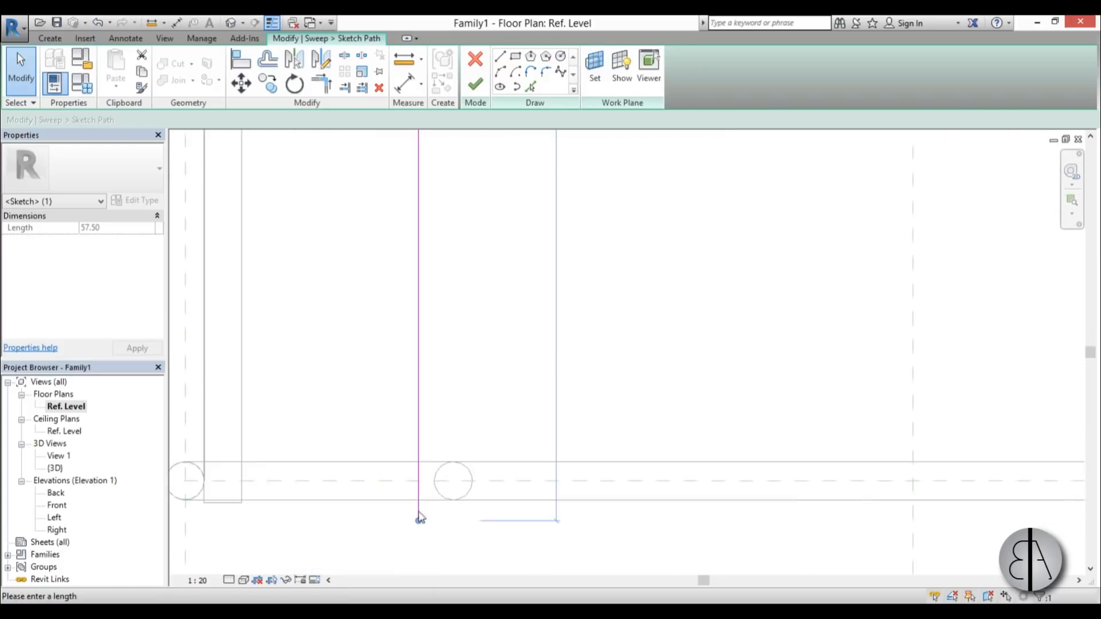
scroll(419, 516, down, 4)
scroll(489, 162, up, 1)
middle_drag(489, 177, 483, 261)
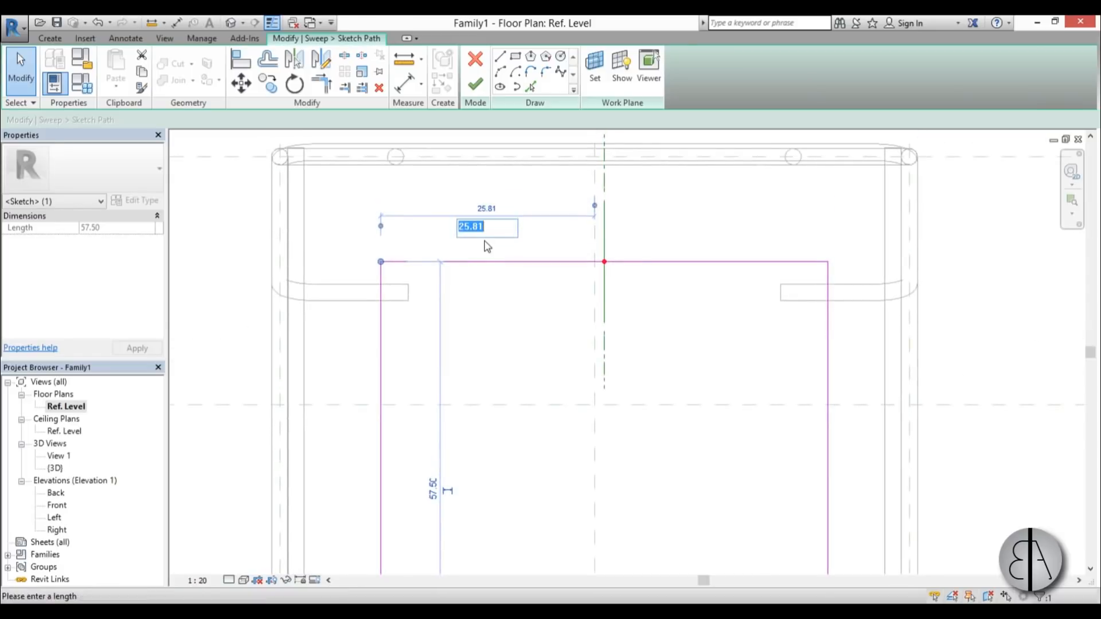
key(Return)
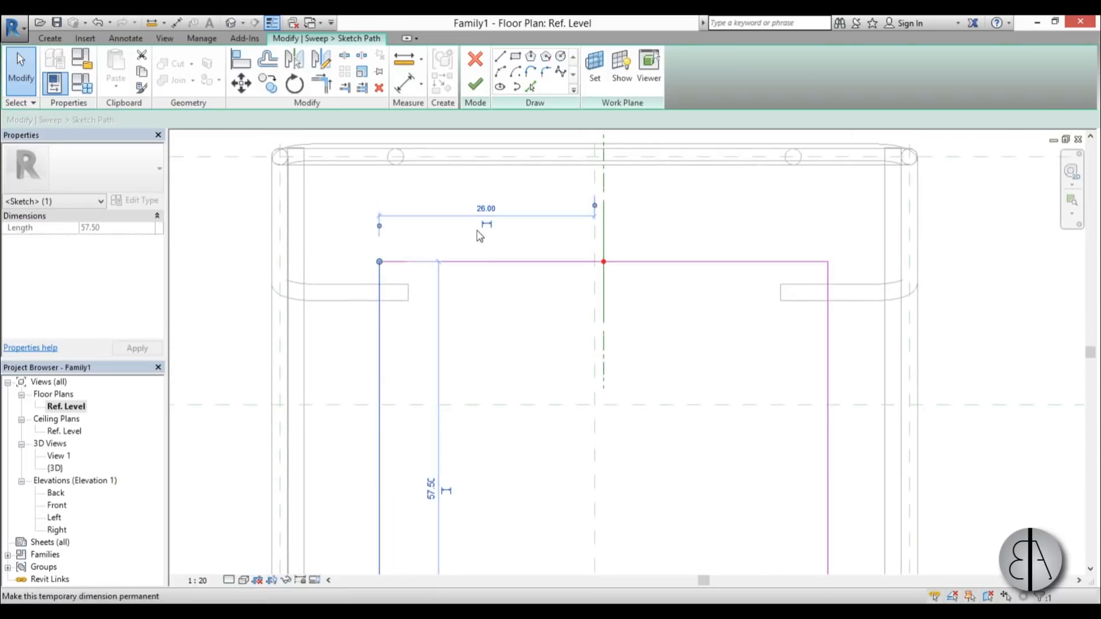
Set the path's right side line 26.00 away from the vertical centre reference plane.
scroll(658, 312, down, 2)
click(677, 311)
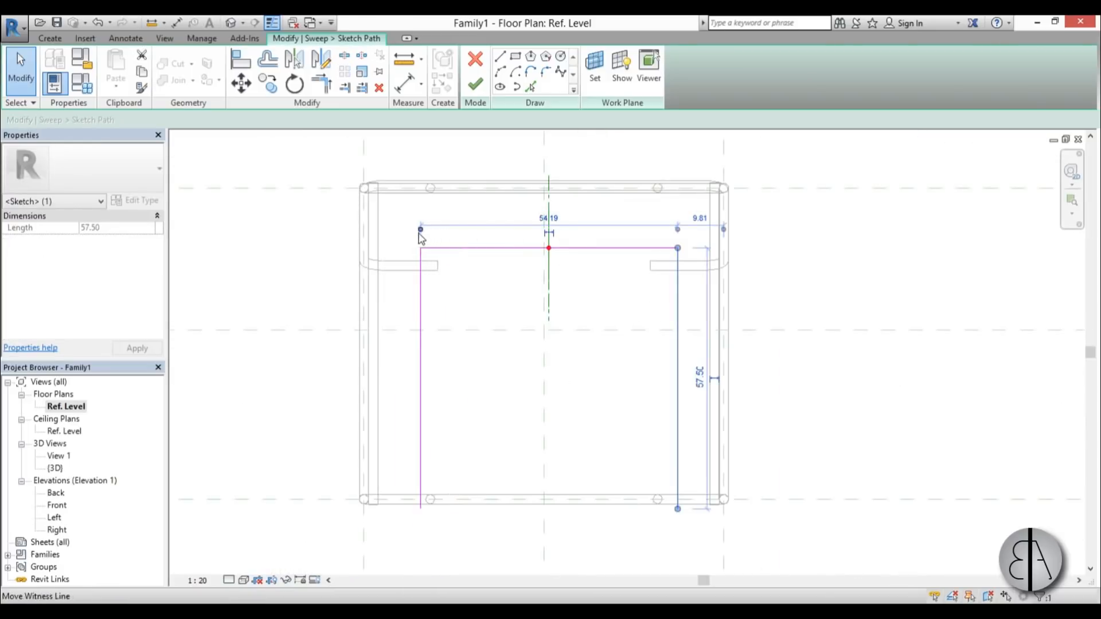
click(551, 309)
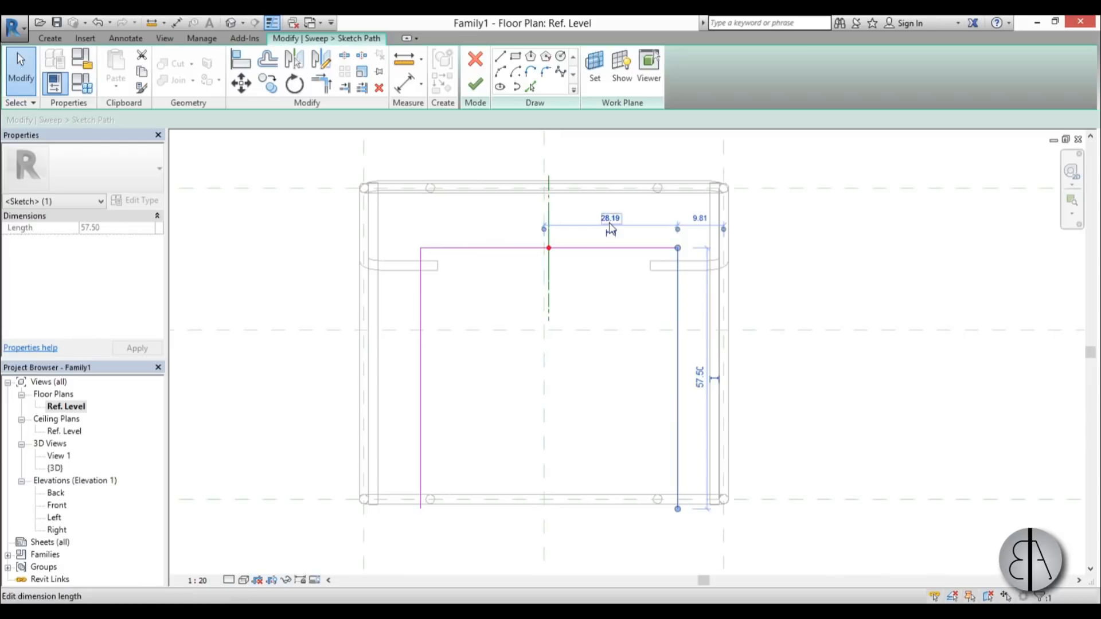
text(6)
key(Return)
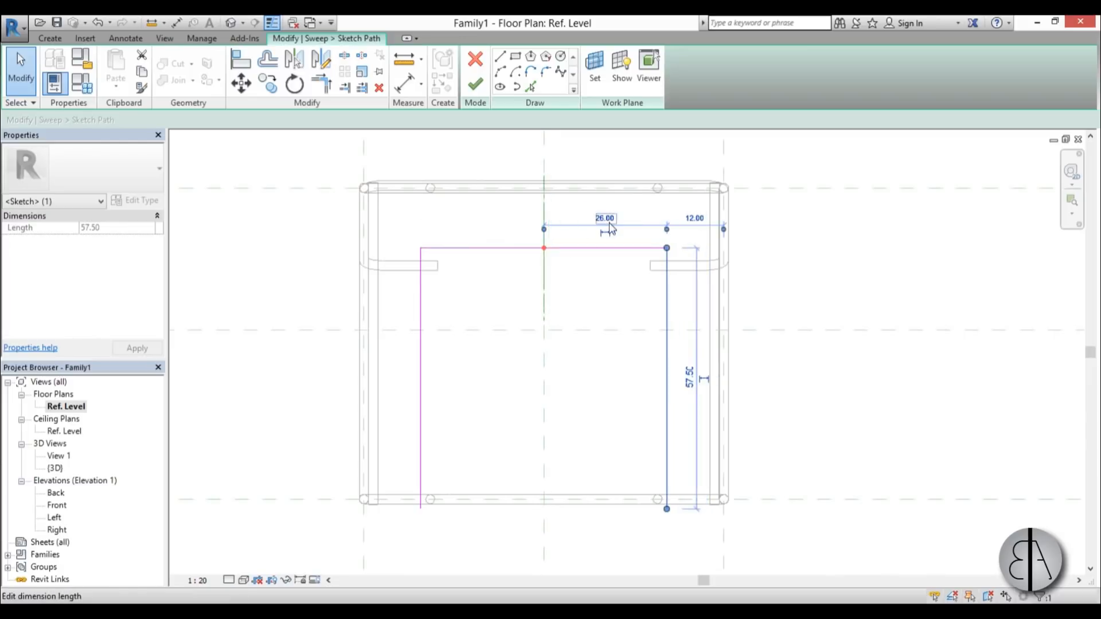
scroll(604, 302, down, 2)
scroll(591, 310, up, 2)
click(469, 177)
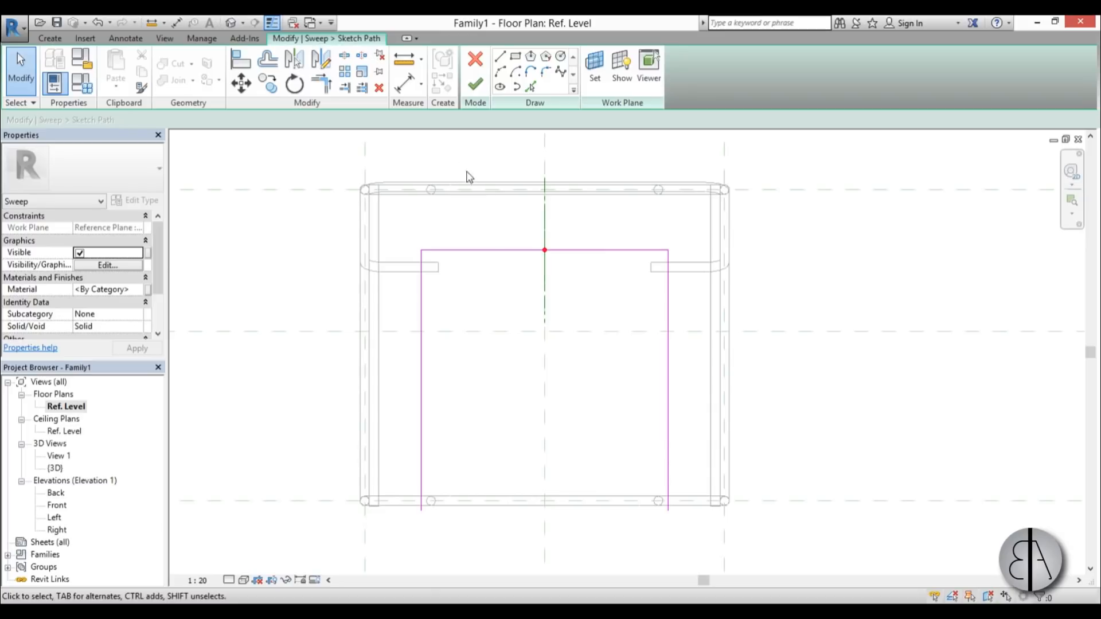
Round the path's upper-left corner with a fillet arc of radius 4.00.
scroll(446, 237, up, 2)
click(450, 254)
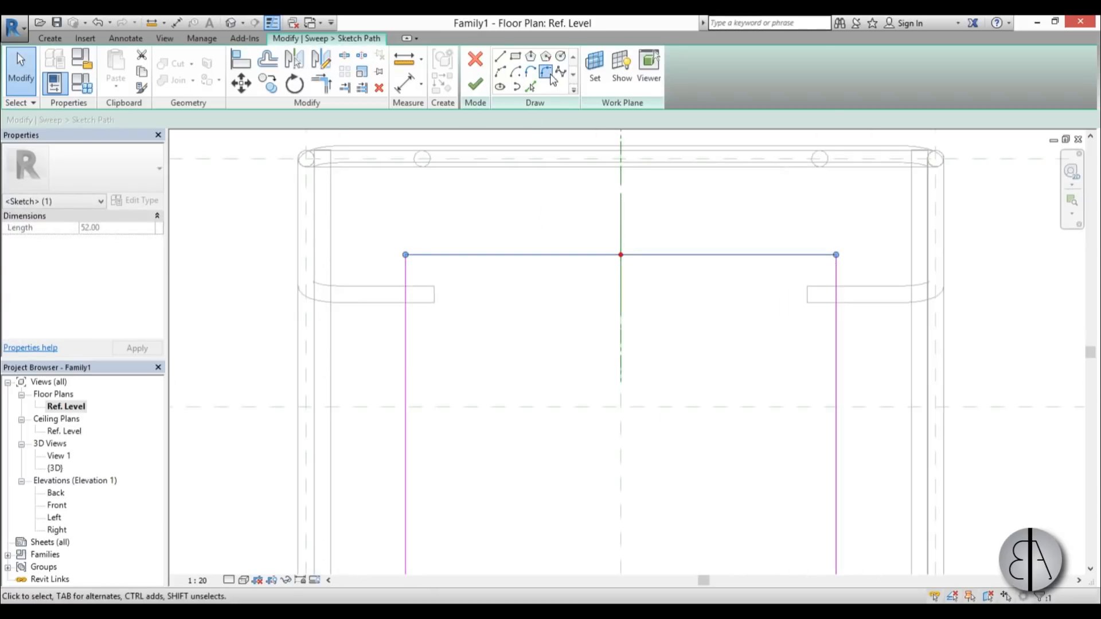
click(547, 73)
click(405, 278)
click(421, 255)
click(418, 270)
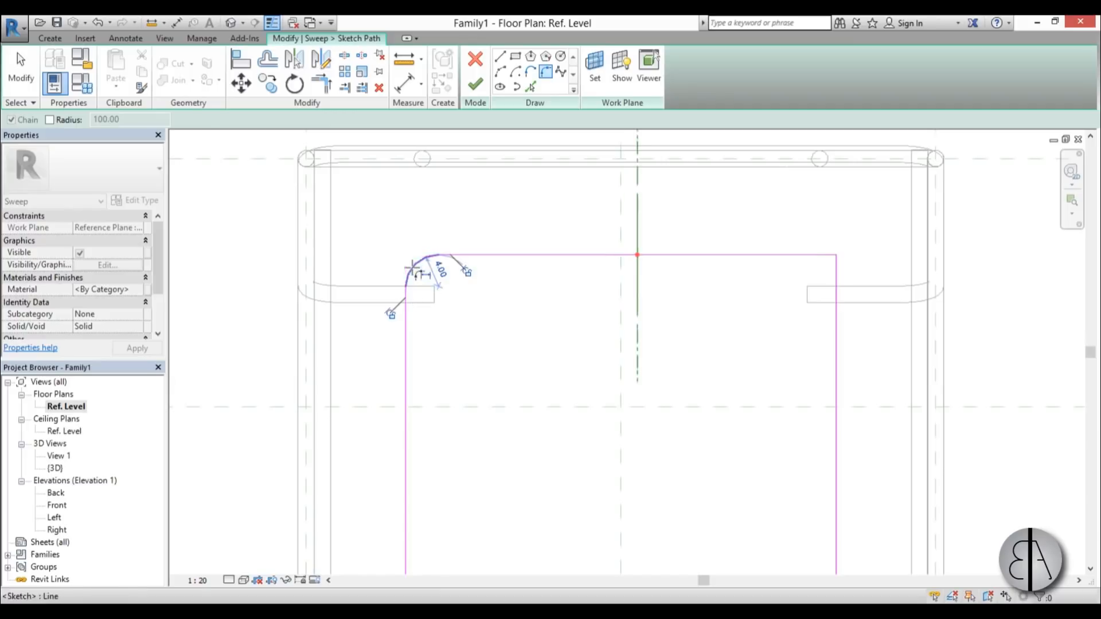
Round the path's upper-right corner with a fillet arc and set its radius to 4.
click(834, 270)
click(817, 255)
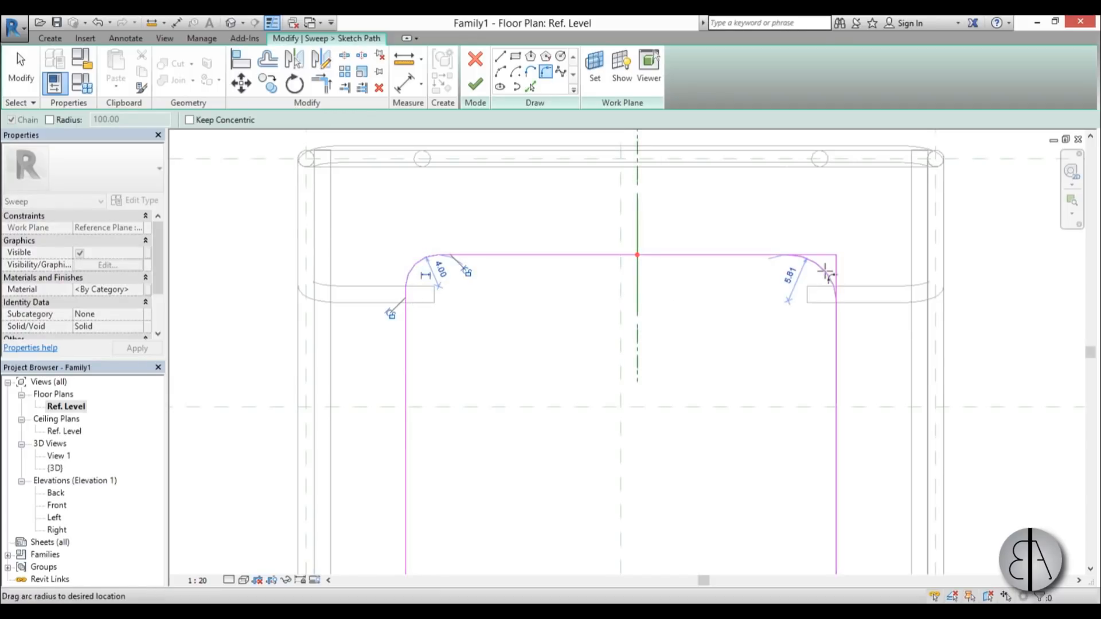
click(823, 271)
key(Escape)
click(827, 274)
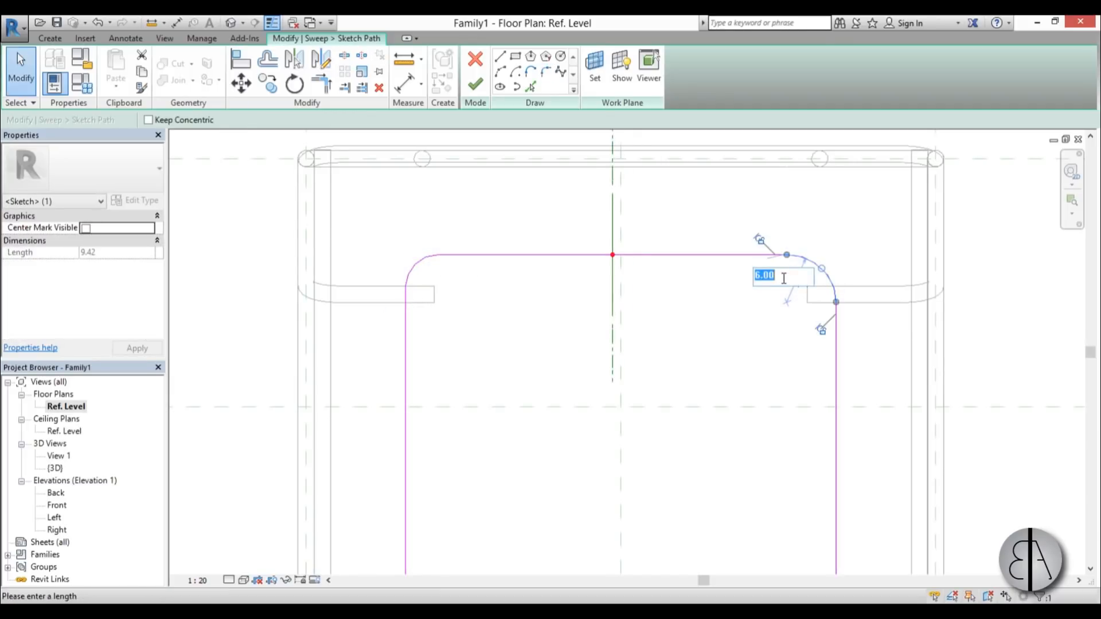
text(4)
key(Return)
click(661, 299)
scroll(634, 334, down, 2)
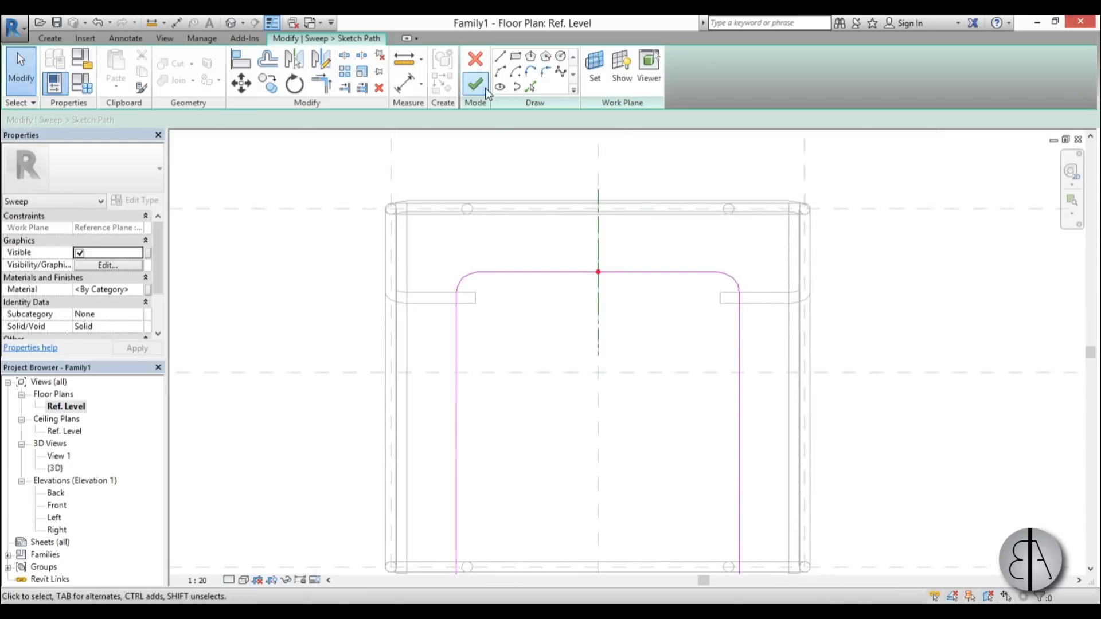
Check the U-shaped path against the chair frame in 3D and finish the path sketch.
double_click(55, 468)
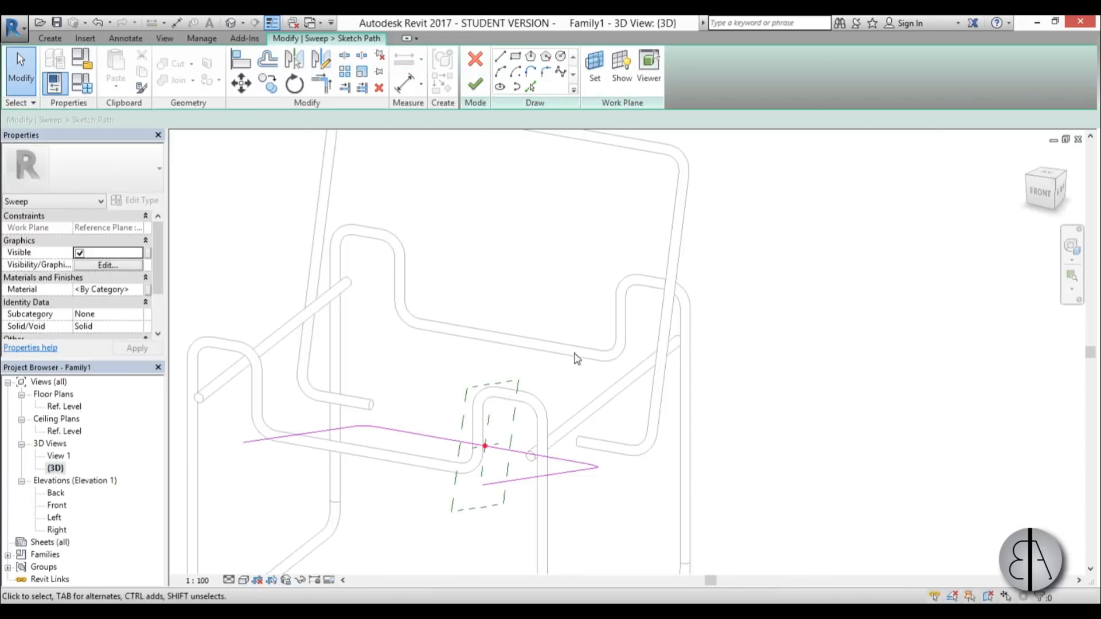
mouse_move(602, 467)
shift+middle_down()
mouse_move(518, 404)
mouse_move(457, 390)
mouse_move(458, 441)
mouse_move(569, 400)
mouse_move(624, 396)
shift+middle_up()
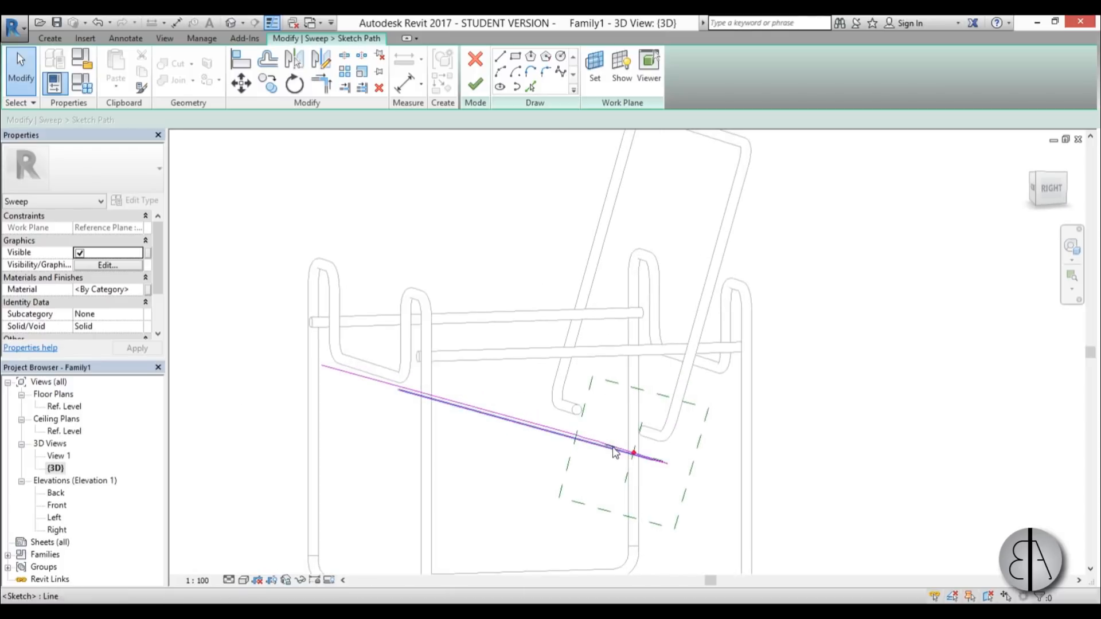
mouse_move(616, 454)
shift+middle_down()
mouse_move(590, 503)
mouse_move(631, 447)
mouse_move(597, 467)
mouse_move(562, 424)
shift+middle_up()
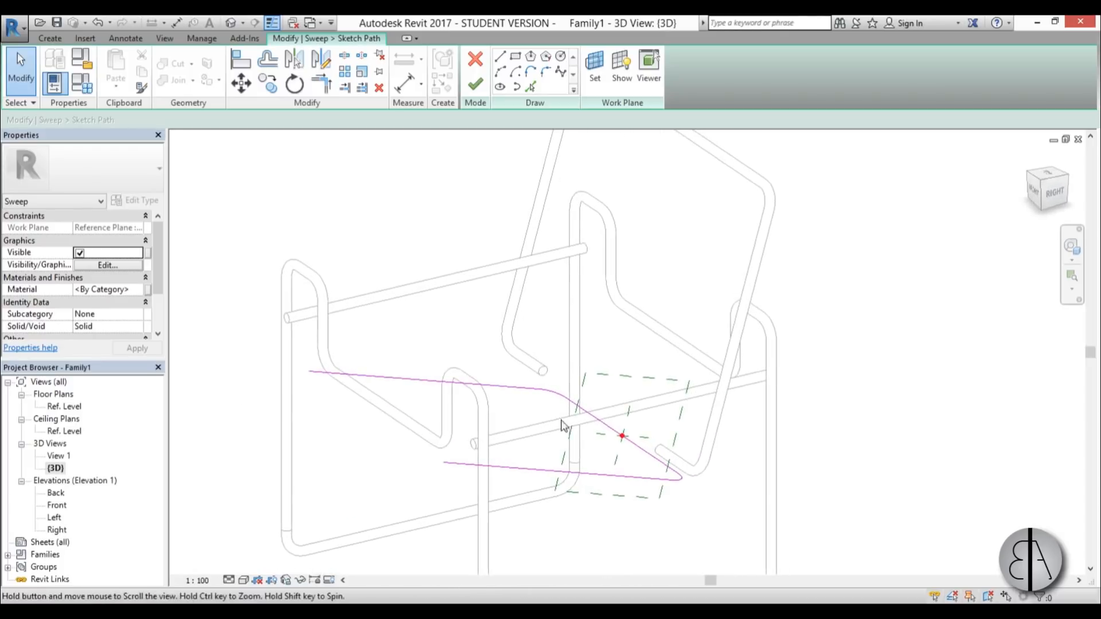
click(474, 85)
Sketch a small circular profile centred on the path's profile-plane intersection and finish the sweep.
click(721, 85)
scroll(630, 453, up, 5)
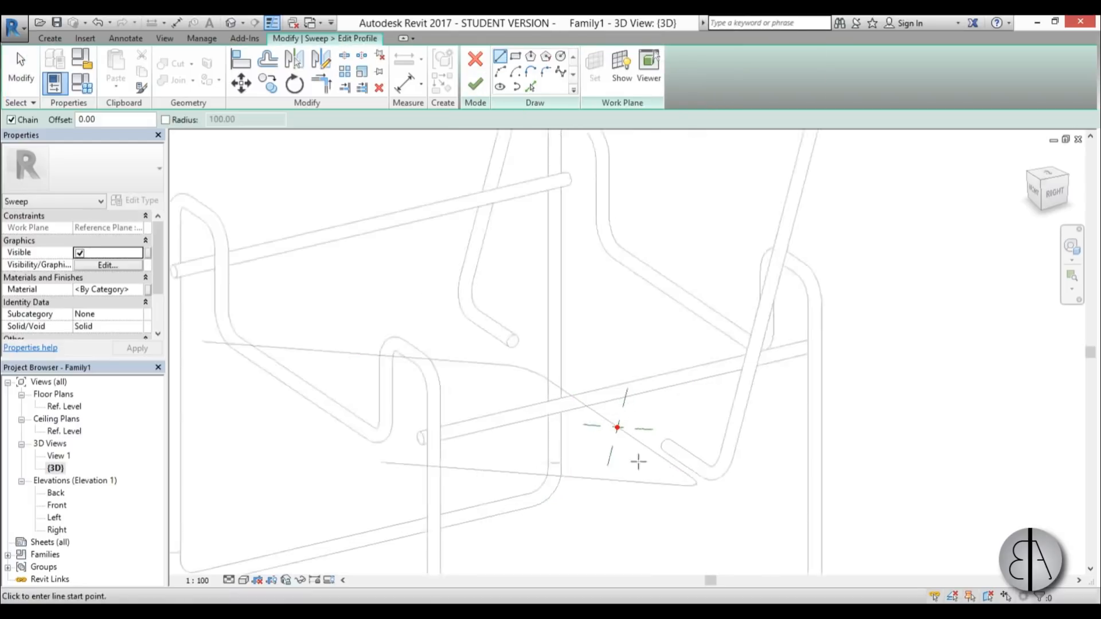
click(560, 58)
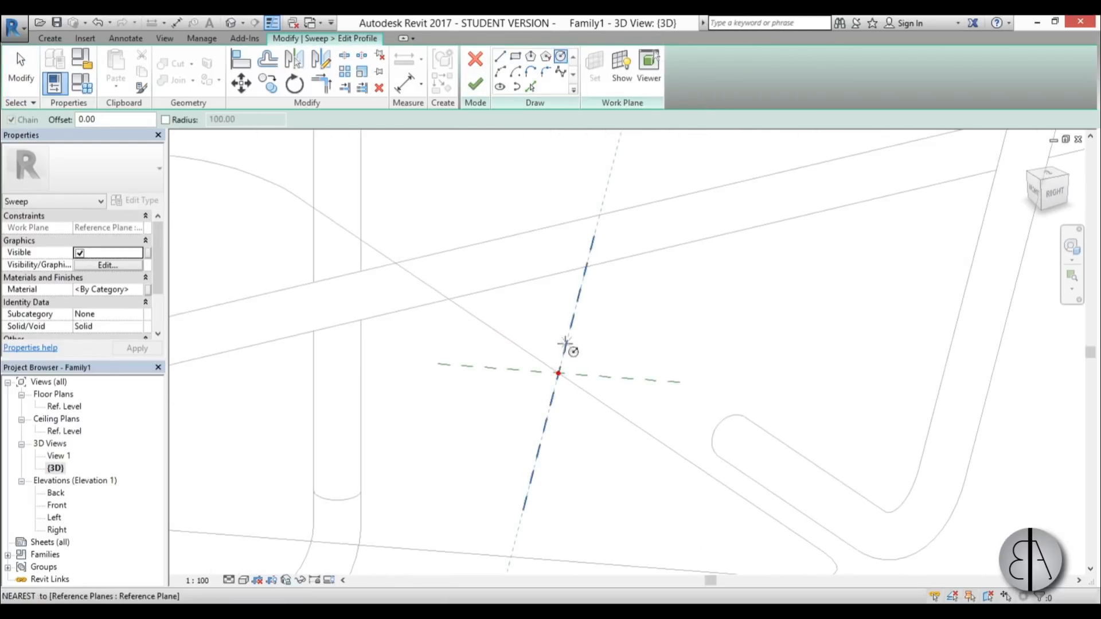
click(558, 373)
click(577, 367)
key(Escape)
key(Escape)
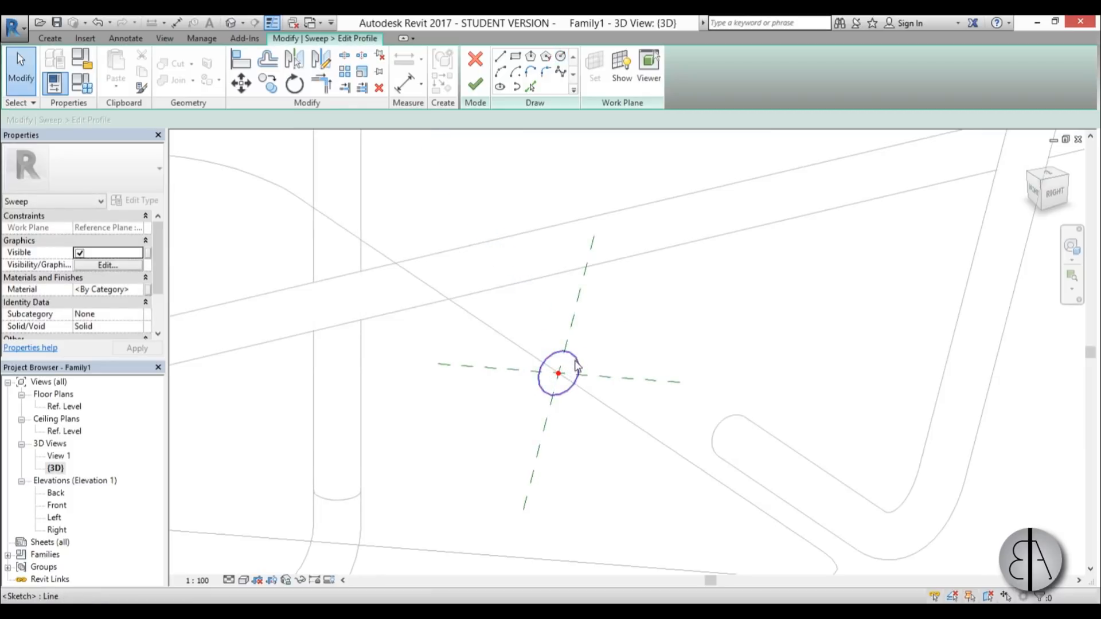
click(576, 366)
click(477, 85)
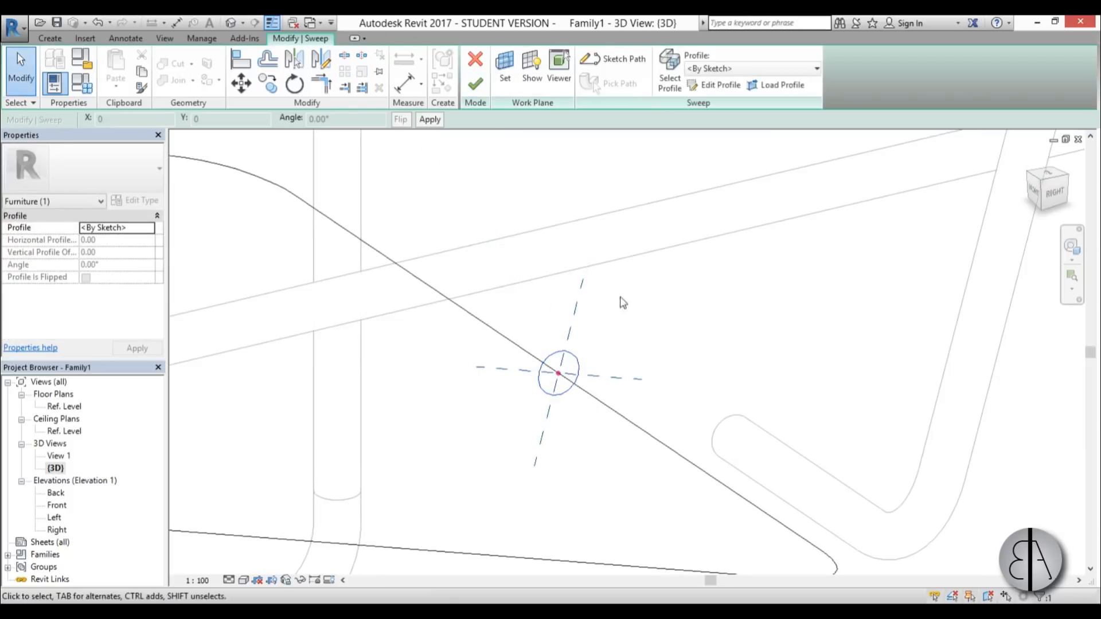
click(476, 85)
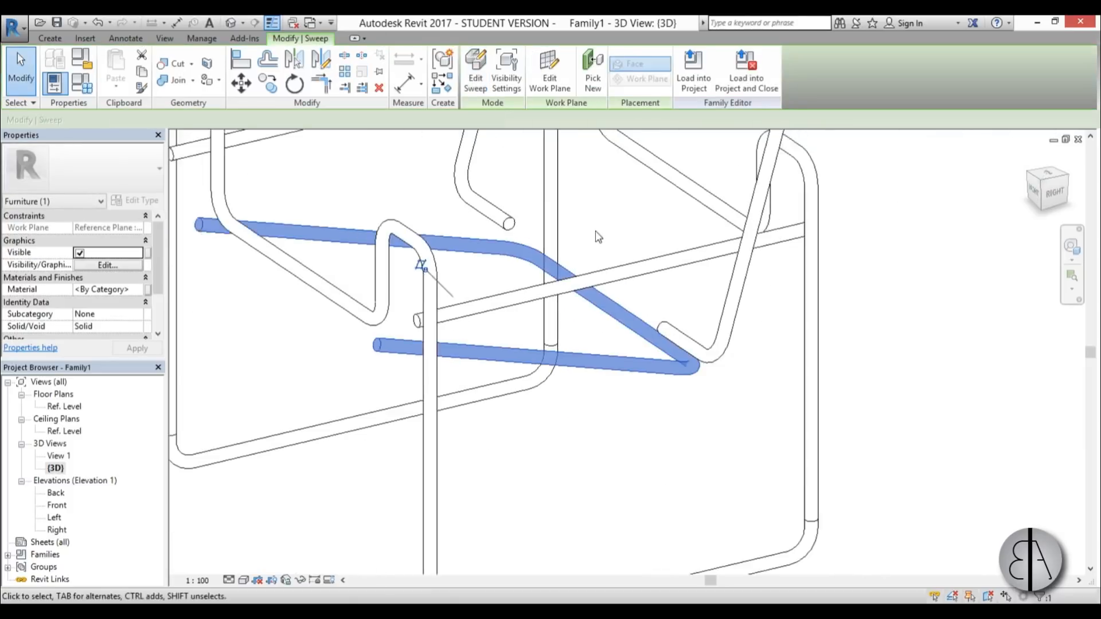
In the Right elevation, nudge the sloped seat sweep upward until its front end clears the front crossbar's circle.
double_click(56, 531)
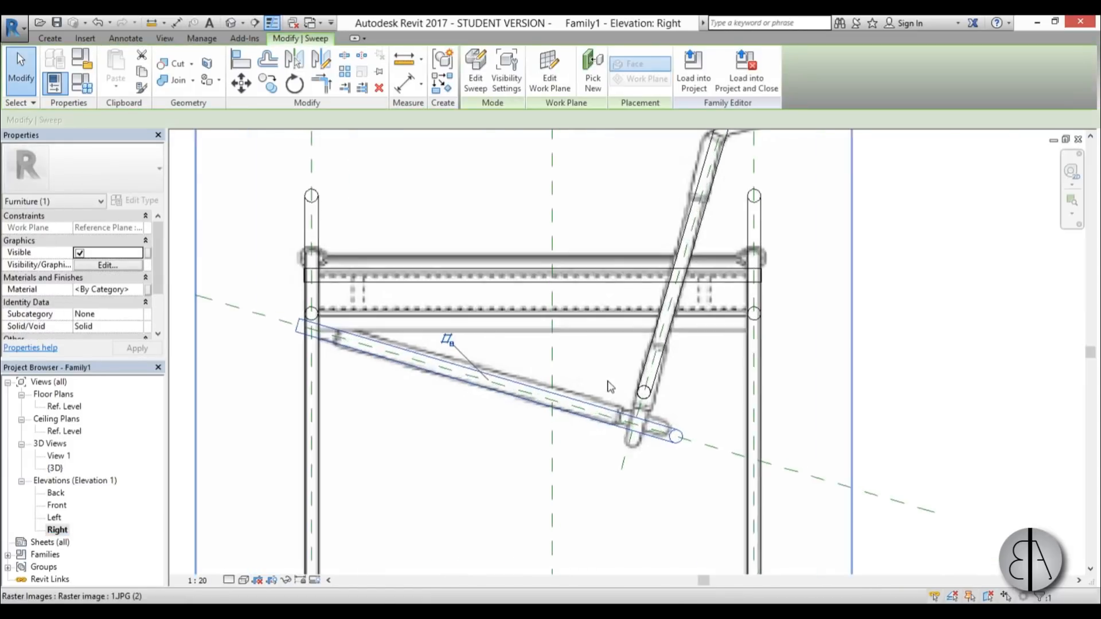
key(Up)
key(Up)
key(Up)
key(Up)
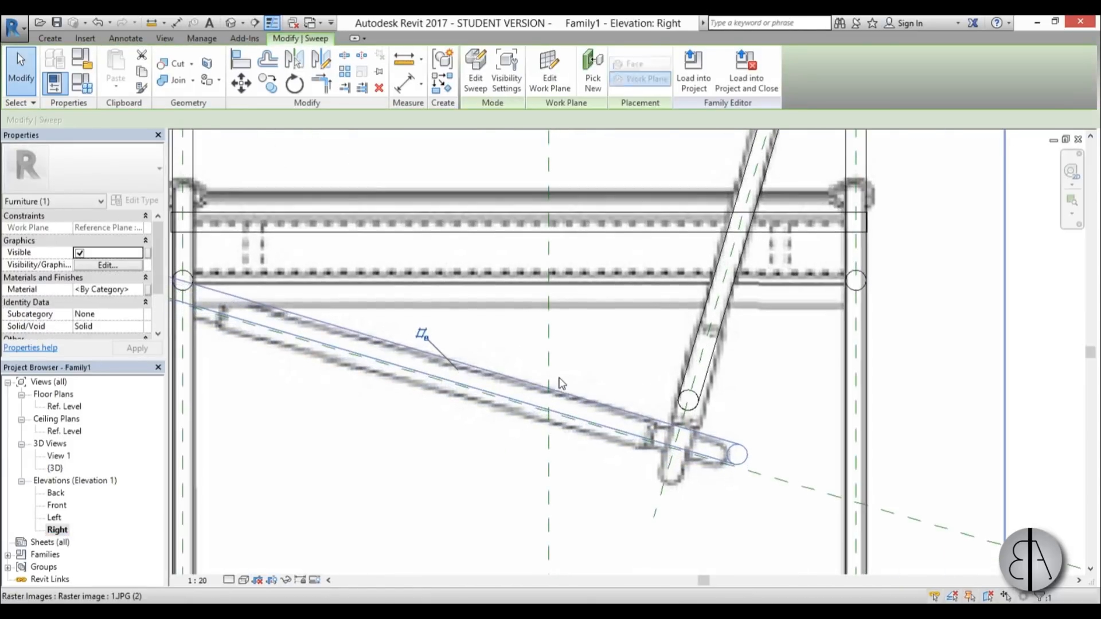
key(Up)
key(Up)
key(Up)
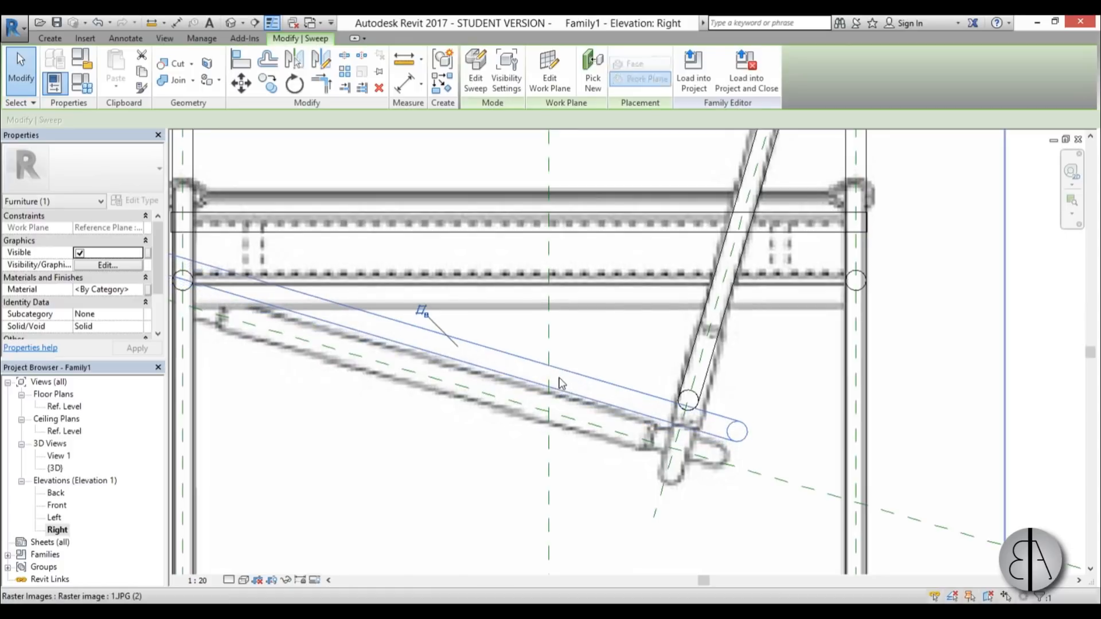
key(Up)
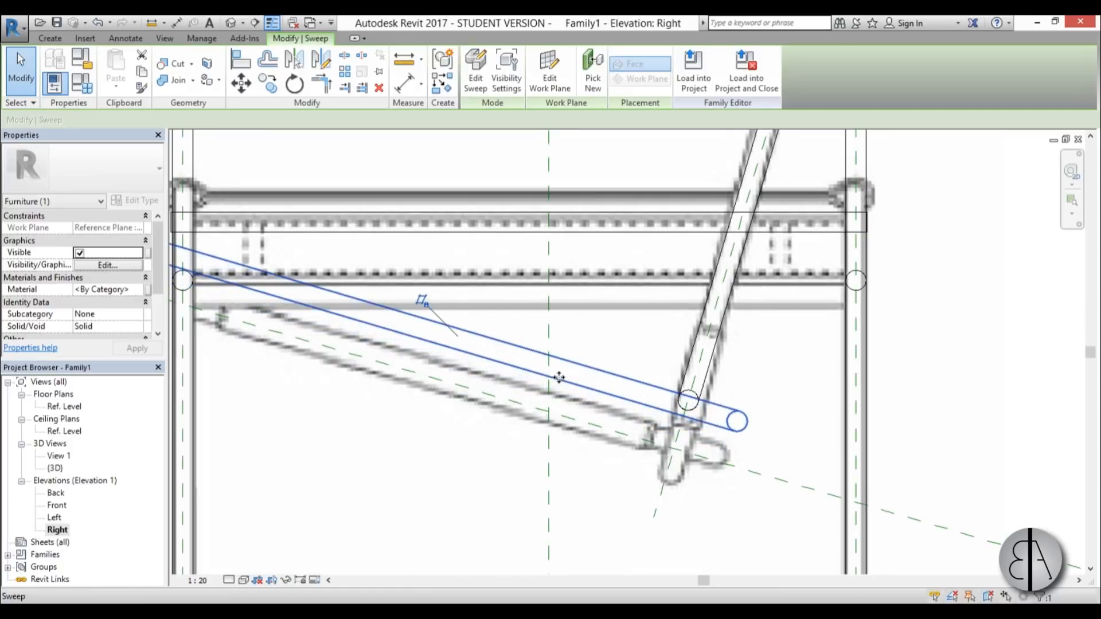
key(Up)
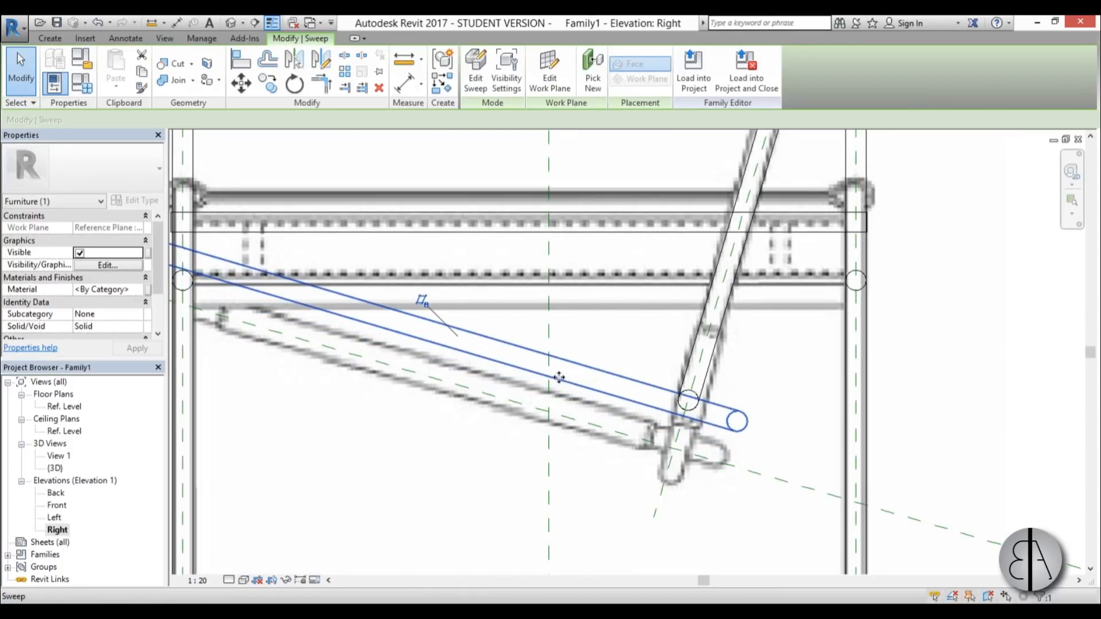
scroll(559, 377, down, 2)
scroll(292, 296, up, 5)
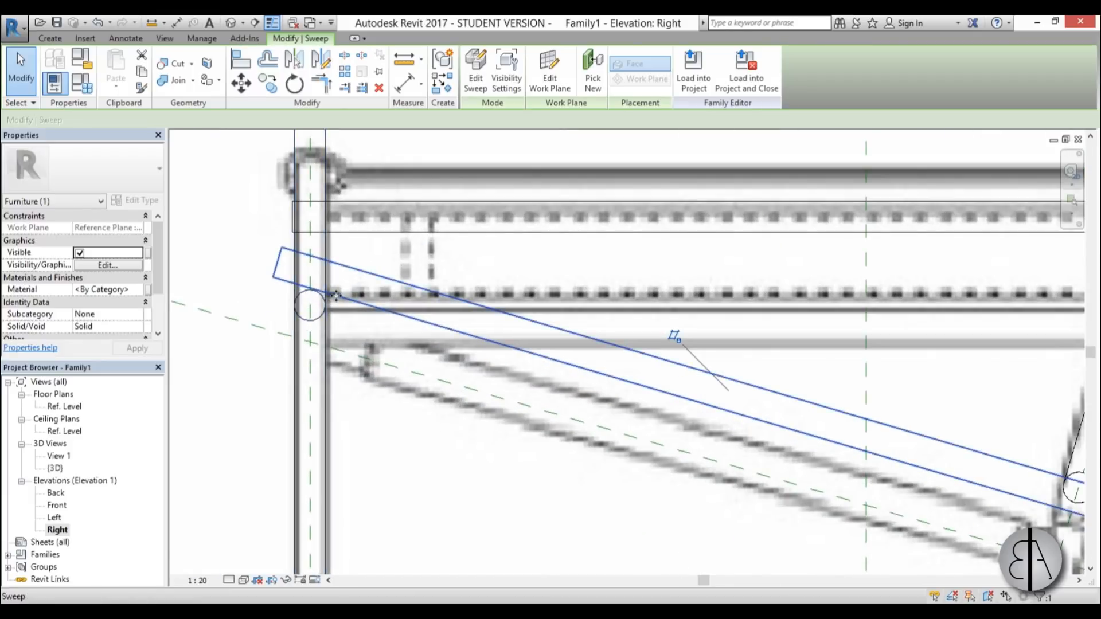
scroll(298, 282, down, 1)
key(Up)
key(Up)
key(Up)
key(Up)
key(Up)
key(Up)
key(Up)
key(Up)
key(Up)
key(Up)
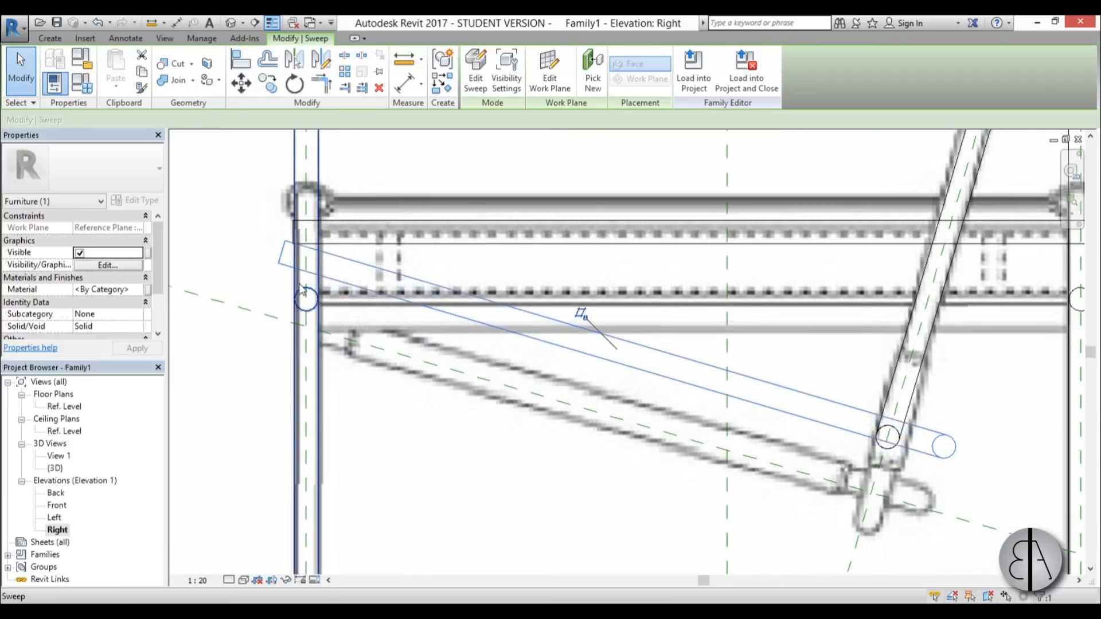
key(Up)
key(Up)
key(Up)
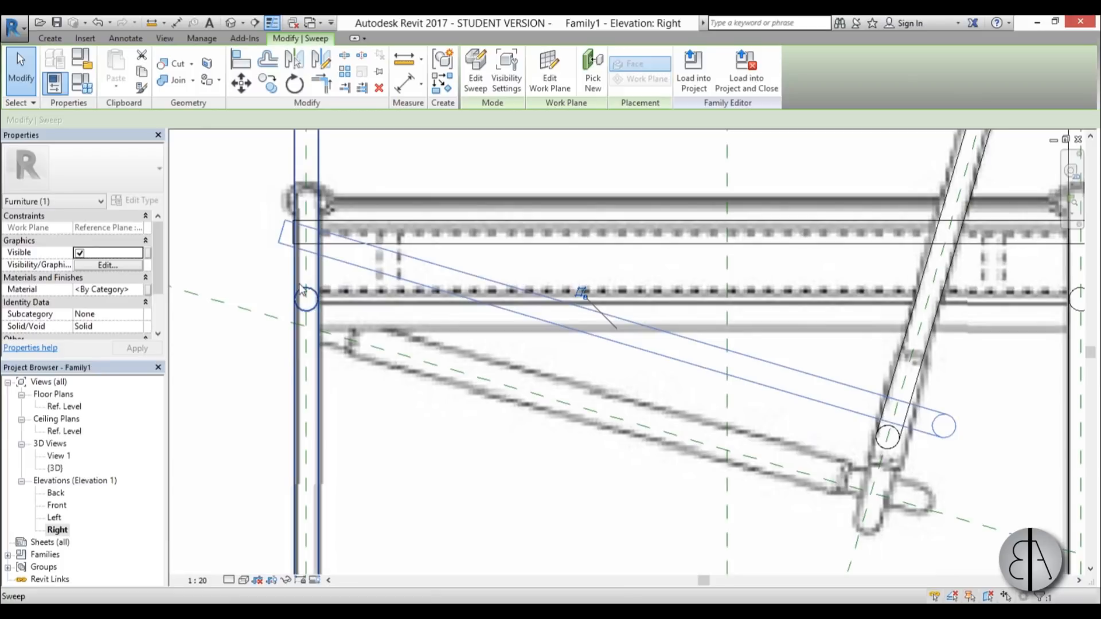
Examine in 3D how the raised seat sweep sits against the front crossbar and the rest of the chair frame.
click(229, 23)
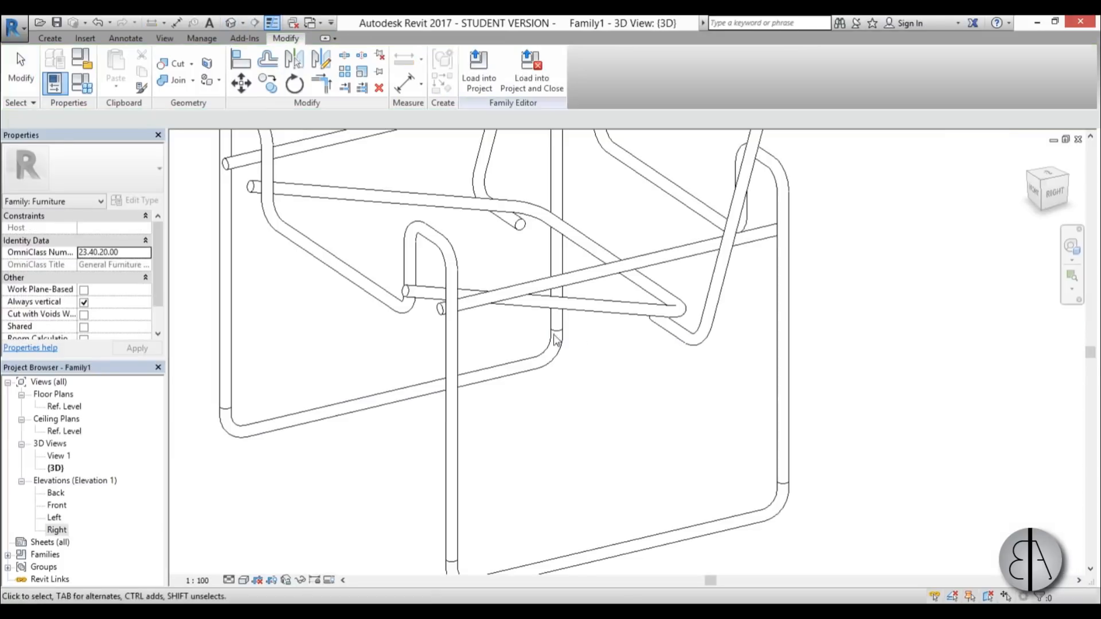
shift+middle_drag(568, 407, 638, 300)
scroll(638, 301, up, 3)
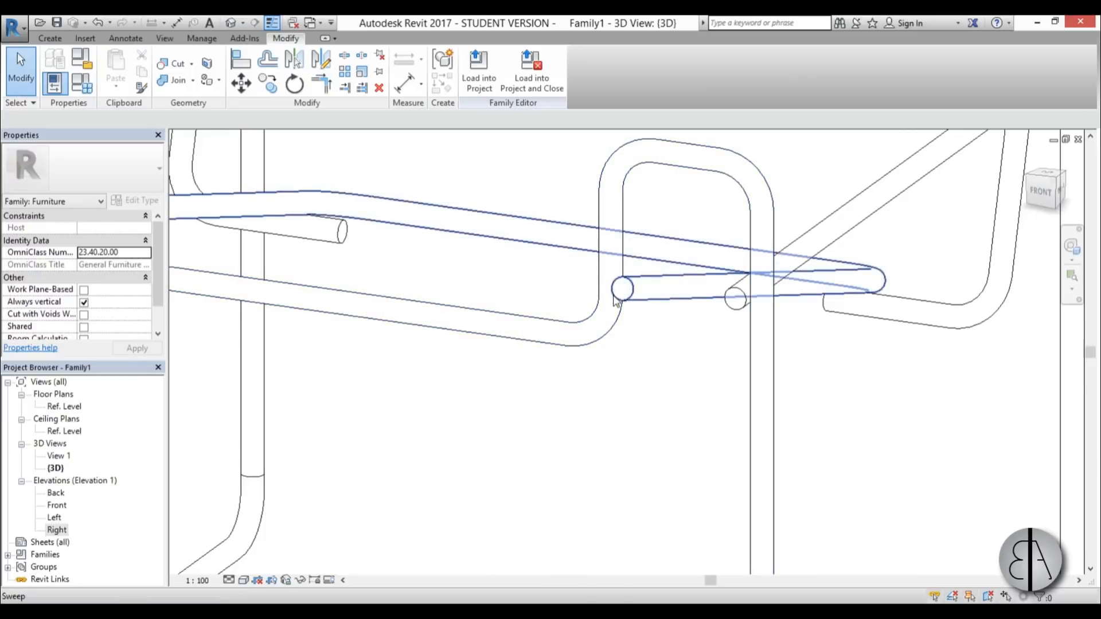
scroll(613, 301, down, 2)
shift+middle_drag(616, 332, 682, 344)
shift+middle_drag(766, 327, 639, 440)
scroll(768, 321, down, 3)
scroll(698, 355, up, 1)
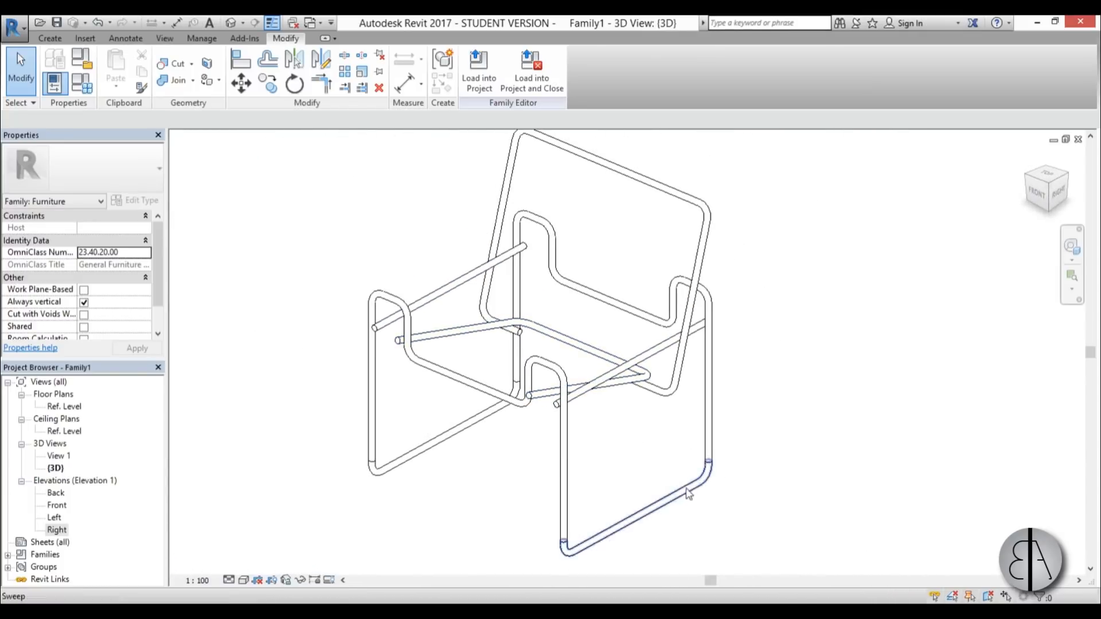
Join the side-frame sweeps, crossbars, backrest and sloped seat support into a single solid.
click(178, 81)
click(387, 468)
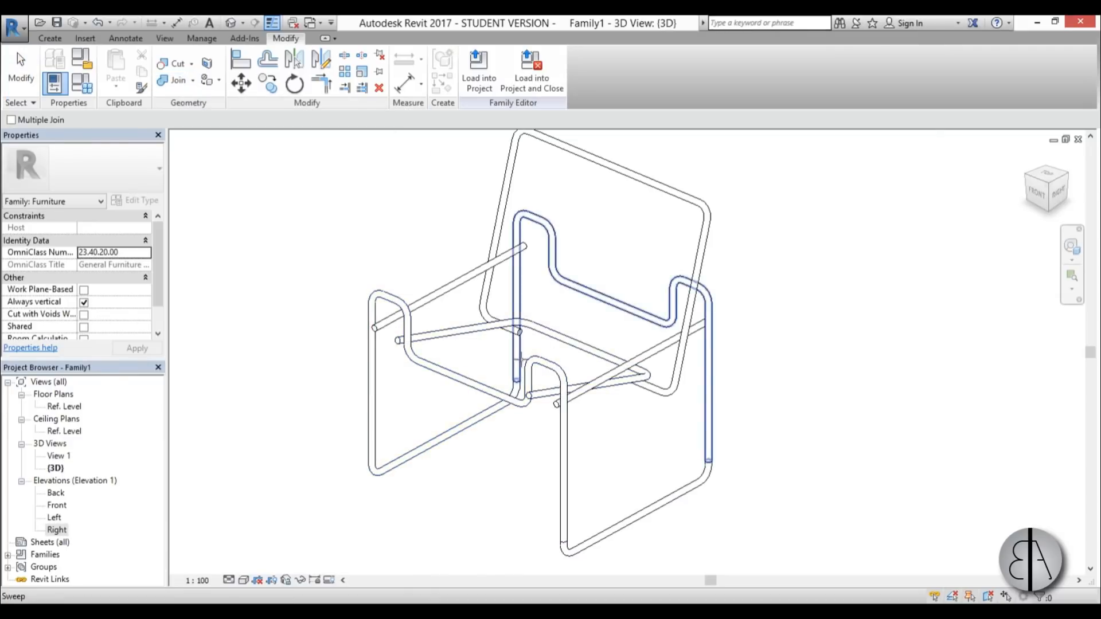
click(682, 486)
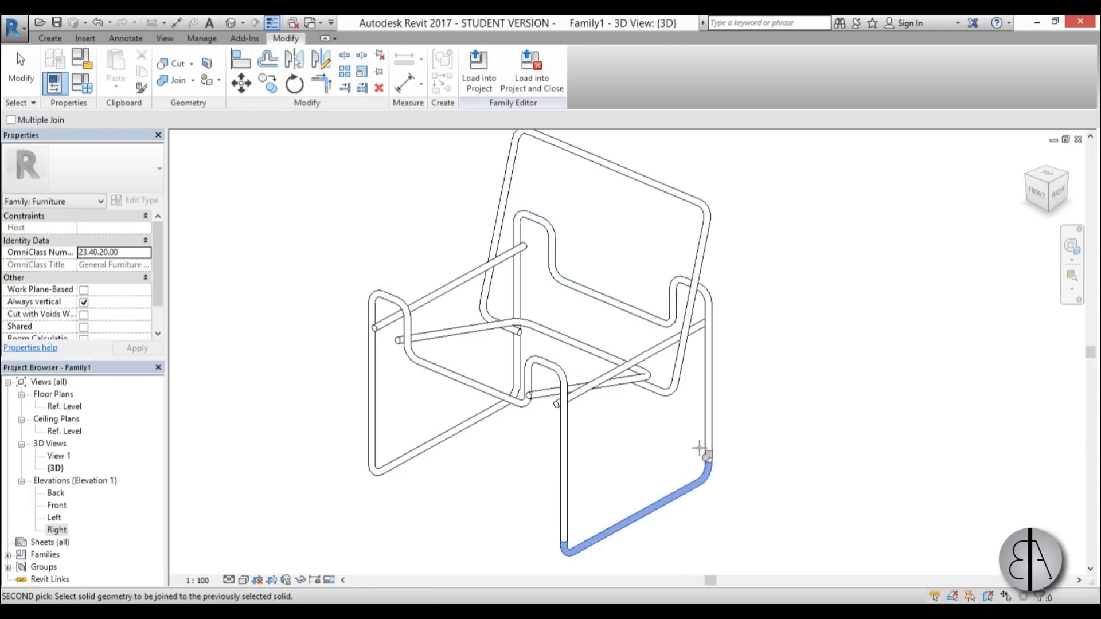
click(703, 436)
click(704, 354)
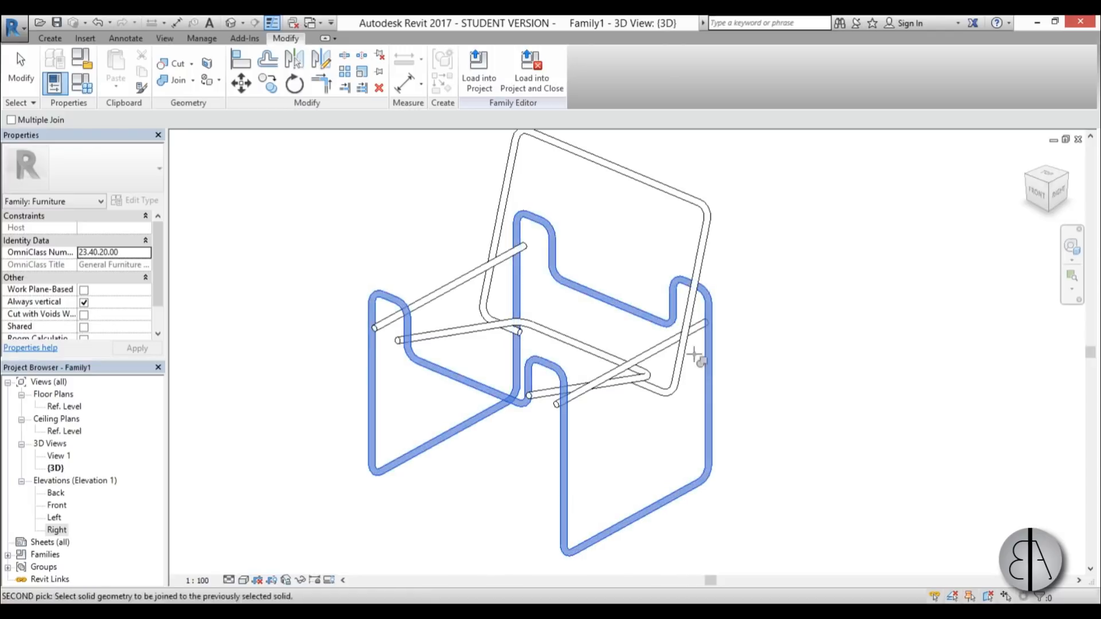
click(695, 331)
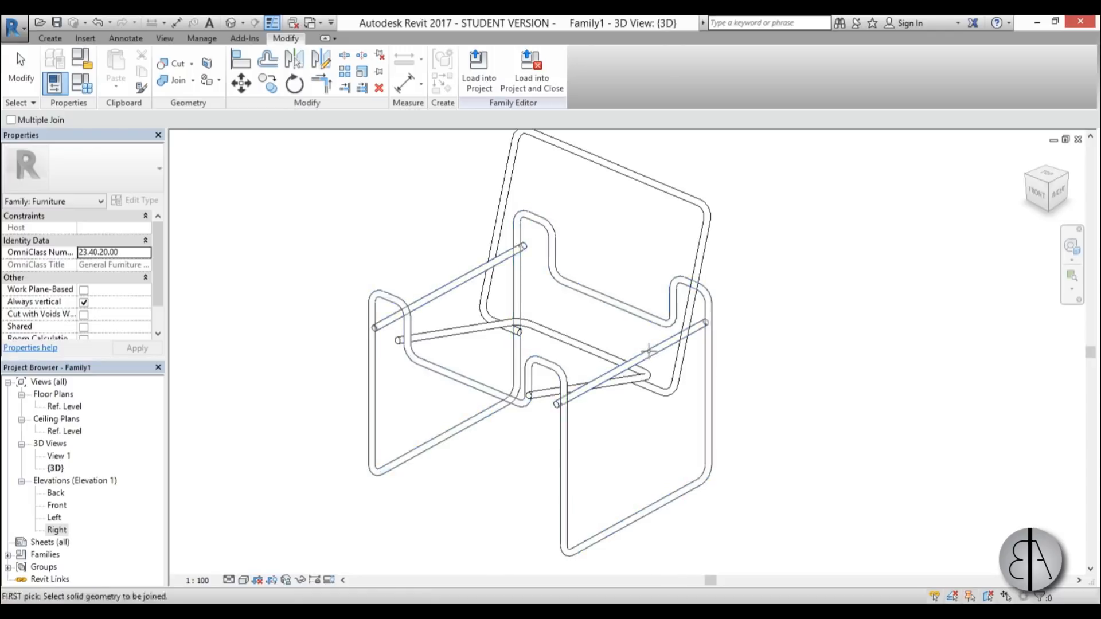
click(689, 340)
click(657, 350)
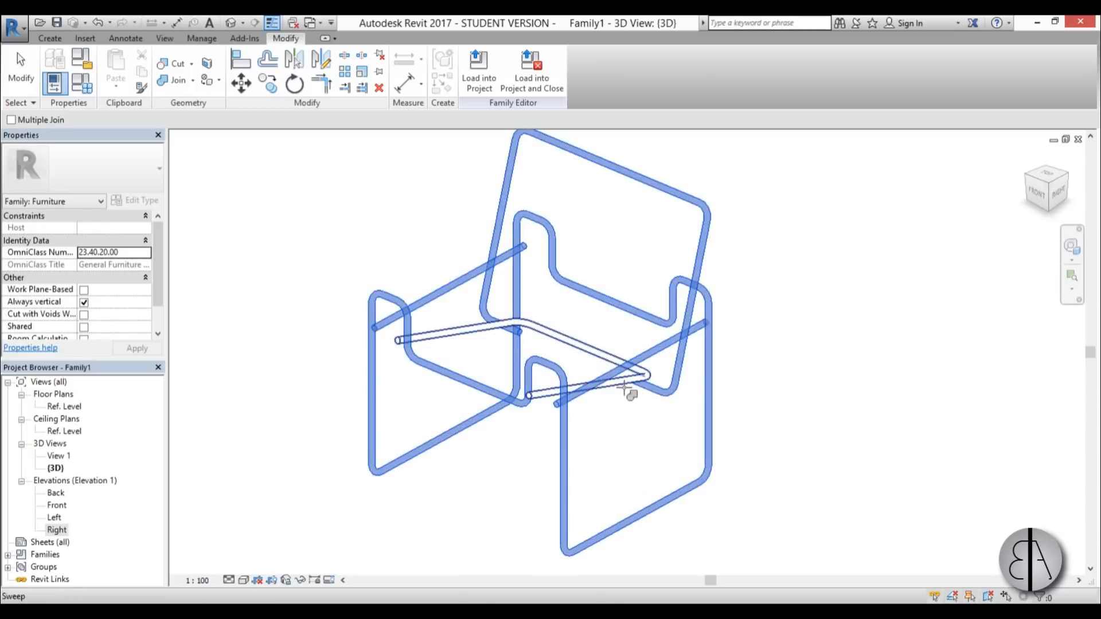
key(Escape)
Select the joined chair frame in 3D and check that every tube belongs to the same solid.
scroll(600, 407, up, 2)
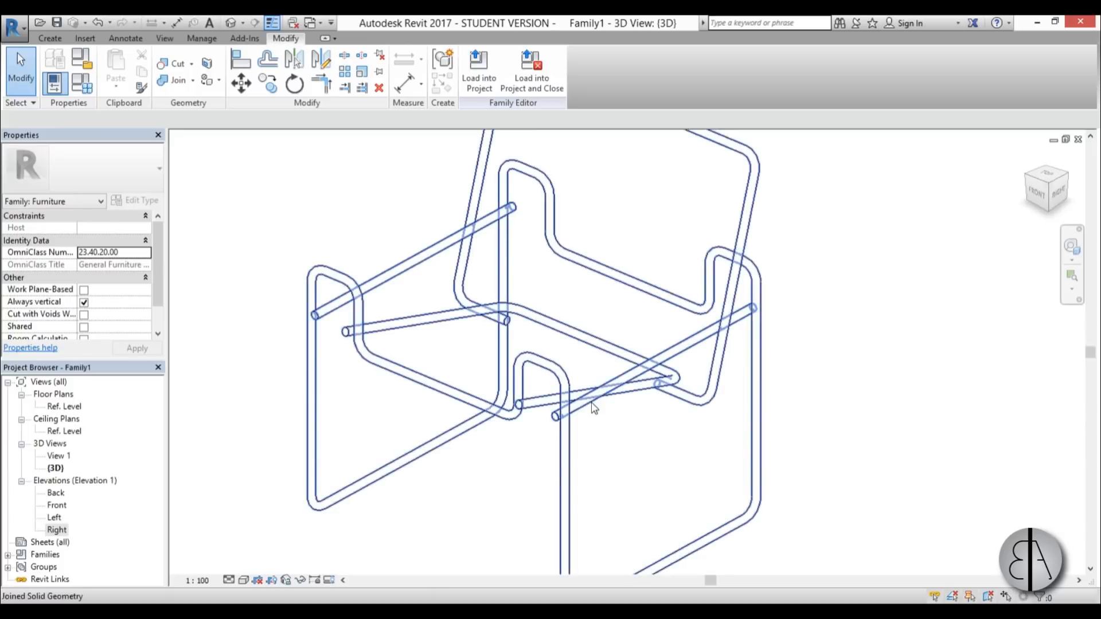
click(436, 323)
scroll(436, 323, down, 3)
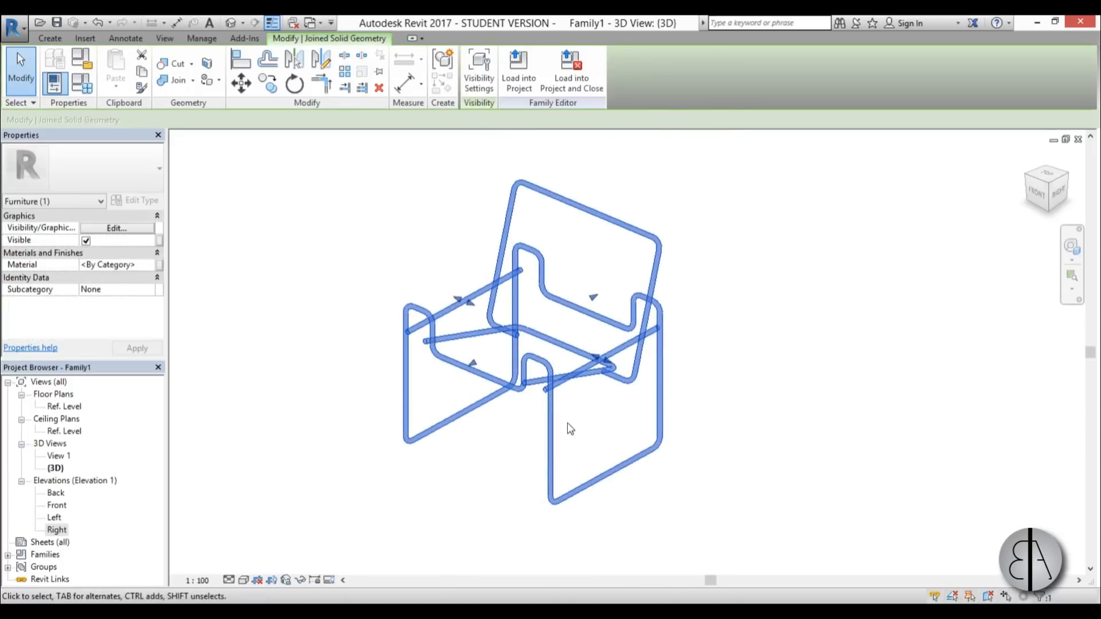
scroll(572, 456, up, 2)
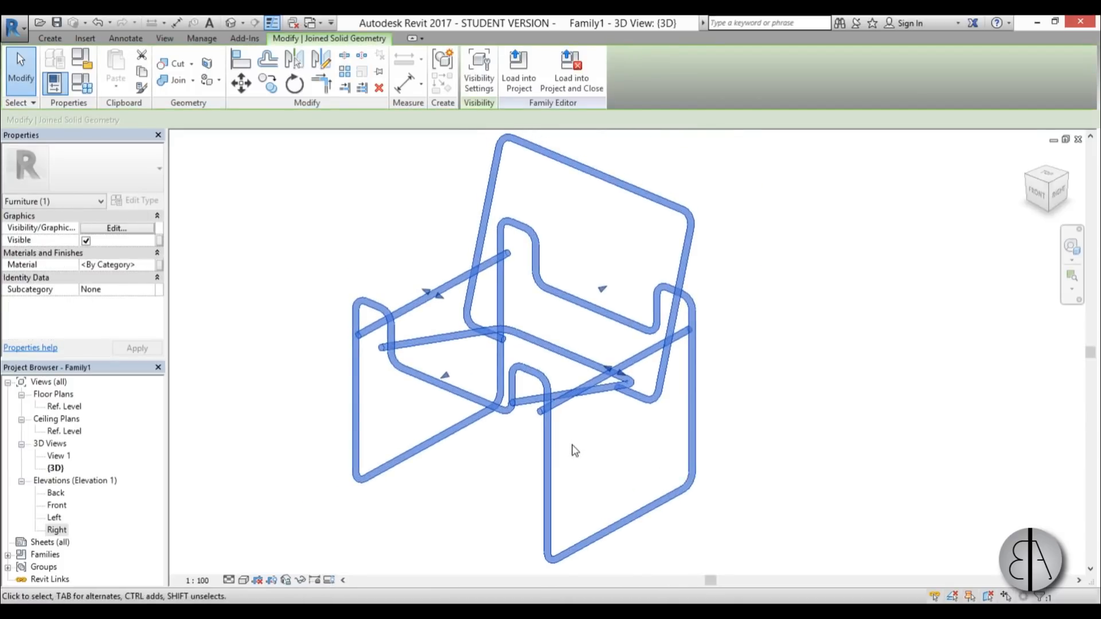
middle_drag(573, 446, 574, 457)
click(436, 482)
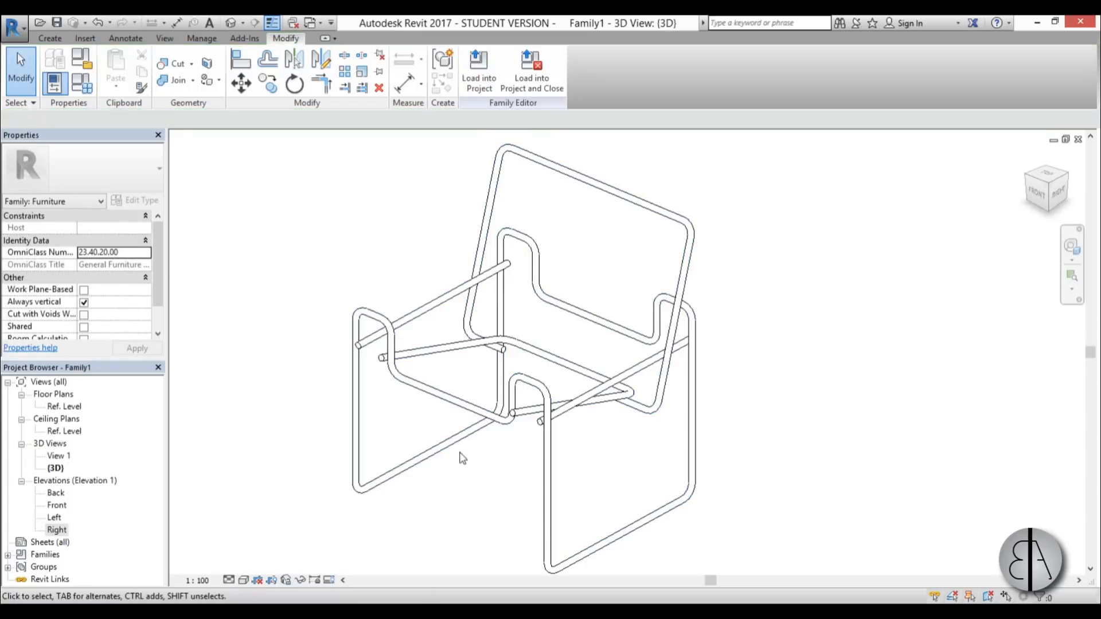
middle_drag(462, 457, 476, 476)
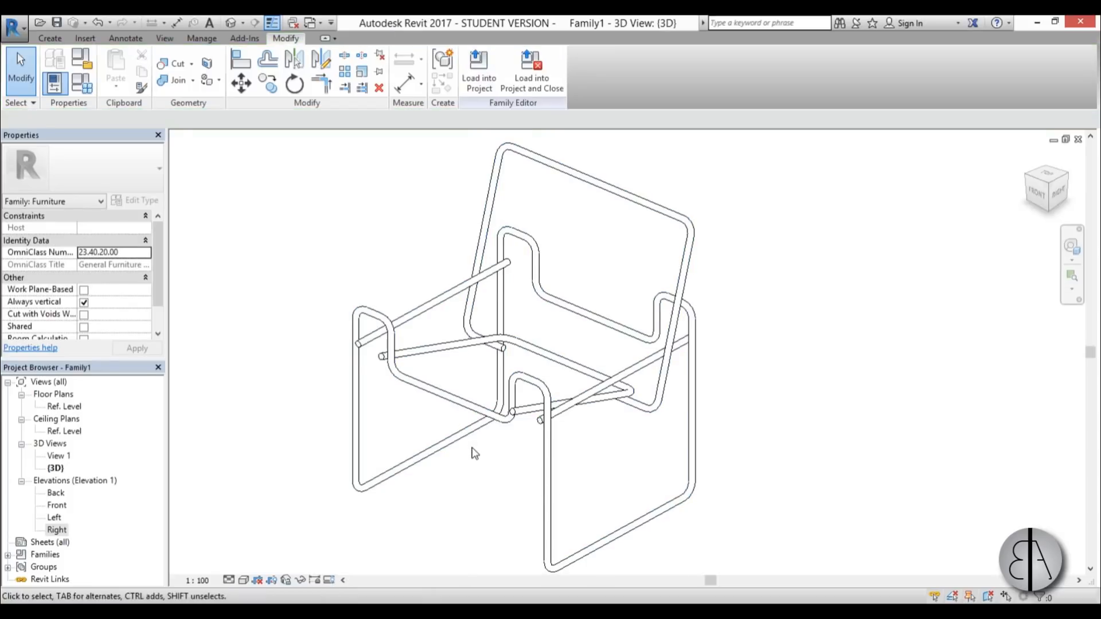
In the Right elevation, start an extrusion, dismiss the save reminder, and set the work plane to Reference Plane : Center (Left/Right).
double_click(57, 529)
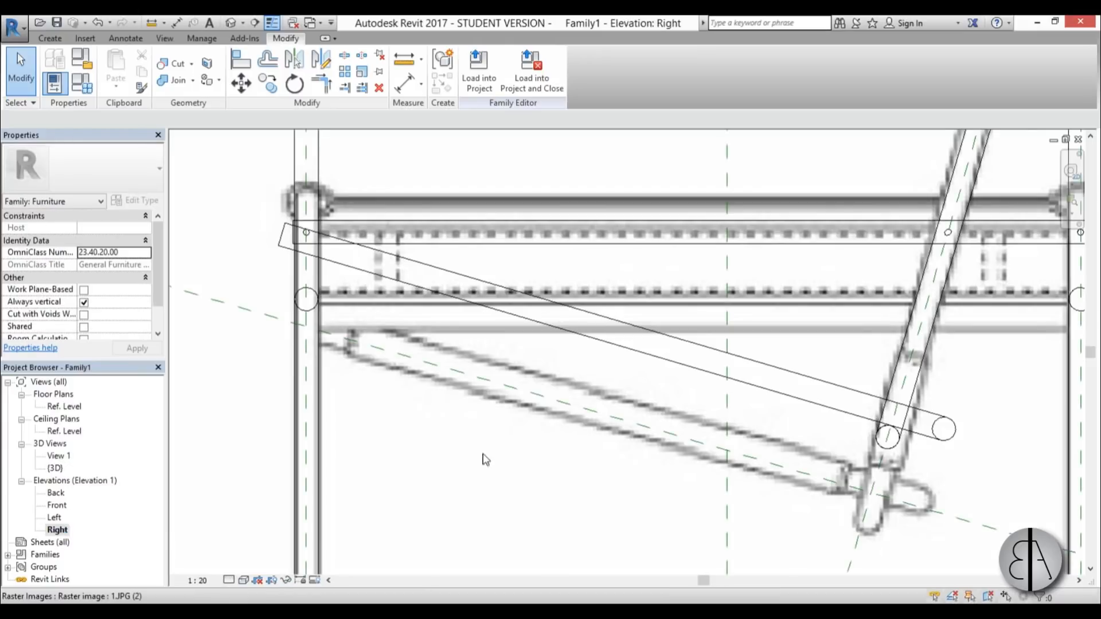
middle_drag(486, 459, 518, 465)
scroll(519, 465, up, 3)
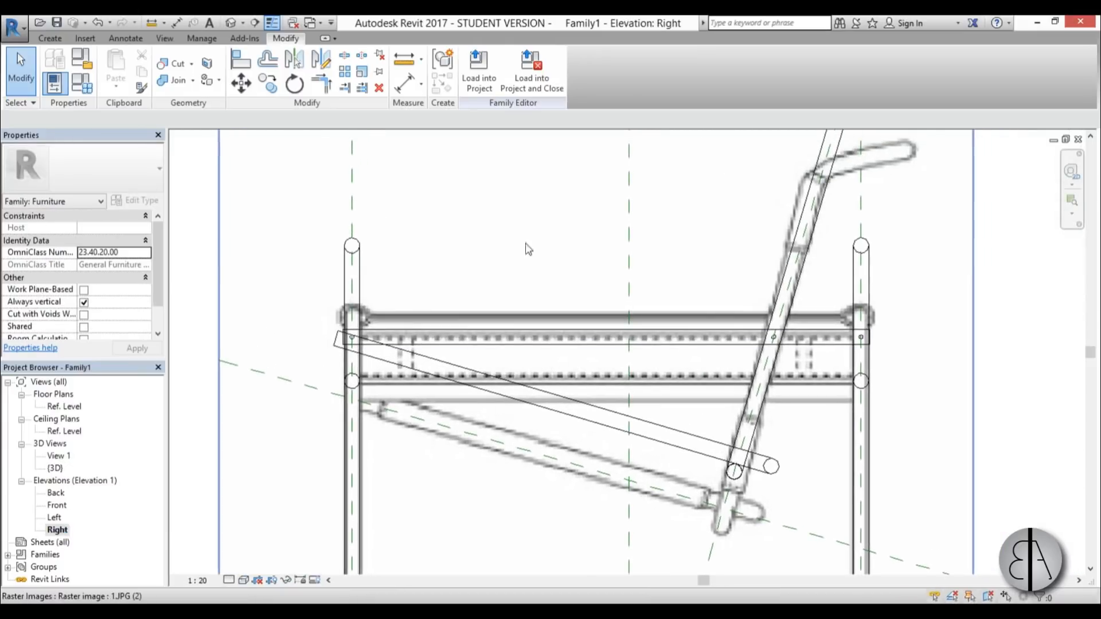
click(53, 39)
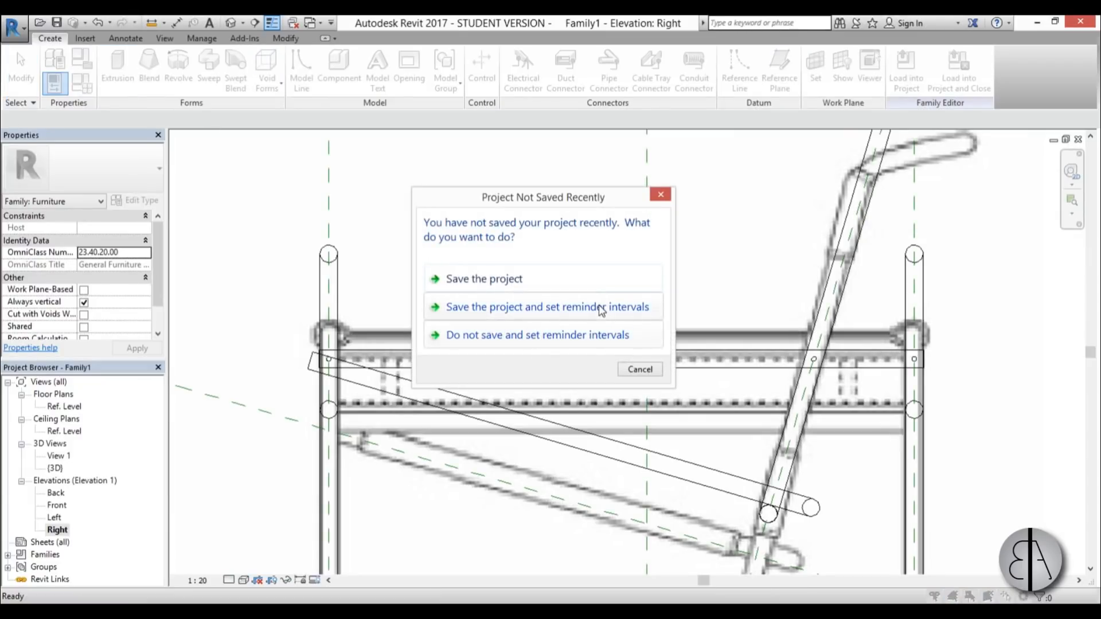
click(631, 370)
middle_drag(452, 249, 447, 253)
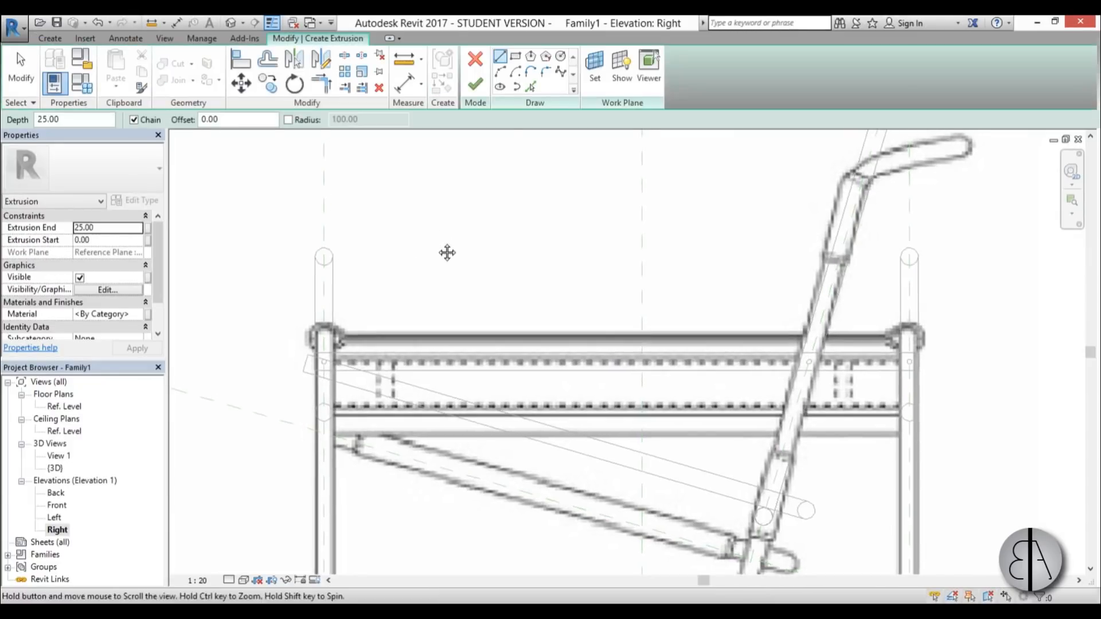
click(561, 57)
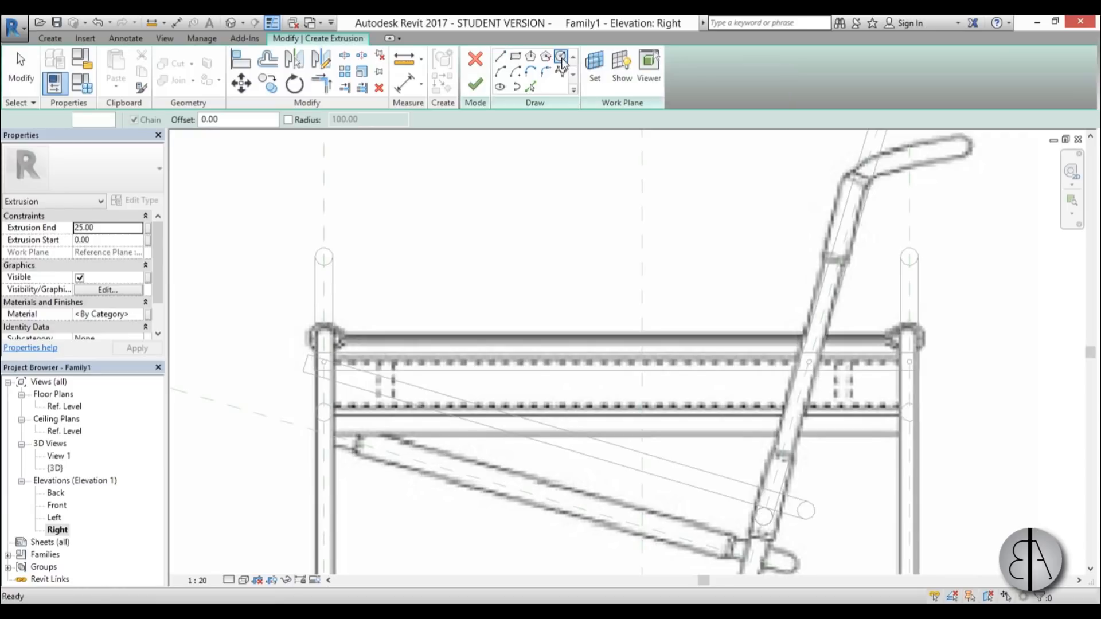
click(595, 79)
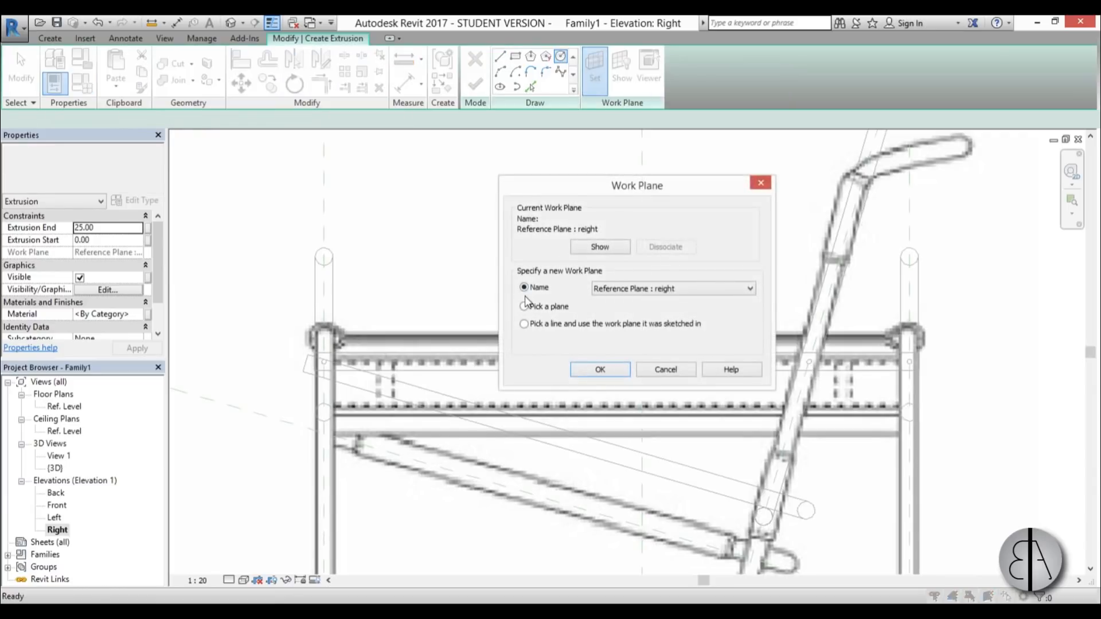
click(613, 293)
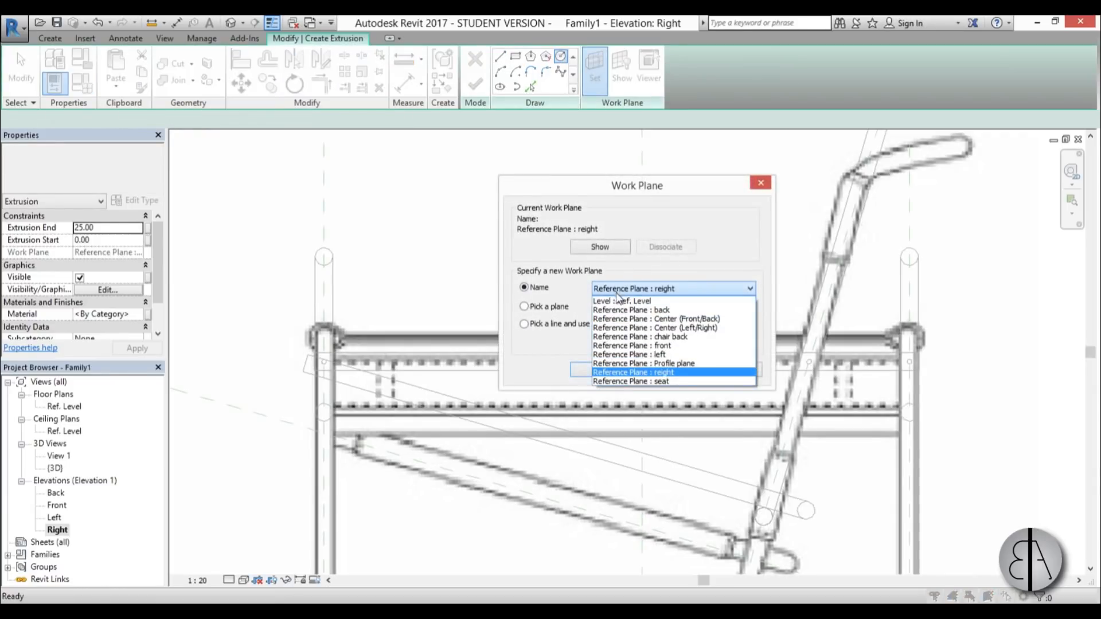
click(645, 327)
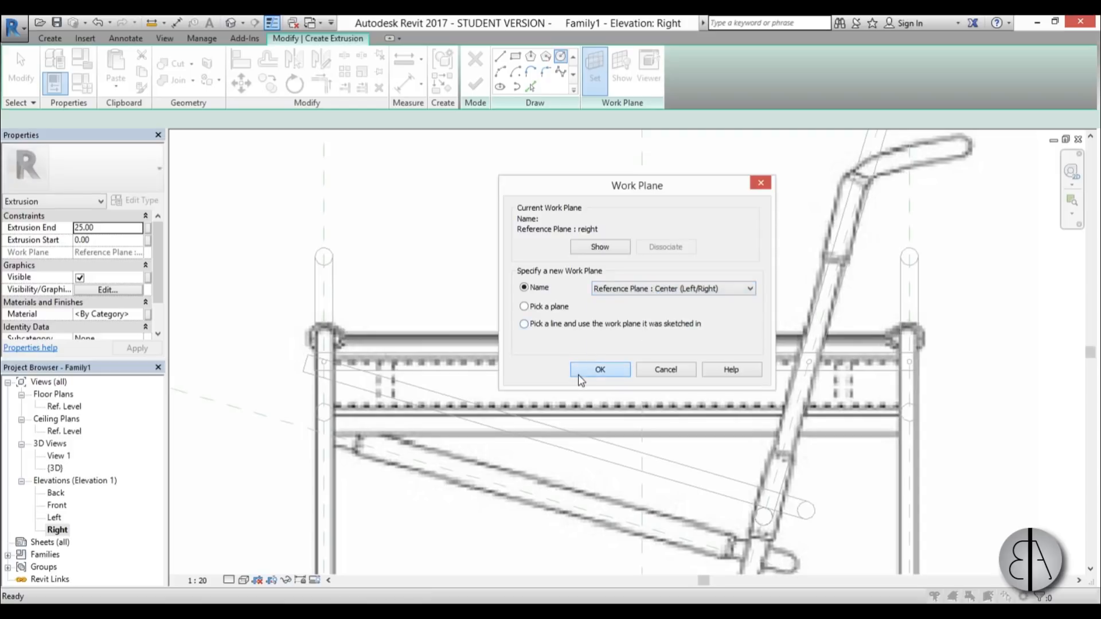
click(599, 369)
Sketch a circle matching the outline of the front armrest tube, centred on the front reference plane.
scroll(323, 267, up, 5)
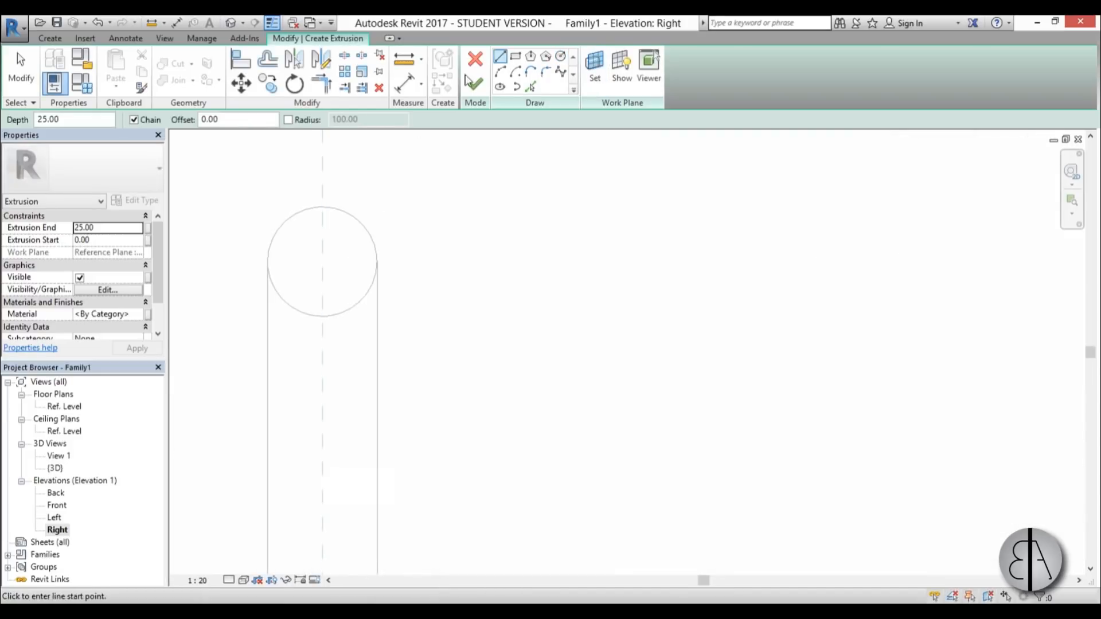
click(560, 57)
click(322, 262)
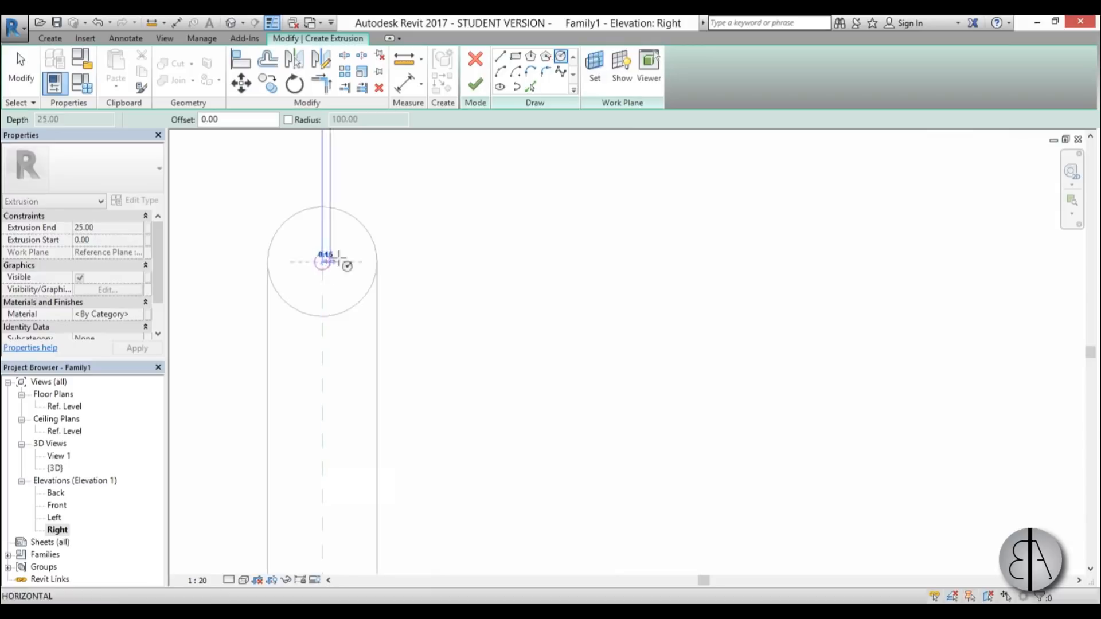
click(375, 247)
key(Escape)
key(Escape)
scroll(336, 255, up, 5)
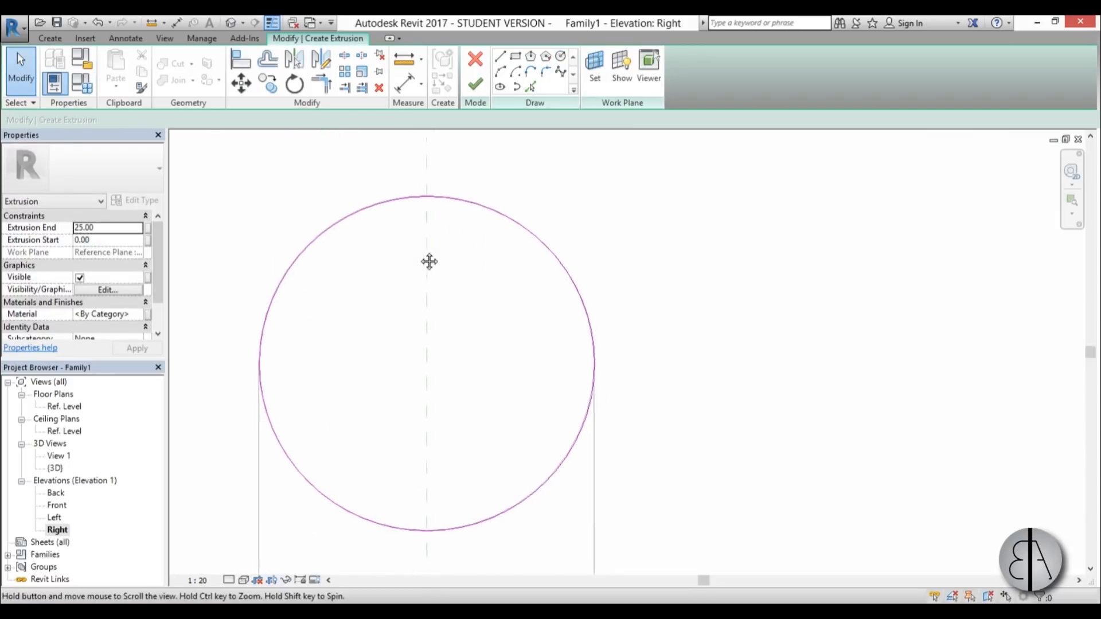
scroll(430, 260, down, 4)
middle_drag(391, 258, 406, 283)
Sketch a slightly larger concentric circle around the front tube circle to form a ring.
click(560, 58)
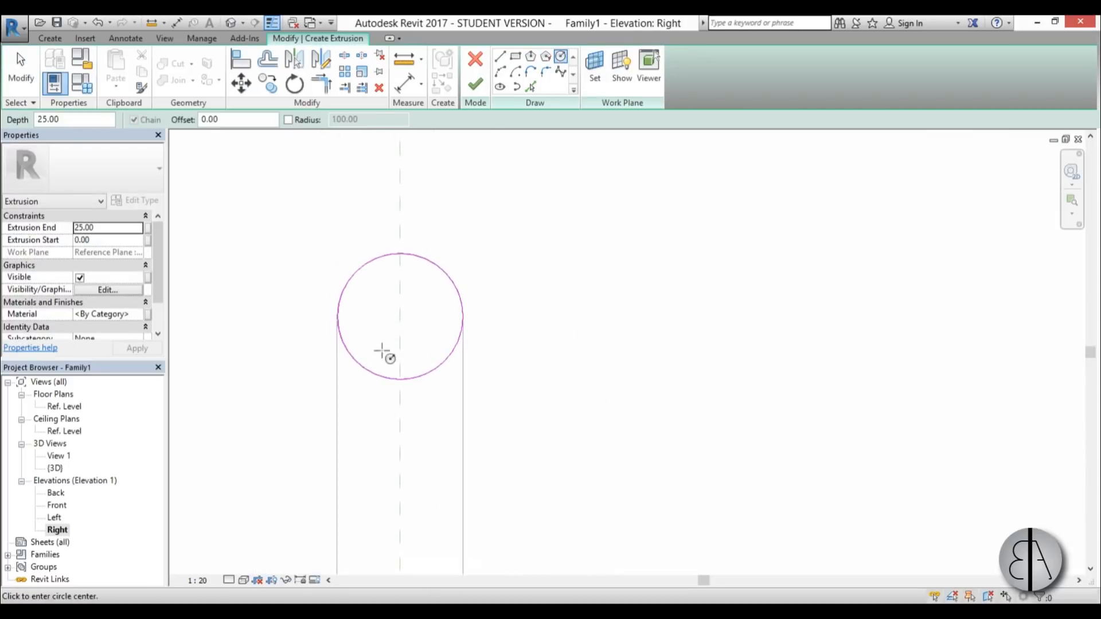
click(400, 316)
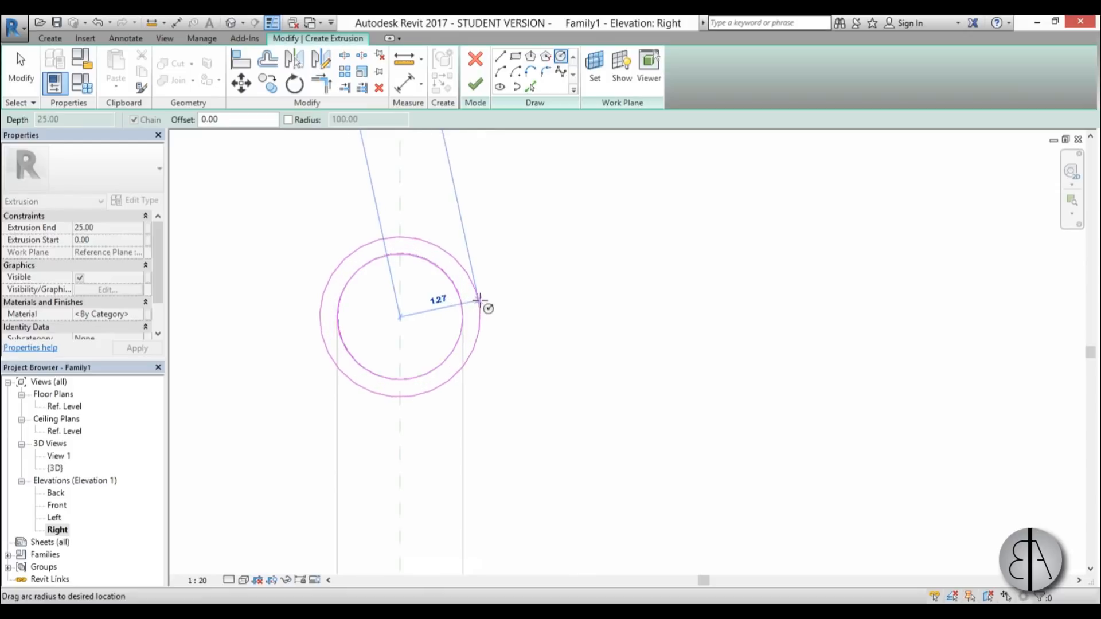
click(454, 283)
scroll(416, 305, down, 4)
key(Escape)
scroll(462, 332, down, 5)
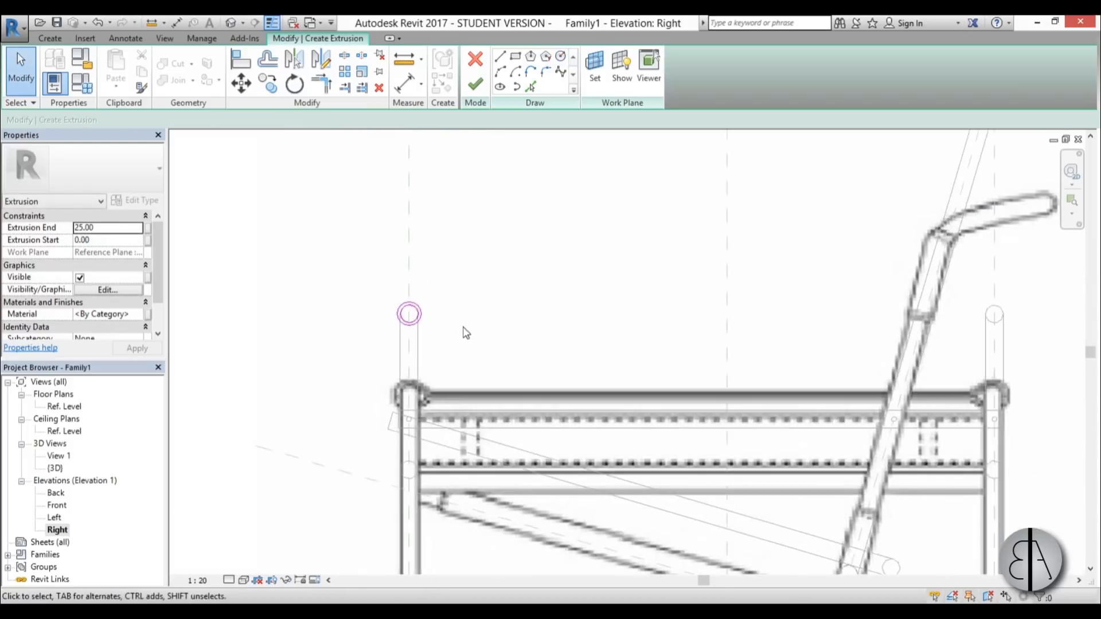
Copy both concentric circles horizontally 65.75 from the front reference plane to the back reference plane.
scroll(400, 326, up, 4)
drag(314, 275, 465, 389)
click(269, 91)
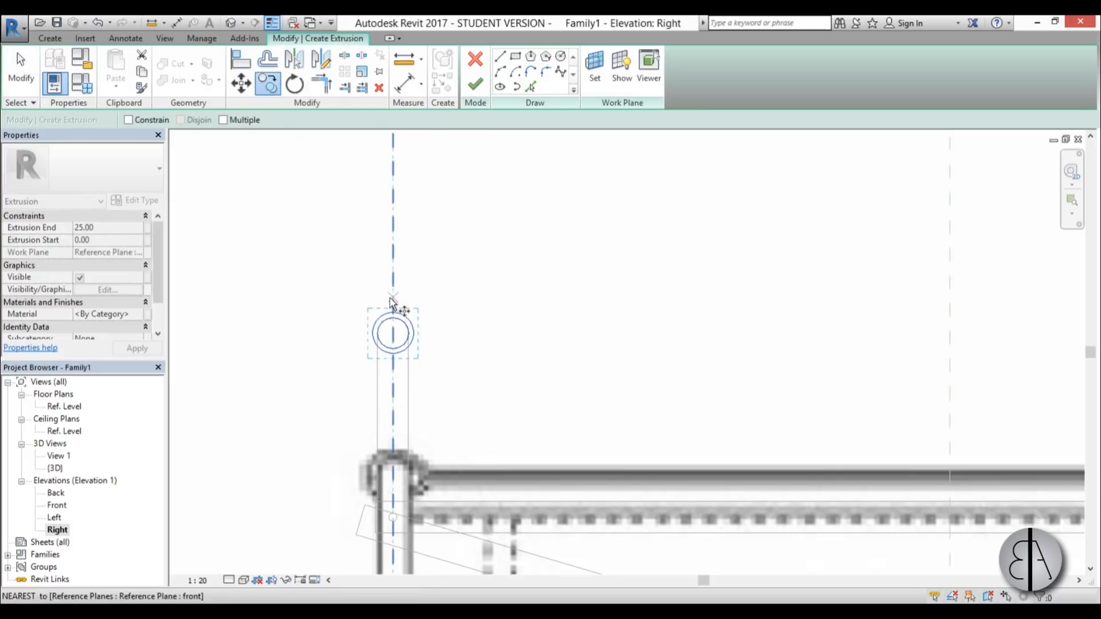
click(391, 300)
scroll(401, 299, down, 3)
scroll(746, 297, up, 3)
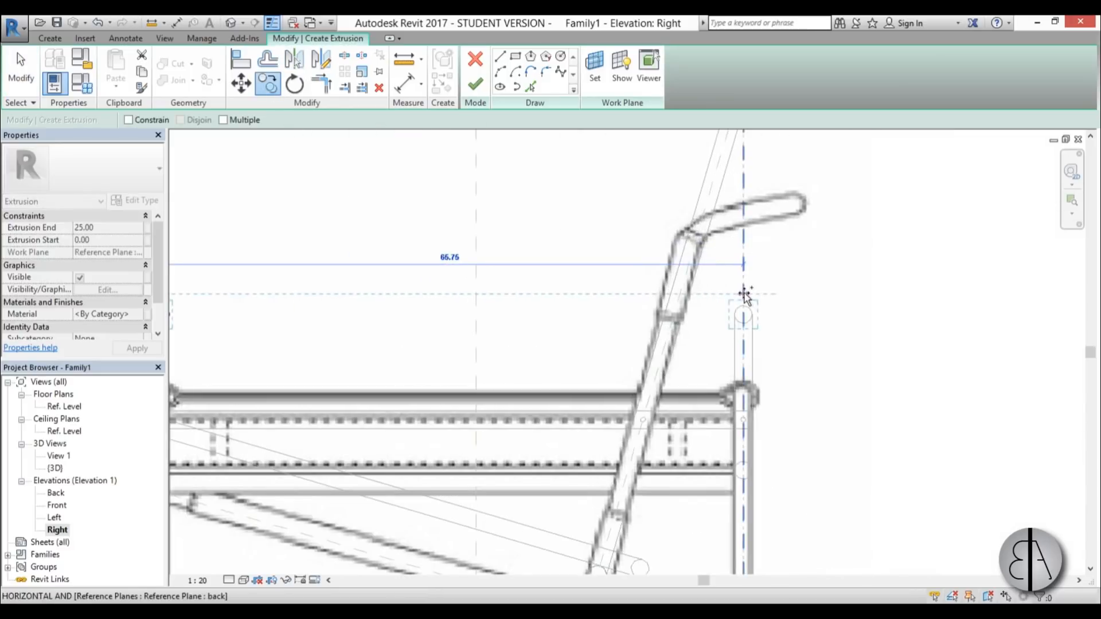
click(744, 294)
scroll(744, 297, down, 3)
scroll(628, 296, up, 2)
Draw a horizontal line about 63.16 long connecting the outer circles of the front and back rings, slightly above their centres.
click(500, 57)
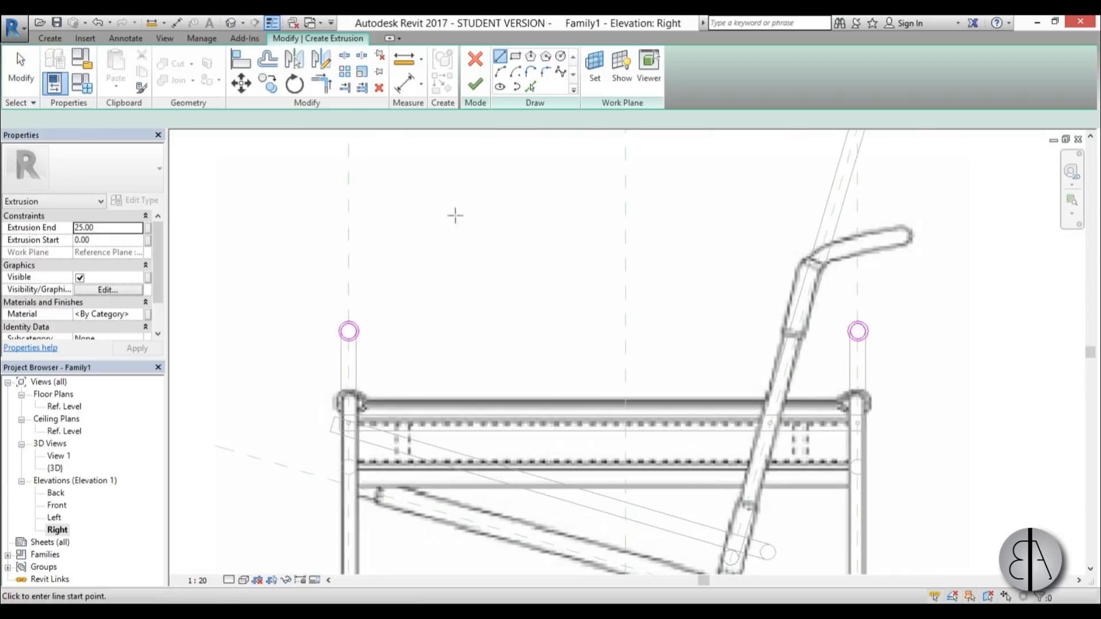
scroll(360, 330, up, 4)
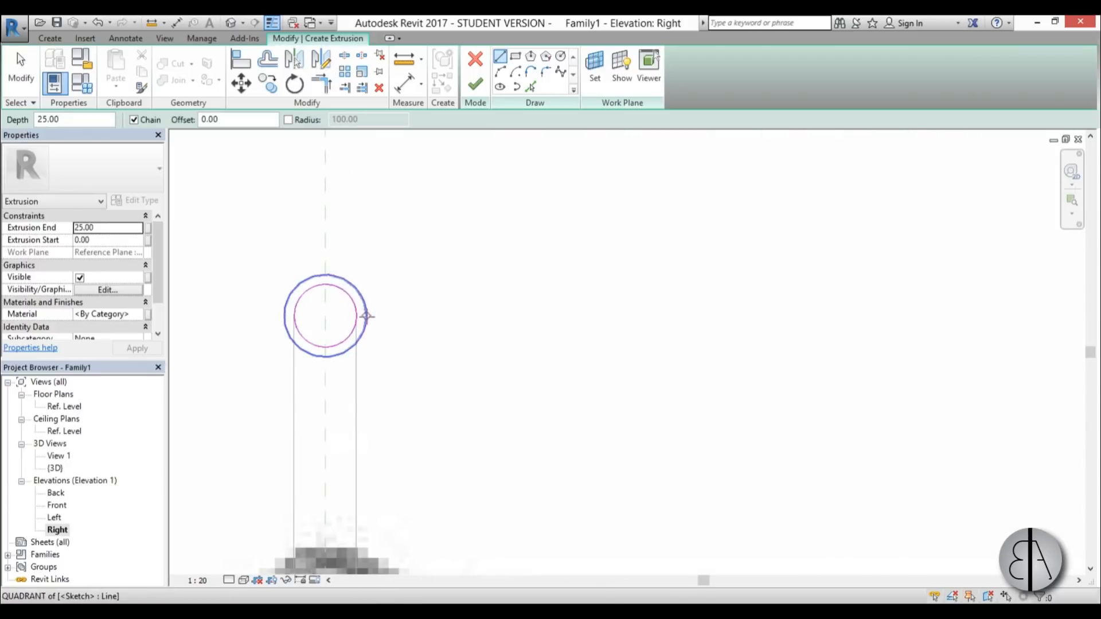
click(366, 308)
scroll(365, 304, down, 3)
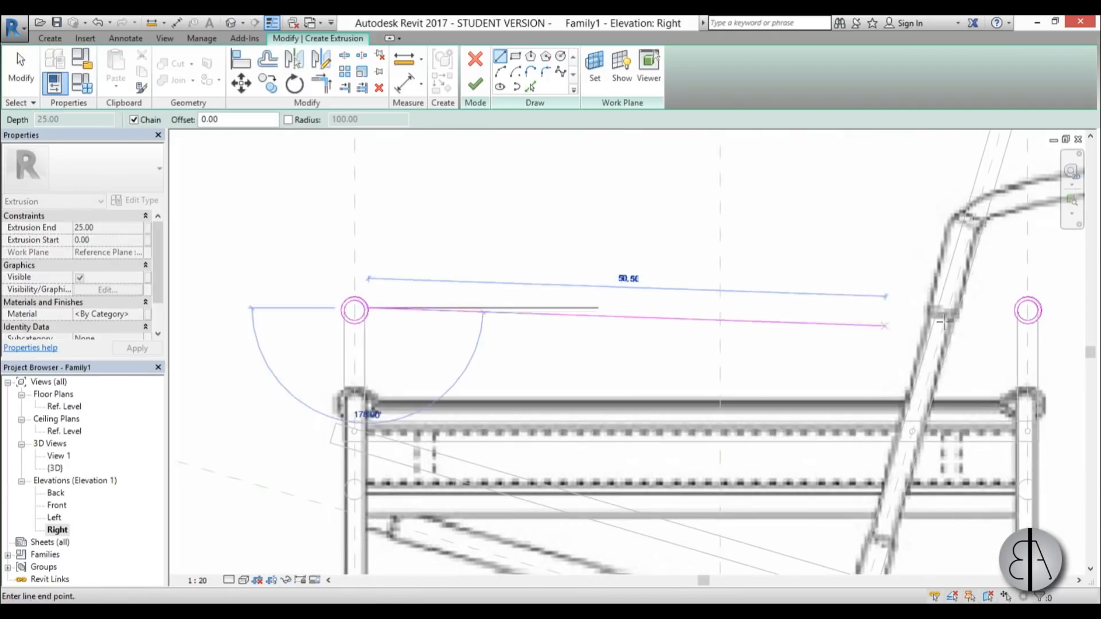
scroll(1009, 308, up, 4)
click(999, 309)
scroll(1009, 313, down, 3)
key(Escape)
key(Escape)
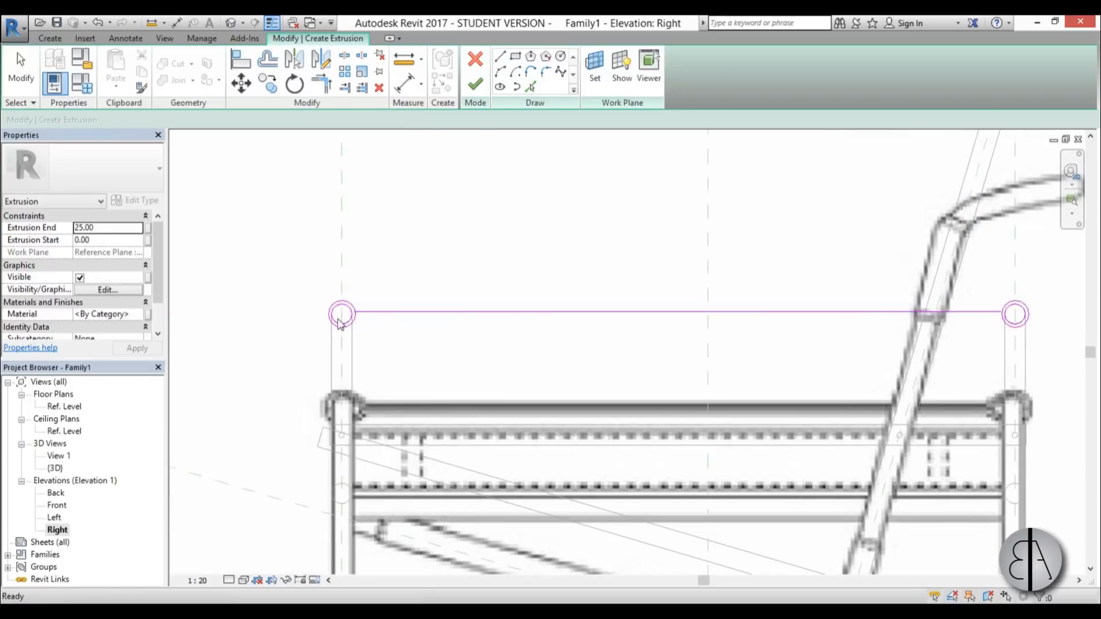
Copy the connecting line a short distance downward to form the lower edge of a thin strip between the rings.
scroll(366, 310, up, 4)
click(405, 293)
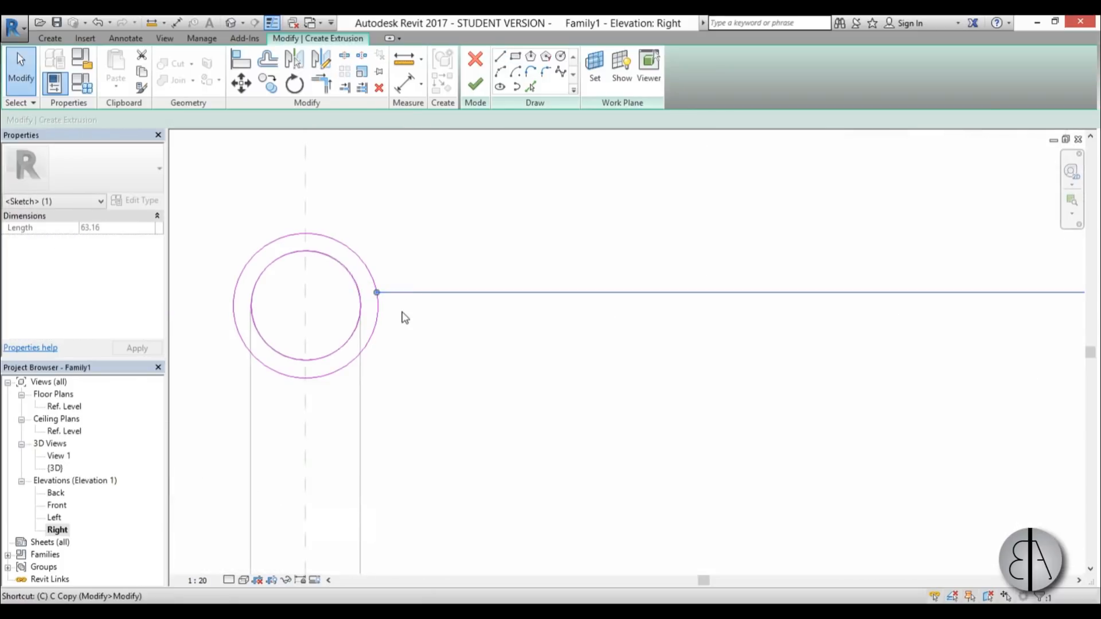
key(c)
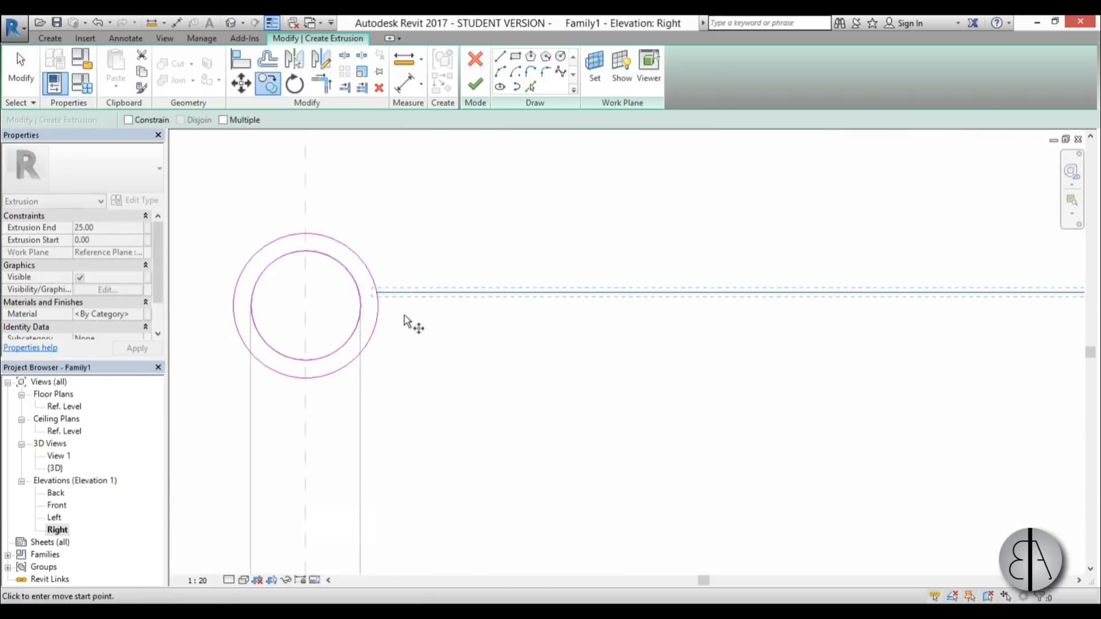
click(421, 355)
key(Escape)
scroll(454, 314, up, 2)
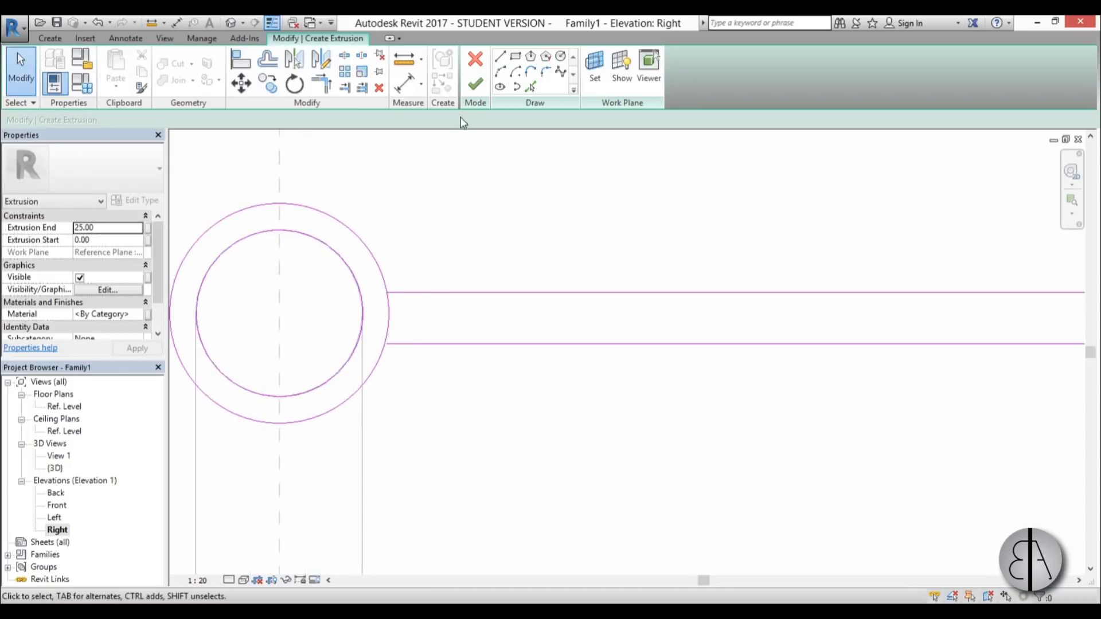
click(344, 56)
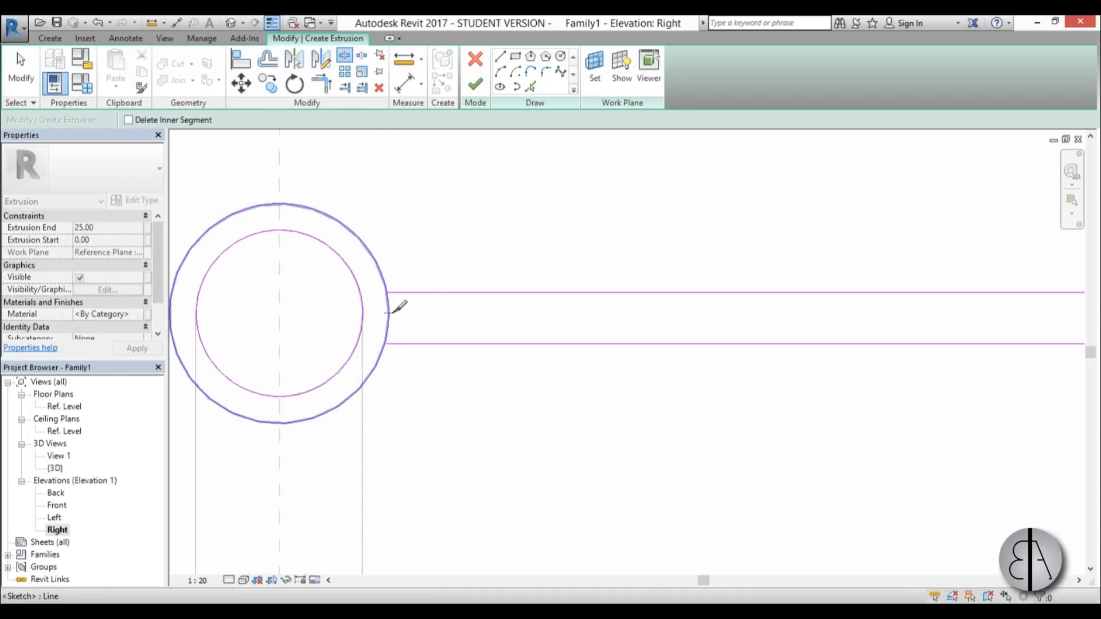
scroll(287, 307, down, 3)
scroll(281, 307, down, 3)
scroll(928, 300, up, 2)
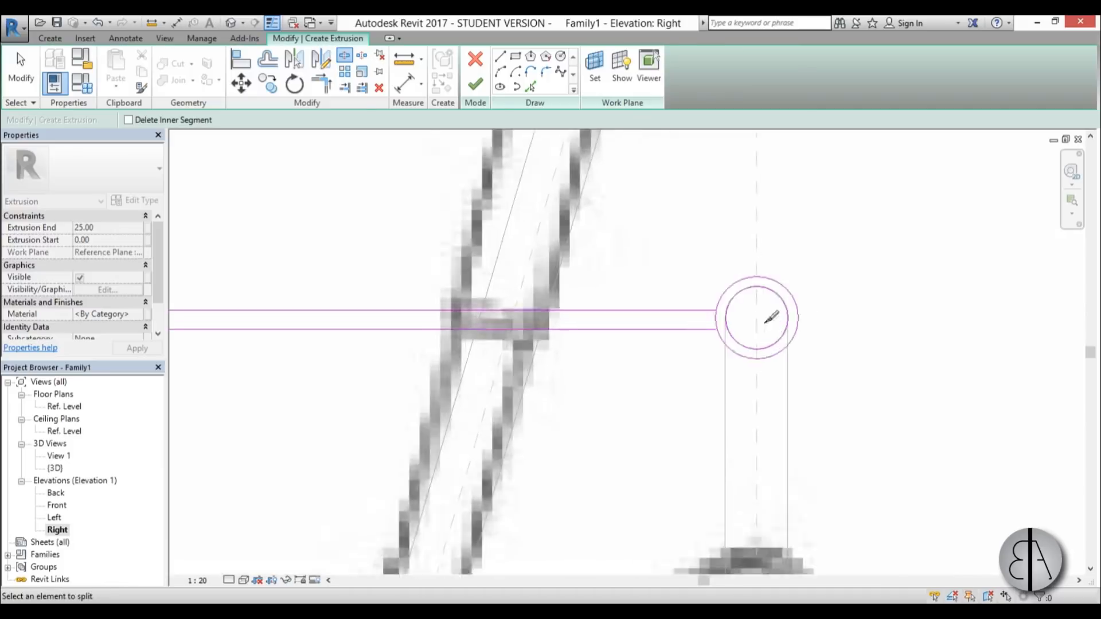
scroll(768, 319, up, 2)
key(Escape)
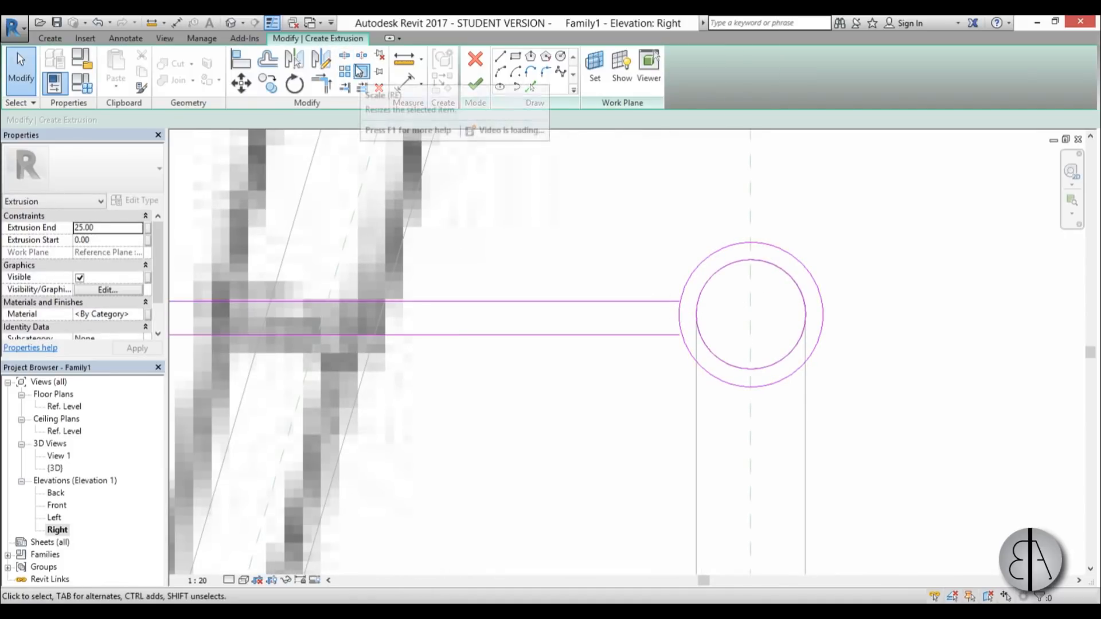
Trim the back ring's outer circle to a corner with the upper and lower strip lines, opening the ring into the strip.
click(322, 84)
click(666, 301)
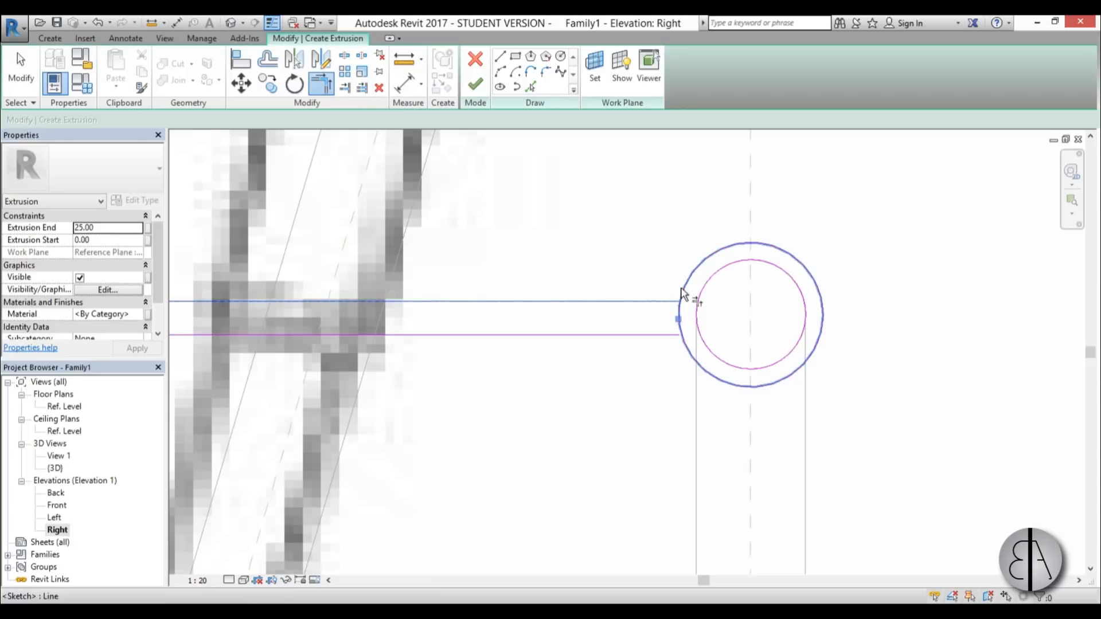
click(682, 290)
click(667, 334)
click(685, 344)
Trim the front ring's outer circle to both strip lines so the ring opens into the strip.
scroll(898, 331, down, 1)
scroll(897, 330, down, 5)
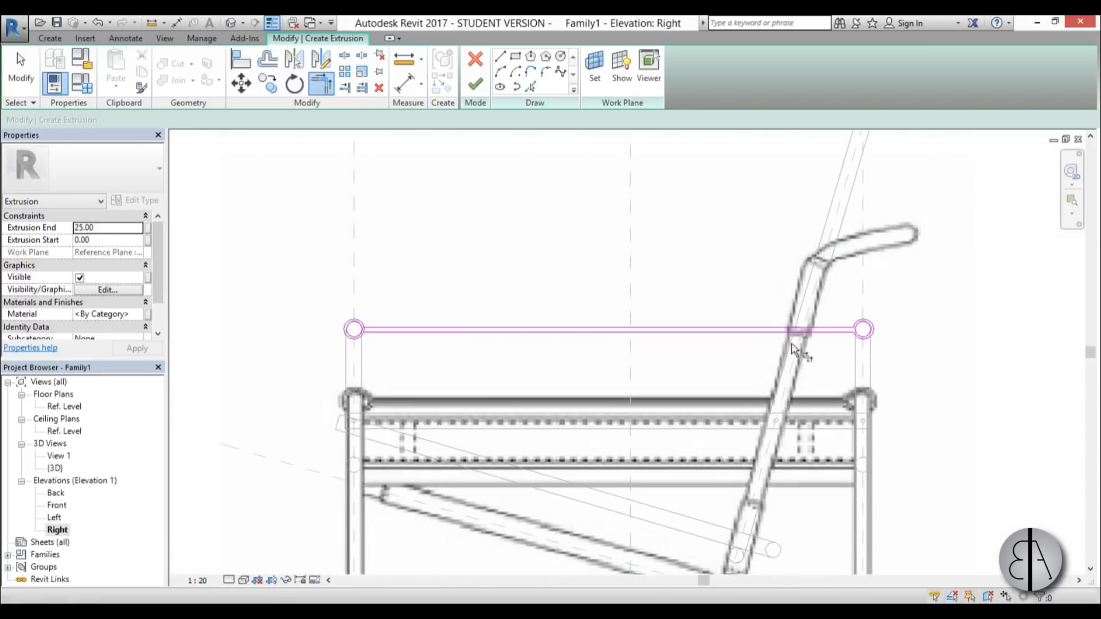
scroll(356, 321, up, 6)
click(321, 305)
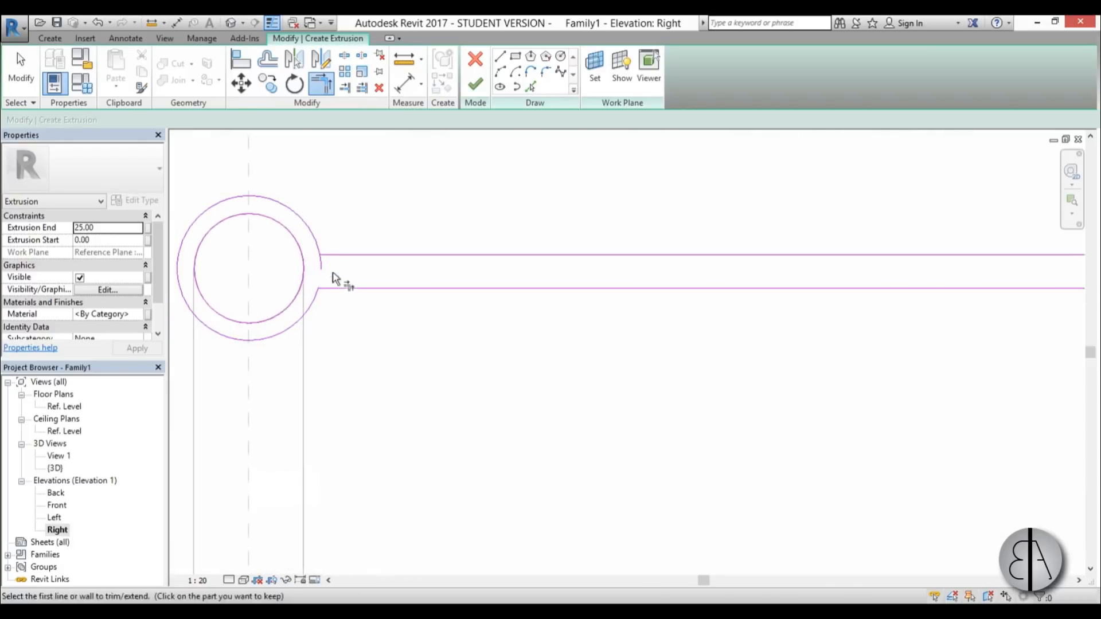
click(322, 254)
scroll(344, 281, down, 4)
scroll(374, 290, up, 4)
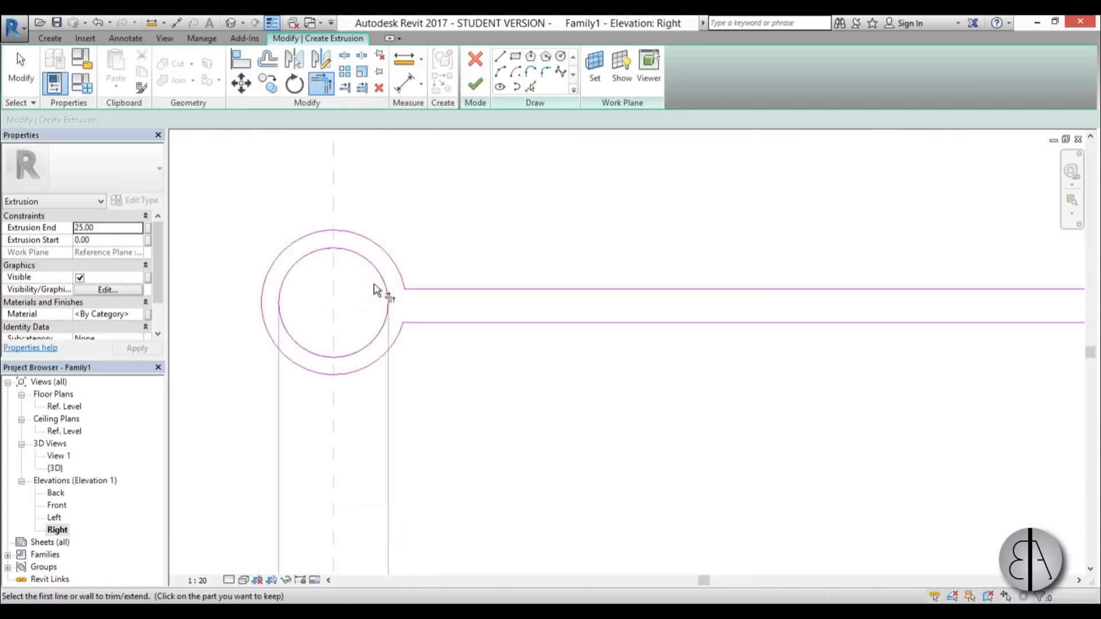
key(Escape)
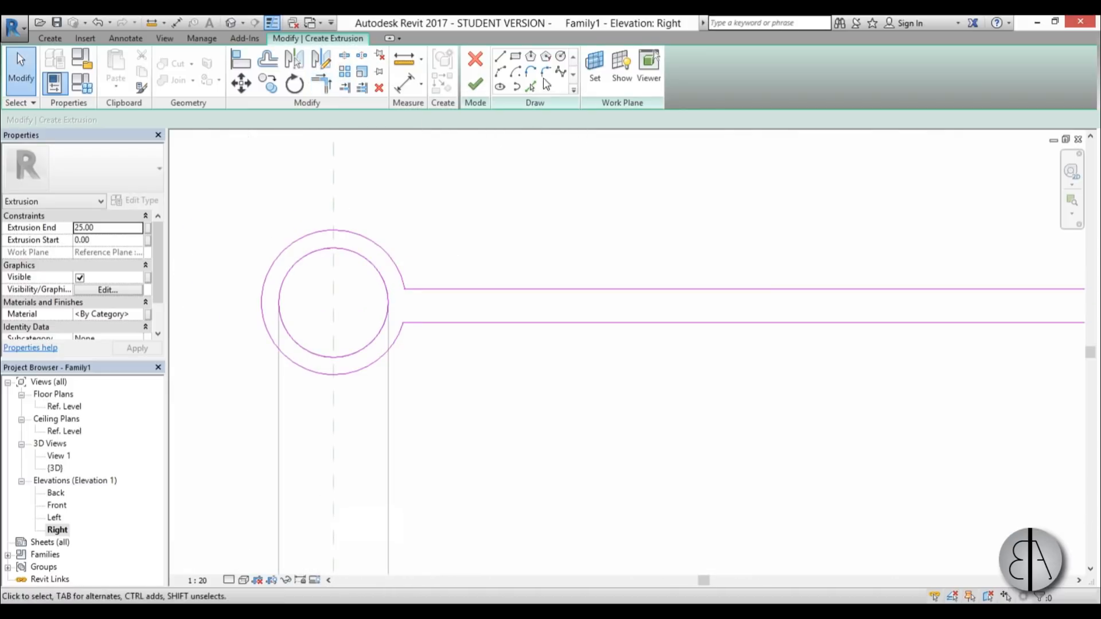
Fillet the upper and lower corners between the front ring and the strip, with a radius of about 1.00 on the upper one.
click(545, 72)
click(418, 288)
click(402, 284)
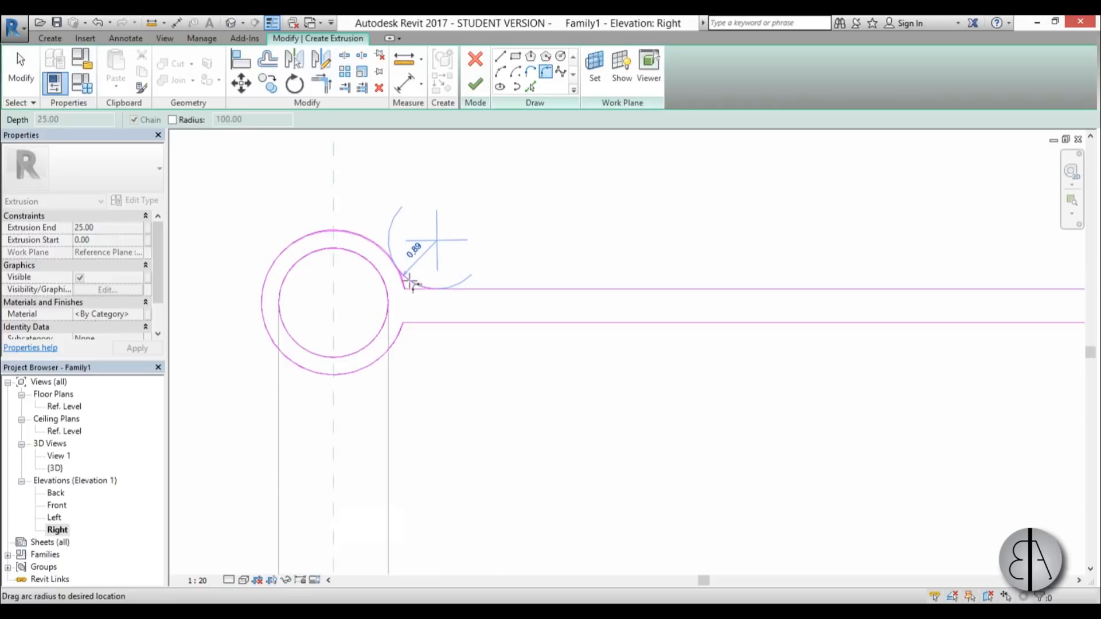
click(413, 283)
click(408, 323)
click(400, 333)
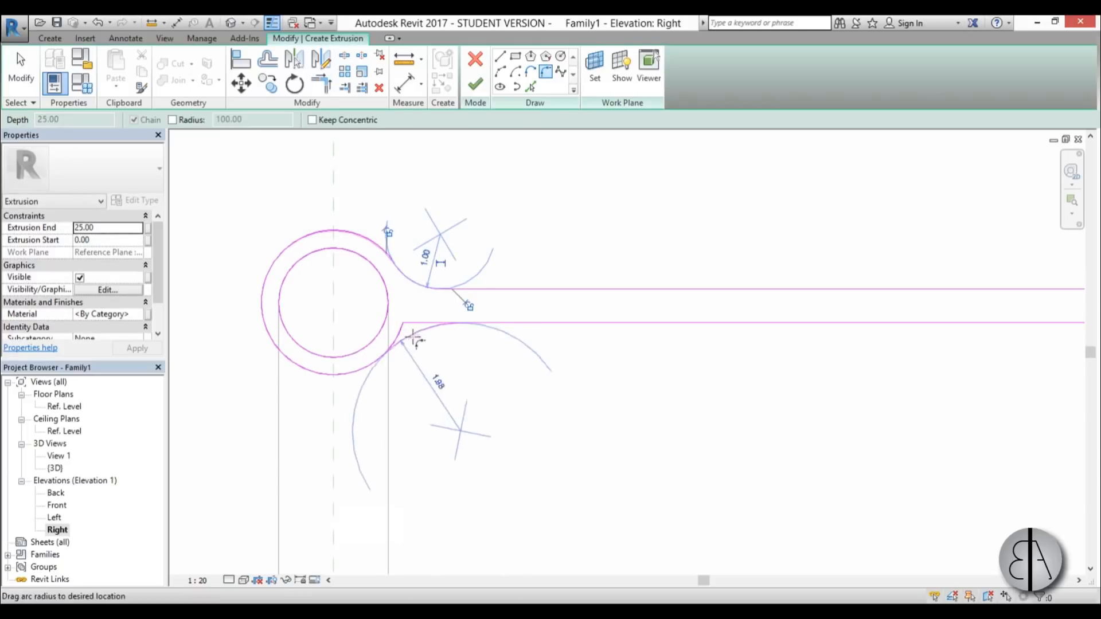
click(410, 336)
Fillet both corners between the back ring and the strip, the upper at about radius 1.38, and finish the extrusion sketch.
scroll(302, 360, down, 9)
scroll(634, 356, up, 8)
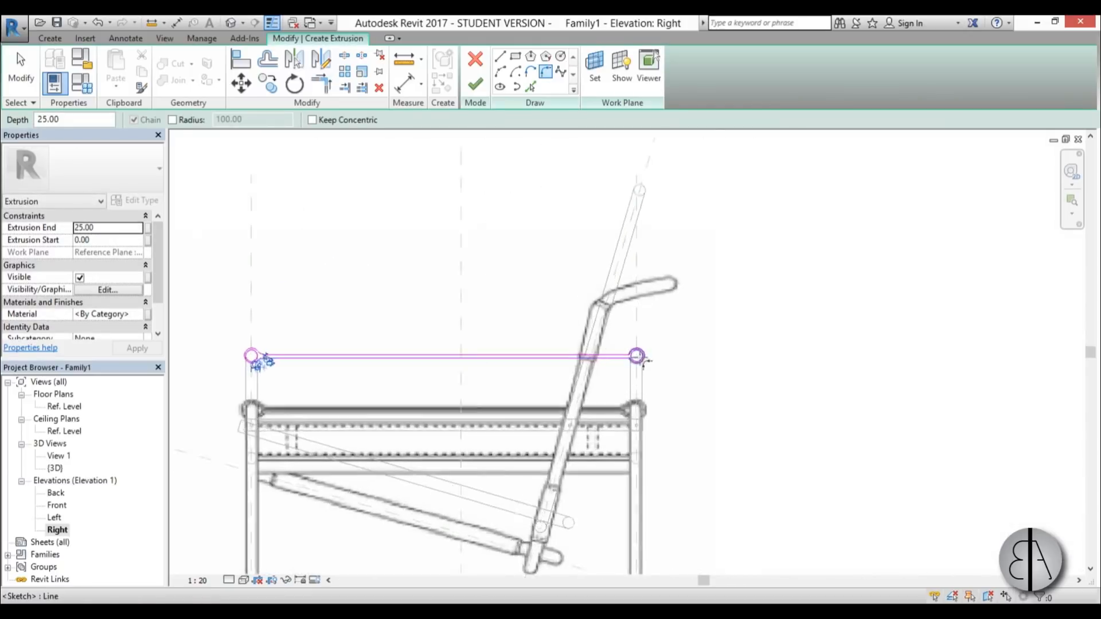
scroll(612, 350, up, 3)
click(596, 356)
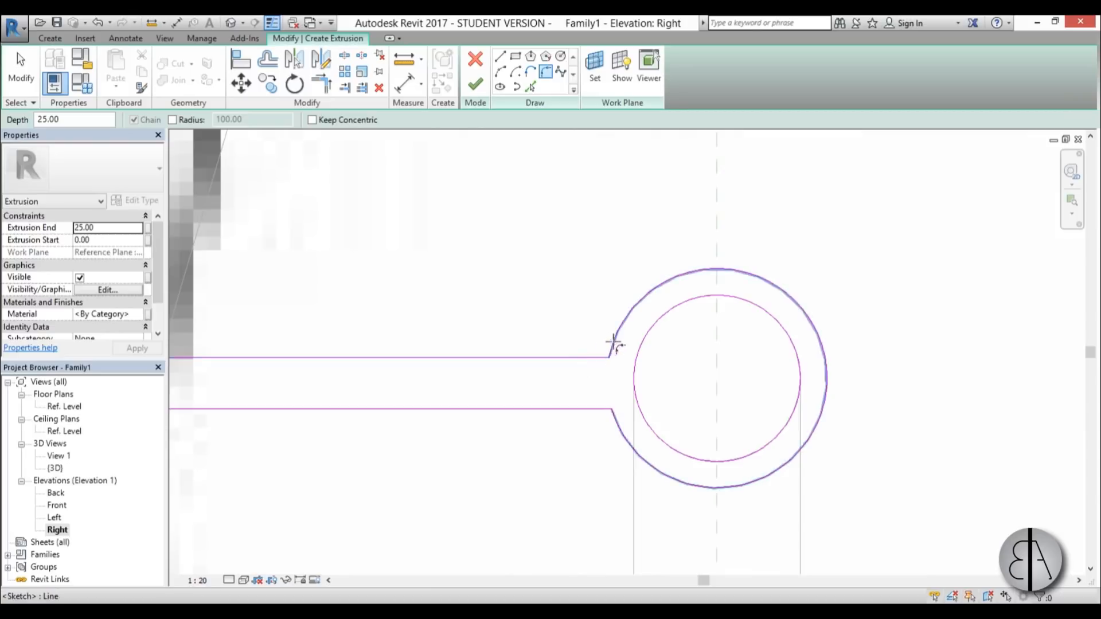
click(612, 340)
click(599, 339)
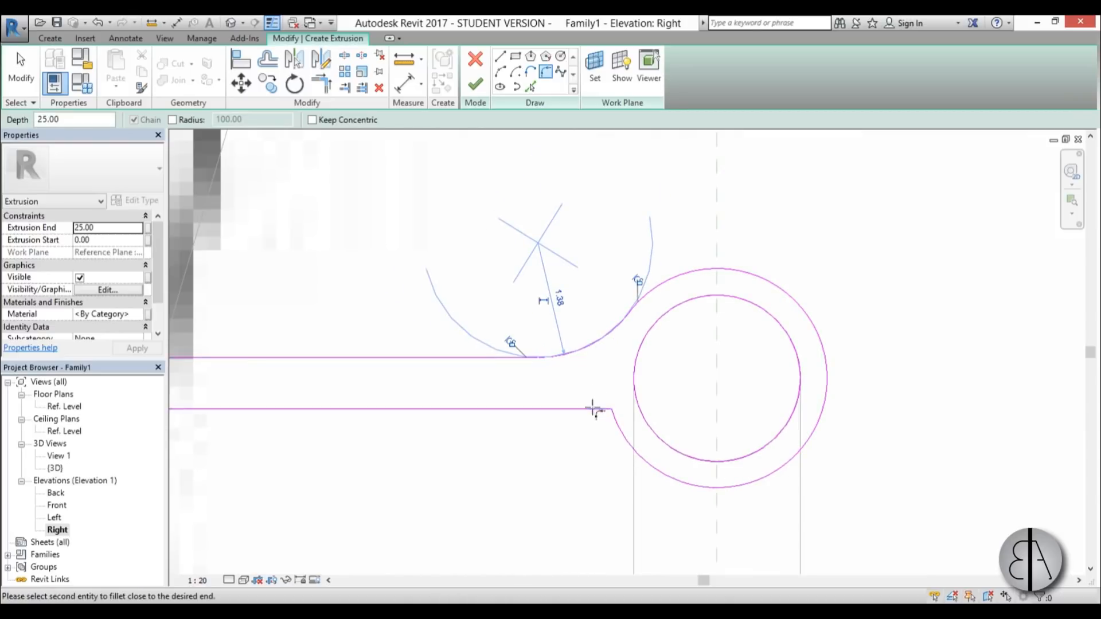
click(608, 416)
click(603, 423)
scroll(599, 413, down, 10)
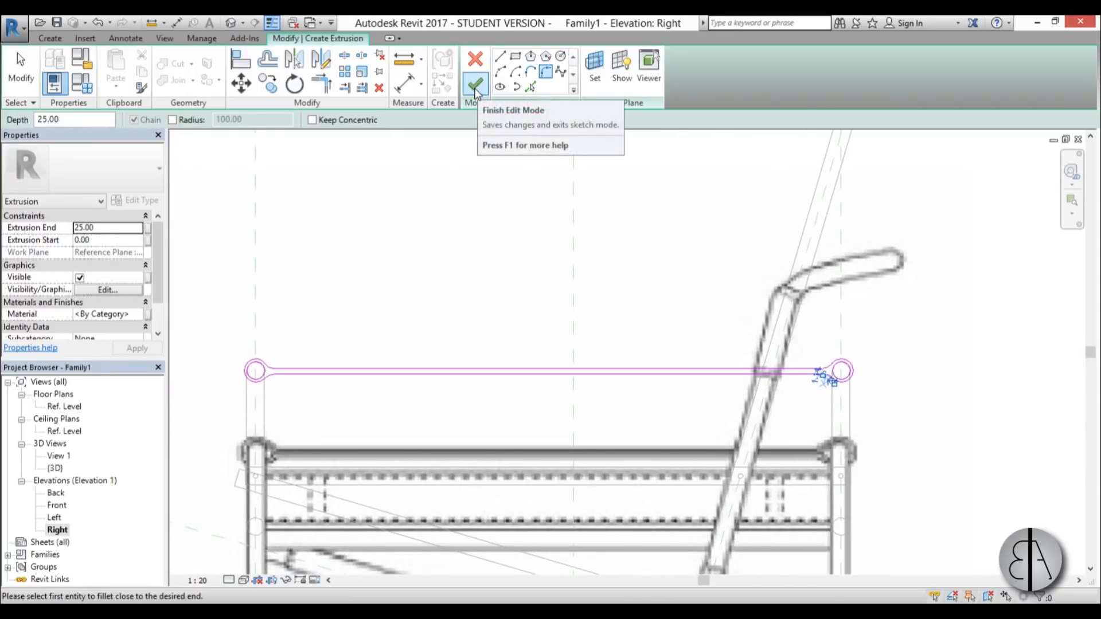
click(474, 86)
In the Ref. Level floor plan, stretch the armrest strap to extrusion start 27.57 and end 33.44, beside the right side frame.
double_click(65, 406)
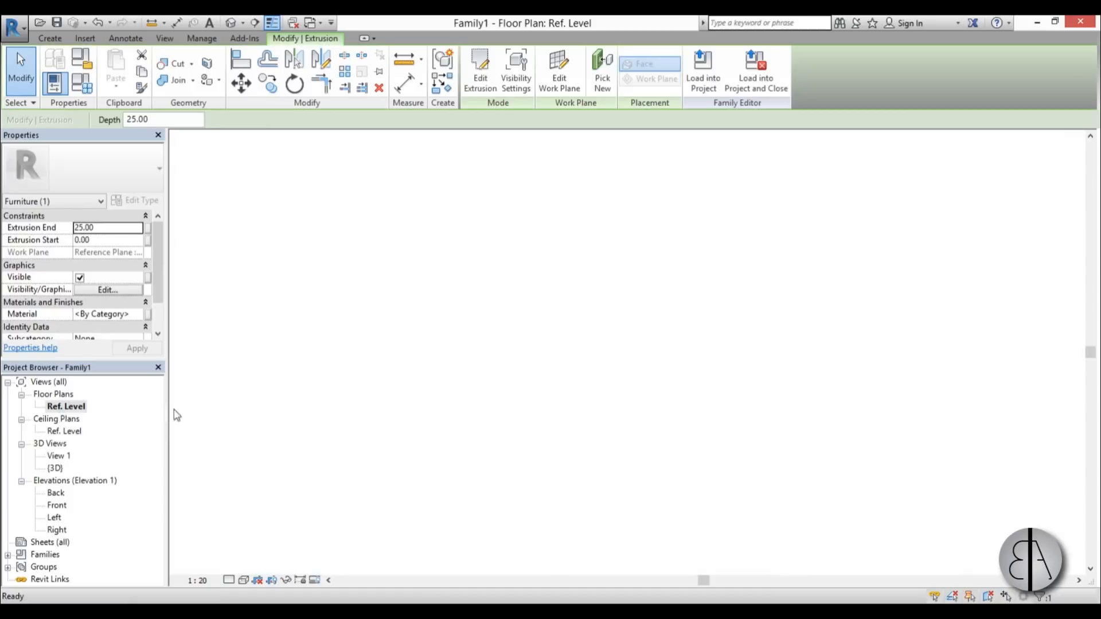
scroll(646, 373, down, 3)
scroll(656, 370, up, 3)
middle_drag(675, 353, 675, 356)
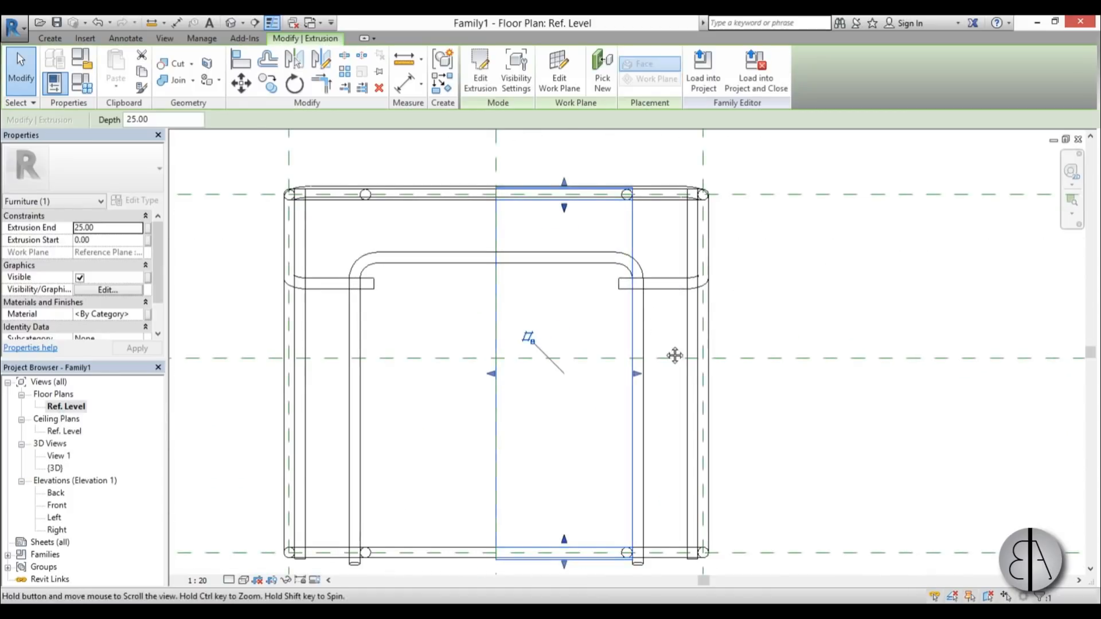
scroll(675, 356, up, 2)
drag(590, 385, 644, 388)
scroll(644, 388, down, 2)
drag(496, 383, 630, 393)
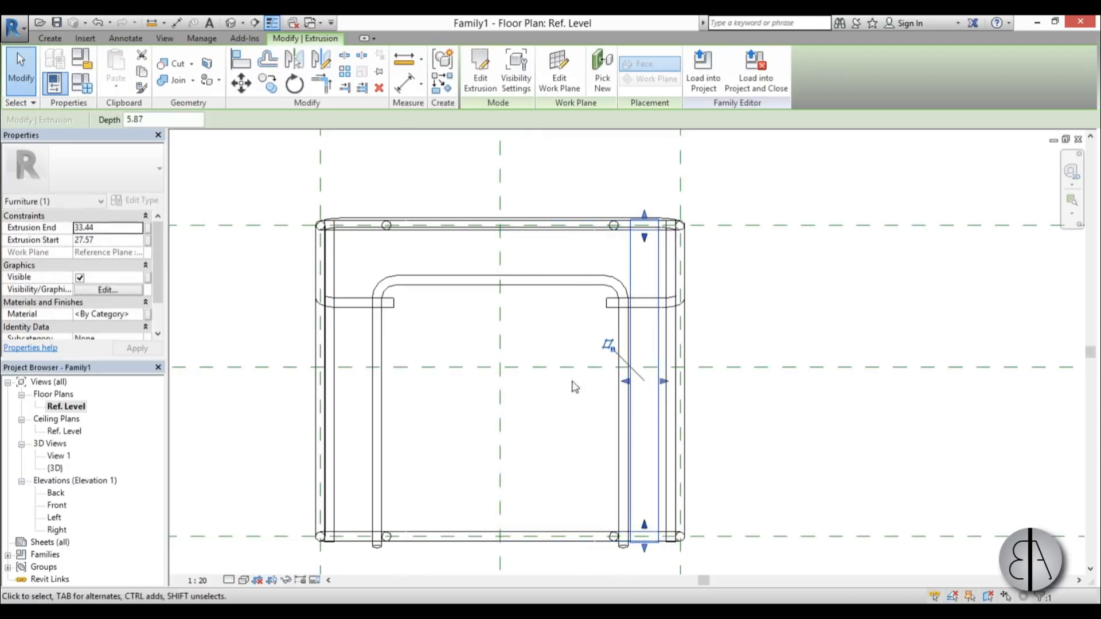
Copy the armrest strap to the chair's left side, nudge it slightly inward, and show the model in the 3D view.
click(272, 85)
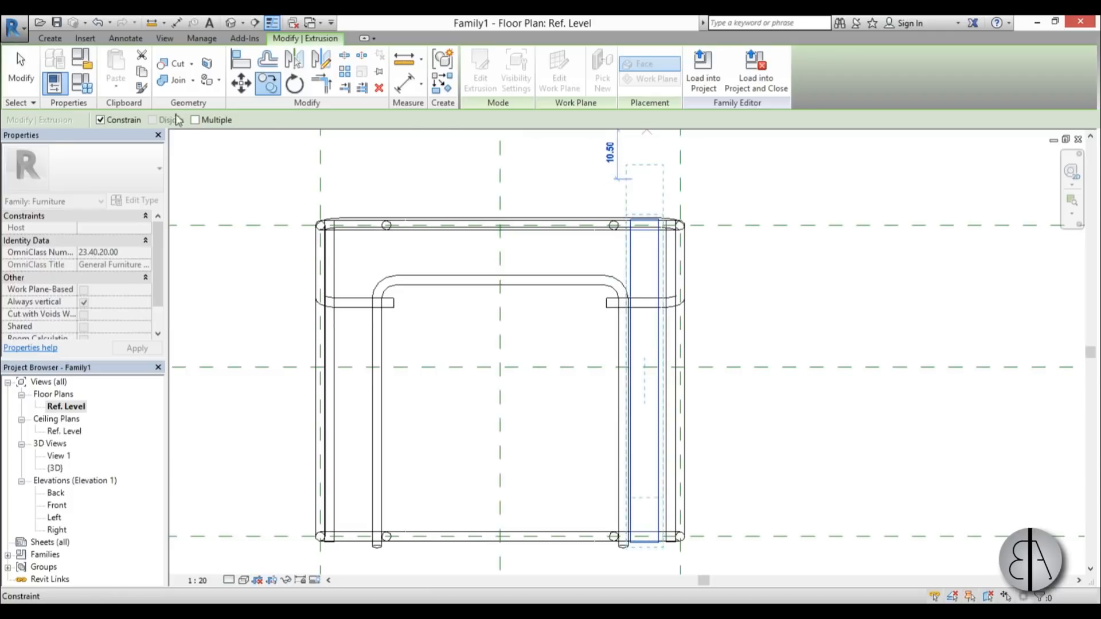
click(353, 185)
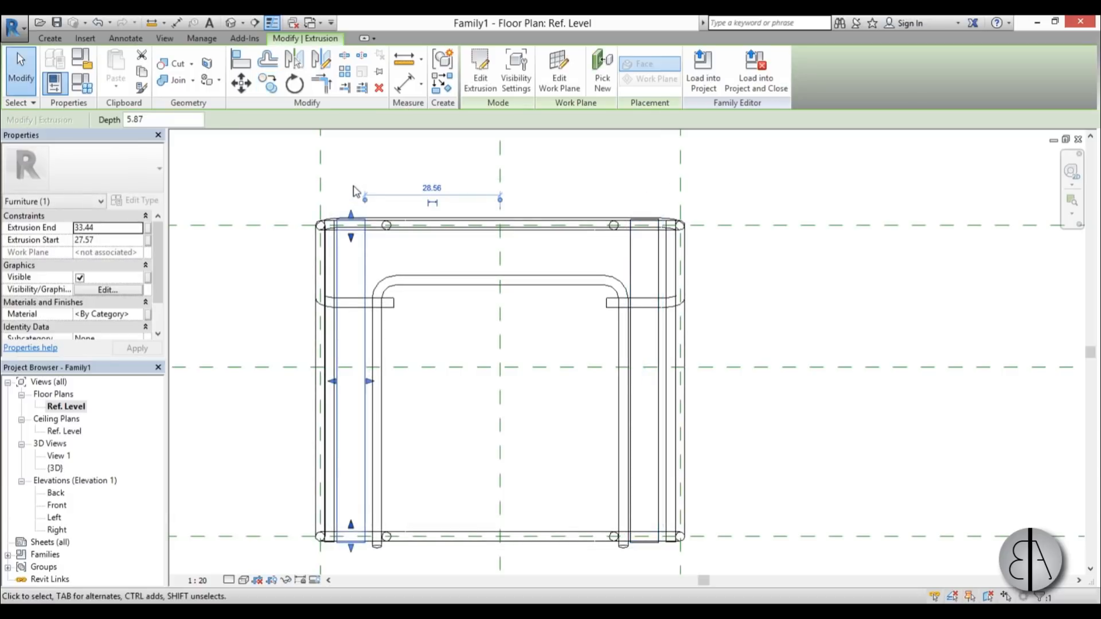
key(Right)
key(Right)
key(Right)
key(Right)
key(Escape)
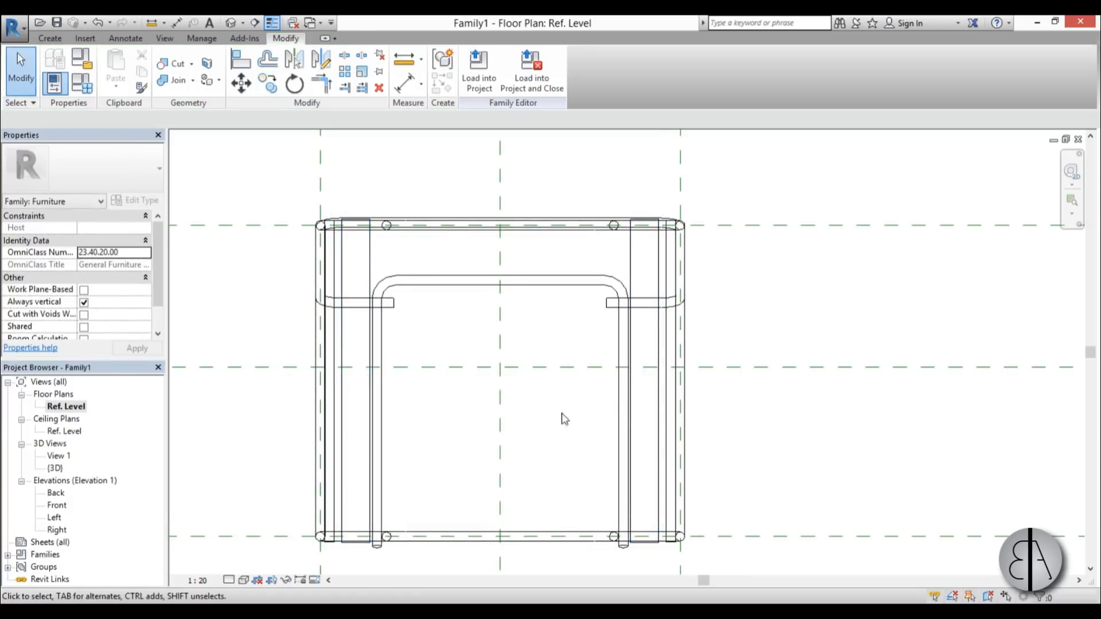
double_click(55, 468)
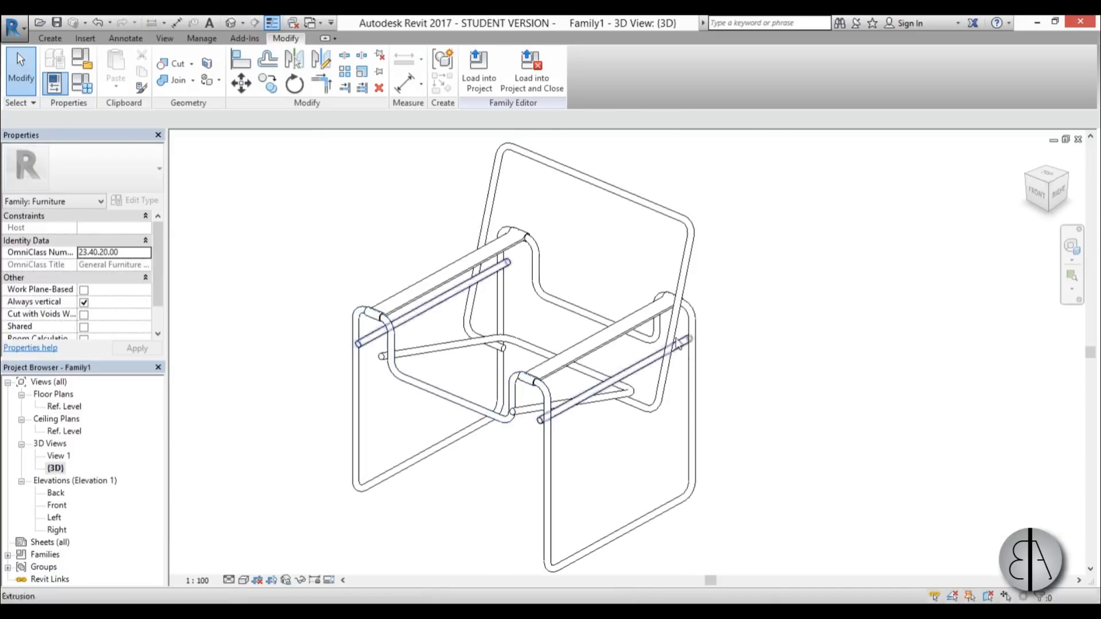
mouse_move(678, 470)
shift+middle_down()
mouse_move(764, 388)
mouse_move(686, 462)
shift+middle_up()
scroll(607, 344, up, 2)
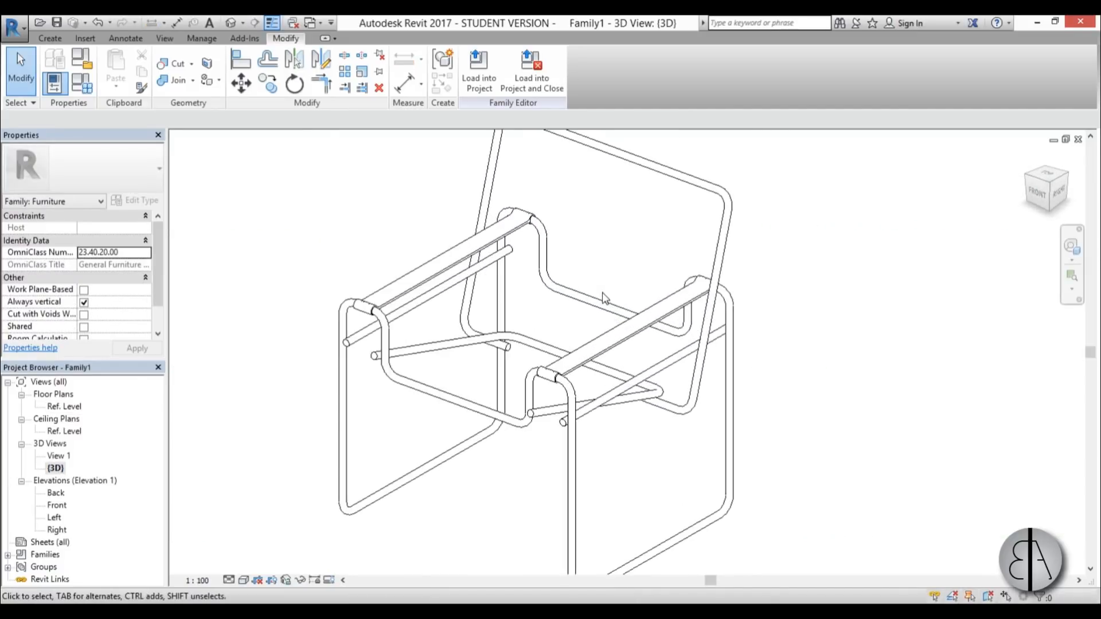
Start a new extrusion in the Ref. Level floor plan for the left tube circle on the back reference plane.
double_click(66, 409)
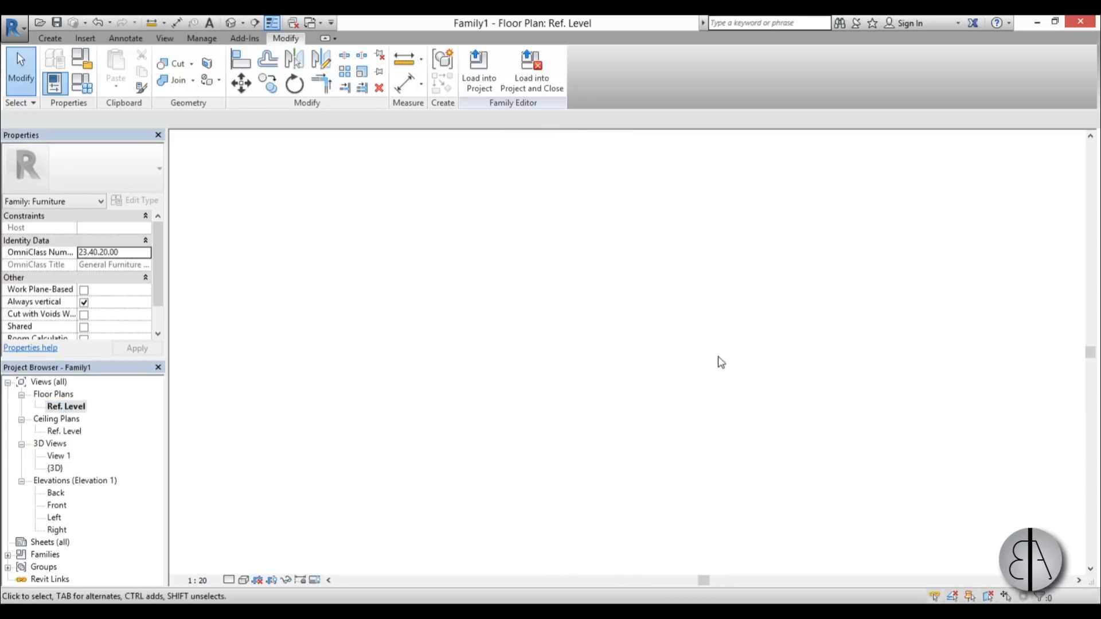
scroll(619, 371, down, 1)
middle_drag(522, 405, 521, 390)
scroll(461, 328, up, 2)
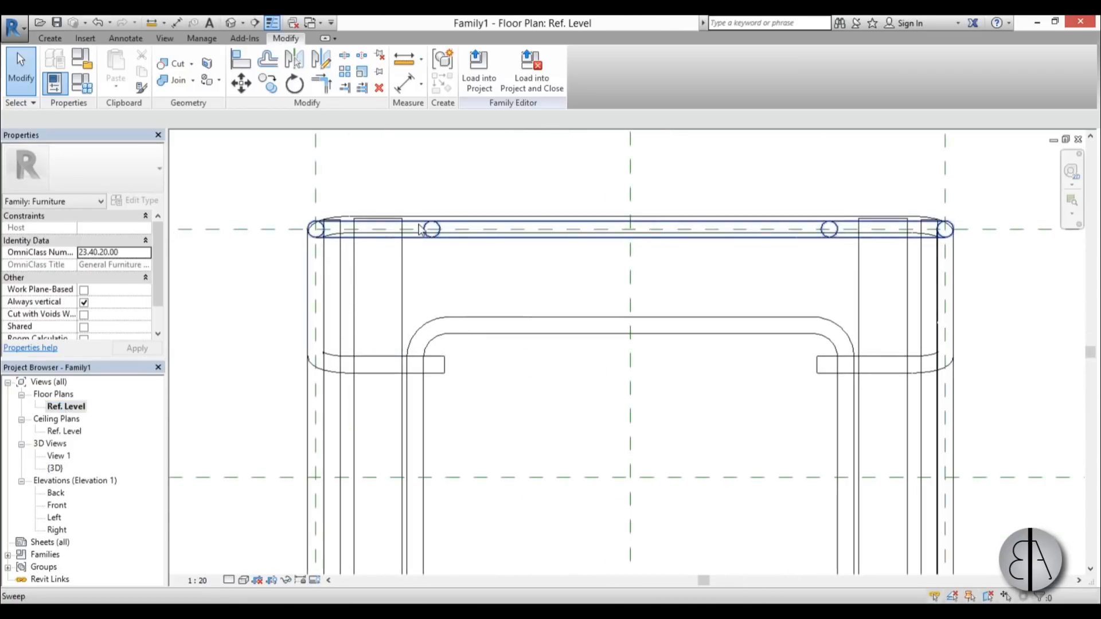
click(50, 38)
click(114, 71)
scroll(434, 221, up, 4)
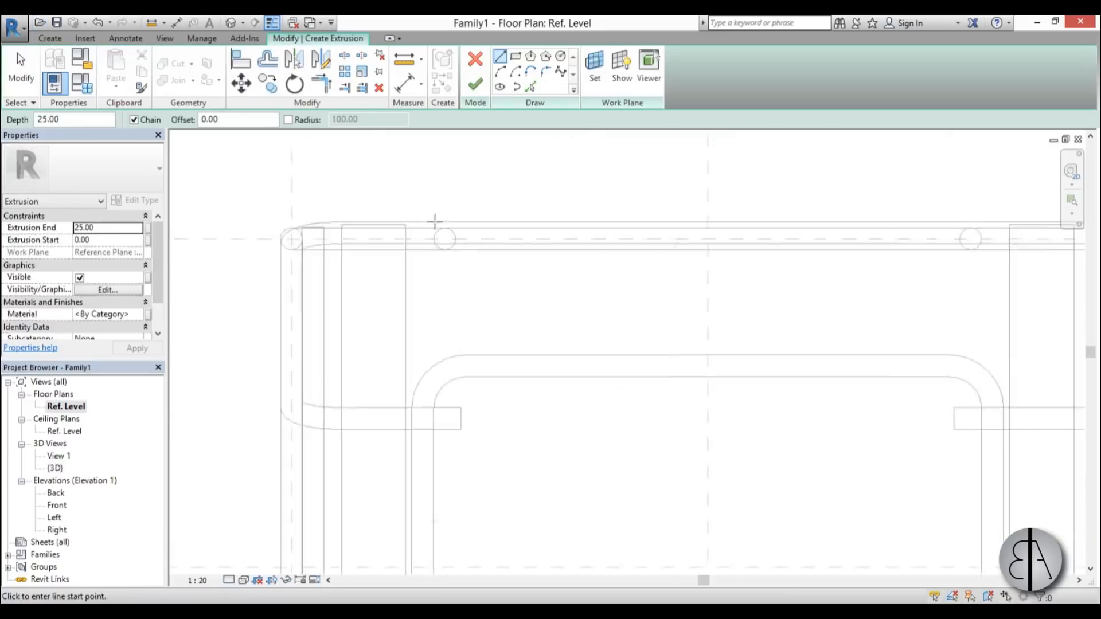
Try a sketch circle of radius 1.00 over the left tube circle on the back reference plane, and delete it.
scroll(435, 221, up, 4)
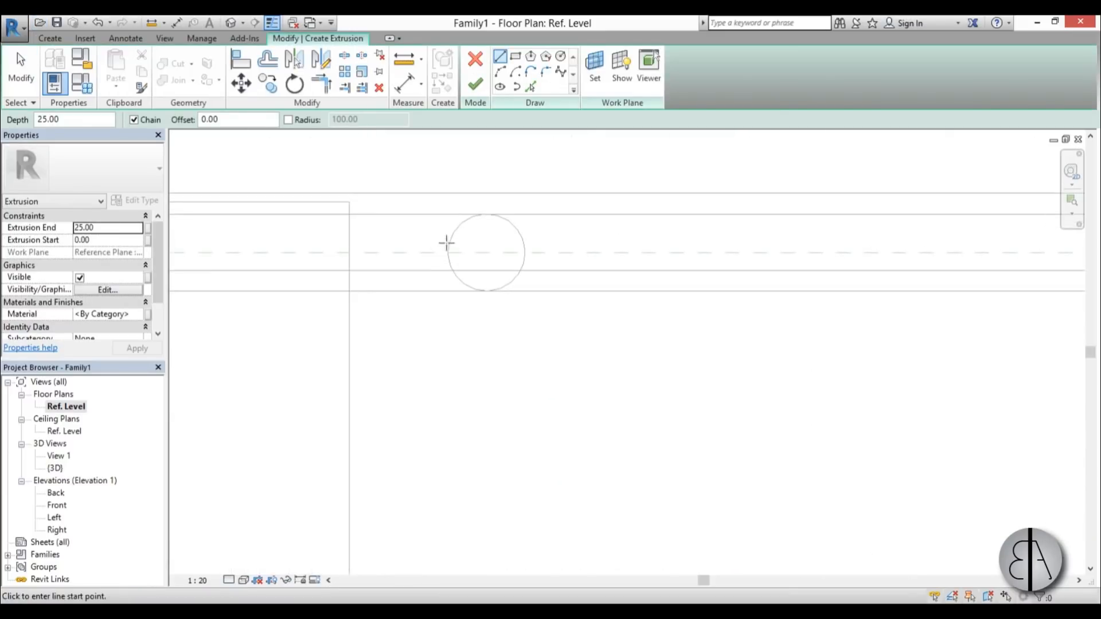
click(486, 252)
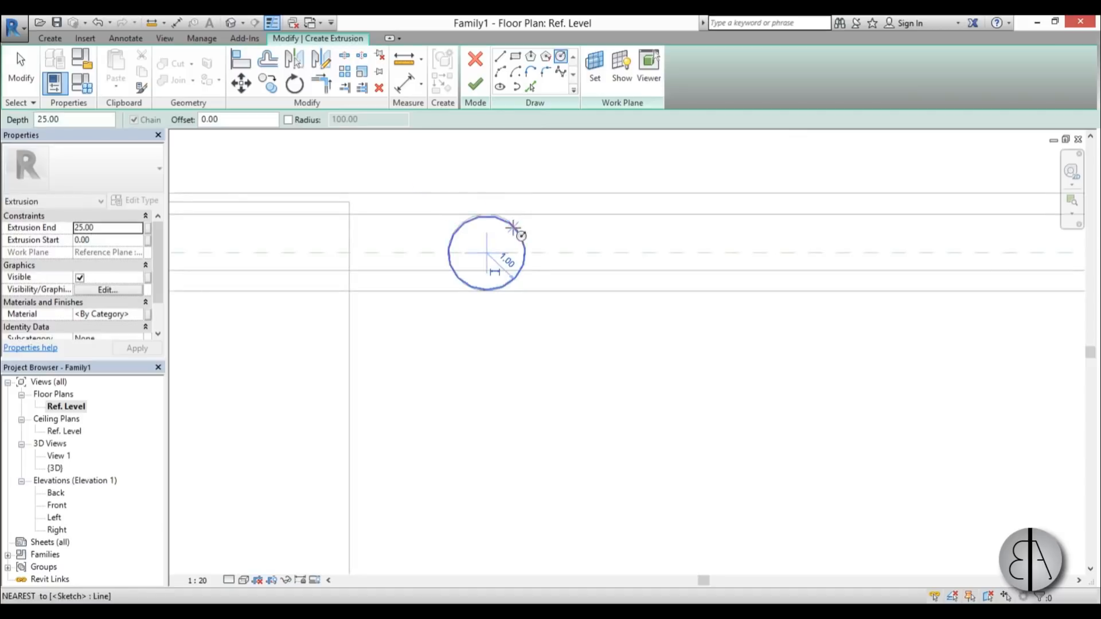
click(511, 228)
key(Escape)
key(Escape)
scroll(495, 227, up, 4)
click(479, 201)
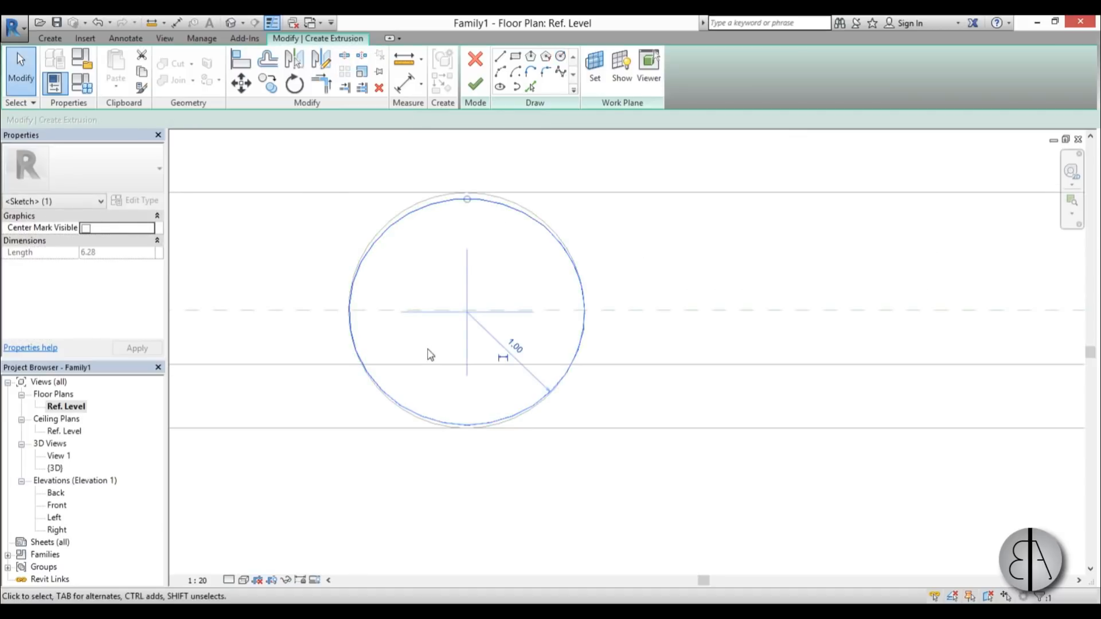
click(608, 244)
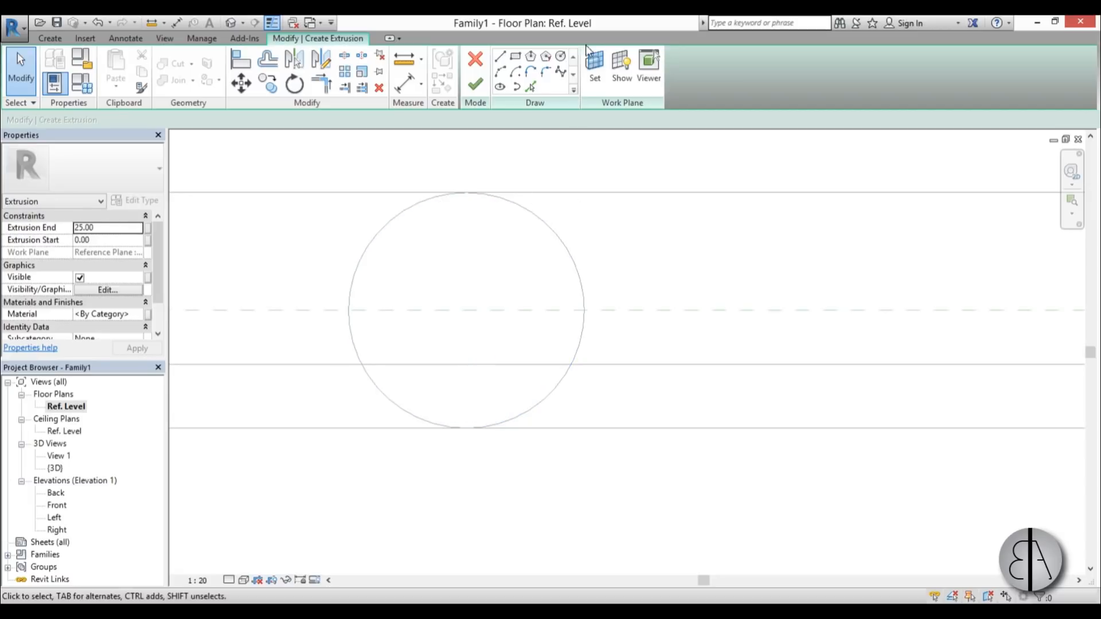
Set the extrusion's work plane to Level : Ref. Level.
click(597, 78)
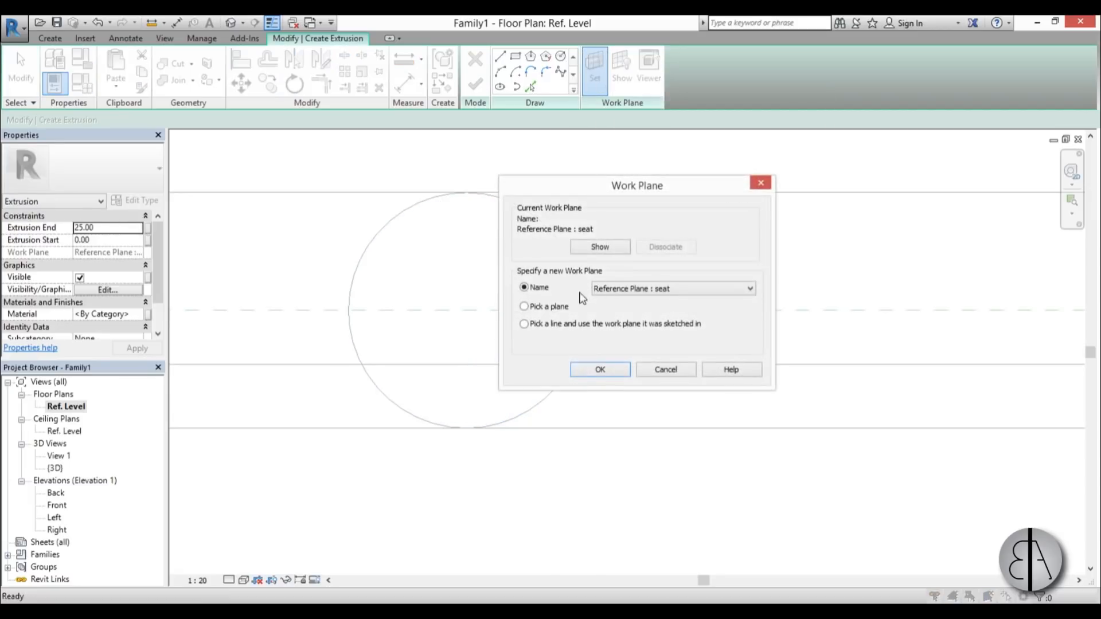
click(652, 291)
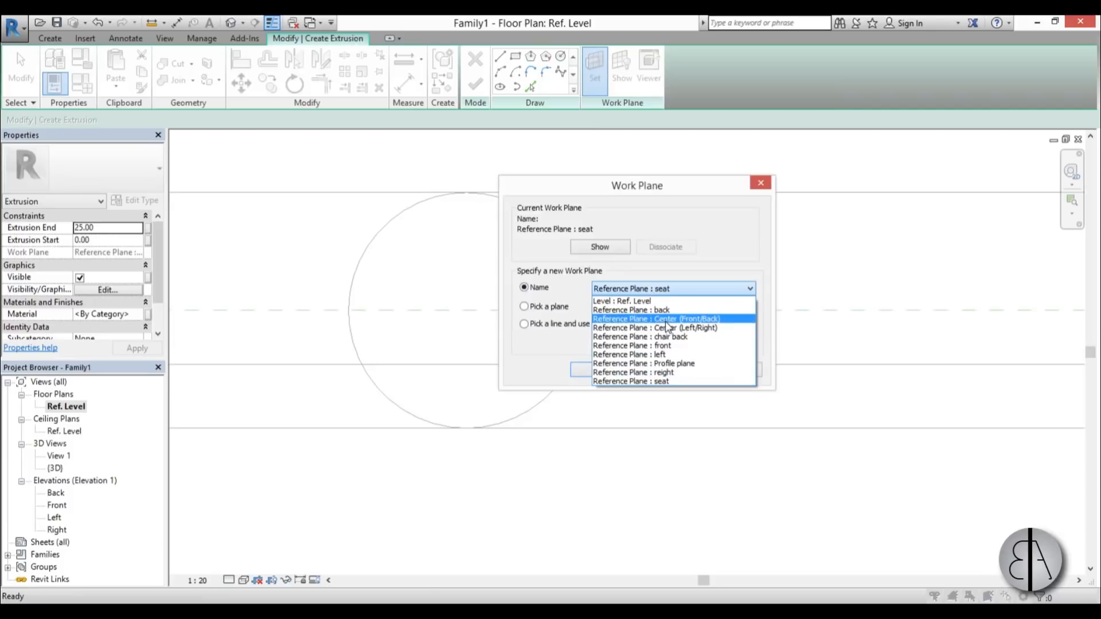
click(614, 301)
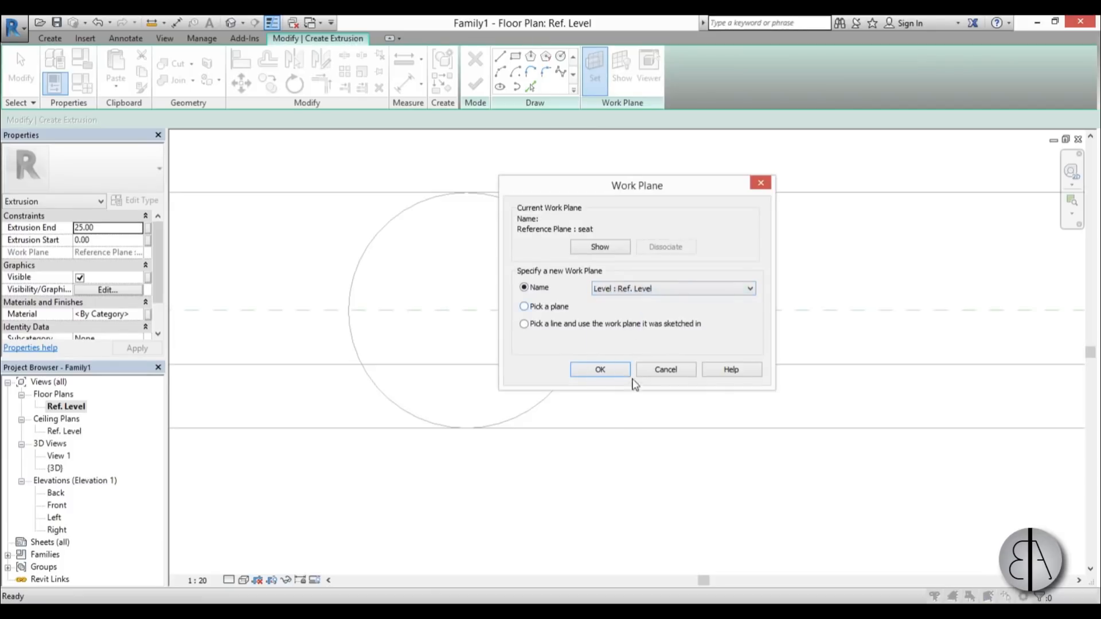
click(601, 371)
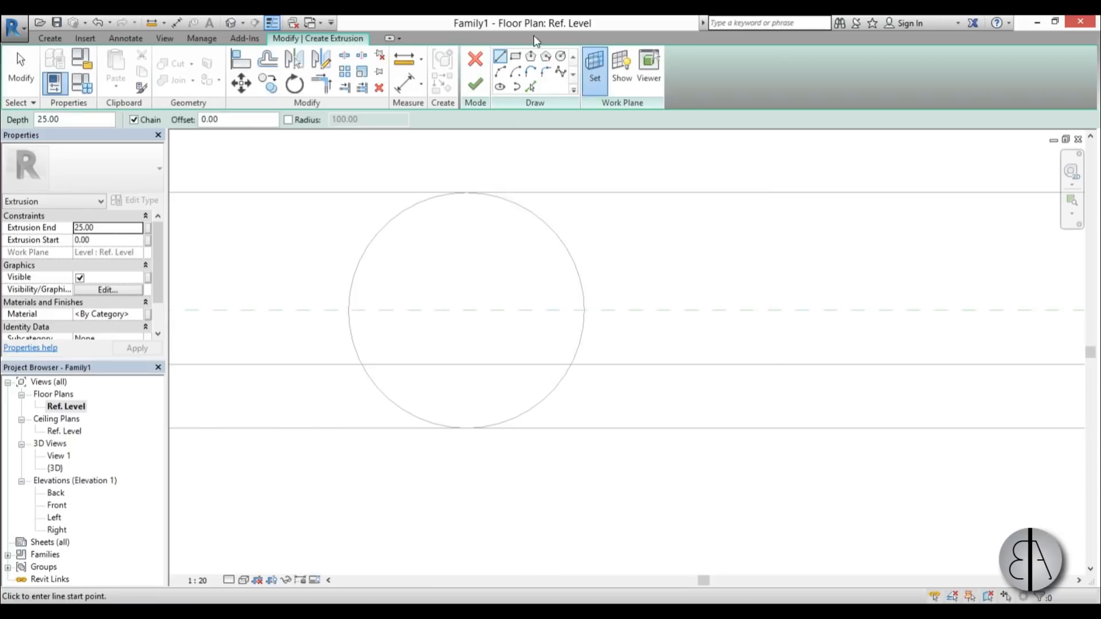
Sketch a circle of radius 1.00 centred on the left tube circle at the back reference plane.
click(464, 309)
click(583, 286)
key(Escape)
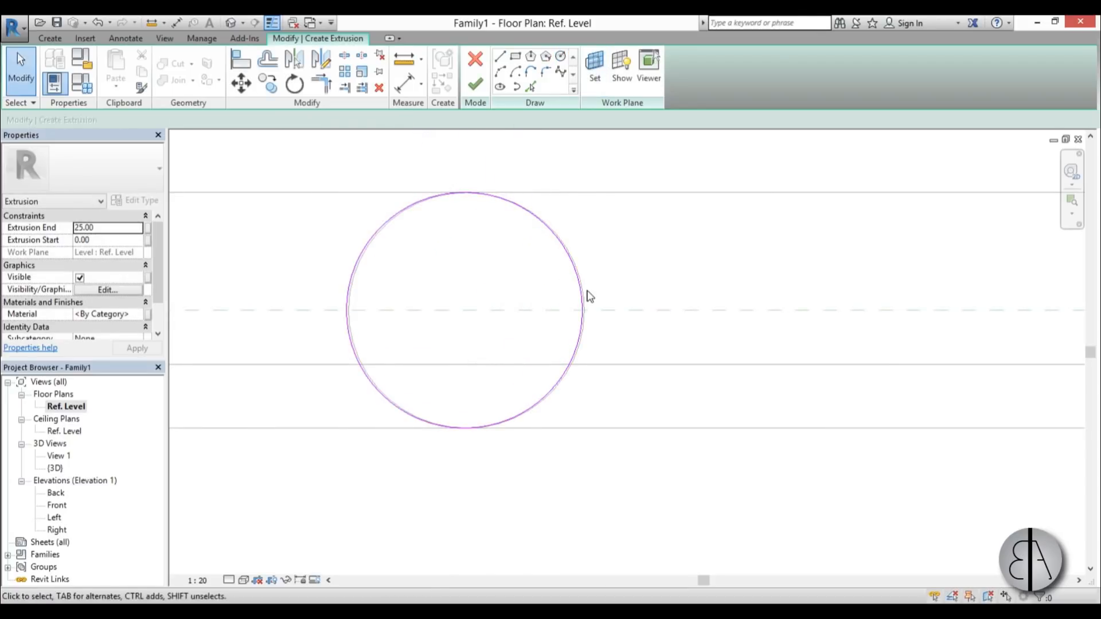
scroll(589, 297, up, 2)
scroll(614, 312, down, 3)
click(601, 314)
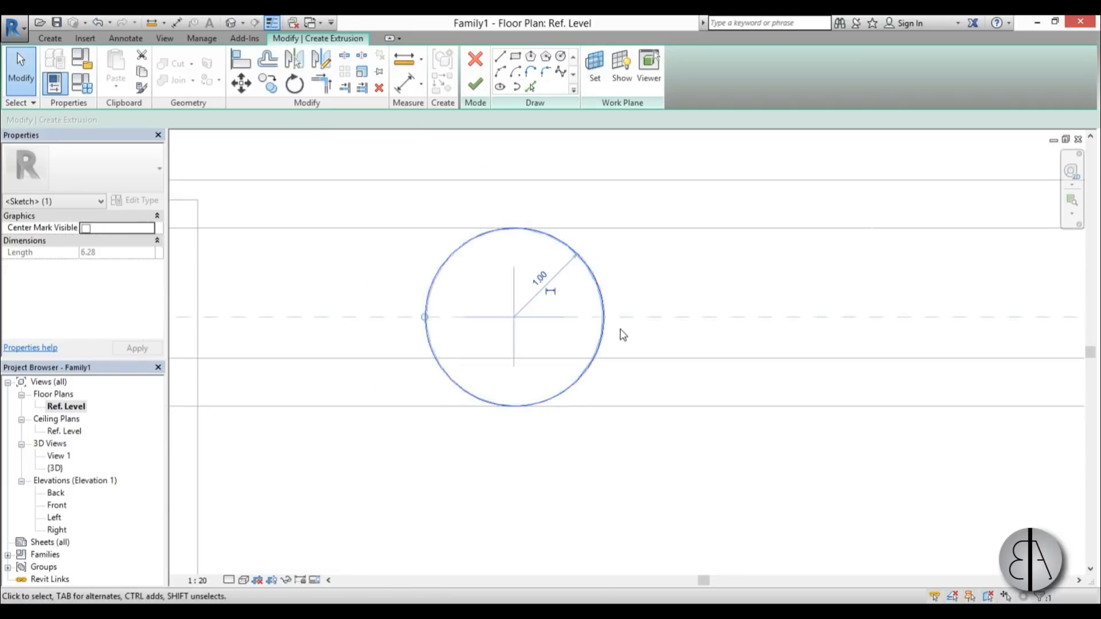
Sketch a concentric circle of radius about 1.30 around the 1.00 circle at the back left tube.
scroll(623, 336, up, 4)
scroll(578, 320, down, 5)
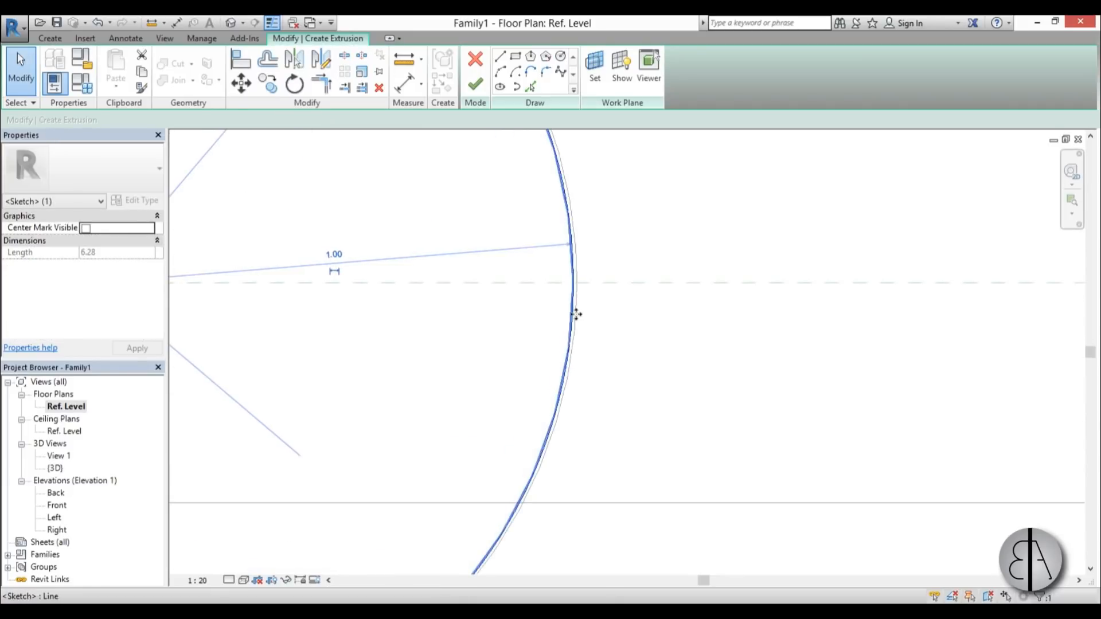
scroll(410, 308, up, 2)
click(420, 256)
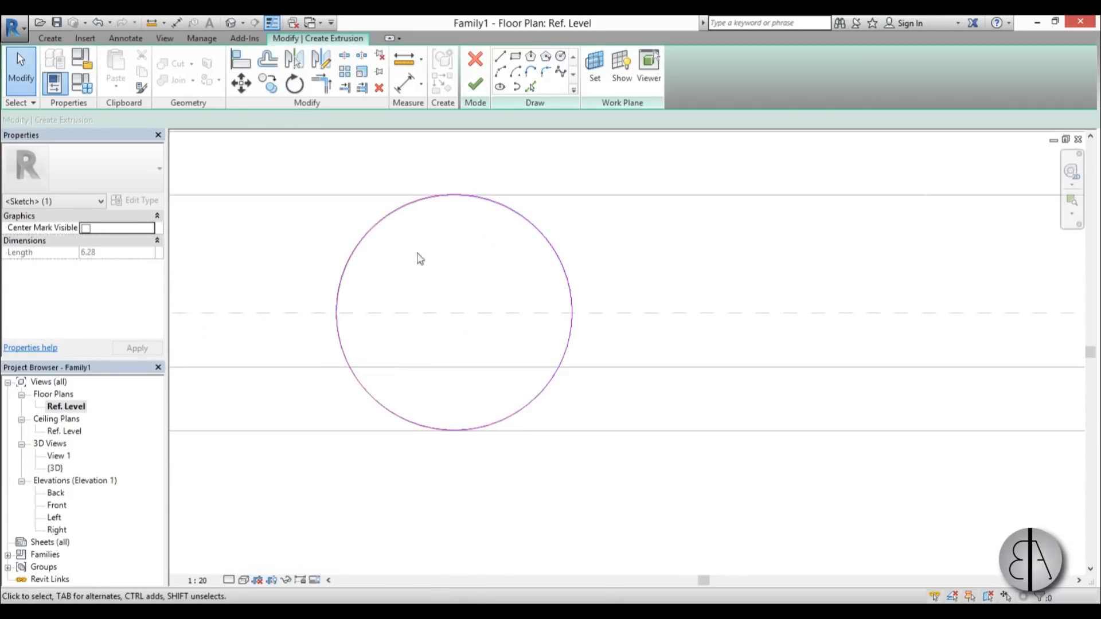
click(560, 55)
click(453, 313)
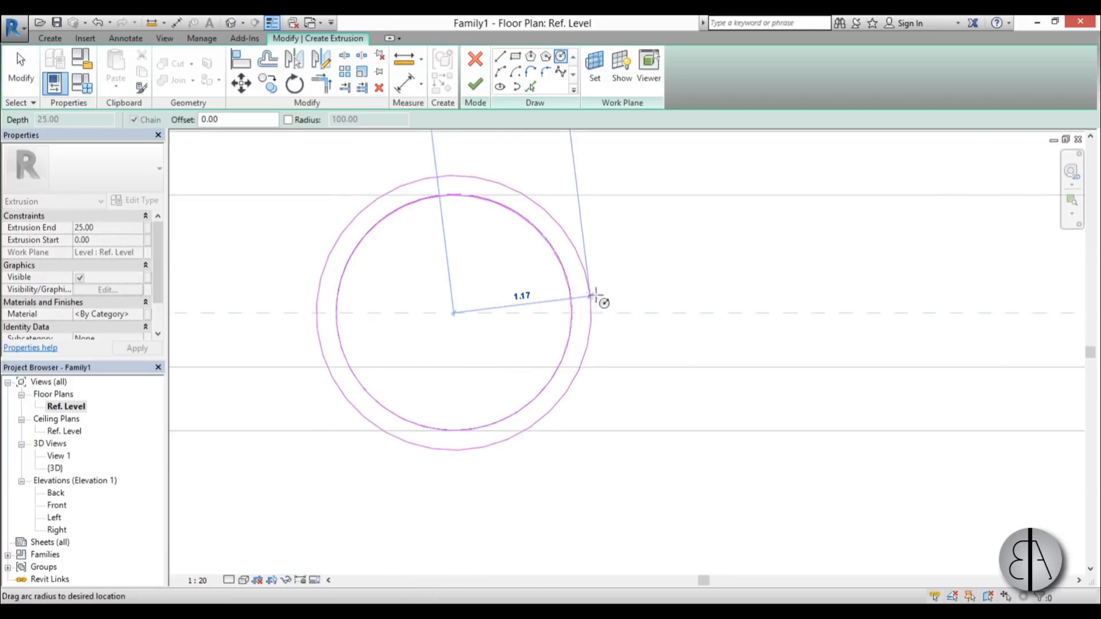
click(603, 294)
scroll(519, 192, down, 8)
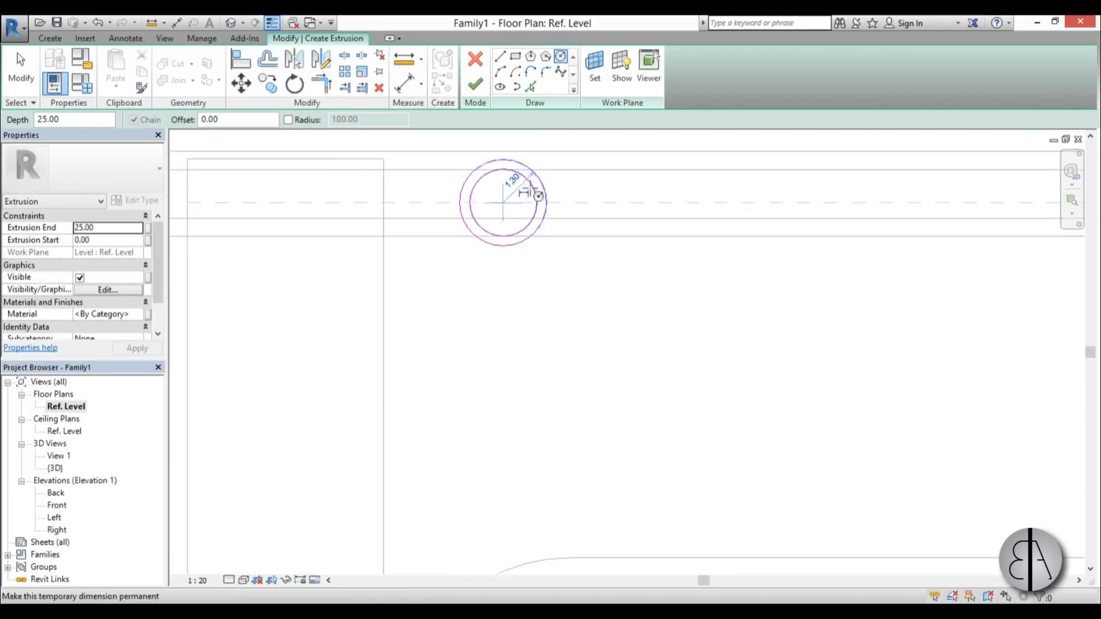
key(Escape)
key(Escape)
Copy both concentric circles straight down to the matching left tube circle on the front reference plane.
drag(470, 156, 586, 265)
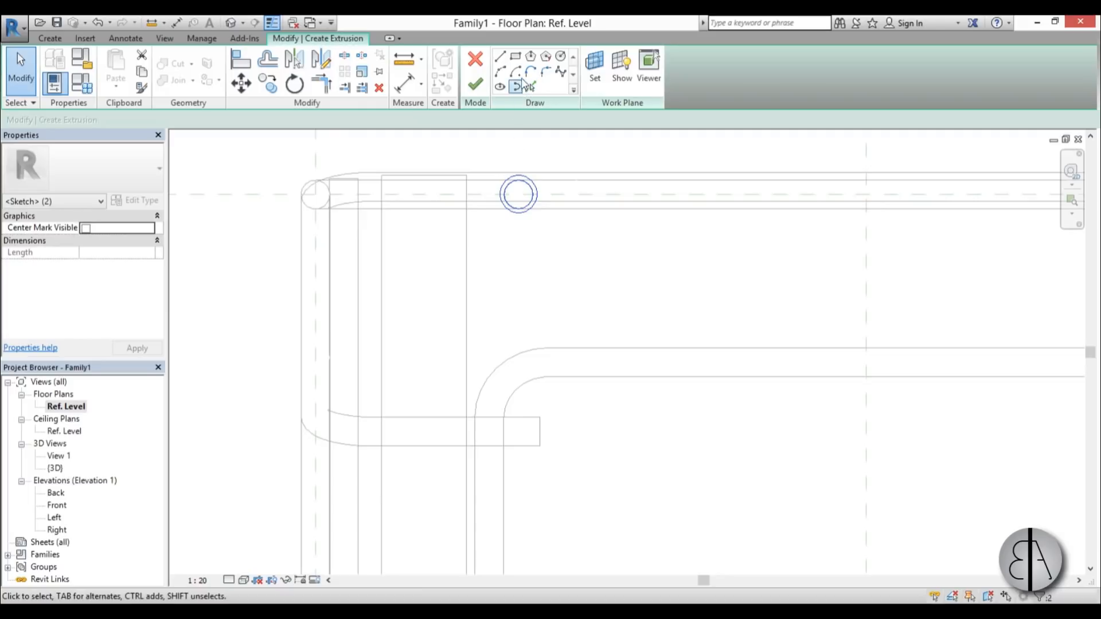
click(279, 86)
click(518, 195)
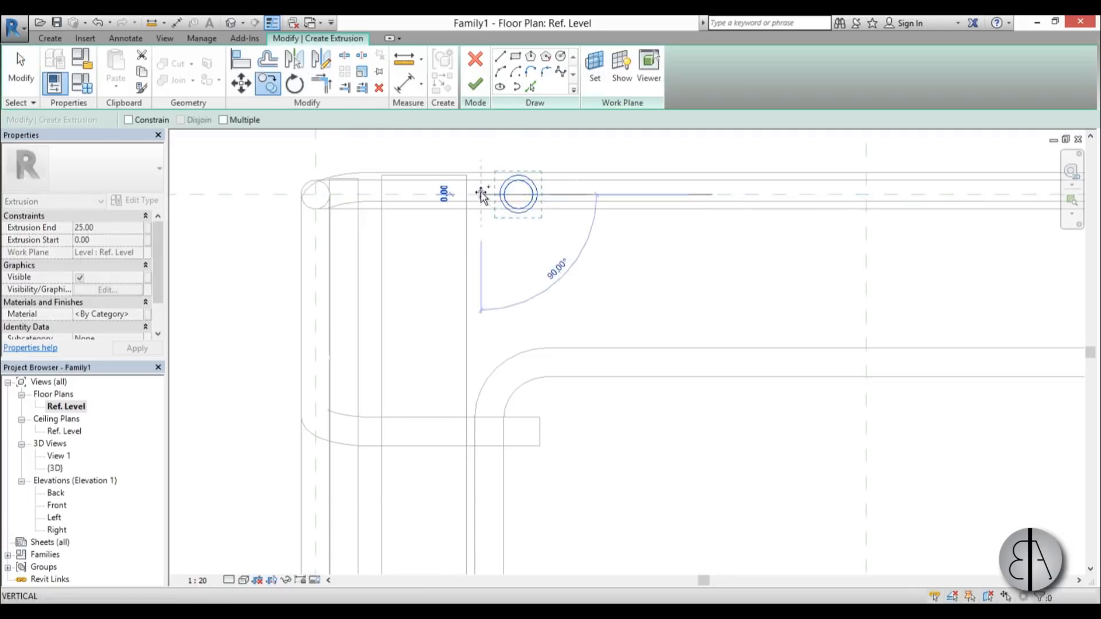
scroll(491, 381, down, 4)
scroll(481, 361, up, 3)
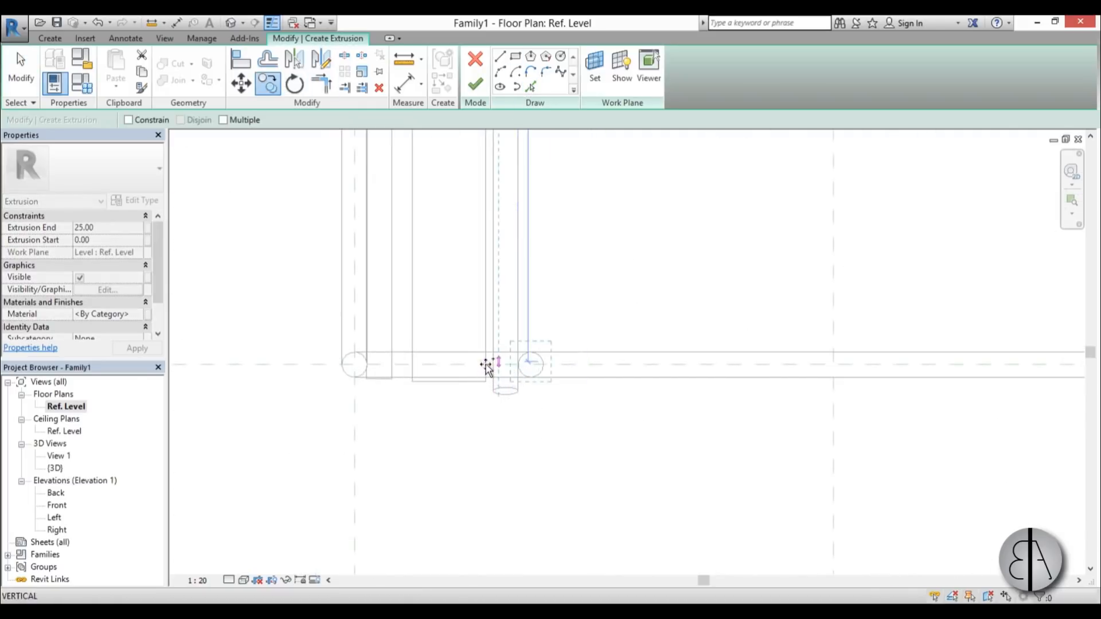
click(491, 368)
scroll(551, 390, down, 3)
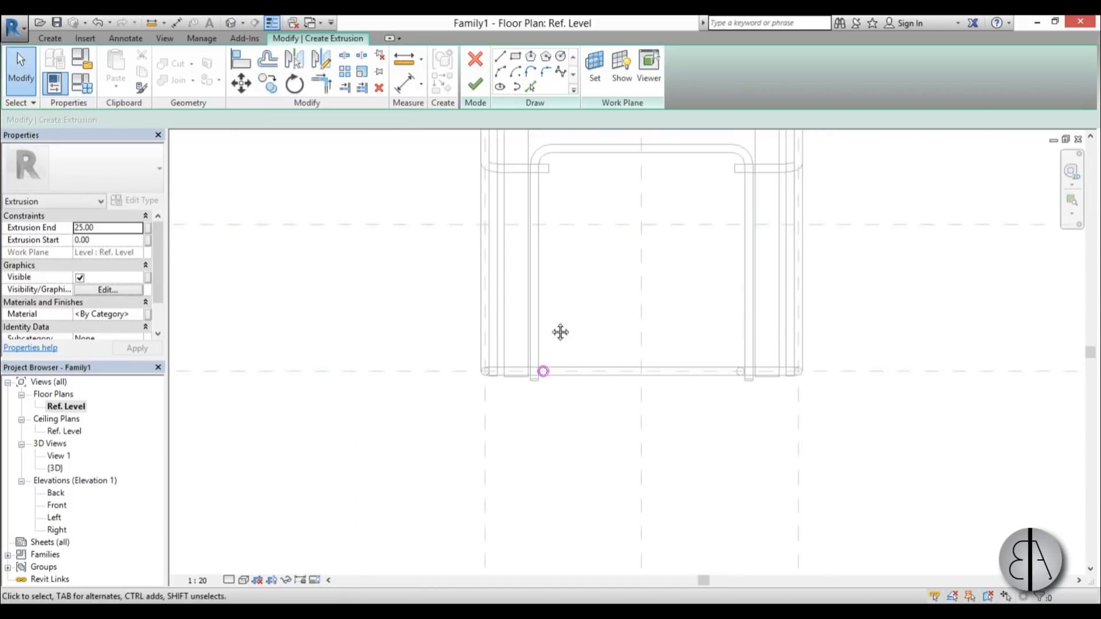
Sketch a vertical line about 63.21 long joining the outer circles at the back and front tubes.
middle_drag(560, 332, 514, 370)
click(500, 57)
scroll(467, 128, up, 6)
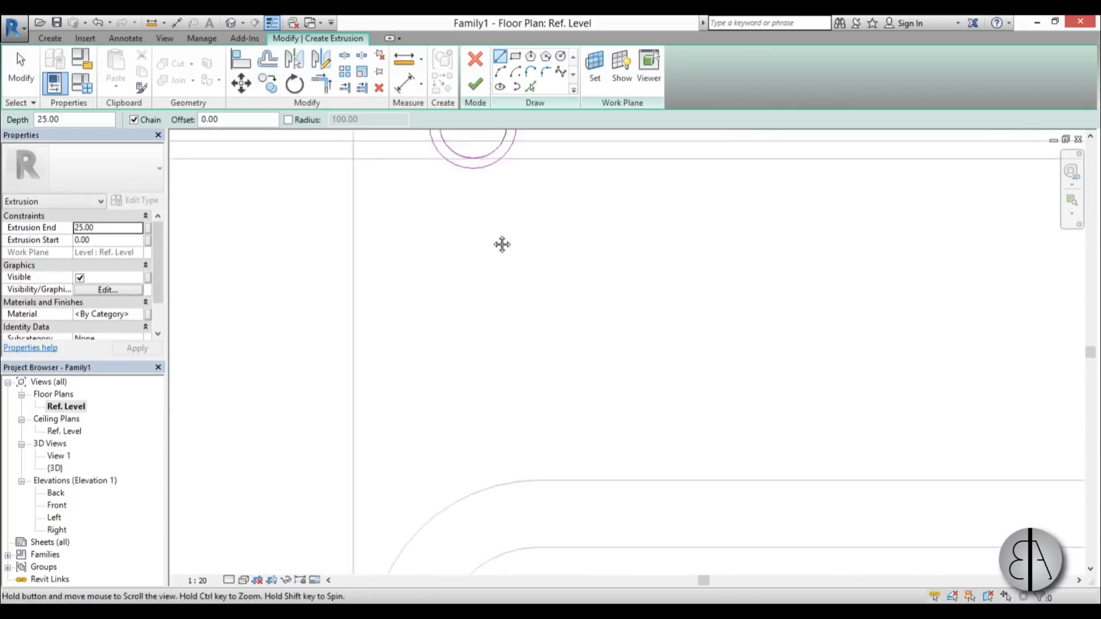
click(508, 251)
scroll(502, 377, down, 5)
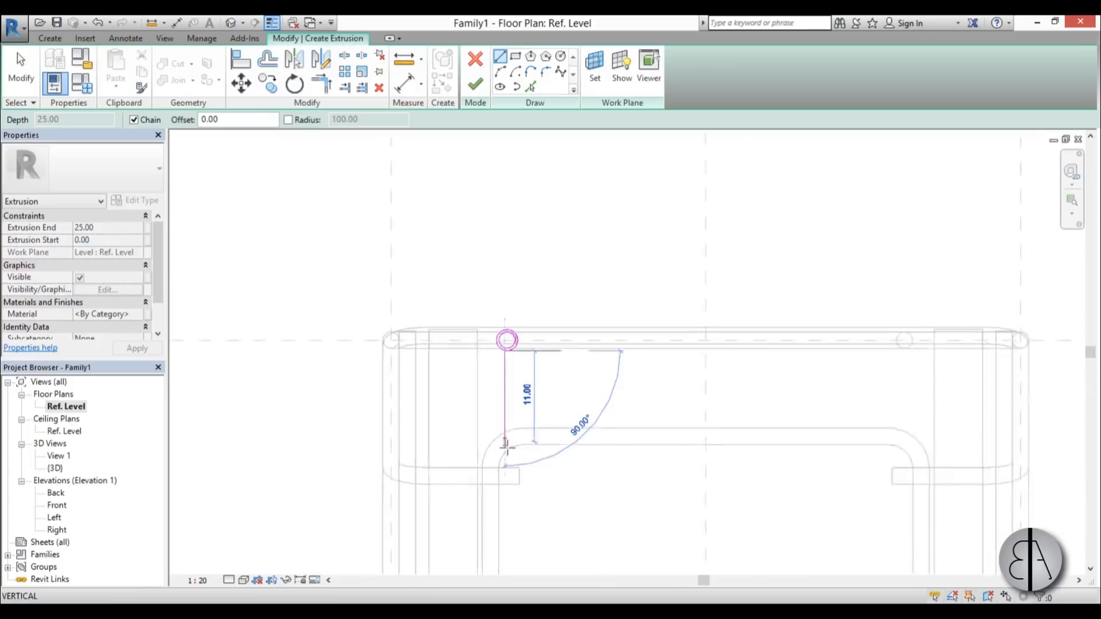
middle_drag(506, 446, 484, 152)
scroll(482, 371, up, 3)
click(482, 408)
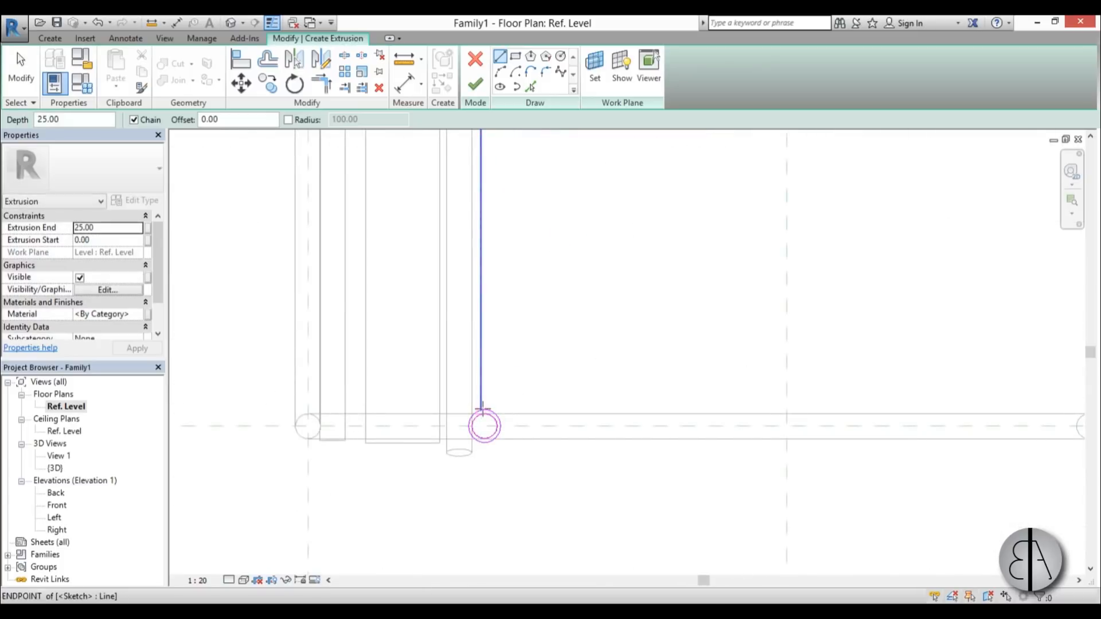
key(Escape)
key(Escape)
Copy the connecting line a short distance horizontally to form the second side of the narrow band.
scroll(482, 408, up, 3)
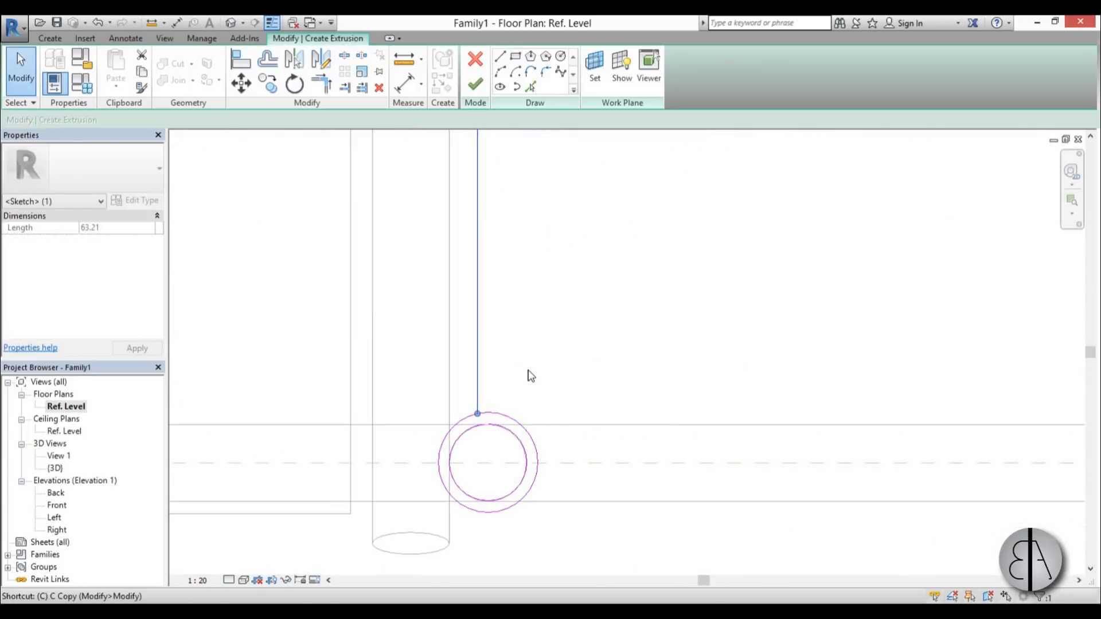
key(c)
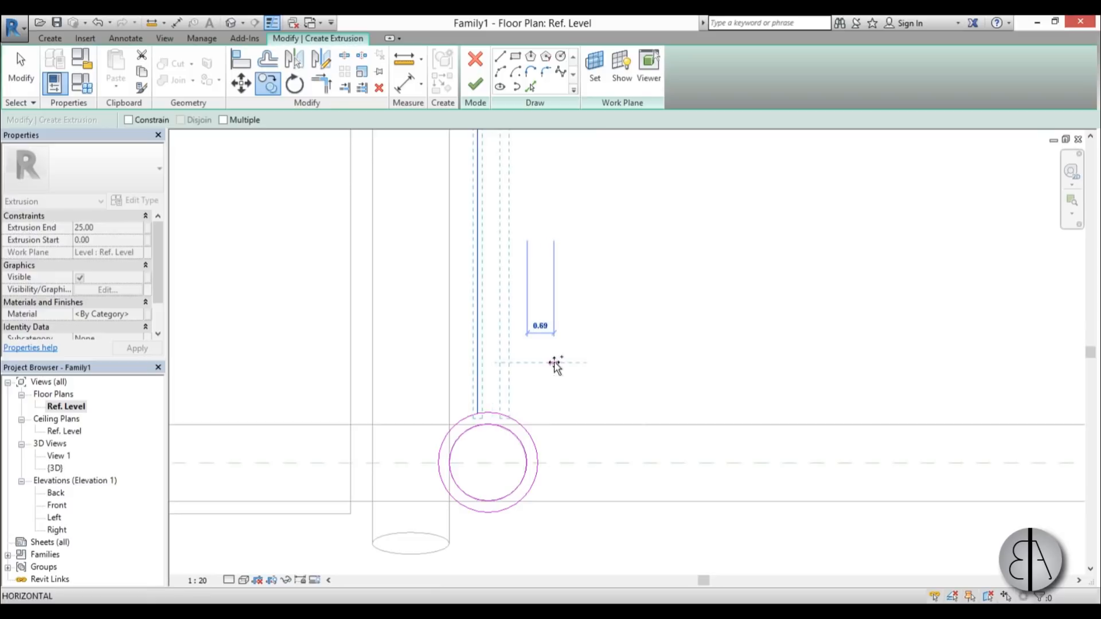
click(550, 363)
key(Escape)
scroll(492, 455, up, 1)
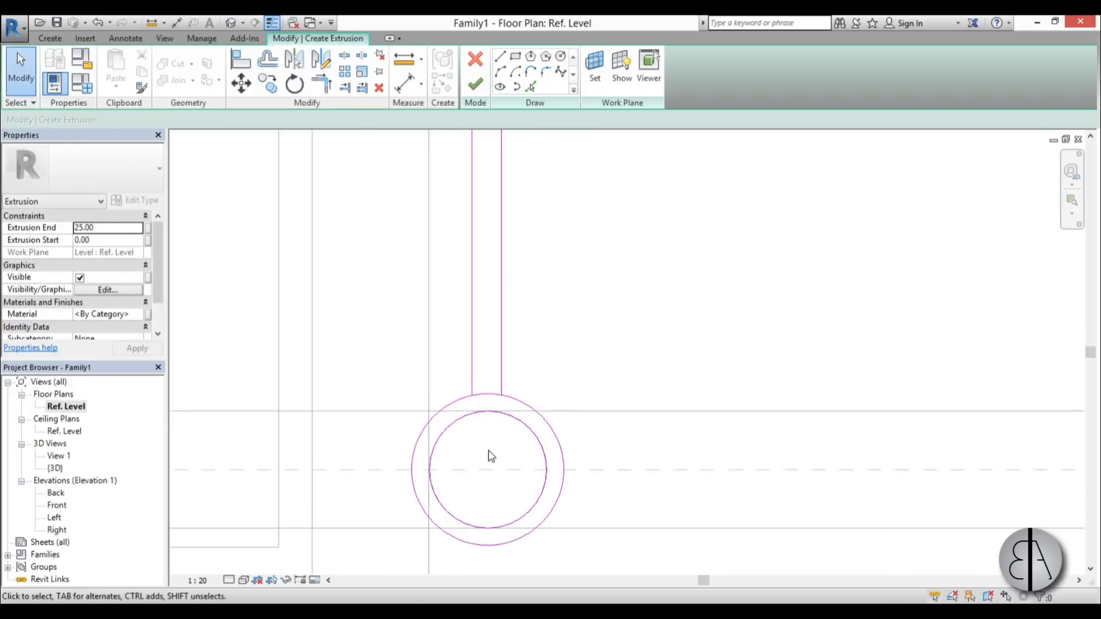
Split the outer circles between the two connecting lines and trim the back one open to both lines.
key(s)
key(l)
scroll(523, 450, down, 7)
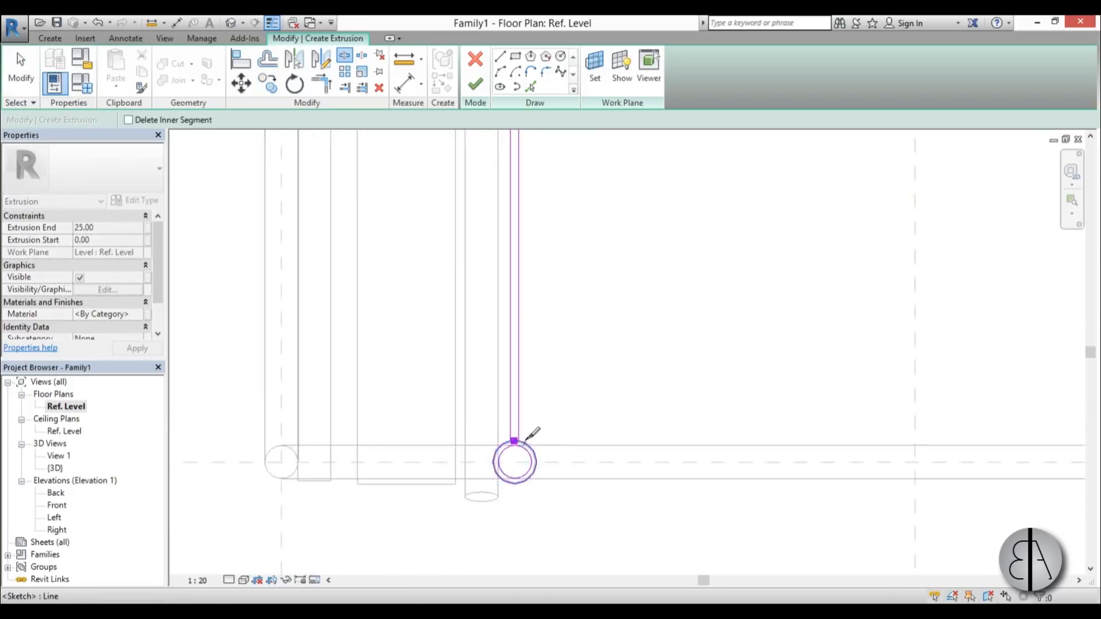
middle_drag(550, 315, 540, 539)
scroll(516, 318, up, 7)
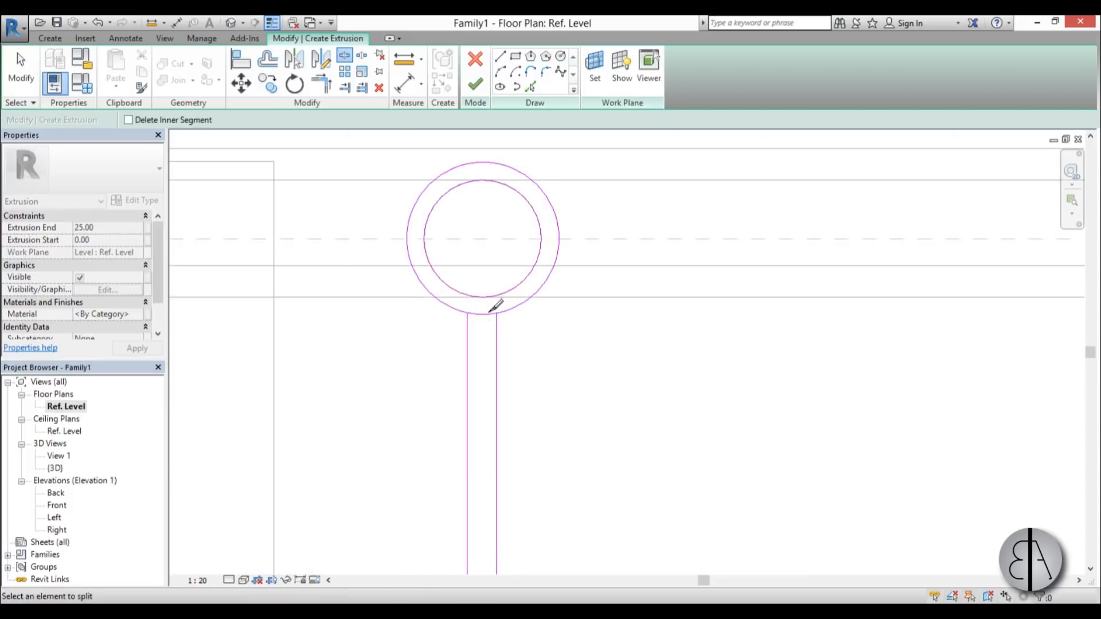
key(Escape)
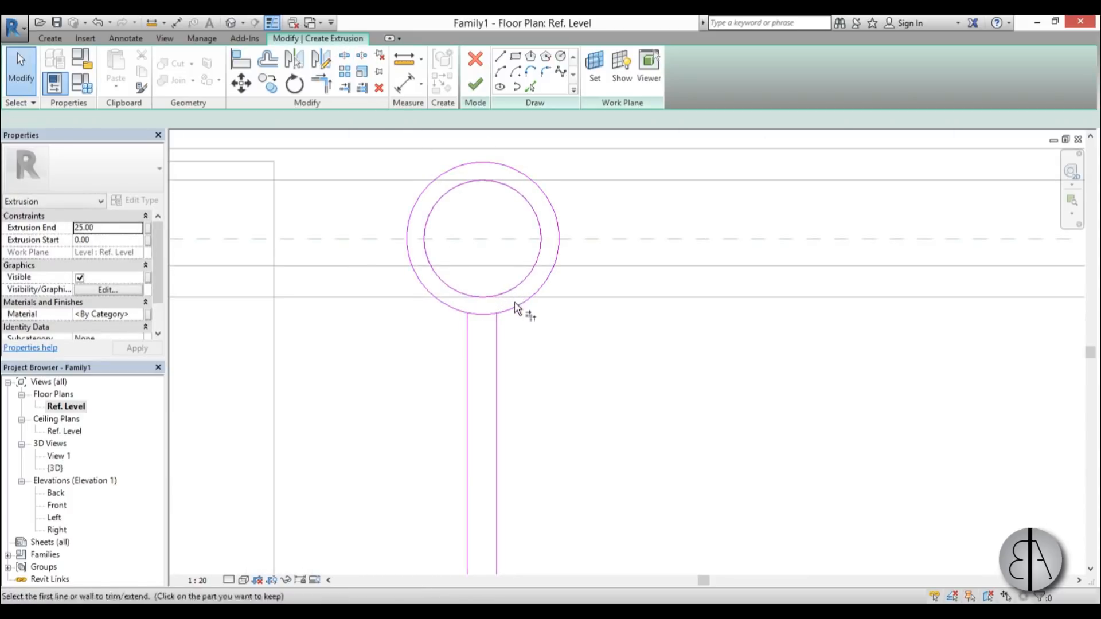
click(515, 308)
click(467, 318)
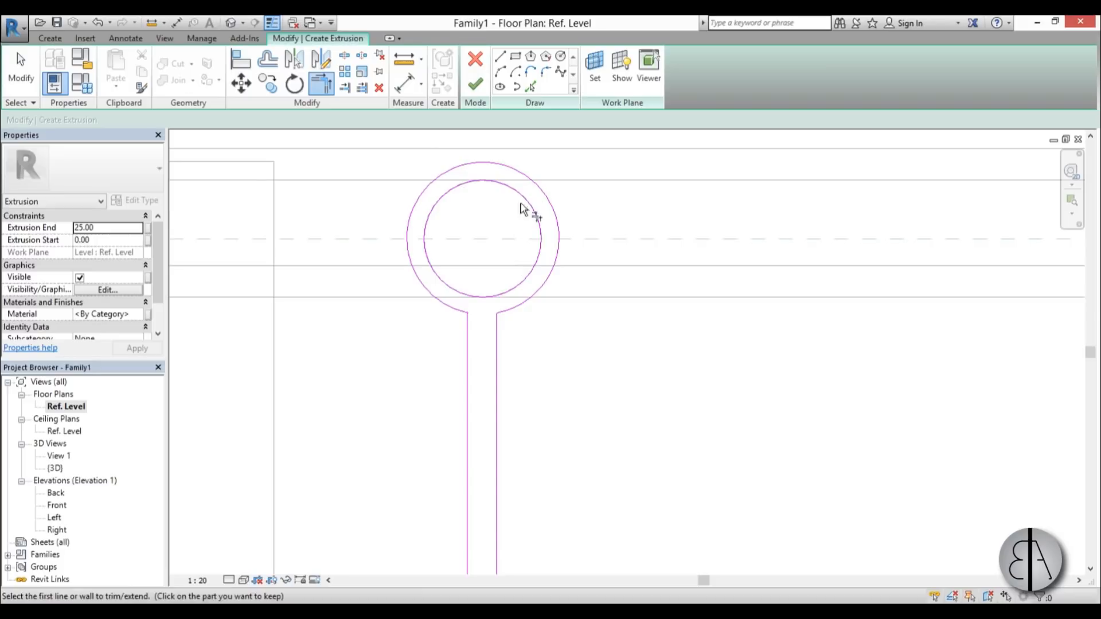
Fillet the back outer circle into the connecting lines, with radii about 1.32 on the inner side and 1.64 on the outer.
click(500, 331)
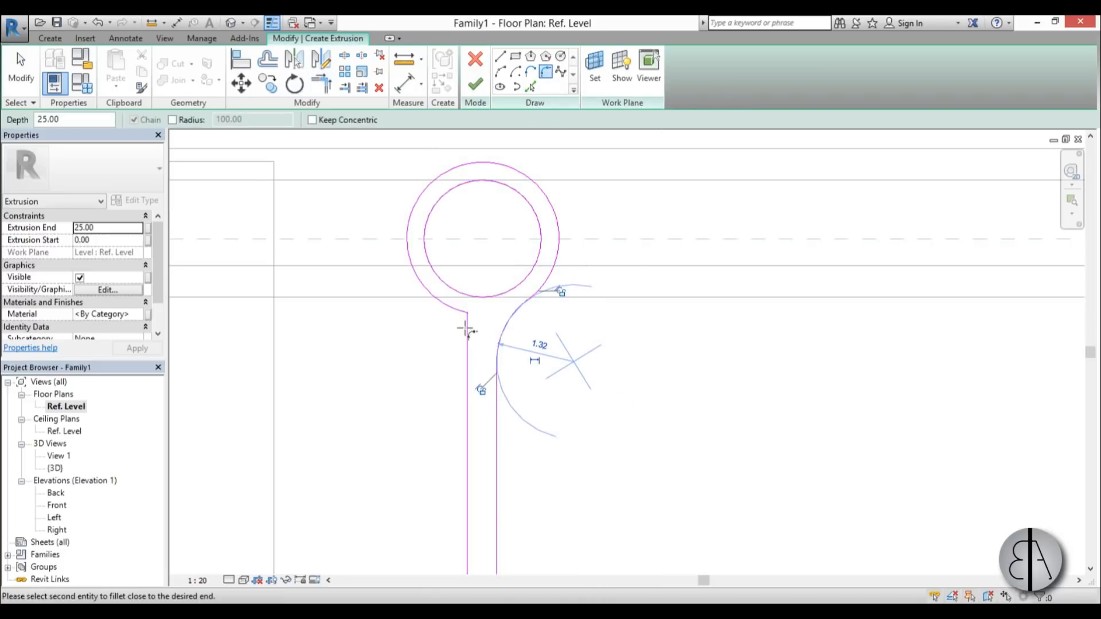
click(458, 310)
click(453, 319)
scroll(514, 223, down, 1)
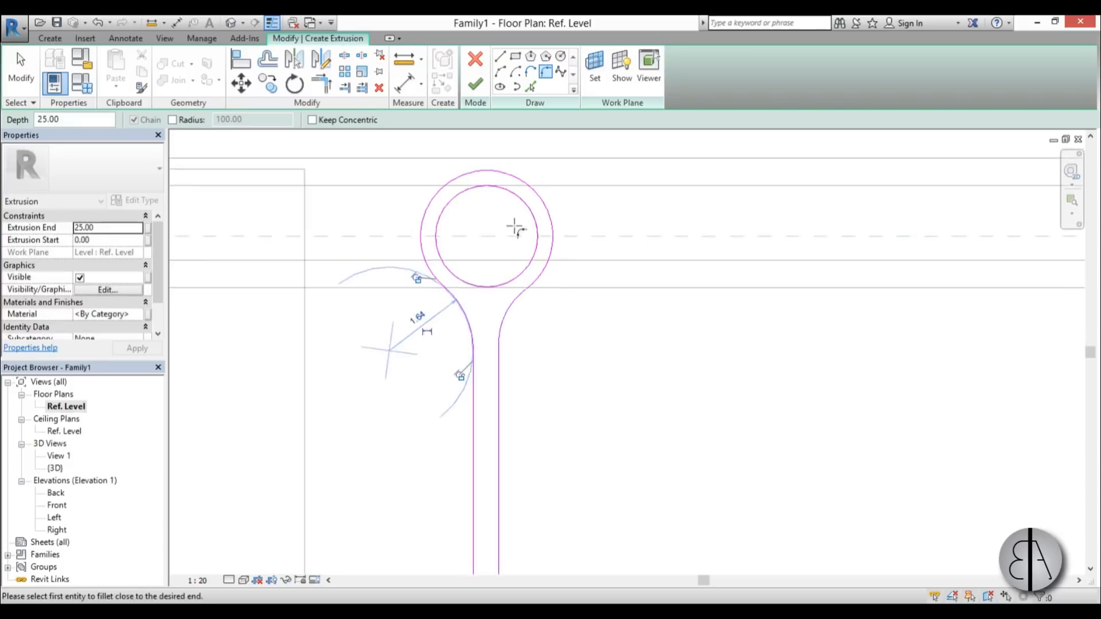
Trim the front outer circle open to the two connecting lines.
scroll(514, 226, down, 6)
middle_drag(518, 401, 516, 202)
scroll(513, 446, up, 6)
click(493, 375)
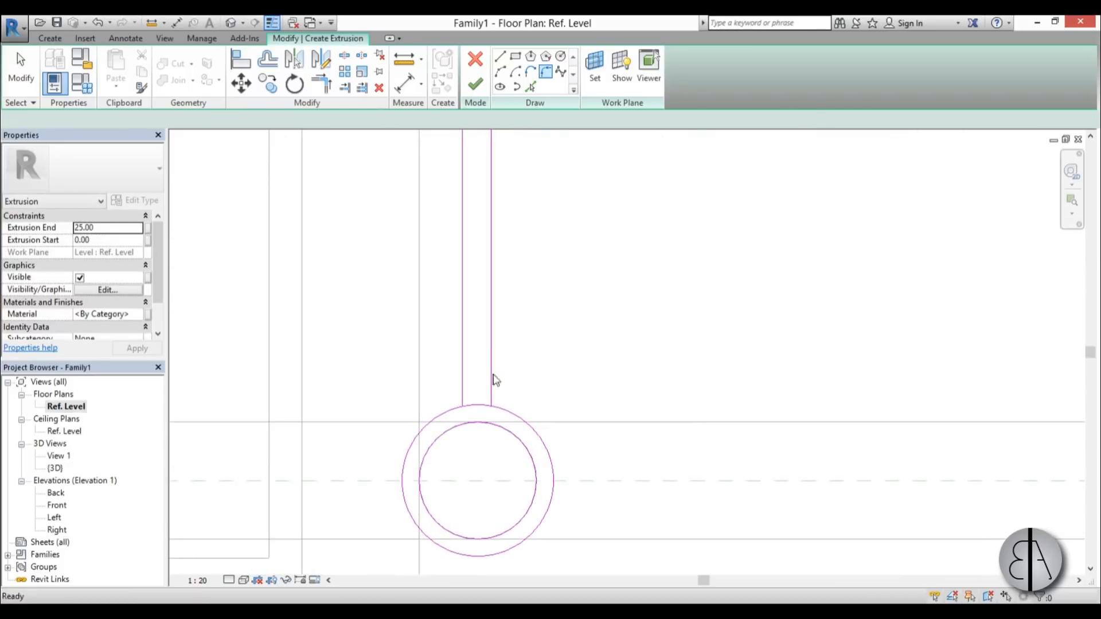
key(Escape)
click(324, 86)
click(506, 409)
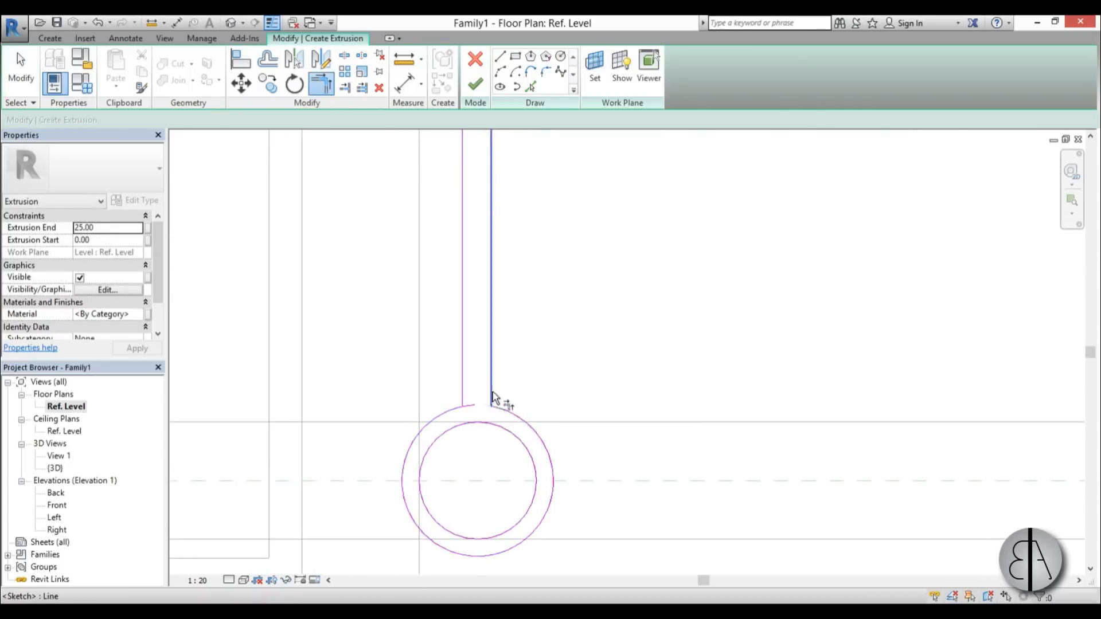
click(491, 397)
Fillet the front outer circle into both connecting lines, using a radius of about 1.50 on the inner side.
click(545, 72)
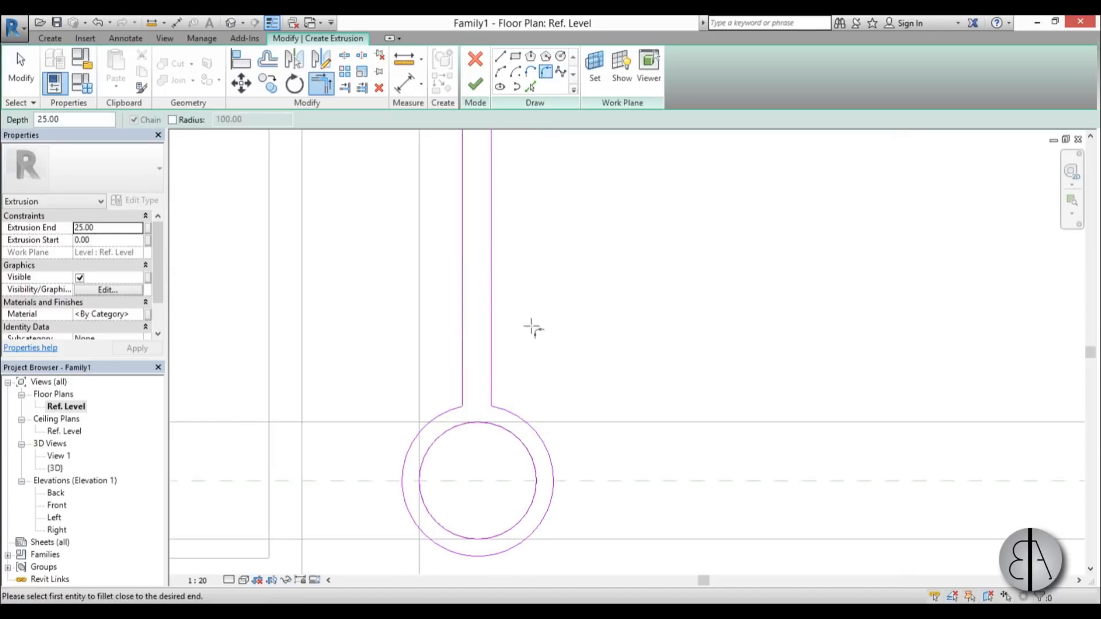
click(501, 409)
click(504, 397)
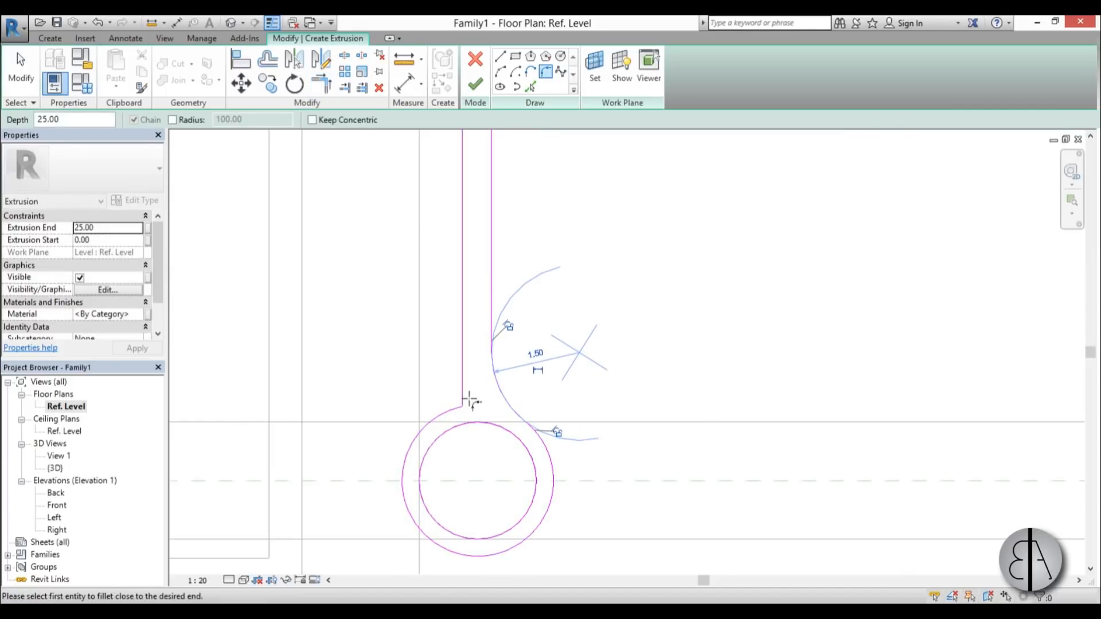
click(463, 399)
click(442, 408)
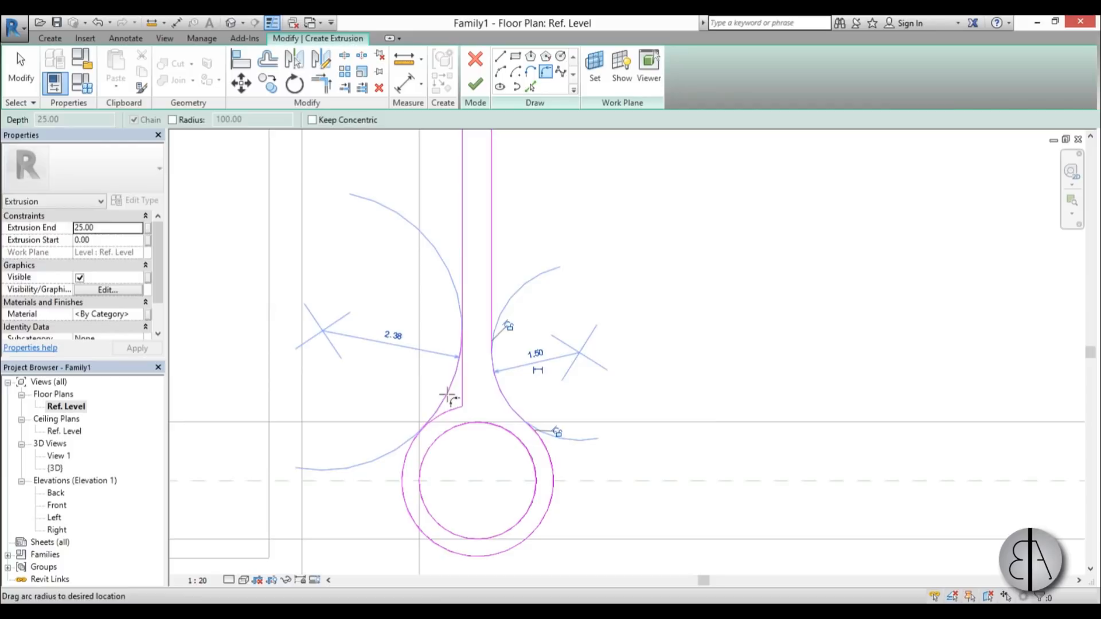
click(449, 388)
scroll(540, 421, down, 4)
key(Escape)
key(Escape)
Mirror the whole strap profile about the Center (Left/Right) reference plane and finish the extrusion.
scroll(578, 410, down, 5)
drag(451, 178, 556, 498)
key(m)
key(m)
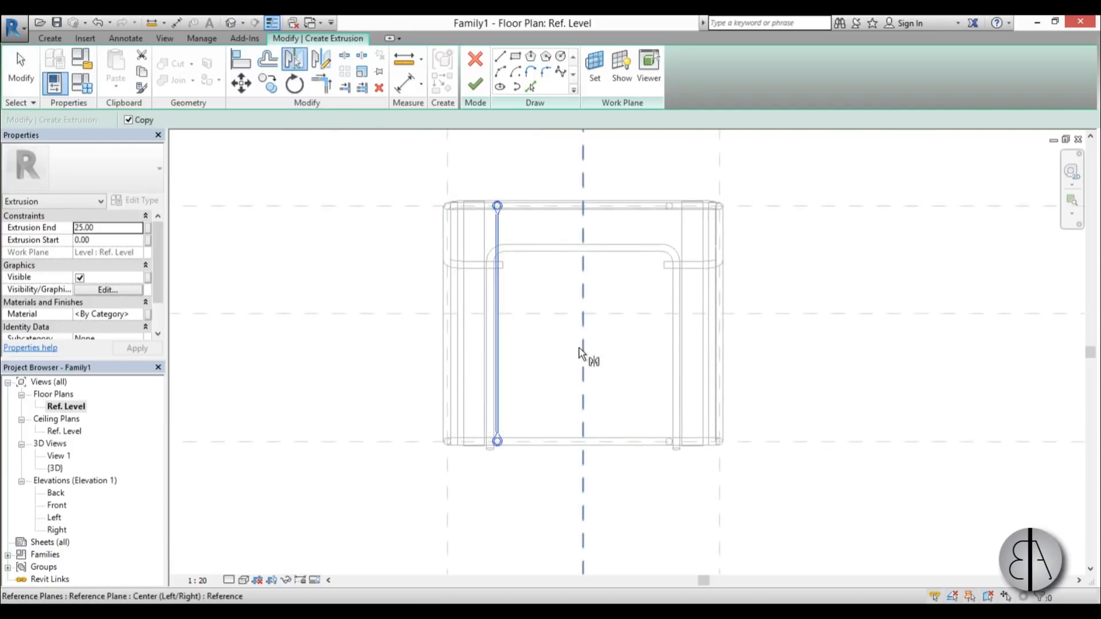
click(579, 354)
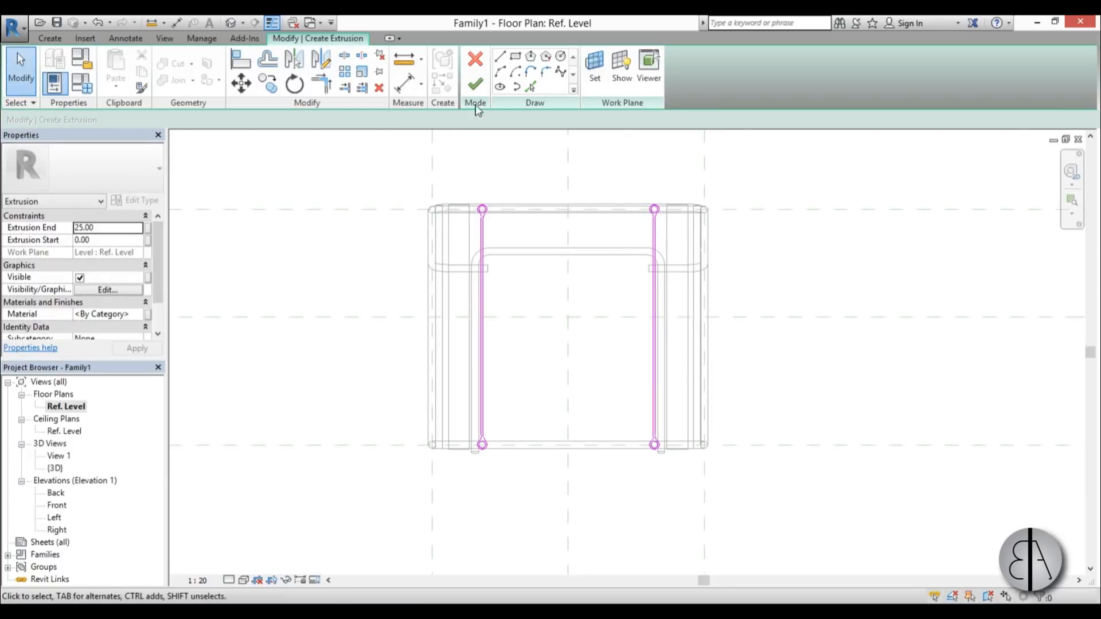
click(476, 86)
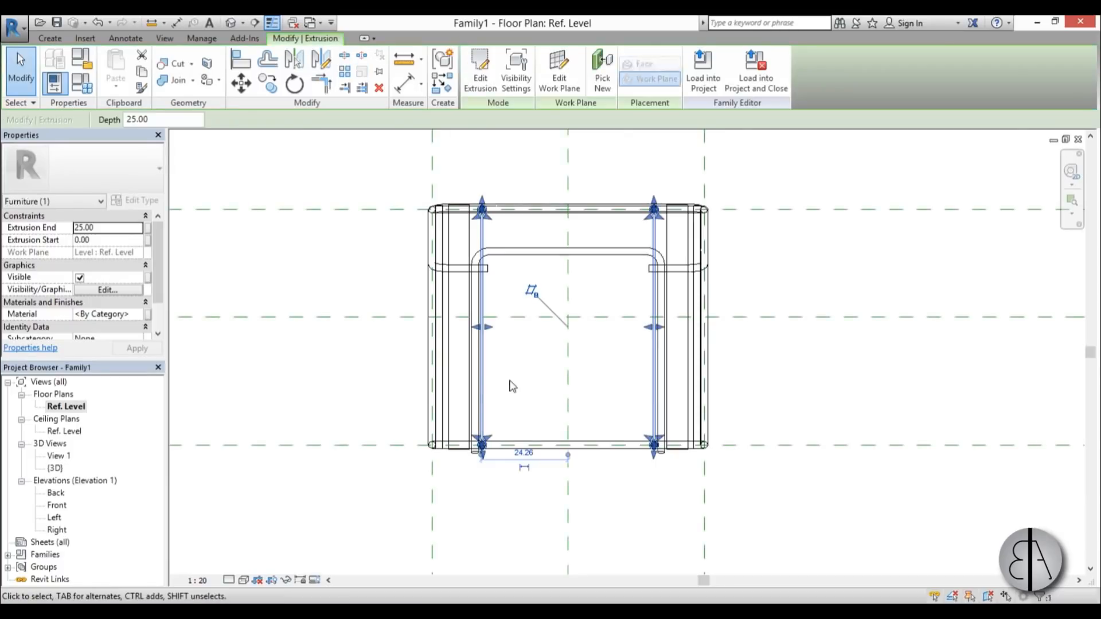
In the Right elevation, stretch the strap extrusion so it ends at about 60.98 and starts at about 53.44.
double_click(56, 530)
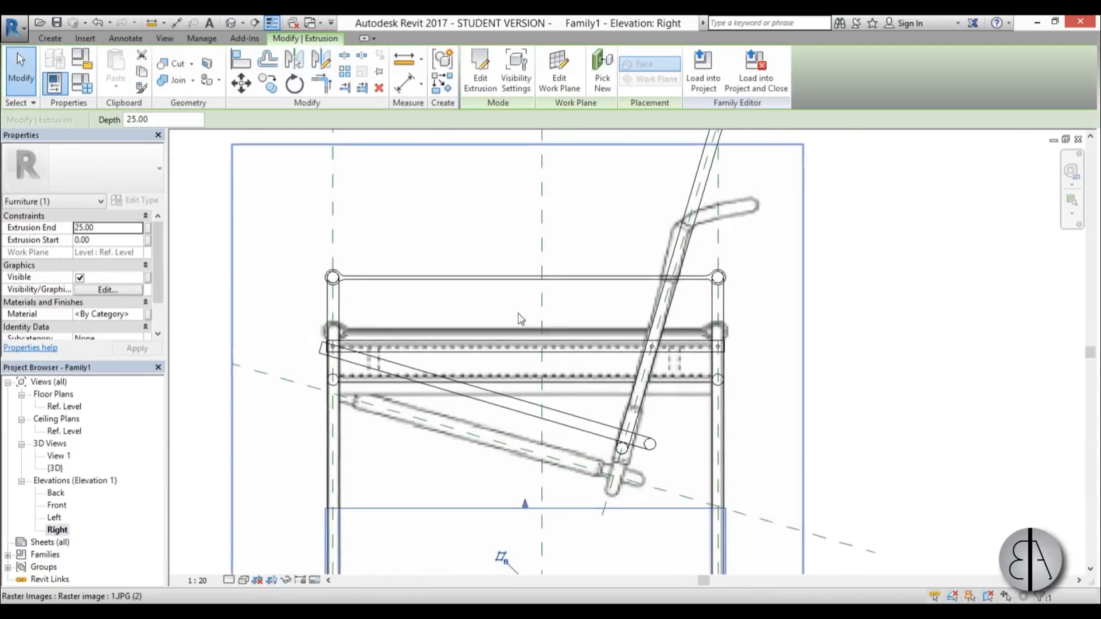
scroll(521, 319, down, 1)
drag(524, 480, 524, 298)
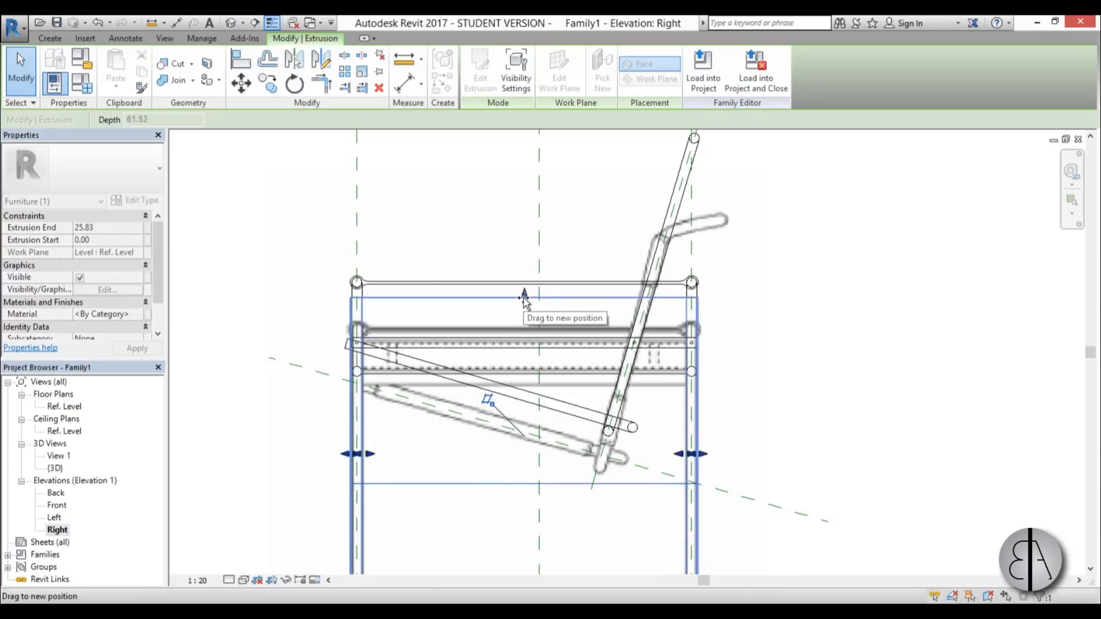
middle_drag(509, 481, 504, 315)
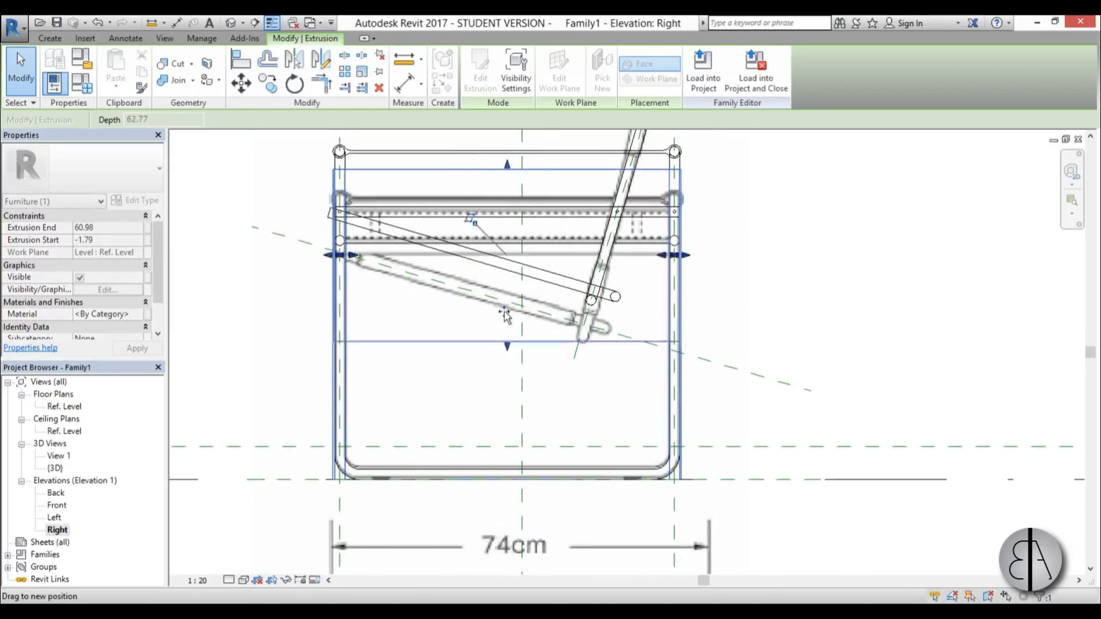
drag(506, 346, 507, 211)
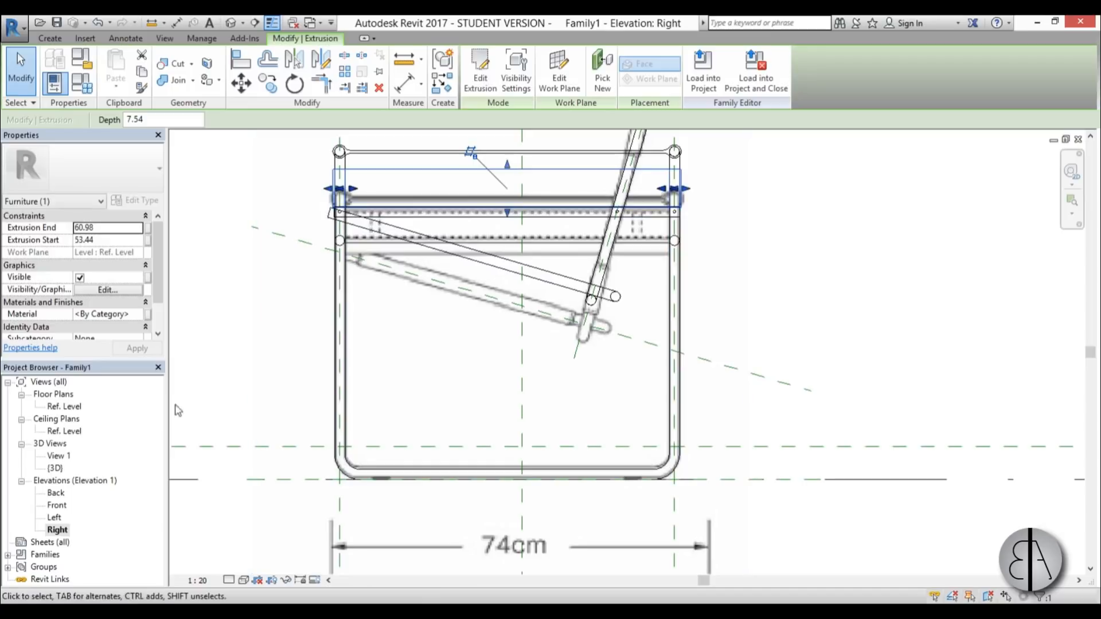
Check the two side straps in the {3D} view and fine-tune their upper and lower ends.
double_click(50, 469)
scroll(460, 315, up, 2)
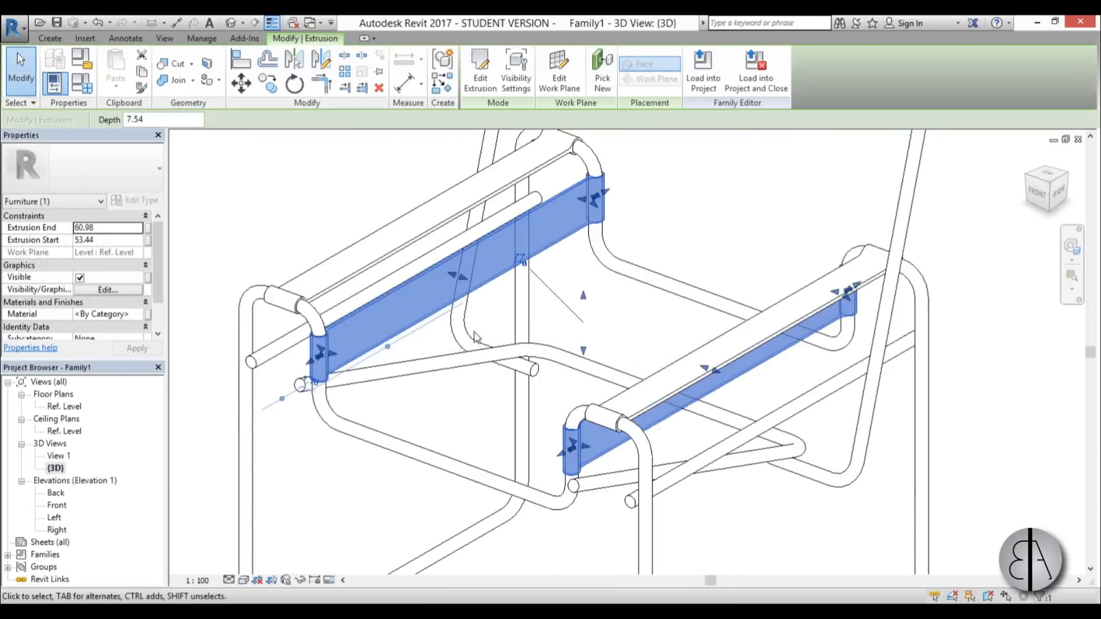
shift+middle_drag(525, 418, 515, 295)
scroll(518, 293, up, 2)
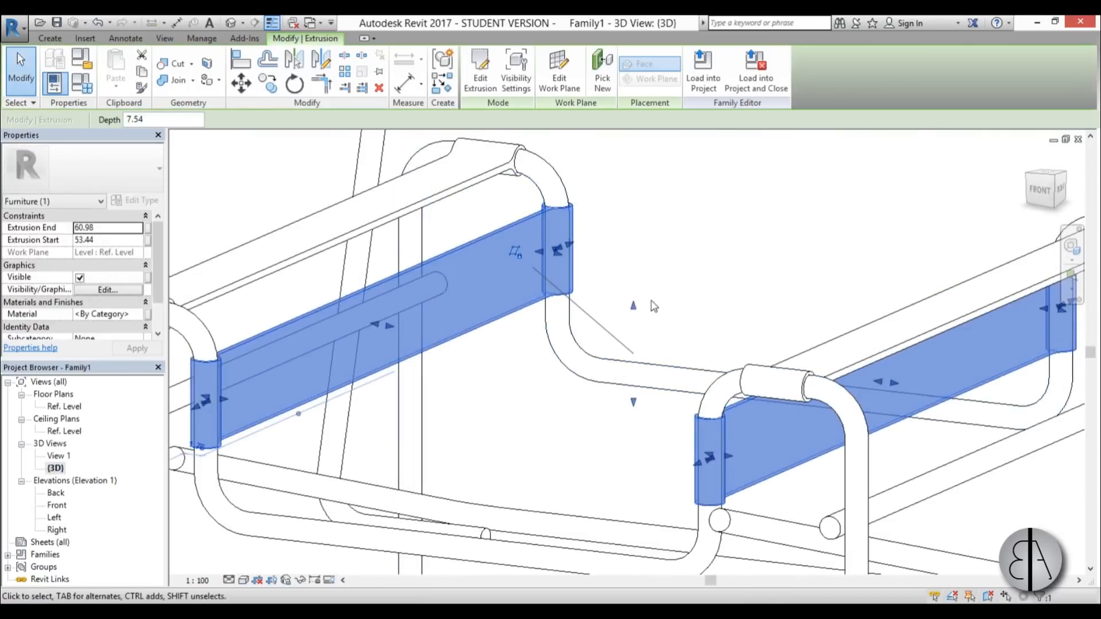
scroll(651, 302, down, 1)
drag(636, 309, 668, 347)
drag(636, 394, 636, 399)
click(579, 437)
scroll(564, 451, down, 2)
middle_drag(564, 450, 554, 325)
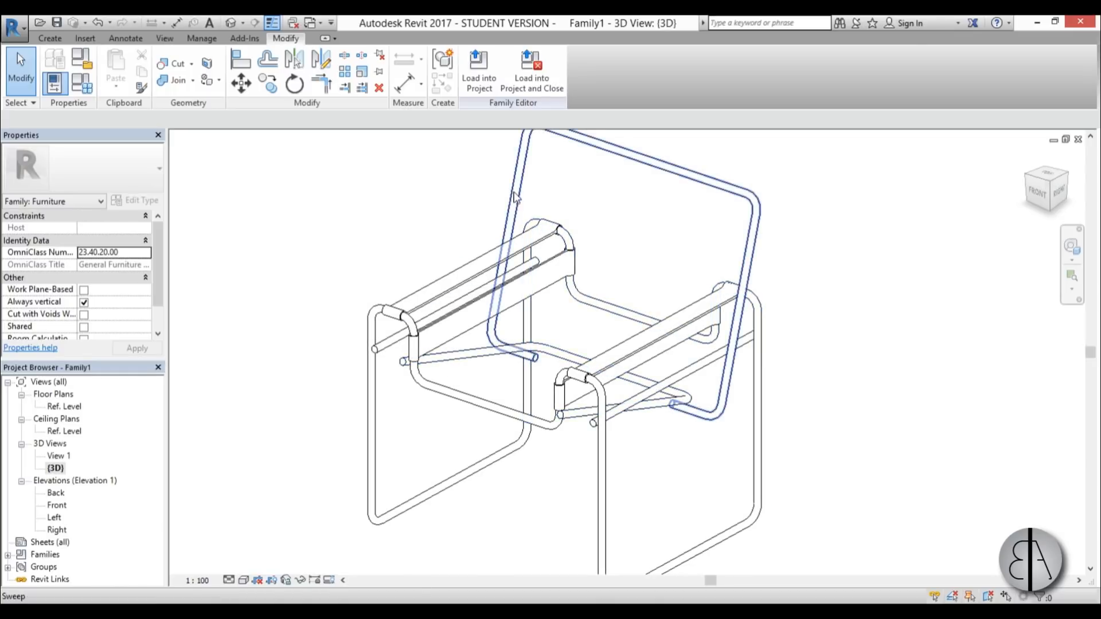
Review the side straps in the 3D view and open the Right elevation around the chair back.
middle_drag(518, 207, 515, 217)
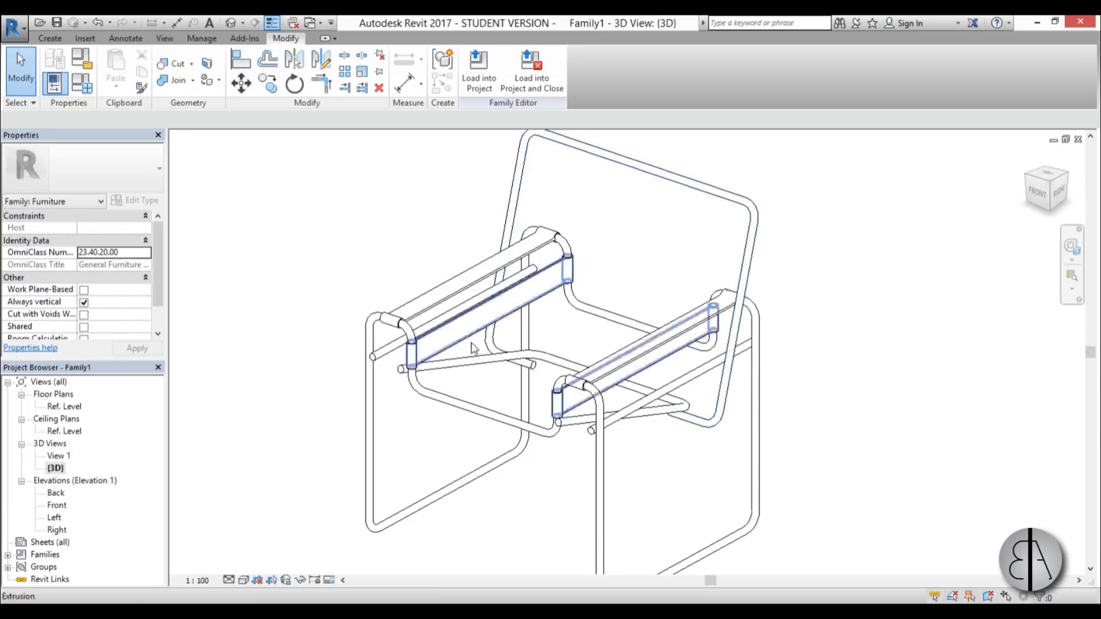
click(469, 364)
click(468, 391)
middle_drag(469, 391, 479, 381)
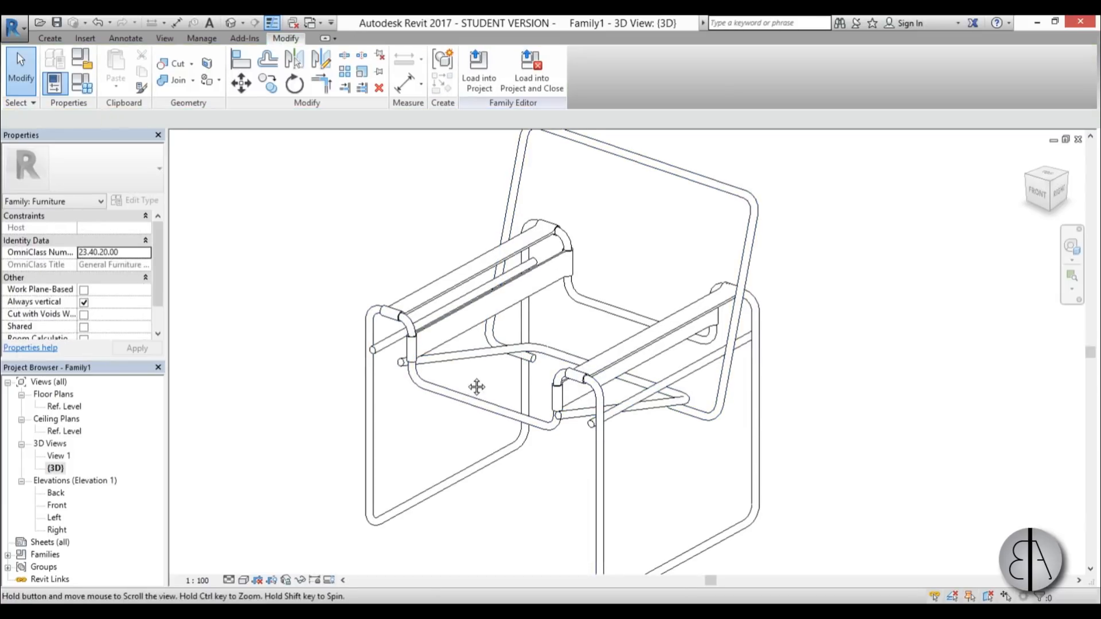
double_click(56, 529)
middle_drag(509, 400, 566, 447)
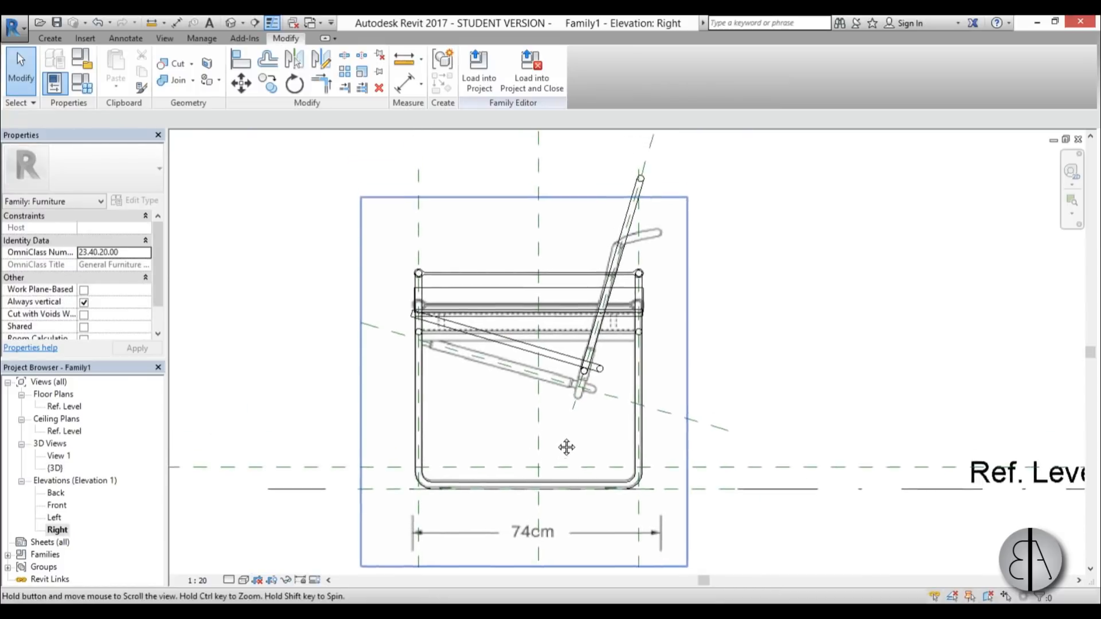
scroll(553, 240, up, 2)
Start an extrusion on the picked chair back reference plane and choose the {3D} view for sketching.
click(53, 39)
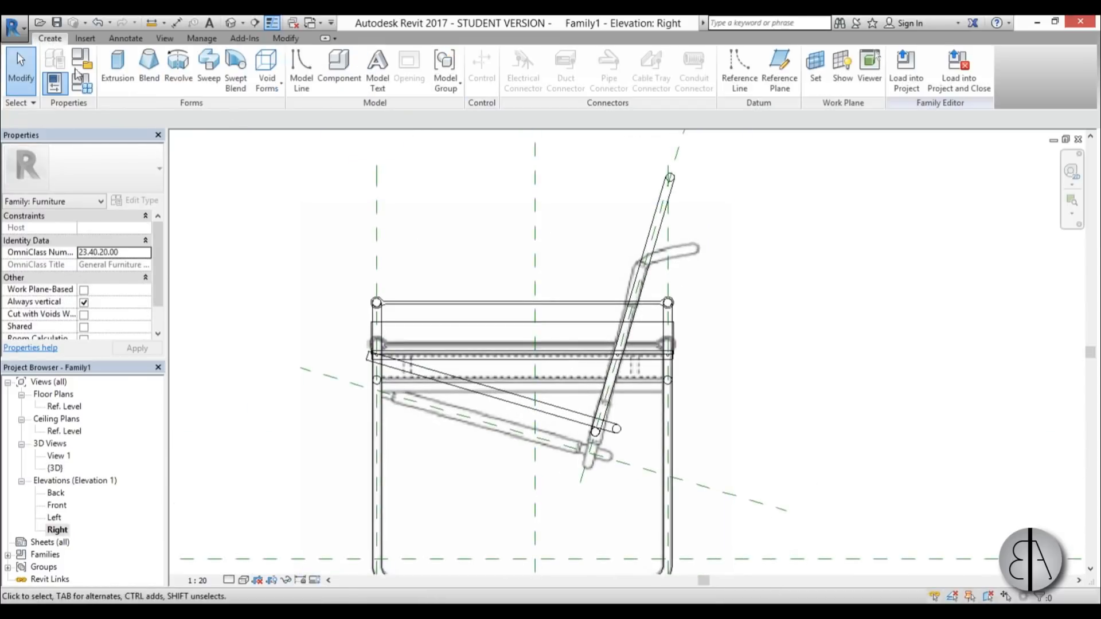
click(117, 66)
middle_drag(540, 251, 546, 259)
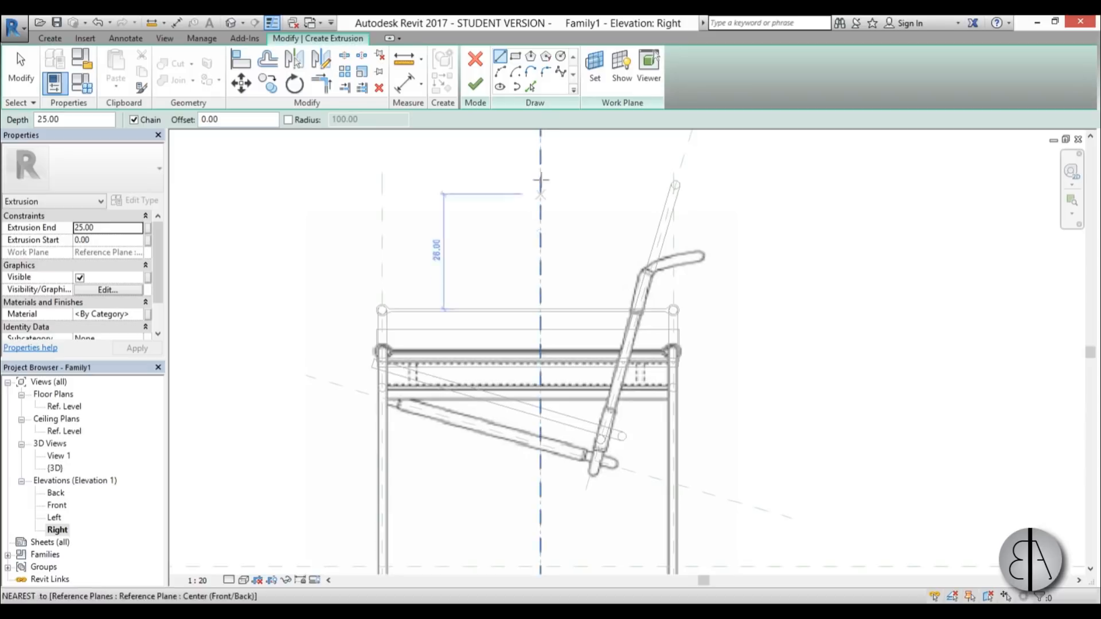
click(596, 80)
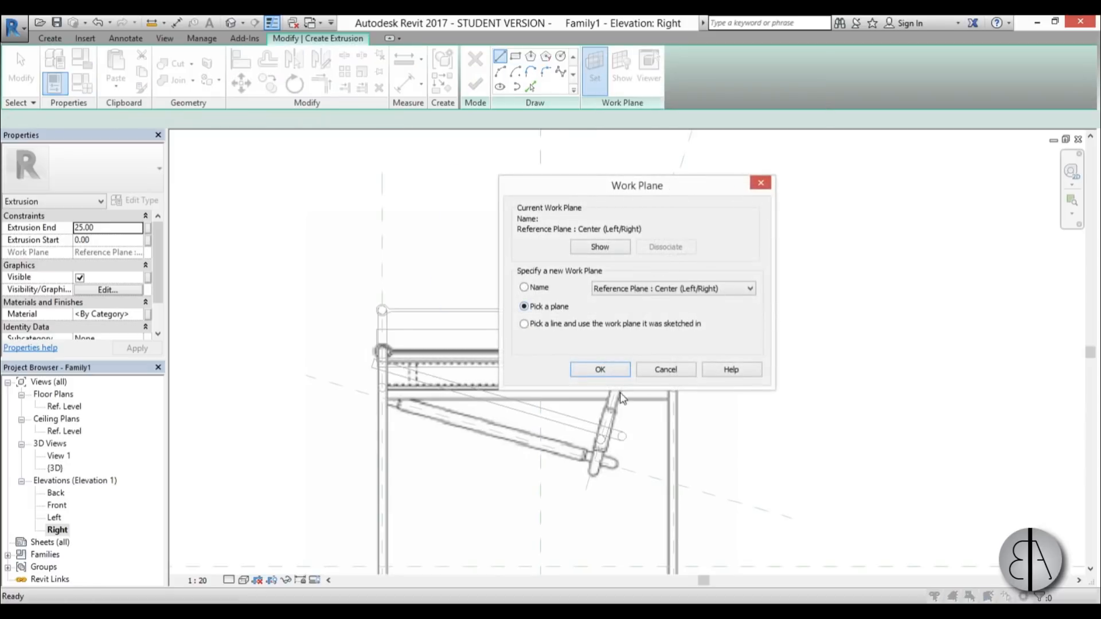
click(599, 369)
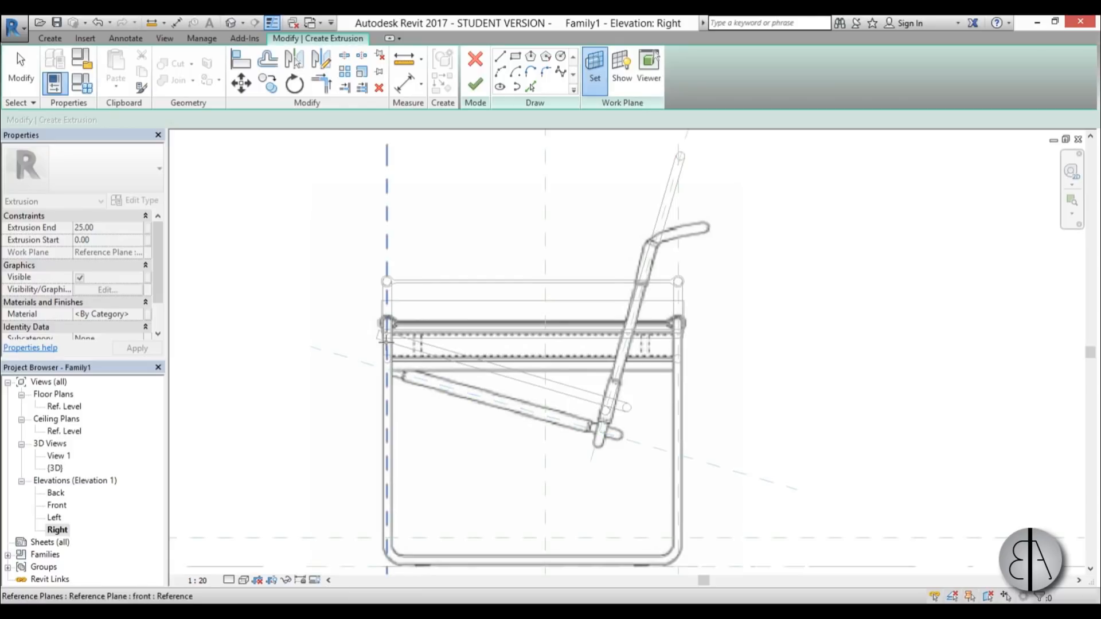
click(611, 395)
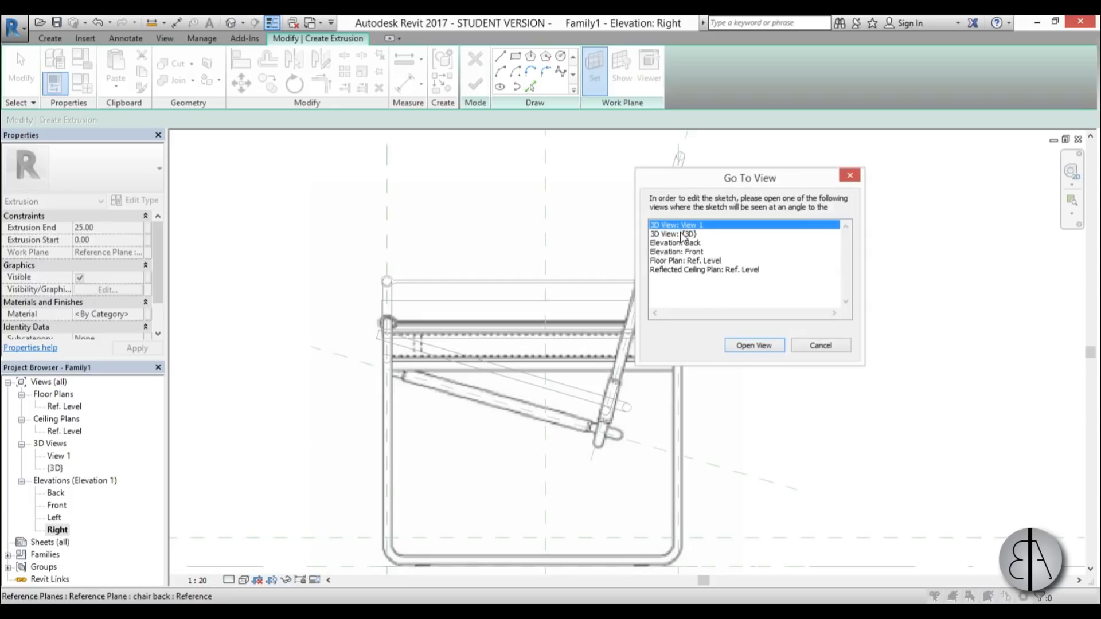
double_click(681, 234)
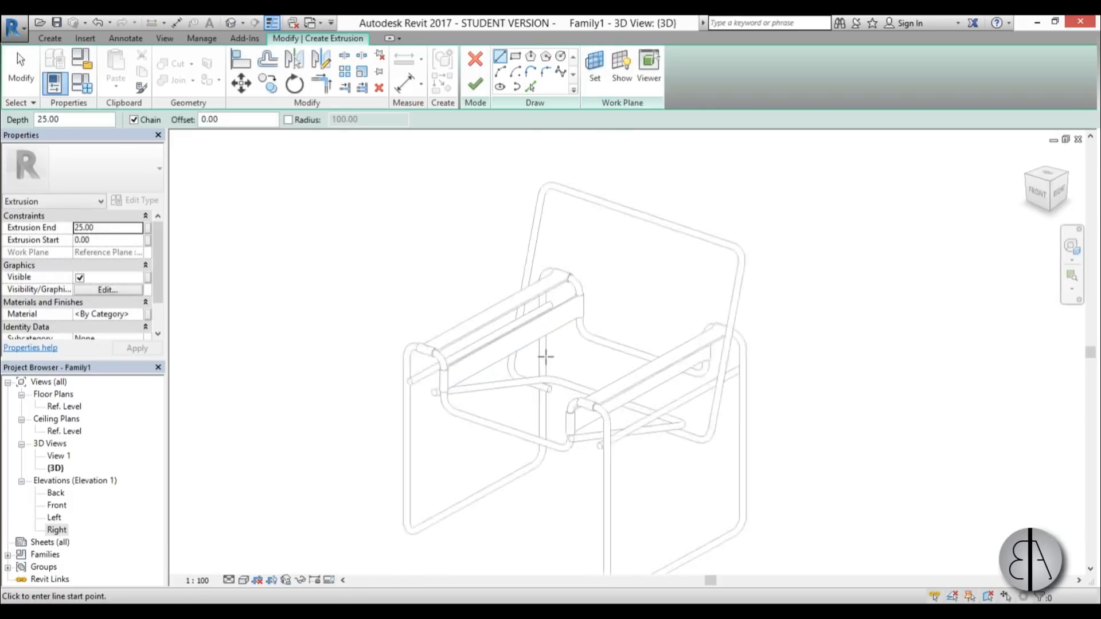
Show the chair back sketch plane in the Workplane Viewer and move that window clear of the drawing tools.
scroll(546, 357, up, 2)
scroll(478, 412, up, 1)
middle_drag(491, 417, 487, 393)
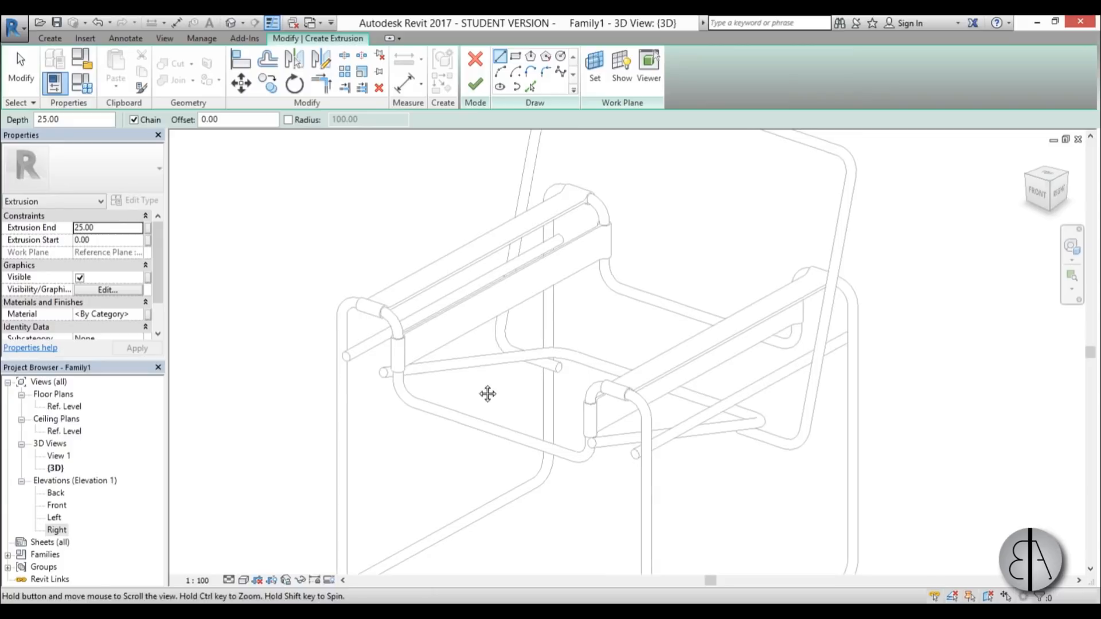
click(648, 90)
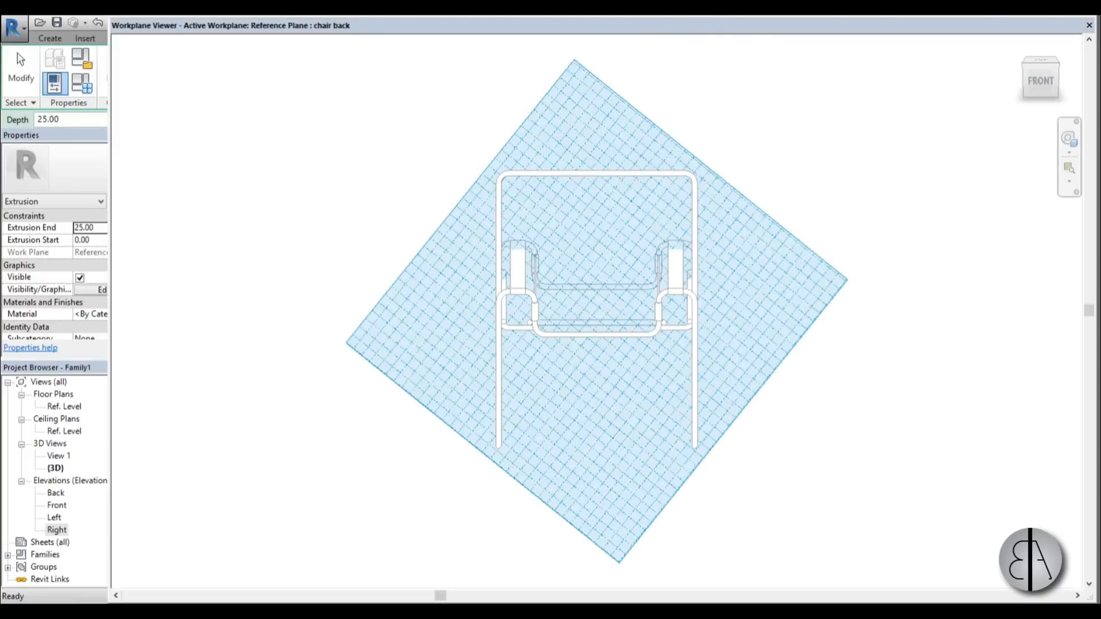
drag(700, 19, 610, 152)
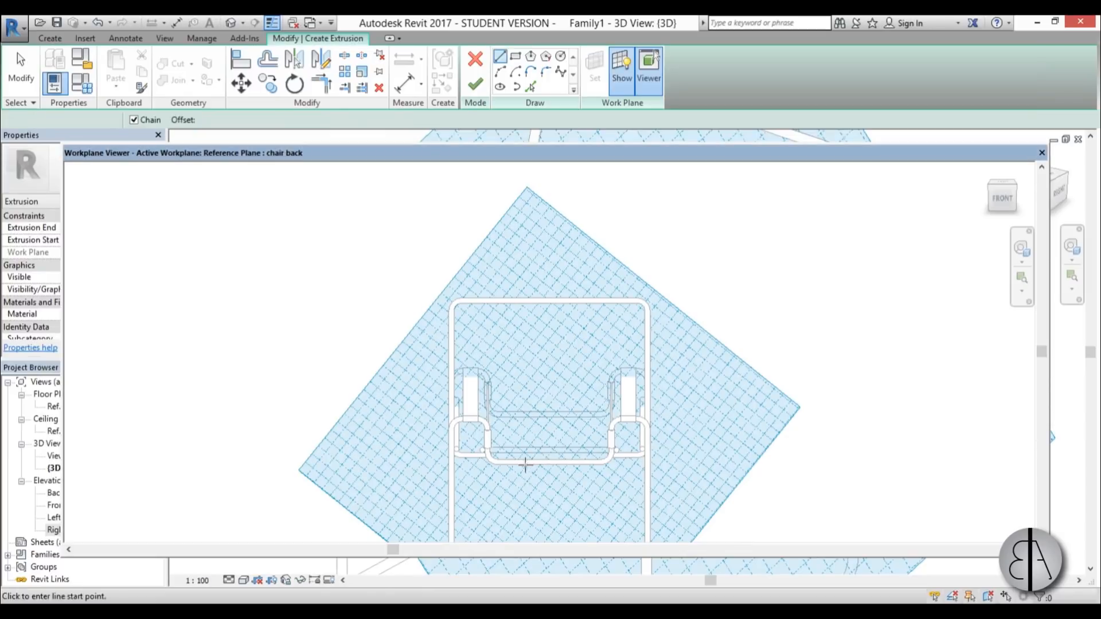
Sketch a circle on the left chair back tube's outline and set its radius to 1.
scroll(525, 462, up, 6)
scroll(457, 448, down, 4)
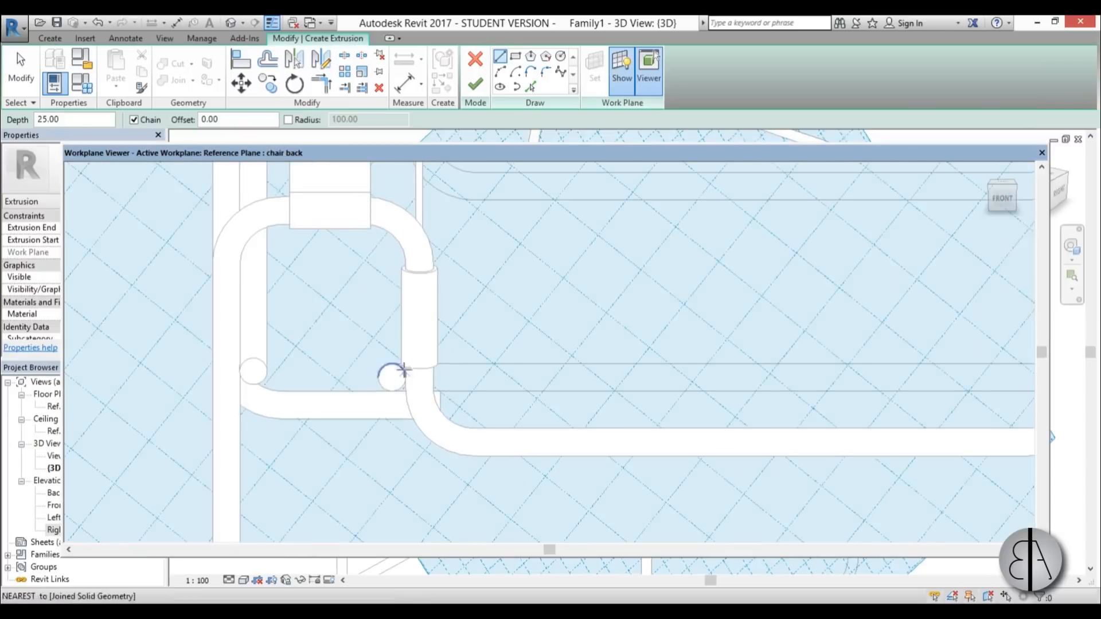
scroll(398, 400, up, 5)
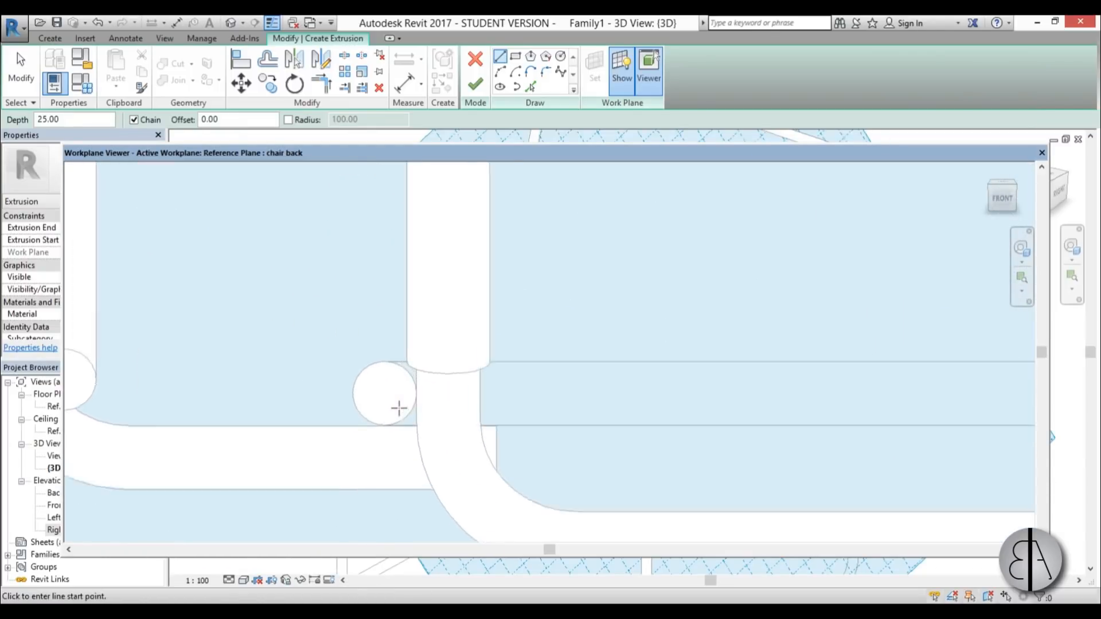
click(561, 56)
scroll(381, 403, up, 2)
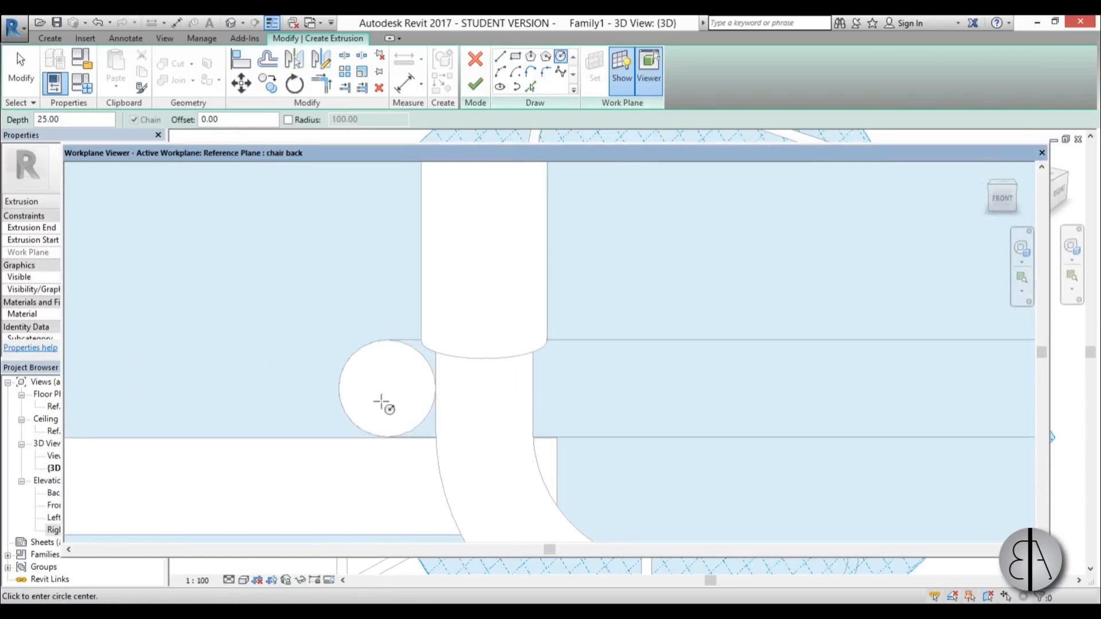
click(386, 392)
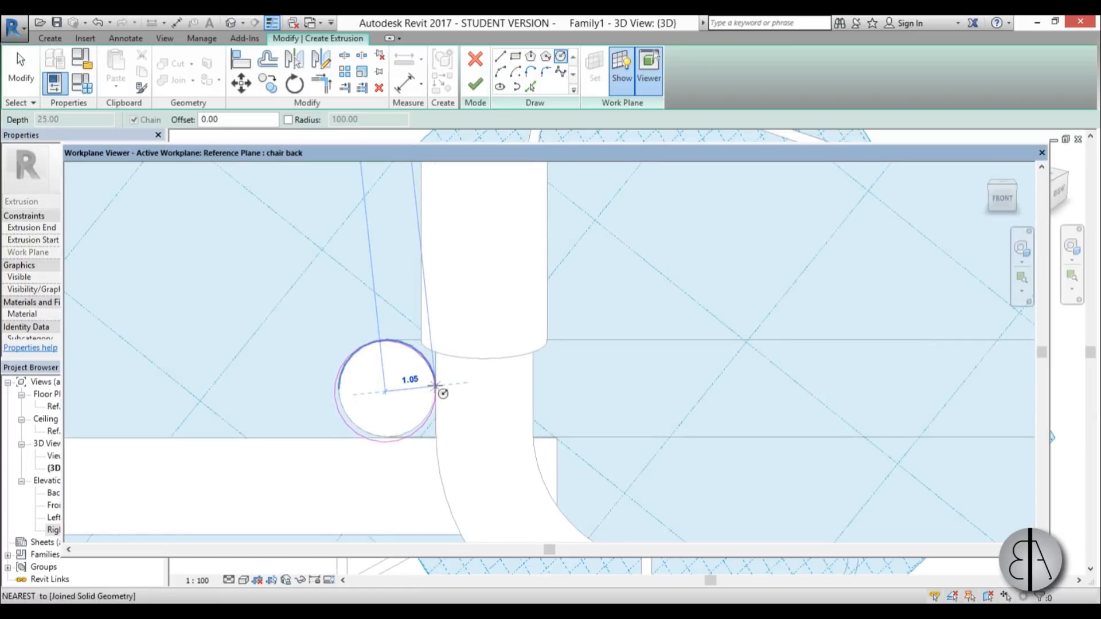
click(436, 393)
key(Escape)
key(Escape)
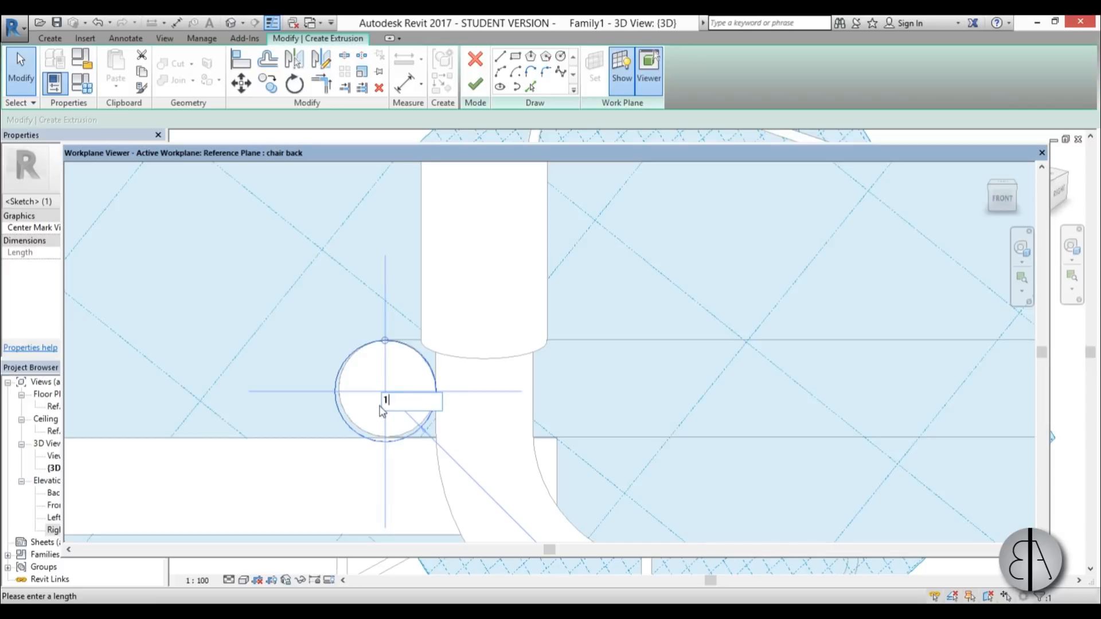
scroll(378, 411, up, 2)
key(Return)
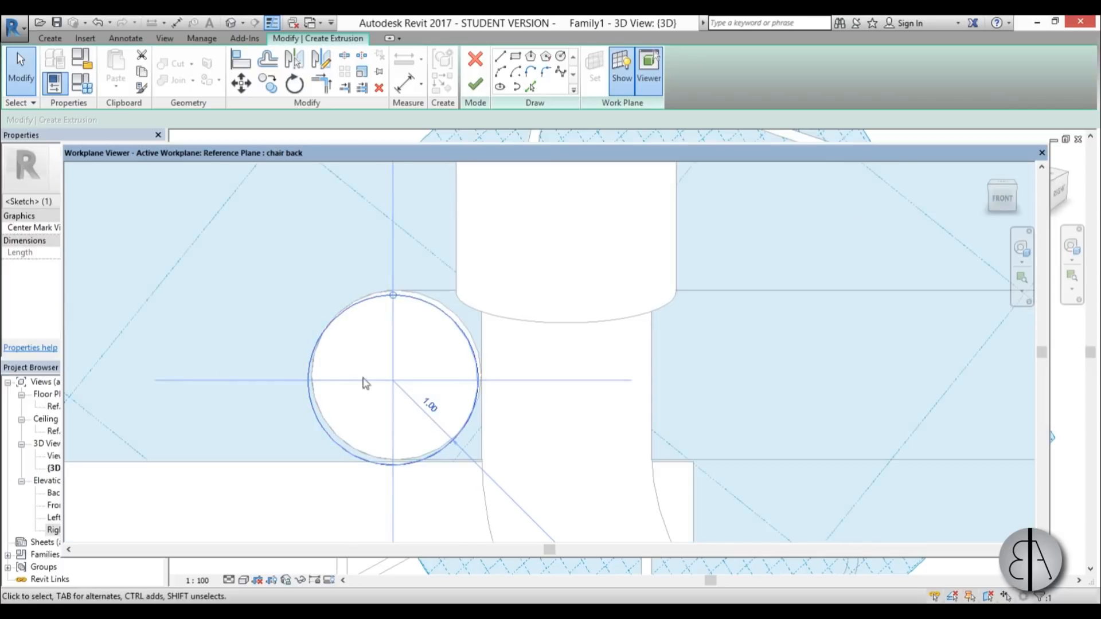
Shift the radius 1 circle so it coincides with the outline of the left chair back tube.
scroll(379, 342, up, 2)
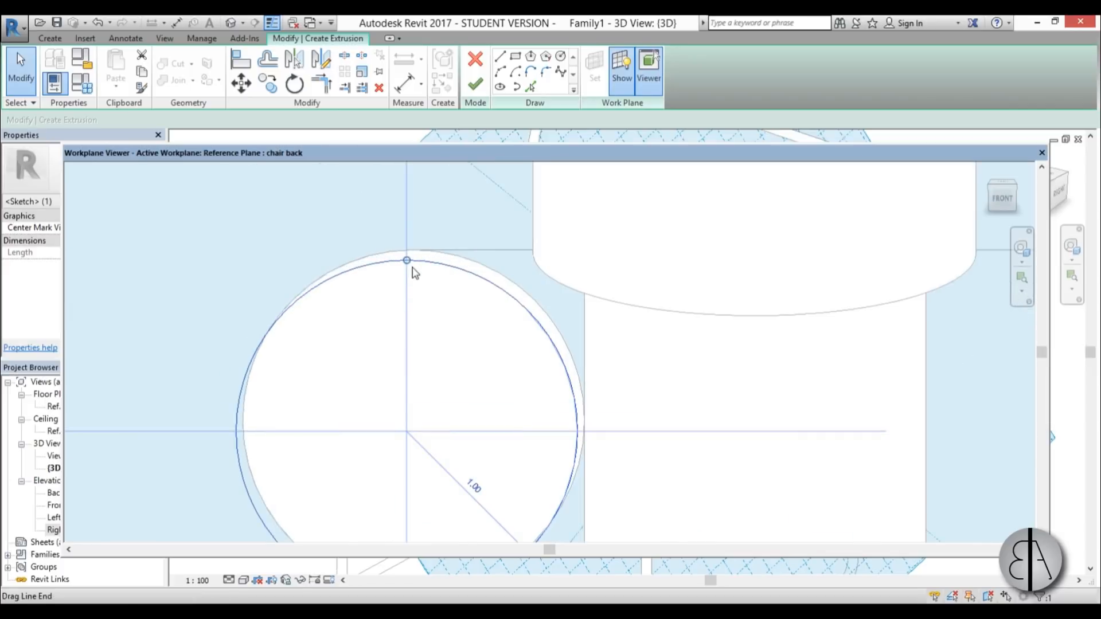
click(476, 252)
mouse_move(469, 269)
mouse_down()
mouse_move(474, 254)
mouse_move(433, 202)
mouse_up()
scroll(423, 270, down, 2)
scroll(394, 308, up, 1)
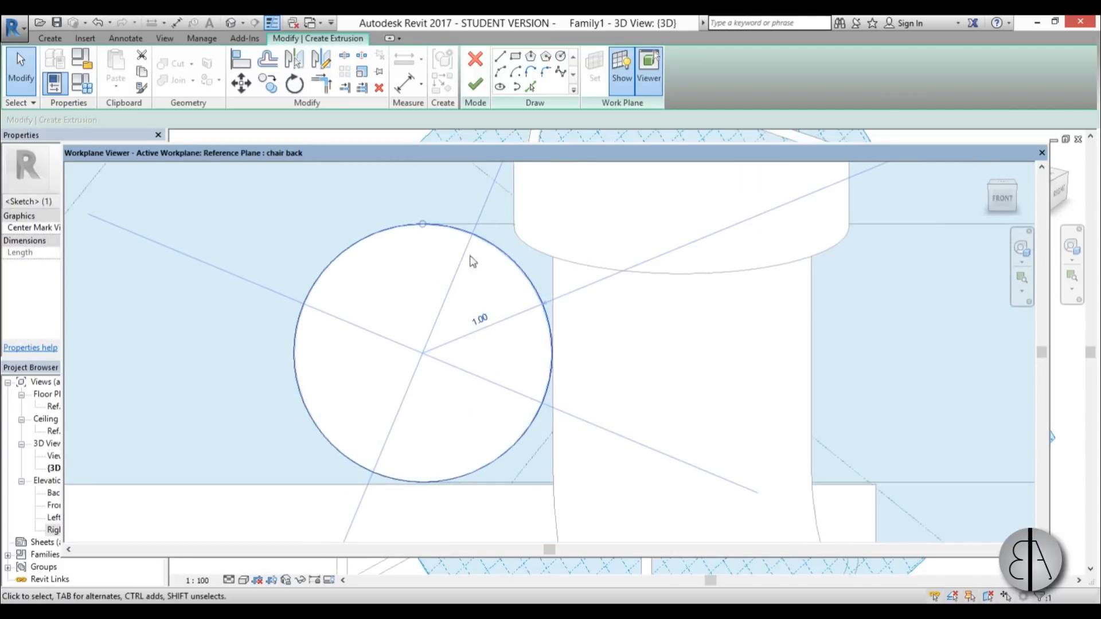
Draw a larger concentric circle around the left tube circle for the strap's outer face.
click(560, 57)
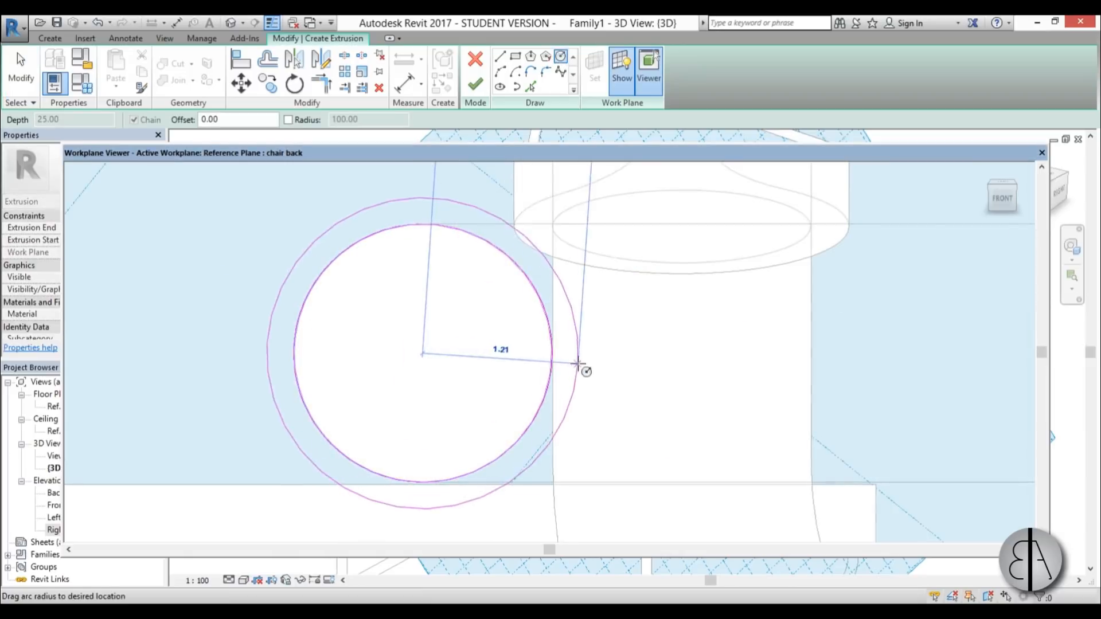
click(600, 364)
scroll(431, 366, down, 4)
scroll(433, 367, down, 2)
key(Escape)
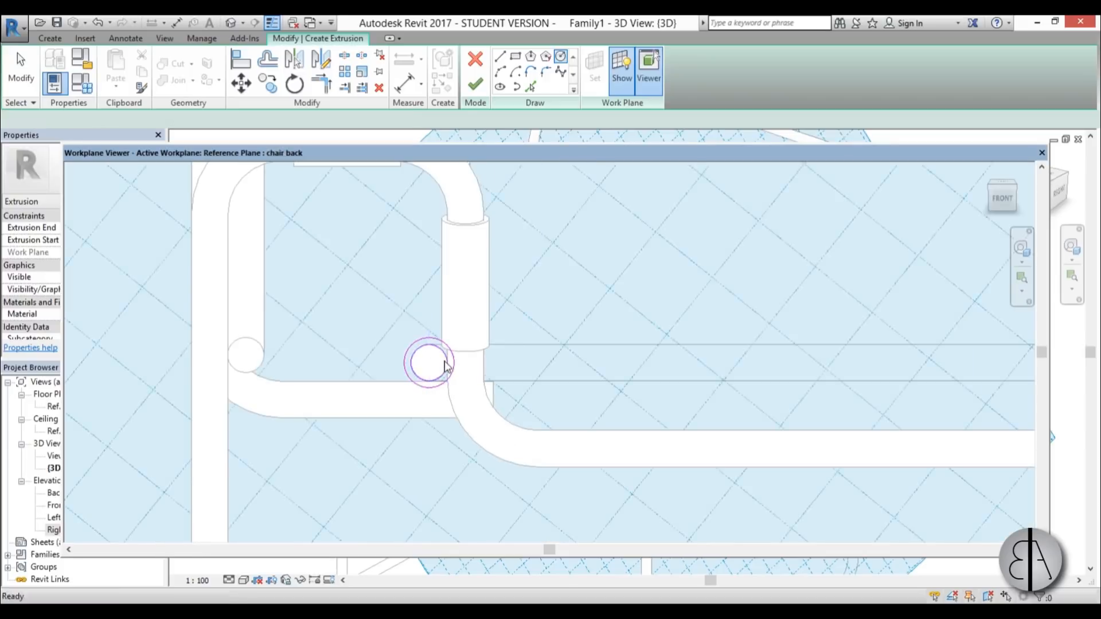
Copy both concentric circles from the left chair back tube to the matching tube on the right side.
scroll(447, 367, up, 2)
click(446, 378)
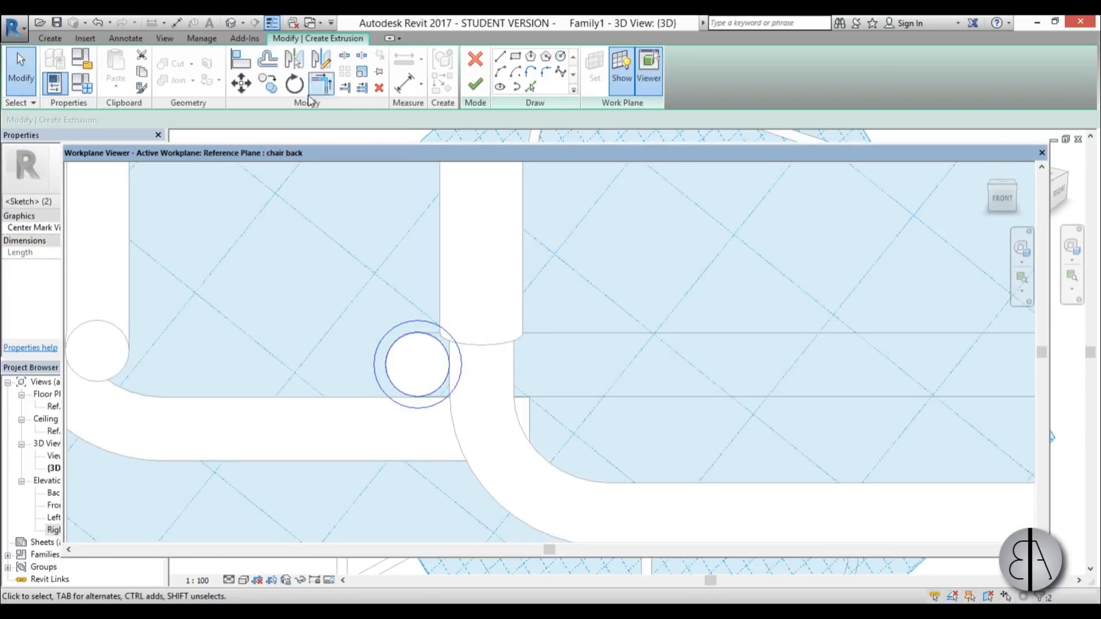
click(268, 84)
click(417, 366)
scroll(488, 364, down, 4)
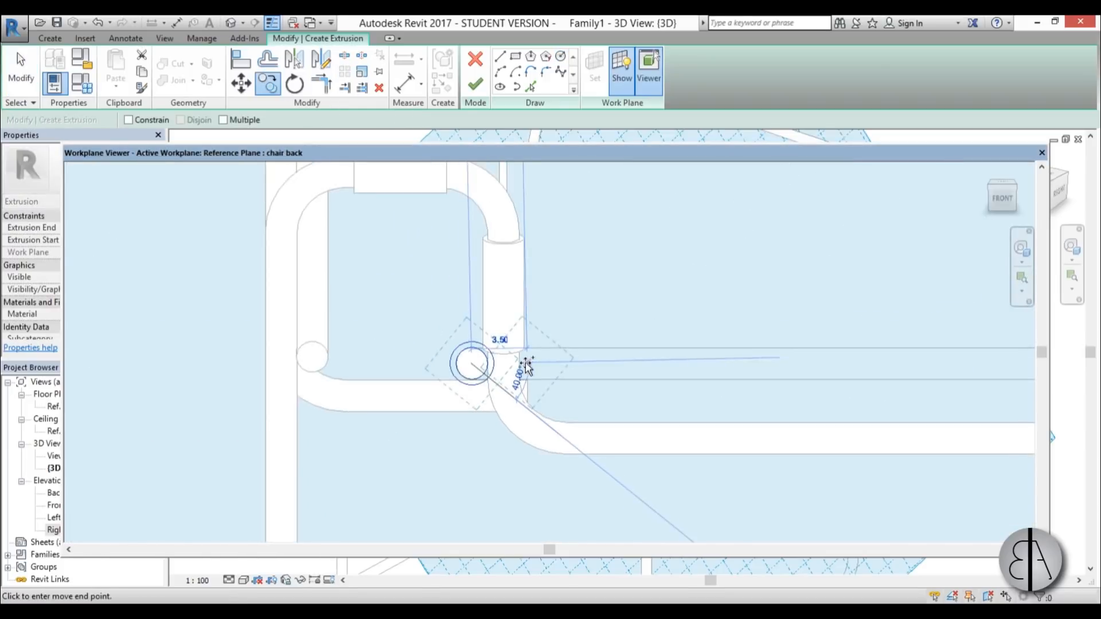
middle_drag(602, 344, 388, 353)
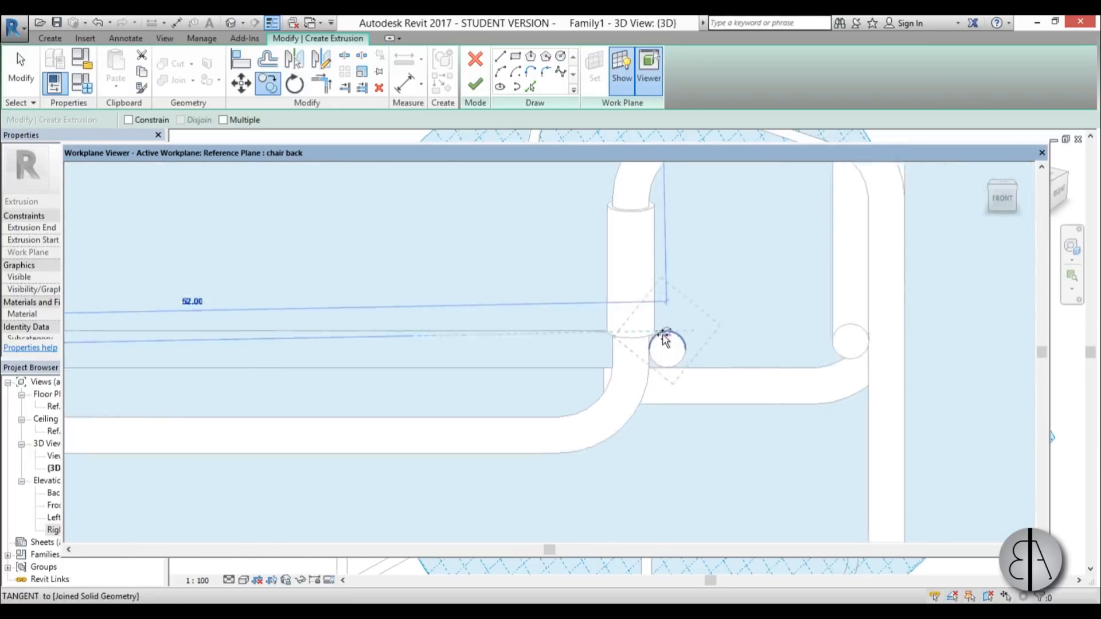
scroll(665, 358, up, 3)
scroll(672, 355, up, 3)
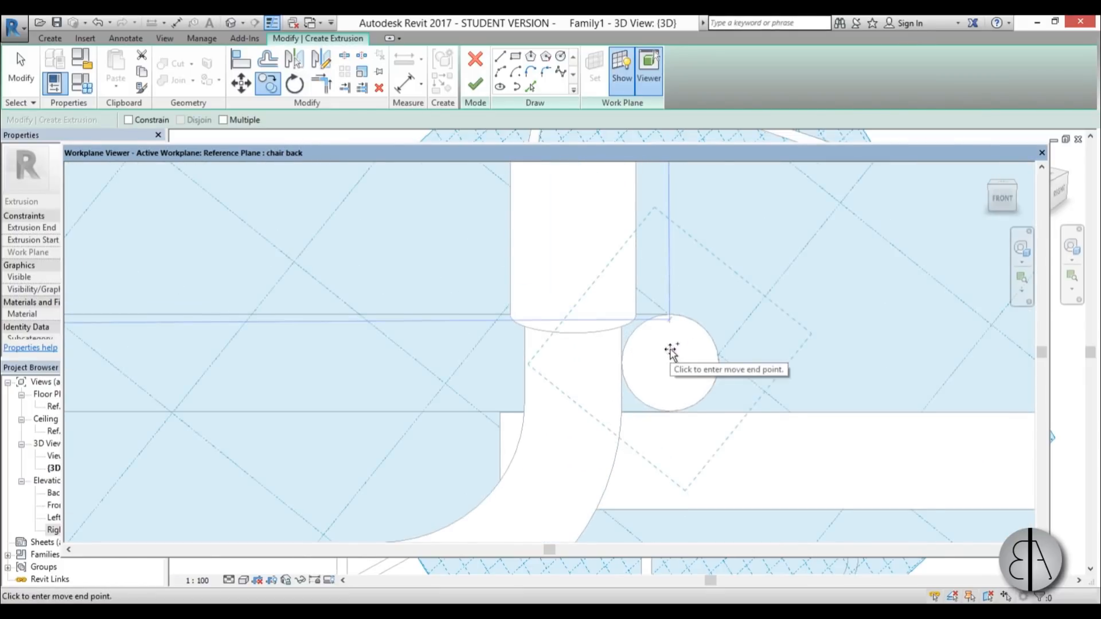
click(671, 357)
Nudge the copied circles down until the inner one matches the right tube's outline.
scroll(672, 361, up, 3)
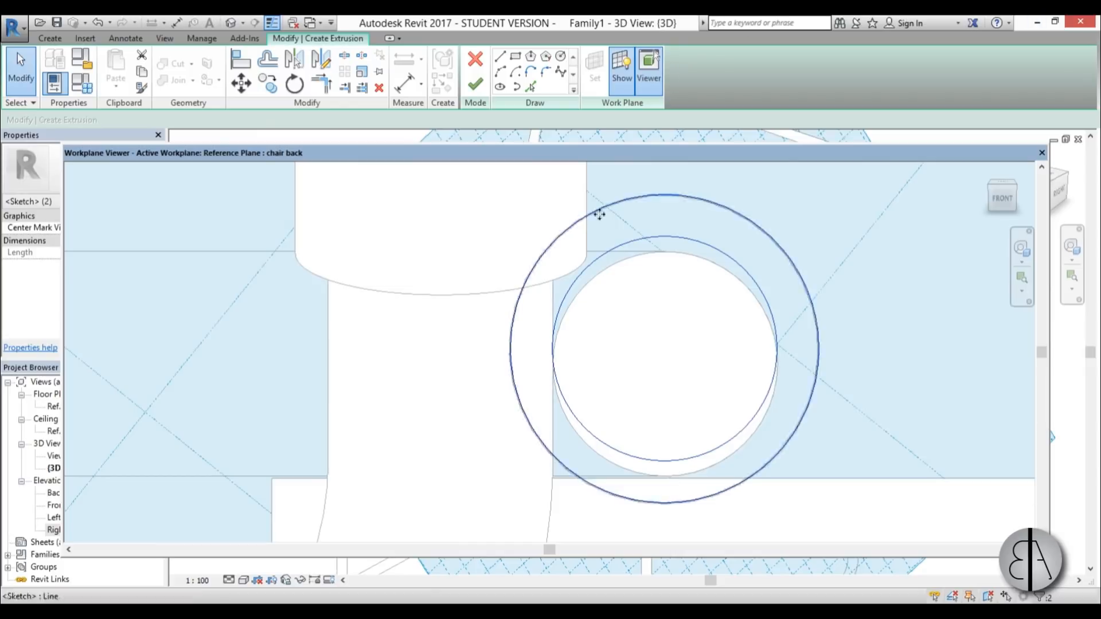
drag(634, 247, 636, 261)
scroll(694, 253, down, 3)
Try to connect the two outer circles with a straight line from the right tube to the left tube.
click(499, 56)
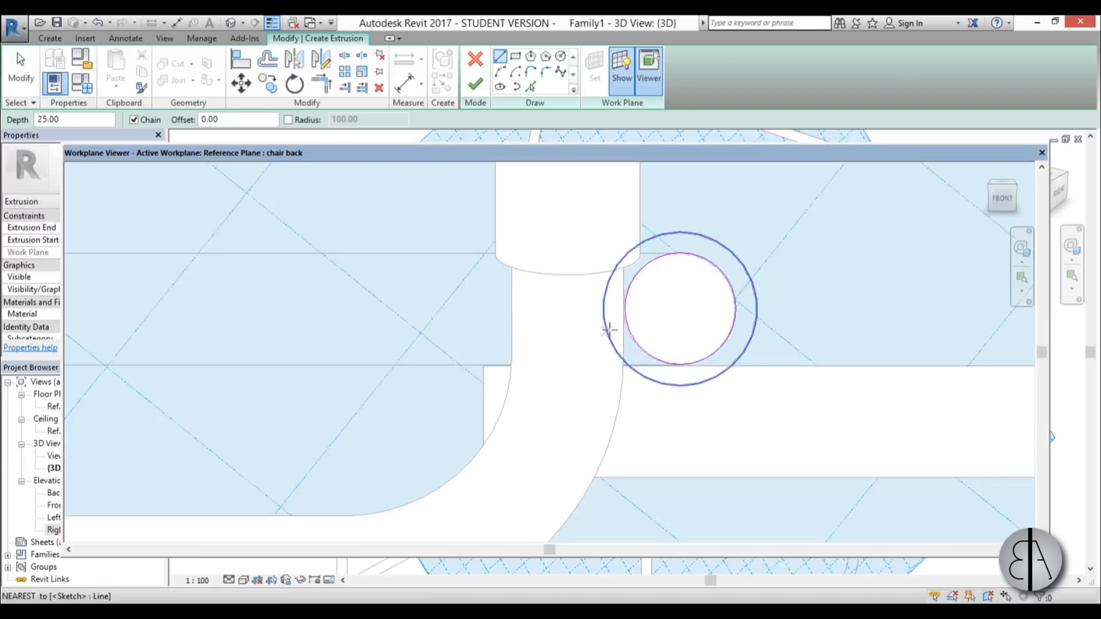
scroll(605, 327, down, 3)
middle_drag(634, 319, 659, 361)
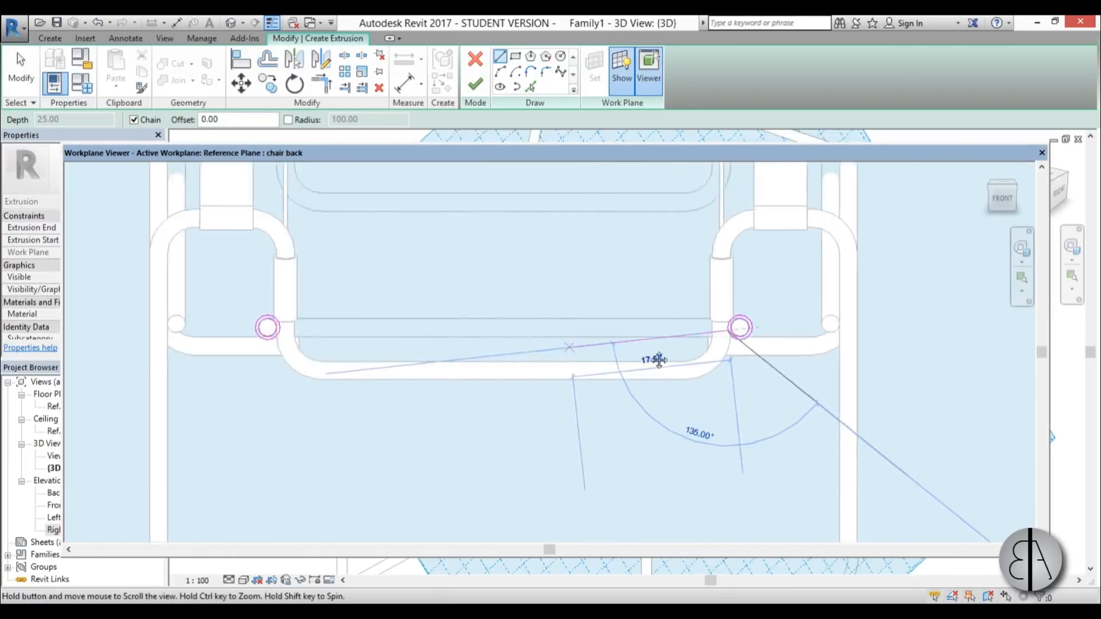
scroll(565, 344, up, 3)
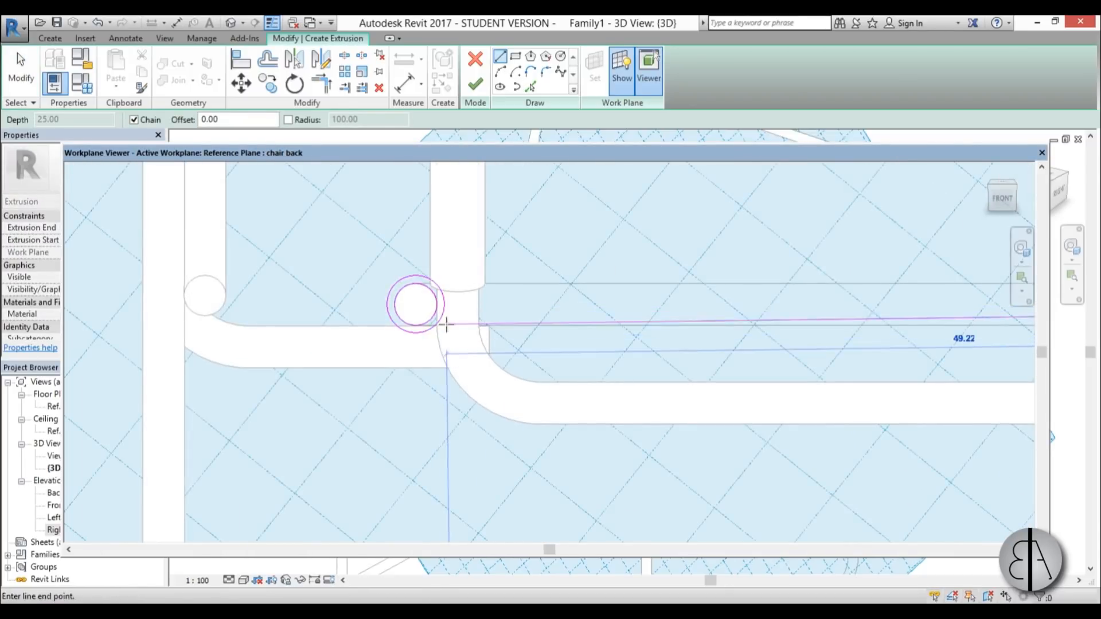
click(445, 308)
scroll(445, 309, down, 3)
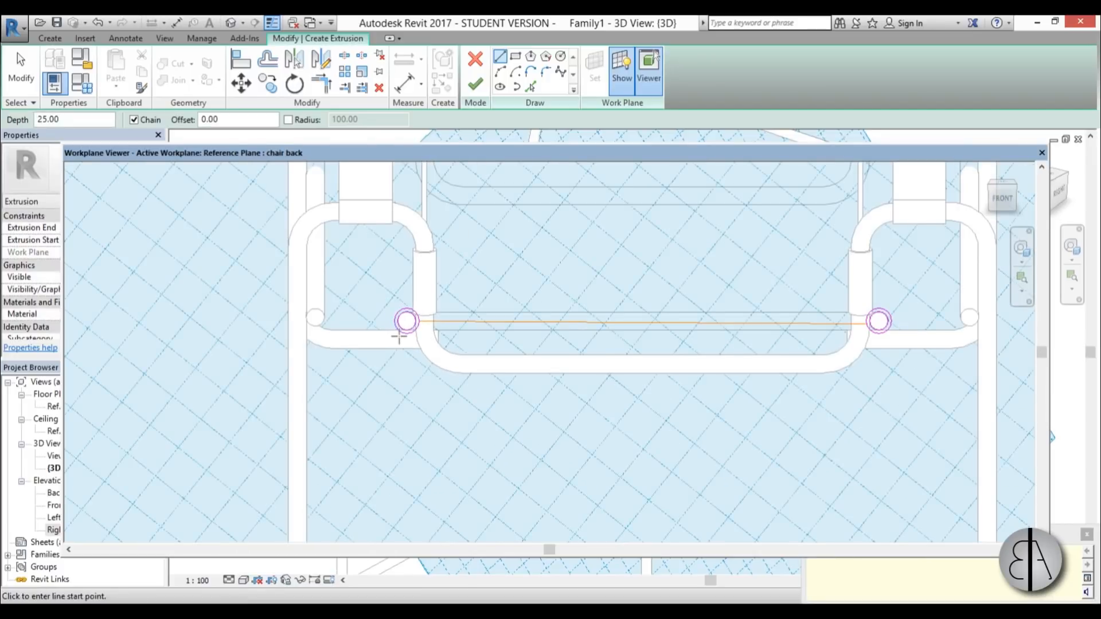
key(Escape)
key(Escape)
Try to level the connecting line by repositioning its left end, and remove the line.
scroll(424, 316, up, 3)
scroll(432, 315, up, 3)
click(411, 317)
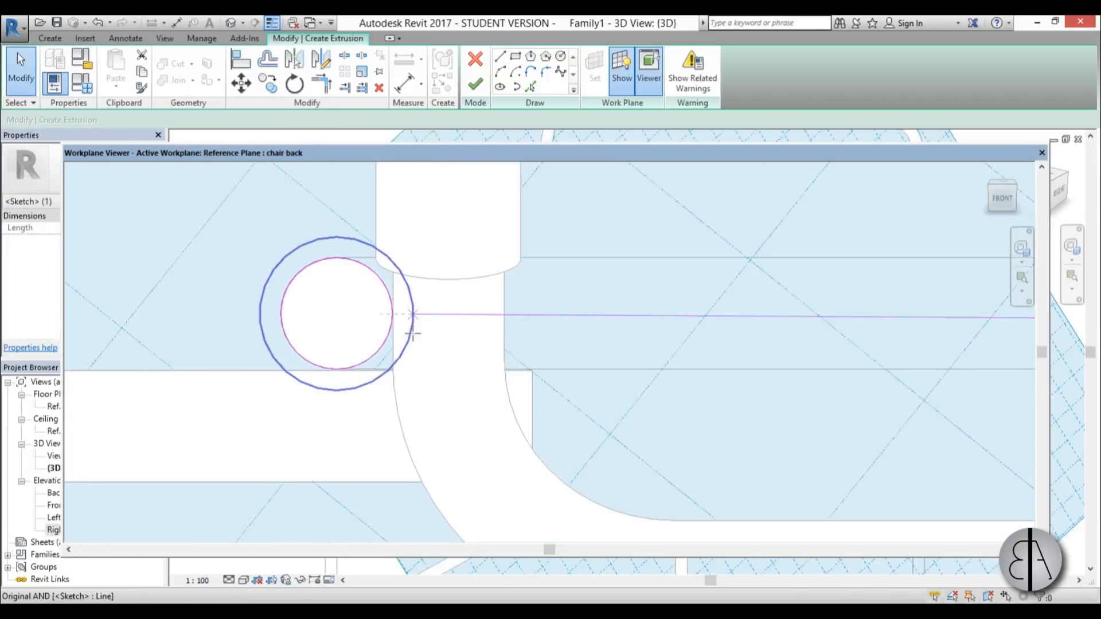
key(Escape)
scroll(447, 350, down, 3)
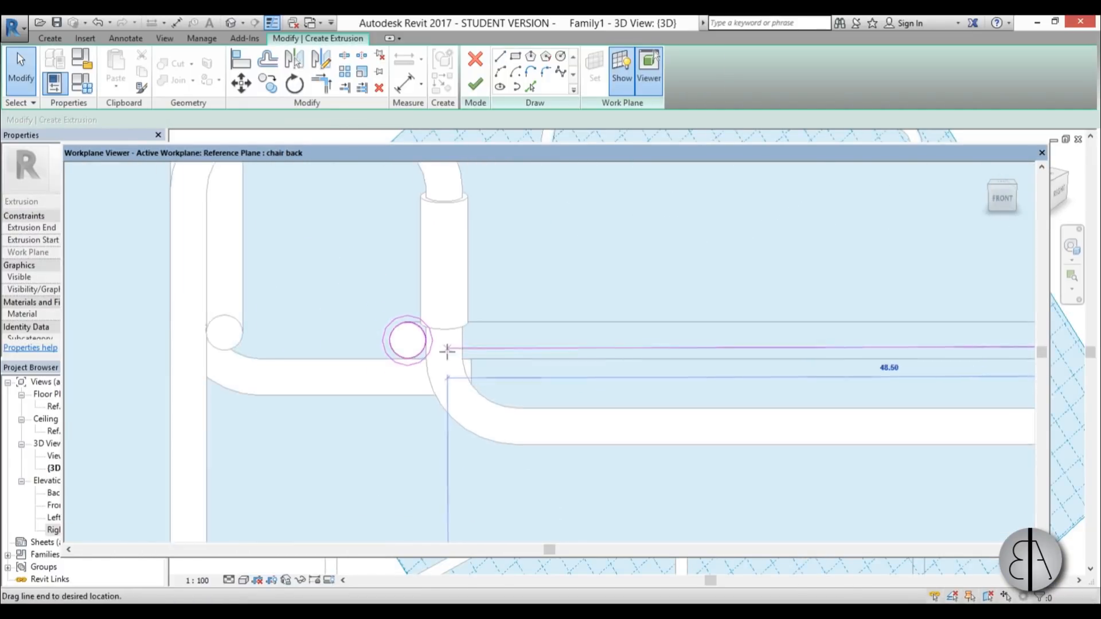
scroll(447, 350, down, 1)
click(423, 342)
scroll(423, 343, down, 3)
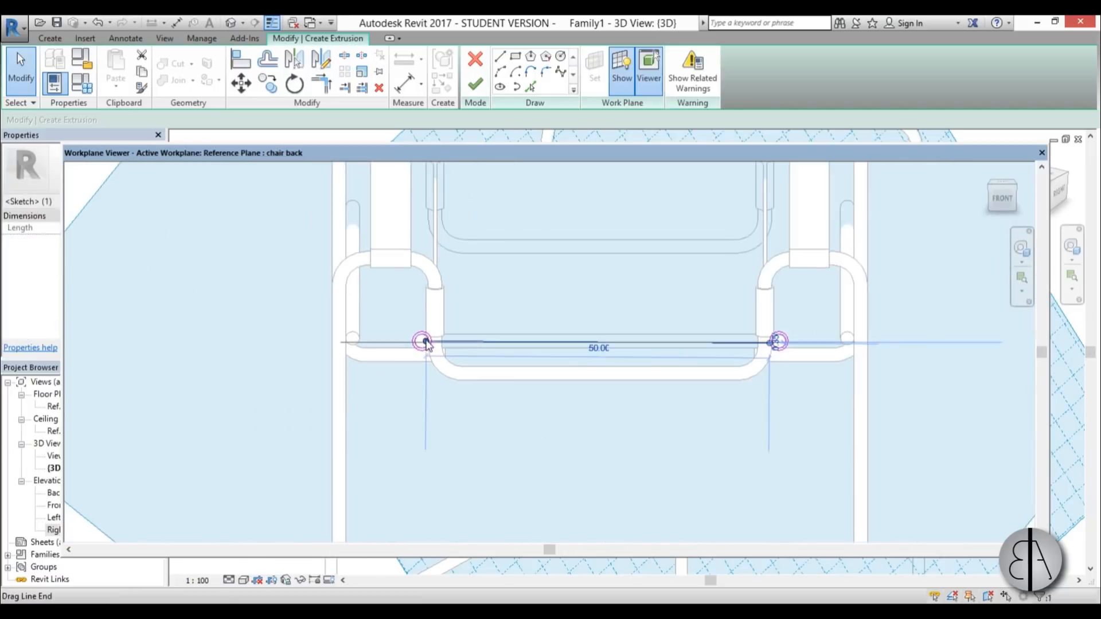
scroll(438, 339, up, 4)
key(Escape)
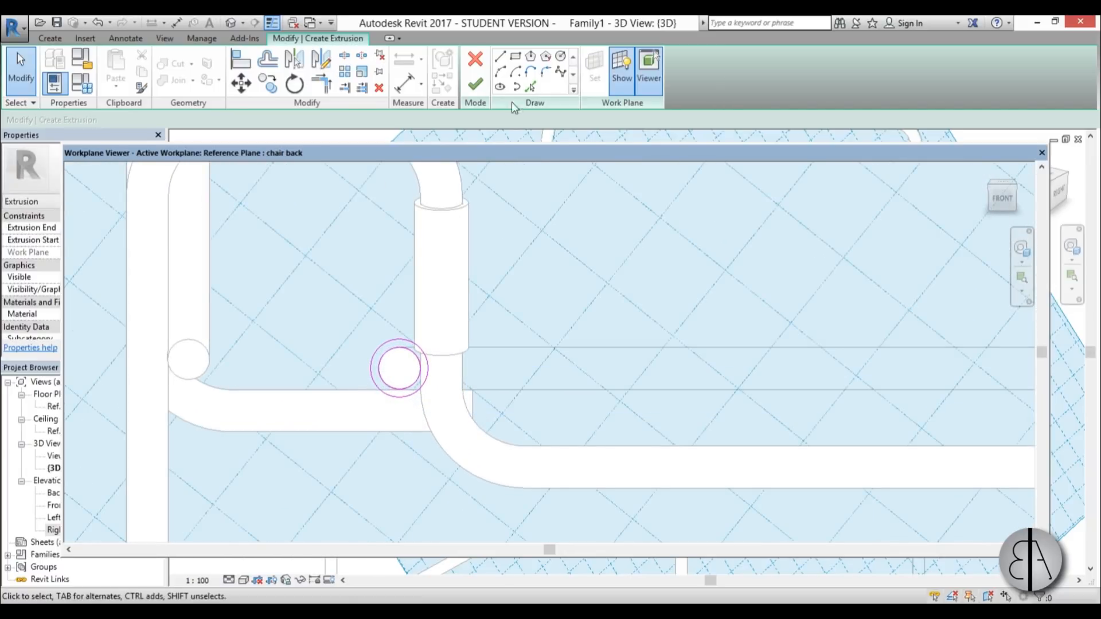
Try to connect the circles with a straight line from the left outer circle to beyond the right one, and delete the line.
click(500, 55)
scroll(447, 365, up, 2)
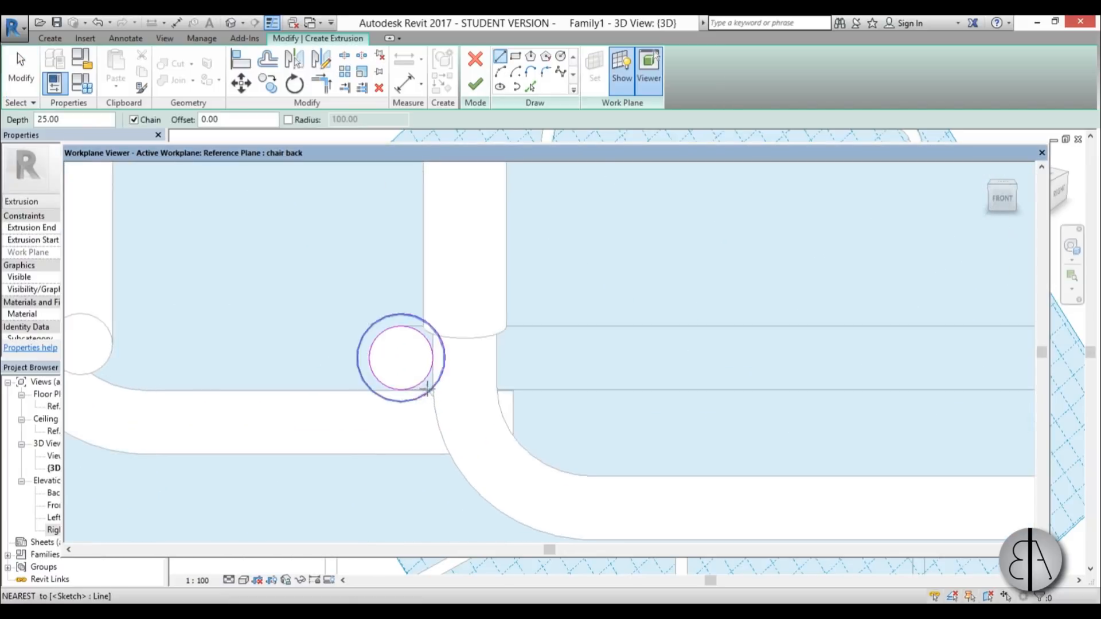
click(447, 364)
scroll(663, 364, down, 4)
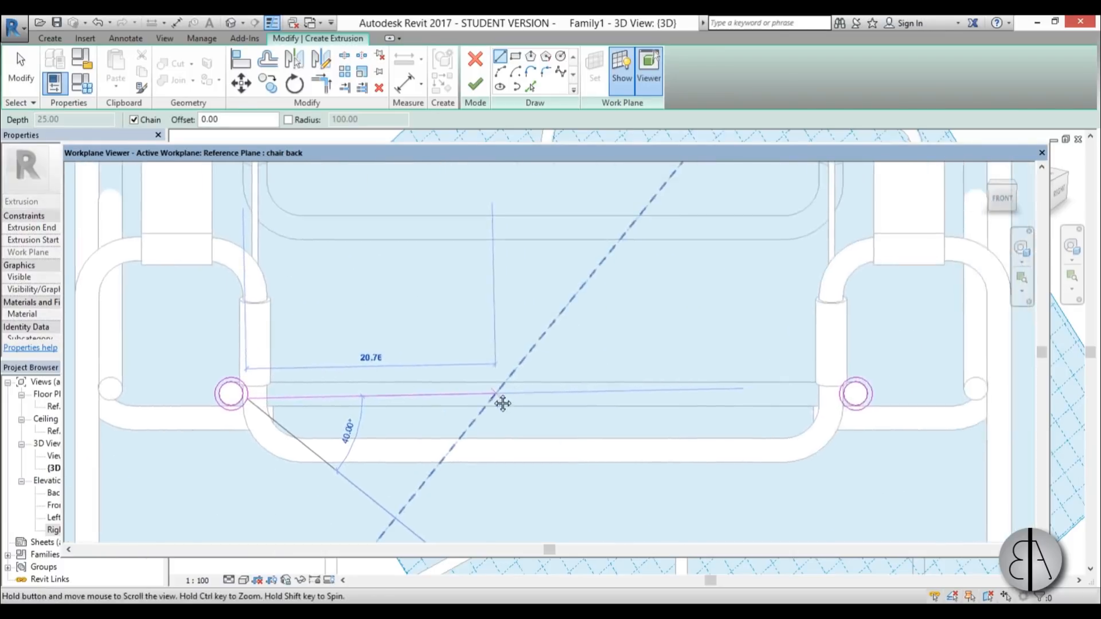
click(797, 396)
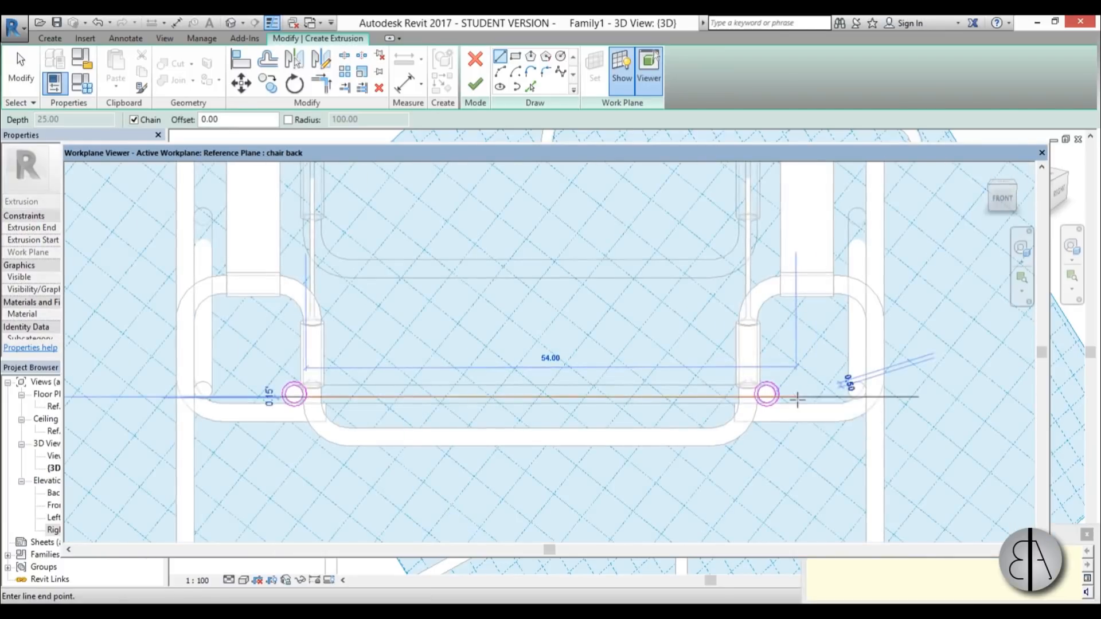
scroll(768, 410, up, 3)
key(Escape)
key(Escape)
scroll(799, 393, up, 1)
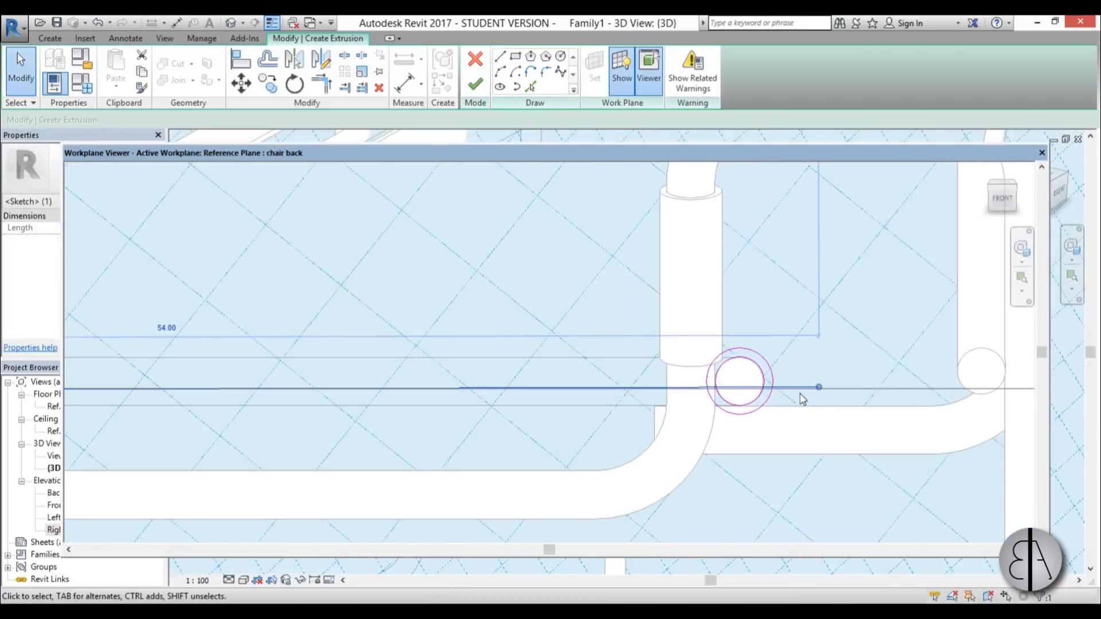
key(Delete)
Draw a straight line from the centre of the right circles to the centre of the left circles.
key(l)
key(i)
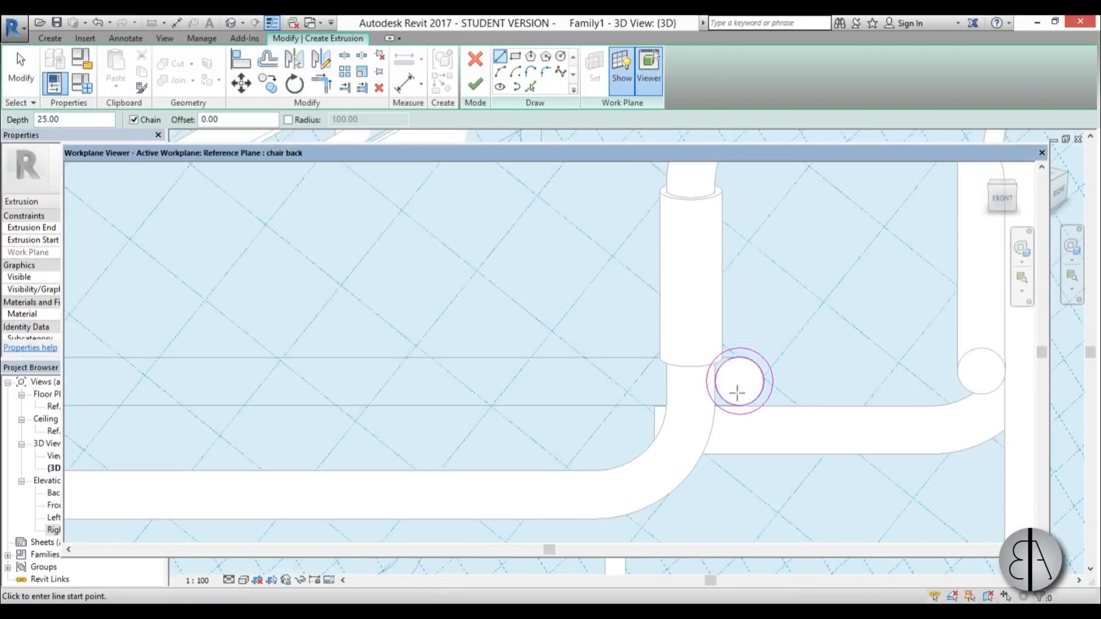
click(739, 380)
scroll(739, 396, down, 4)
scroll(467, 401, up, 4)
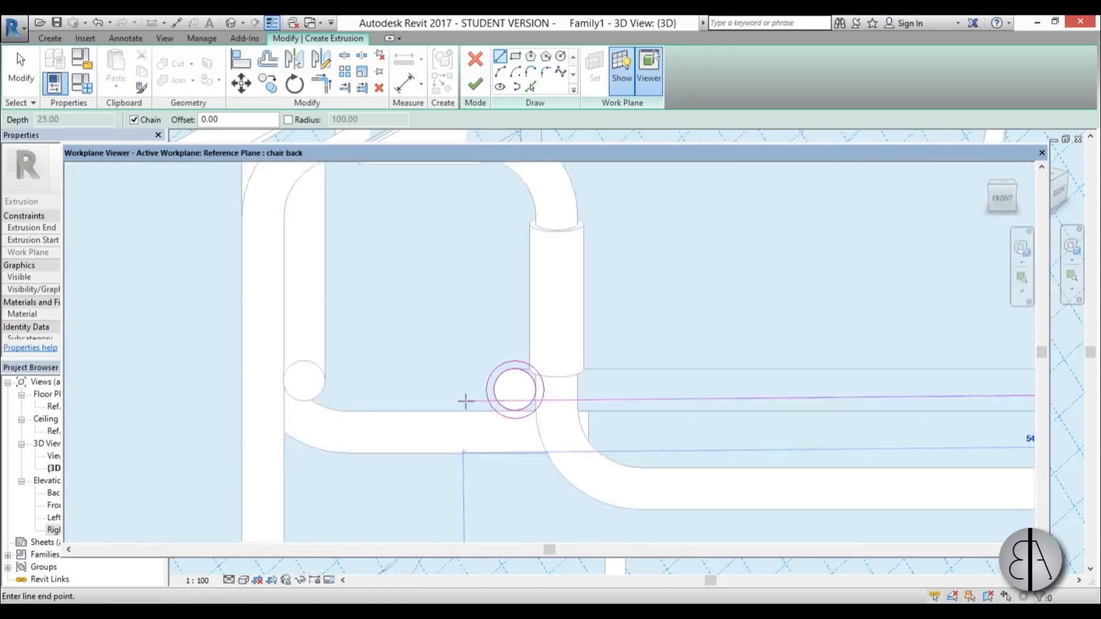
click(521, 388)
scroll(565, 392, up, 2)
key(Escape)
key(Escape)
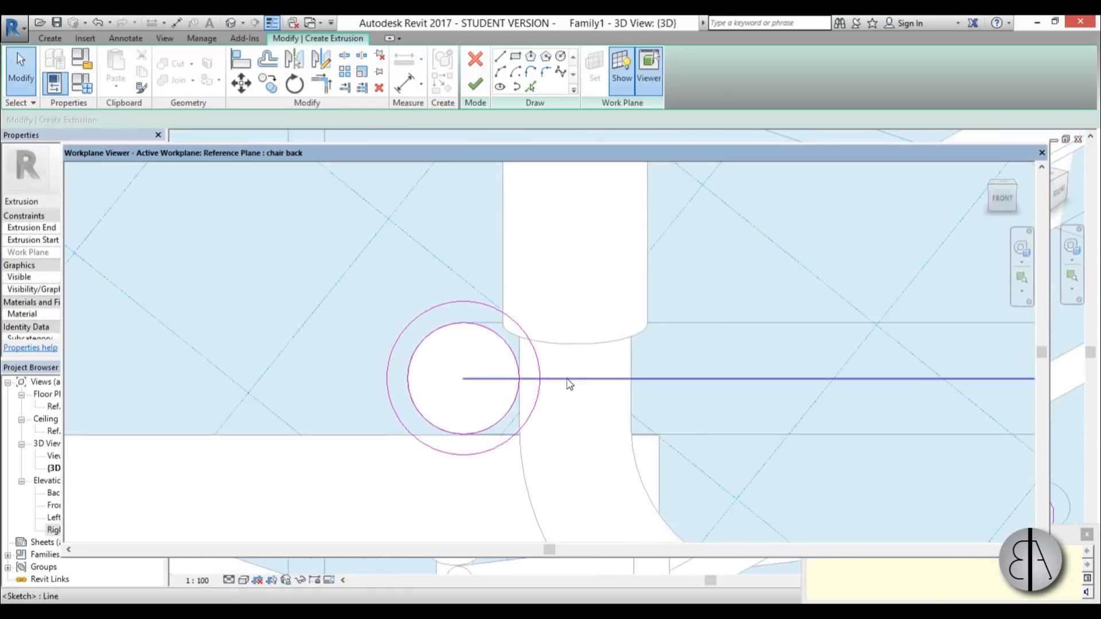
Shift the connecting line slightly above the circle centres and copy it 0.50 straight down.
drag(565, 357, 563, 365)
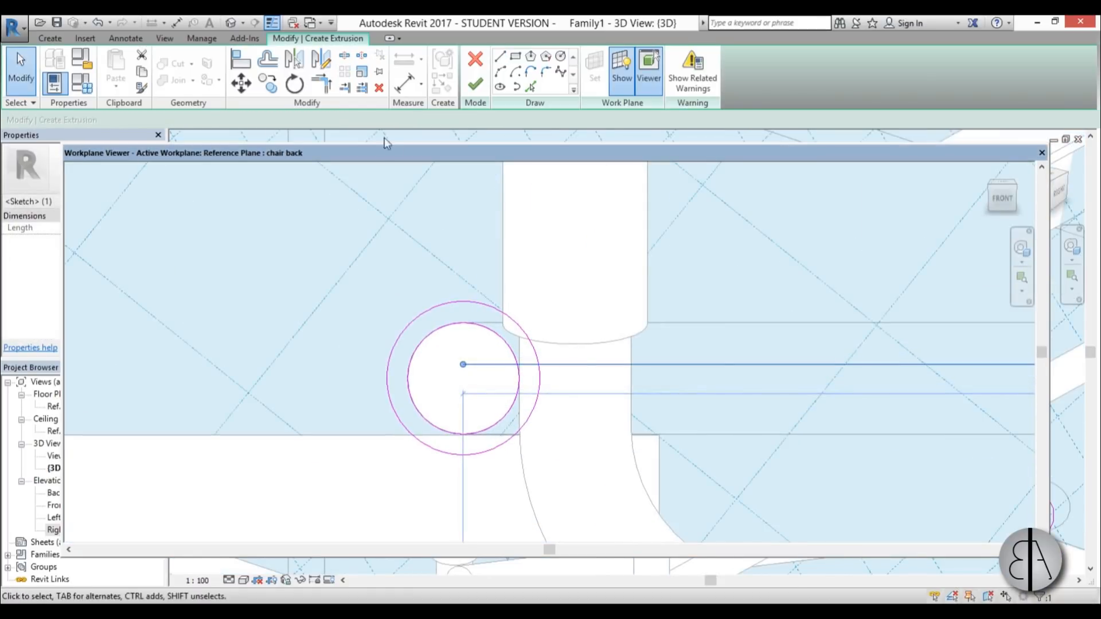
click(268, 83)
click(575, 365)
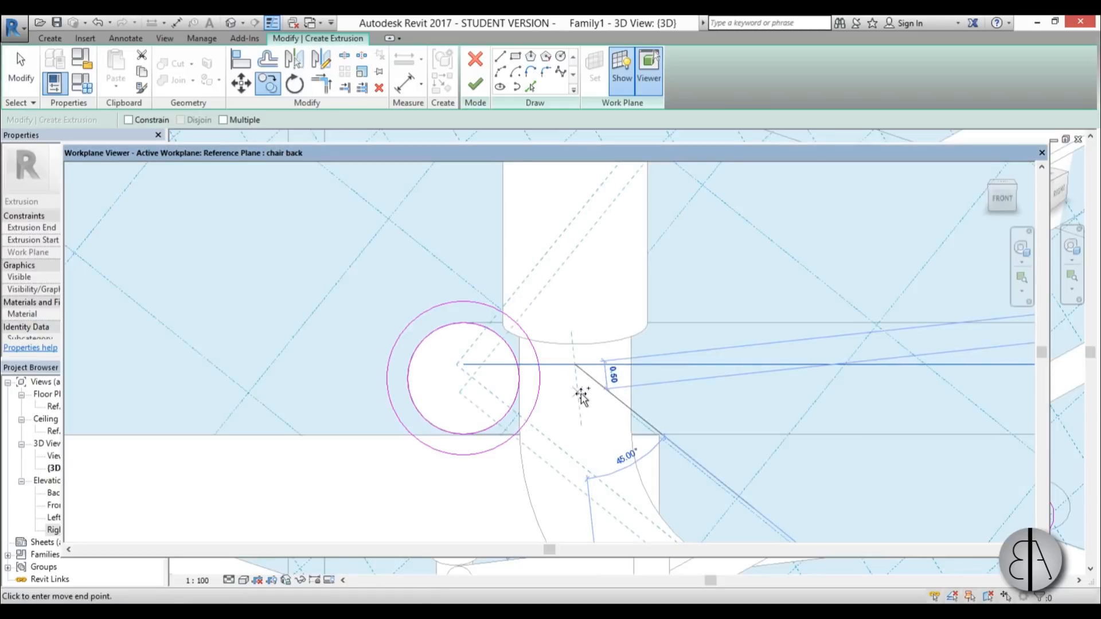
scroll(575, 396, up, 4)
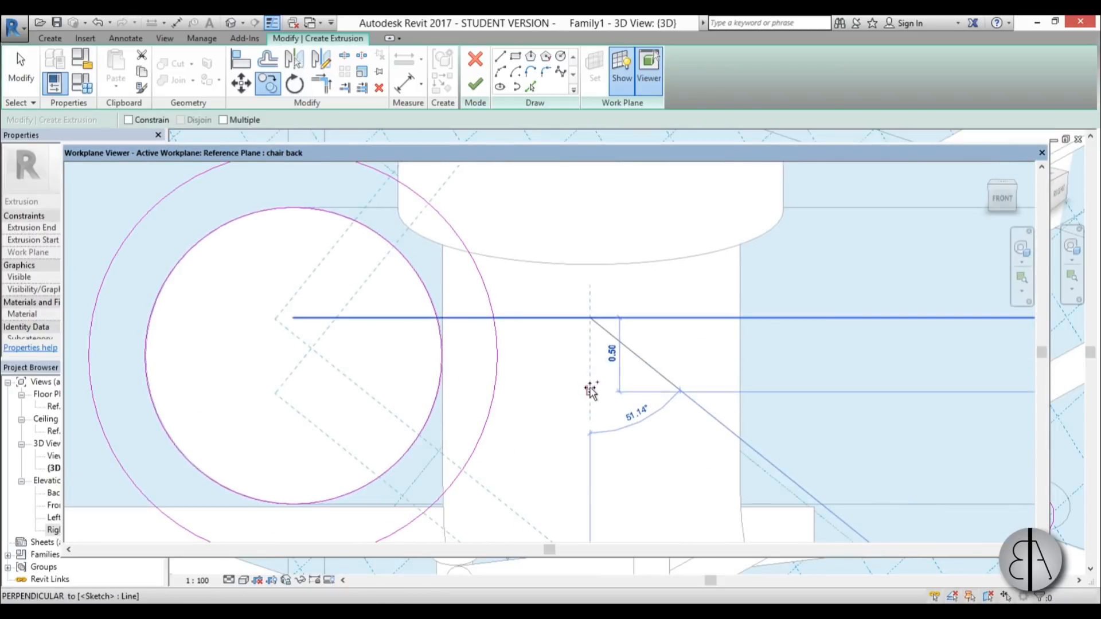
click(590, 391)
scroll(493, 419, down, 4)
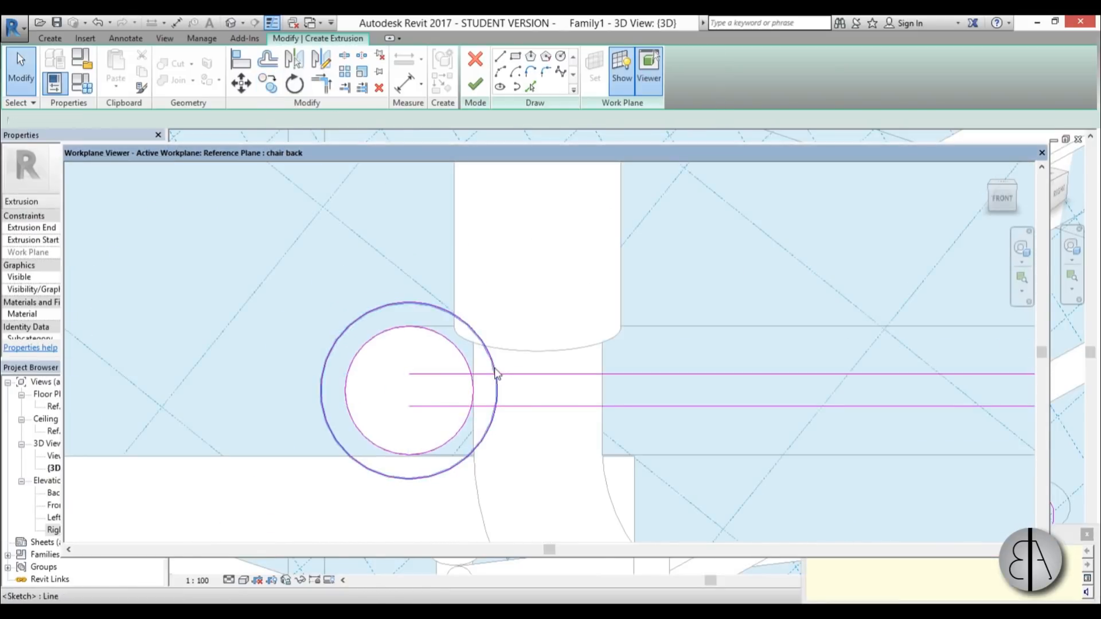
Trim both parallel lines against the outer circles at the right and left ends to form one continuous strap outline.
click(345, 57)
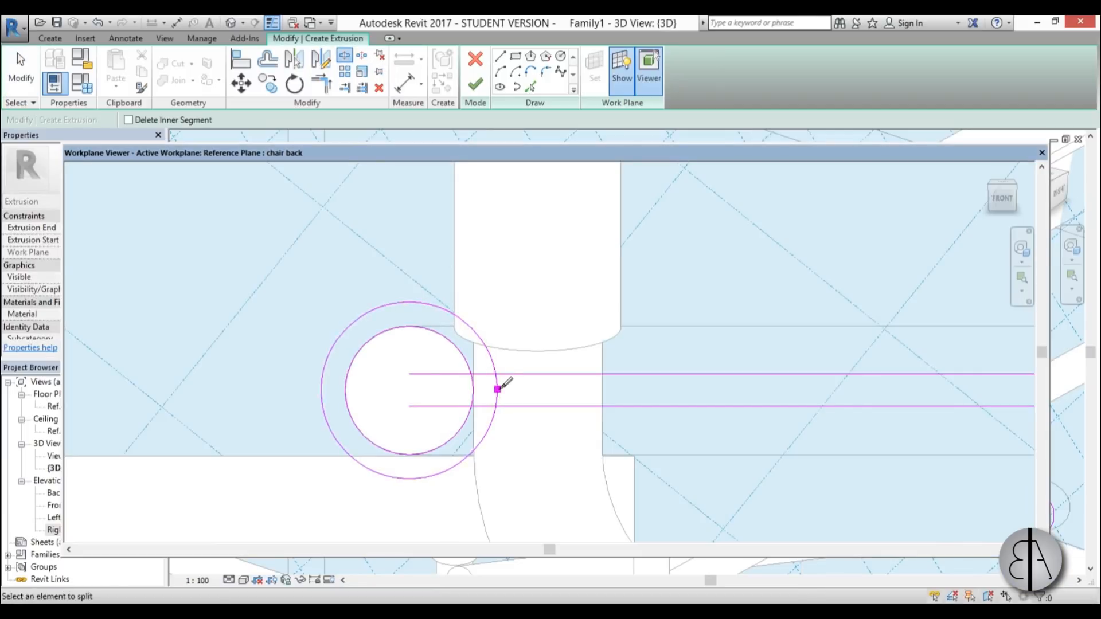
scroll(389, 373, down, 4)
scroll(827, 379, up, 5)
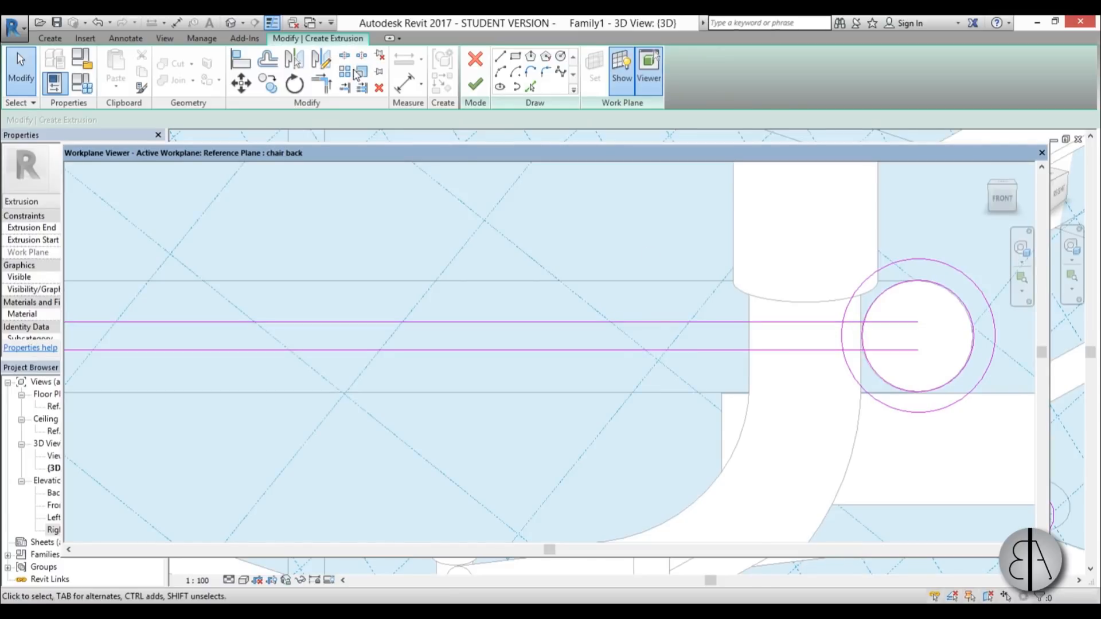
key(t)
key(r)
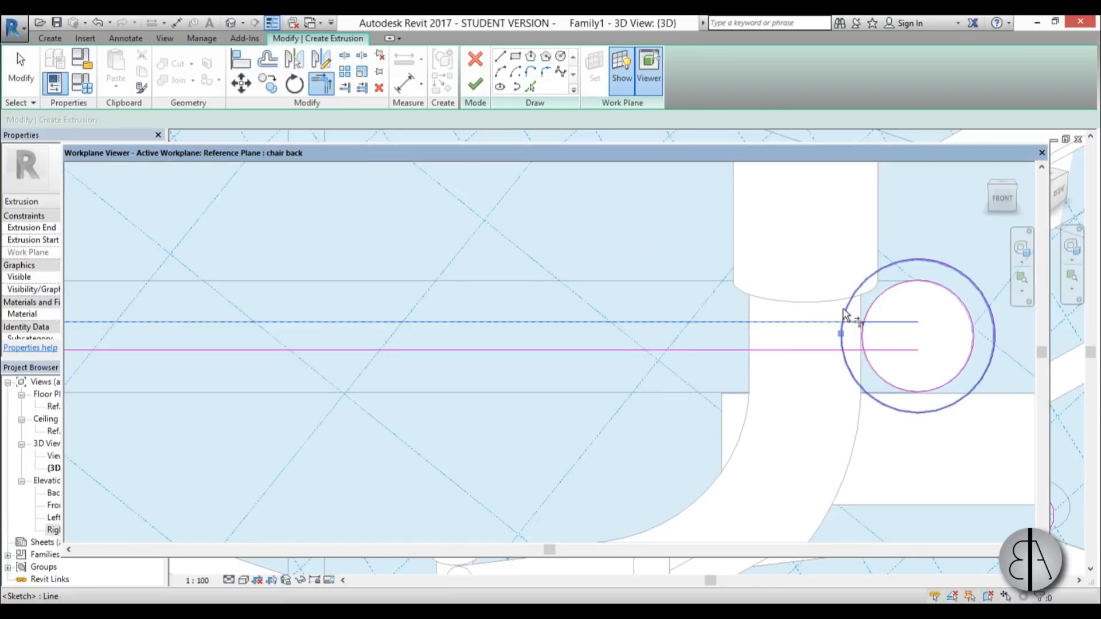
click(826, 350)
click(841, 364)
scroll(891, 364, down, 5)
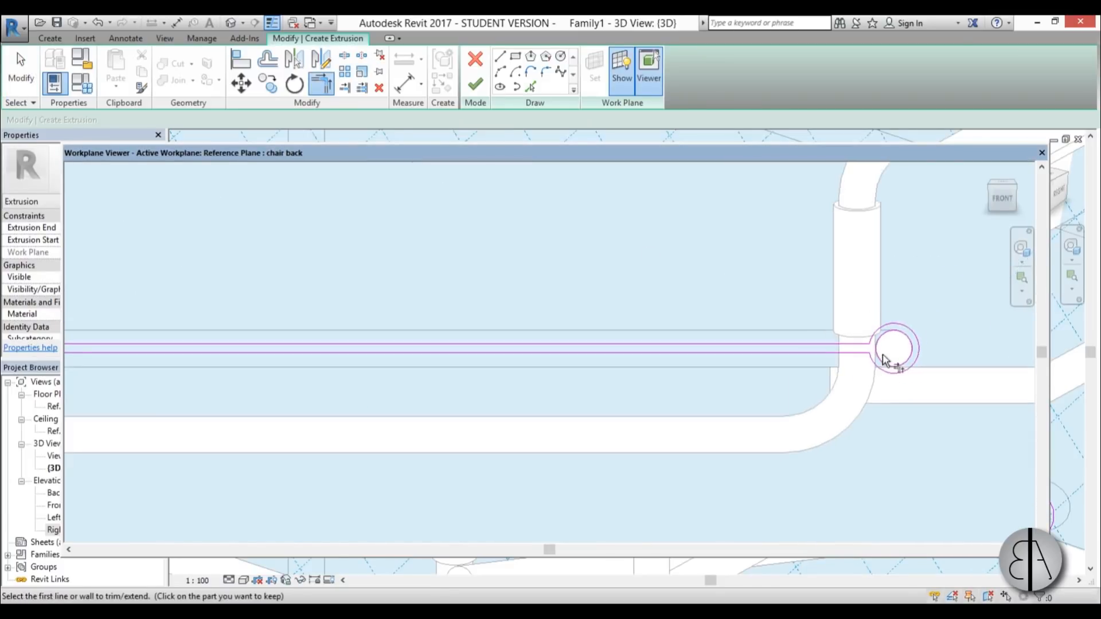
scroll(454, 351, up, 5)
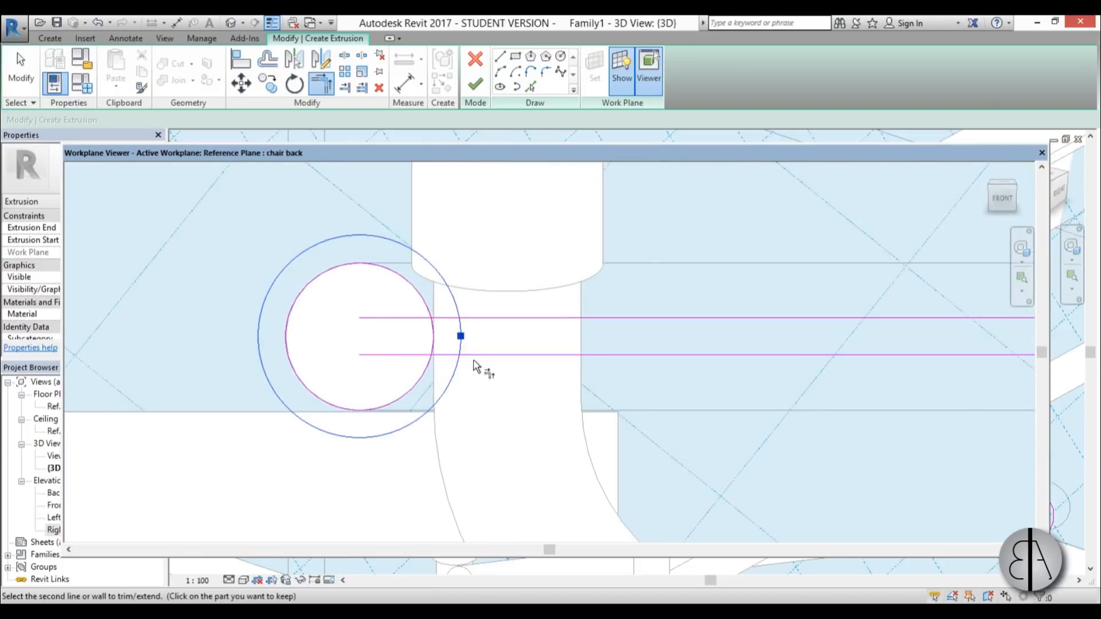
click(474, 358)
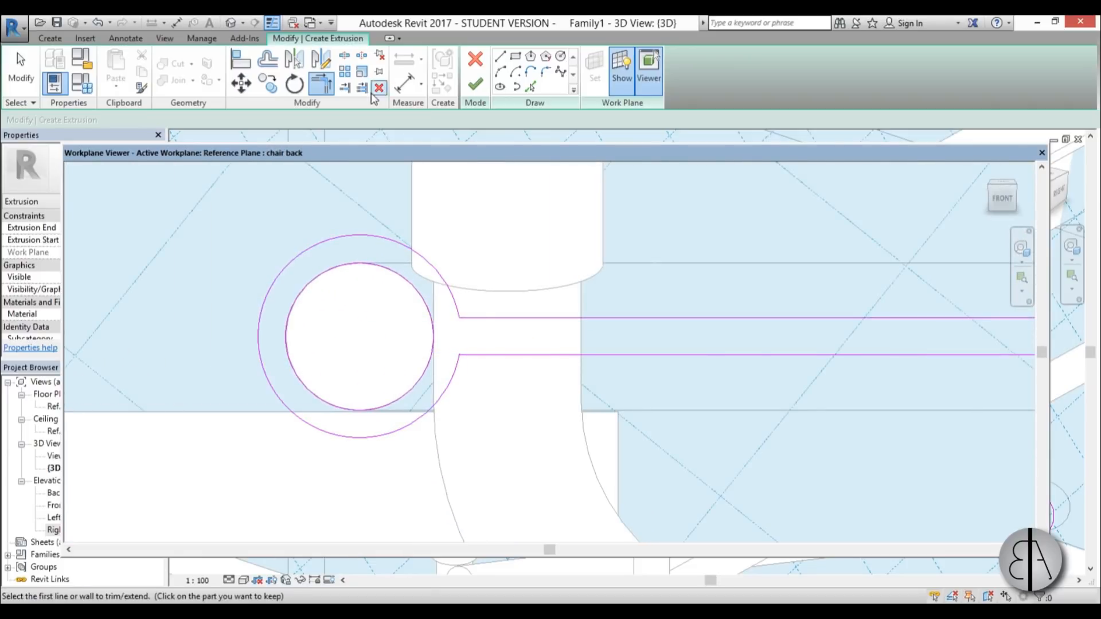
Round the two junctions between the strap lines and the left outer circle with fillet arcs, the upper one about 1.26 in radius.
click(545, 72)
click(477, 321)
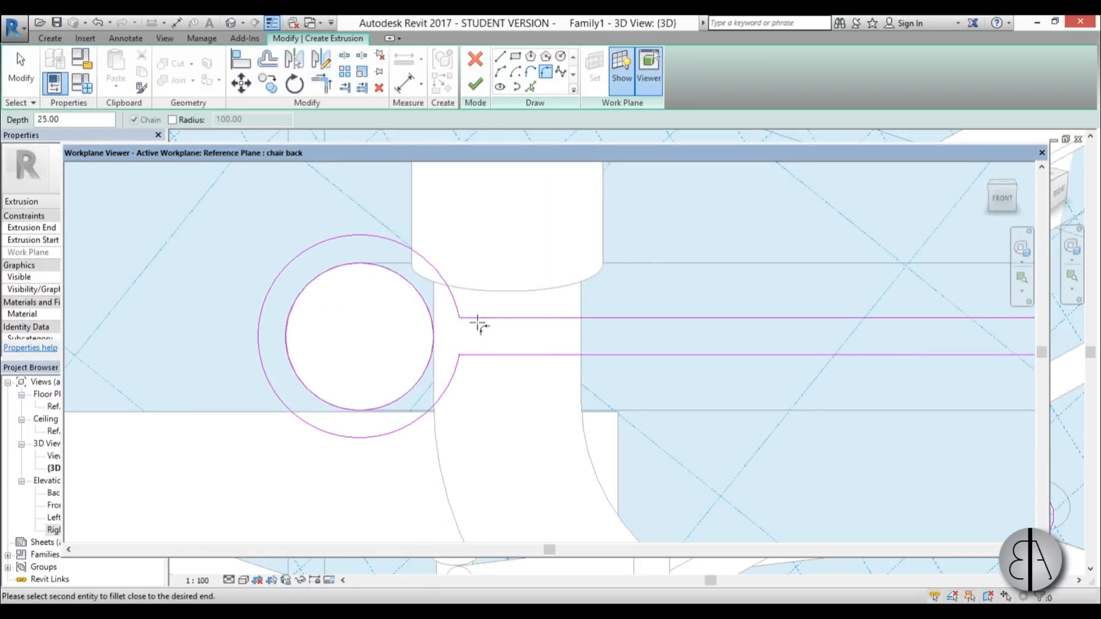
click(463, 311)
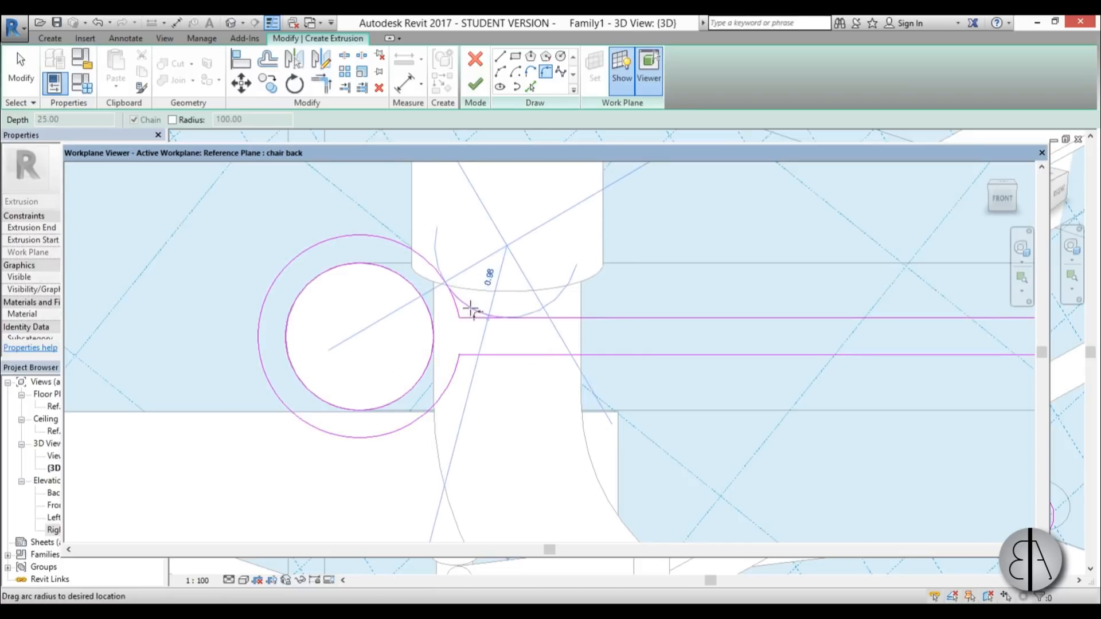
click(473, 308)
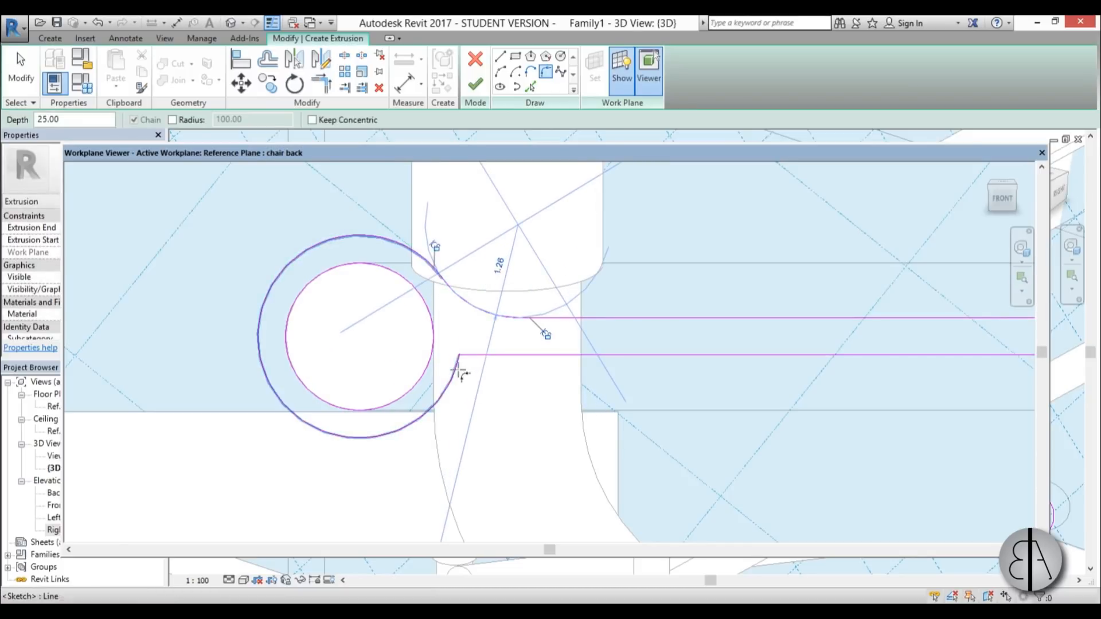
scroll(466, 373, down, 5)
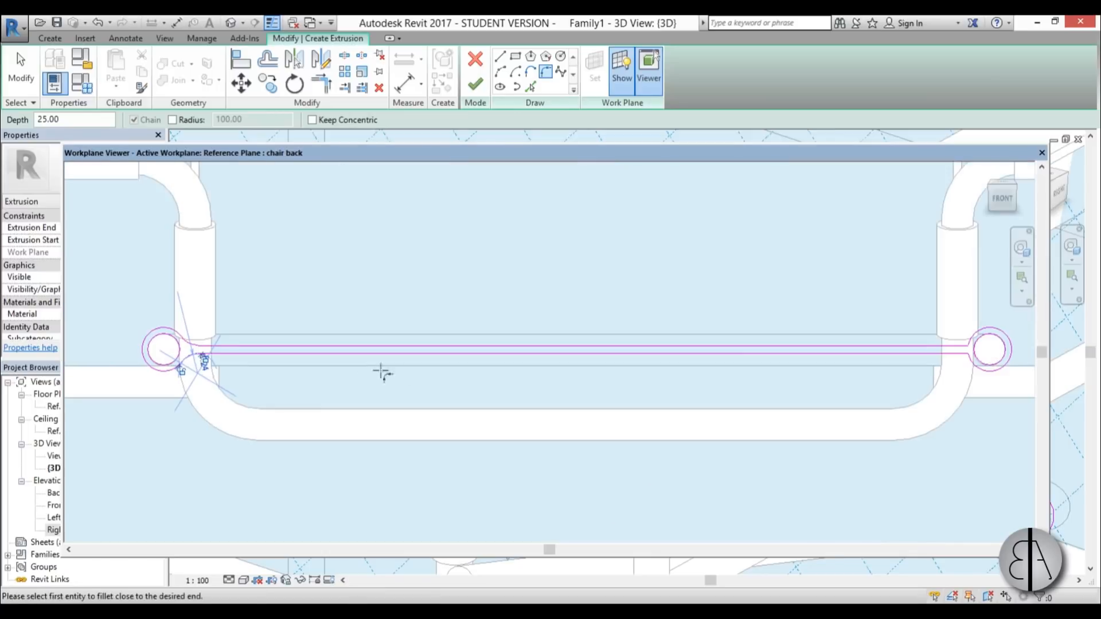
Round the two junctions between the strap lines and the right outer circle with fillet arcs, the upper one about 1.50 in radius.
scroll(445, 351, up, 5)
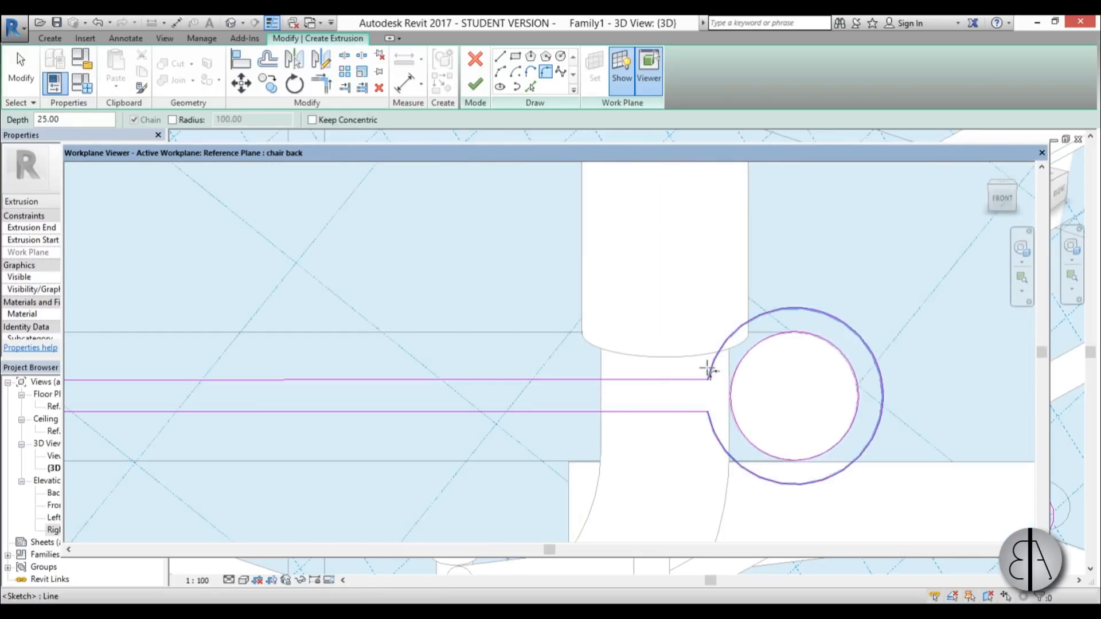
click(708, 371)
click(703, 367)
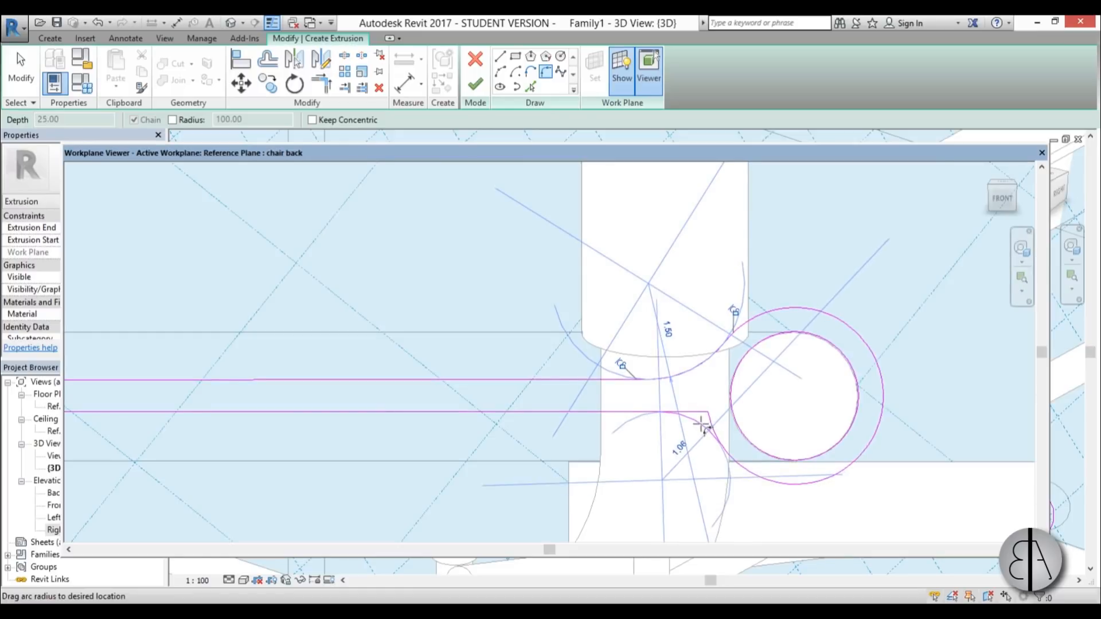
click(703, 425)
scroll(702, 425, down, 5)
mouse_move(585, 400)
middle_down()
mouse_move(658, 368)
mouse_move(596, 402)
middle_up()
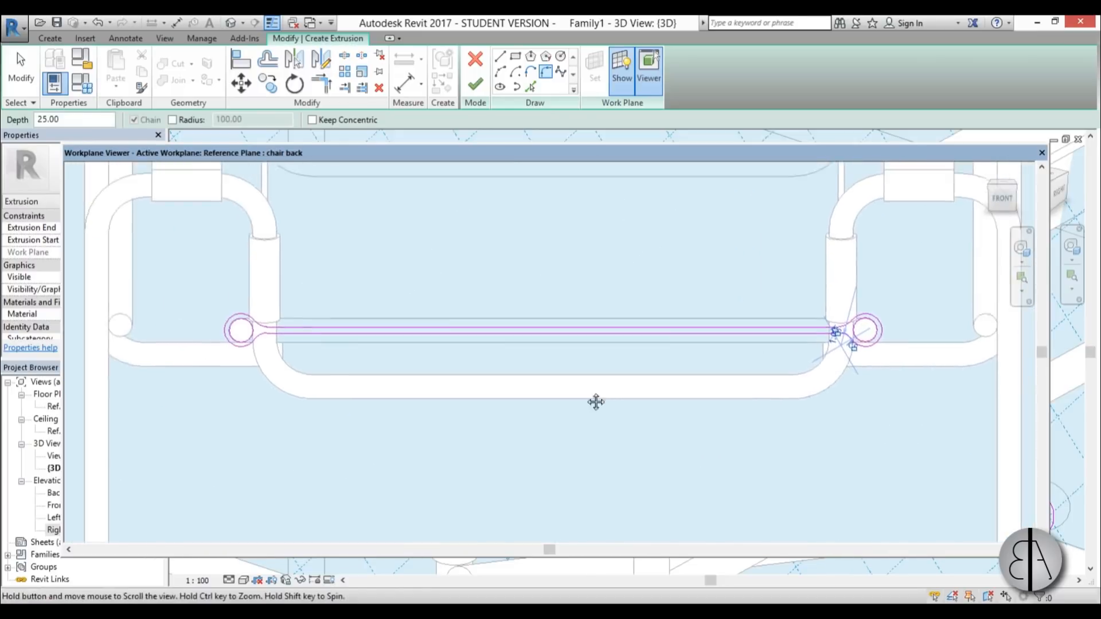
scroll(596, 402, down, 1)
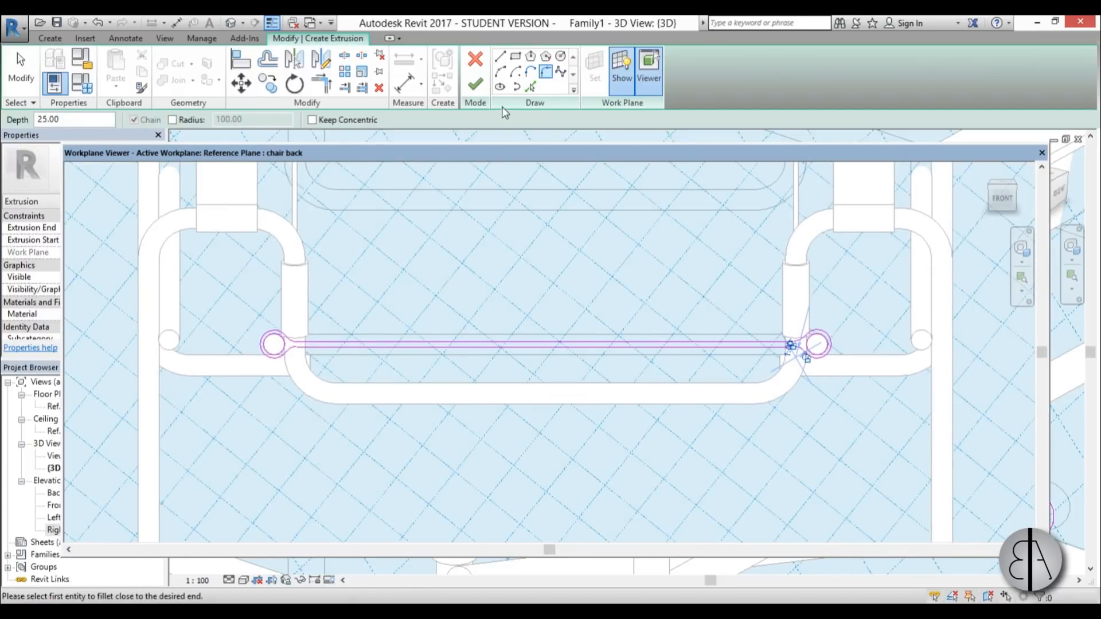
Finish the strap sketch as an extrusion 25.00 deep and close the workplane viewer.
click(473, 86)
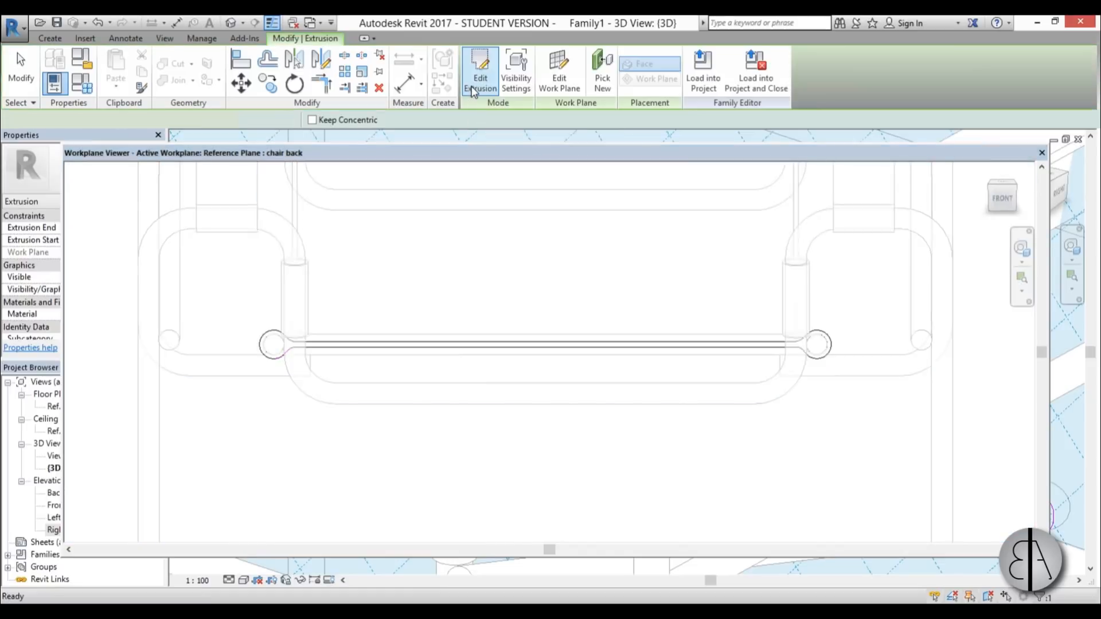
click(998, 199)
click(1041, 153)
click(549, 294)
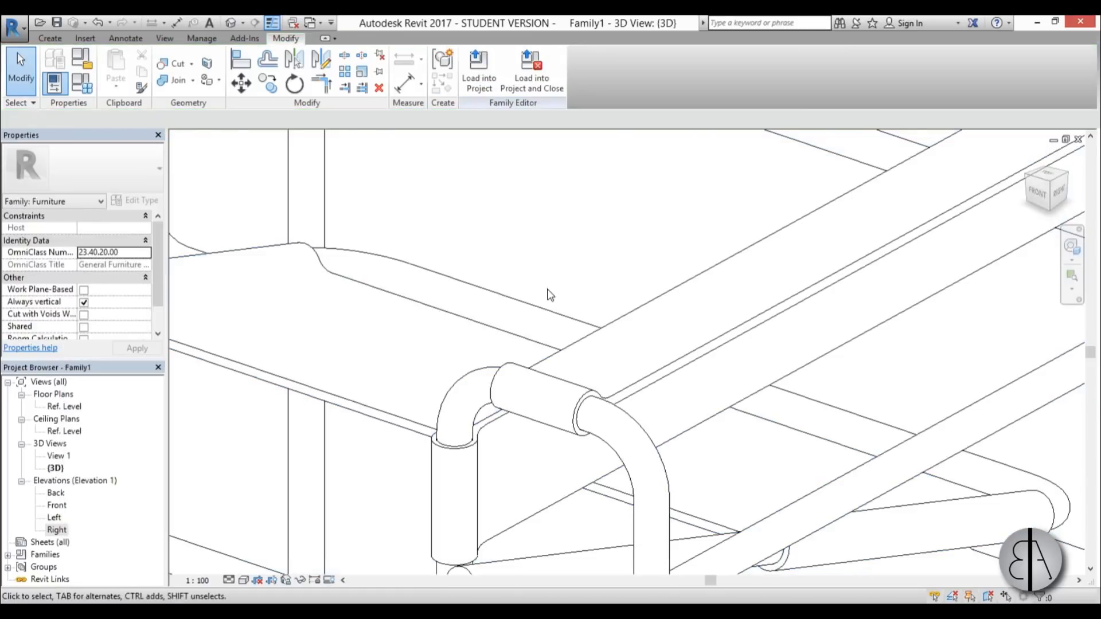
Stretch the seat strap extrusion in the Right elevation toward the front of the chair to a depth of 50.33, and check it in 3D.
scroll(548, 294, down, 4)
click(462, 321)
click(462, 321)
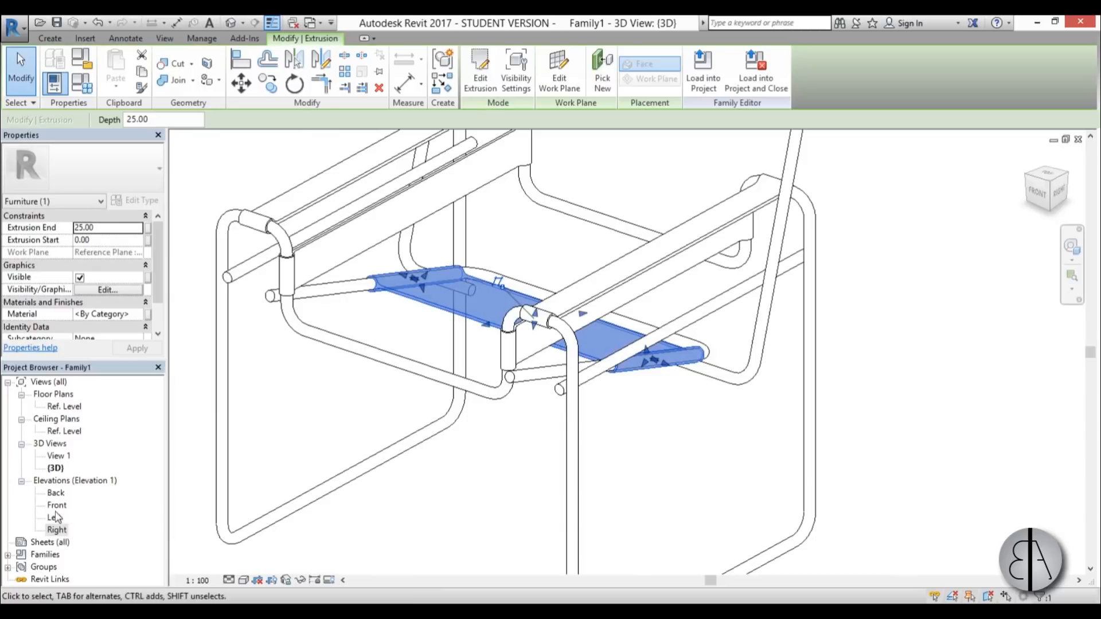
double_click(57, 530)
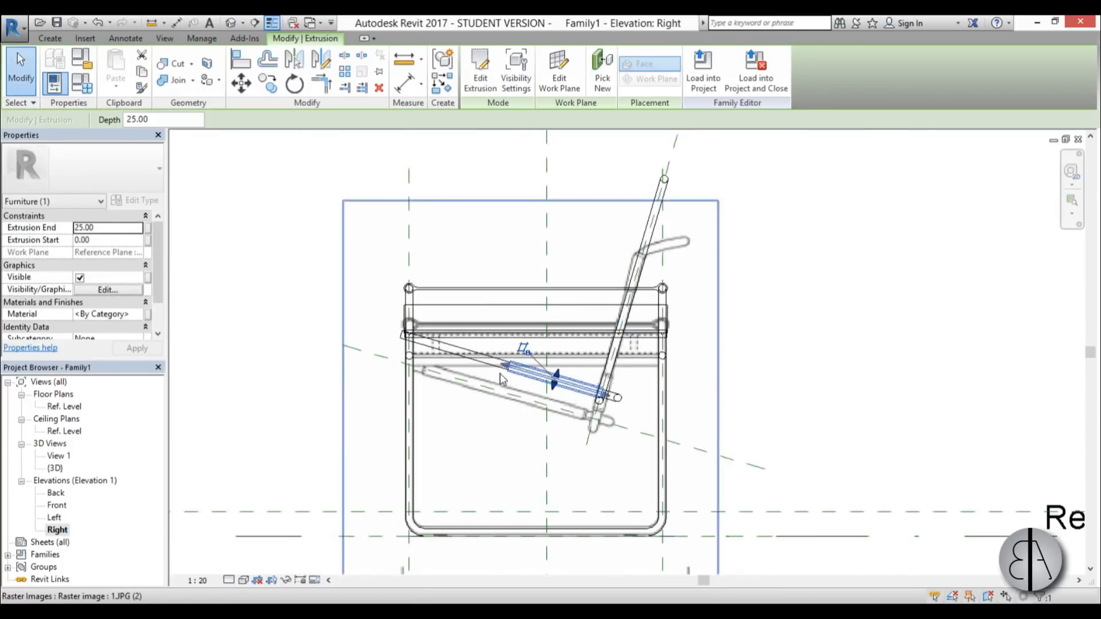
scroll(500, 379, up, 4)
drag(519, 360, 294, 282)
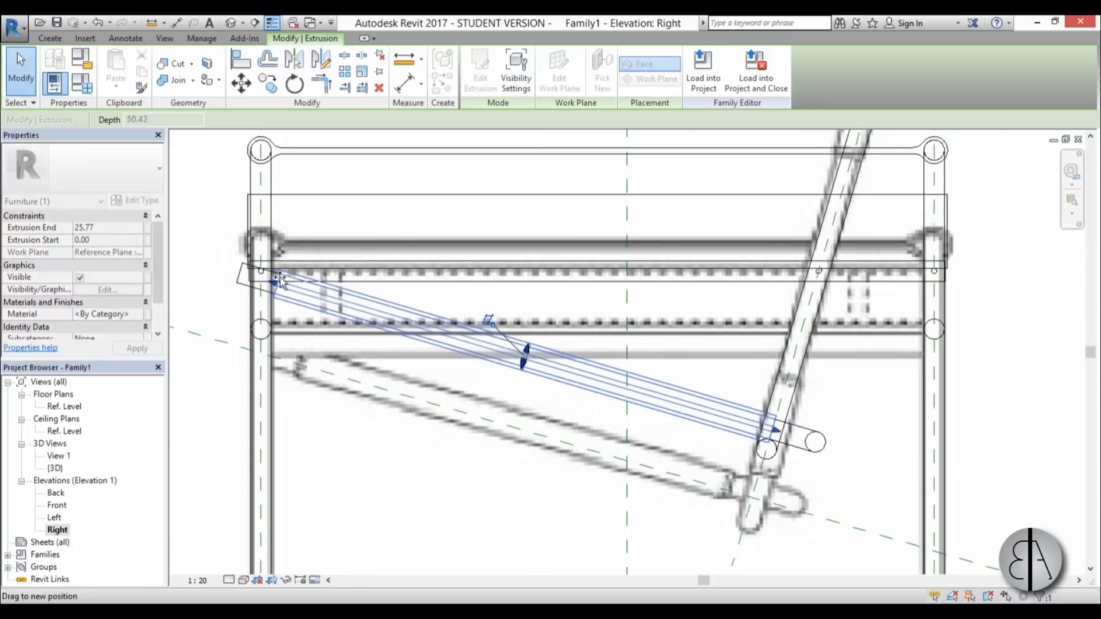
drag(281, 282, 279, 283)
double_click(55, 468)
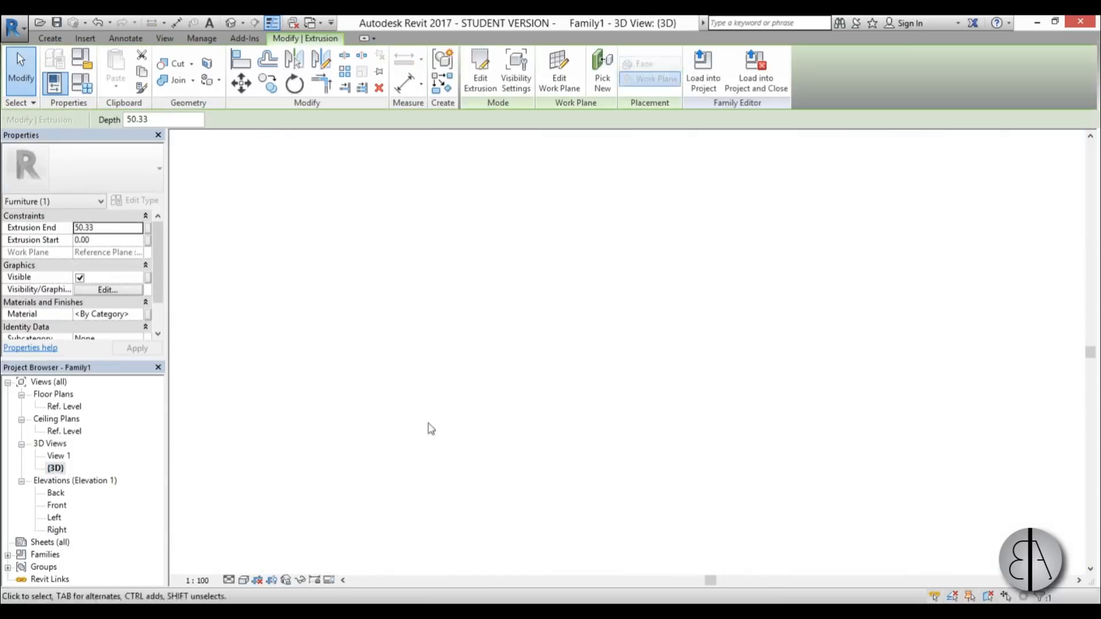
shift+middle_drag(459, 453, 631, 467)
scroll(672, 484, down, 4)
click(672, 477)
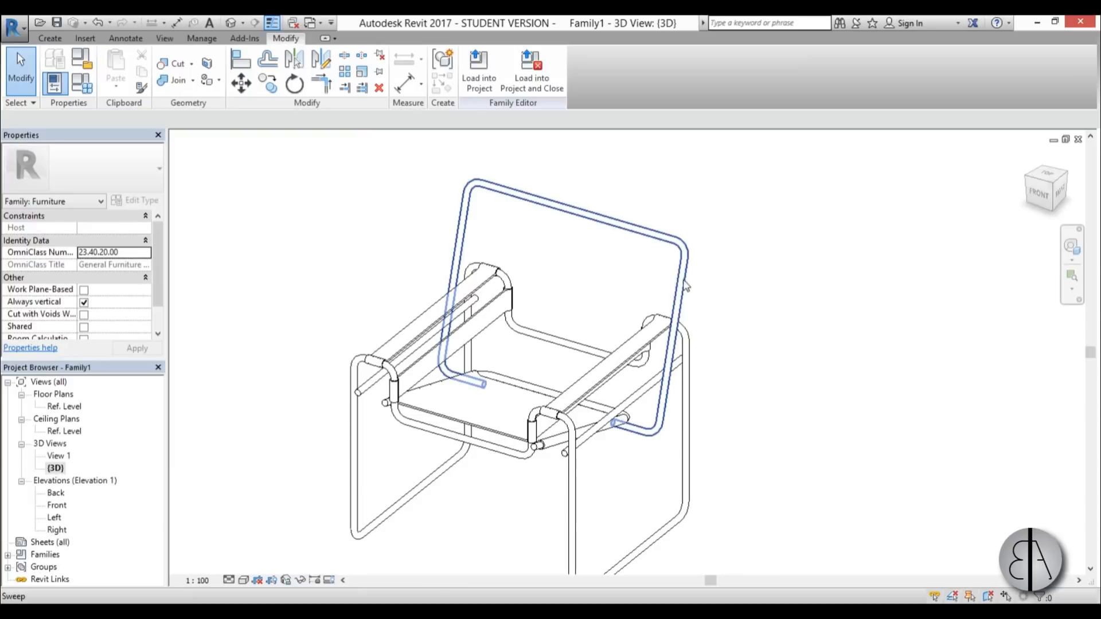
Start a new extrusion from the Right elevation on the seat reference plane, opening the {3D} view and the workplane viewer for sketching.
scroll(678, 289, up, 3)
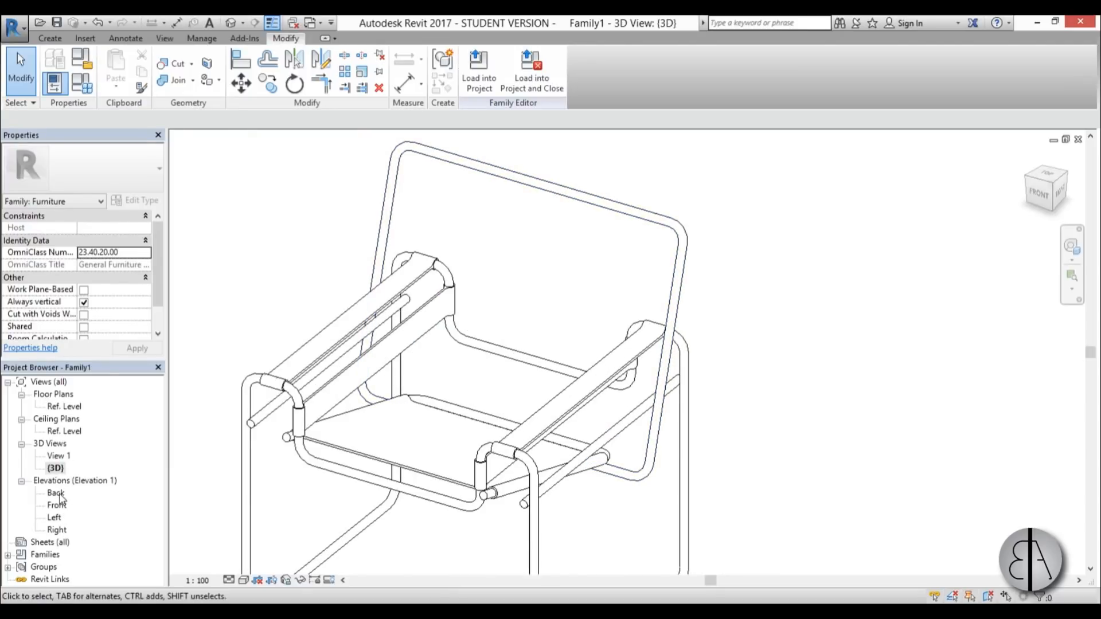
shift+middle_drag(556, 308, 524, 302)
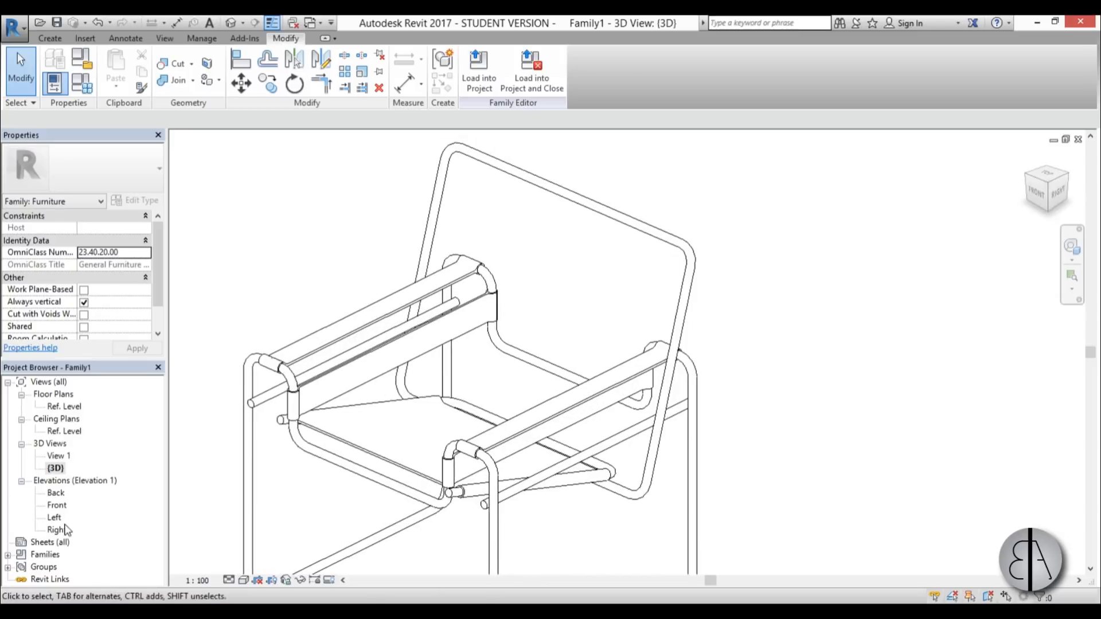
double_click(65, 528)
scroll(392, 356, down, 3)
middle_drag(458, 372, 440, 407)
click(64, 37)
click(116, 66)
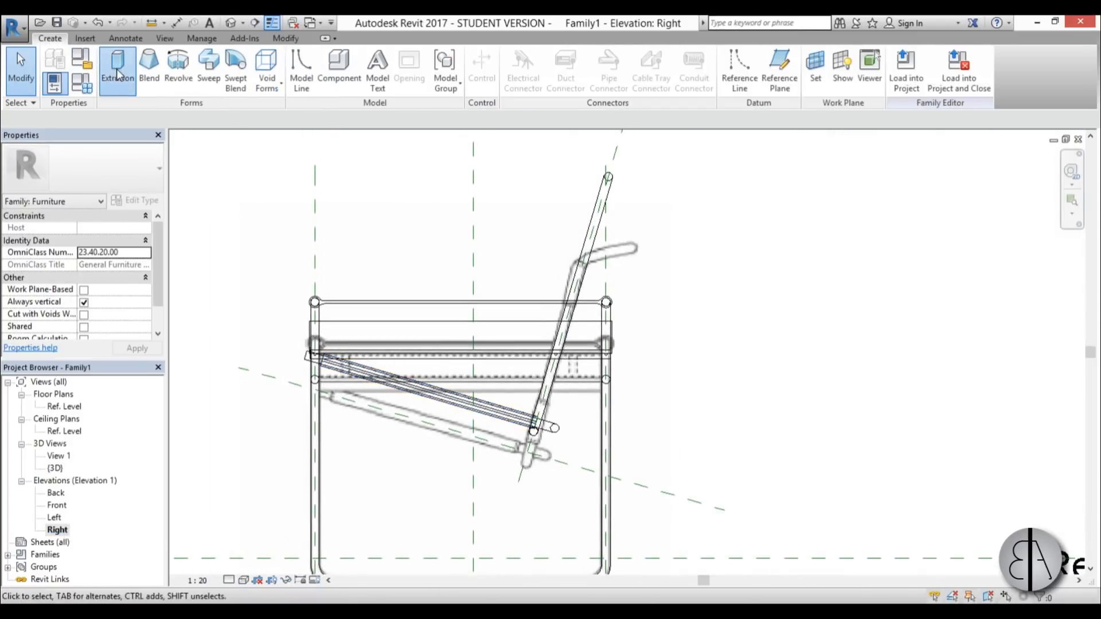
click(595, 79)
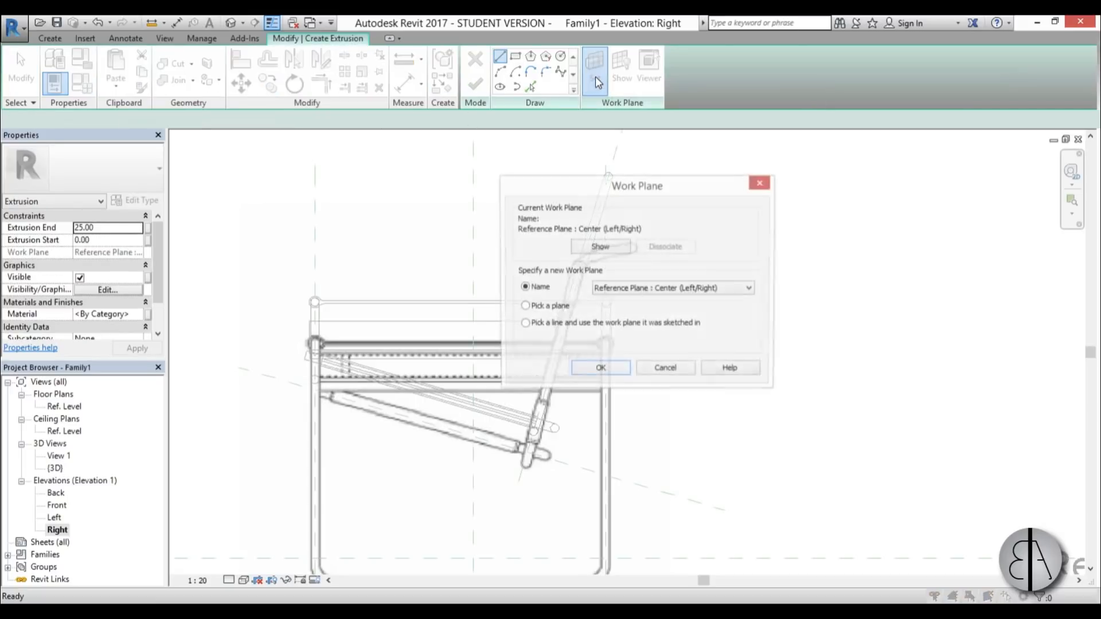
click(600, 369)
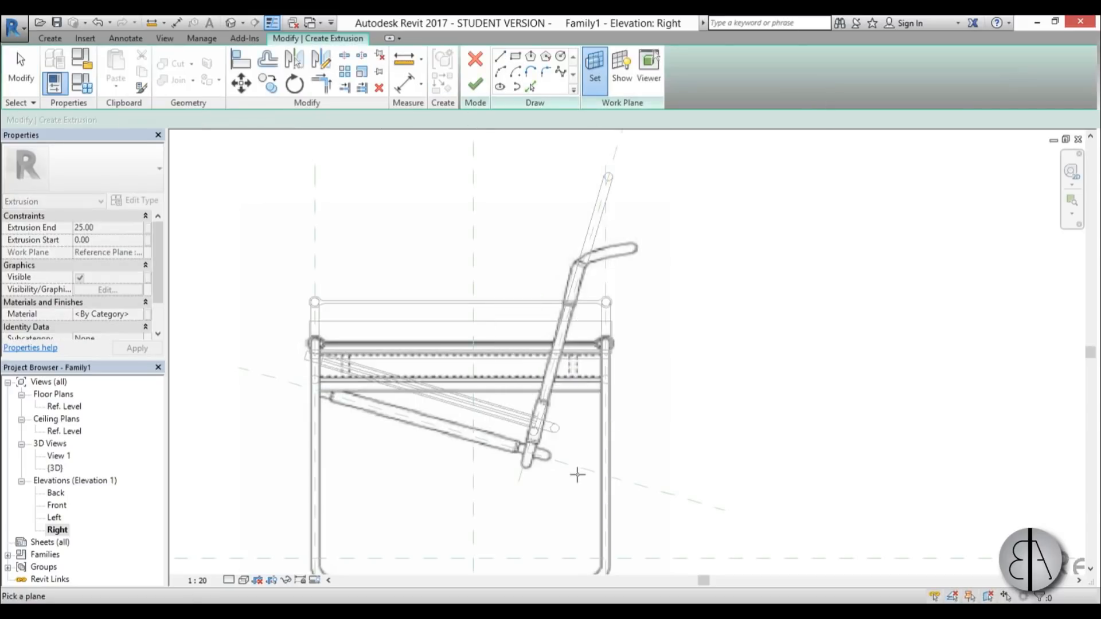
click(570, 466)
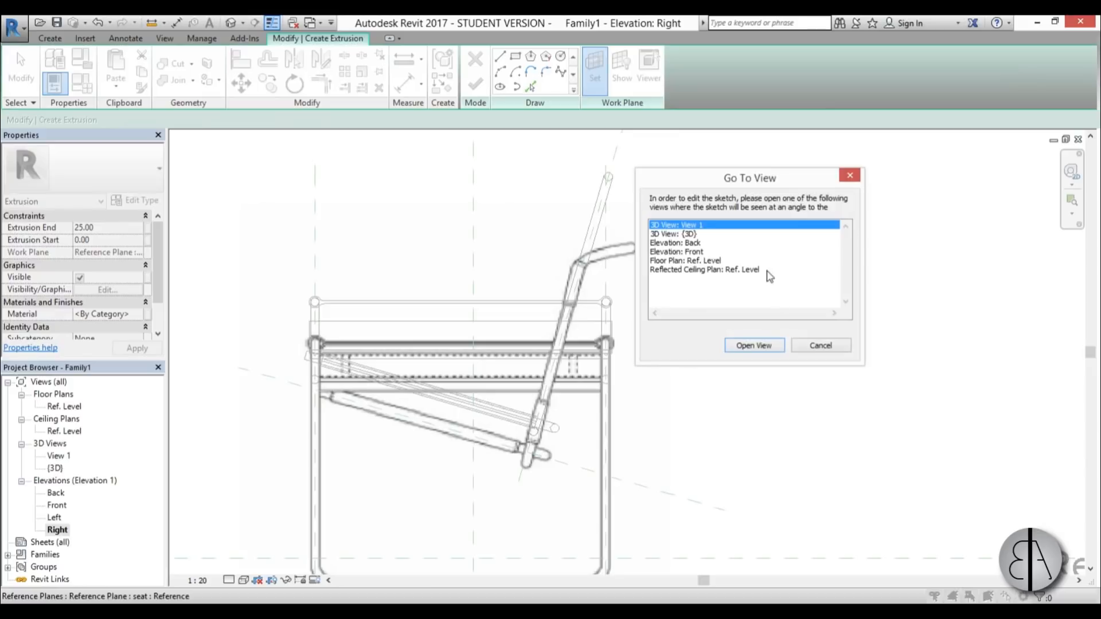
double_click(681, 235)
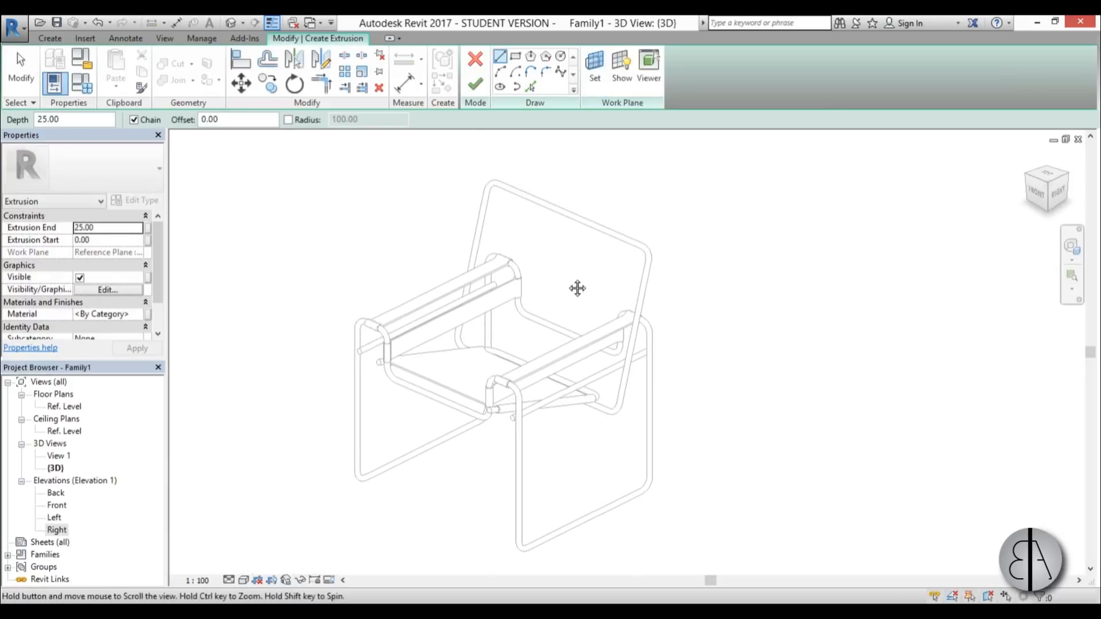
click(652, 83)
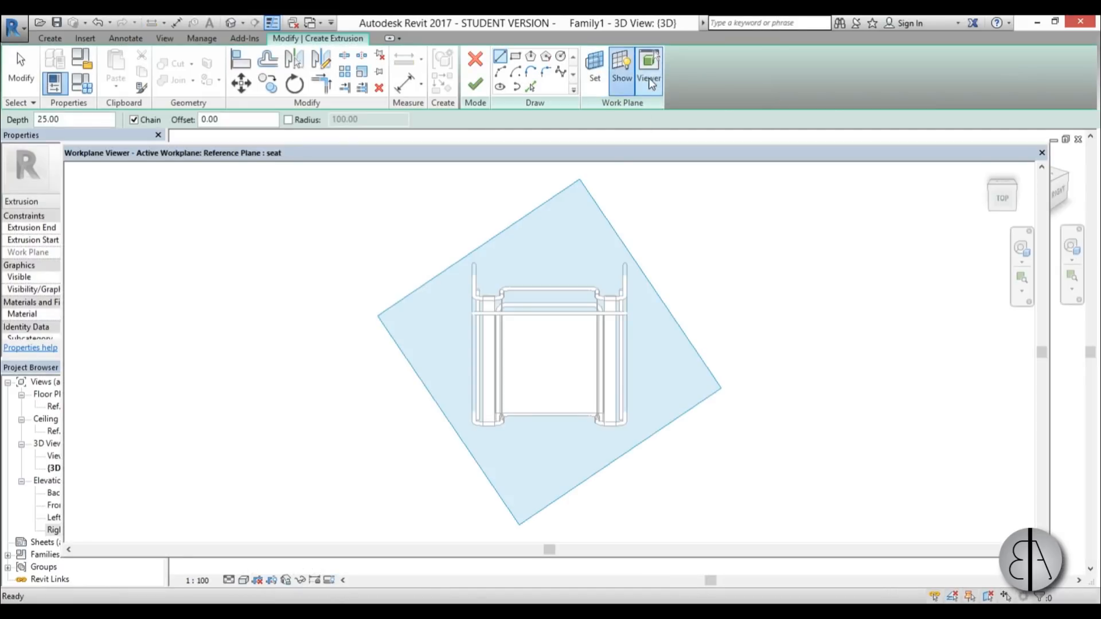
Sketch a circle about 0.90 in radius centred on the left side tube of the backrest frame.
scroll(524, 395, up, 3)
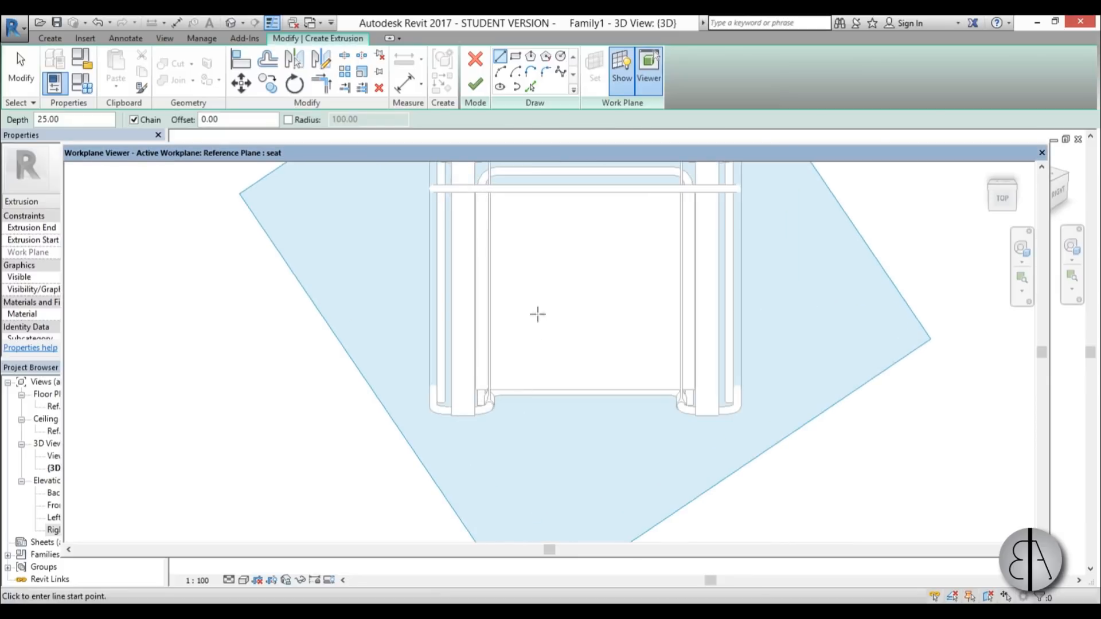
scroll(516, 321, up, 3)
scroll(487, 286, down, 1)
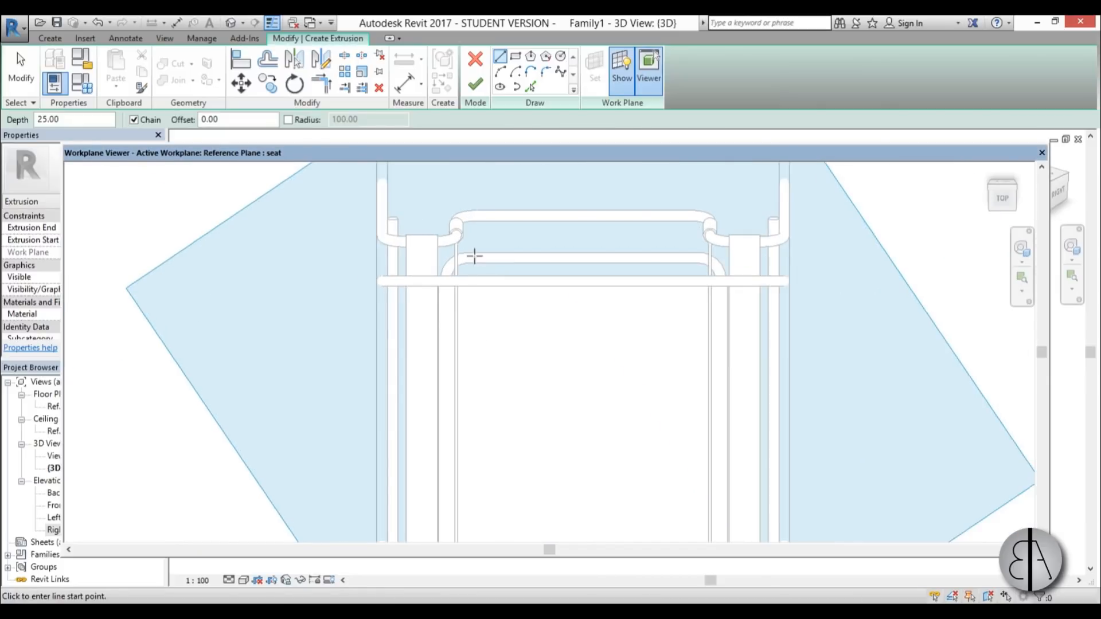
scroll(475, 257, up, 2)
scroll(326, 310, down, 1)
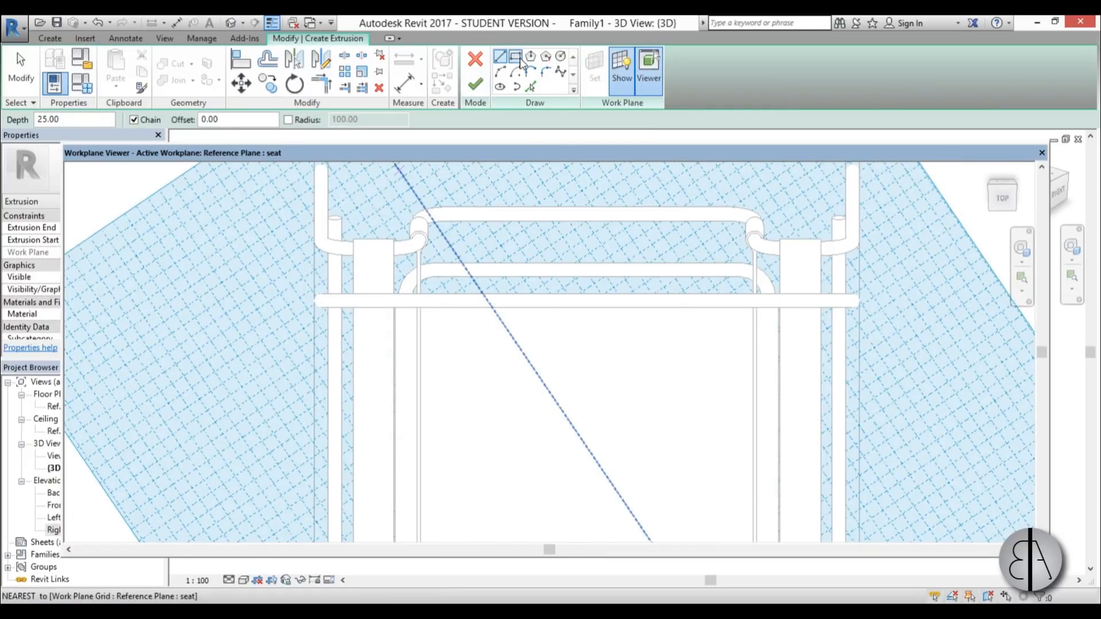
click(560, 57)
scroll(302, 309, up, 4)
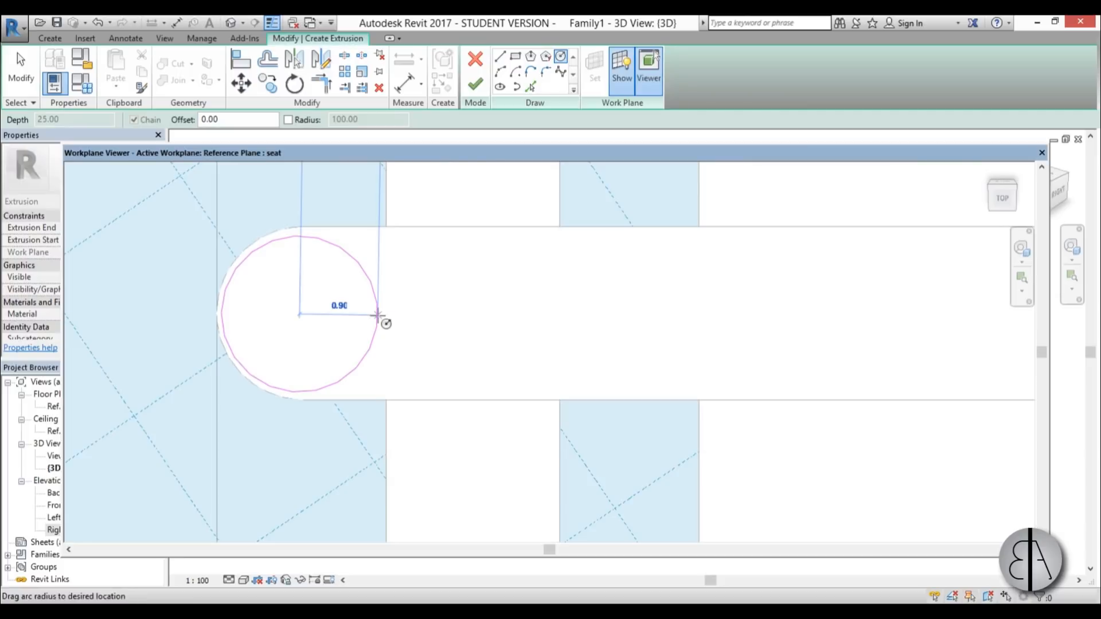
click(377, 314)
key(Escape)
key(Escape)
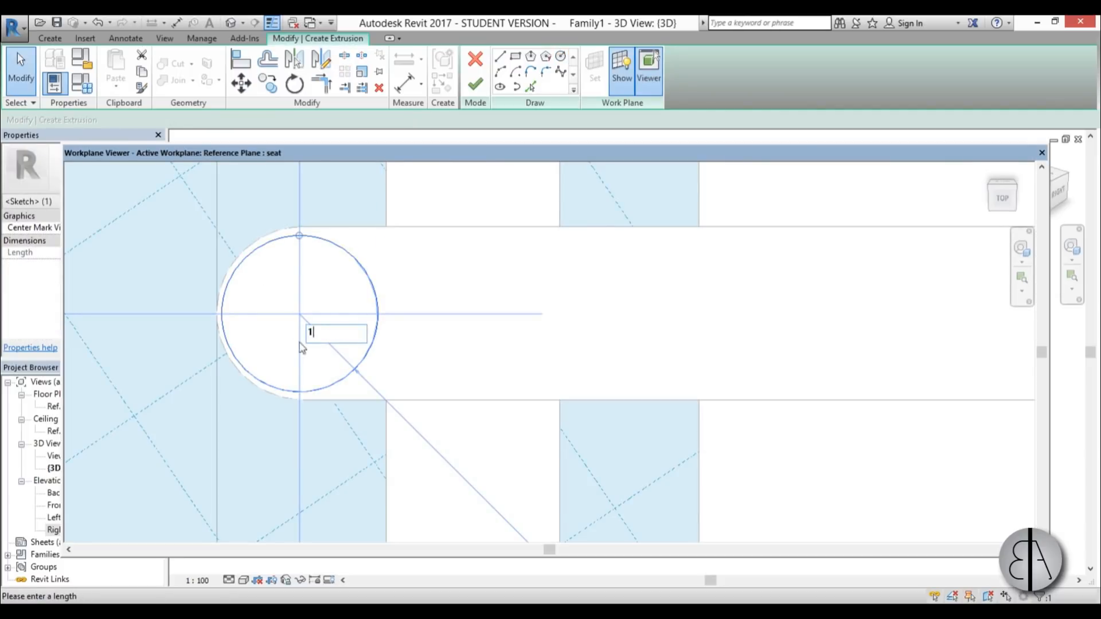
Set the radius of the circle on the left backrest tube to 1.00.
text(1)
key(Return)
scroll(265, 258, up, 3)
scroll(184, 374, up, 2)
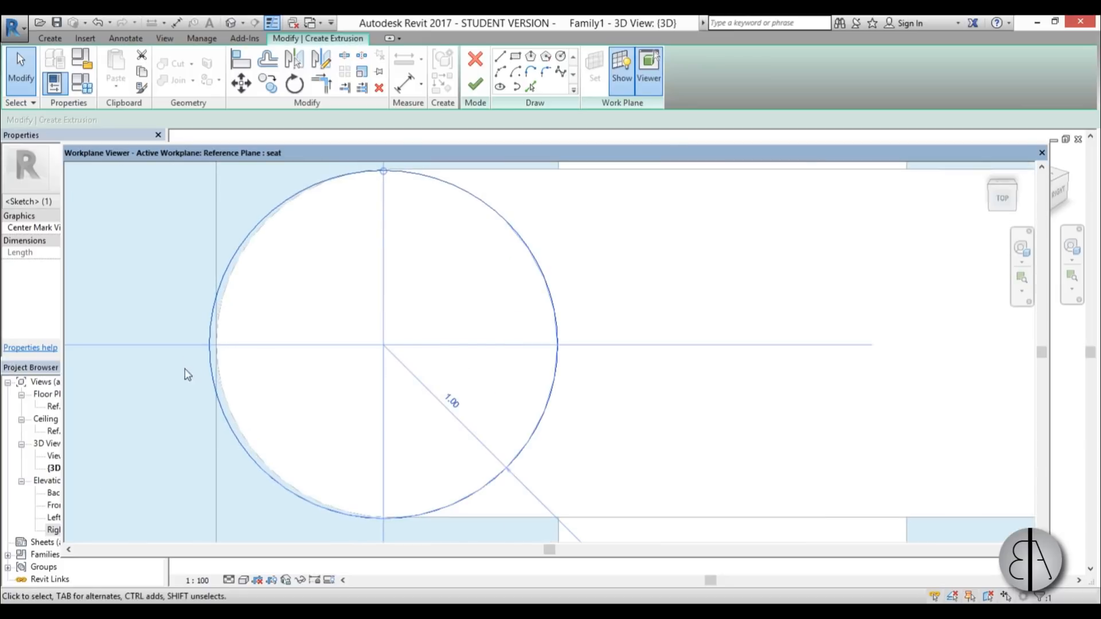
click(292, 282)
Draw a concentric outer circle about 1.37 in radius around the 1.00 radius circle on the left backrest tube.
scroll(299, 279, down, 2)
click(560, 57)
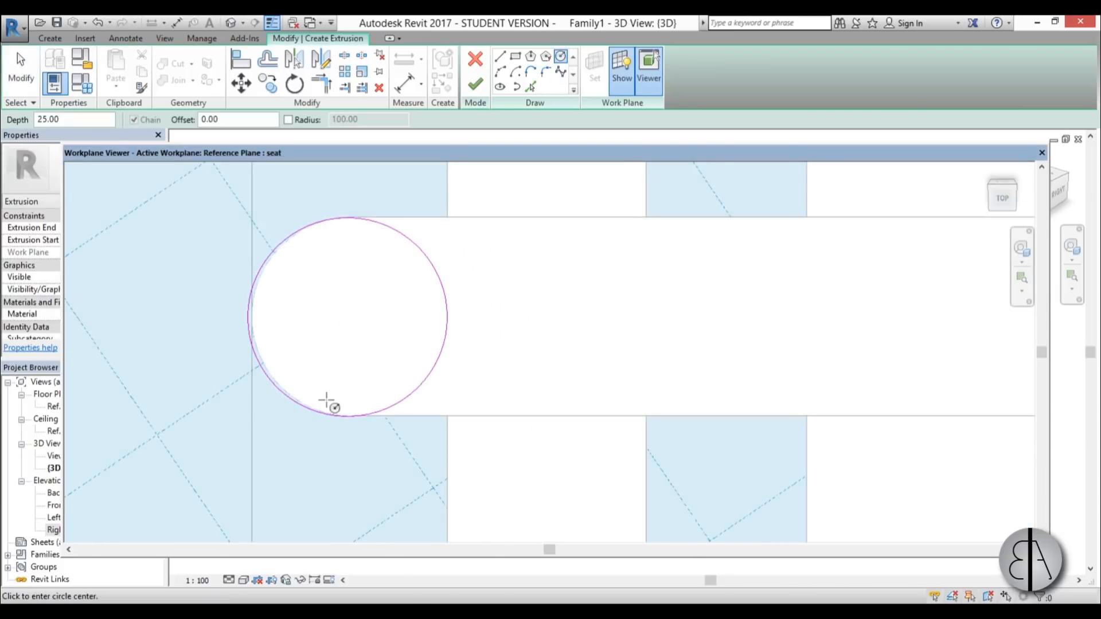
click(348, 318)
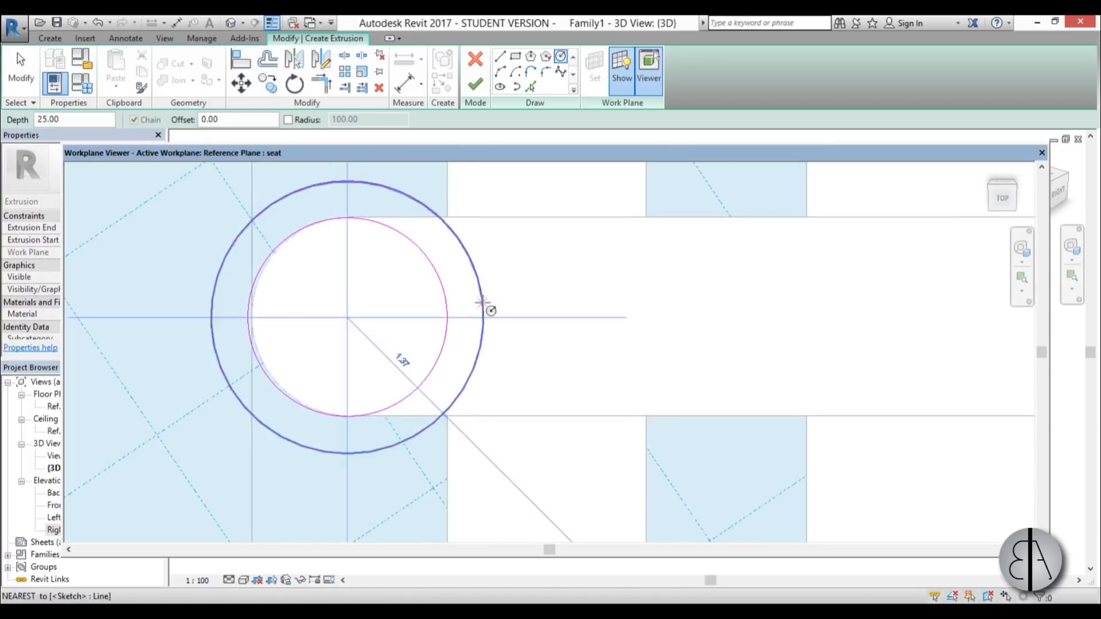
click(487, 307)
scroll(367, 367, down, 3)
key(Escape)
Copy both circles from the left backrest tube to the right one and nudge the copies until they align with that tube.
drag(264, 289, 441, 429)
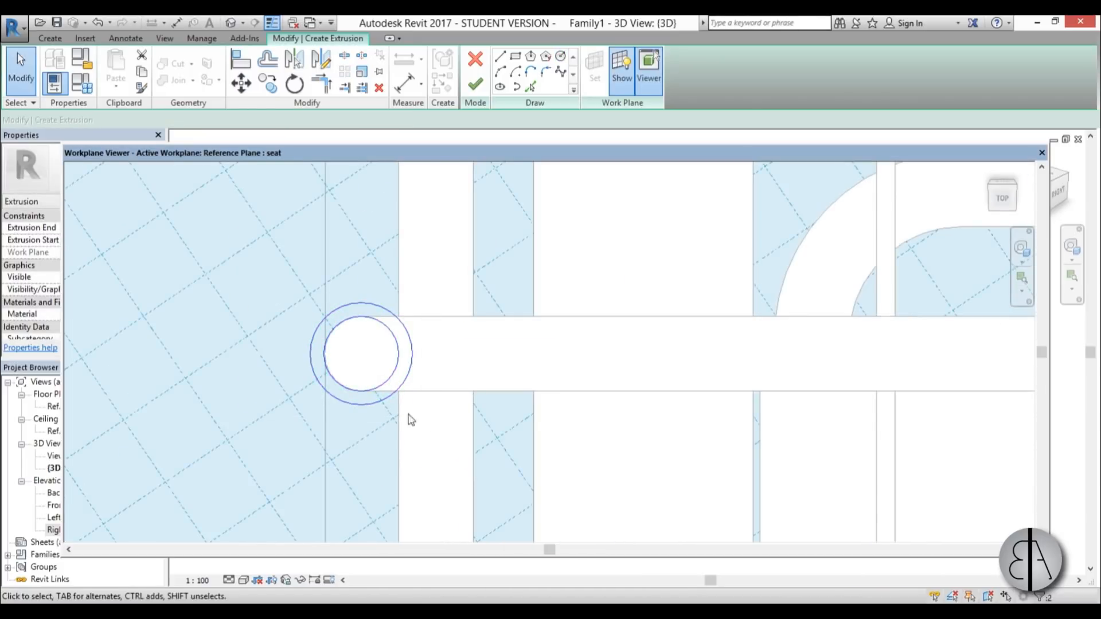
click(268, 84)
click(361, 357)
scroll(228, 343, down, 7)
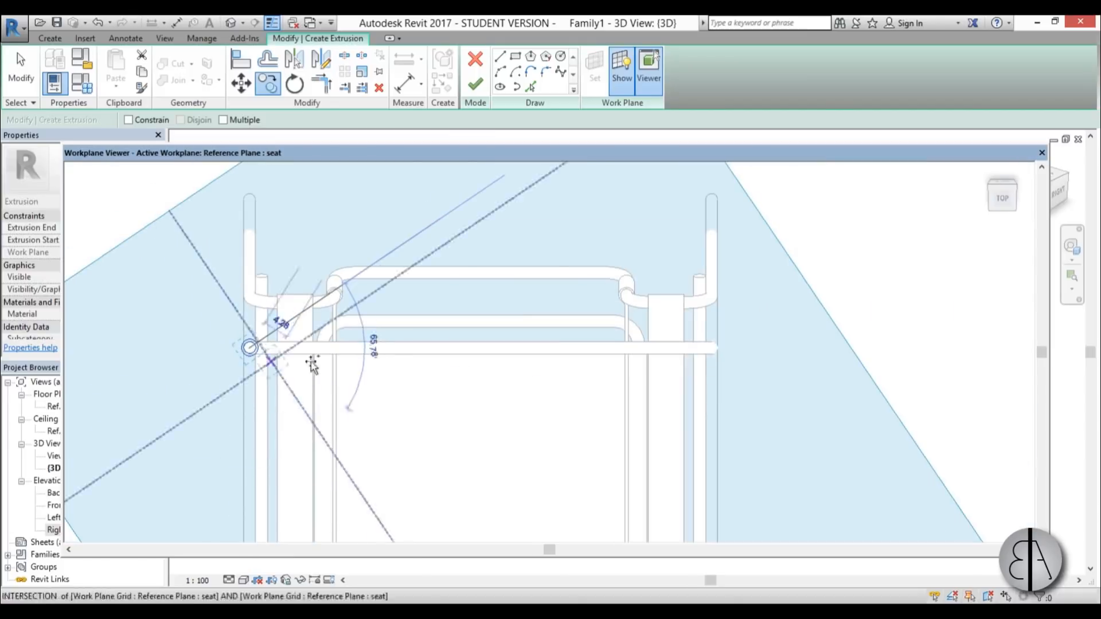
scroll(687, 348, up, 3)
scroll(730, 357, up, 3)
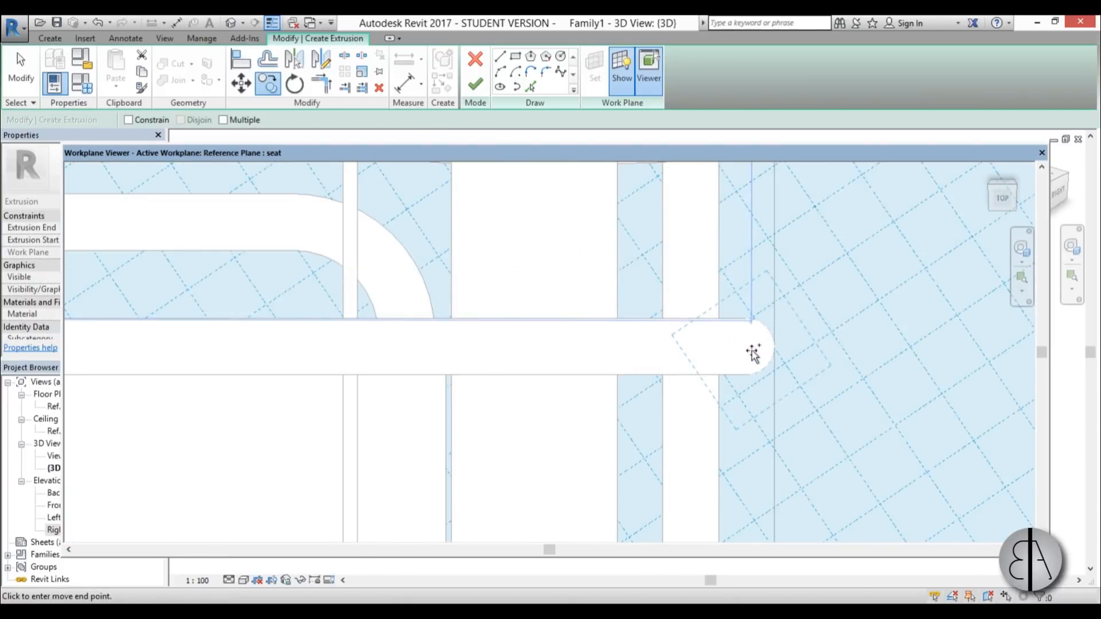
click(752, 352)
scroll(711, 349, up, 5)
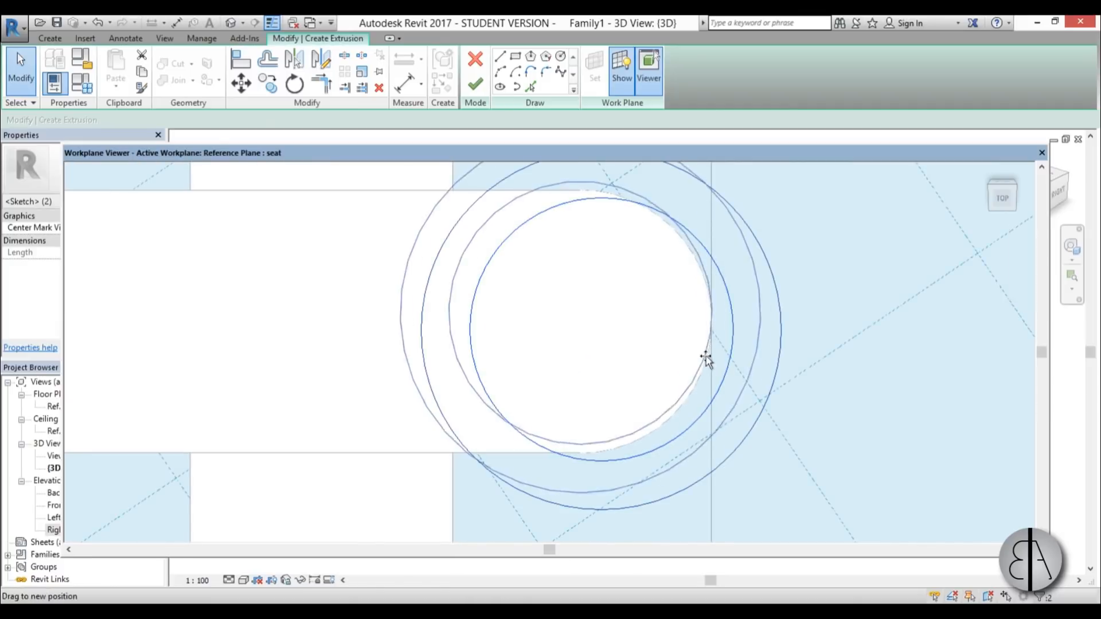
click(661, 344)
scroll(634, 270, down, 5)
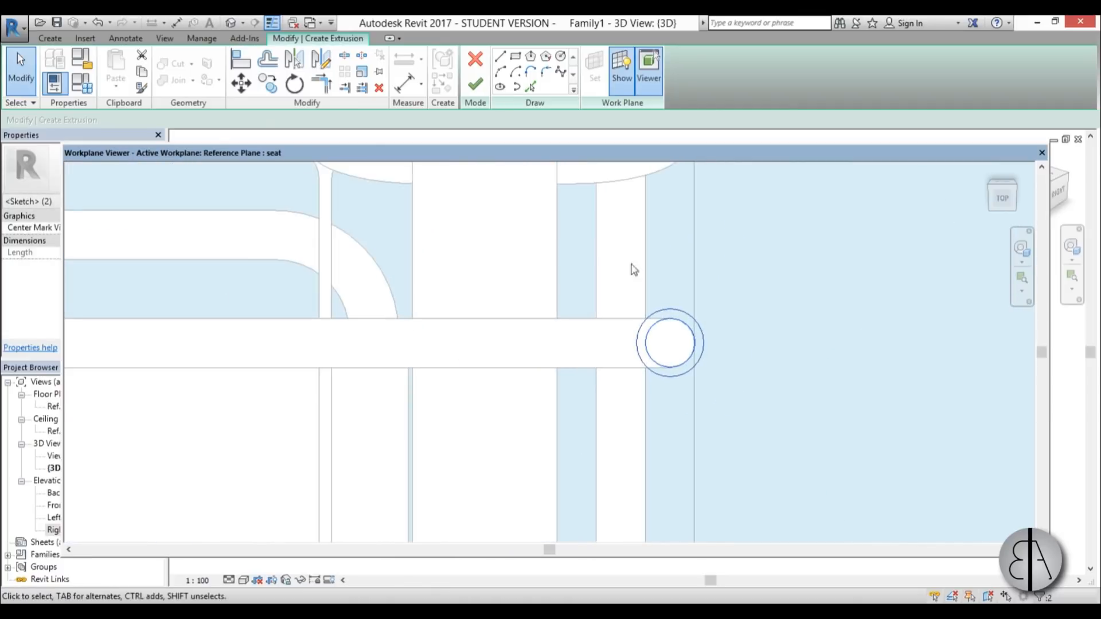
Draw a straight line connecting the centres of the right and left circle pairs.
click(505, 58)
click(669, 343)
scroll(670, 343, down, 5)
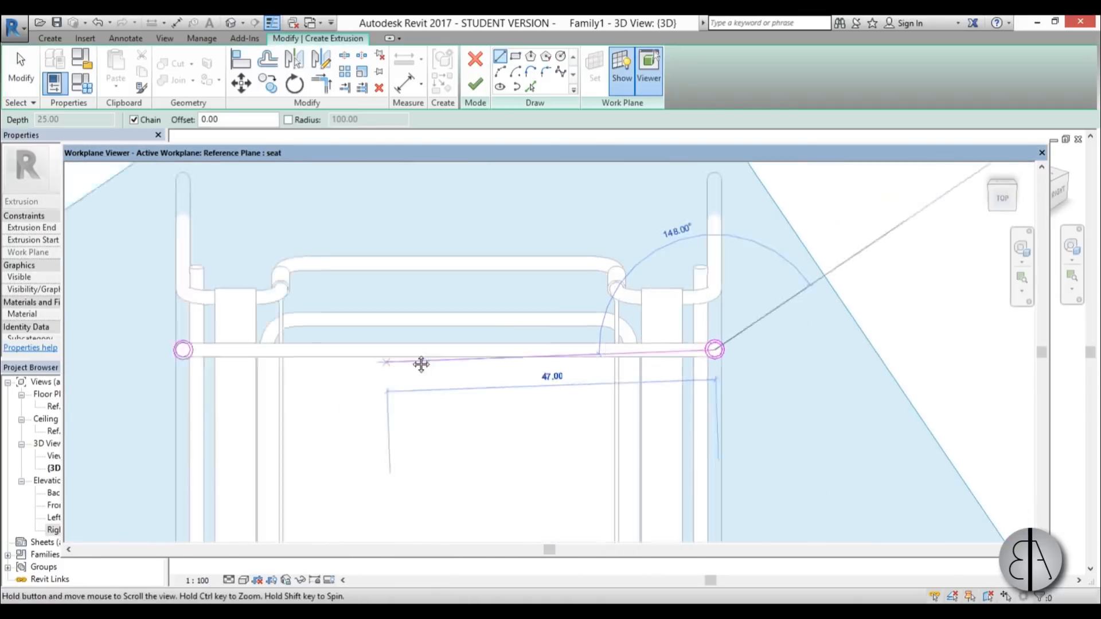
scroll(172, 353, up, 6)
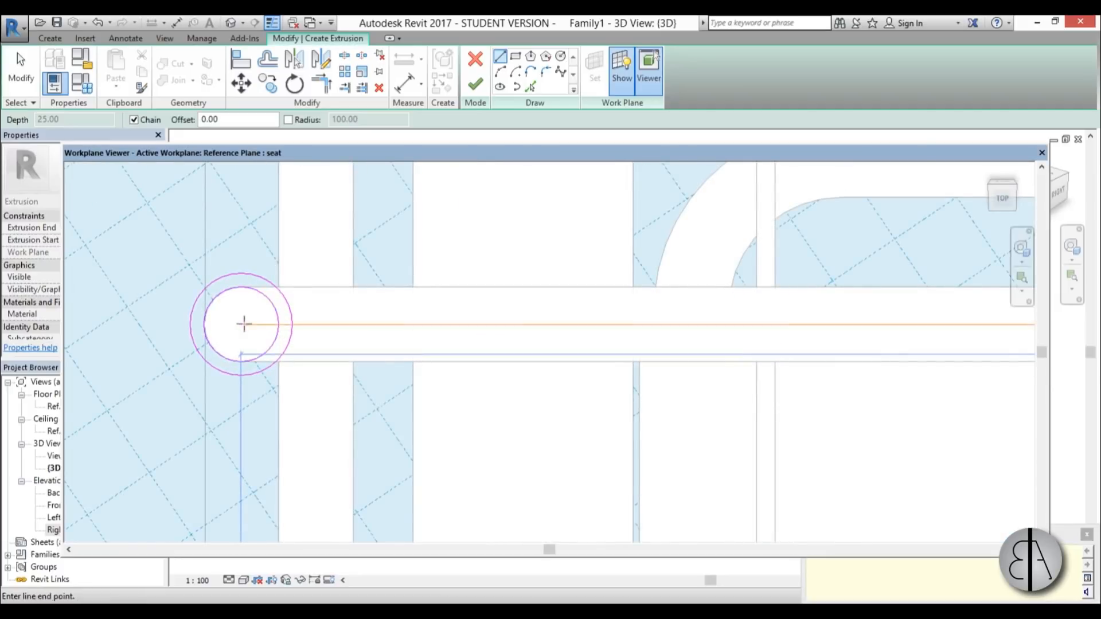
scroll(257, 320, up, 3)
key(Escape)
key(Escape)
Shift the connecting line slightly above the circle centres and copy it 0.50 below to form the strap thickness.
drag(350, 332, 350, 314)
key(c)
key(o)
click(363, 312)
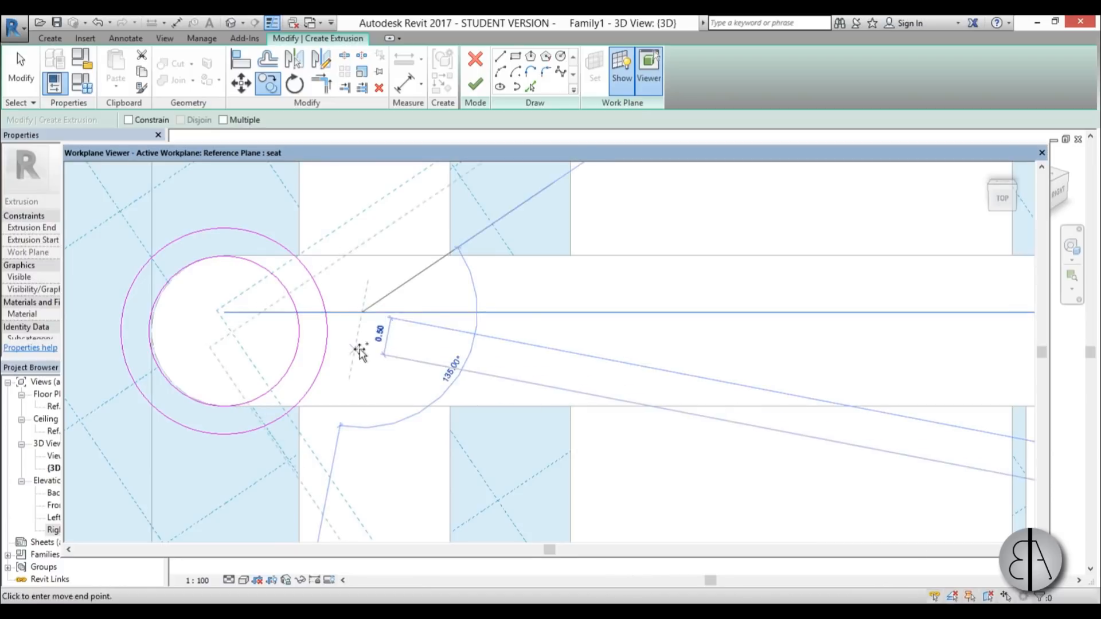
click(361, 349)
key(Escape)
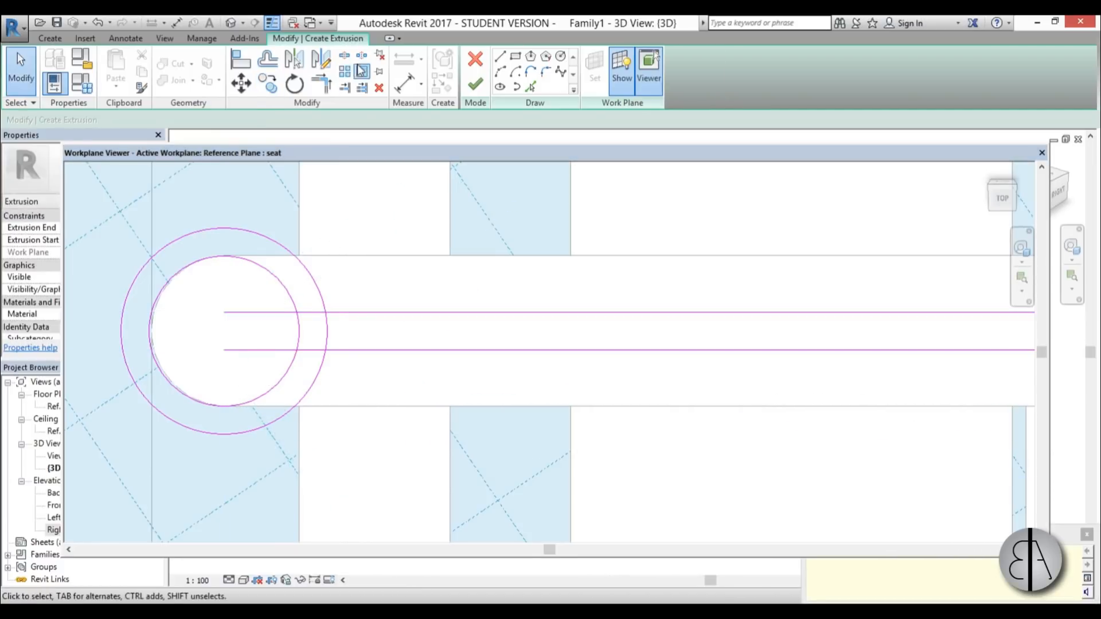
click(351, 60)
scroll(233, 344, down, 5)
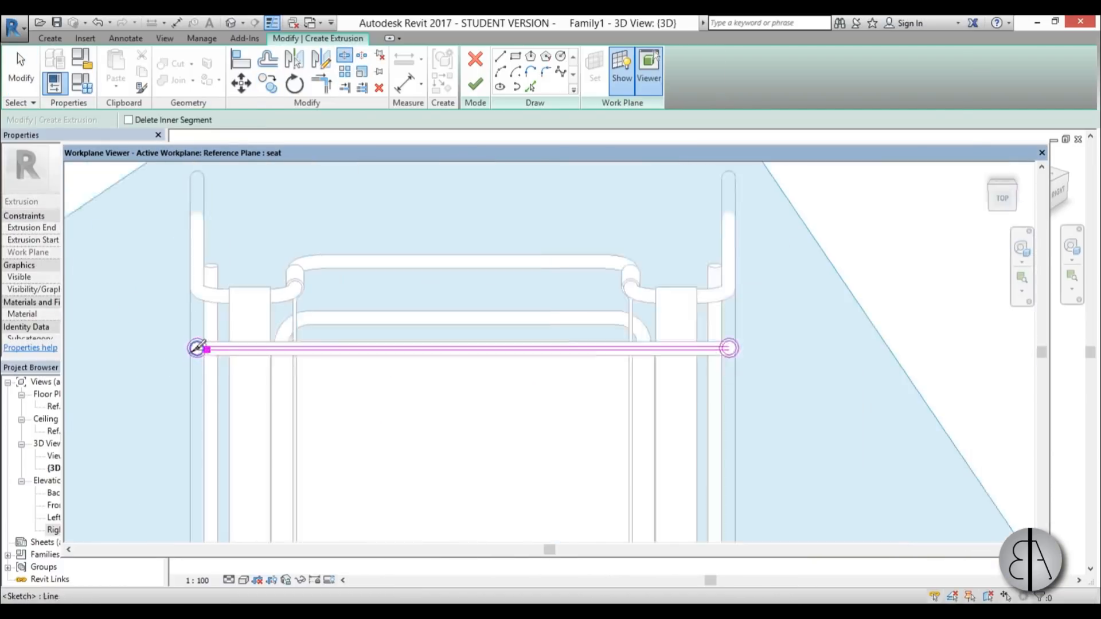
scroll(739, 356, up, 4)
scroll(676, 335, up, 3)
key(Escape)
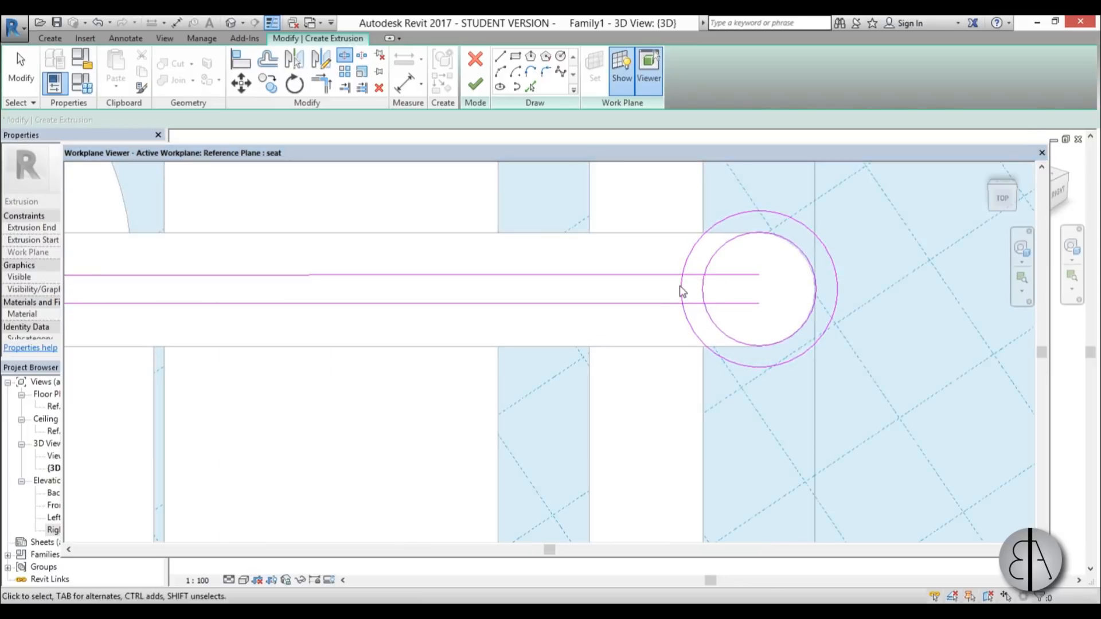
Trim the two strap lines and the outer circles against each other at both ends to form one continuous outline.
click(317, 85)
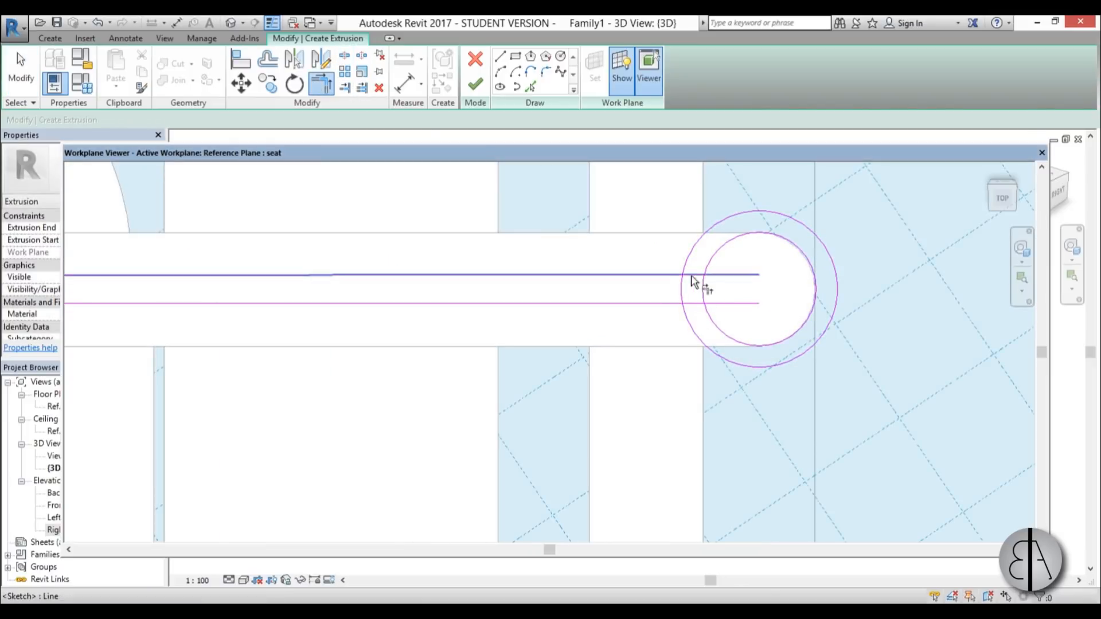
click(683, 284)
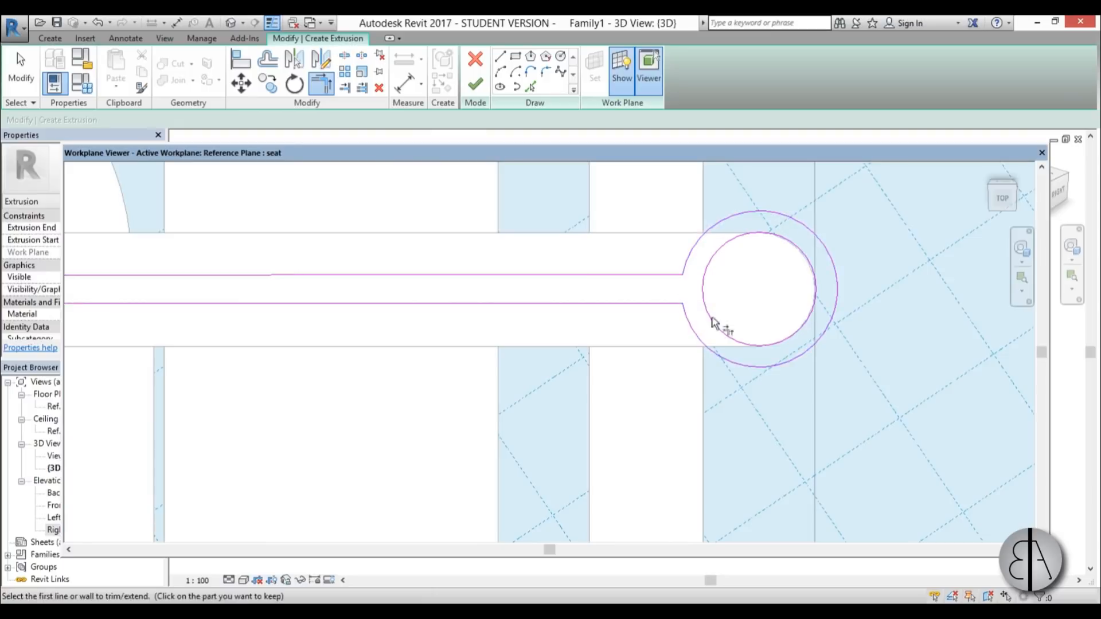
scroll(715, 323, down, 5)
scroll(315, 326, up, 5)
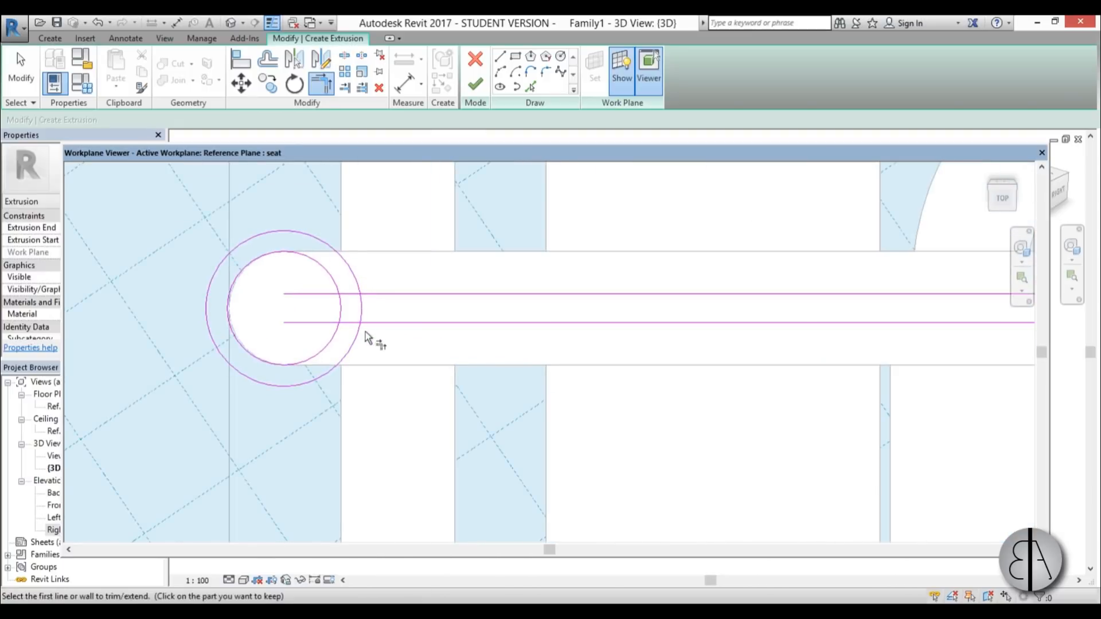
click(371, 323)
click(367, 325)
click(379, 295)
click(363, 300)
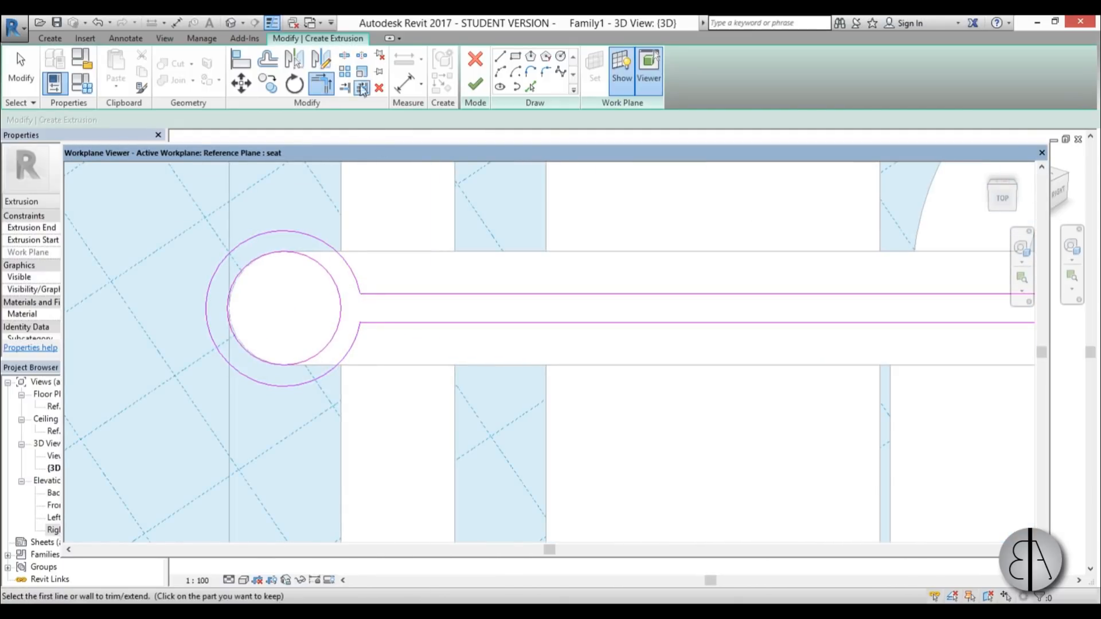
Round the two junctions between the strap lines and the left outer circle with fillet arcs, the upper one about 1.50 in radius.
click(544, 71)
click(376, 295)
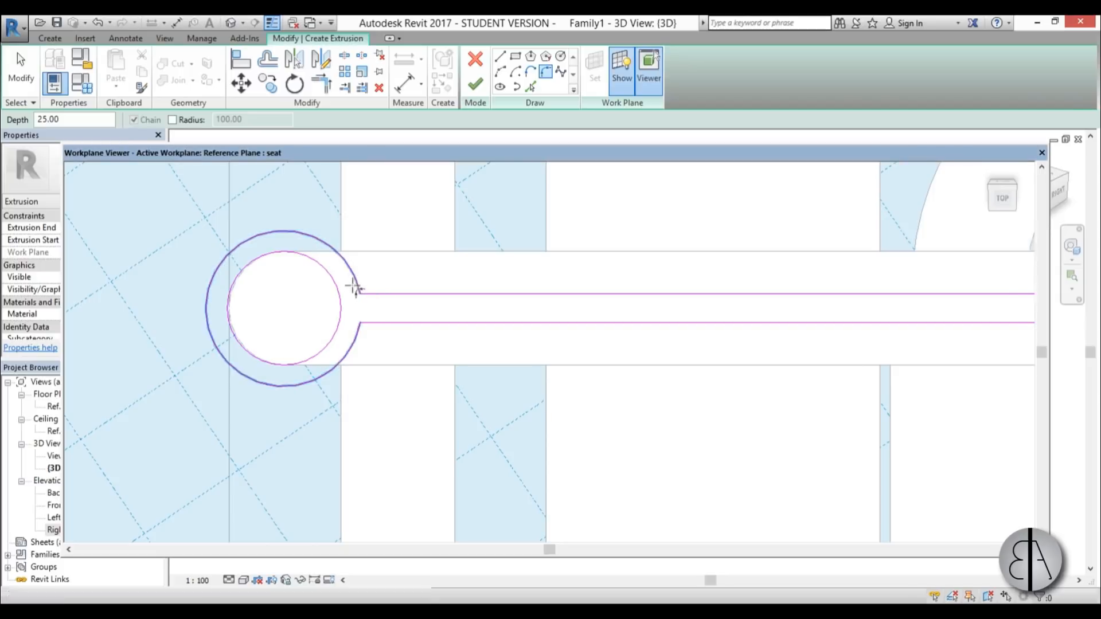
click(356, 285)
click(365, 283)
click(369, 322)
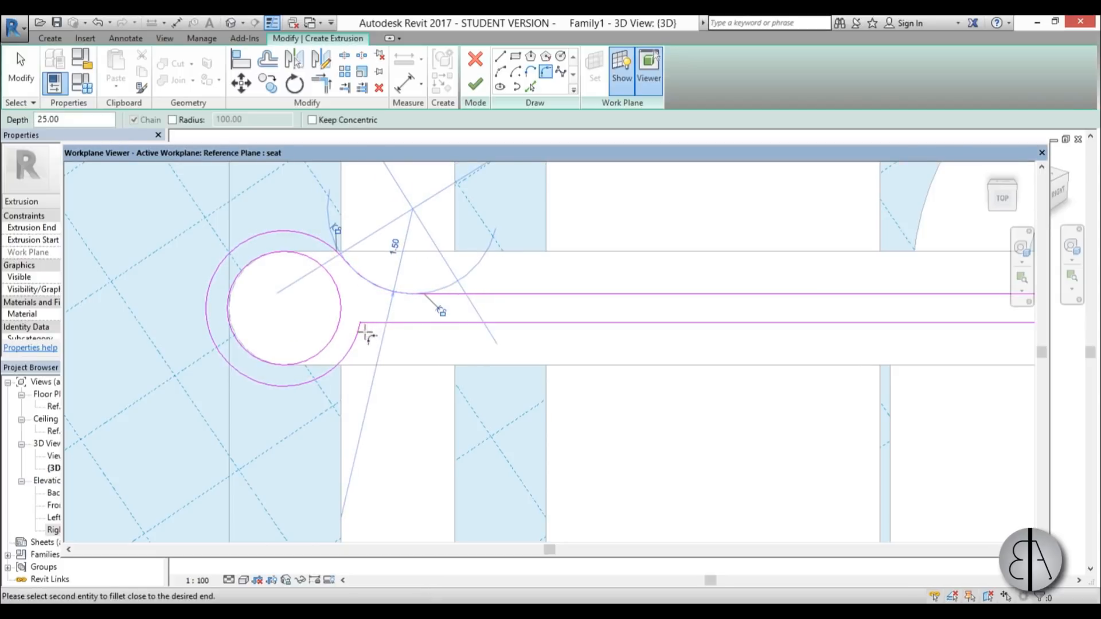
click(358, 336)
click(368, 332)
Round the two junctions between the strap lines and the right outer circle with fillet arcs, the upper one about 1.50 in radius.
scroll(368, 333, down, 5)
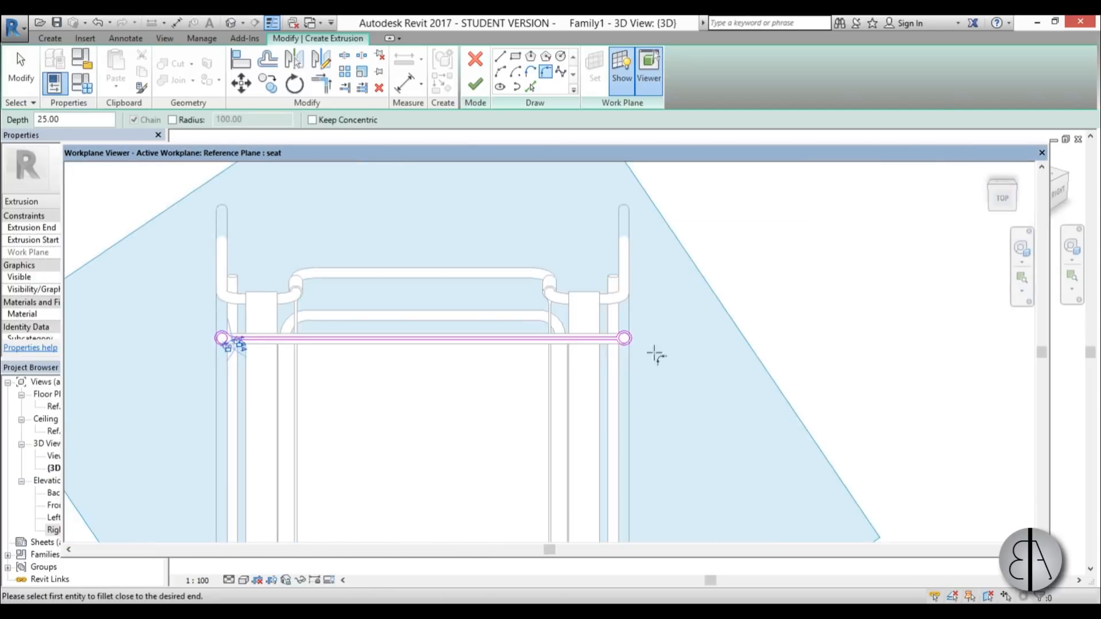
scroll(648, 321, up, 5)
scroll(647, 308, up, 3)
click(598, 297)
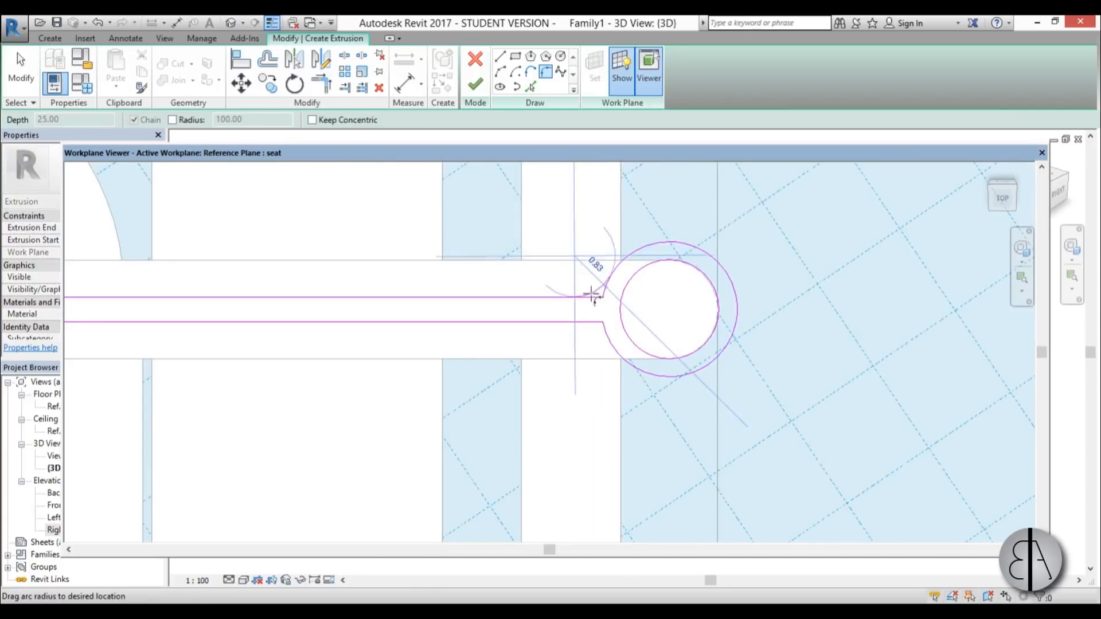
click(599, 332)
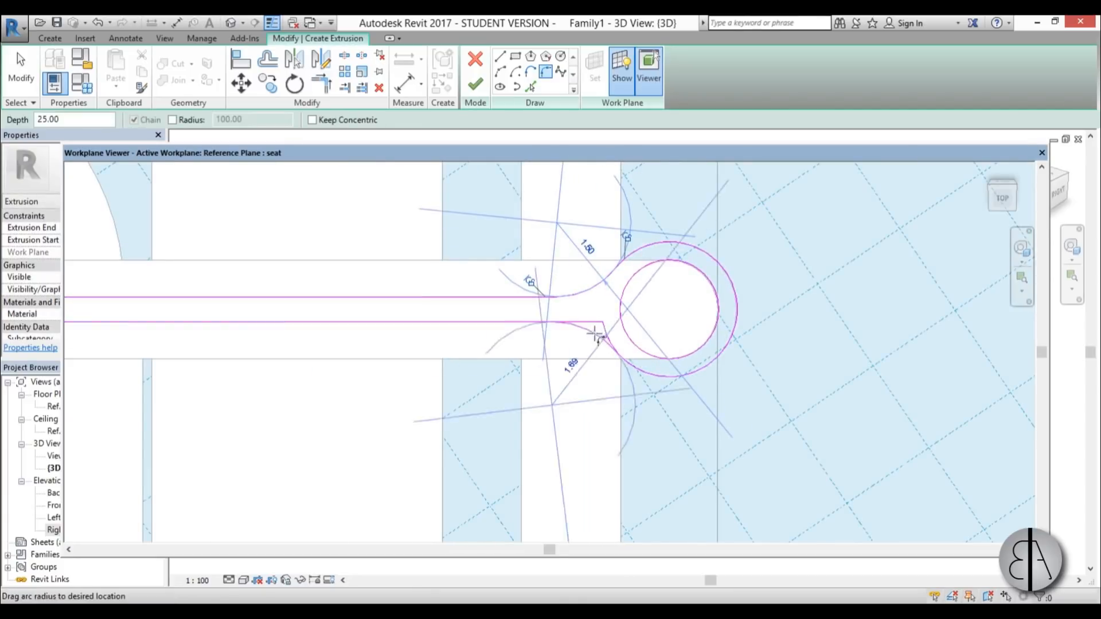
Finish the strap sketch as a 25.00 deep extrusion and close the workplane viewer.
scroll(573, 343, down, 5)
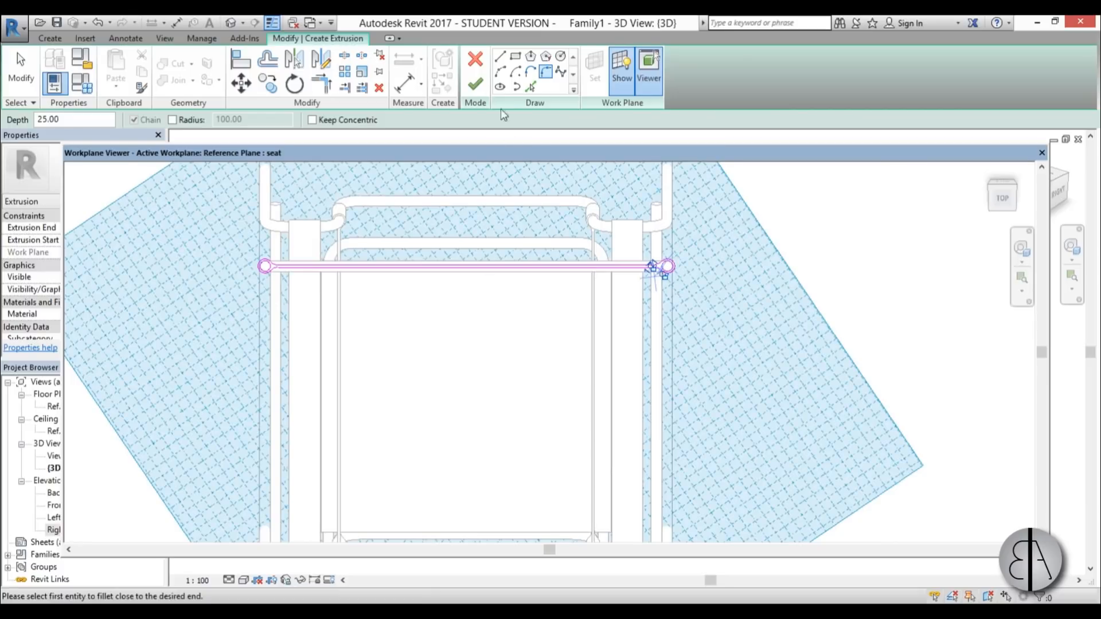
click(475, 85)
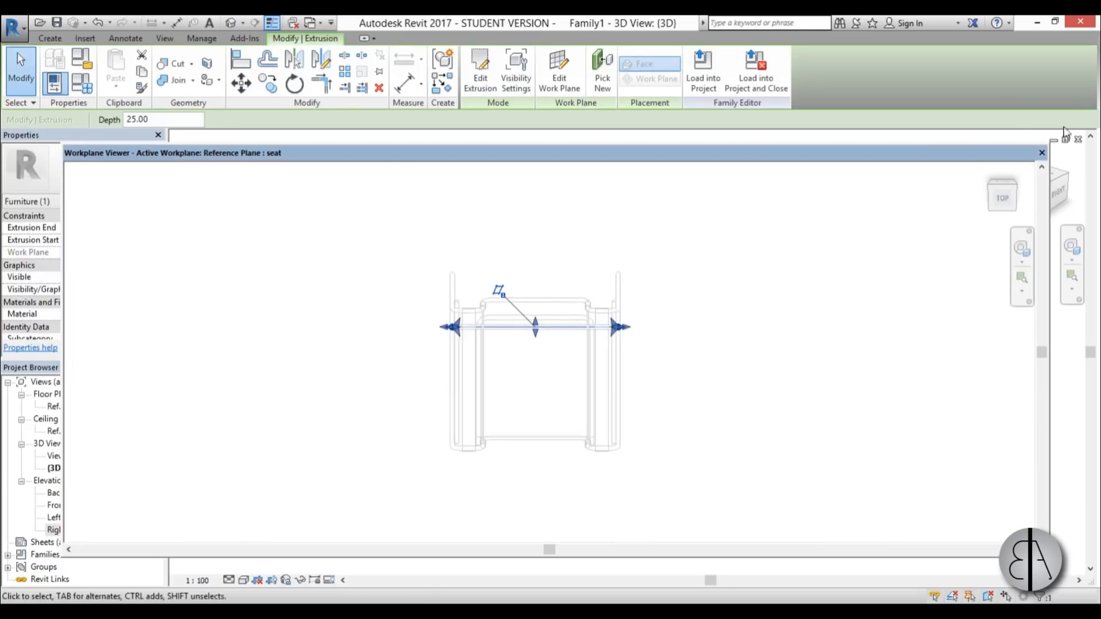
click(1041, 153)
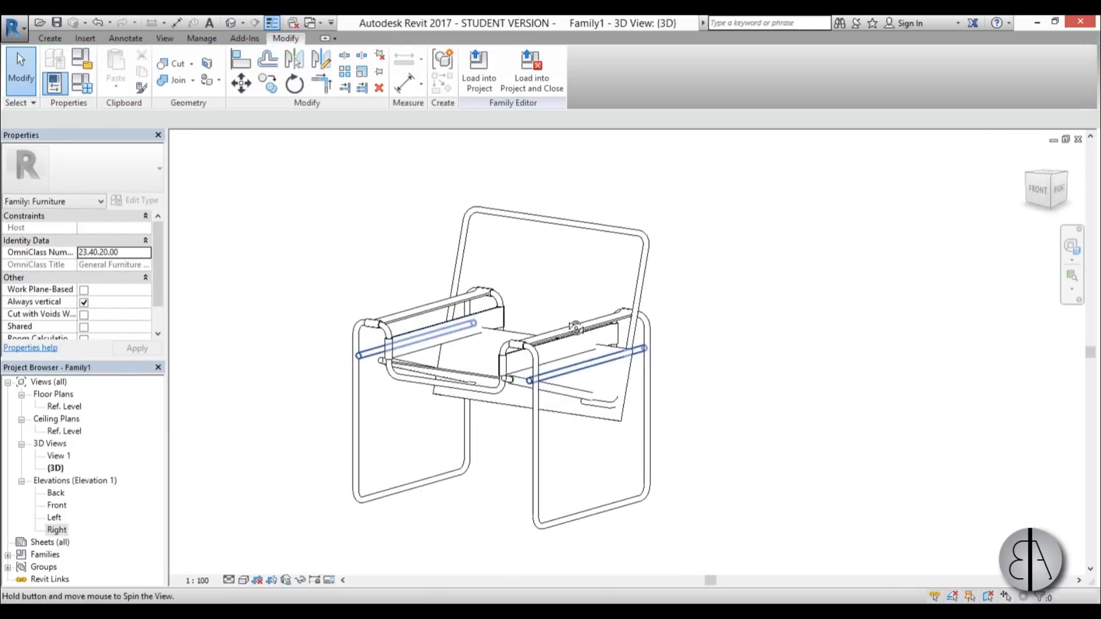
Check the chair reference photo, then stretch the backrest strap up the back frame to an extrusion end of about 58.73.
scroll(567, 355, up, 3)
click(535, 324)
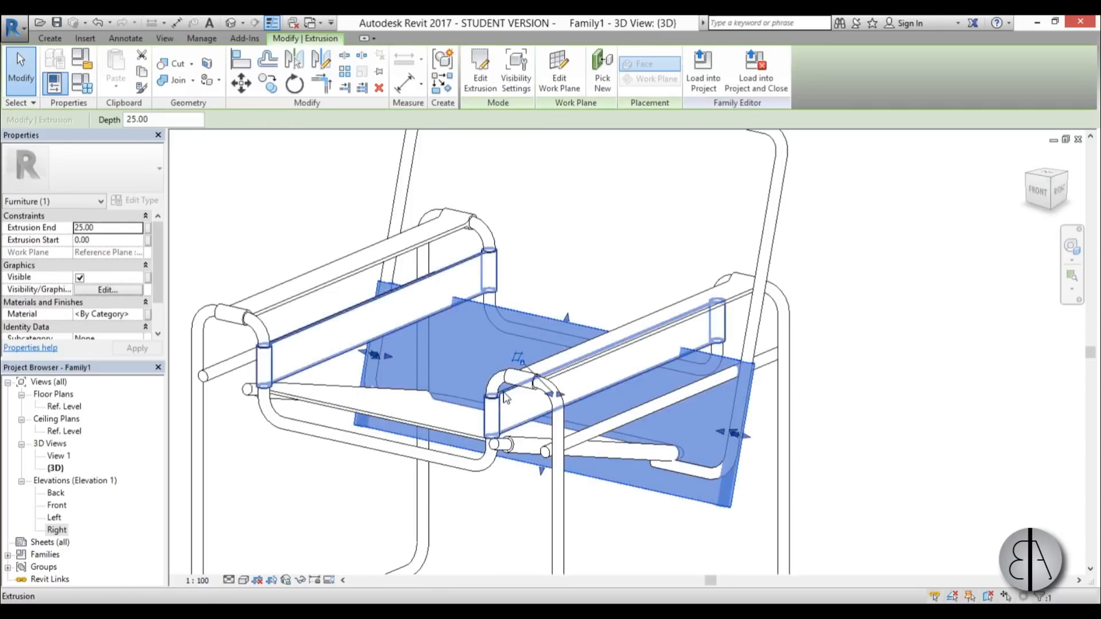
click(348, 603)
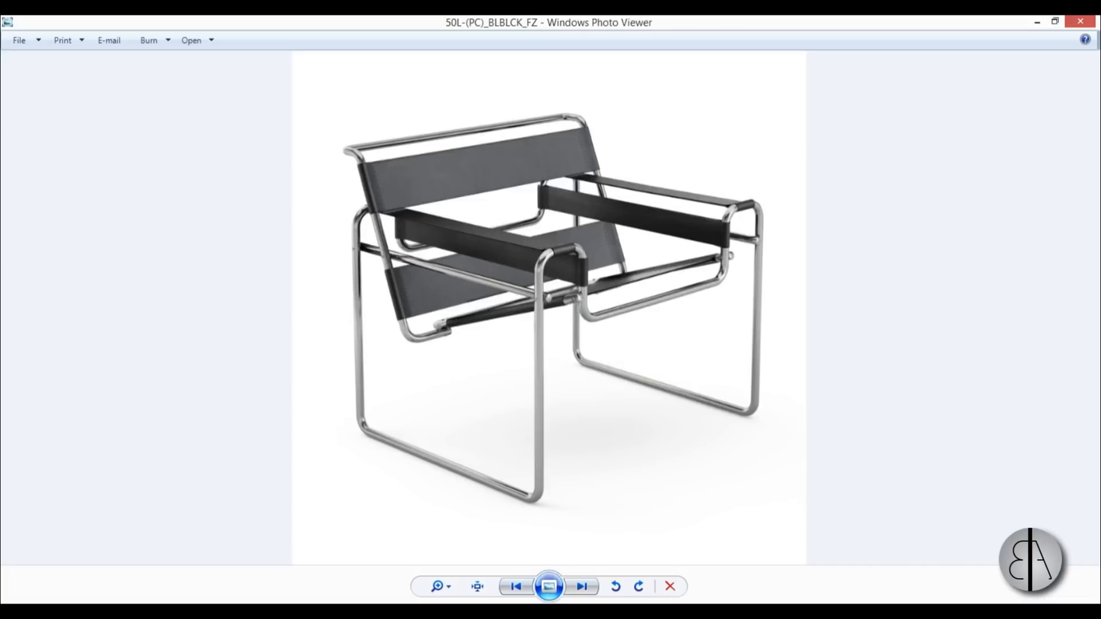
key(alt+Tab)
scroll(574, 290, down, 2)
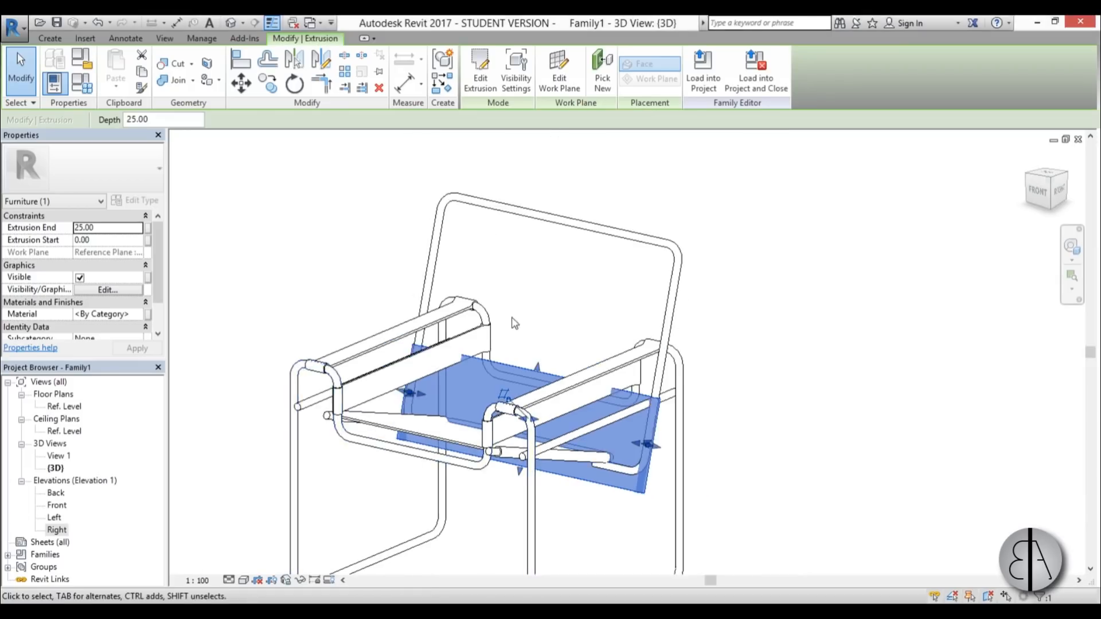
drag(530, 367, 560, 229)
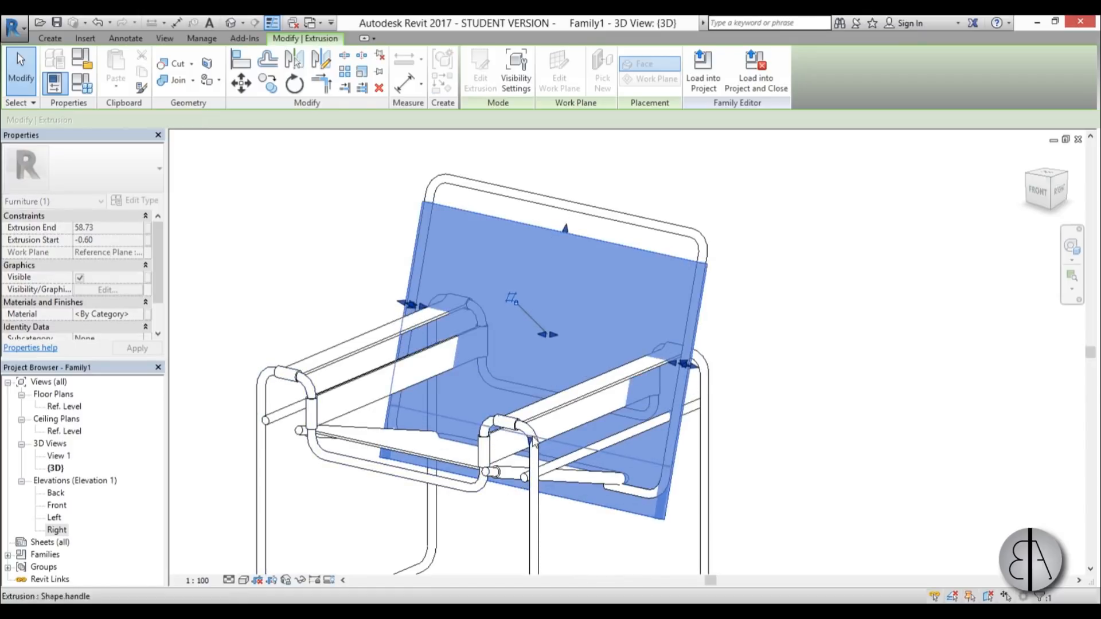
Fine-tune the backrest strap's lower edge so it ends just above the bottom bend of the back frame.
shift+middle_drag(715, 515, 591, 504)
scroll(512, 431, up, 2)
drag(538, 425, 537, 438)
scroll(676, 433, down, 3)
mouse_move(677, 433)
shift+middle_down()
mouse_move(695, 426)
mouse_move(677, 445)
shift+middle_up()
scroll(524, 311, up, 2)
click(458, 257)
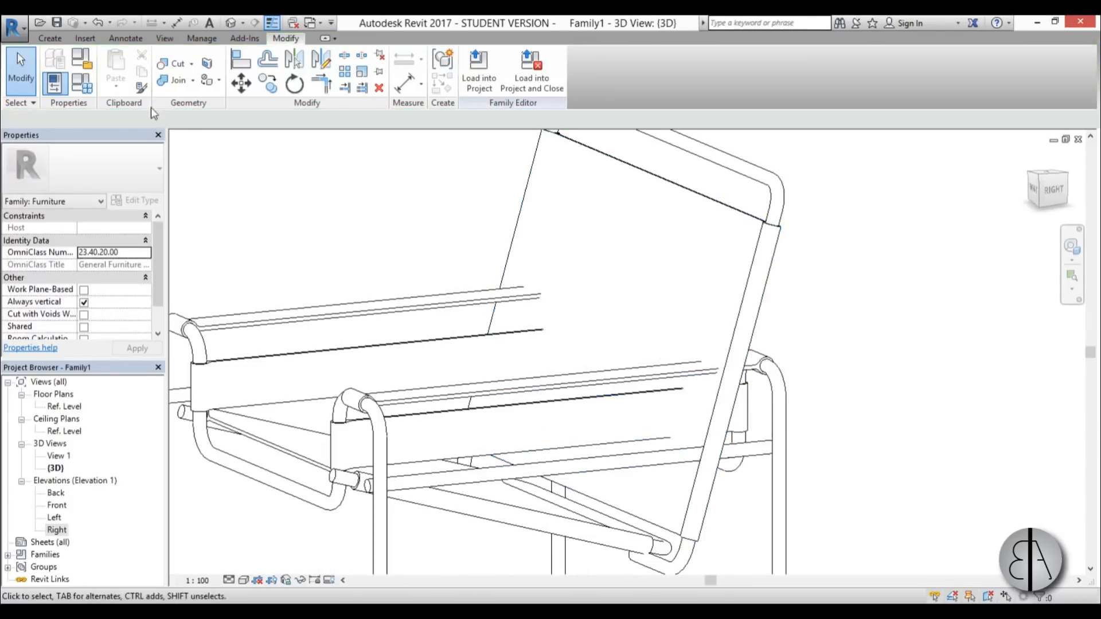
Start a new extrusion and open the Right elevation for its sketch.
click(59, 42)
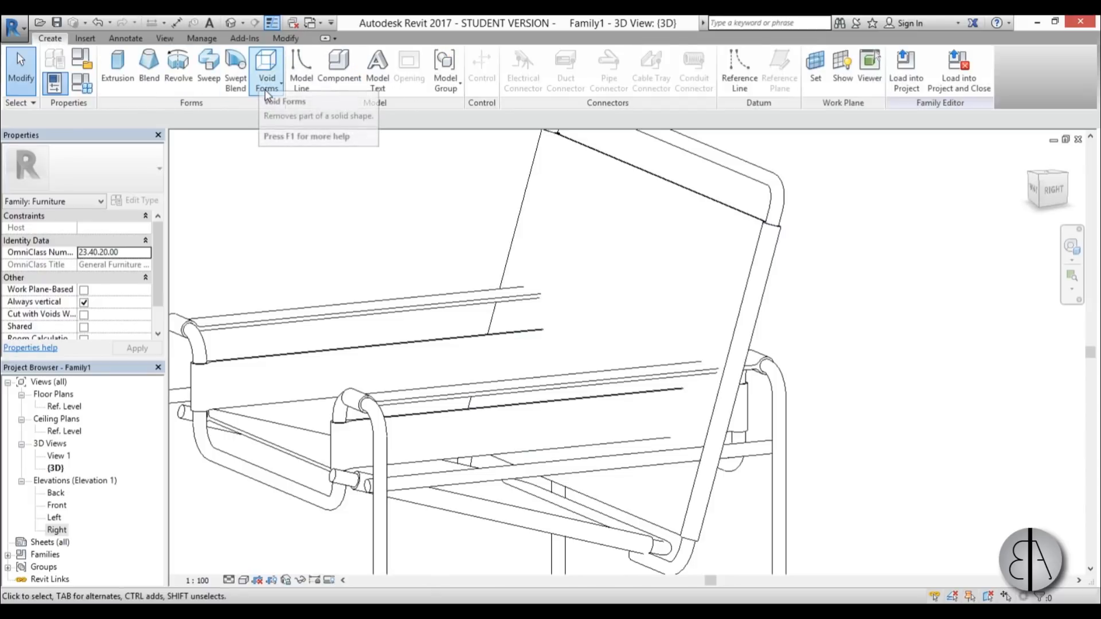
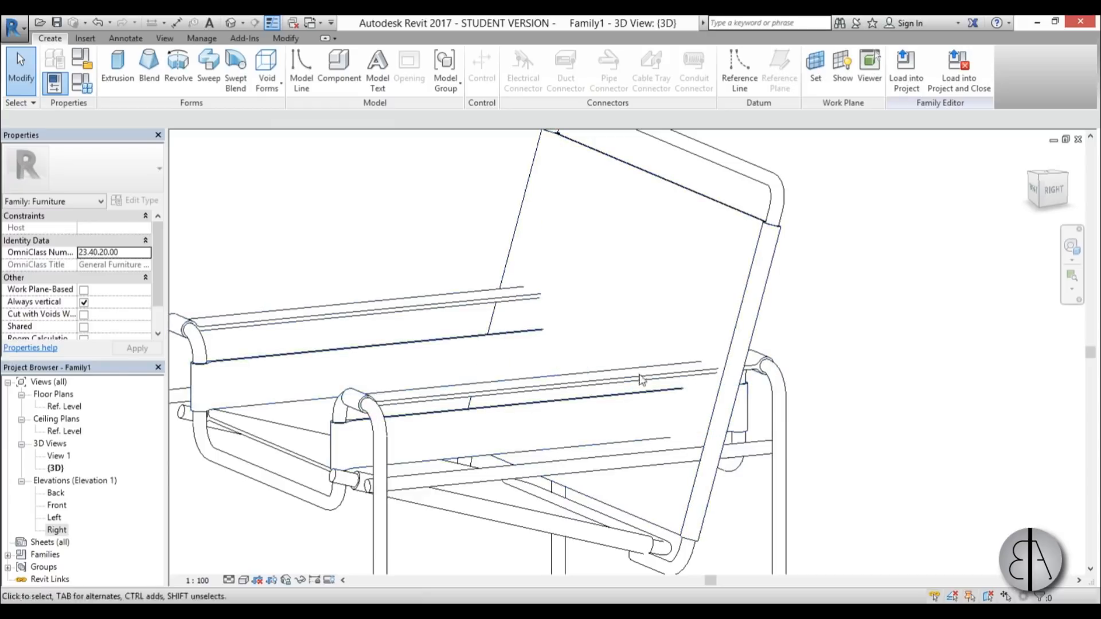
scroll(650, 335, down, 2)
scroll(649, 336, up, 1)
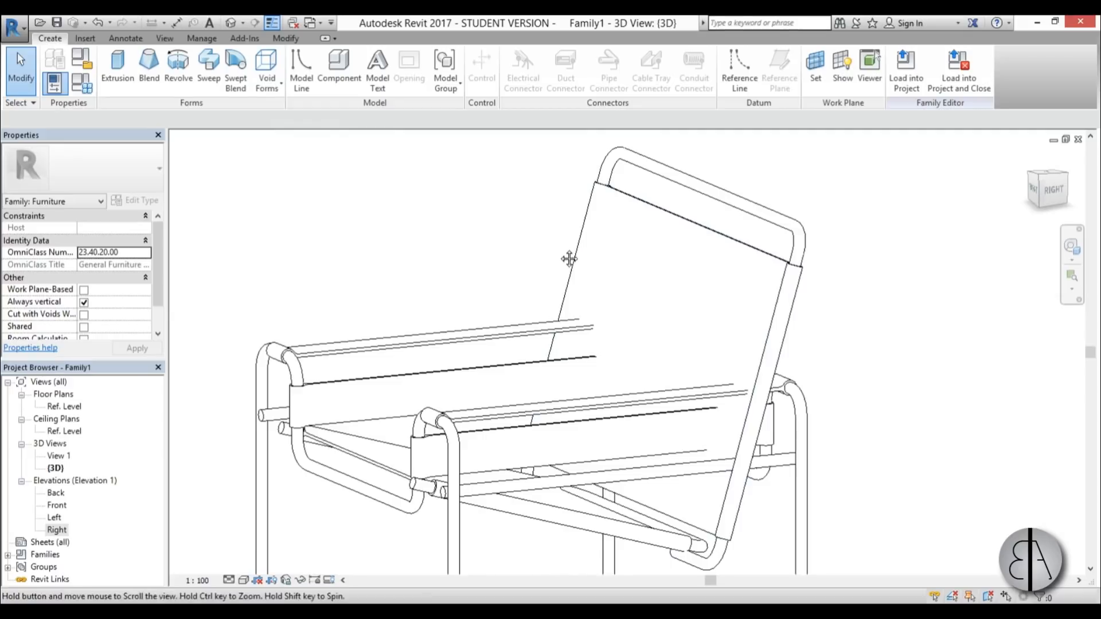
middle_drag(568, 259, 541, 246)
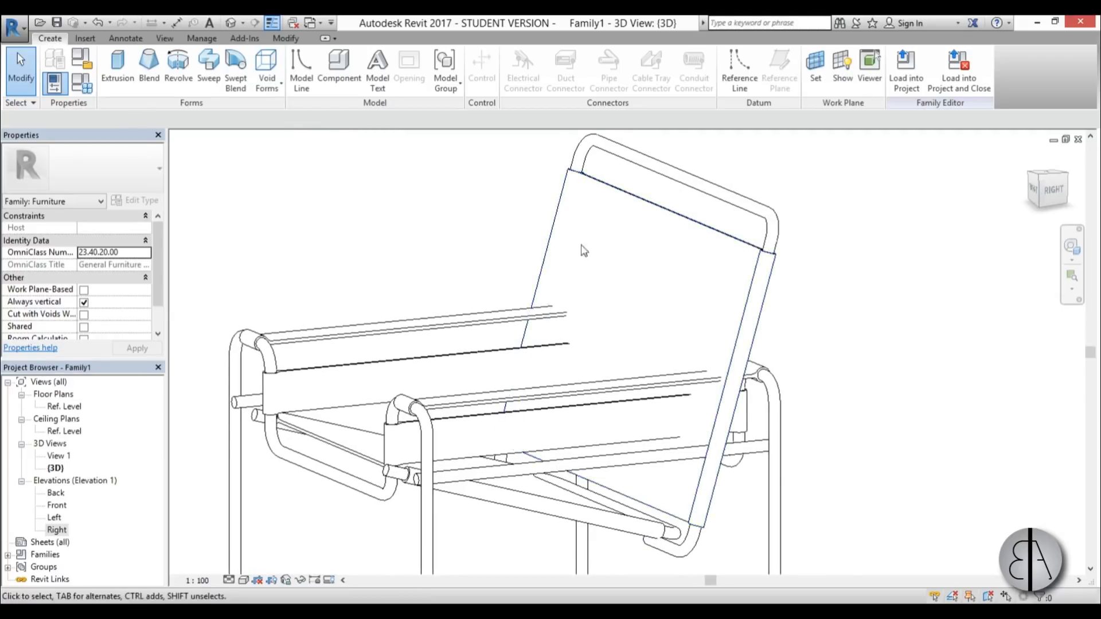
scroll(582, 248, up, 1)
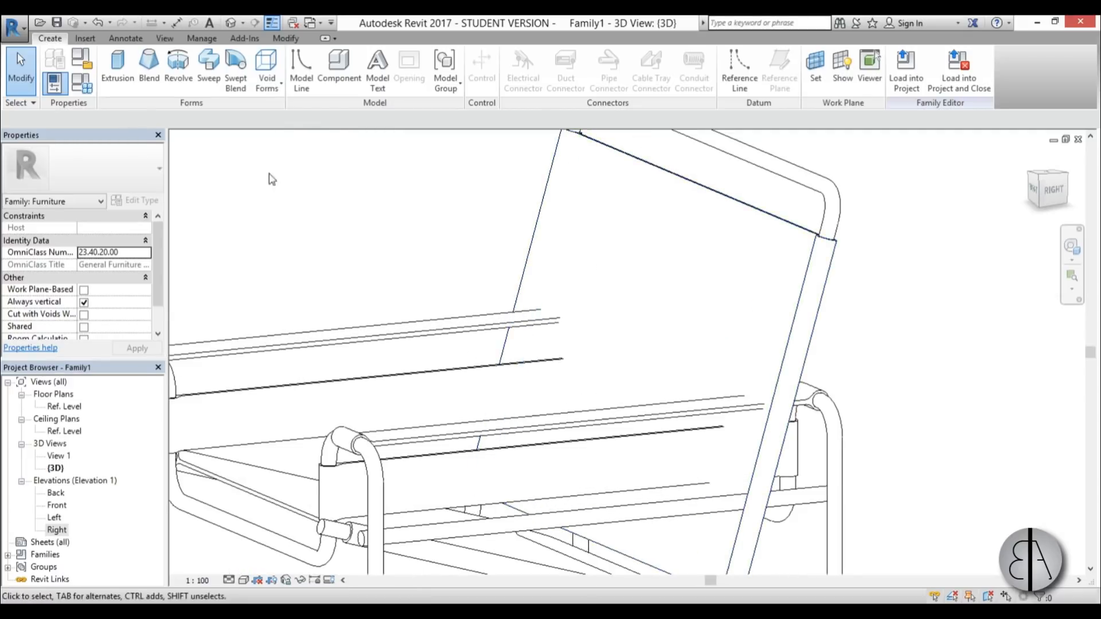
click(116, 75)
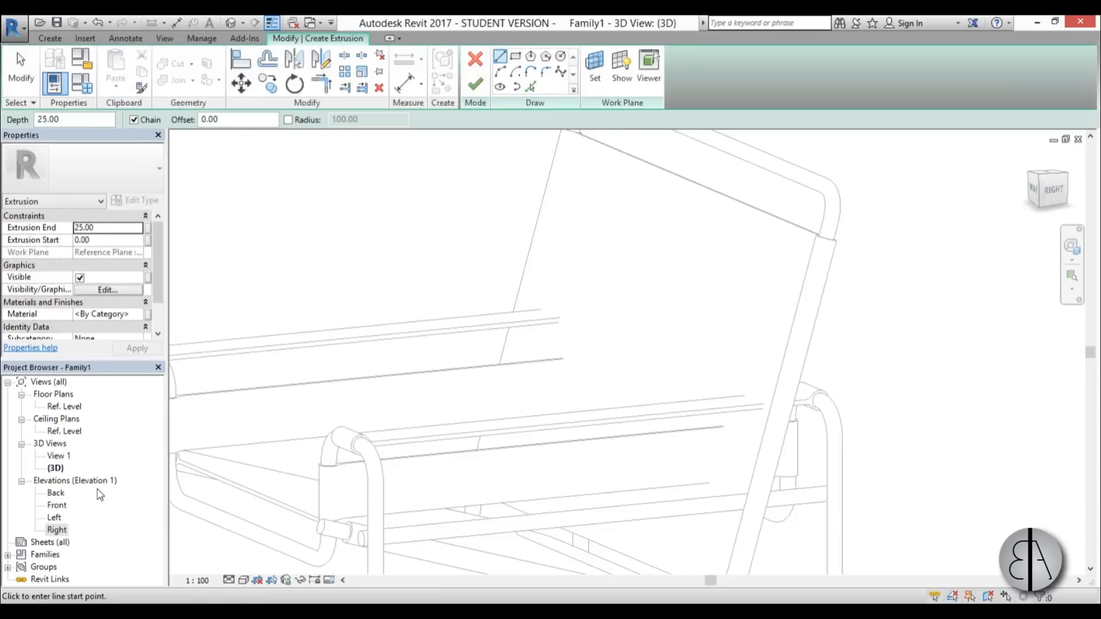
double_click(57, 529)
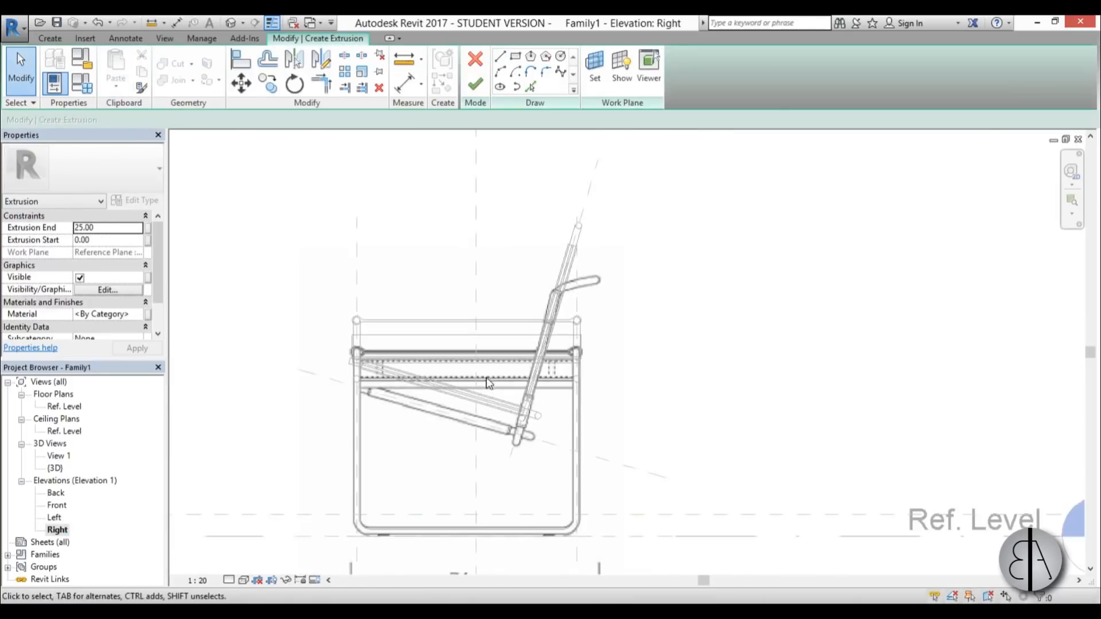
Set the extrusion's work plane to Reference Plane : Center (Left/Right) so it can be sketched in the Right elevation.
scroll(542, 396, up, 4)
scroll(542, 396, down, 5)
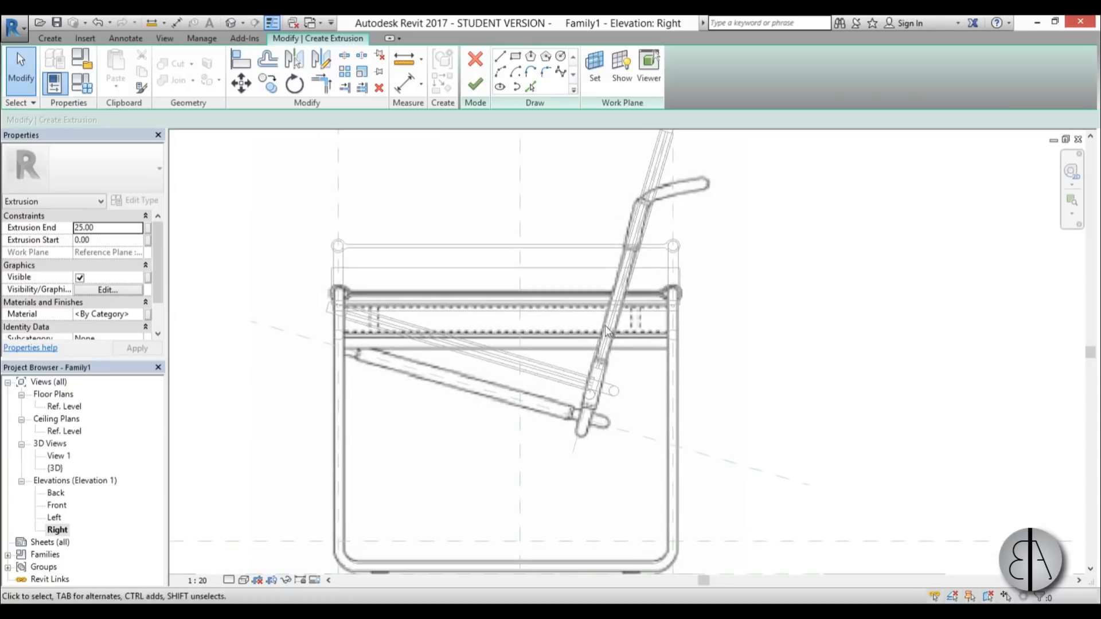
scroll(596, 342, up, 4)
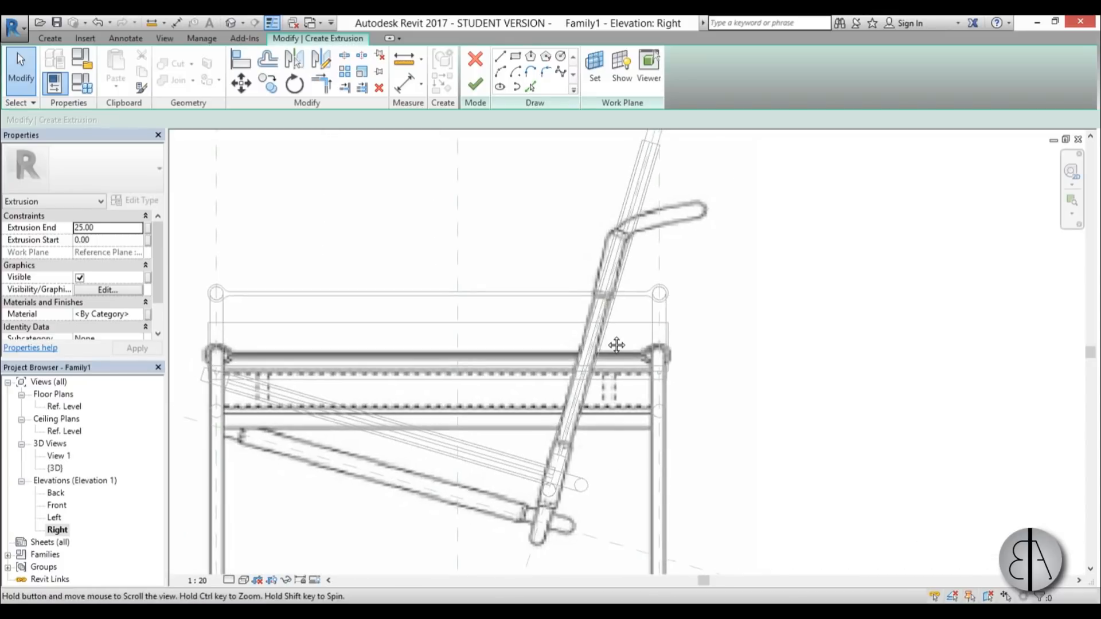
scroll(596, 288, up, 1)
key(l)
key(i)
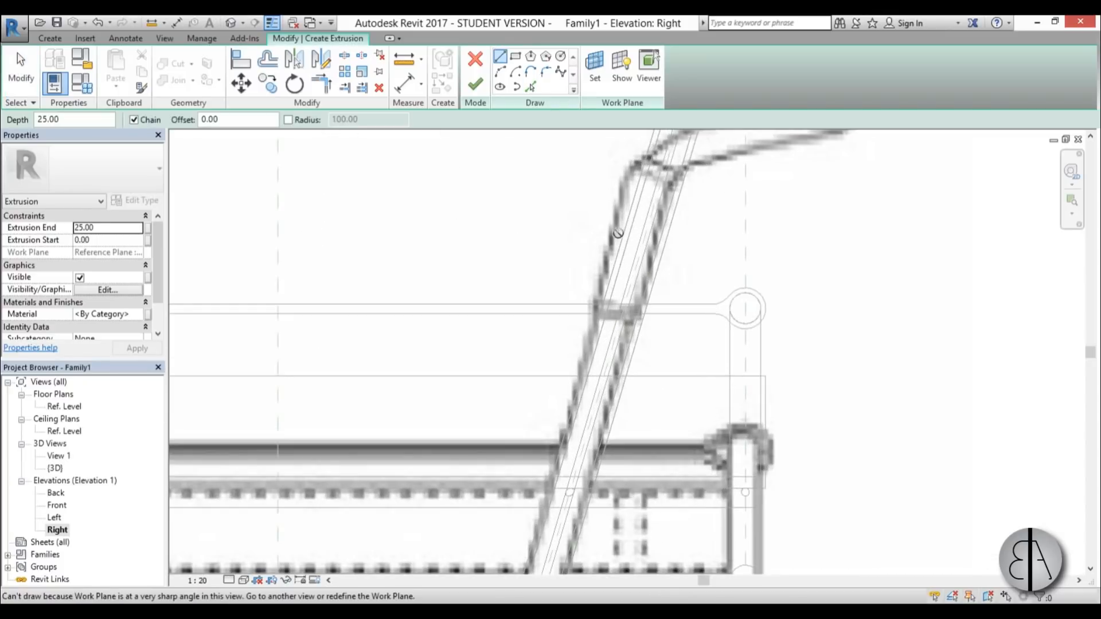
click(564, 239)
click(1061, 586)
click(595, 69)
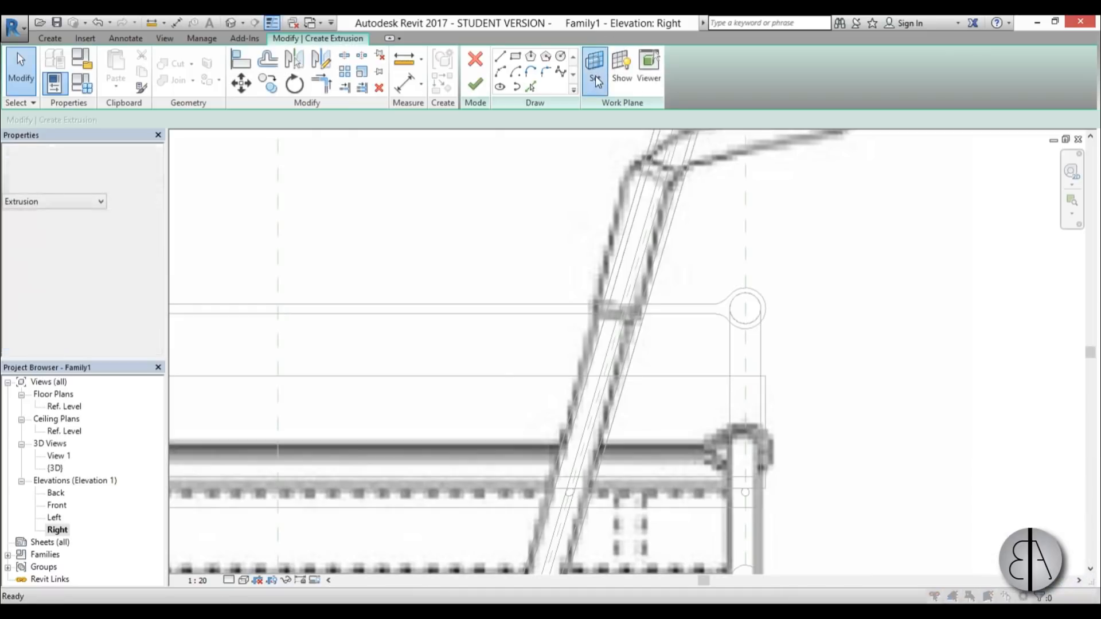
click(636, 290)
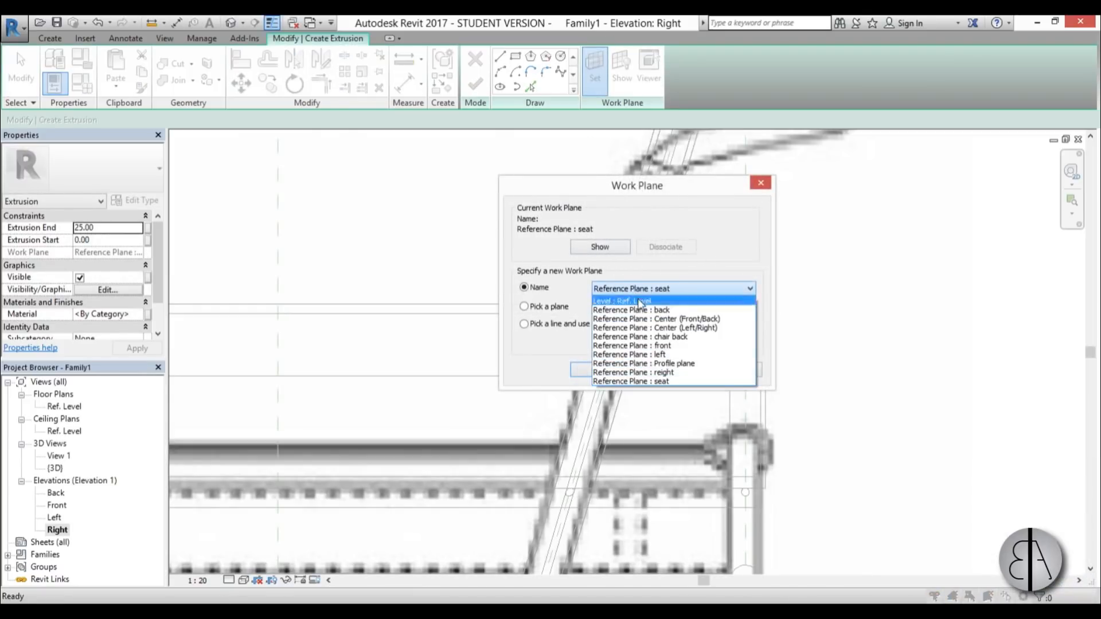
click(655, 328)
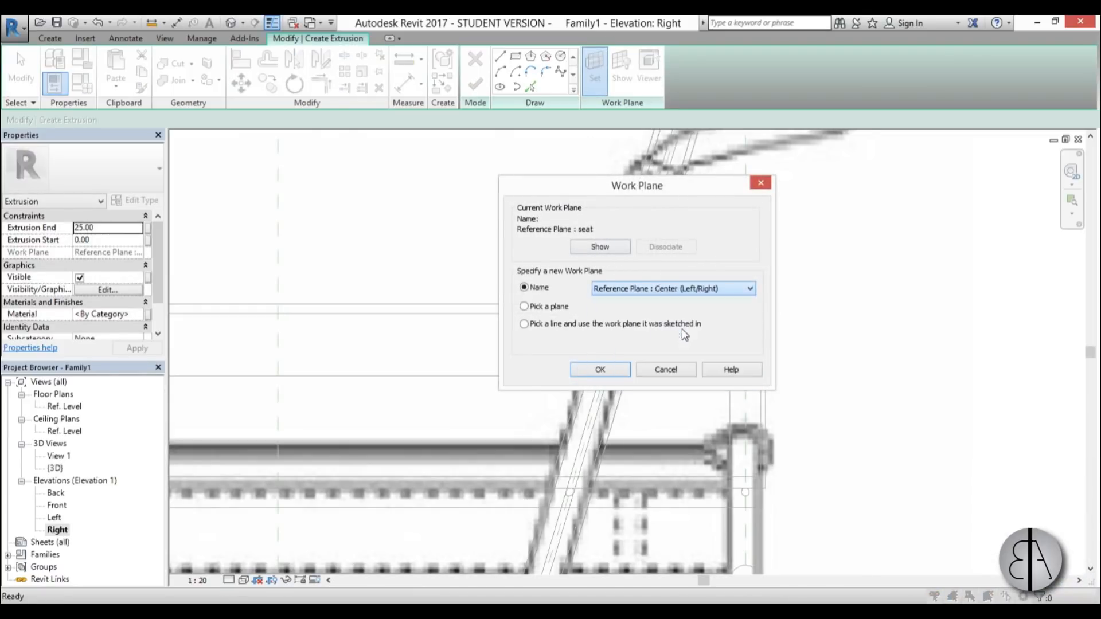
click(577, 370)
Draw a slanted line about 20.50 long across the back frame, aligned with the reference image's upper strap joint.
click(497, 241)
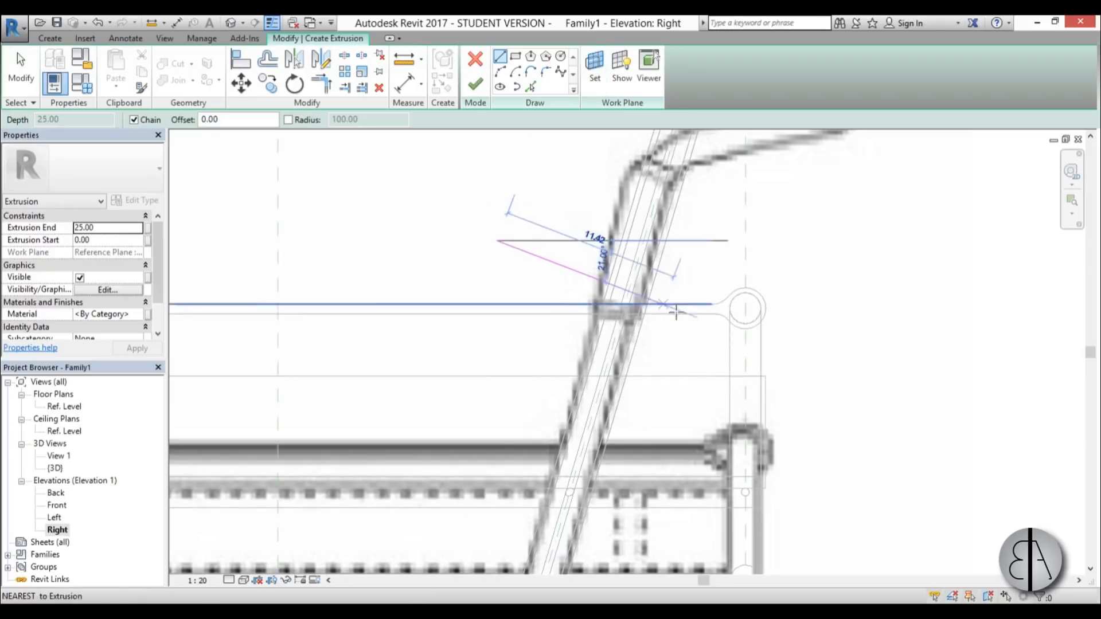
click(804, 332)
key(Escape)
key(Escape)
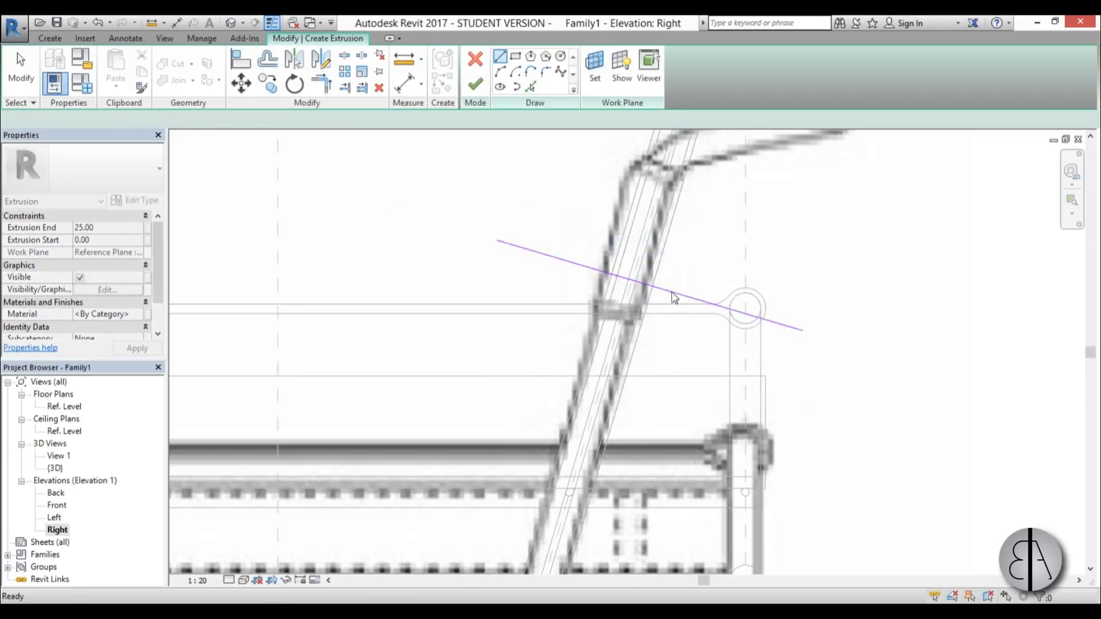
scroll(674, 293, up, 3)
drag(669, 293, 658, 298)
scroll(661, 242, down, 4)
scroll(642, 240, down, 1)
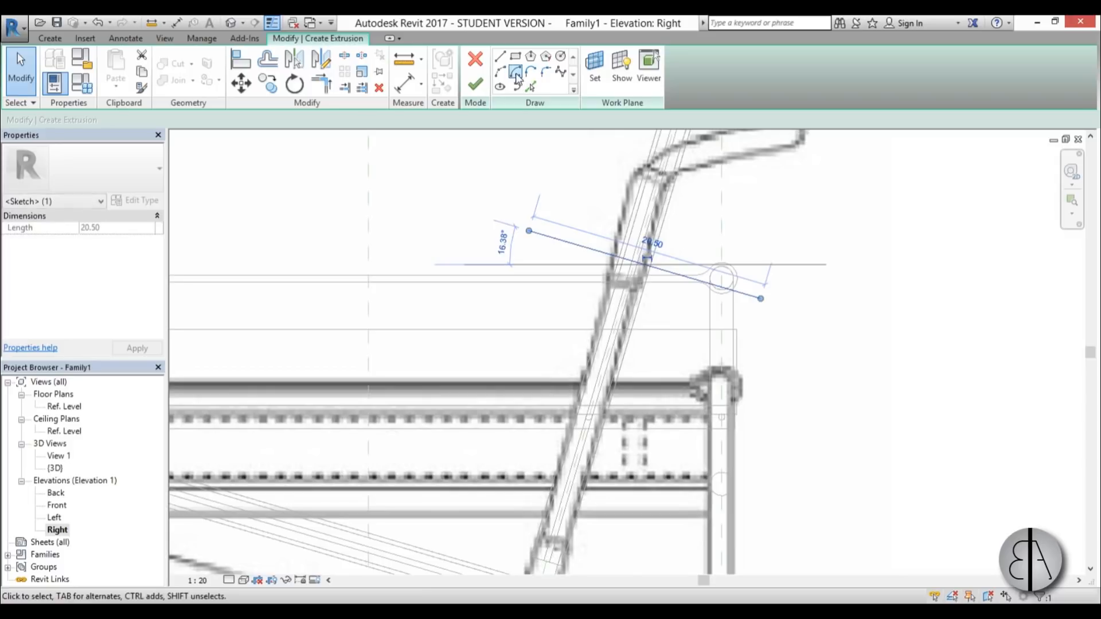
Copy the slanted line down along the back frame, about 20.34 from the original, near the reference image's lower strap joint.
click(280, 88)
click(566, 248)
middle_drag(542, 391, 623, 211)
middle_drag(588, 326, 600, 304)
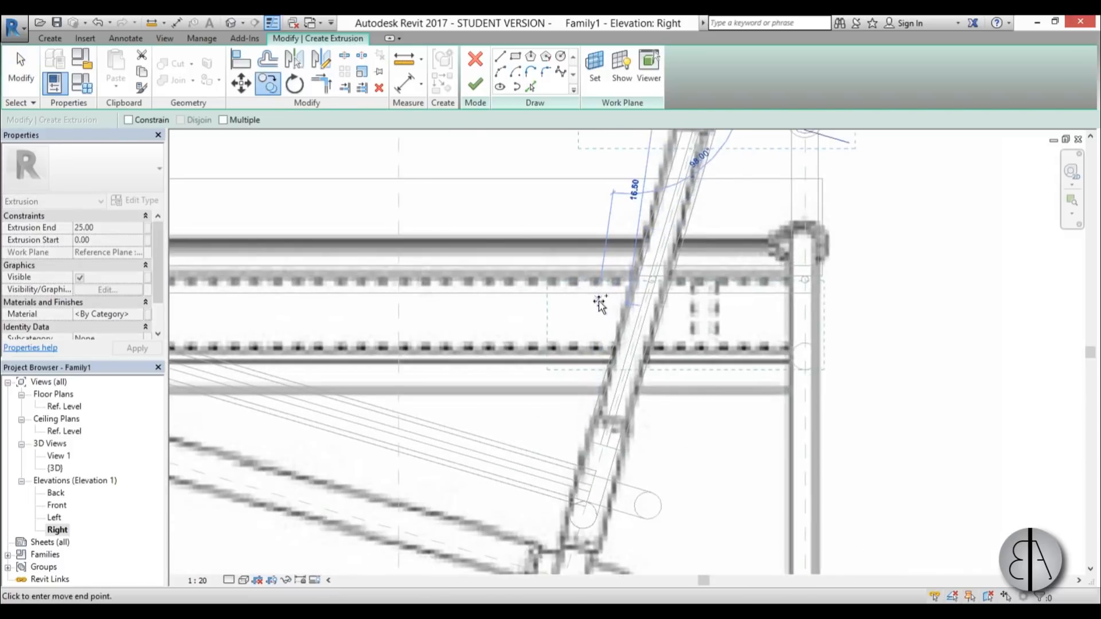
click(573, 375)
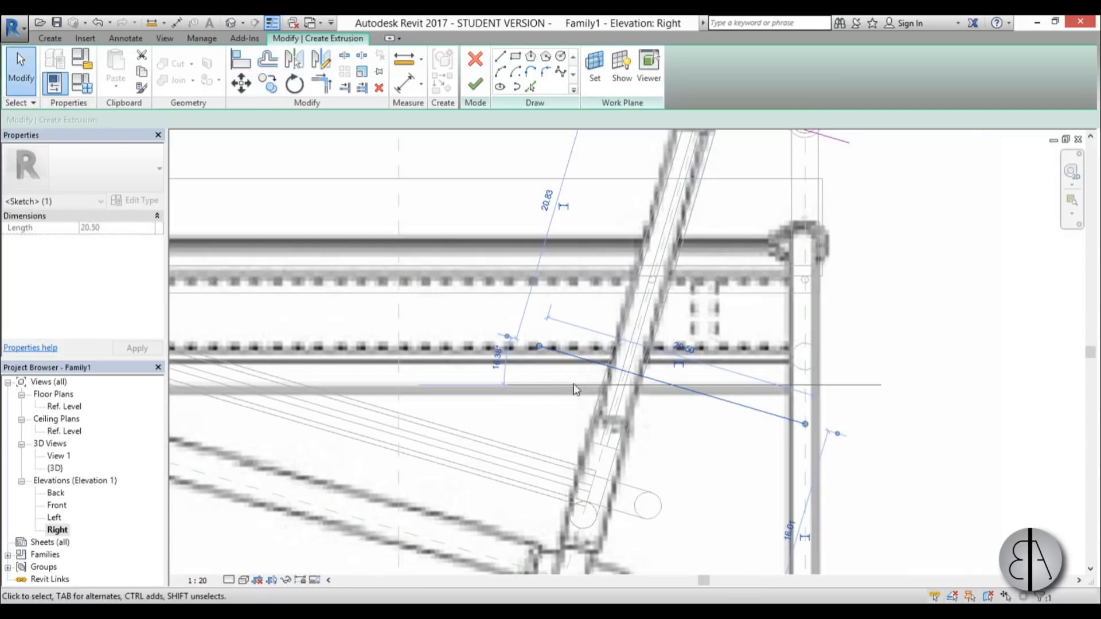
click(675, 383)
scroll(668, 325, down, 3)
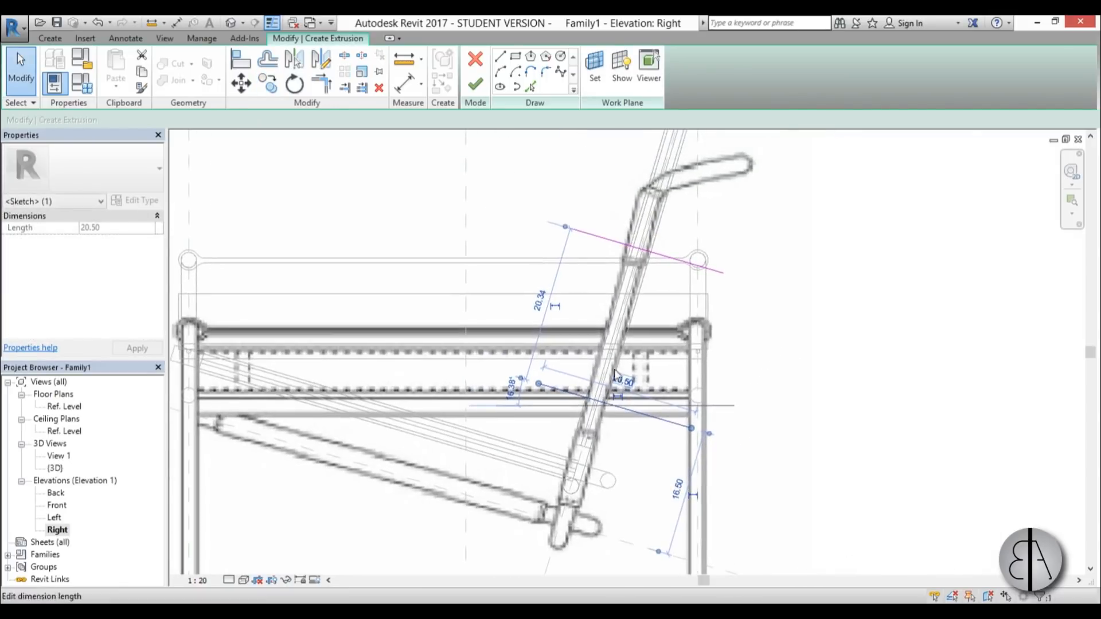
Join the ends of the two slanted lines with two side lines and trim the corners into a closed rectangle.
click(507, 60)
click(571, 230)
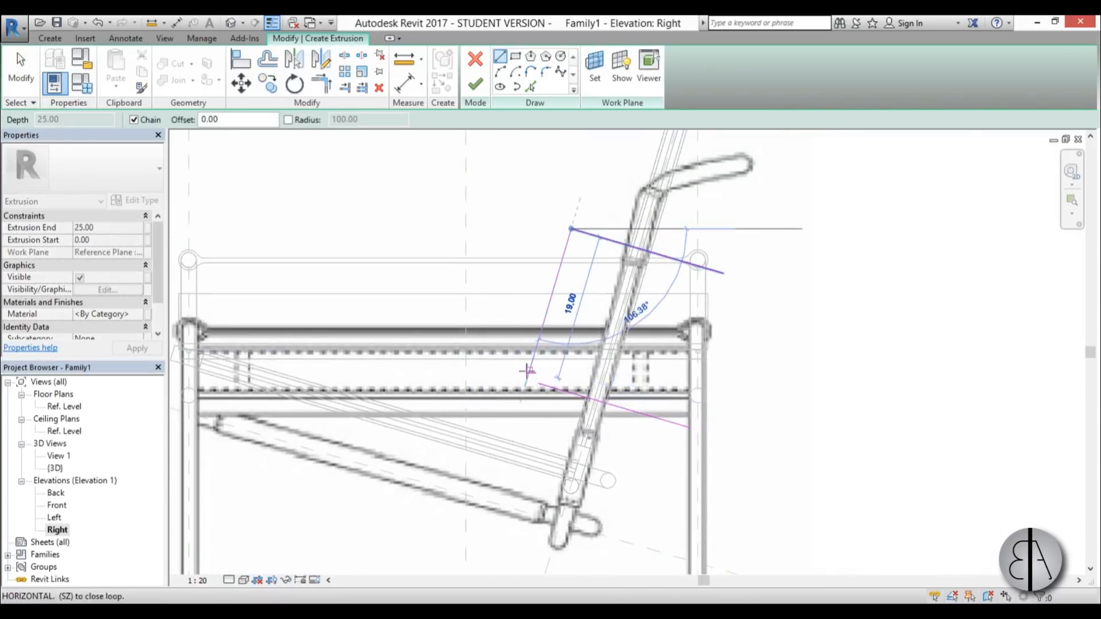
click(527, 371)
key(Escape)
click(724, 273)
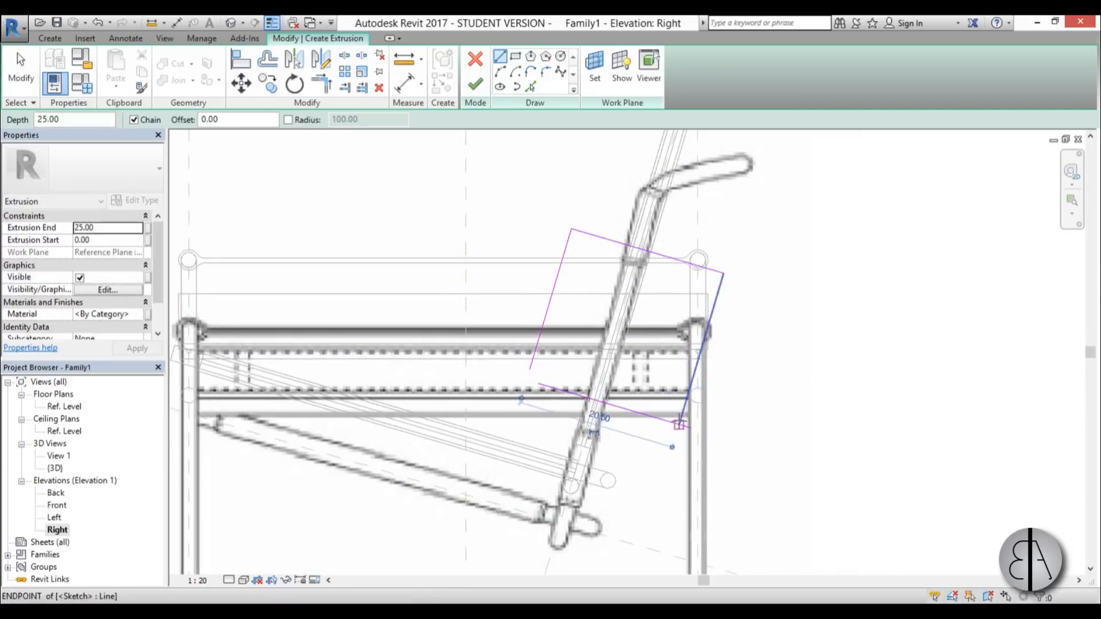
click(678, 424)
key(Escape)
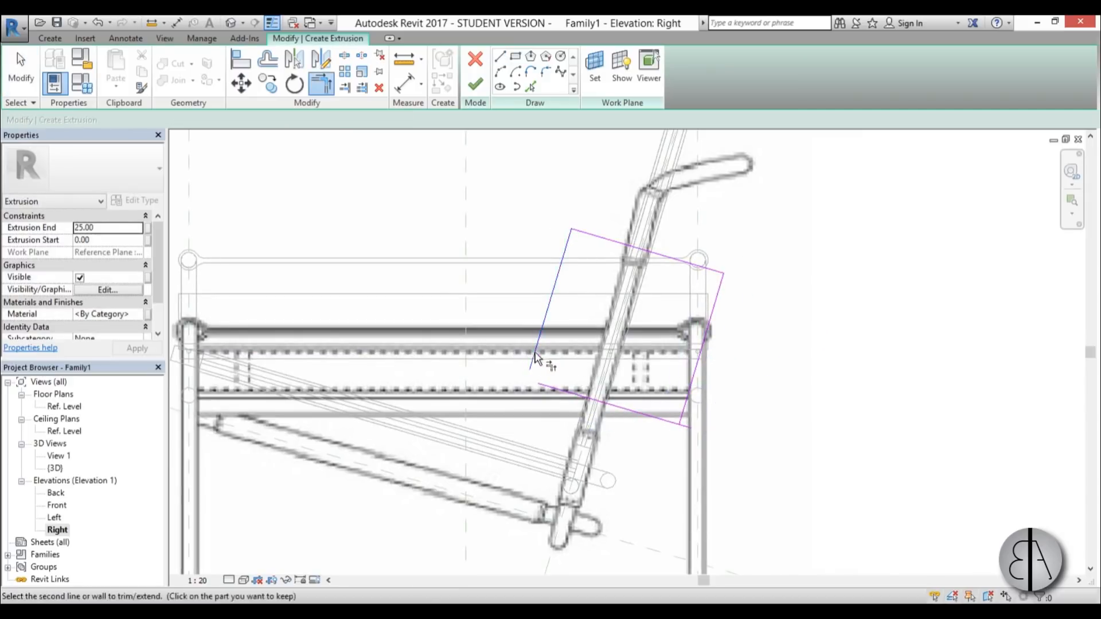
Finish the rectangle's extrusion and stretch it in the 3D view past both sides of the chair, from about -50.03 to 51.34.
click(476, 85)
double_click(55, 468)
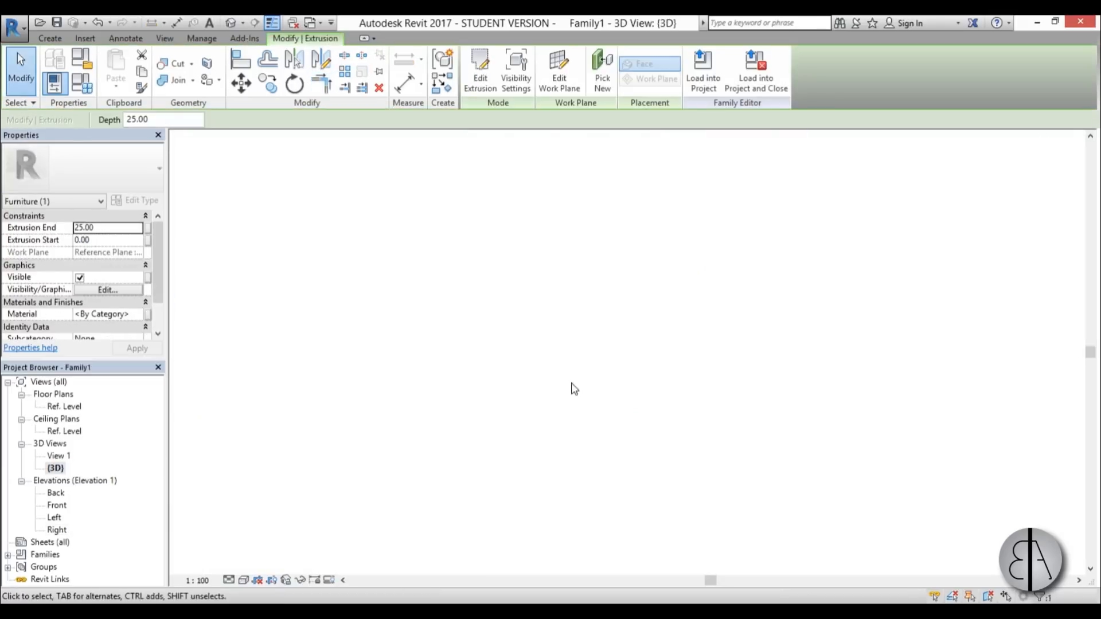
shift+middle_drag(571, 401, 757, 433)
drag(575, 426, 321, 428)
shift+middle_drag(401, 435, 646, 453)
drag(706, 422, 745, 424)
shift+middle_drag(745, 424, 606, 494)
drag(616, 479, 606, 454)
shift+middle_drag(606, 454, 496, 505)
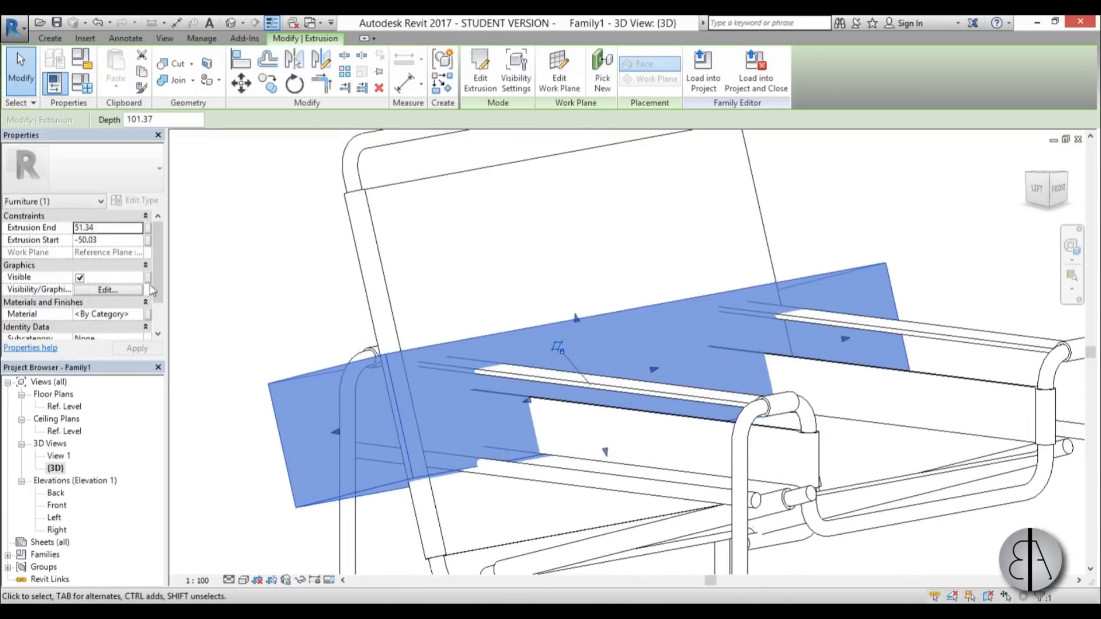
Change the wide block from solid to void and cut the backrest strap with it.
scroll(154, 289, down, 3)
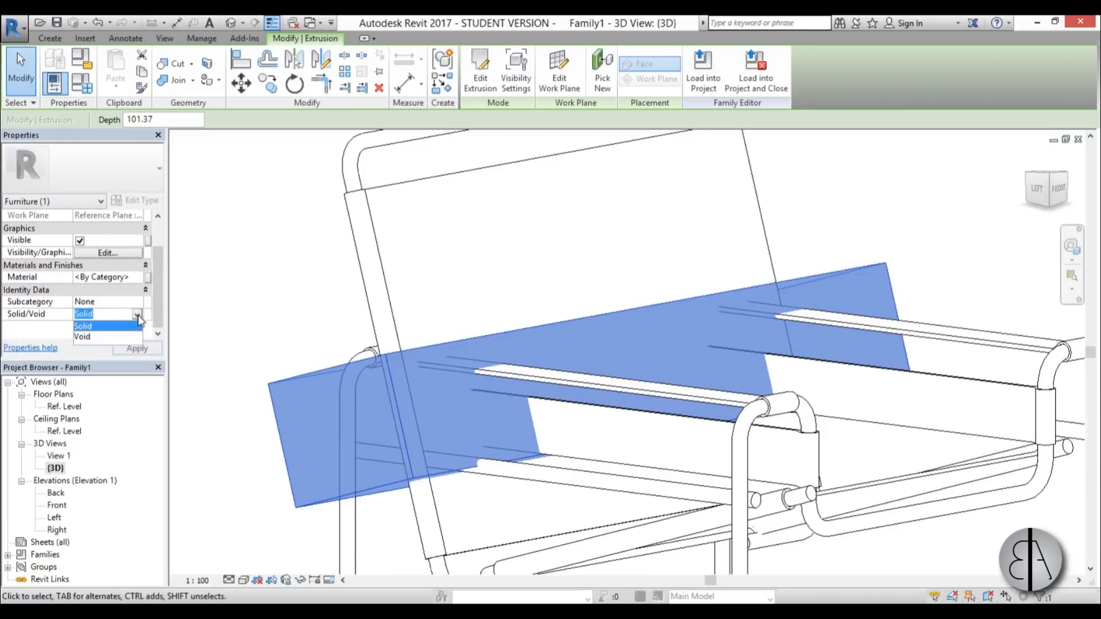
click(82, 337)
key(Escape)
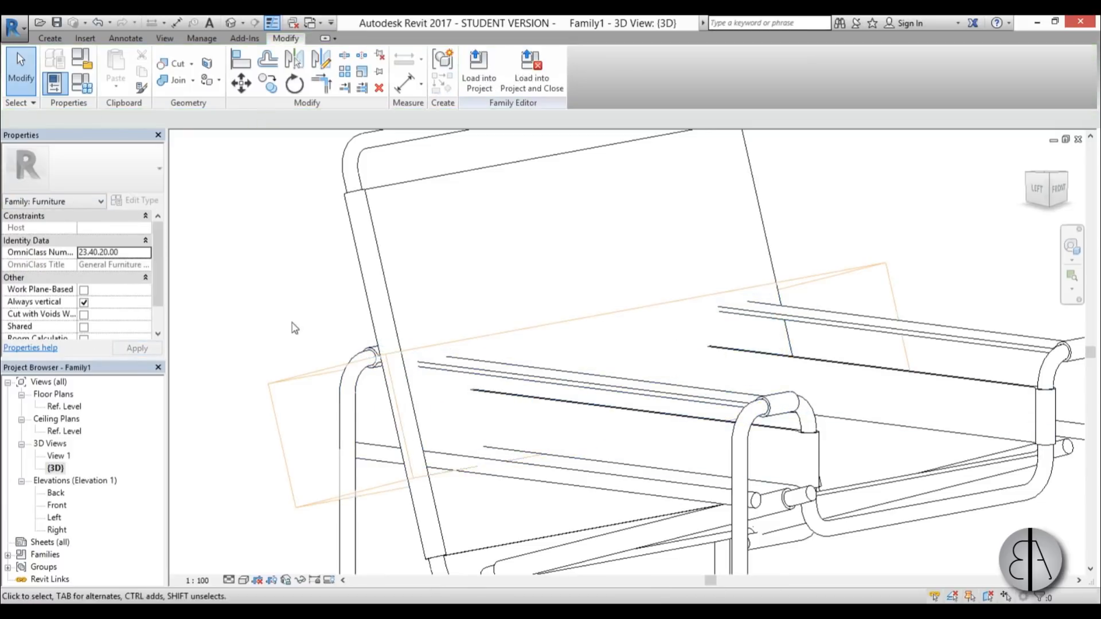
shift+middle_drag(345, 367, 454, 426)
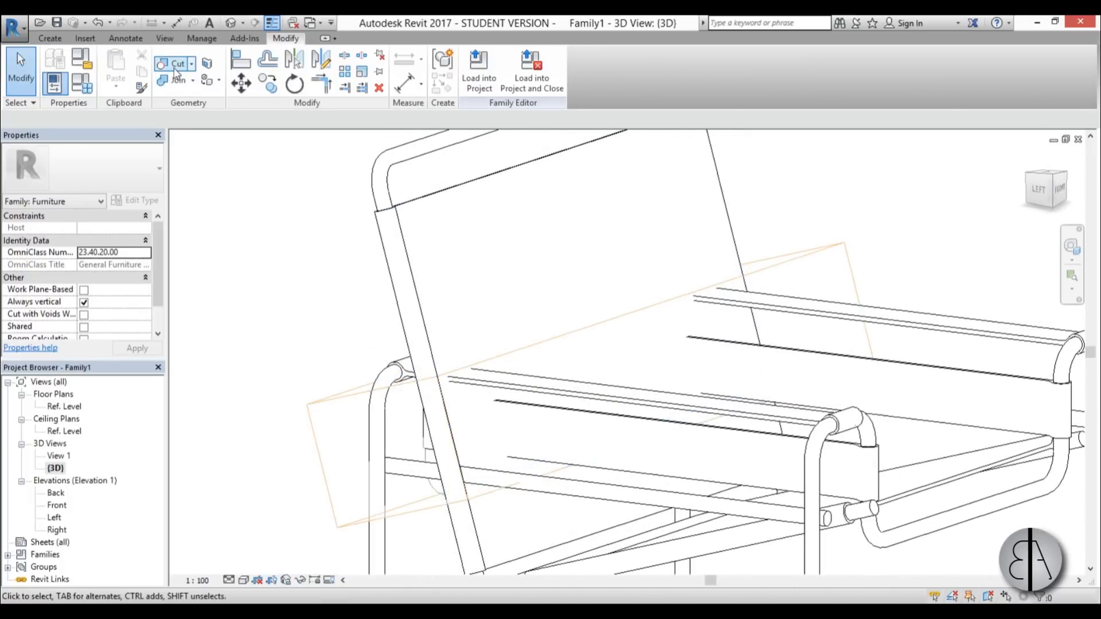
click(413, 231)
click(310, 407)
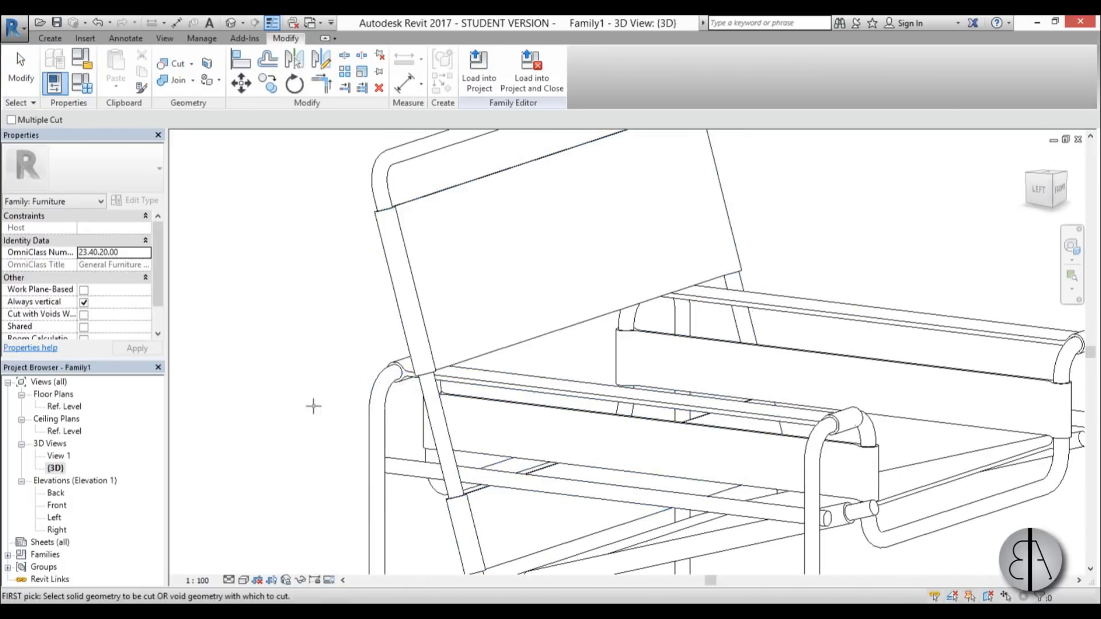
Check the gap cut in the backrest and switch the 3D view to the Realistic visual style.
scroll(326, 334, down, 2)
shift+middle_drag(326, 335, 401, 304)
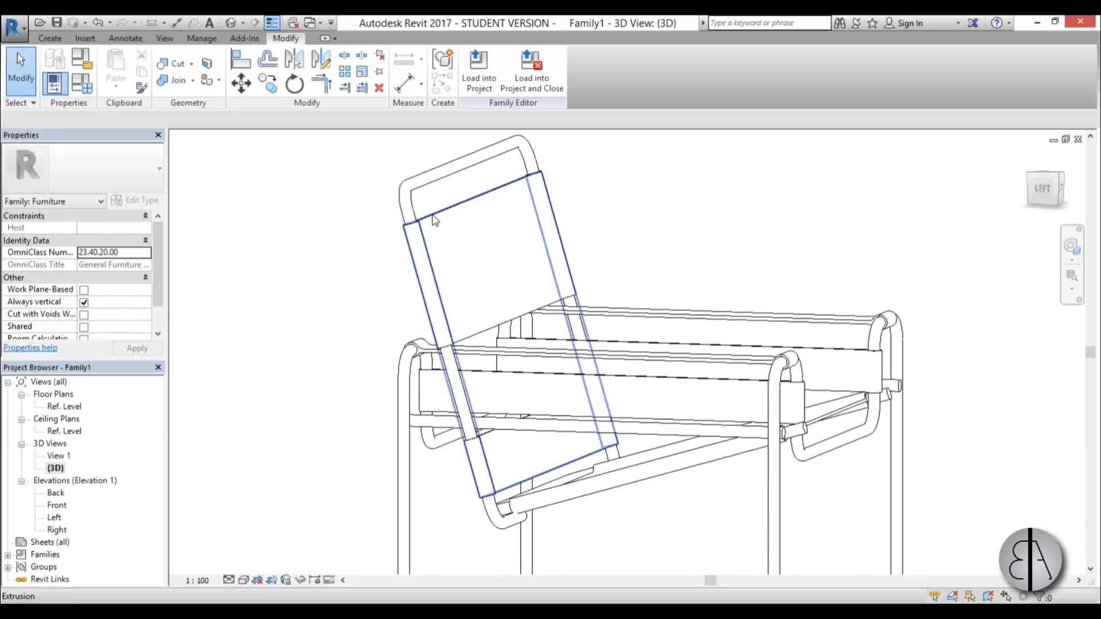
click(504, 323)
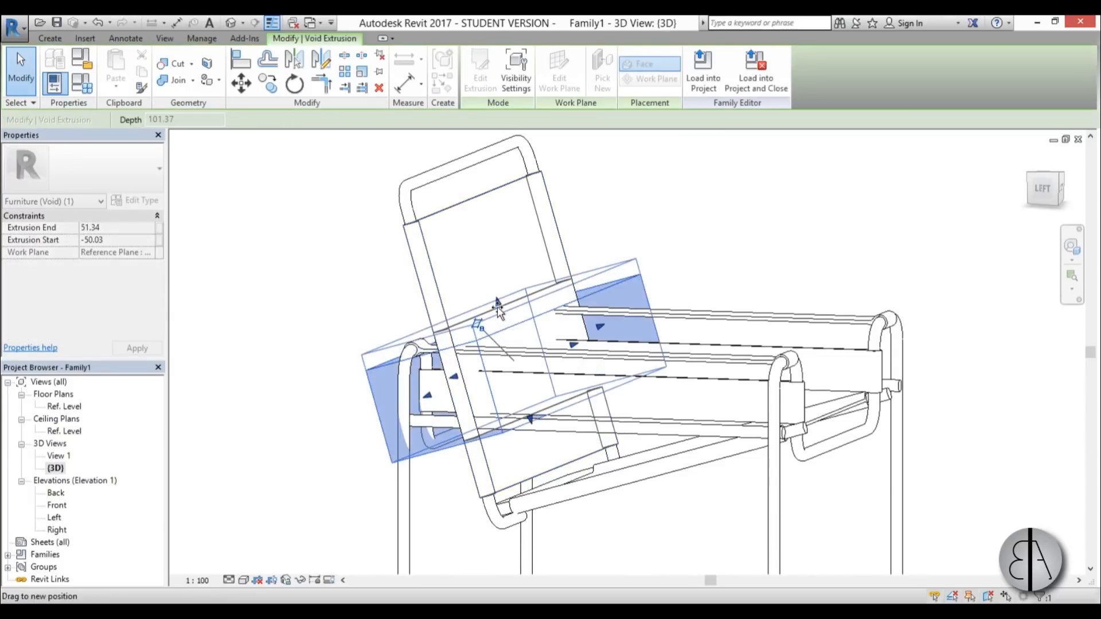
key(Escape)
shift+middle_drag(523, 297, 832, 465)
middle_drag(756, 479, 747, 450)
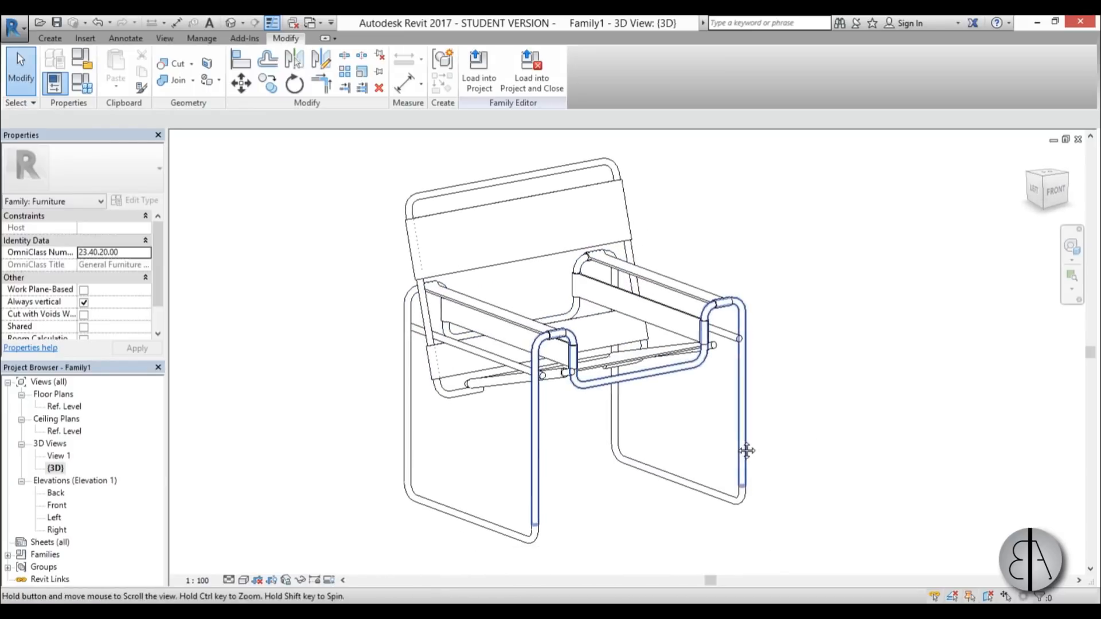
click(243, 580)
click(274, 549)
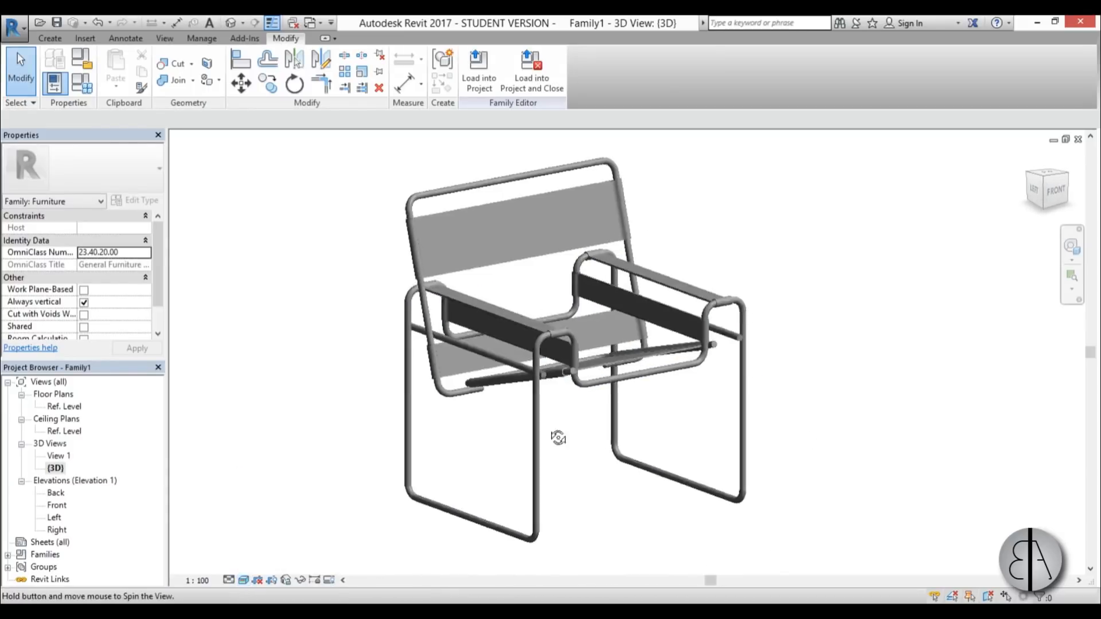
shift+middle_drag(557, 438, 579, 457)
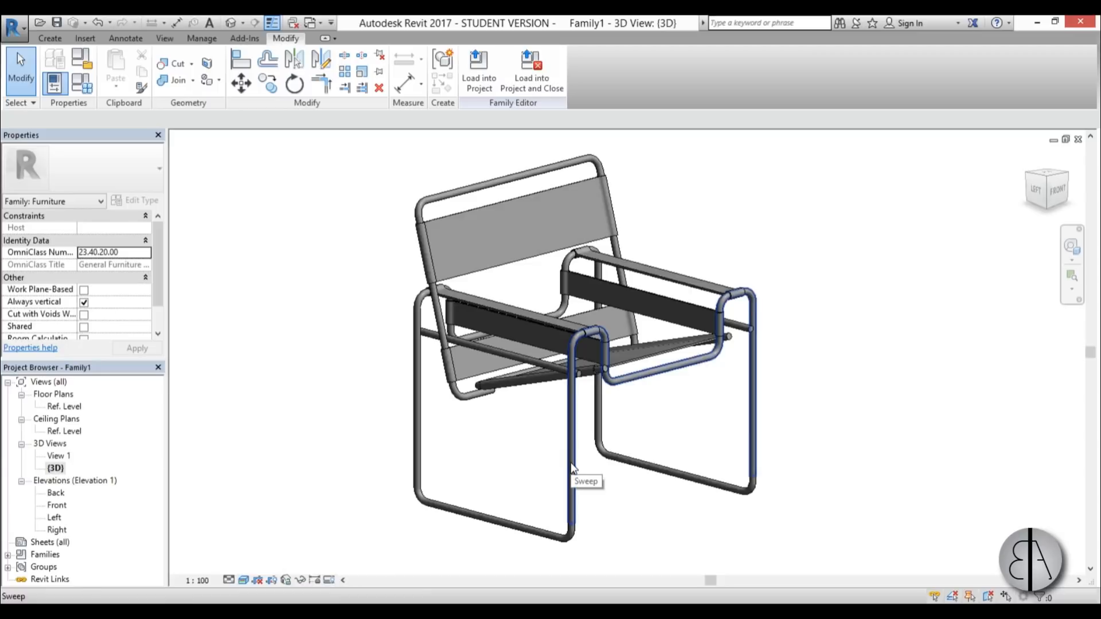
Add the Steel, Chrome Plated material from the library and assign it to the entire joined tubular frame.
key(Tab)
click(570, 462)
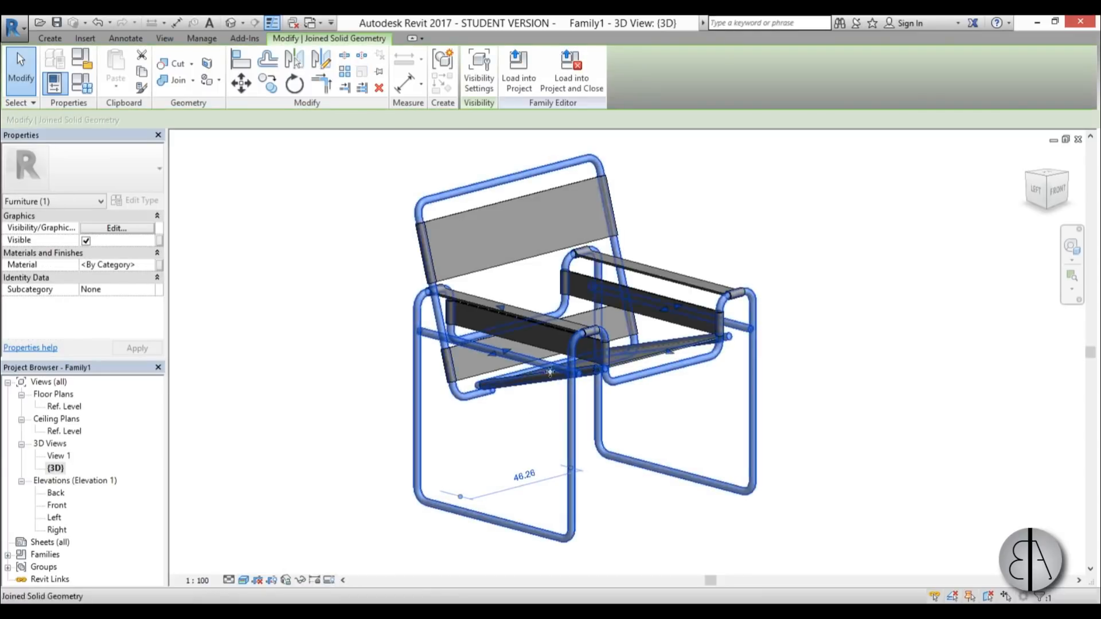
click(147, 263)
click(147, 264)
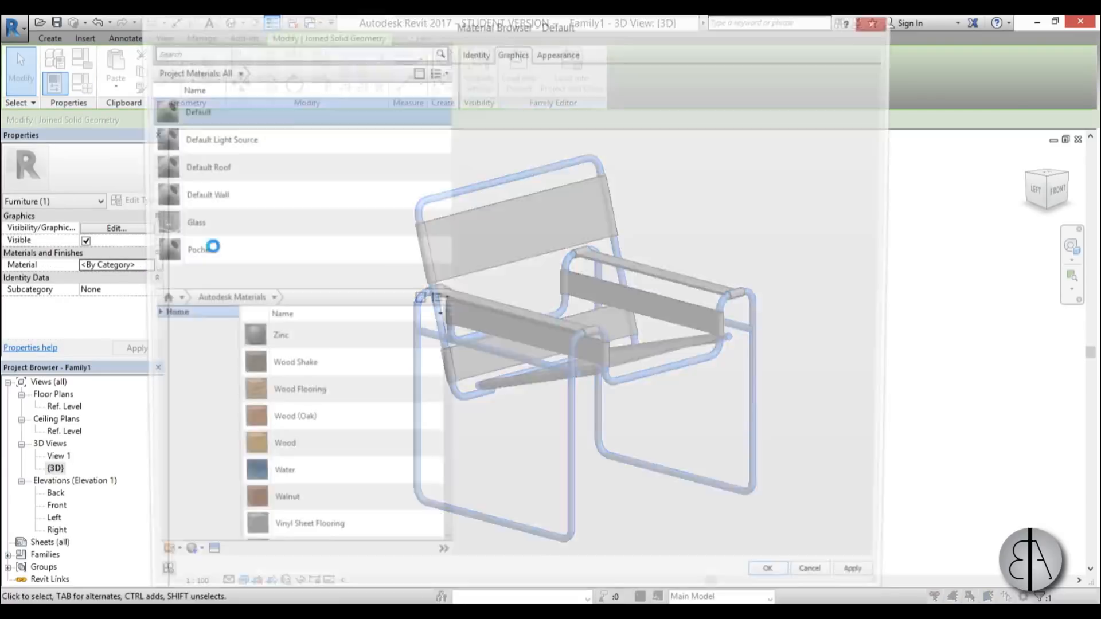
text(chrom)
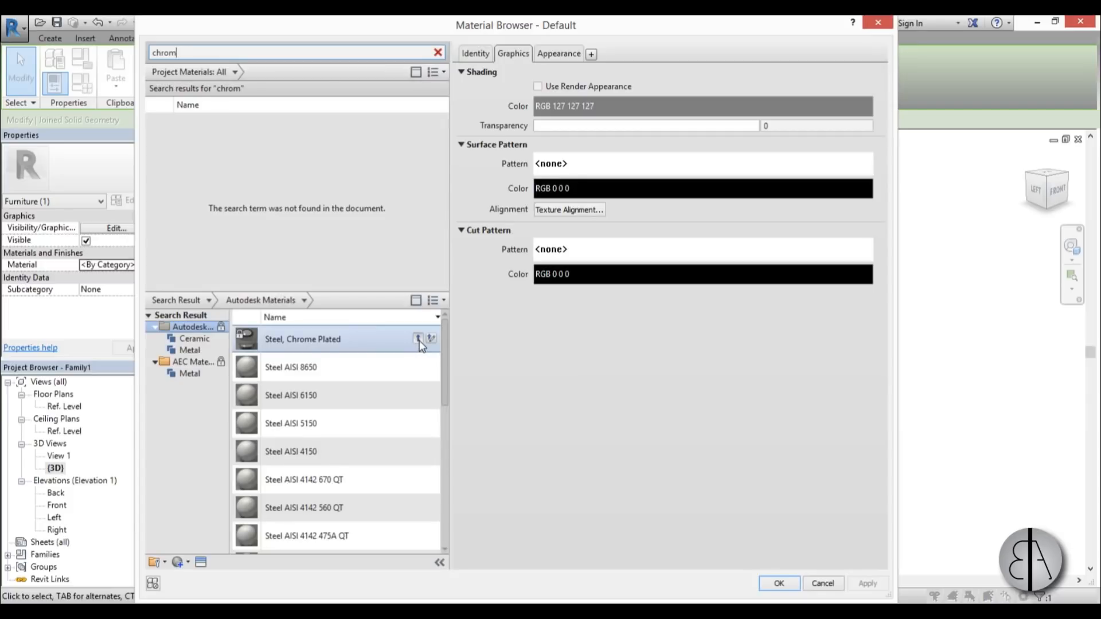
click(418, 339)
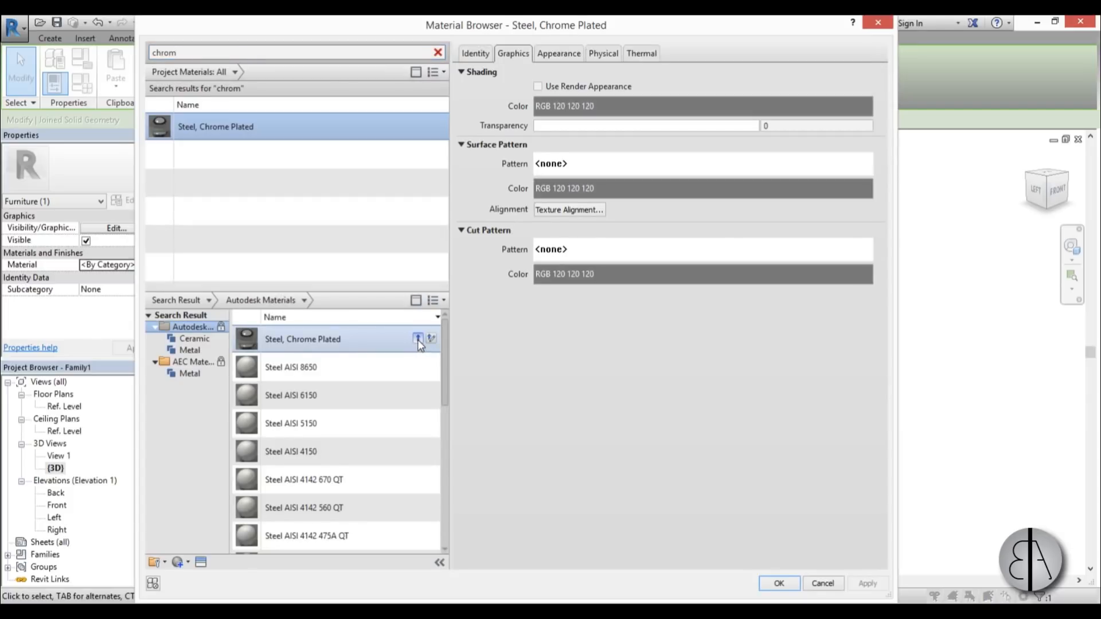
click(778, 584)
click(696, 440)
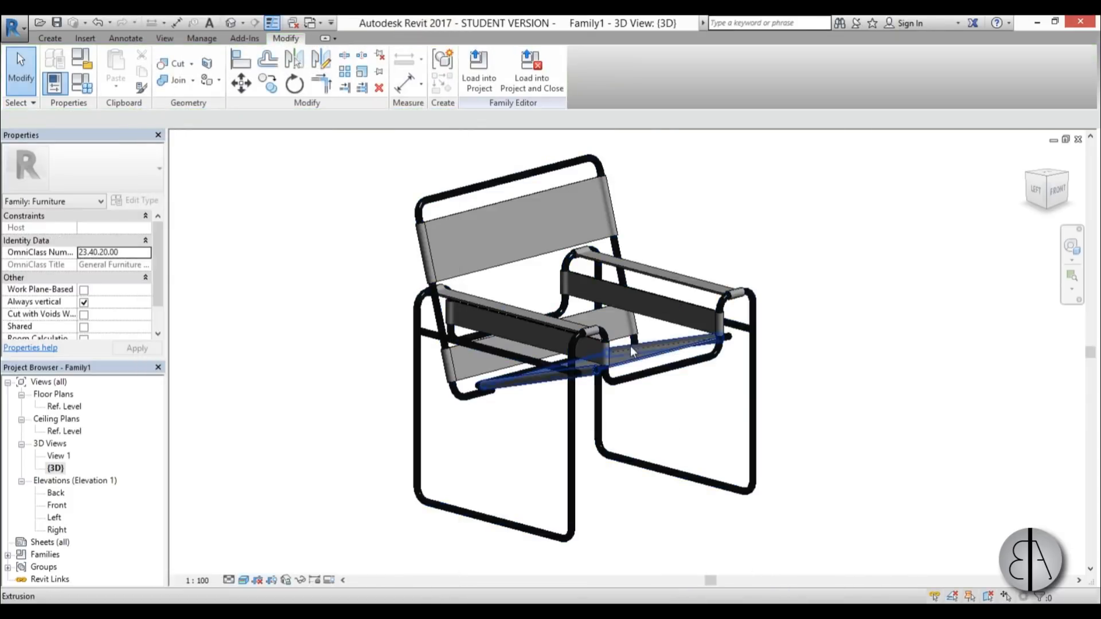
Assign the Linen, White fabric material to the seat, the backrest and all the armrest straps together.
shift+middle_drag(713, 446, 665, 476)
scroll(613, 288, up, 3)
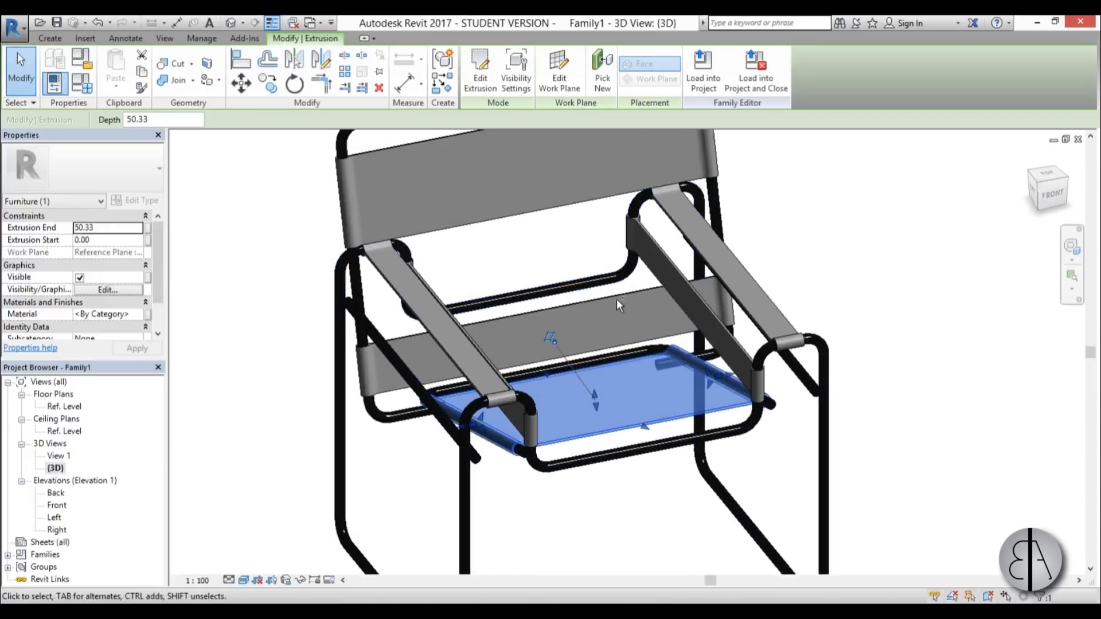
ctrl+click(617, 298)
ctrl+click(666, 319)
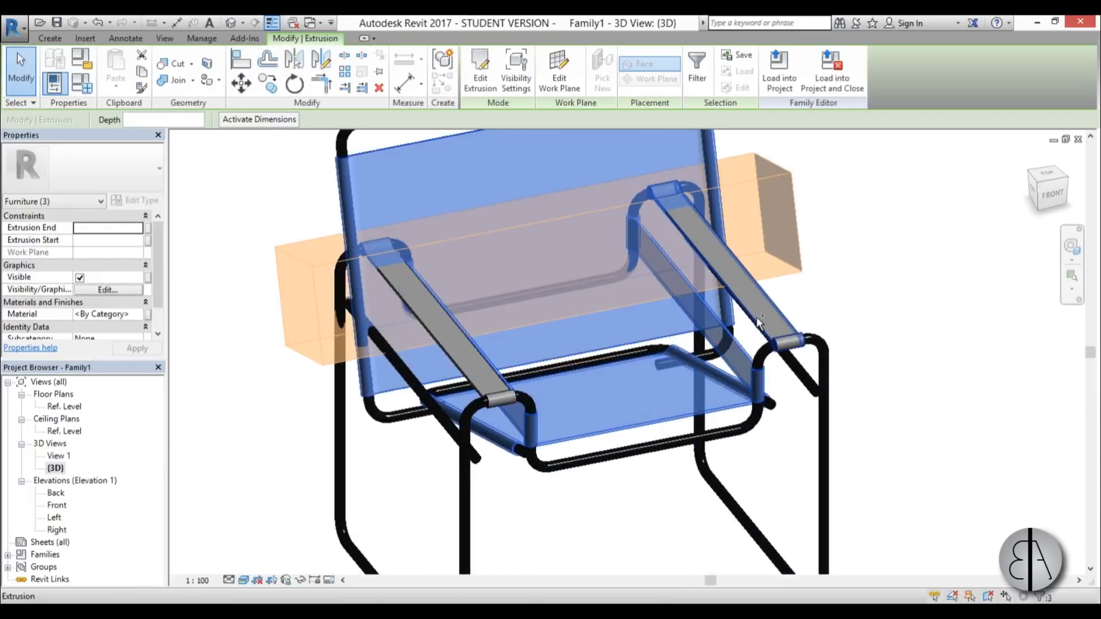
ctrl+click(477, 384)
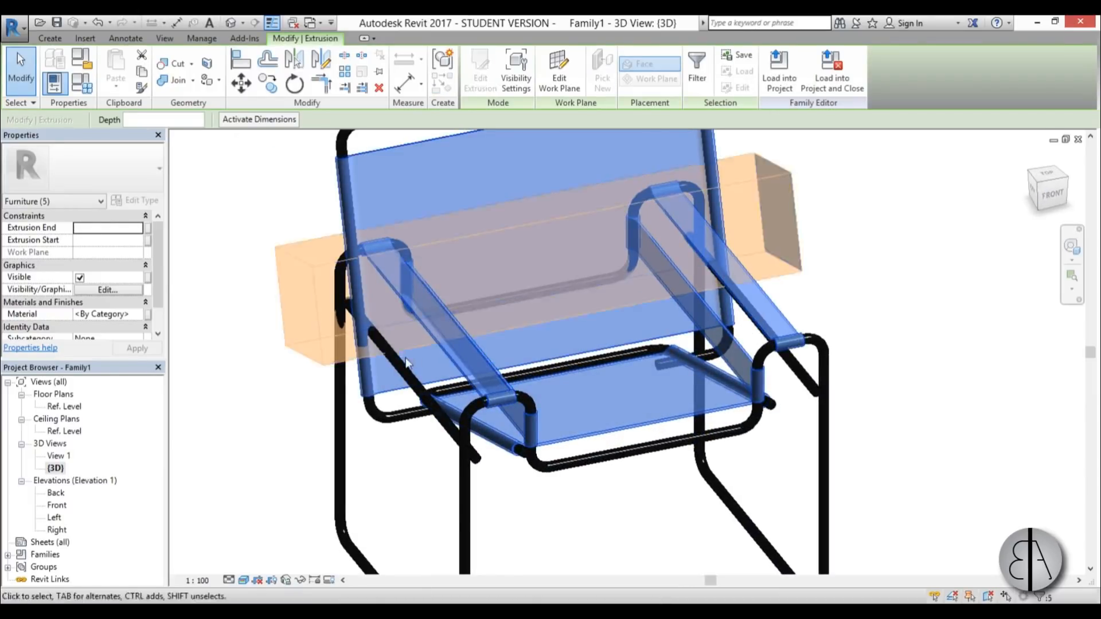
click(136, 315)
click(140, 314)
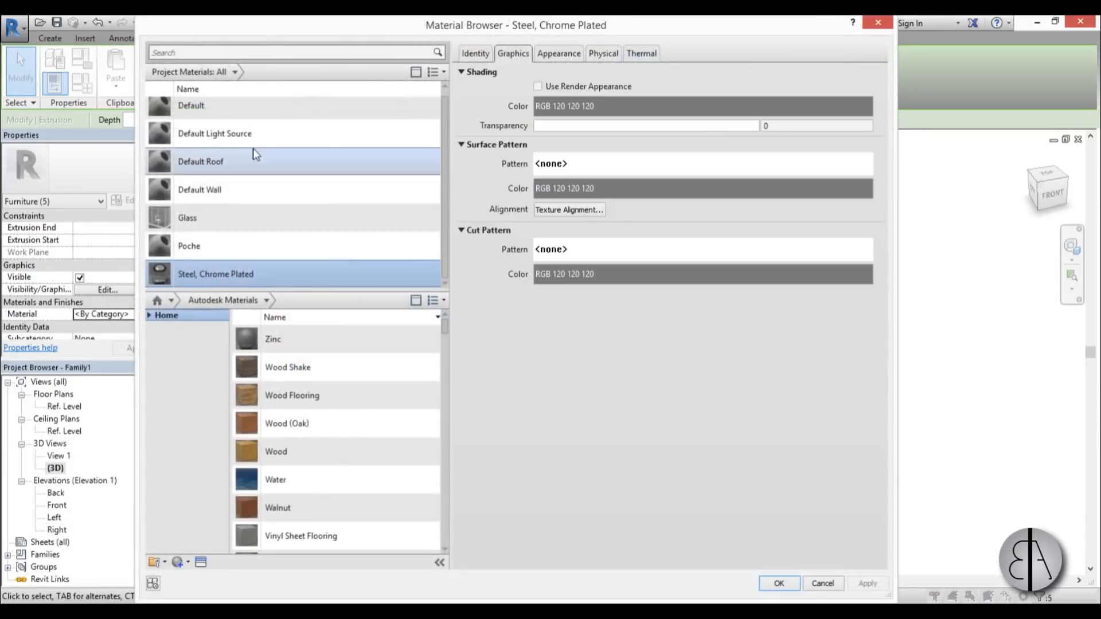
click(156, 340)
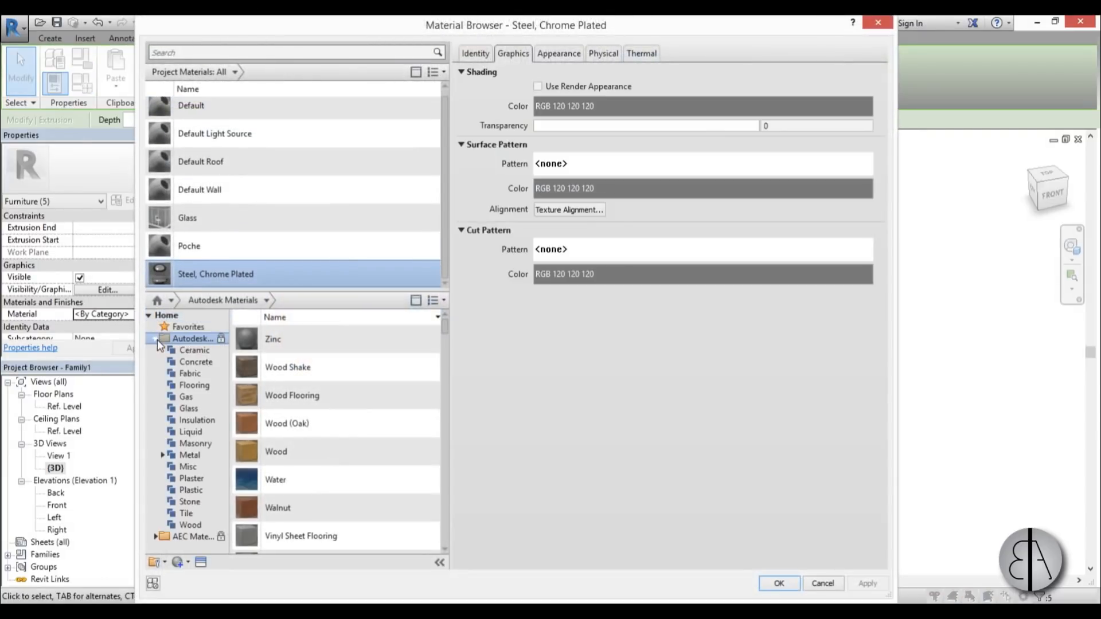
click(188, 374)
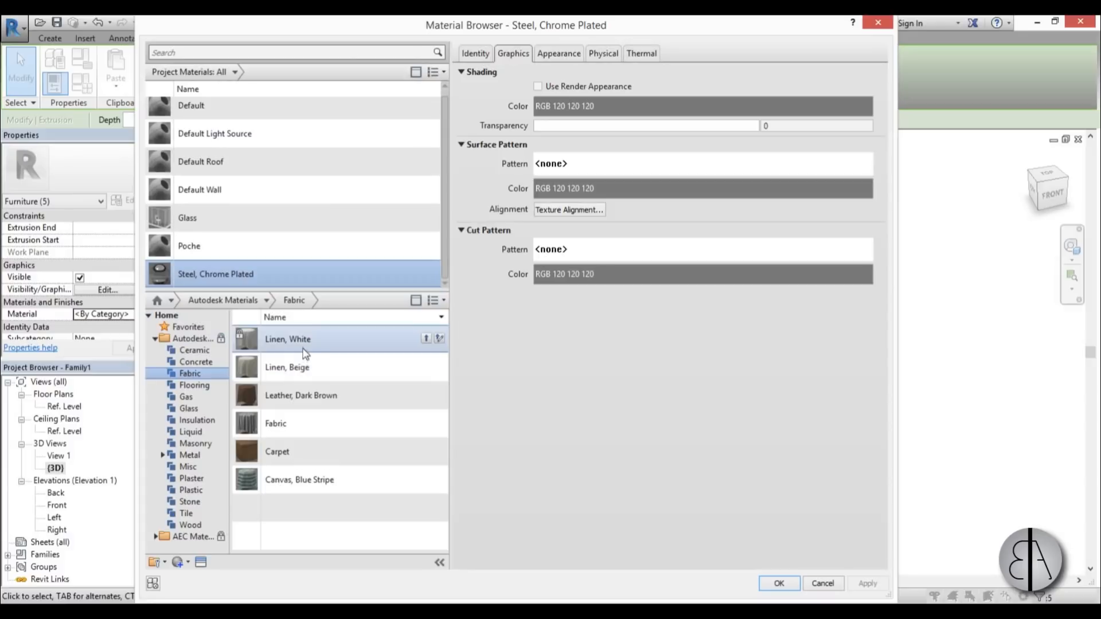
click(424, 339)
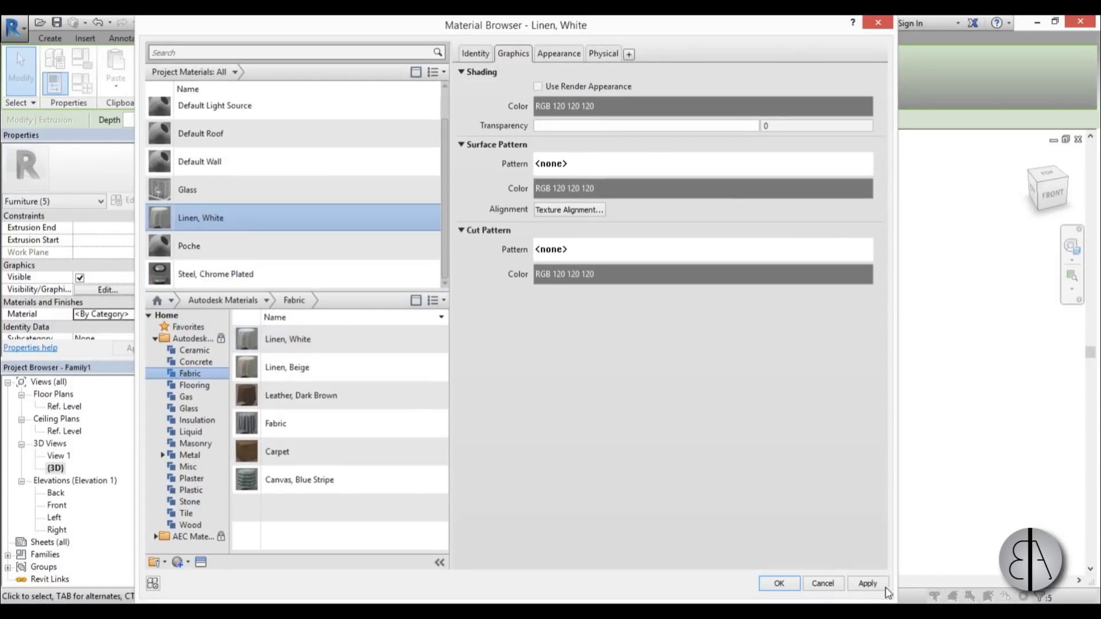
click(866, 583)
click(778, 583)
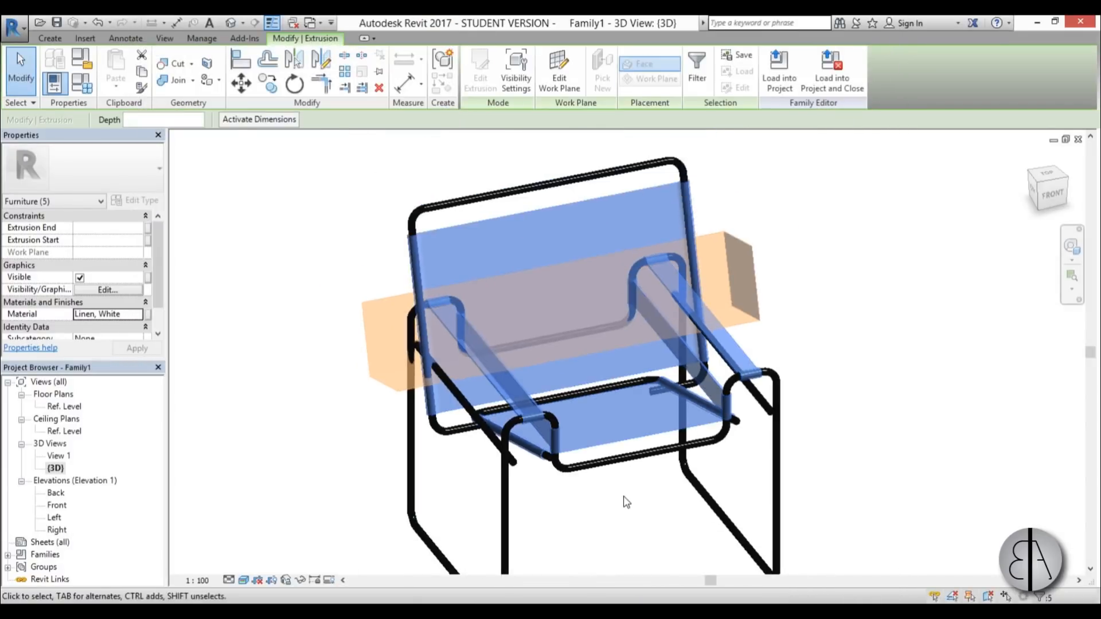
click(623, 497)
shift+middle_drag(603, 516, 689, 447)
shift+middle_drag(688, 486, 584, 482)
scroll(612, 500, down, 1)
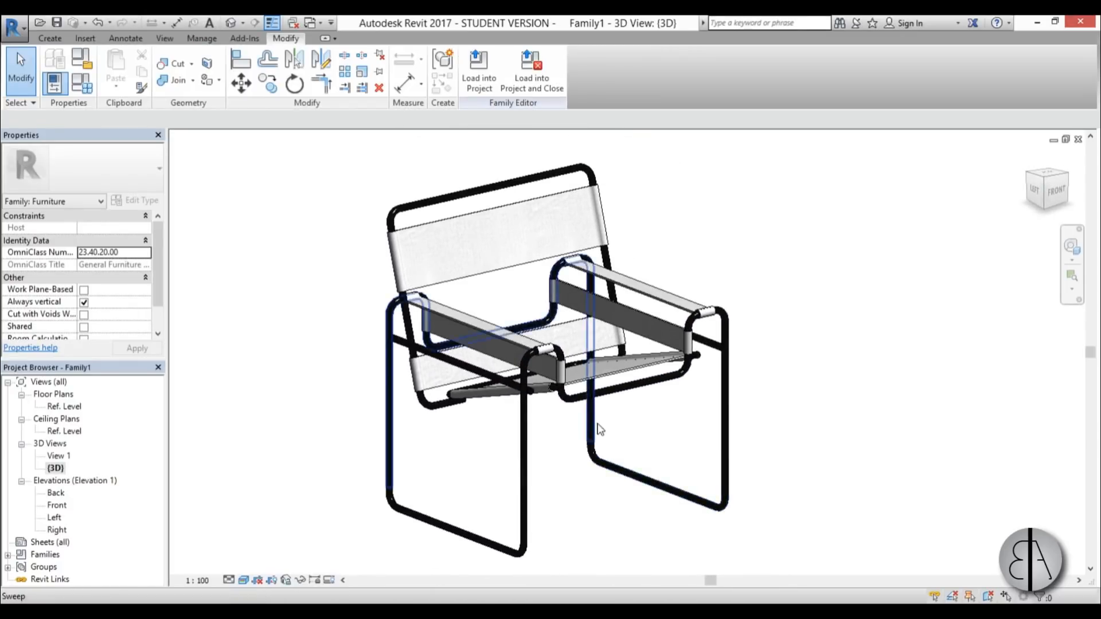
Create a new project from the Architectural Template.
click(21, 36)
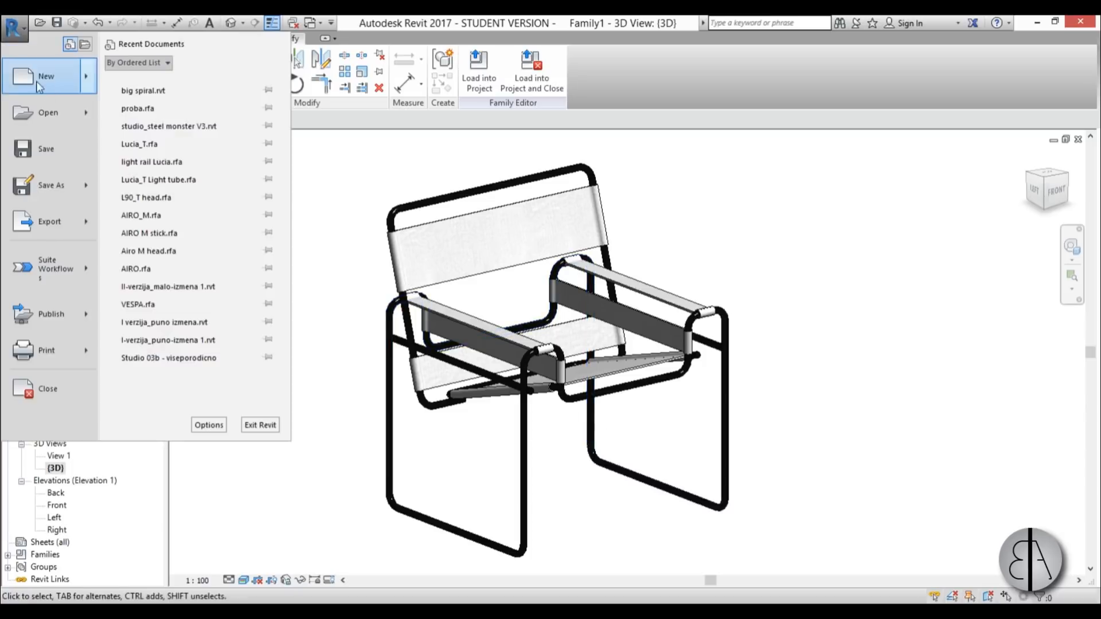
mouse_move(36, 81)
click(160, 96)
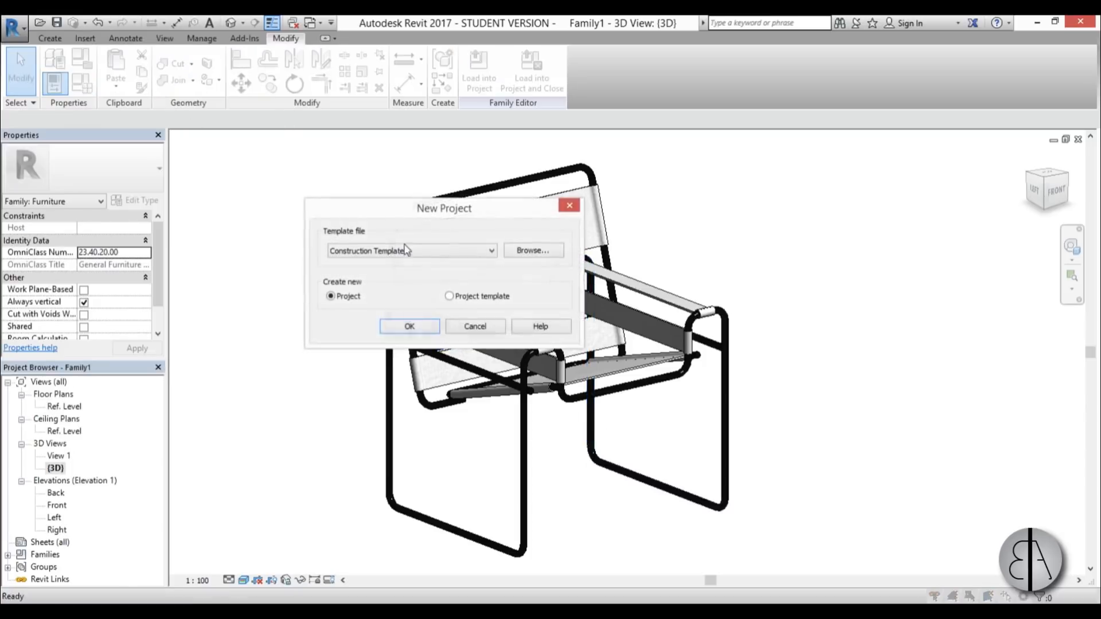
click(370, 251)
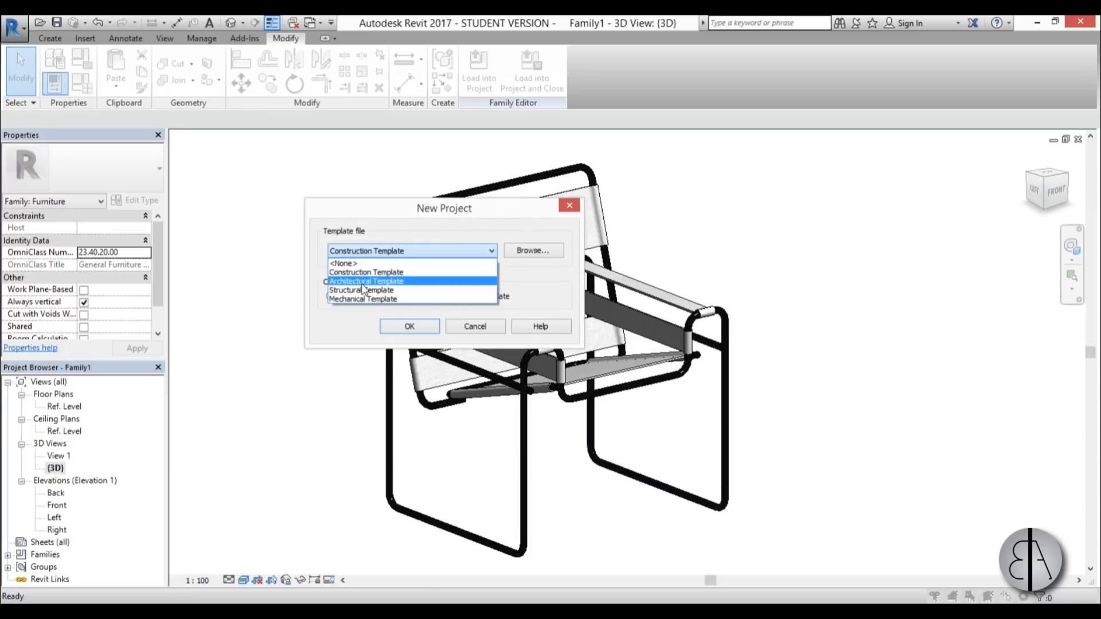
click(363, 283)
click(409, 326)
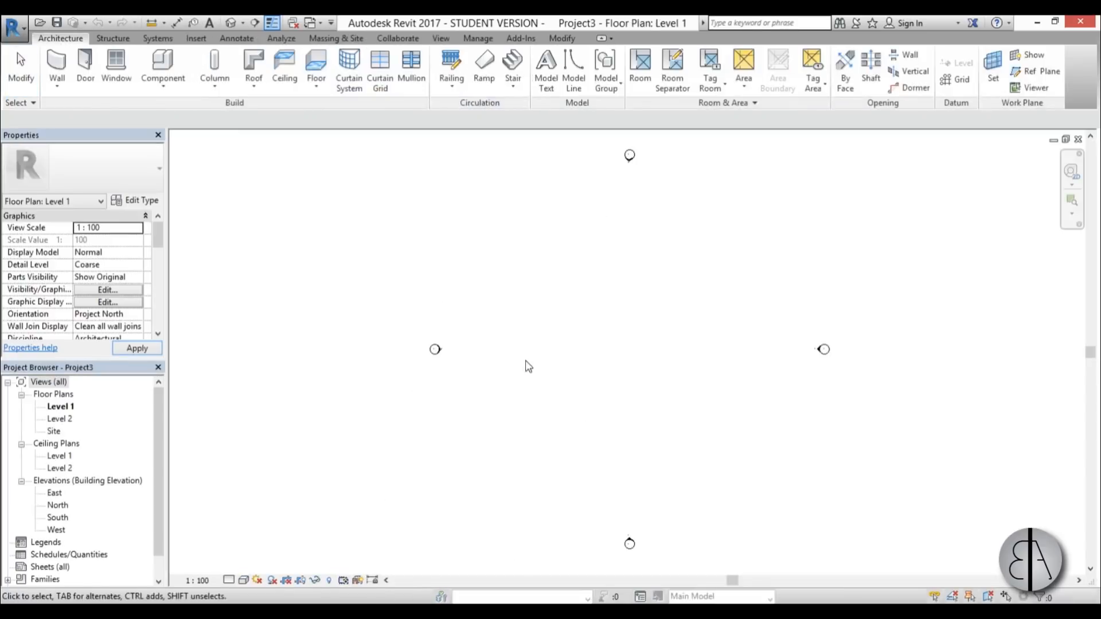
Create a rectangular Generic 150mm floor of 36000 by 30000 between the elevation markers on Level 1.
click(314, 69)
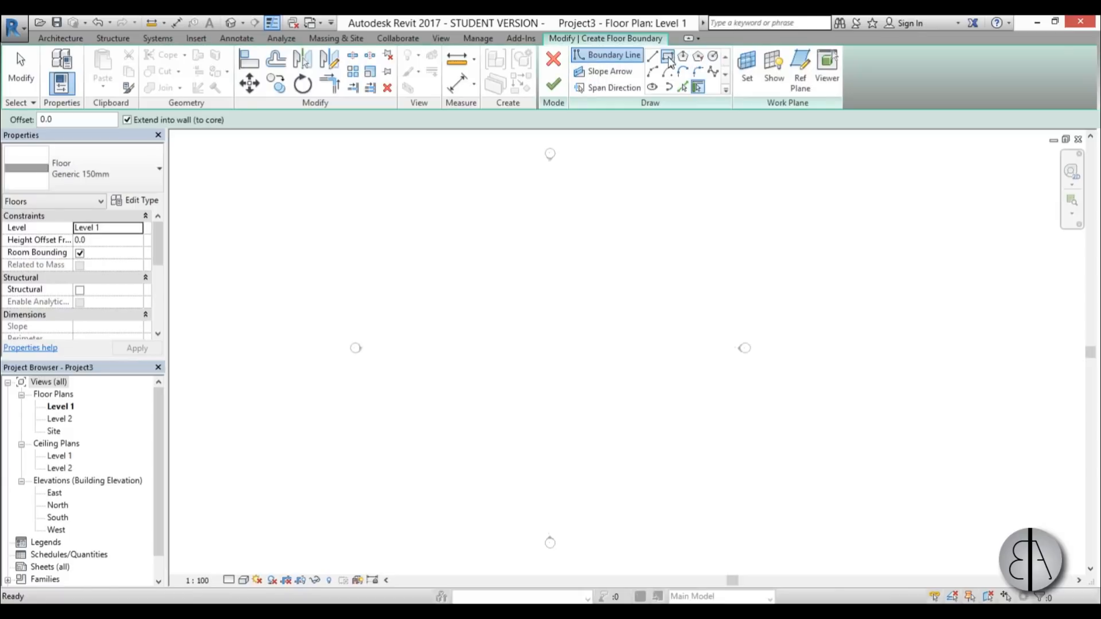
click(410, 207)
click(699, 456)
click(553, 85)
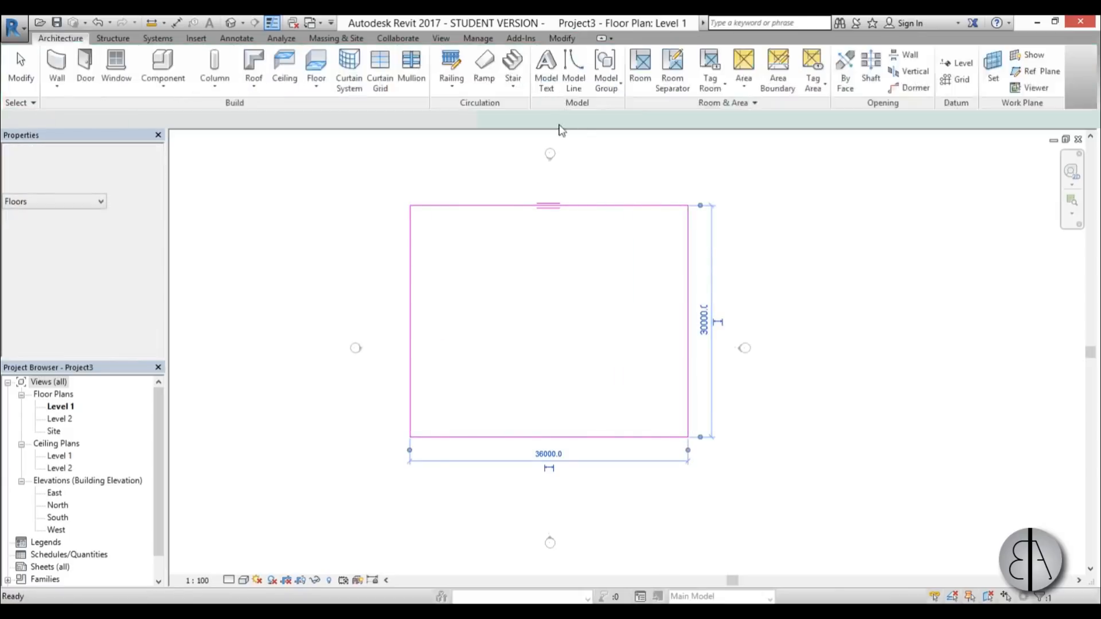
scroll(582, 296, up, 1)
click(302, 142)
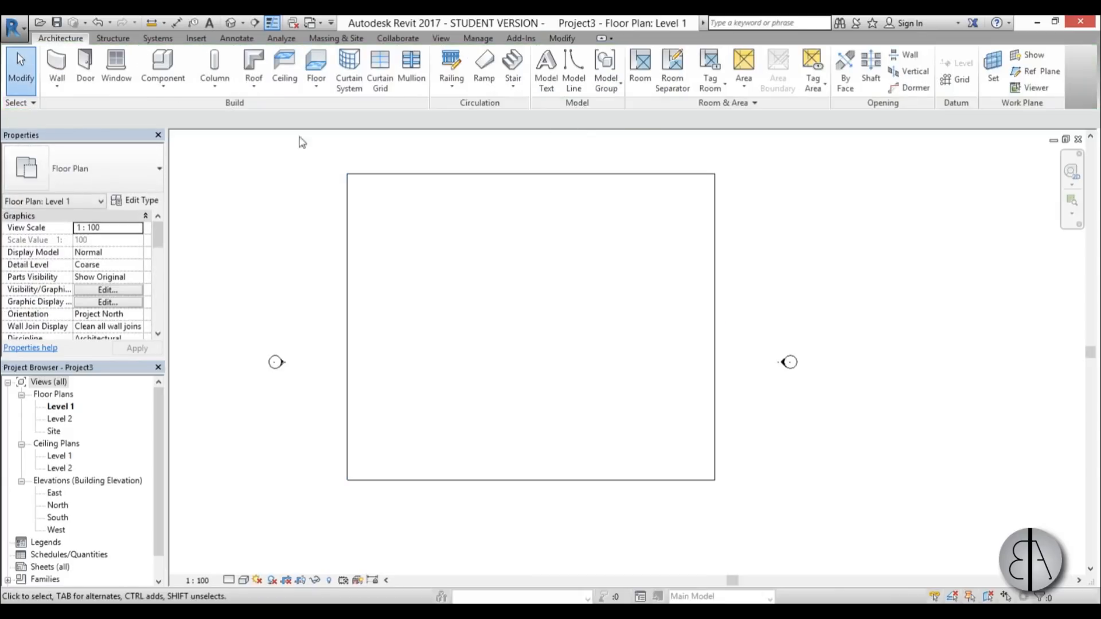
Load the chair family into the new project and place one chair near the middle of the floor.
click(307, 24)
click(393, 71)
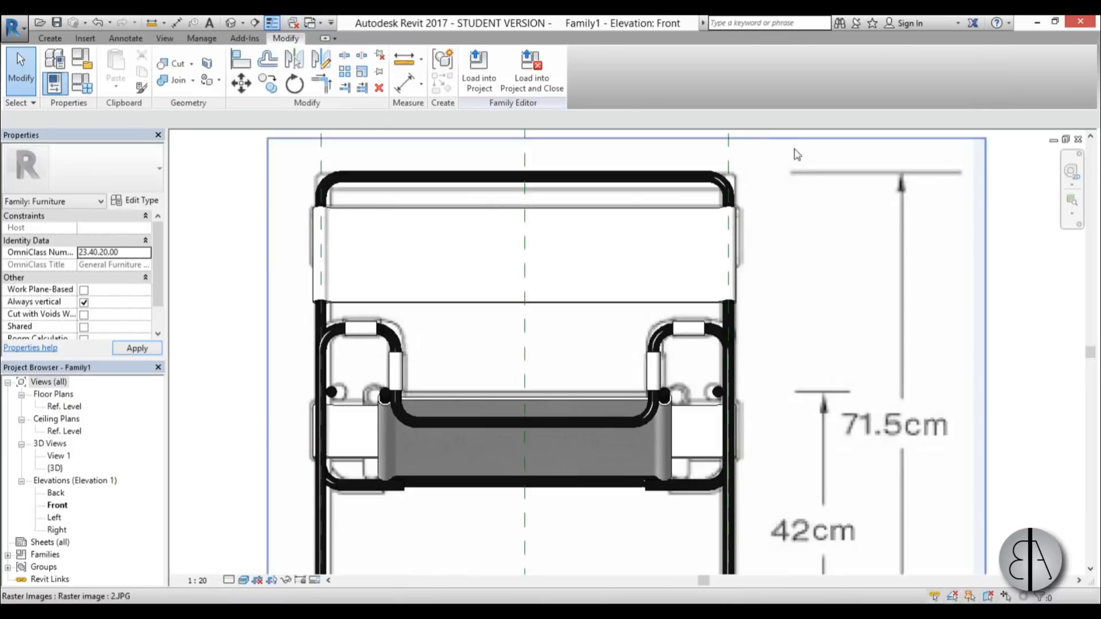
click(489, 89)
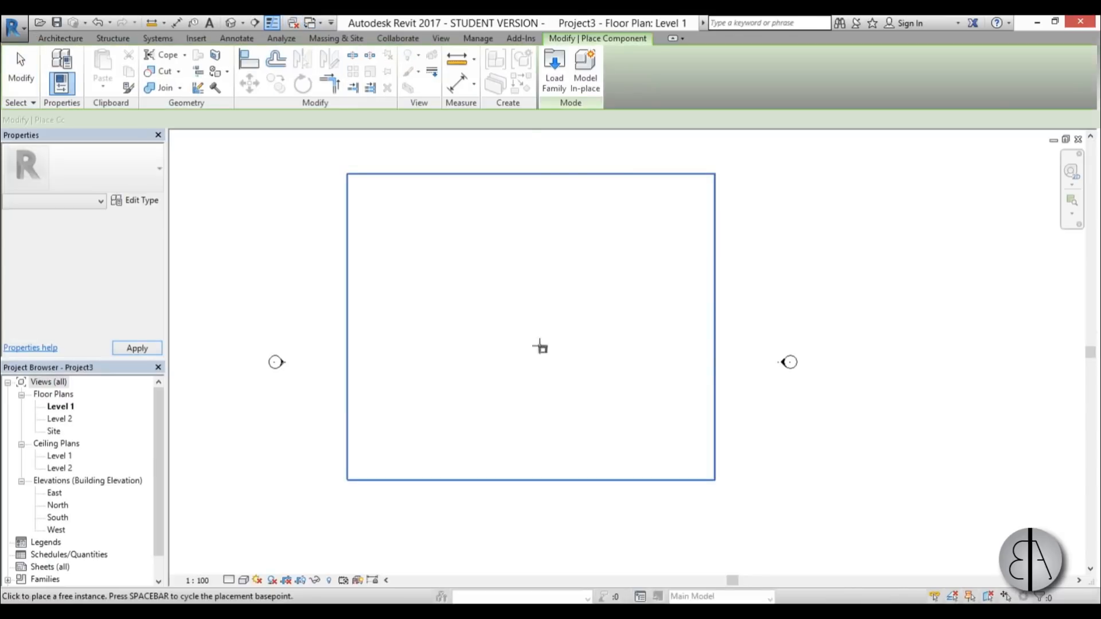
click(499, 315)
key(Escape)
key(Escape)
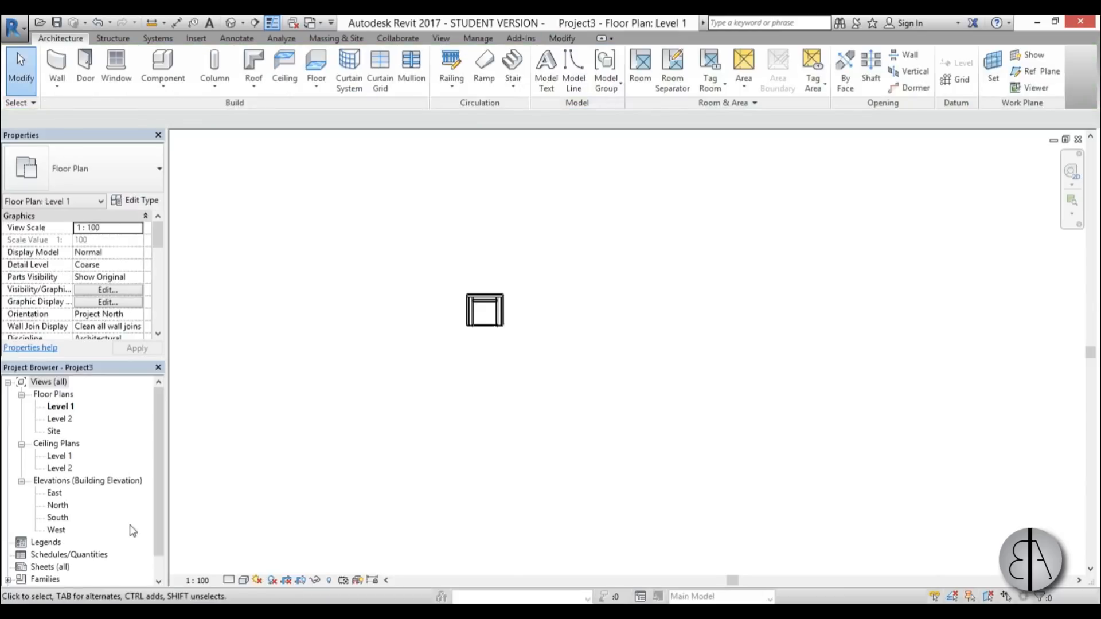
Place a perspective camera on Level 1 just in front of the chair and slightly to one side, aimed diagonally across it.
scroll(494, 343, down, 4)
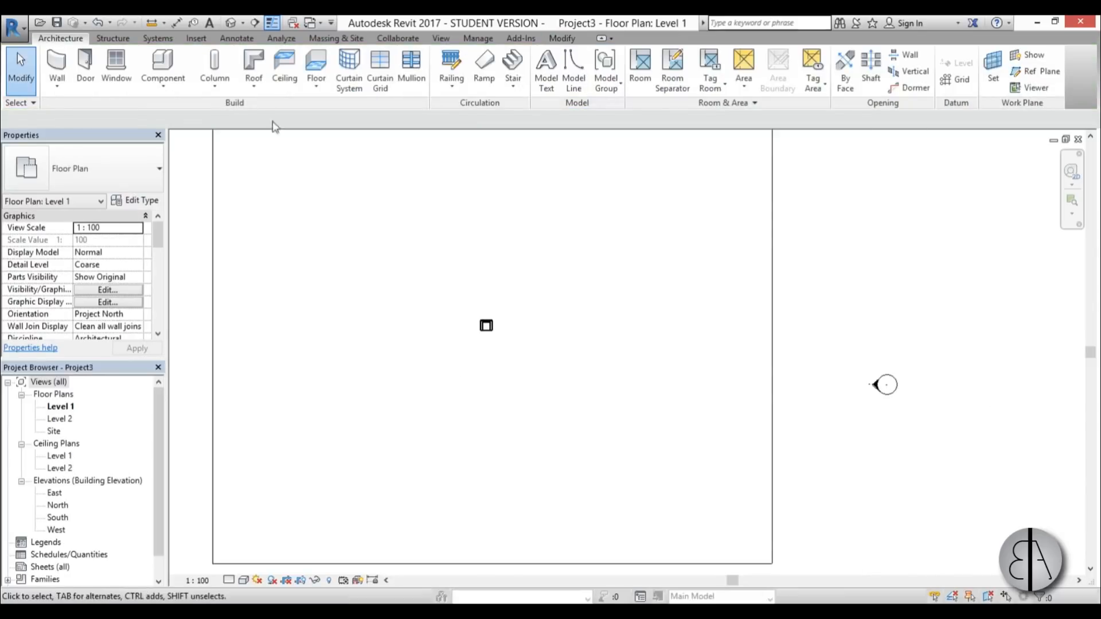
click(243, 24)
click(253, 55)
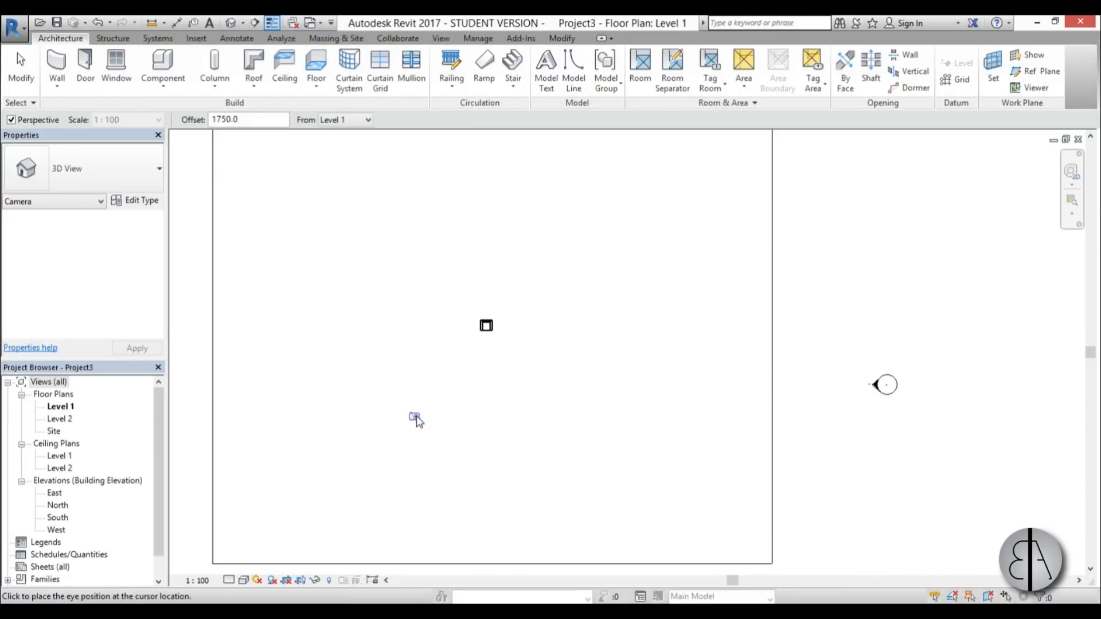
click(464, 361)
click(514, 277)
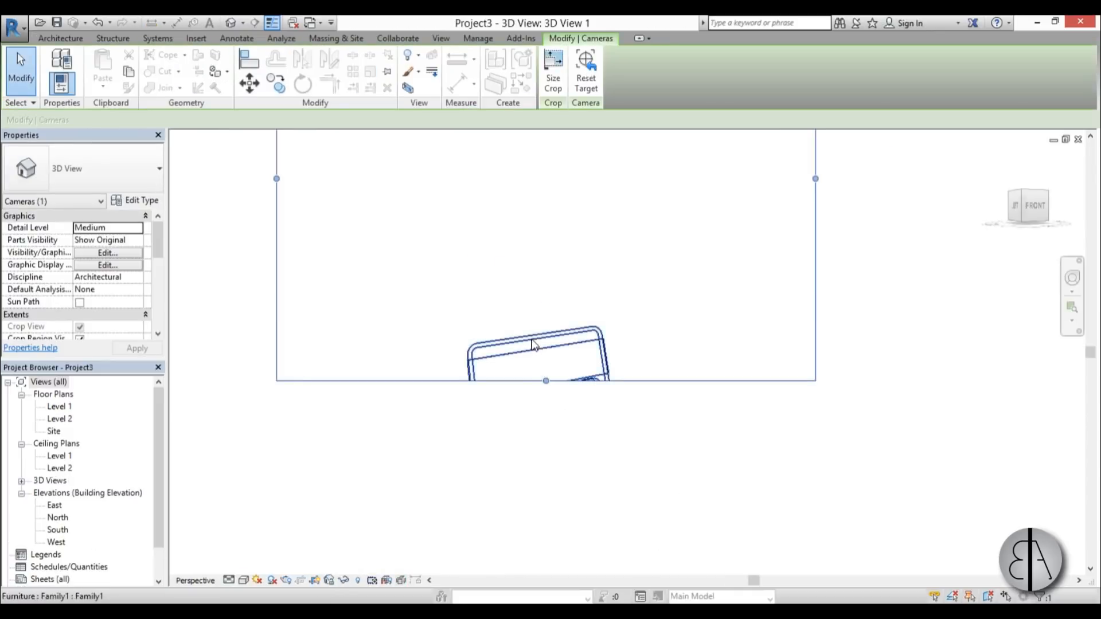
Orbit the new camera view to look at the chair slightly from above, and clear the selection.
click(542, 367)
shift+middle_drag(542, 352, 553, 429)
click(392, 388)
click(392, 381)
Switch to the Level 1 plan, reopen the 3D View 1 camera view and extend its crop region downward to frame the whole chair.
double_click(59, 407)
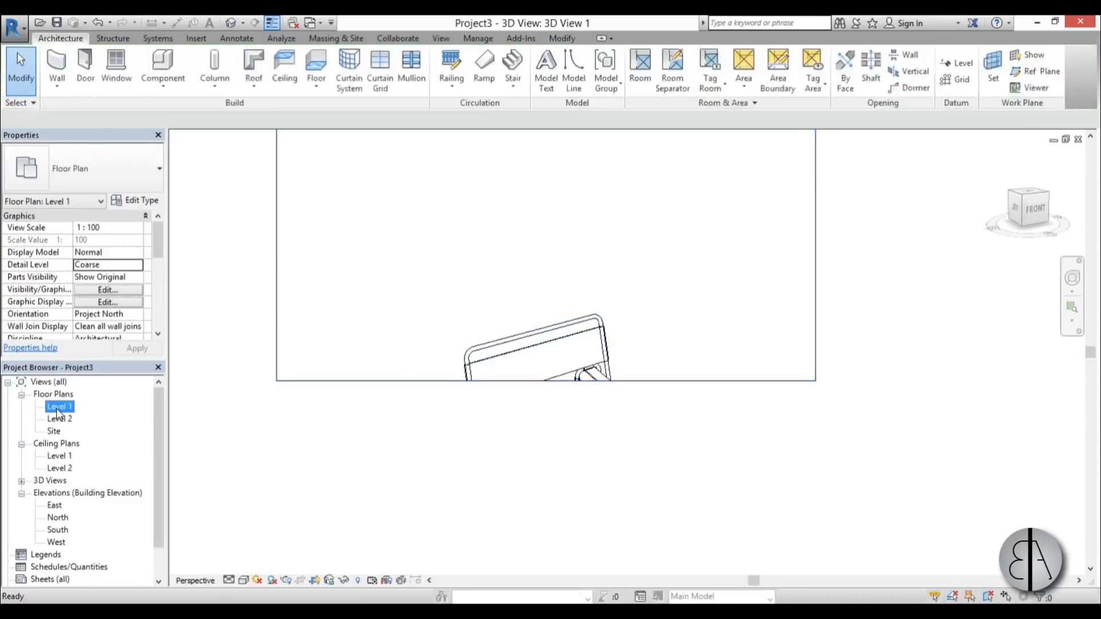
drag(476, 339, 460, 379)
click(21, 480)
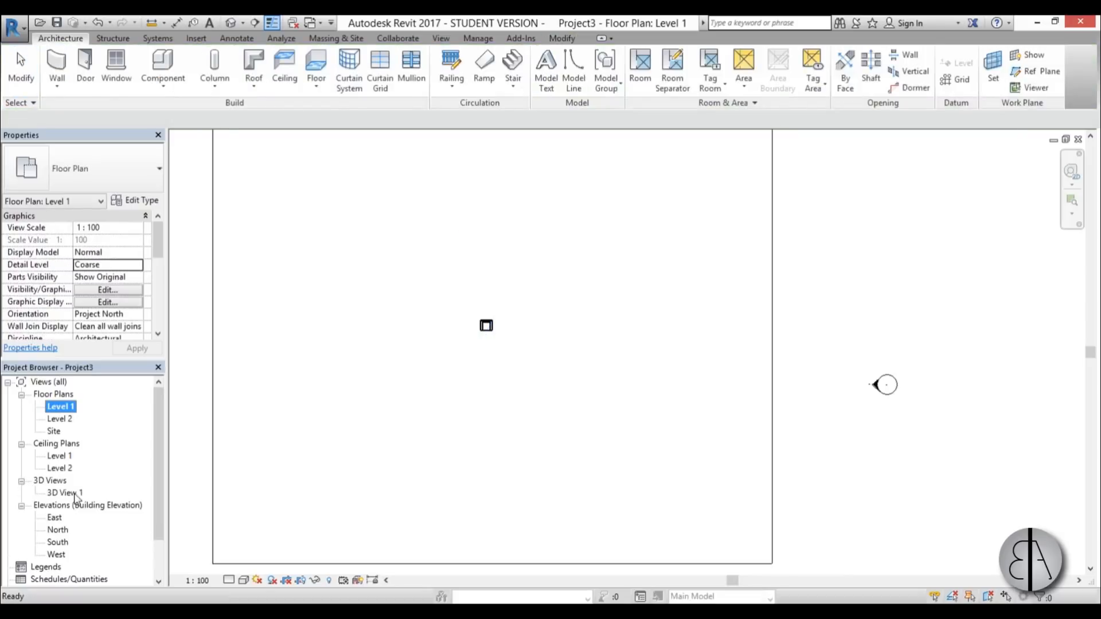
double_click(66, 493)
scroll(527, 236, up, 3)
middle_drag(524, 338, 548, 411)
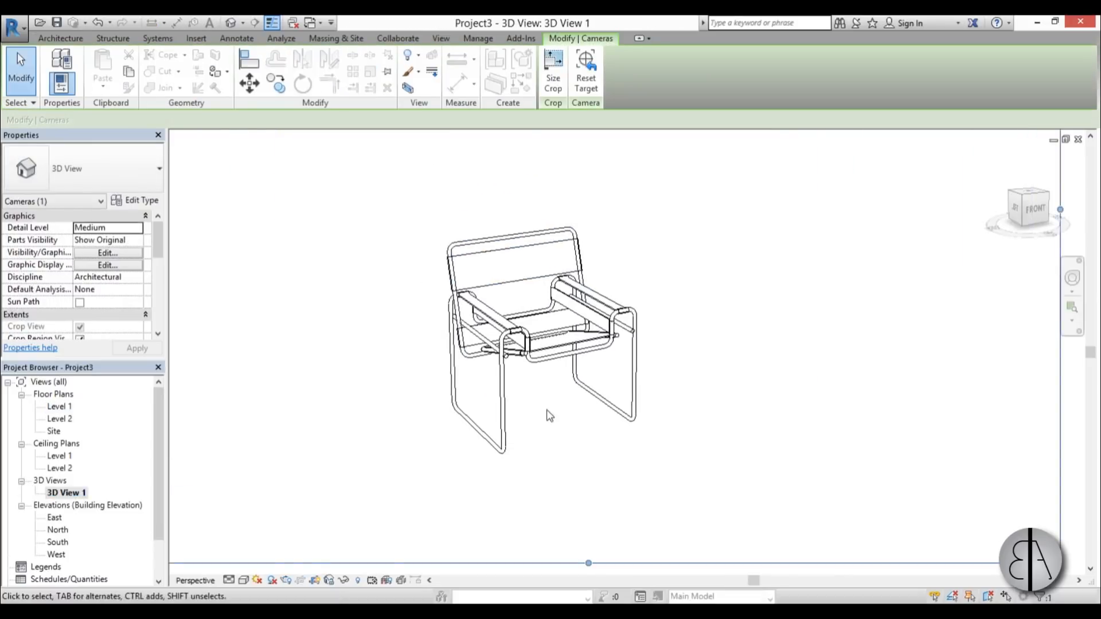
Set the visual style of the 3D View 1 camera view to Ray Trace with the chair framed closely.
scroll(519, 404, up, 2)
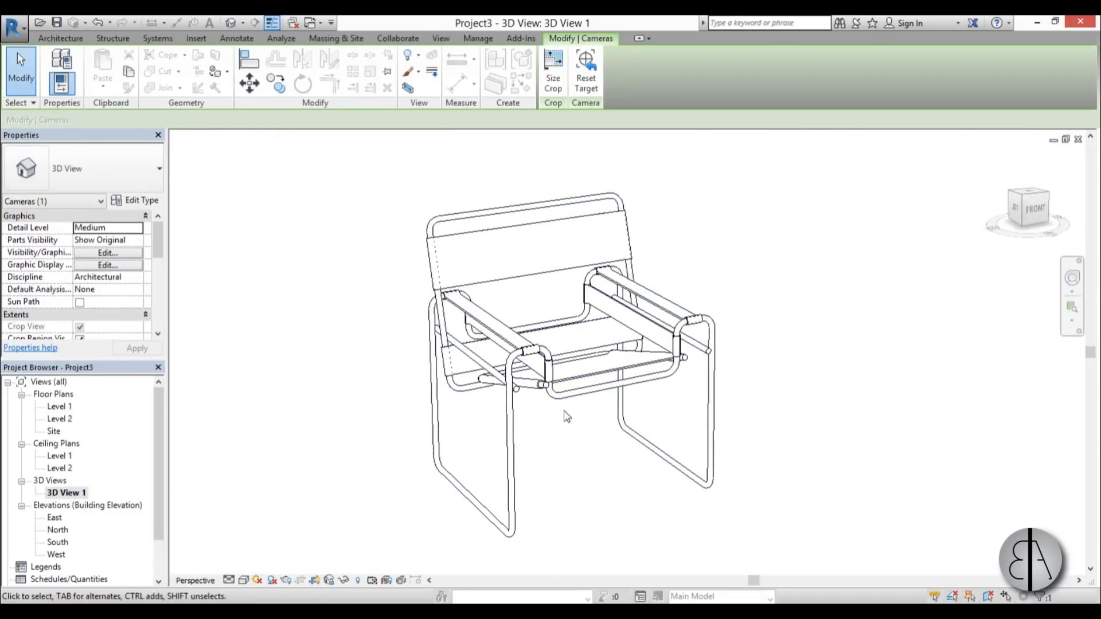
click(243, 580)
click(265, 570)
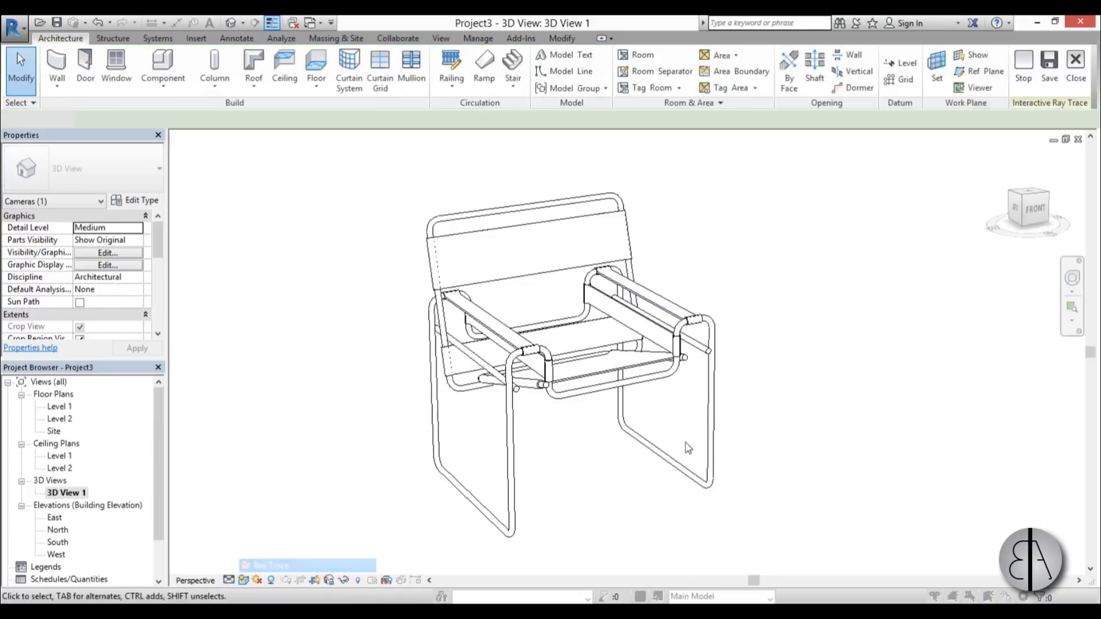